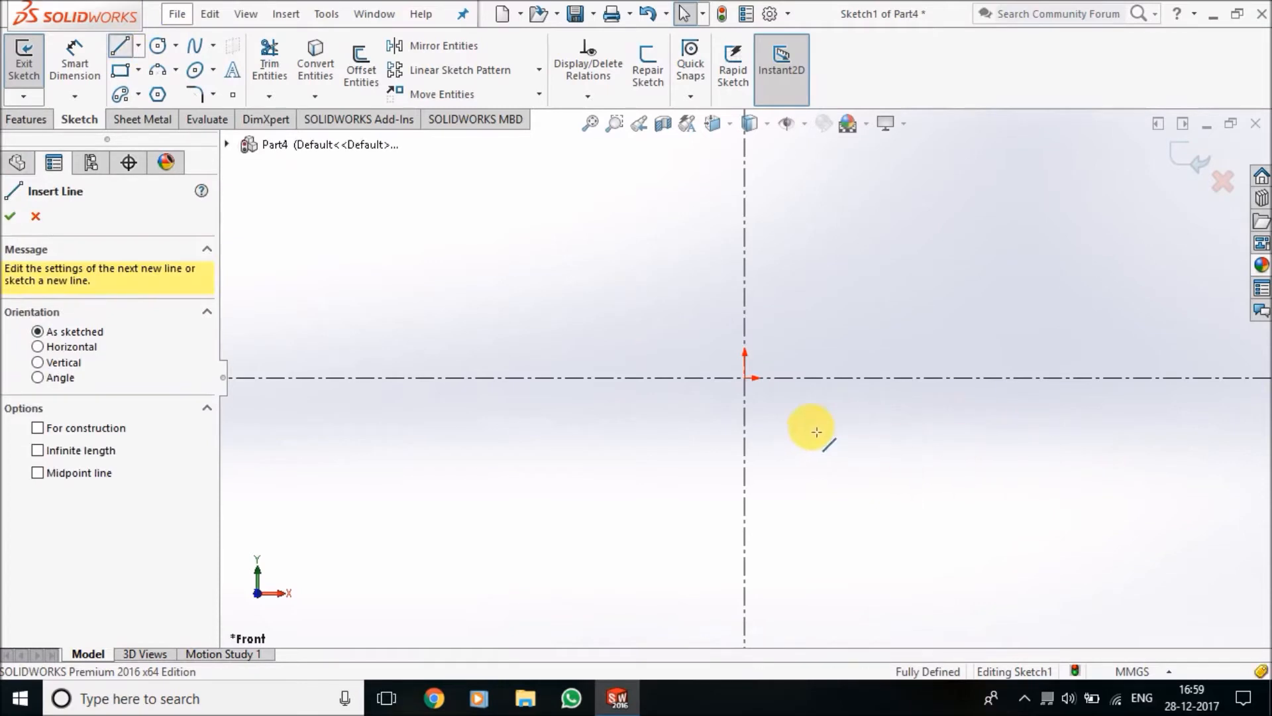
Sketch a stepped line chain below the horizontal centreline, from a top line about 86 mm long down two ledges to the lower right corner
{"action": "left_click", "coordinate": [671, 402]}
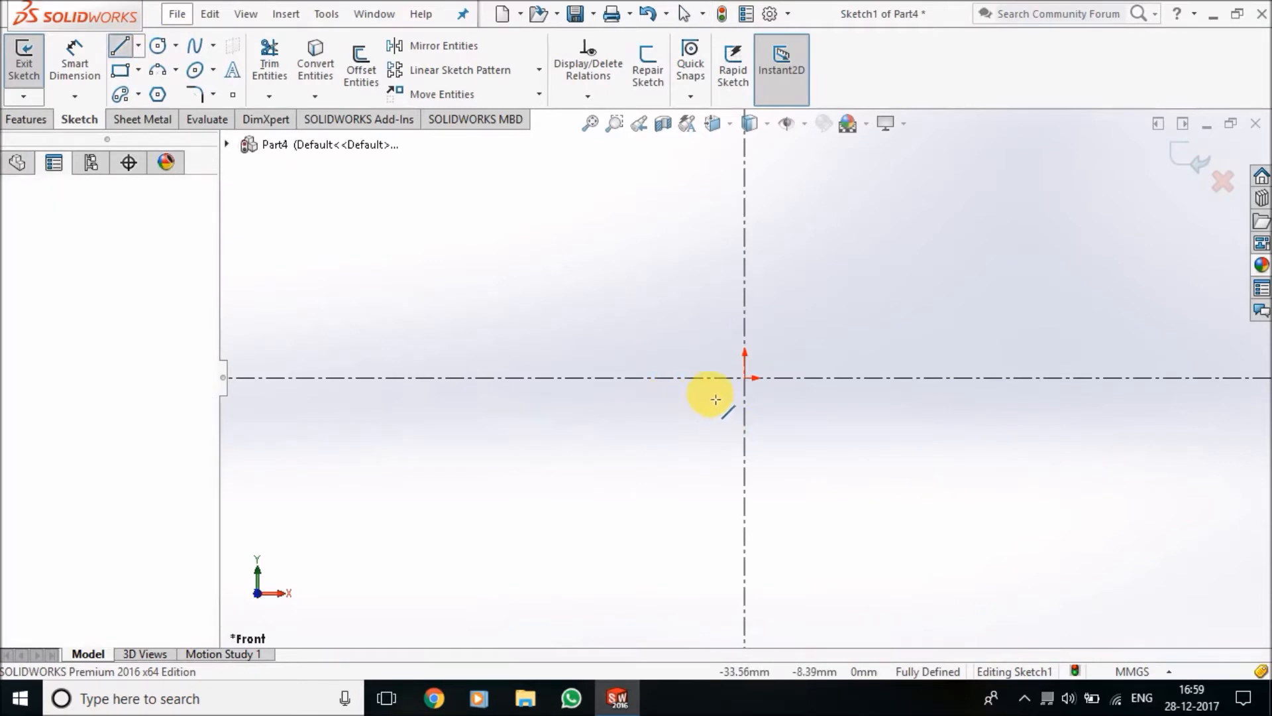
{"action": "left_click", "coordinate": [862, 397]}
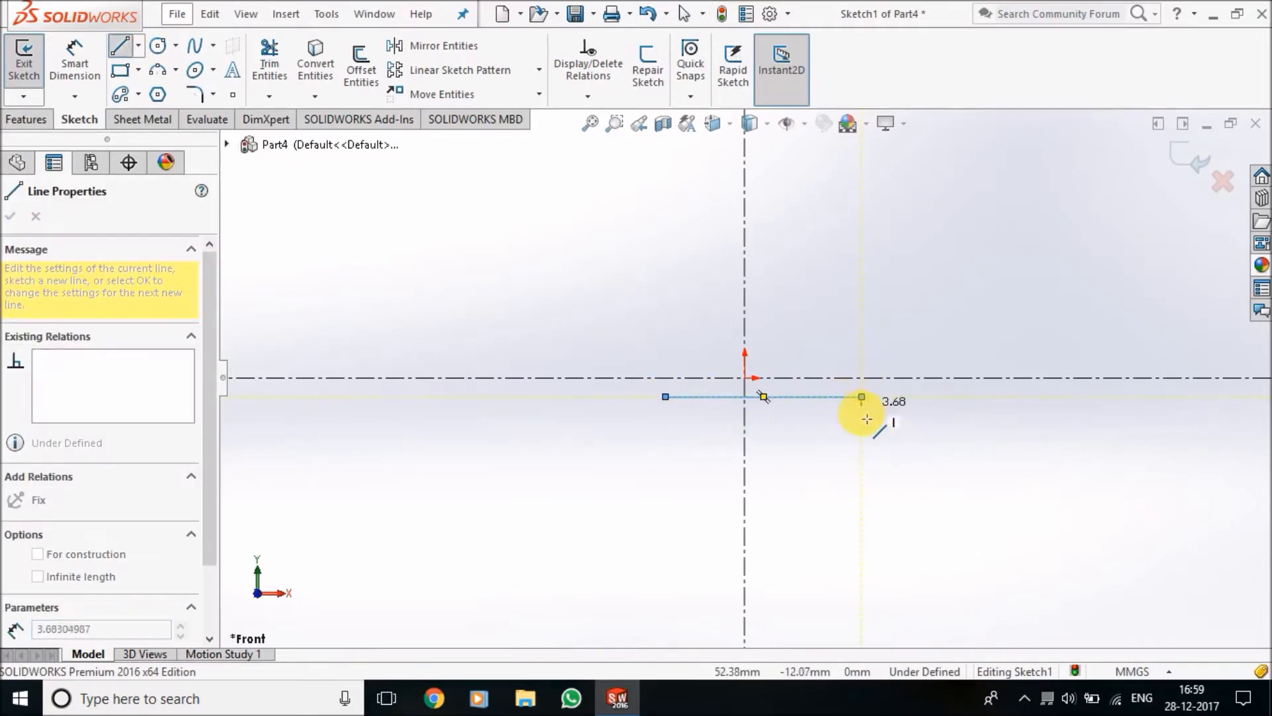
{"action": "left_click", "coordinate": [861, 419]}
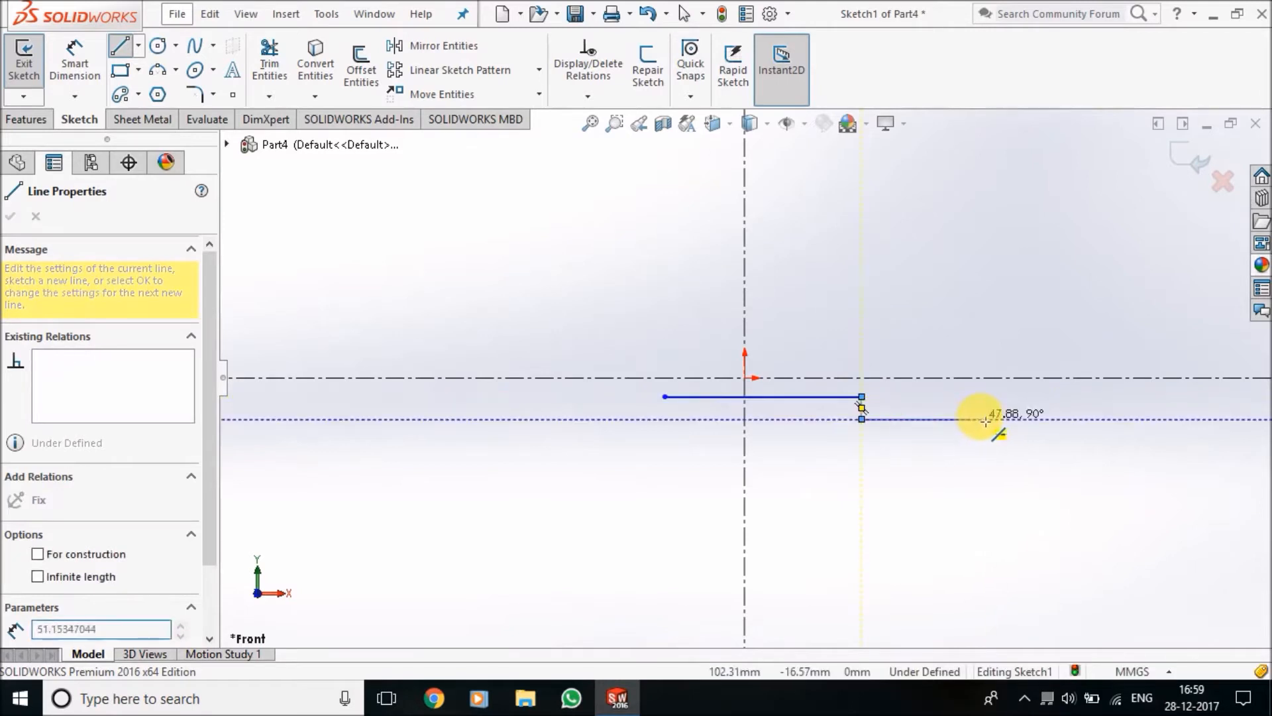
{"action": "left_click", "coordinate": [992, 419]}
{"action": "left_click", "coordinate": [992, 439]}
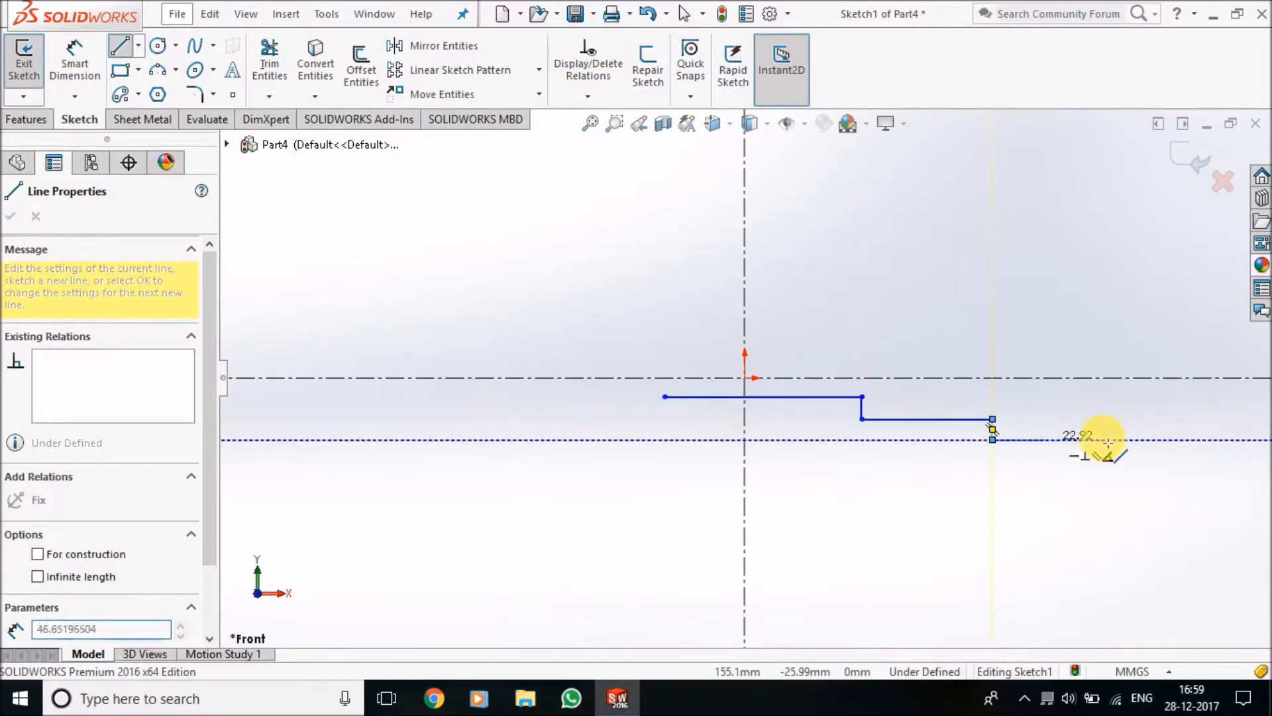
{"action": "left_click", "coordinate": [1104, 440]}
{"action": "left_click", "coordinate": [1112, 497]}
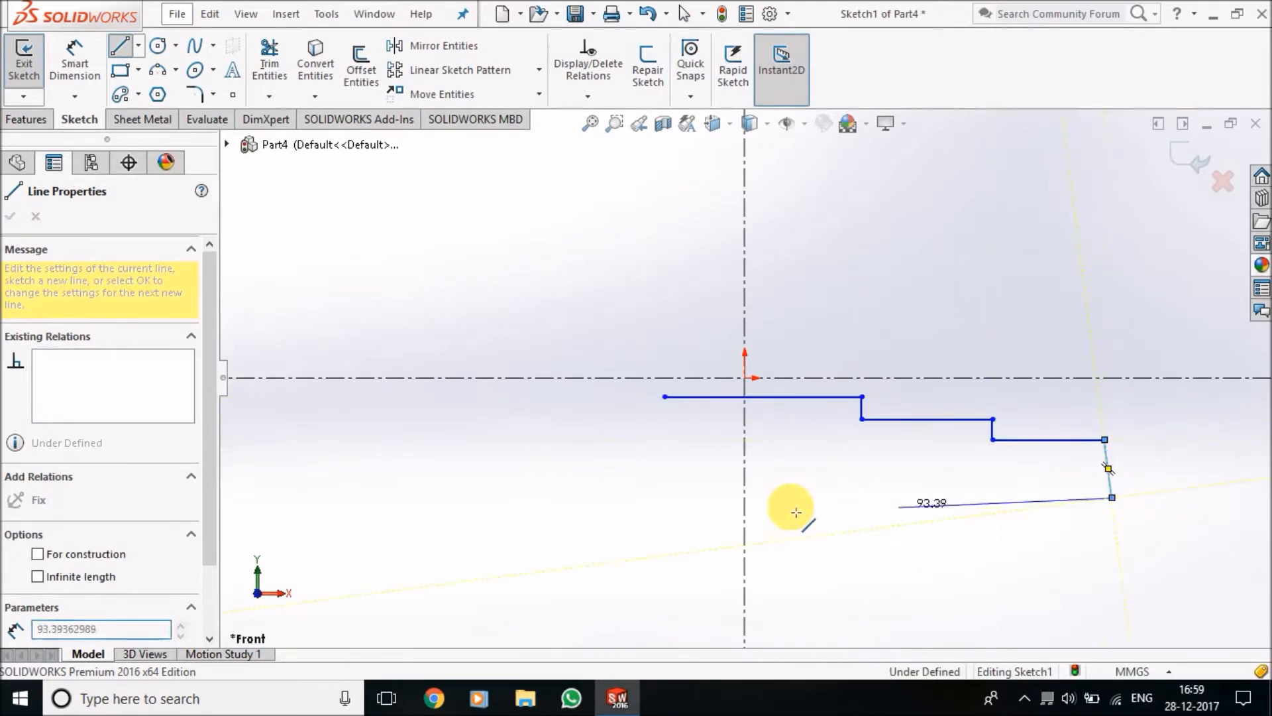
Close the profile with a long horizontal base, a left side about 30 mm high and a left ledge about 77 mm long
{"action": "left_click", "coordinate": [490, 497]}
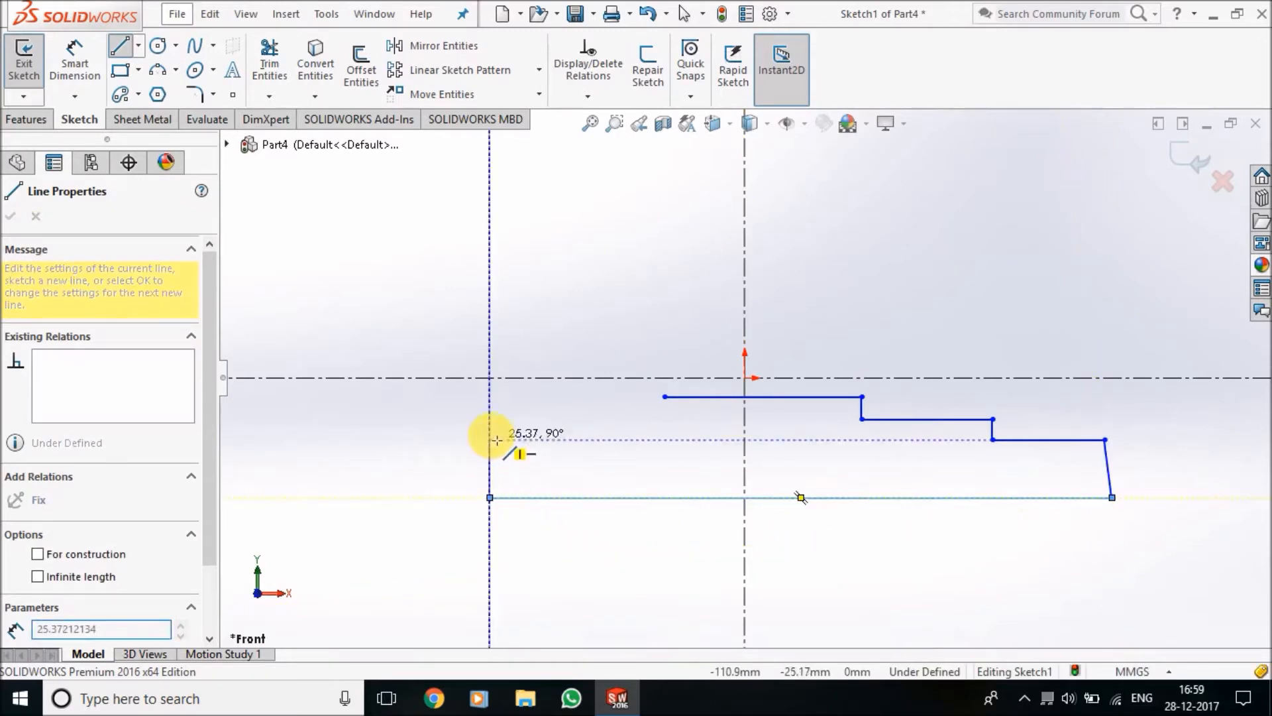
{"action": "left_click", "coordinate": [490, 430]}
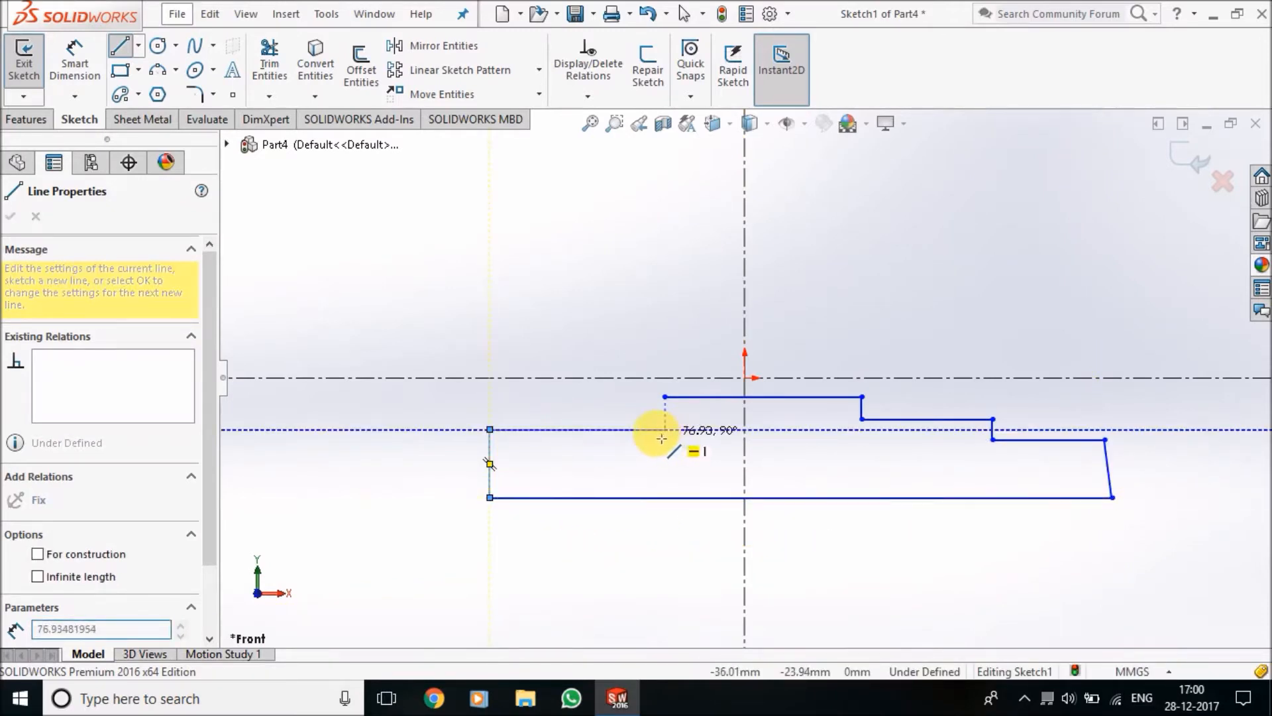
{"action": "left_click", "coordinate": [666, 430]}
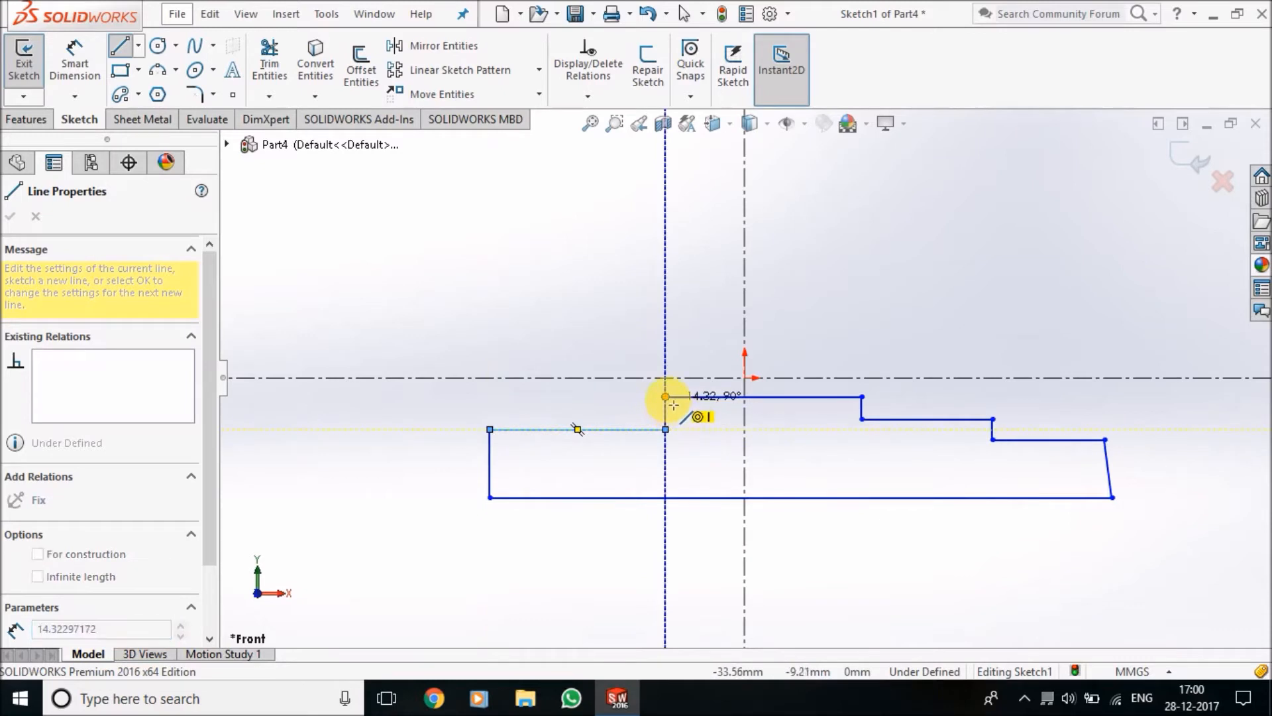
{"action": "left_click", "coordinate": [665, 396]}
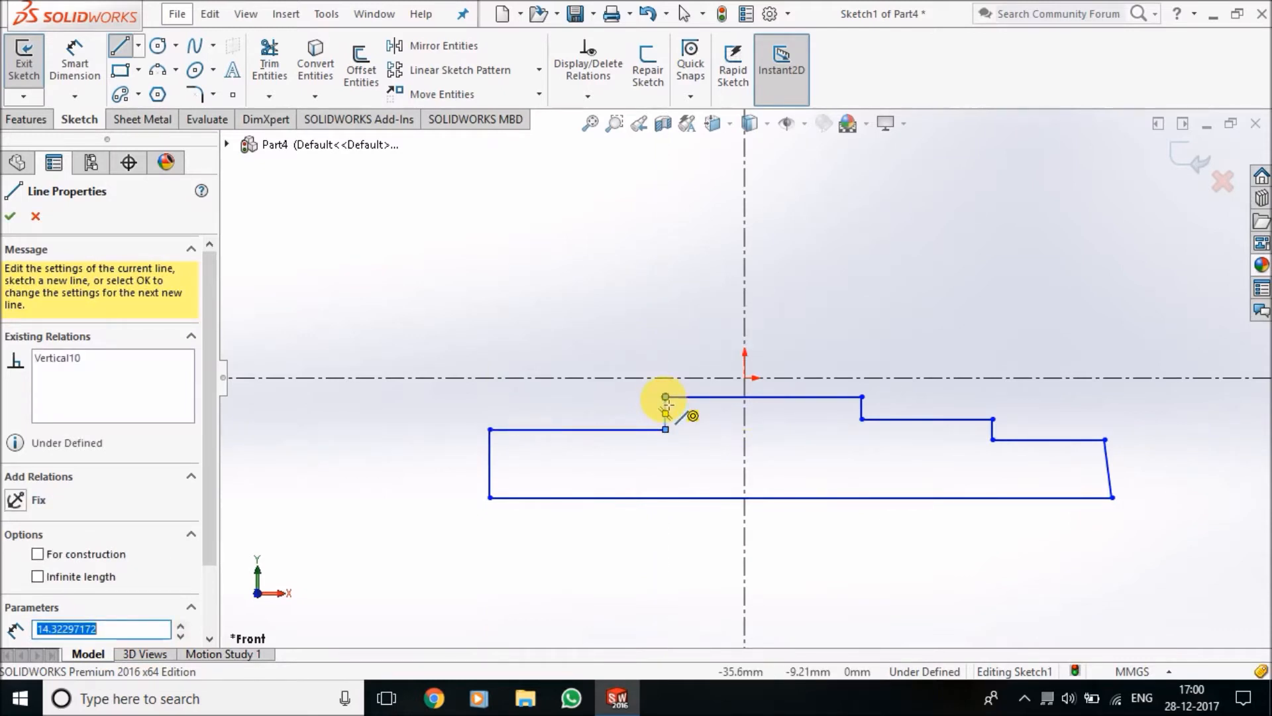
{"action": "left_click", "coordinate": [646, 326]}
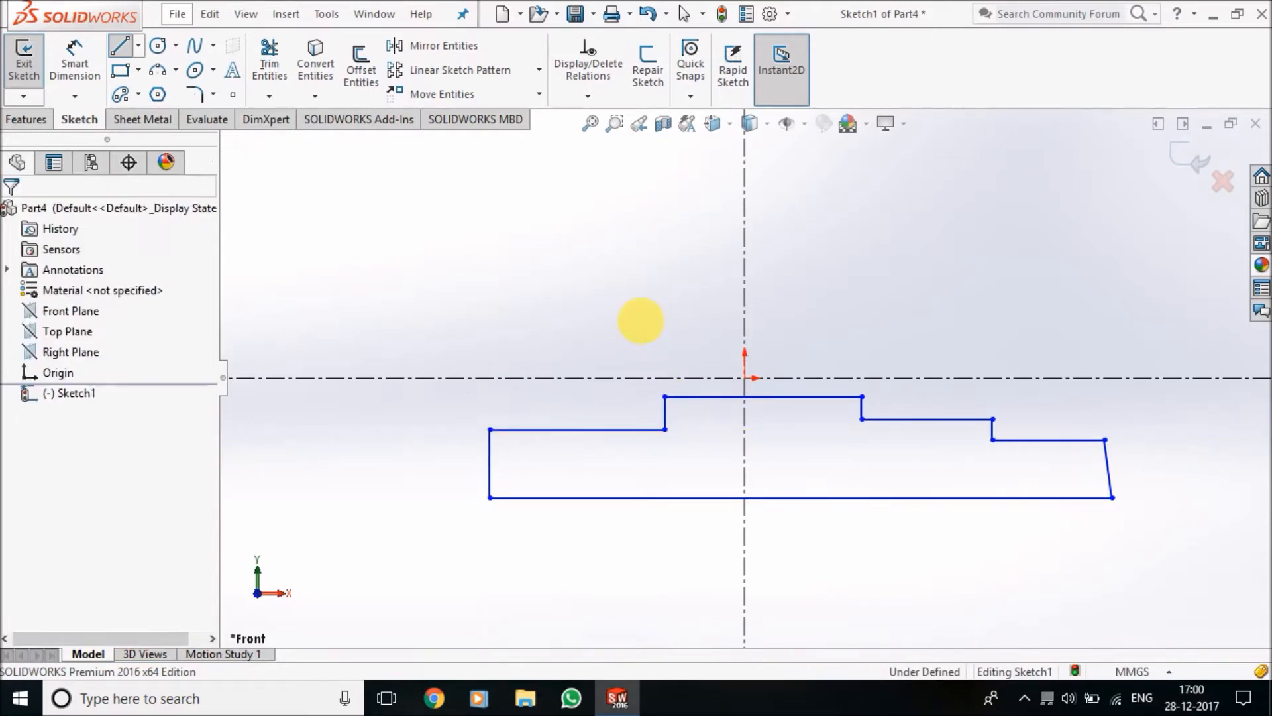
Make the slanted line at the profile's right end vertical
{"action": "left_click", "coordinate": [1112, 497]}
{"action": "left_click", "coordinate": [34, 437]}
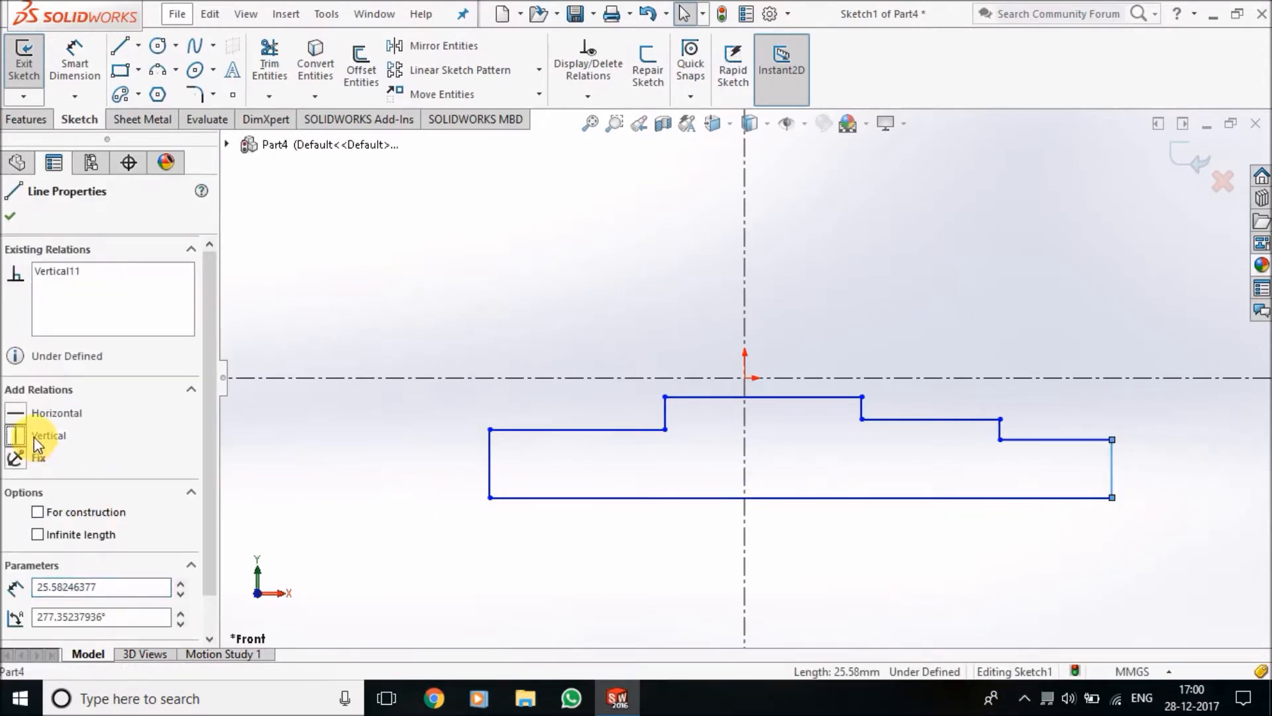
{"action": "left_click", "coordinate": [12, 218]}
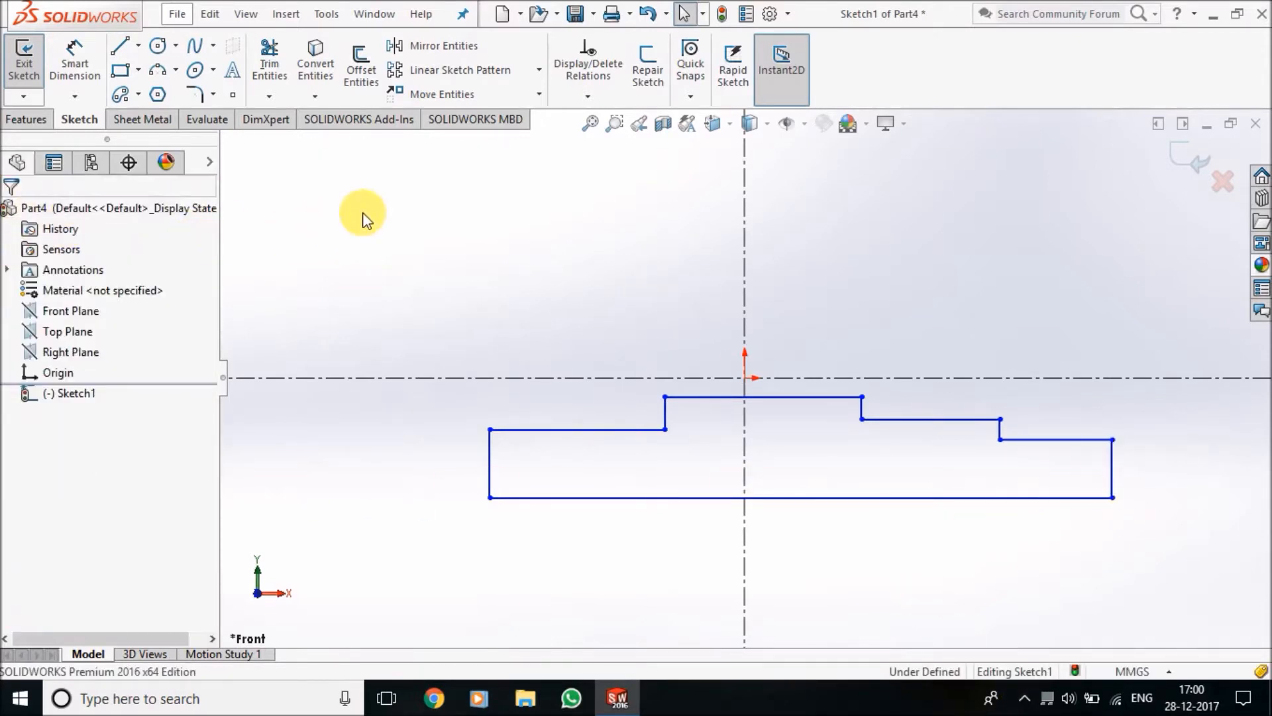
Add a collinear relation between the profile's top line and the horizontal centreline
{"action": "left_click", "coordinate": [587, 96]}
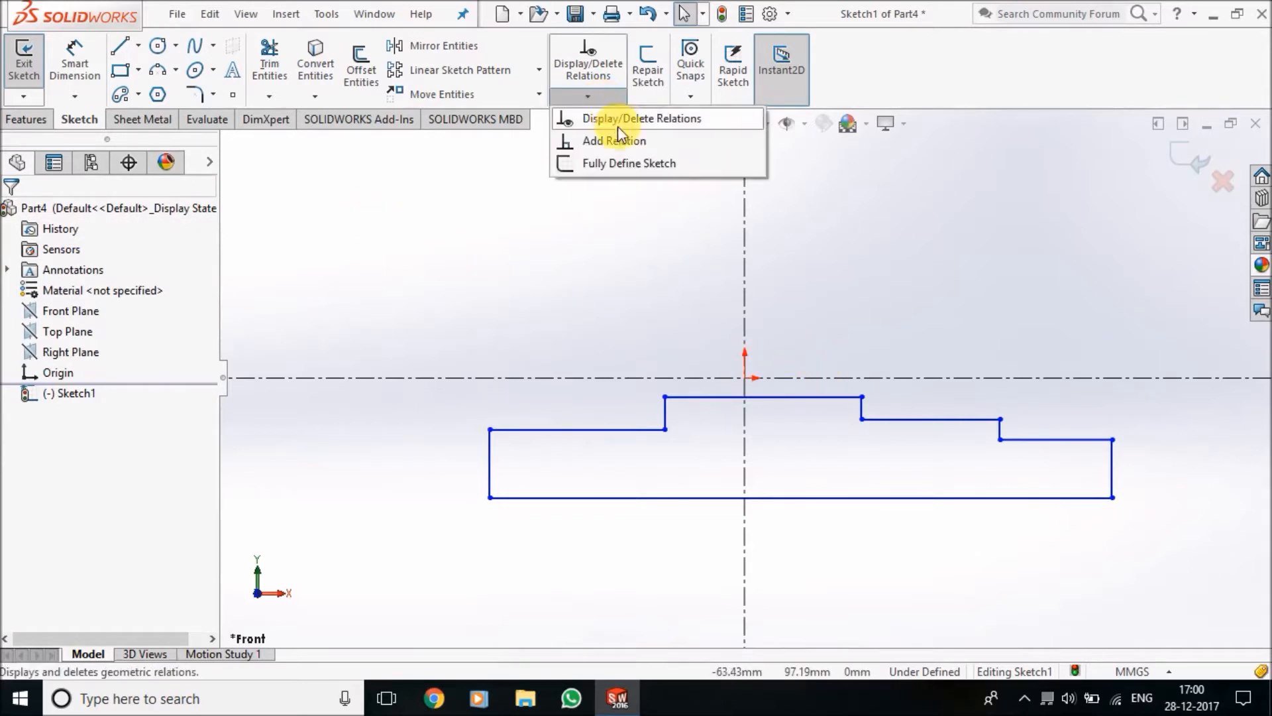
{"action": "left_click", "coordinate": [636, 162]}
{"action": "left_click", "coordinate": [809, 397]}
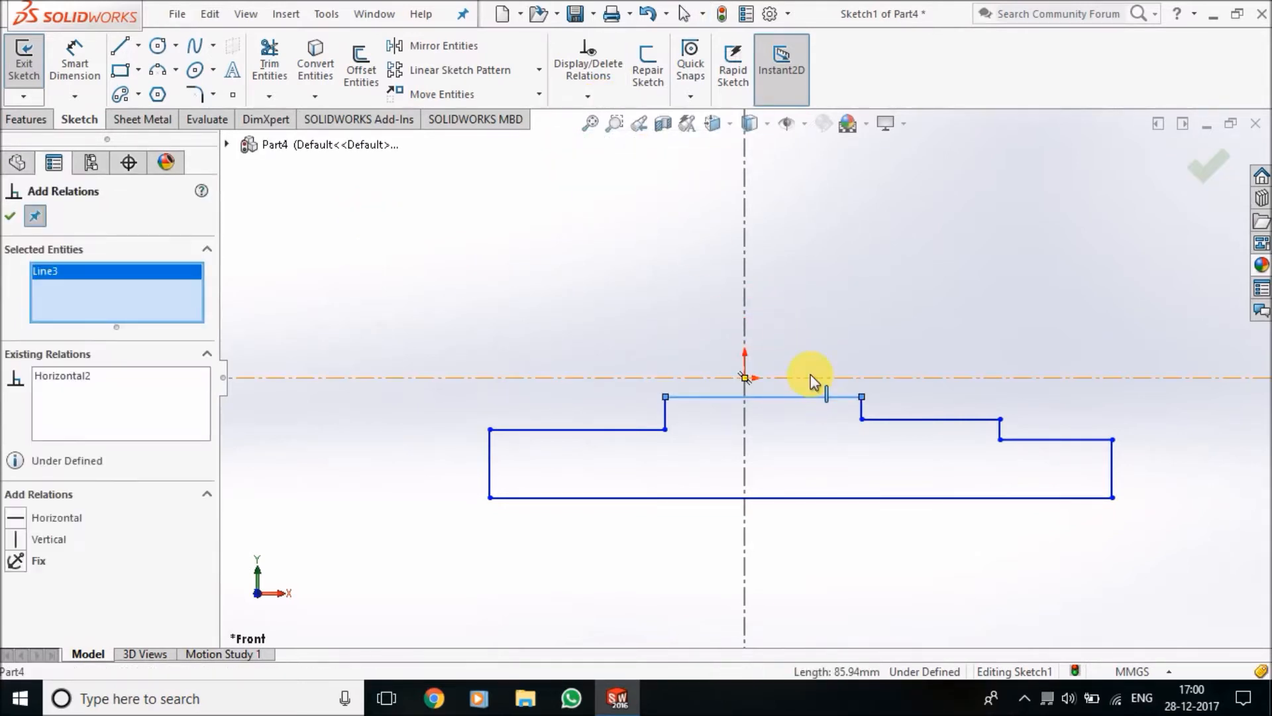
{"action": "left_click", "coordinate": [809, 377]}
{"action": "left_click", "coordinate": [54, 560]}
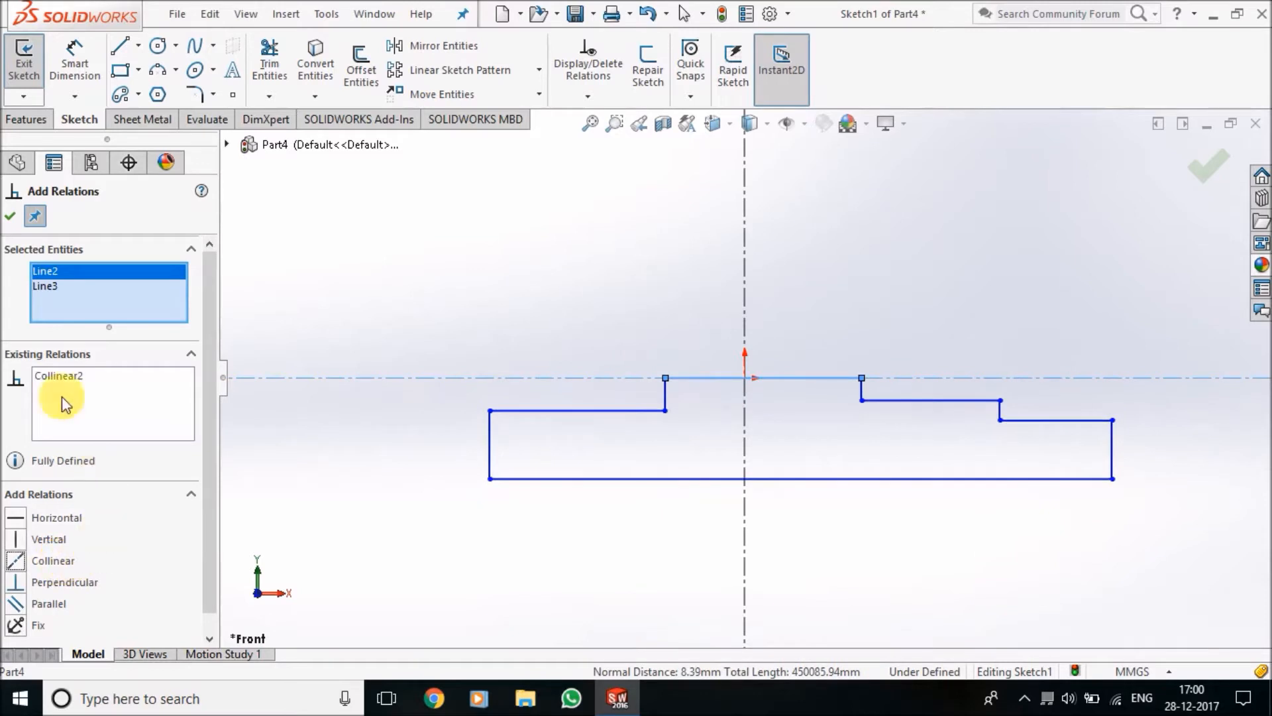
{"action": "left_click", "coordinate": [10, 216]}
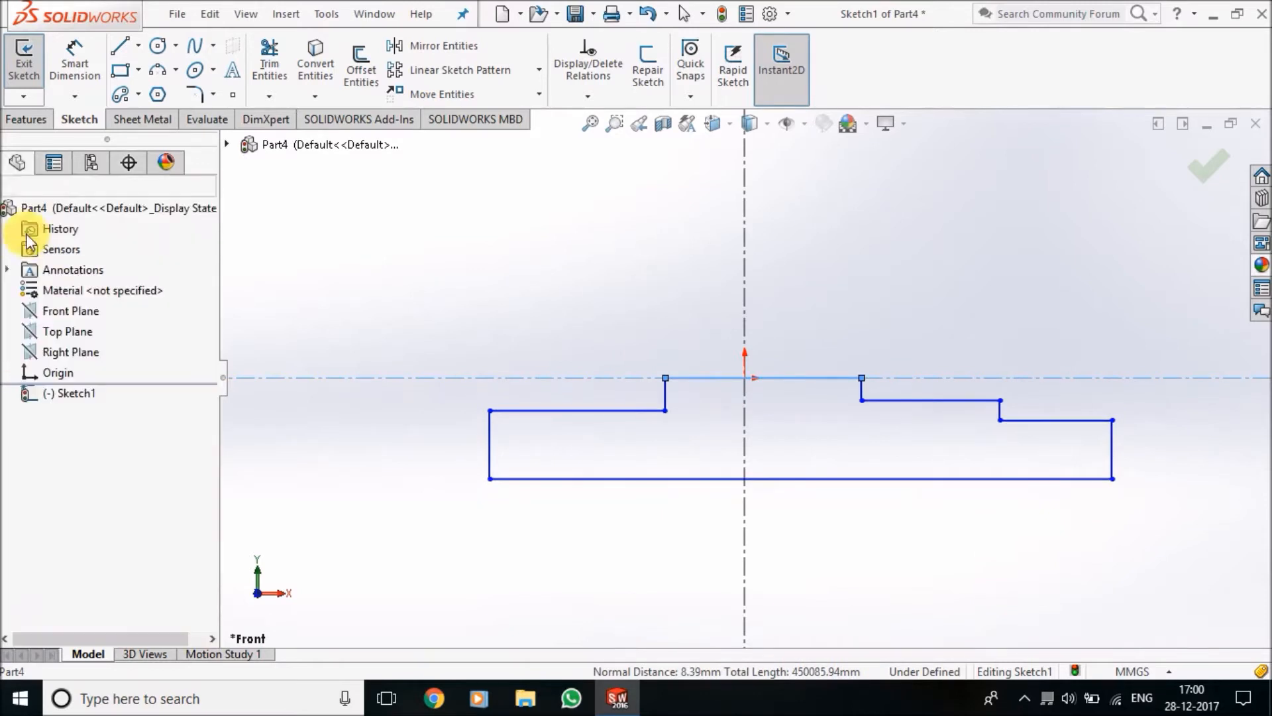
Try to make the left ledge and the upper right ledge collinear together with the top line and centreline, and undo that relation
{"action": "left_click", "coordinate": [609, 99]}
{"action": "left_click", "coordinate": [622, 141]}
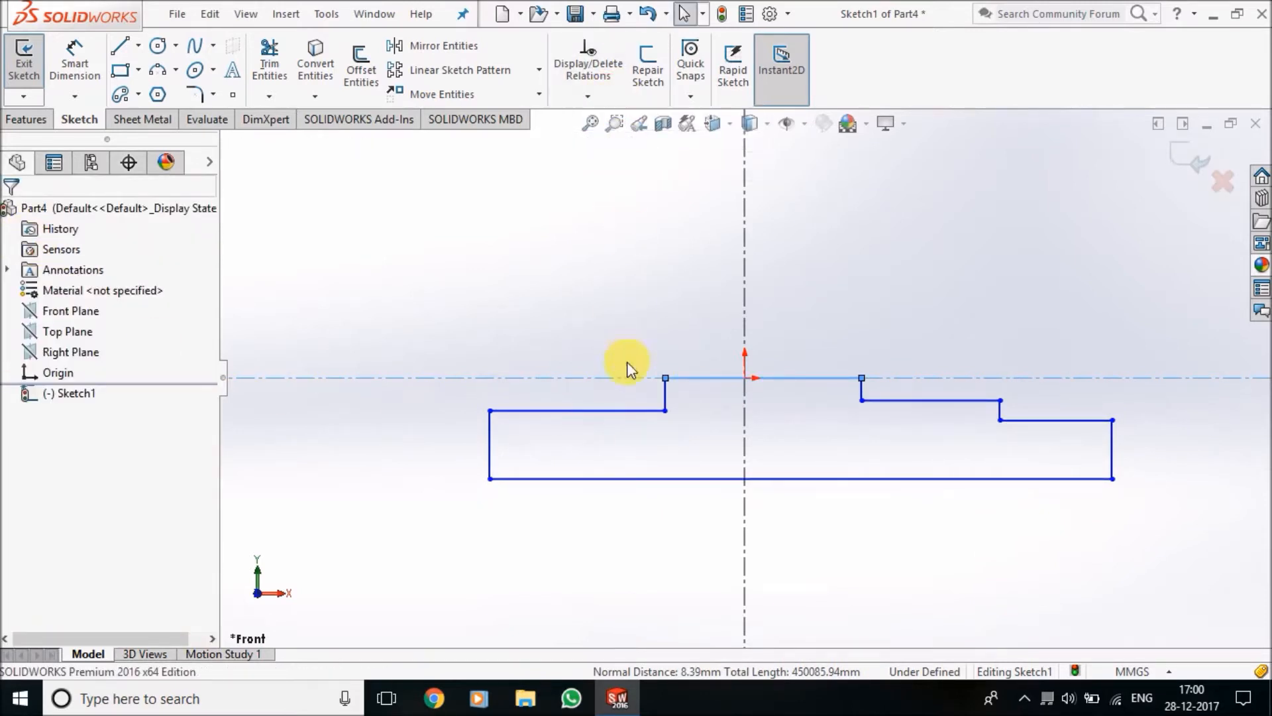
{"action": "left_click", "coordinate": [630, 408]}
{"action": "left_click", "coordinate": [900, 401]}
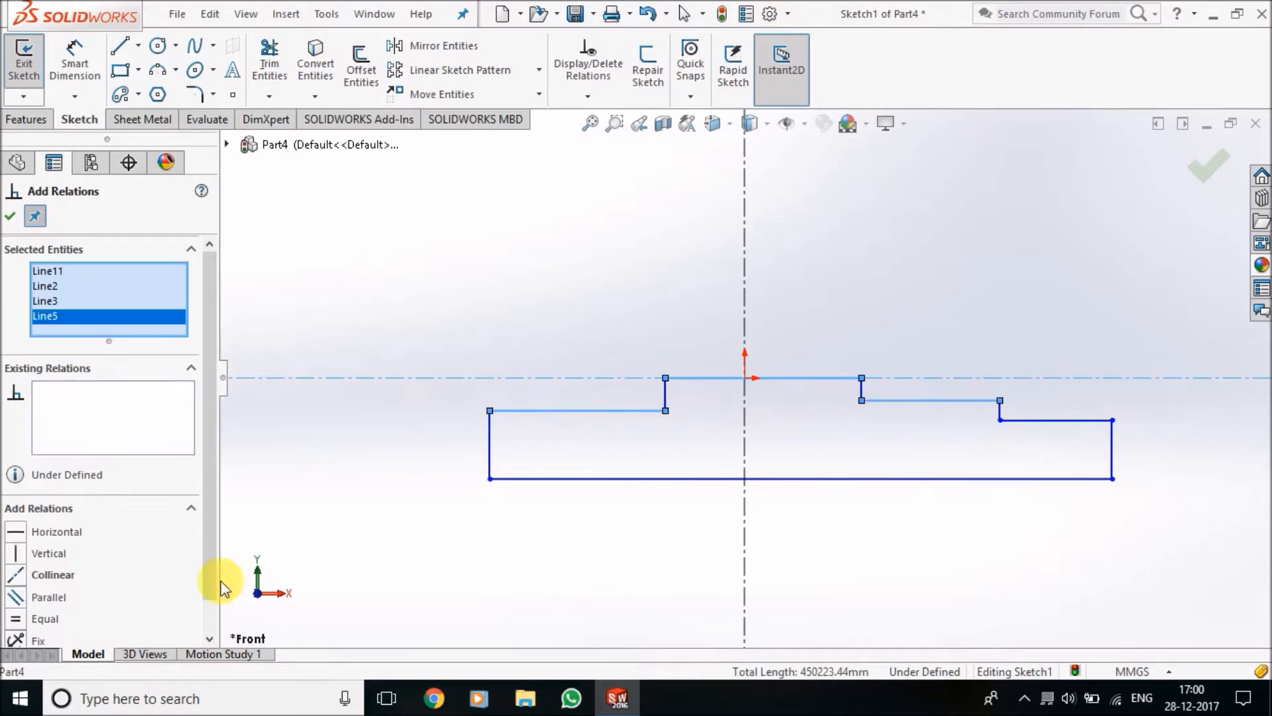
{"action": "left_click", "coordinate": [49, 577]}
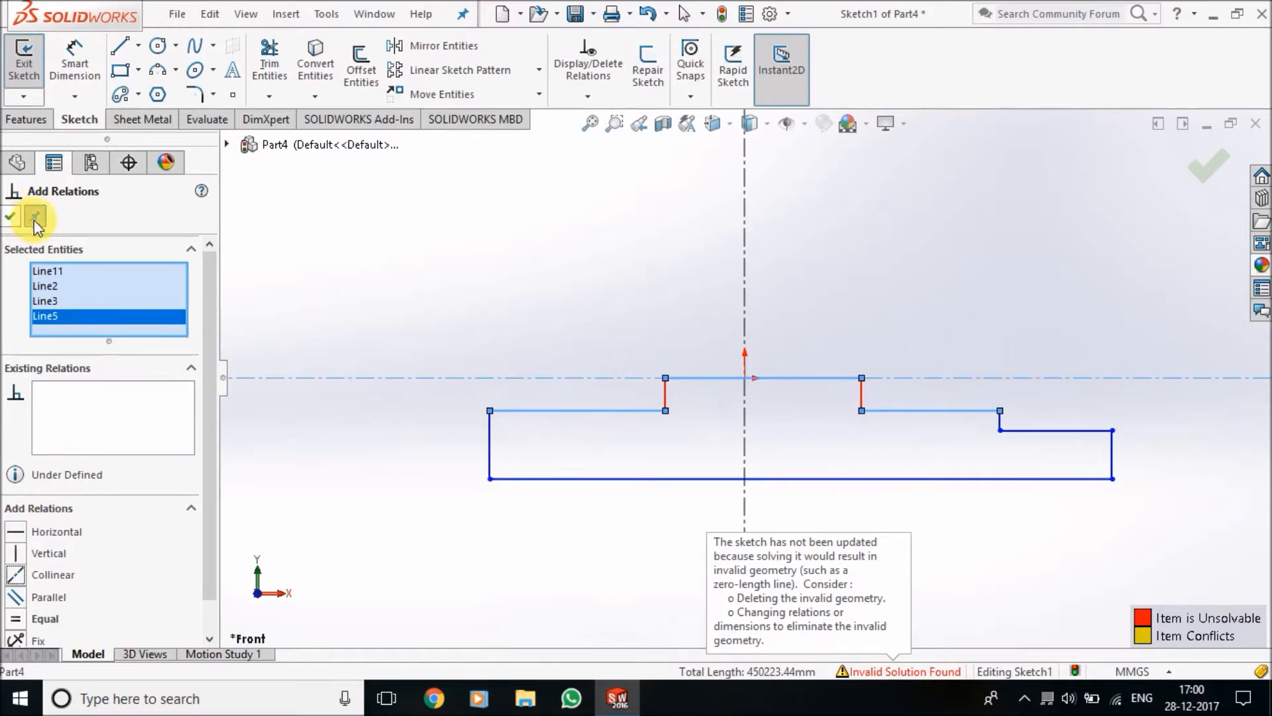
{"action": "left_click", "coordinate": [823, 379]}
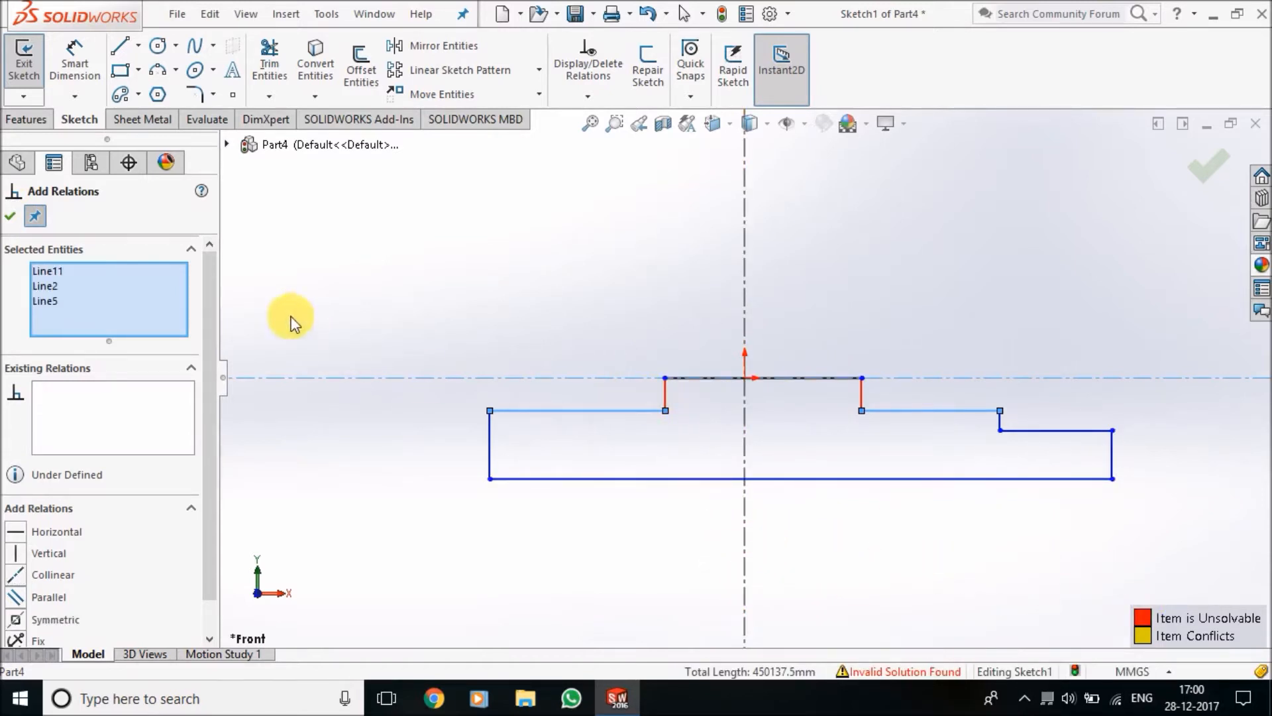
{"action": "right_click", "coordinate": [155, 308]}
{"action": "left_click", "coordinate": [186, 322]}
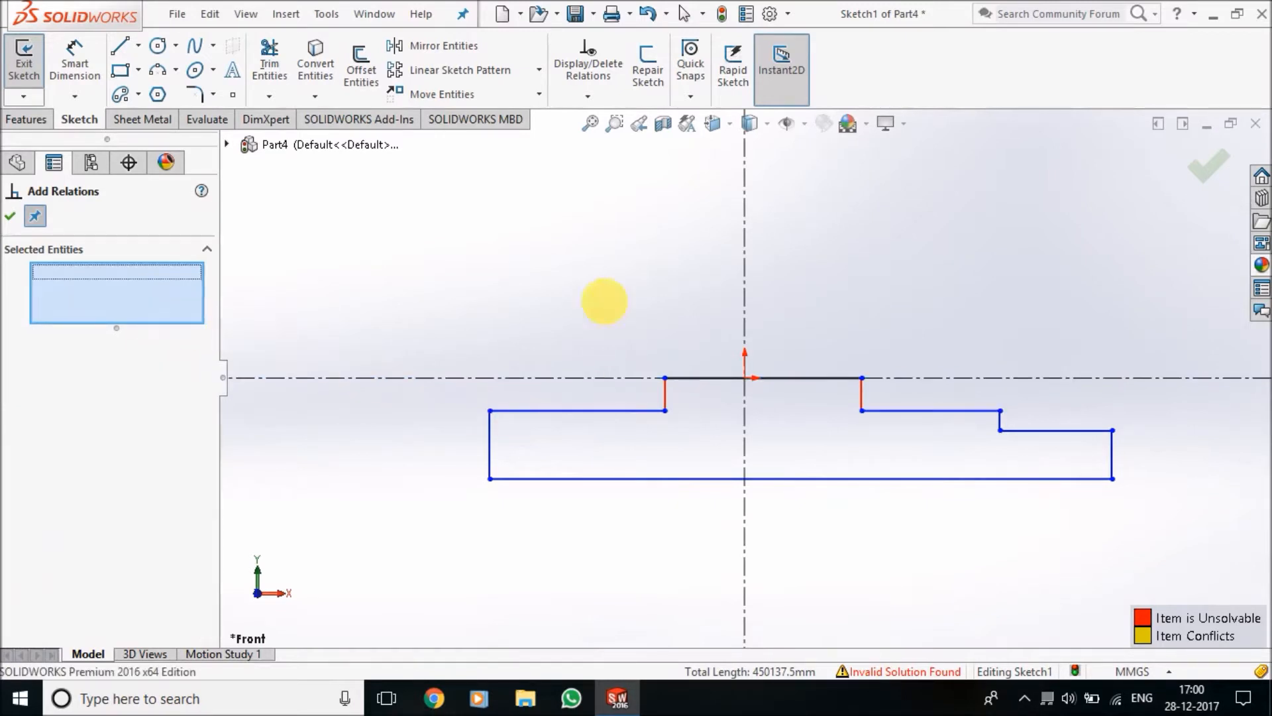
{"action": "left_click", "coordinate": [11, 218]}
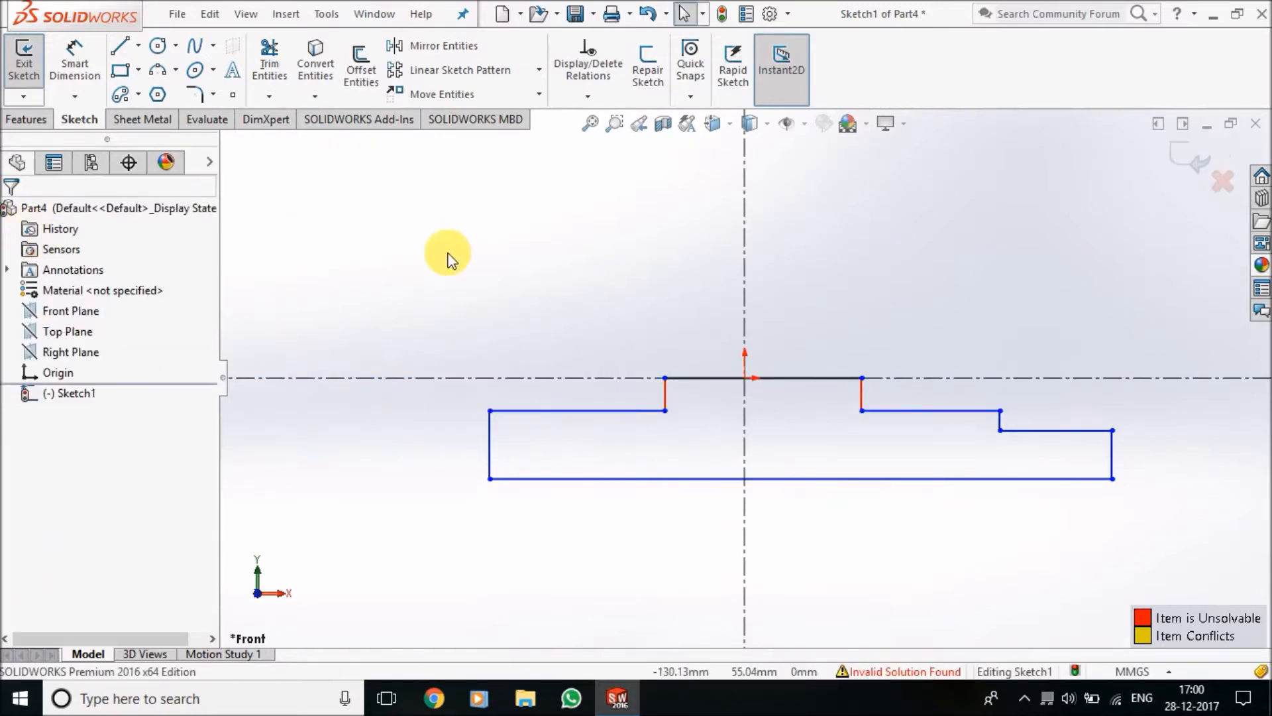
{"action": "key", "text": "ctrl+z"}
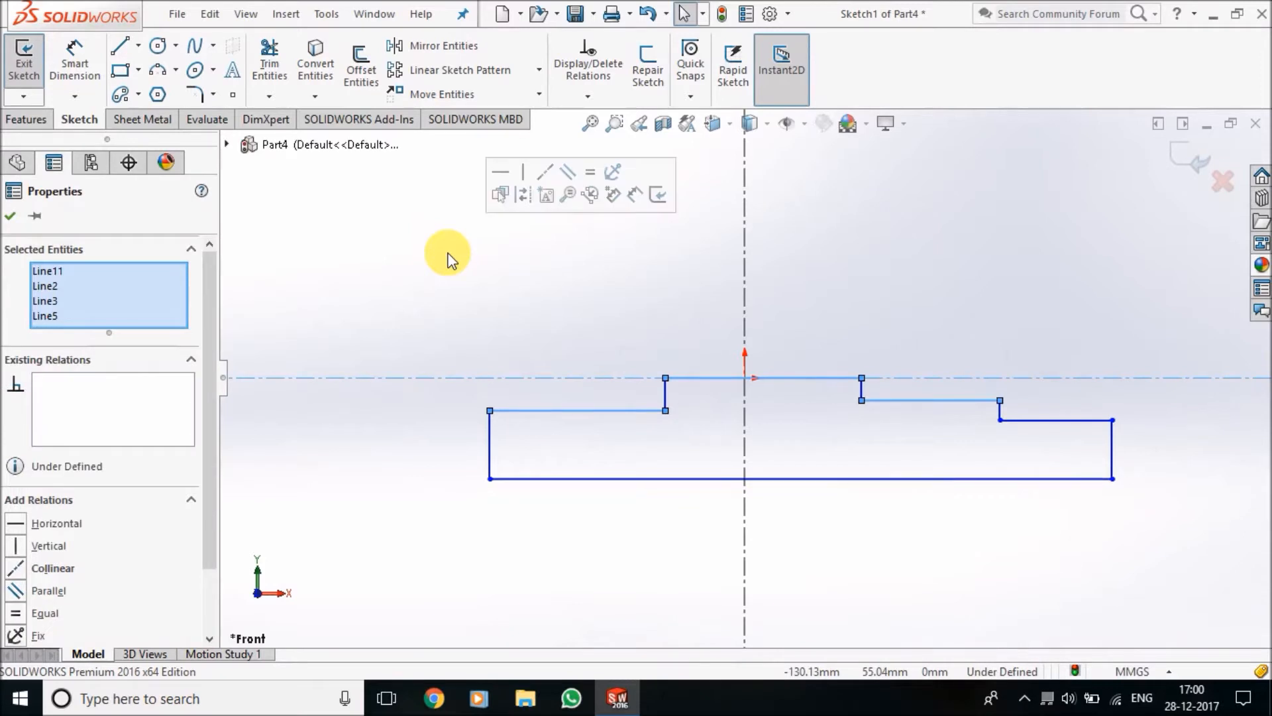
{"action": "left_click", "coordinate": [438, 254]}
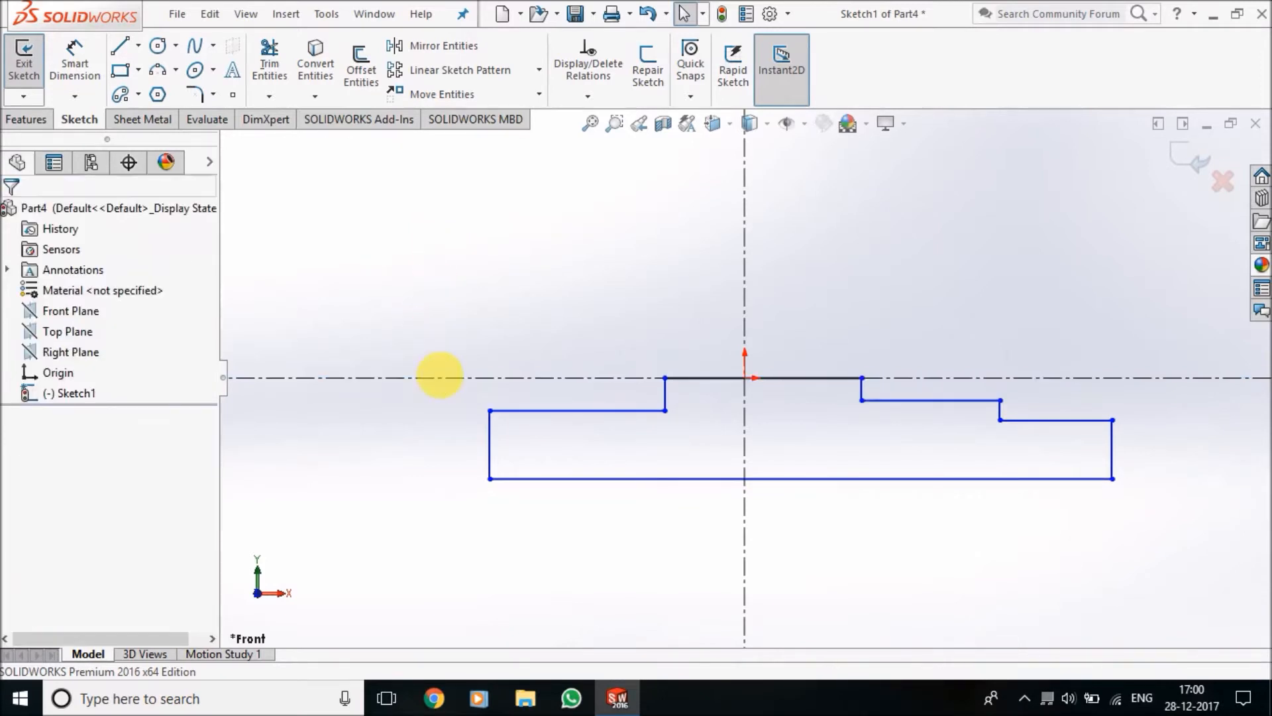
Add a collinear relation between only the left ledge and the upper right ledge
{"action": "left_click", "coordinate": [608, 99]}
{"action": "left_click", "coordinate": [621, 136]}
{"action": "left_click", "coordinate": [646, 411]}
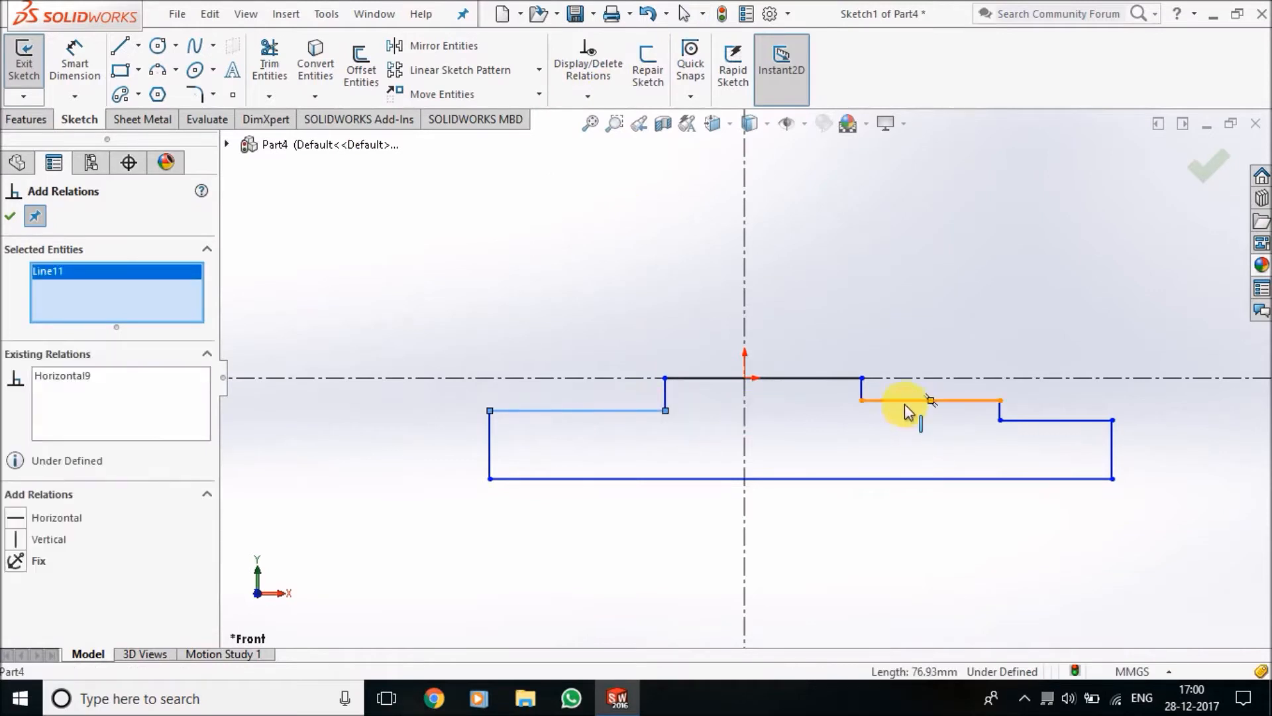
{"action": "left_click", "coordinate": [906, 403]}
{"action": "left_click", "coordinate": [58, 561]}
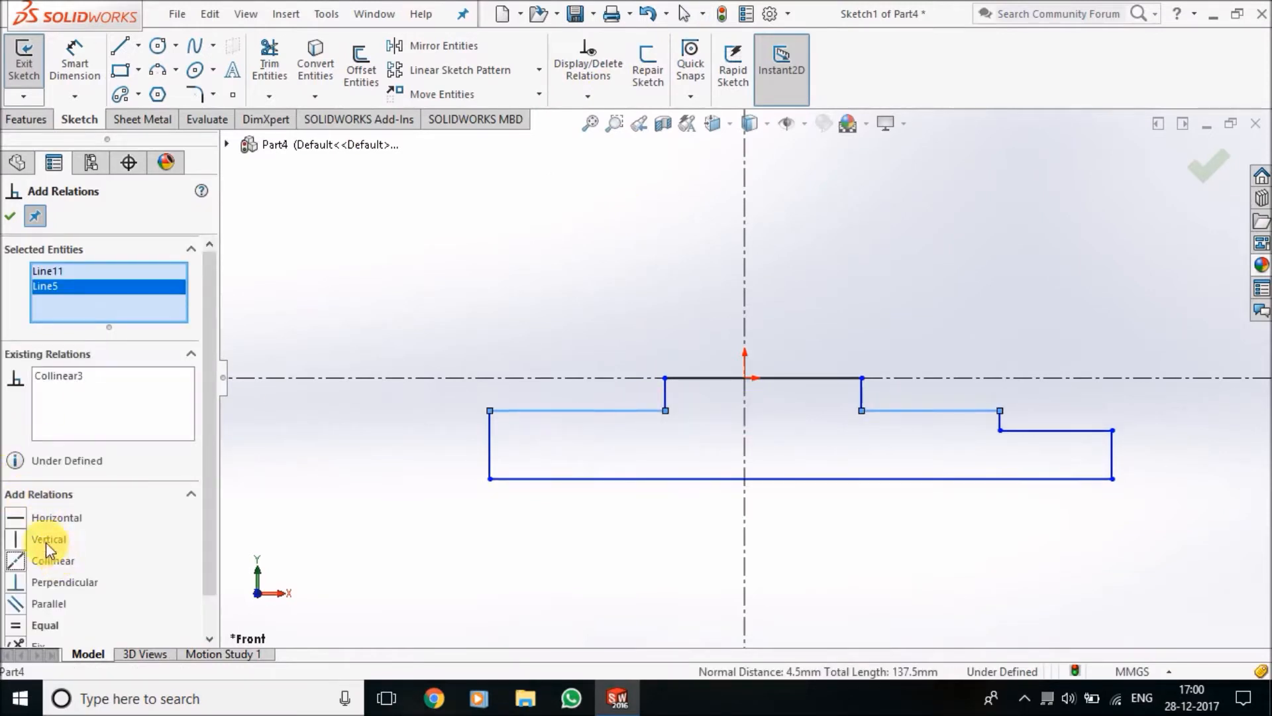
{"action": "left_click", "coordinate": [8, 216]}
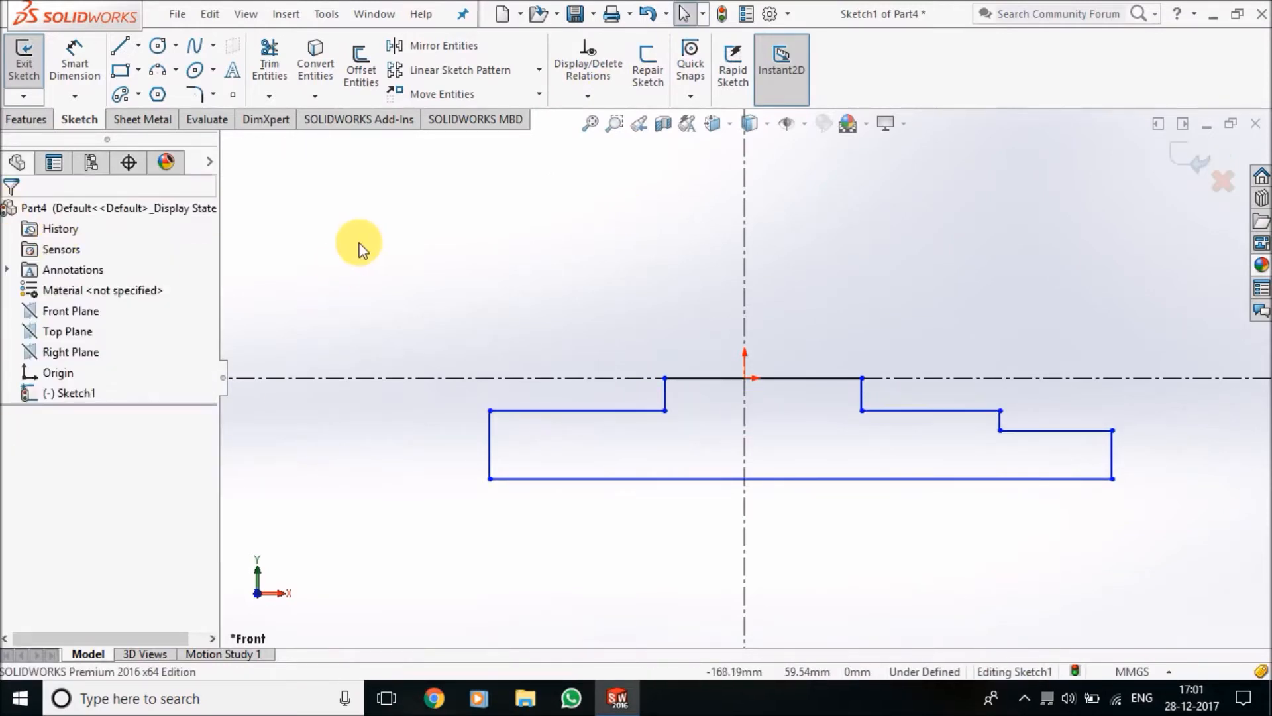
Dimension the distance from the vertical centreline to the profile's left side as 38 mm
{"action": "left_click", "coordinate": [75, 72]}
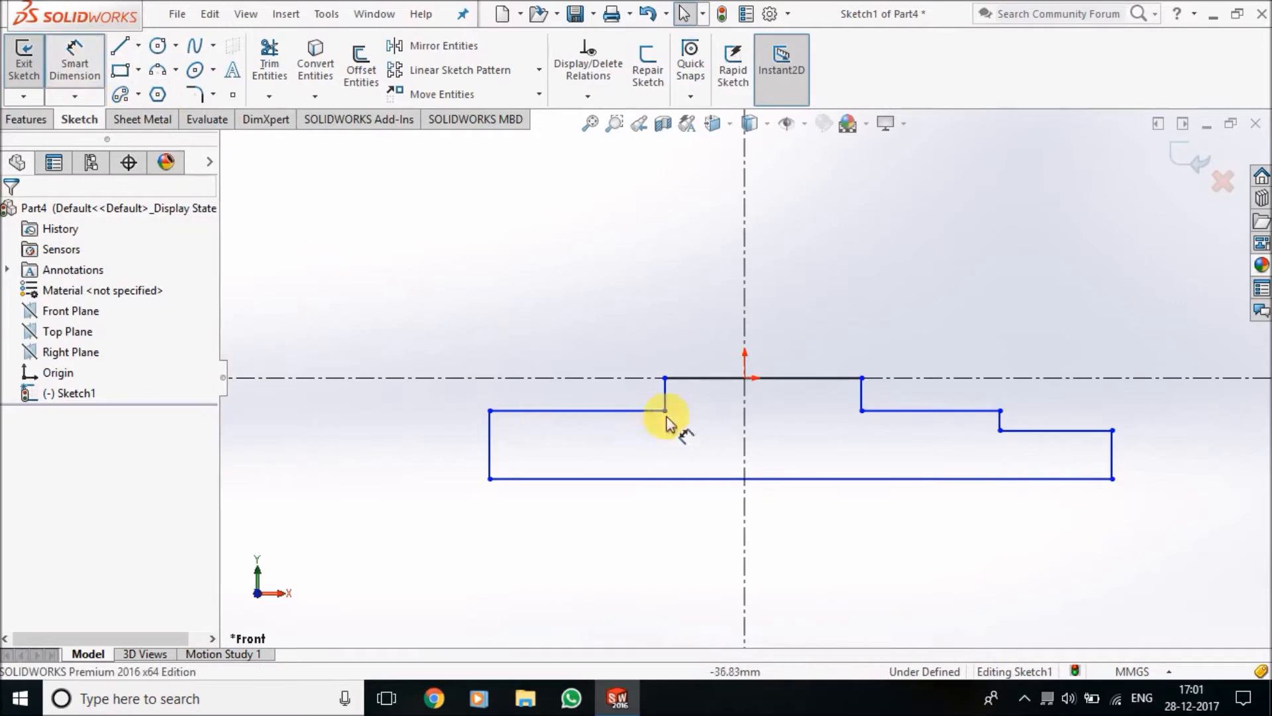
{"action": "left_click", "coordinate": [742, 422]}
{"action": "left_click", "coordinate": [491, 457]}
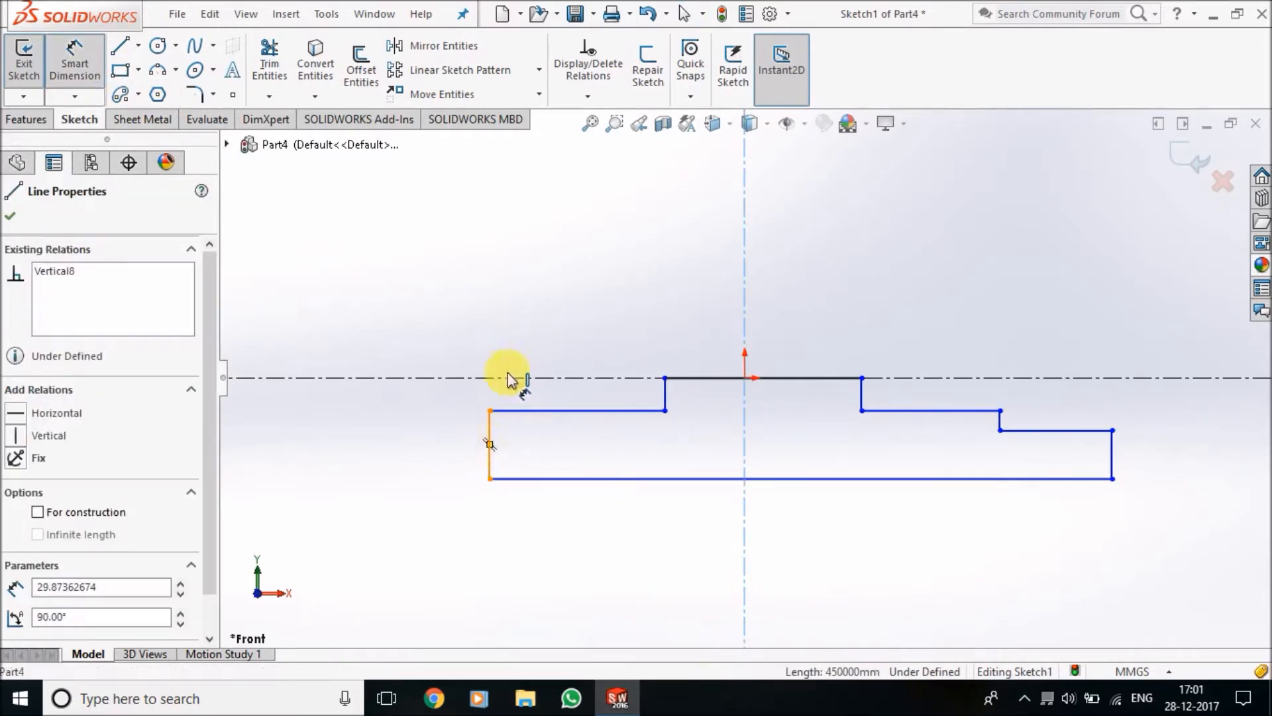
{"action": "left_click", "coordinate": [620, 277]}
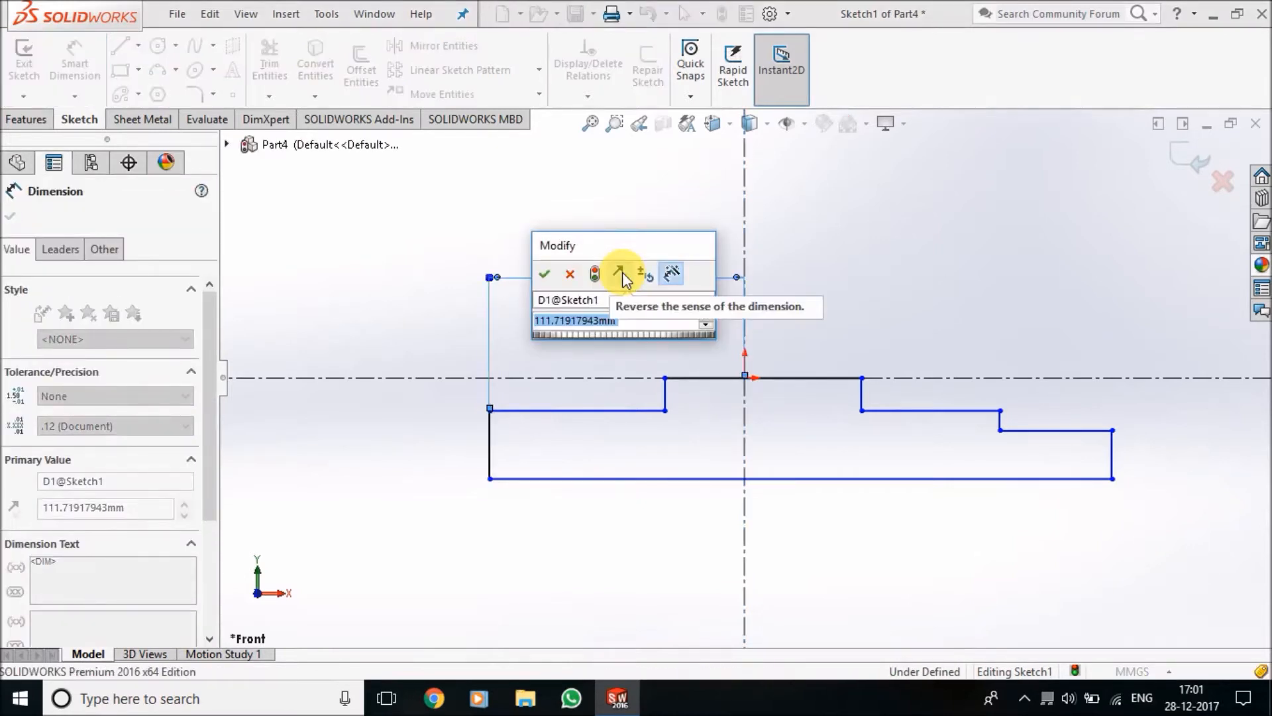
{"action": "type", "text": "38"}
{"action": "key", "text": "Return"}
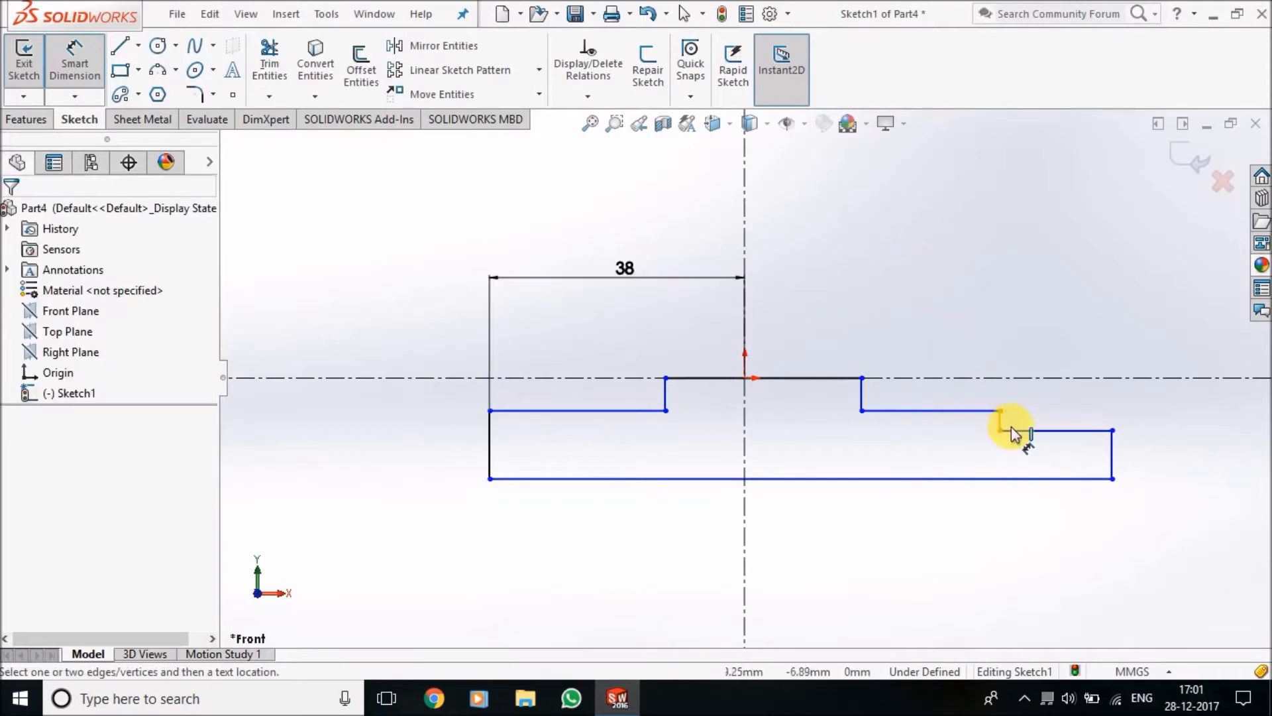
Dimension the length of the lowest ledge at the profile's right end
{"action": "left_click", "coordinate": [1084, 430]}
{"action": "left_click", "coordinate": [1113, 331]}
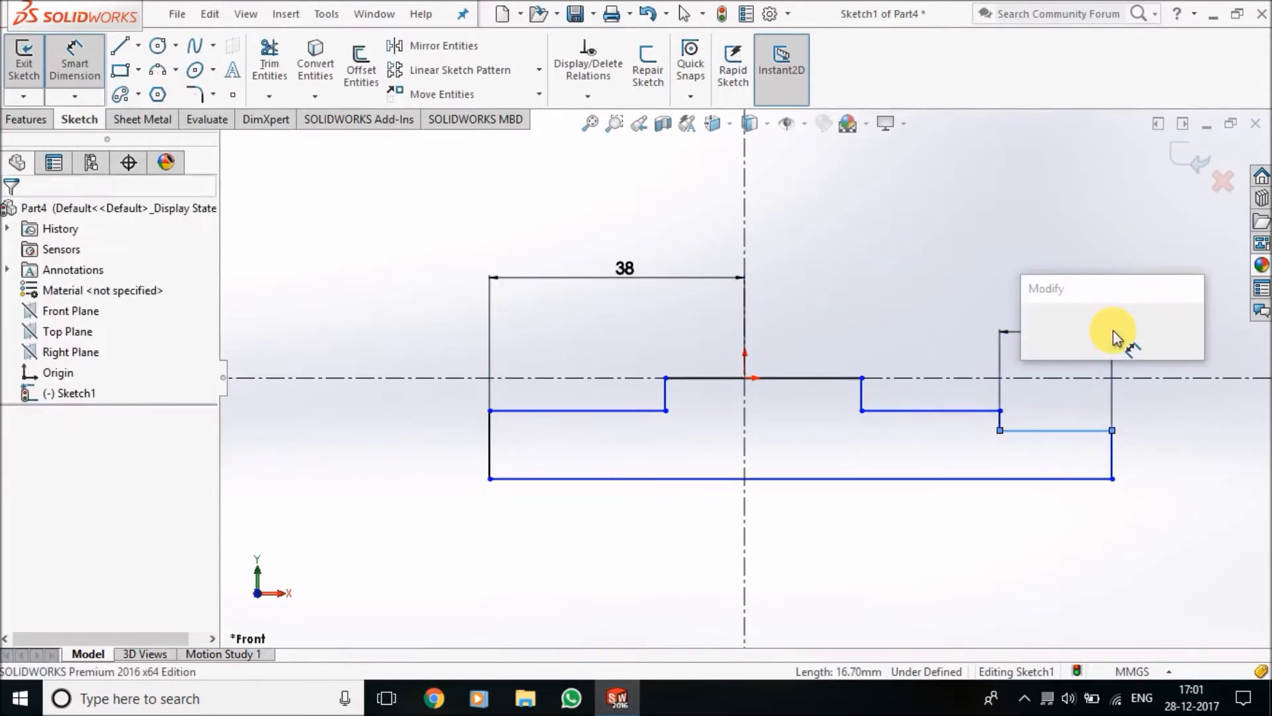
{"action": "key", "text": "Return"}
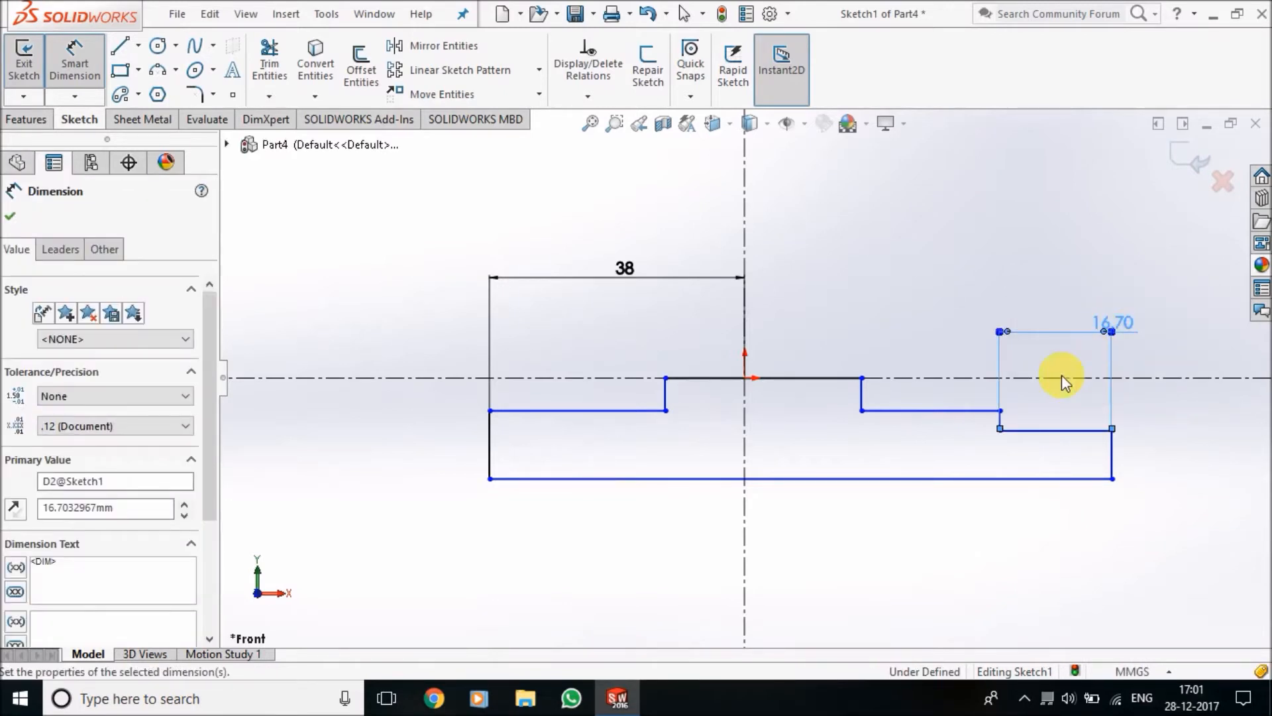
Dimension the lengths of the upper right ledge and the left ledge as 10 mm each
{"action": "left_click", "coordinate": [930, 410]}
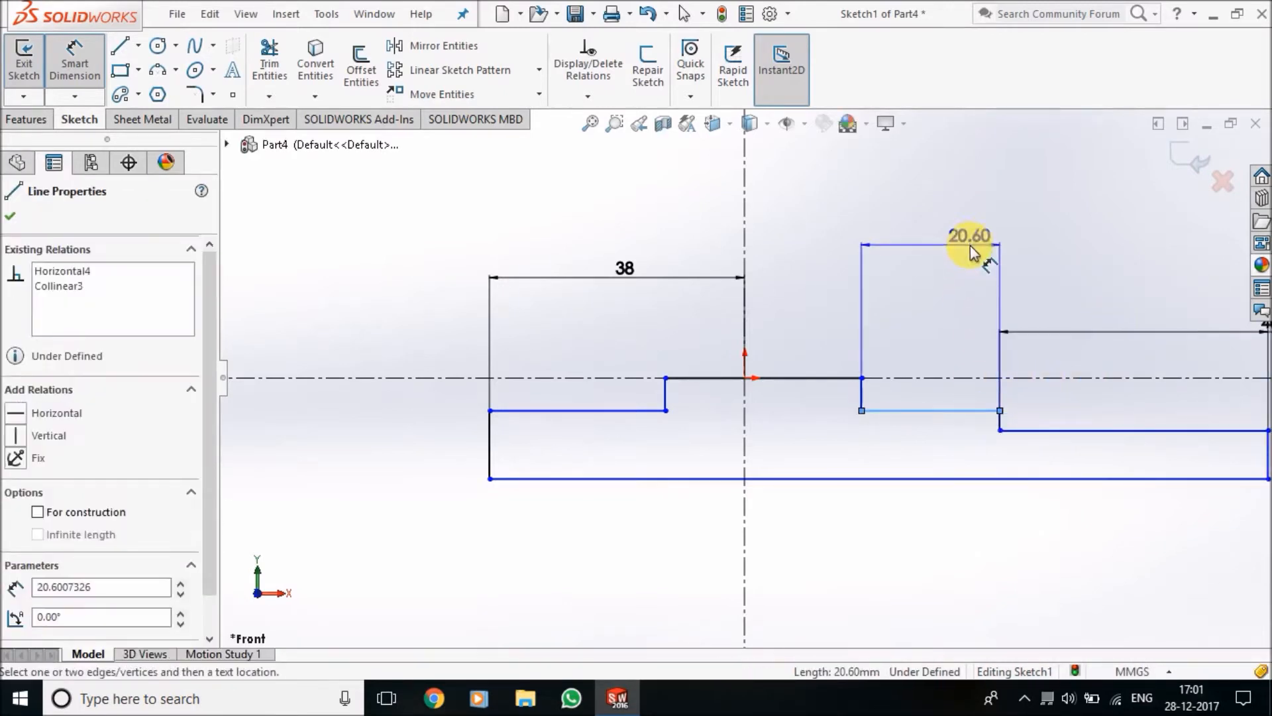
{"action": "left_click", "coordinate": [972, 251]}
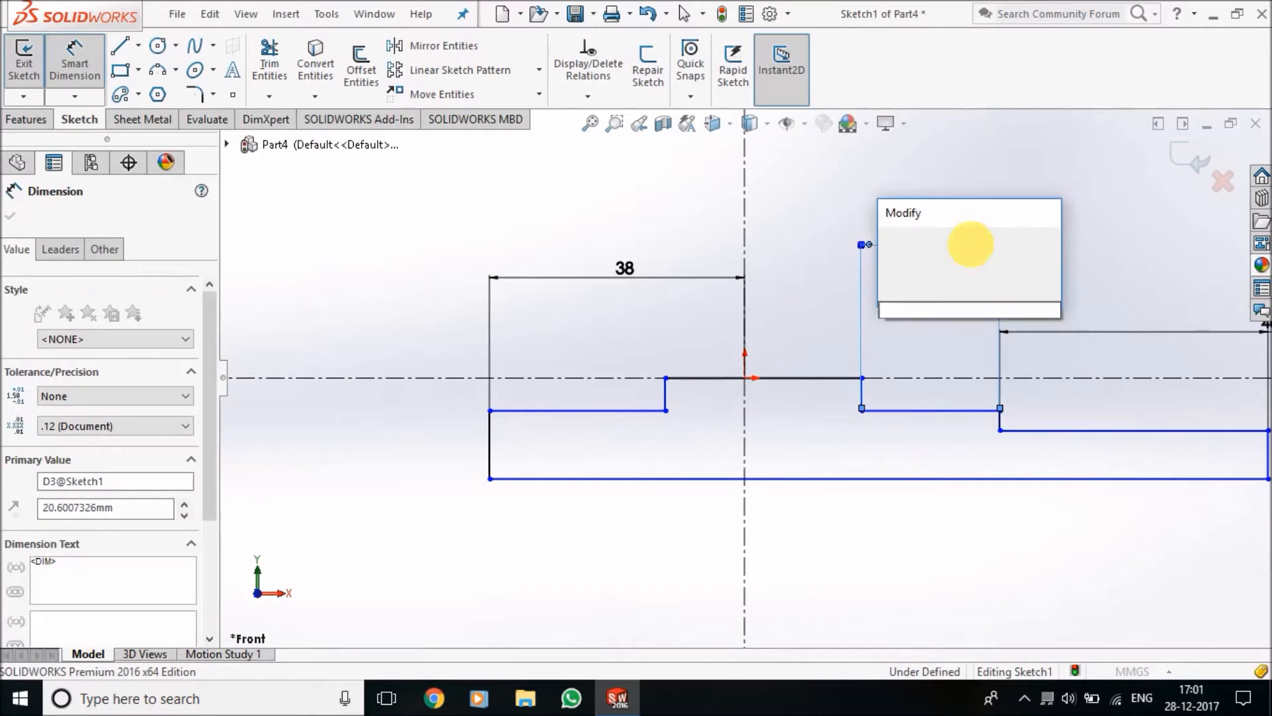
{"action": "key", "text": "Return"}
{"action": "left_click", "coordinate": [596, 411]}
{"action": "left_click", "coordinate": [604, 333]}
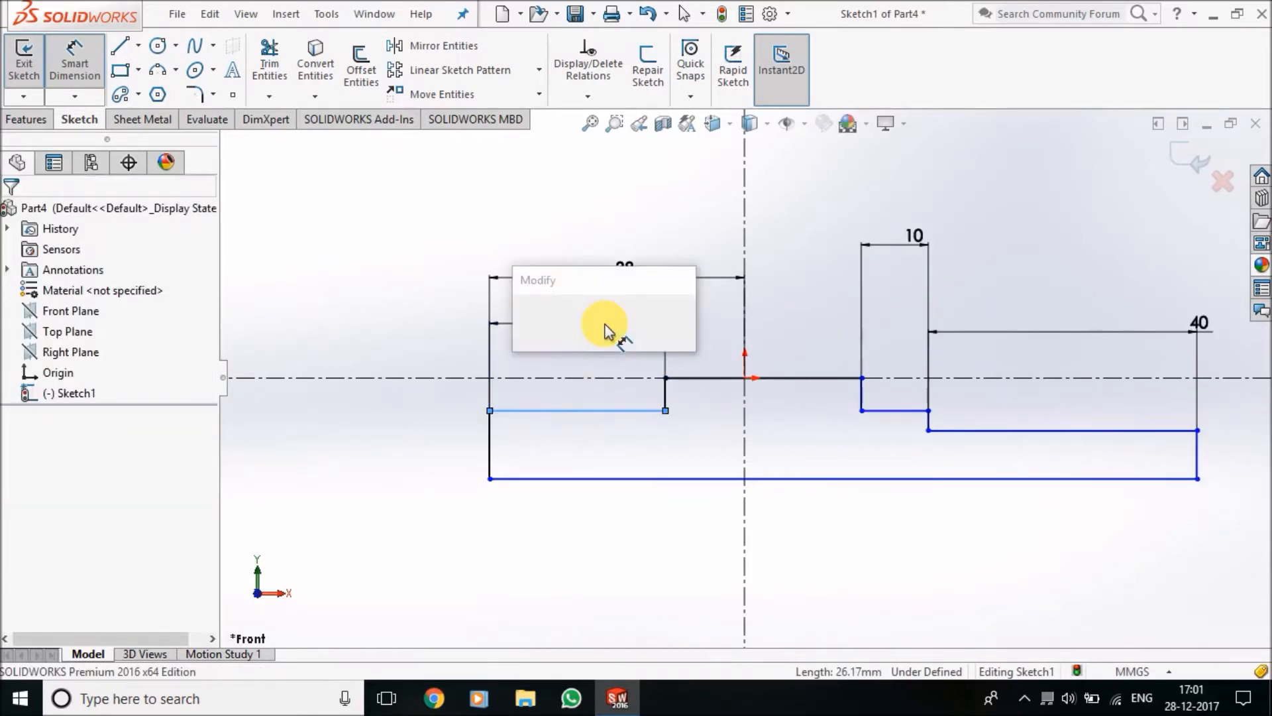
{"action": "type", "text": "10"}
{"action": "key", "text": "Return"}
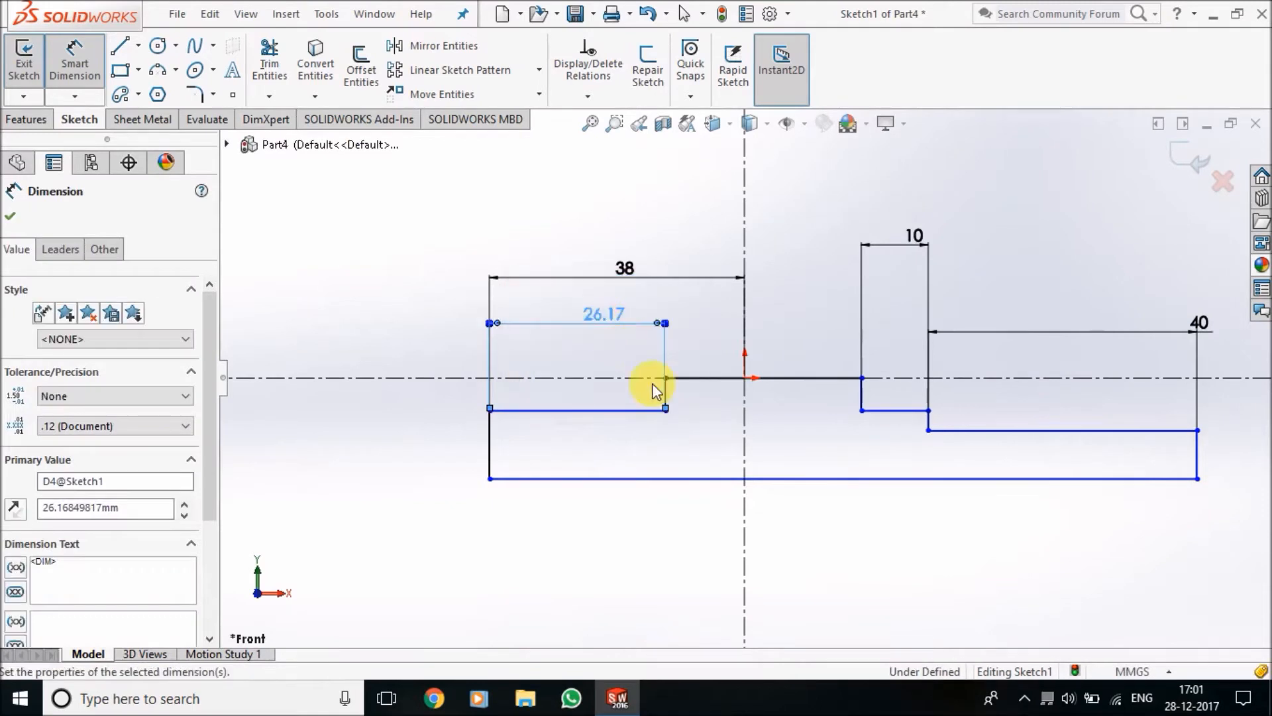
Dimension the height of the profile's right end line as 8.25 mm
{"action": "left_click", "coordinate": [1215, 464]}
{"action": "left_click", "coordinate": [1227, 457]}
{"action": "type", "text": "6.25"}
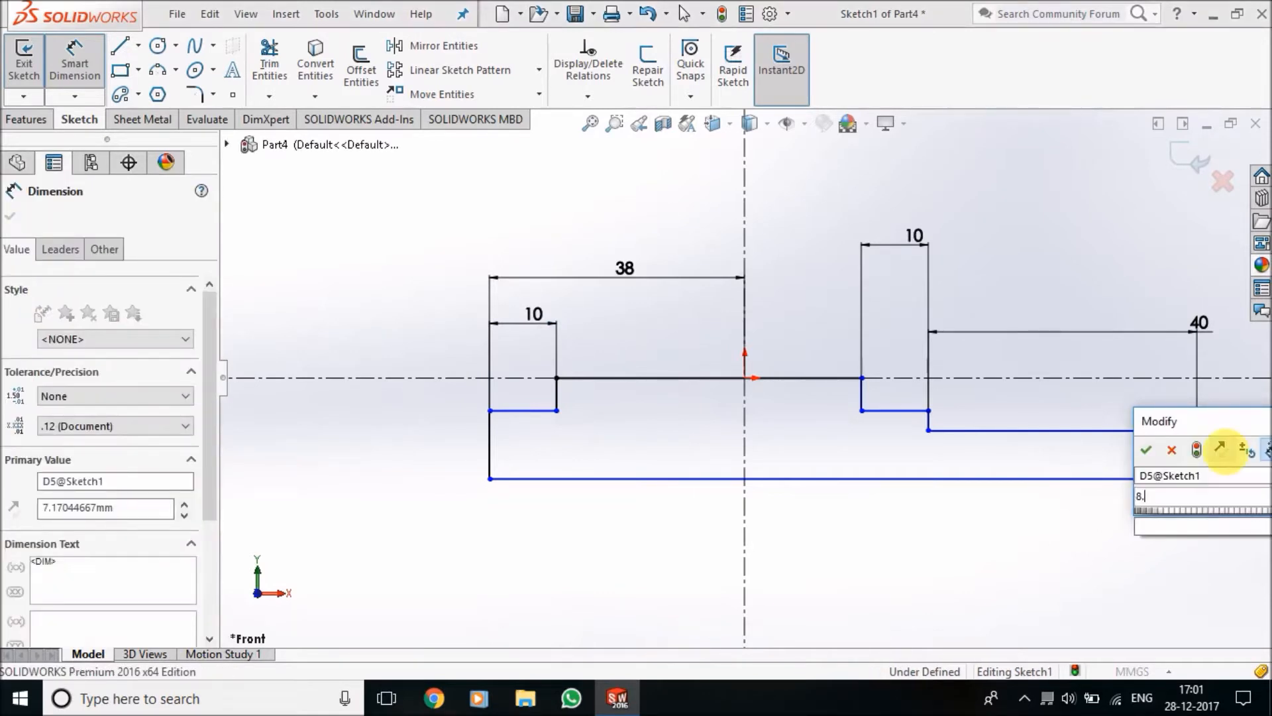
{"action": "key", "text": "Return"}
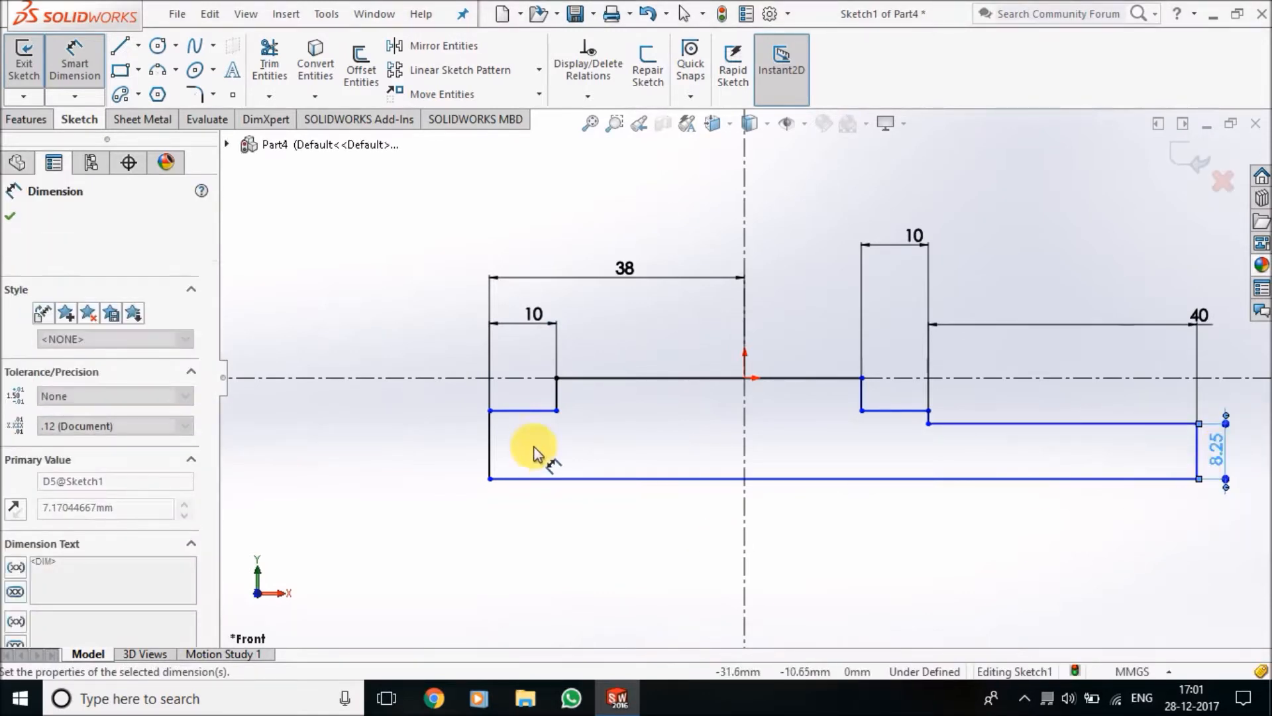
Dimension the vertical distance between the left ledge and the profile's bottom line as 9 mm
{"action": "left_click", "coordinate": [524, 411]}
{"action": "left_click", "coordinate": [564, 478]}
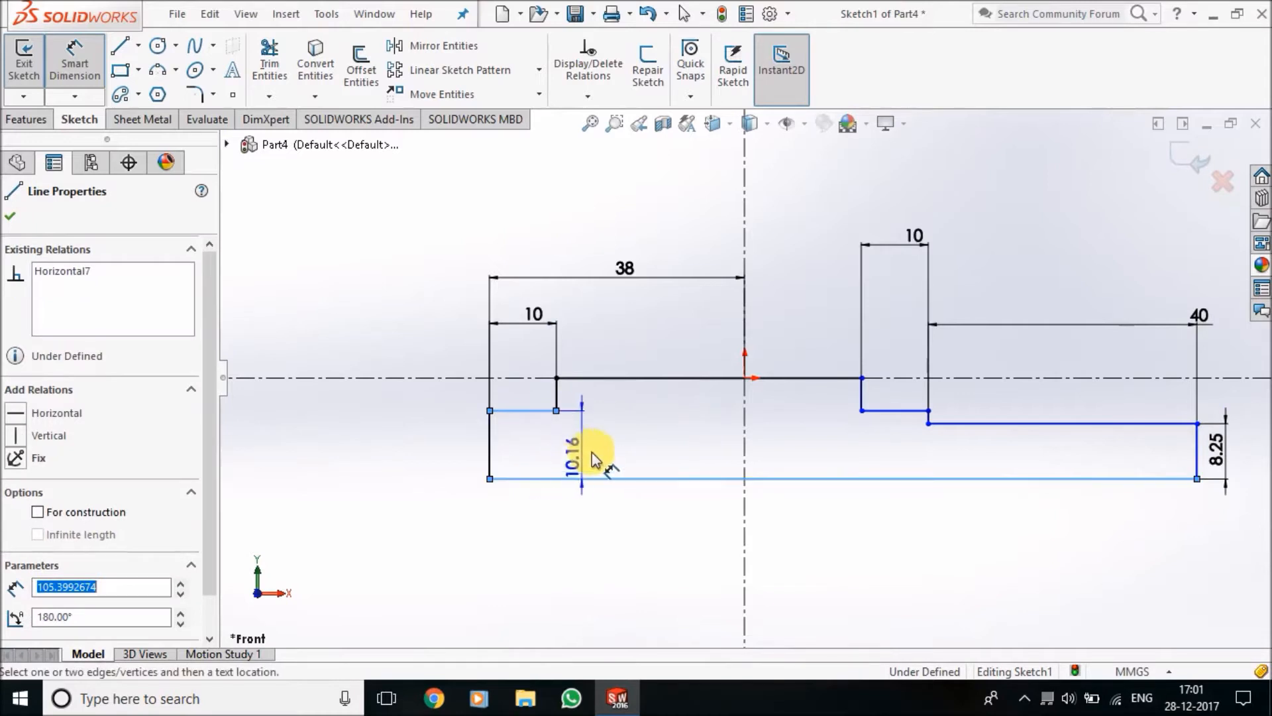
{"action": "left_click", "coordinate": [596, 454]}
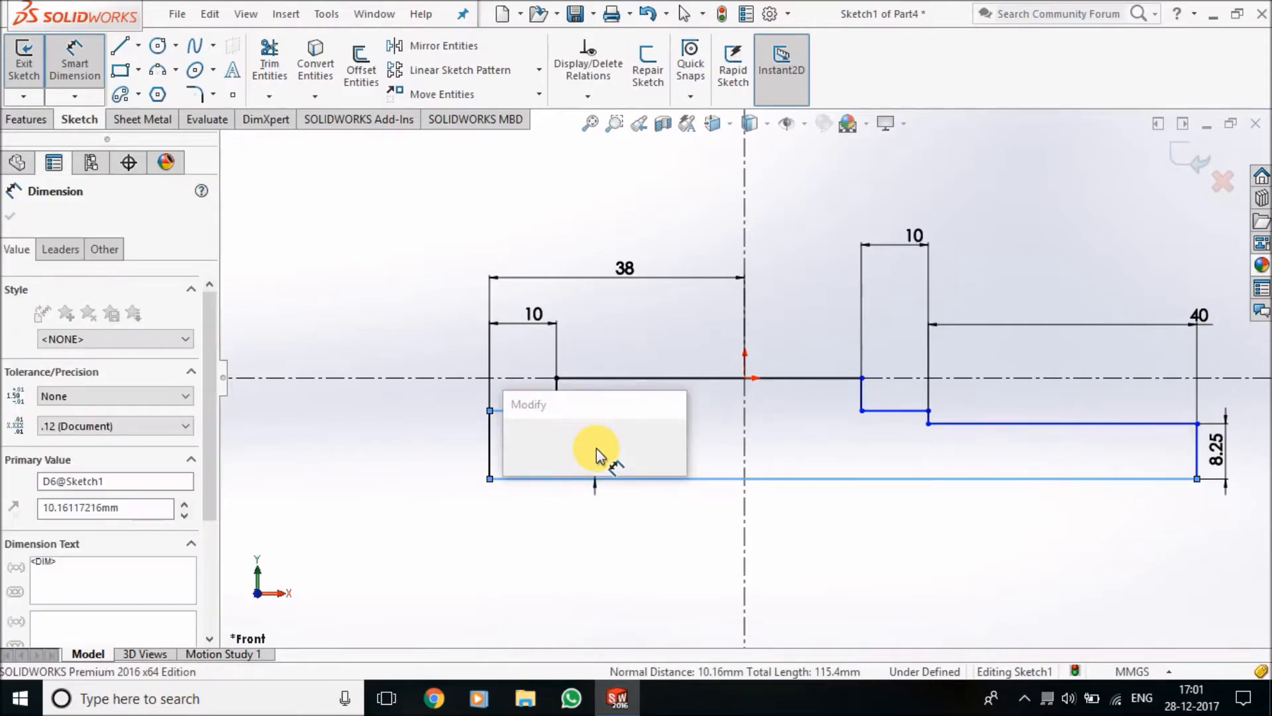
{"action": "type", "text": "9"}
{"action": "key", "text": "Return"}
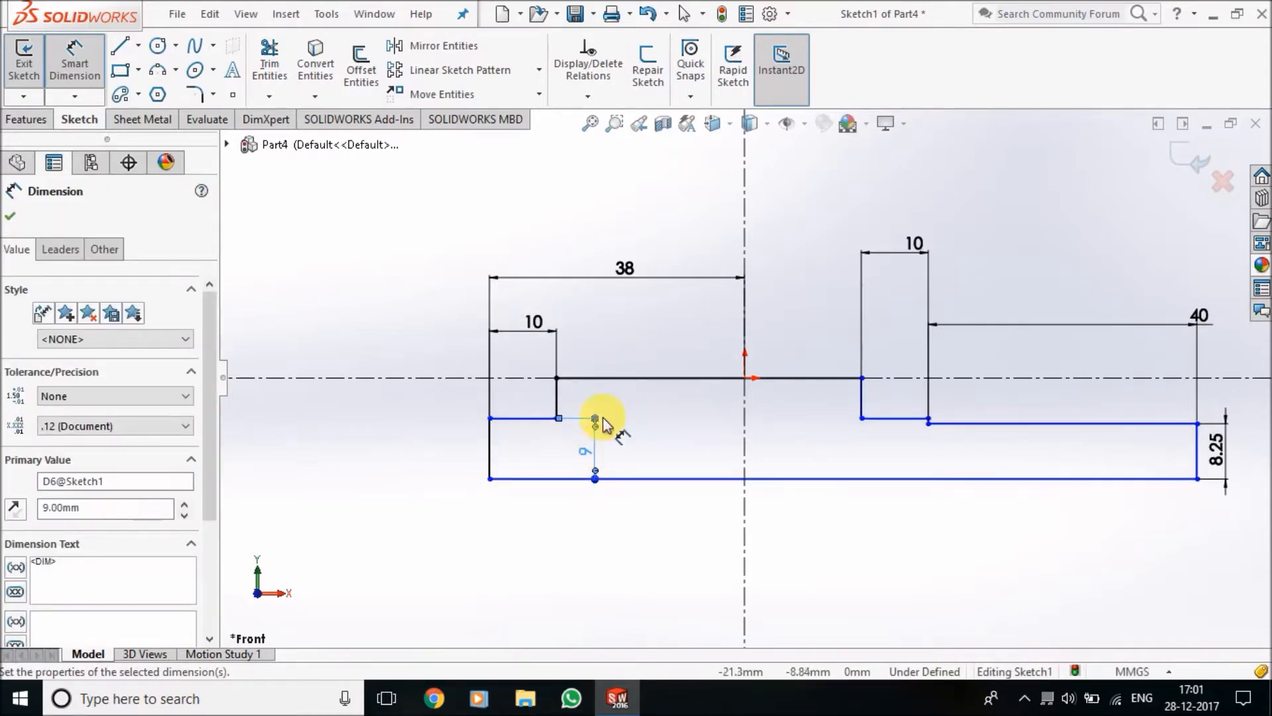
Dimension the vertical distance between the profile's top line and bottom line as 11.75 mm
{"action": "left_click", "coordinate": [636, 378]}
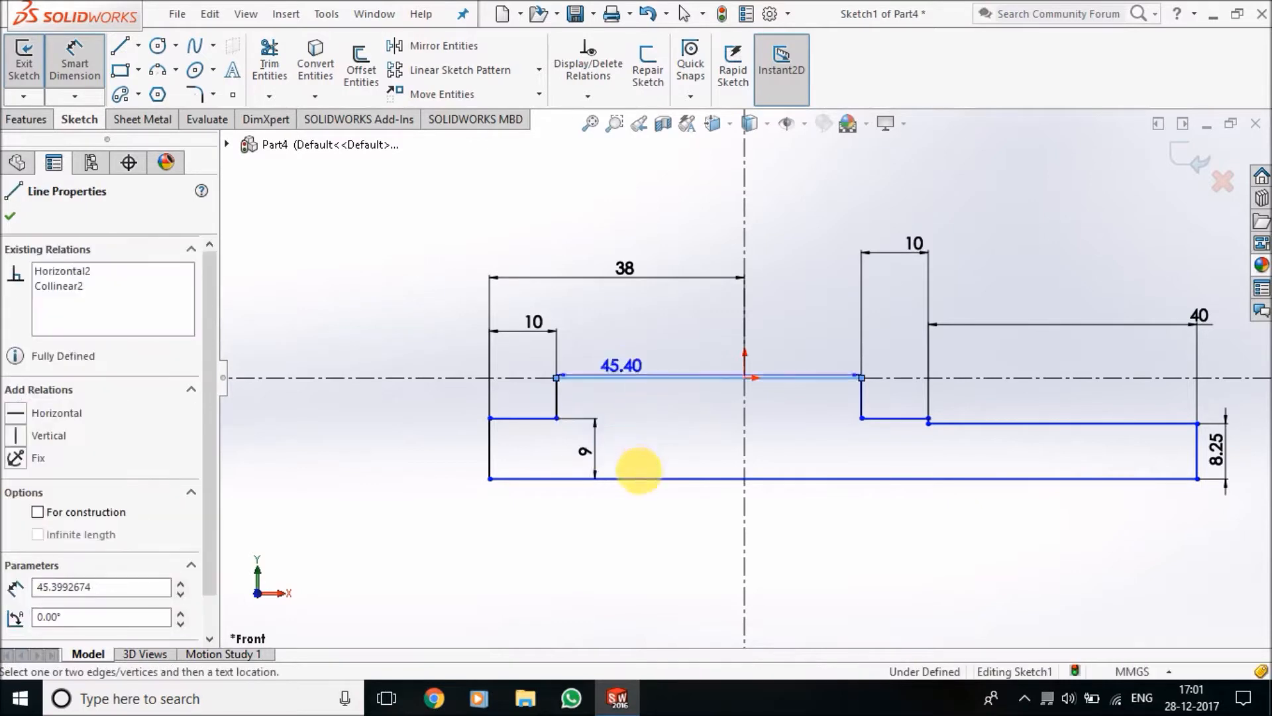
{"action": "left_click", "coordinate": [647, 478]}
{"action": "left_click", "coordinate": [343, 428]}
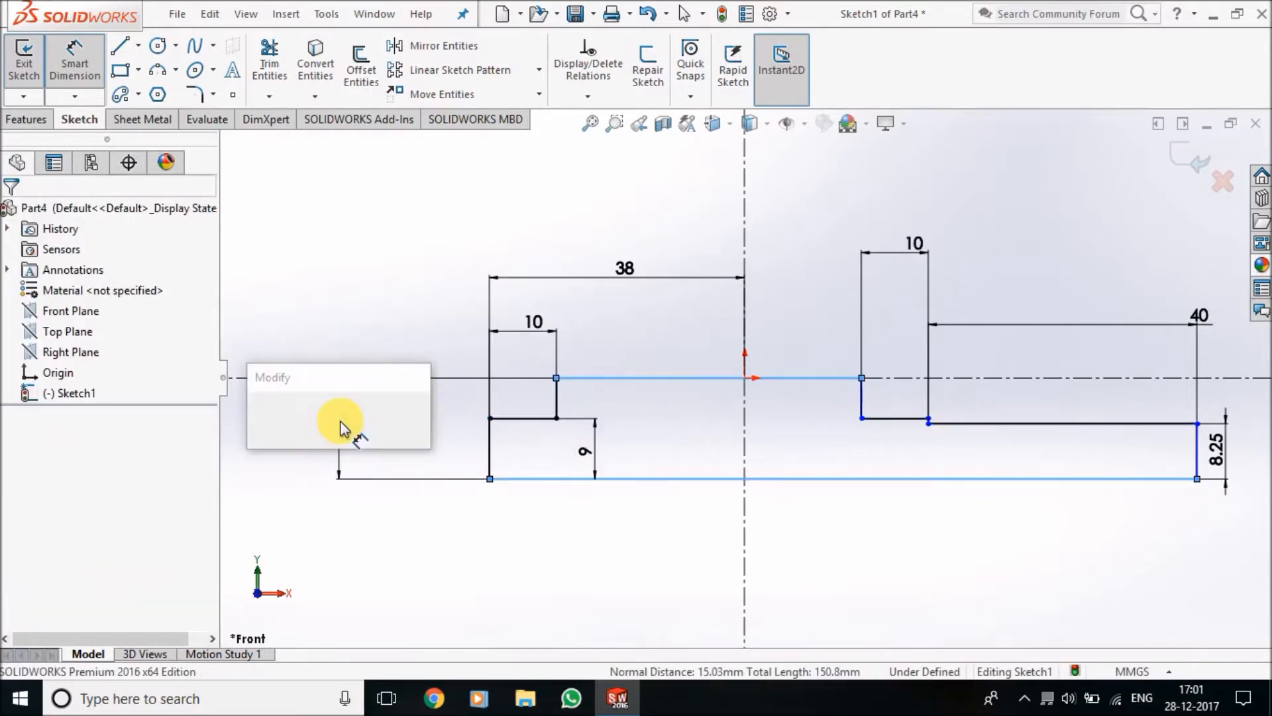
{"action": "type", "text": "11.25"}
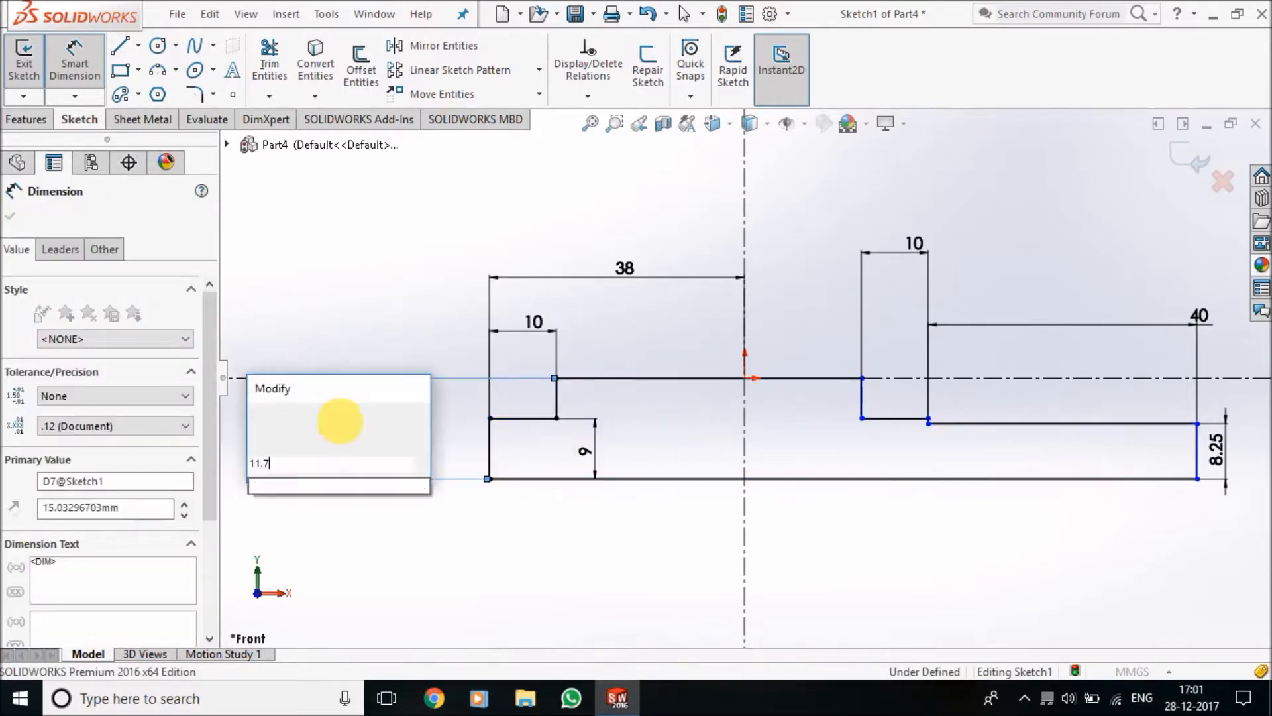
{"action": "key", "text": "Return"}
{"action": "left_click", "coordinate": [408, 491]}
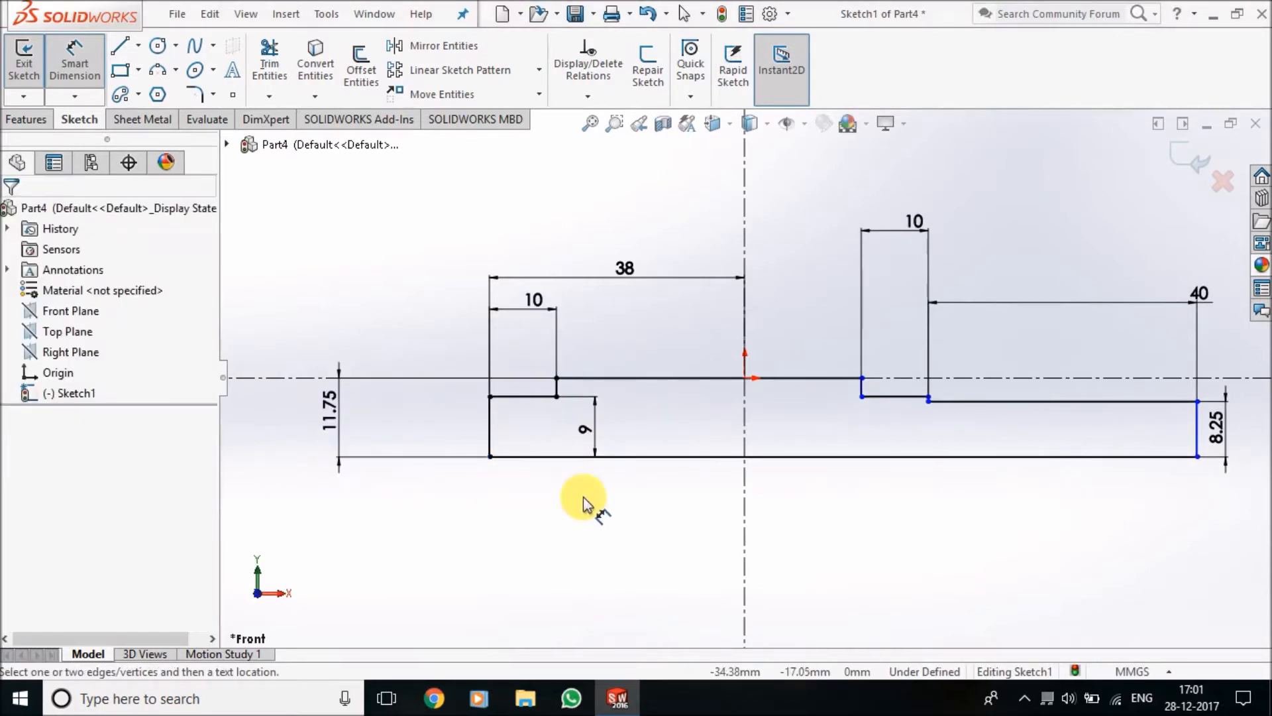
Dimension the overall length of the profile's bottom line as 116 mm
{"action": "scroll", "coordinate": [914, 440], "scroll_direction": "up", "scroll_amount": 3}
{"action": "scroll", "coordinate": [875, 399], "scroll_direction": "down", "scroll_amount": 3}
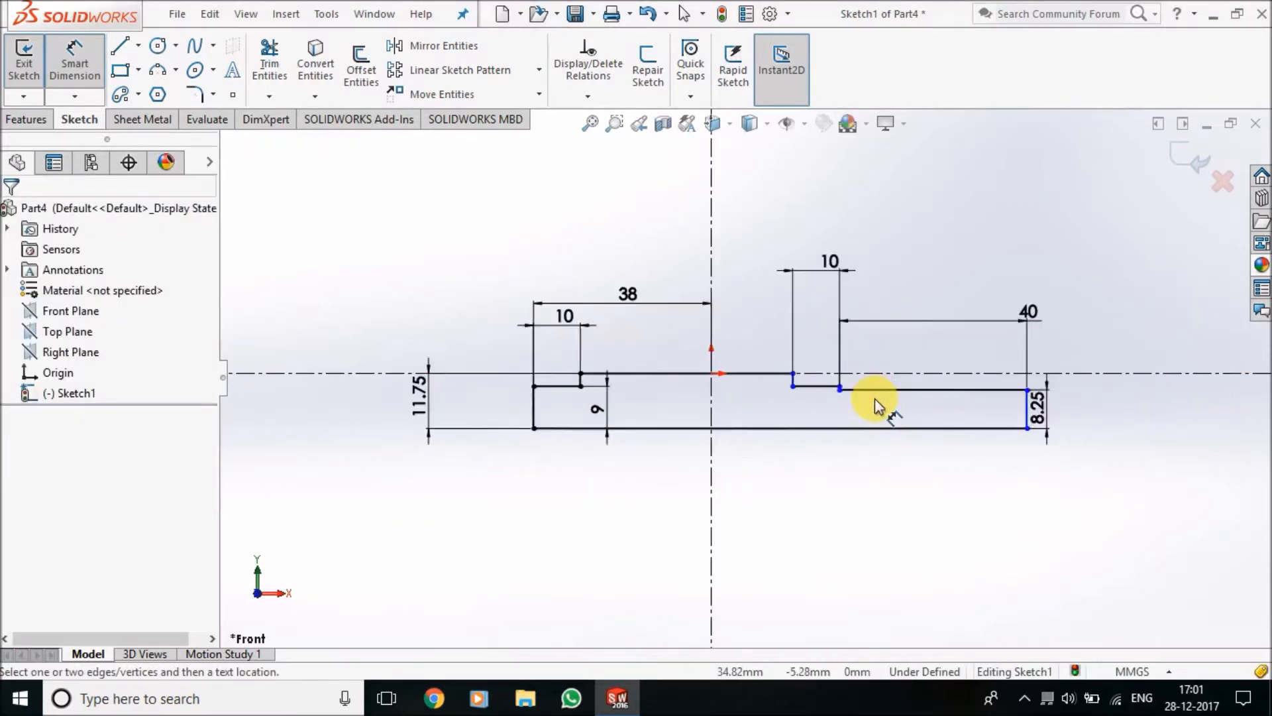
{"action": "scroll", "coordinate": [825, 396], "scroll_direction": "down", "scroll_amount": 2}
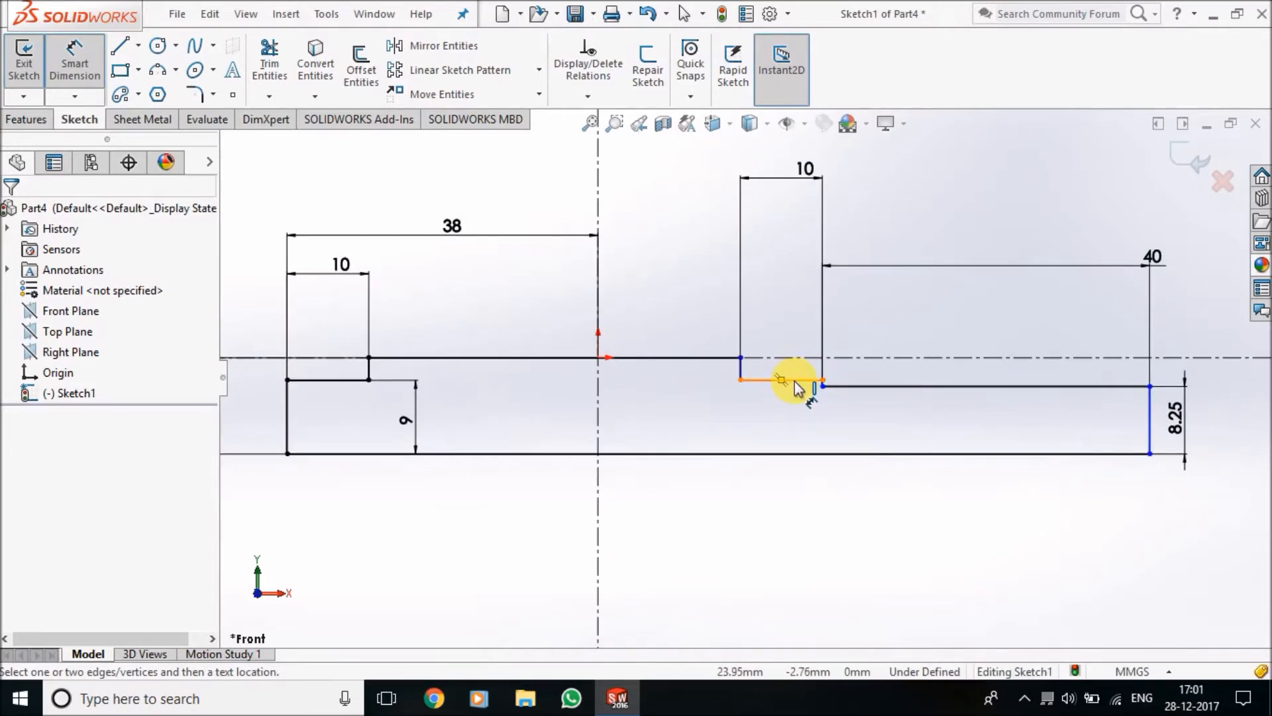
{"action": "left_click", "coordinate": [730, 455]}
{"action": "scroll", "coordinate": [702, 511], "scroll_direction": "up", "scroll_amount": 3}
{"action": "left_click", "coordinate": [695, 480]}
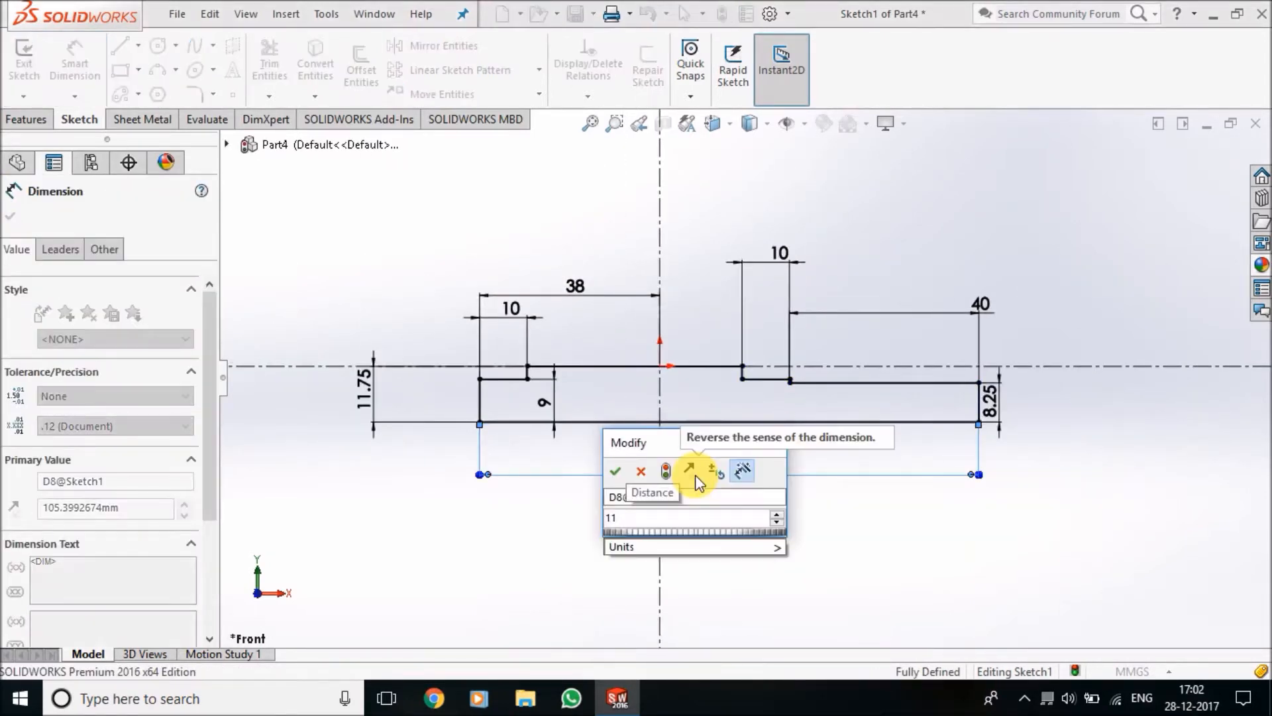
{"action": "type", "text": "116'"}
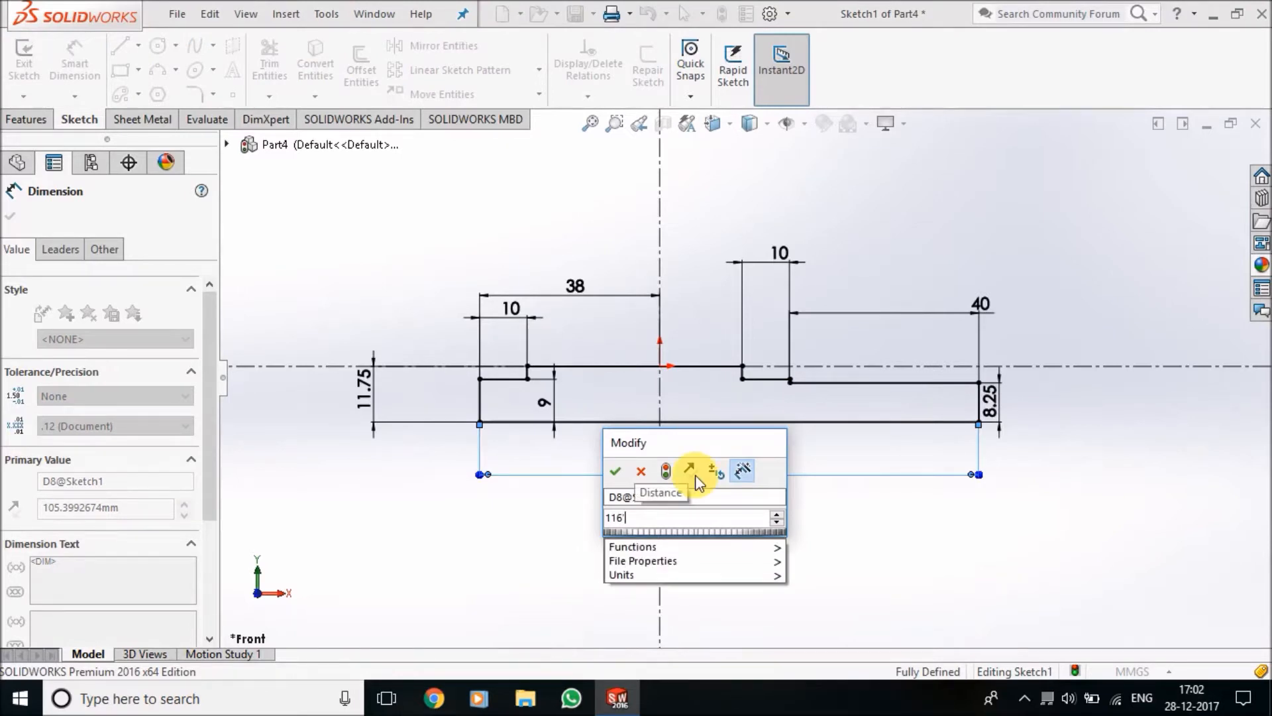
{"action": "key", "text": "Return"}
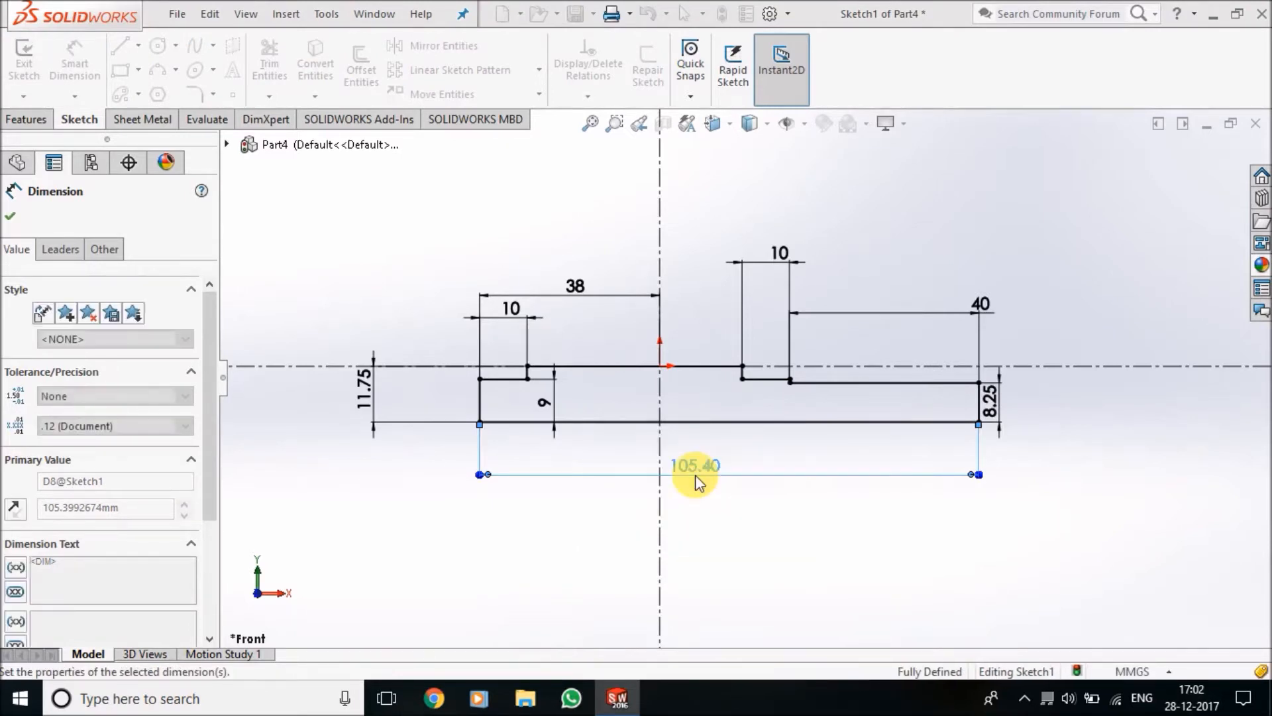
{"action": "left_click", "coordinate": [747, 513]}
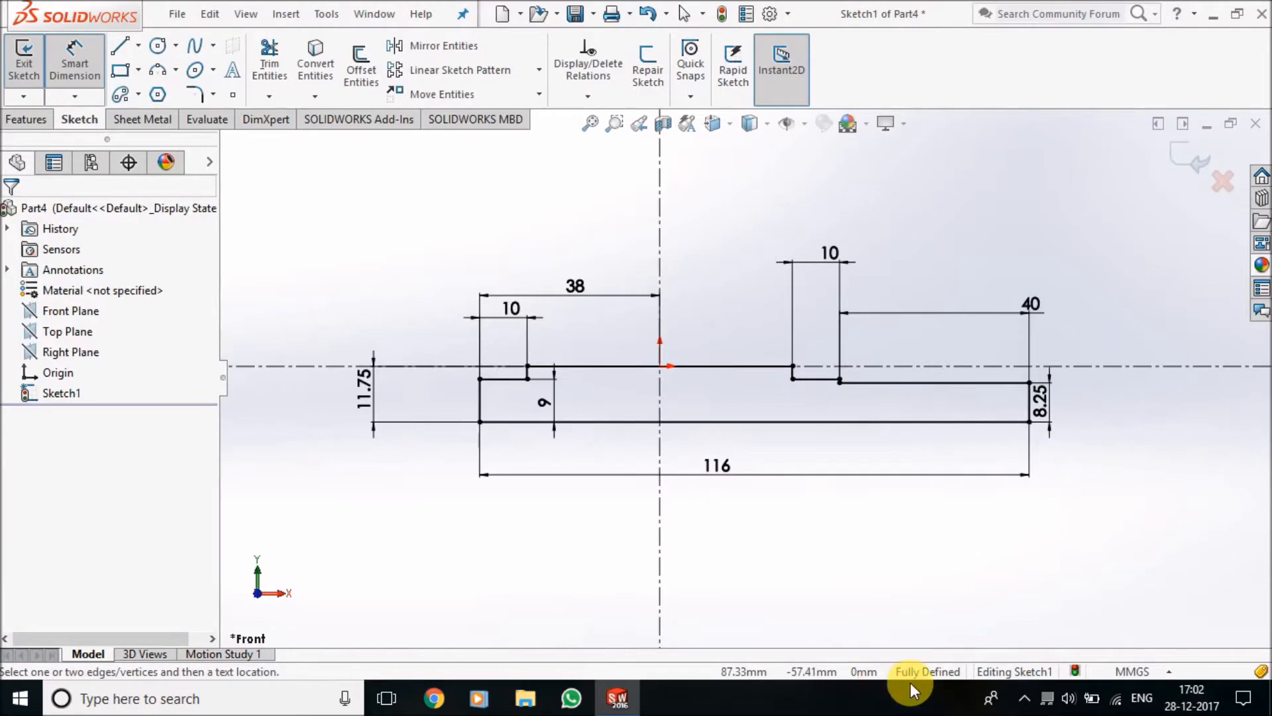
Exit the sketch and revolve the profile 360 degrees about its long bottom line as a Revolved Boss/Base
{"action": "left_click", "coordinate": [66, 66]}
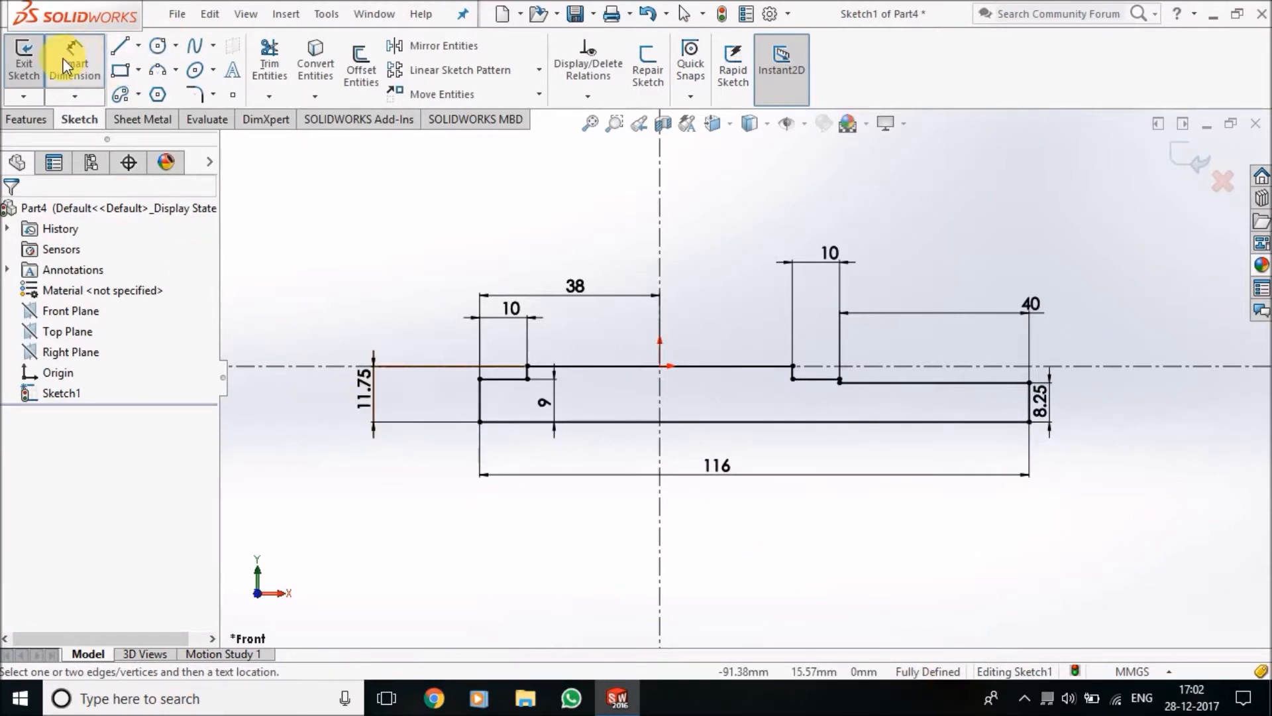
{"action": "left_click", "coordinate": [18, 79]}
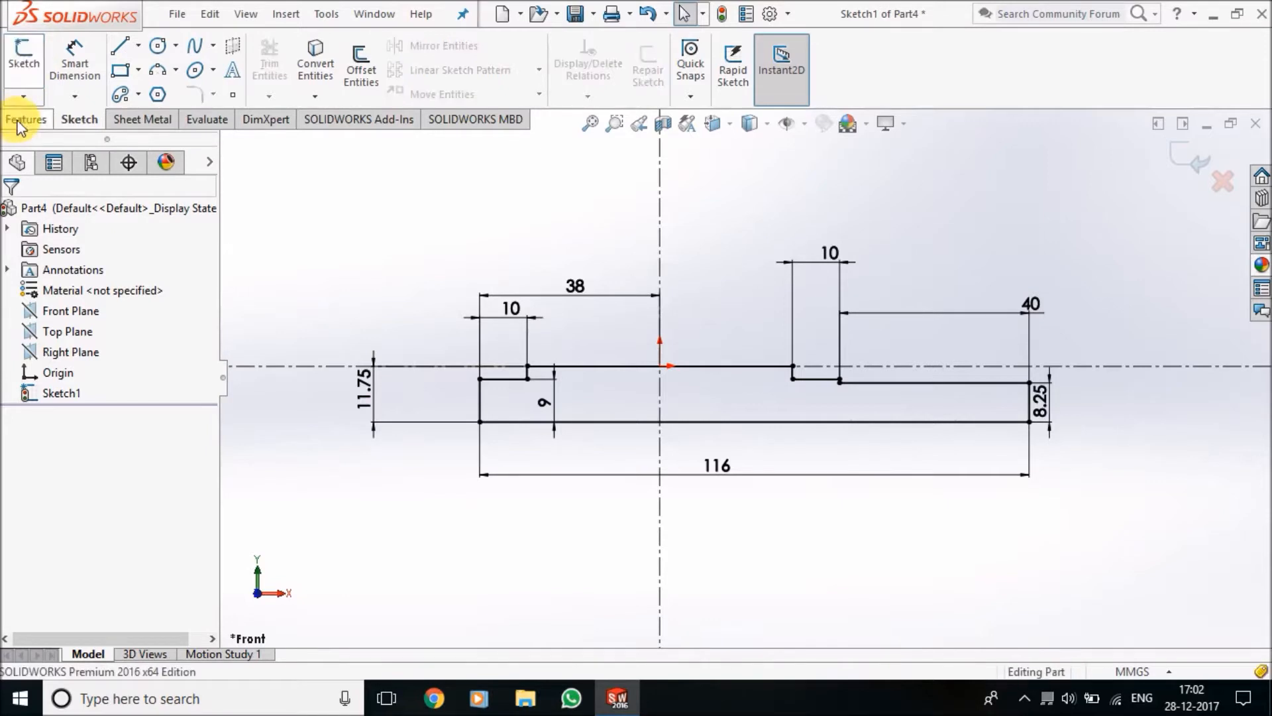
{"action": "left_click", "coordinate": [22, 120]}
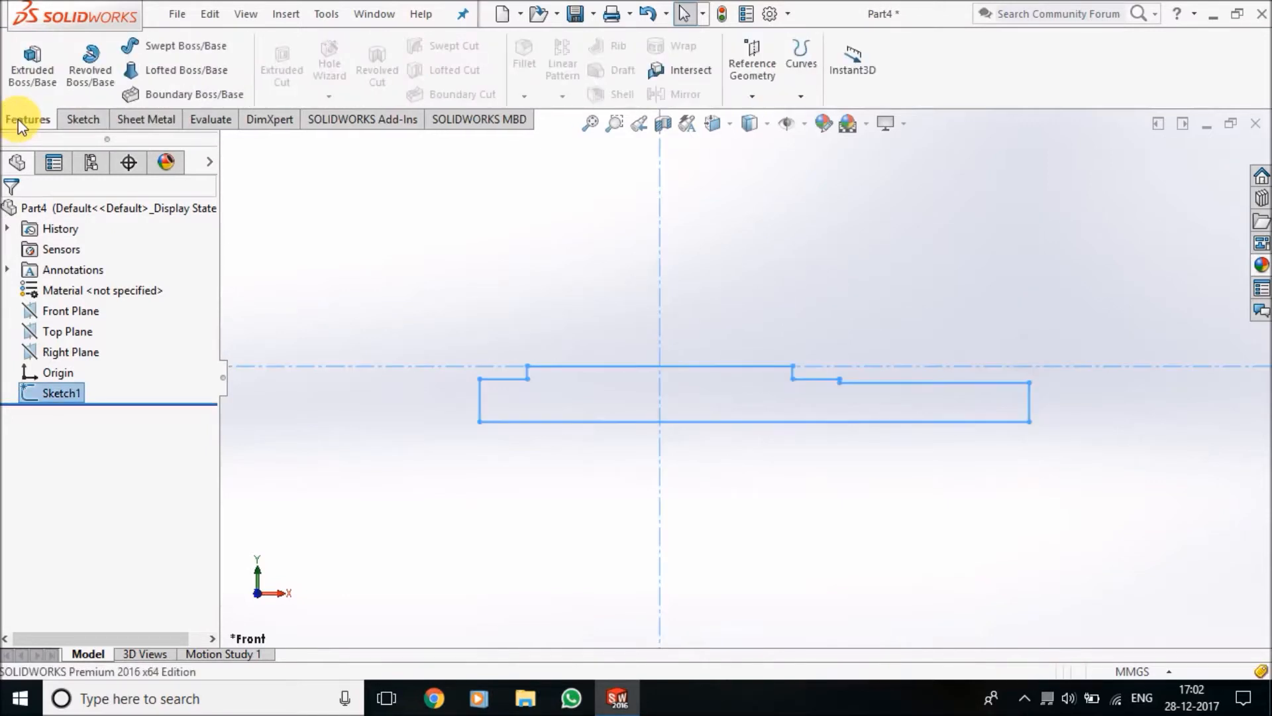
{"action": "left_click", "coordinate": [97, 94]}
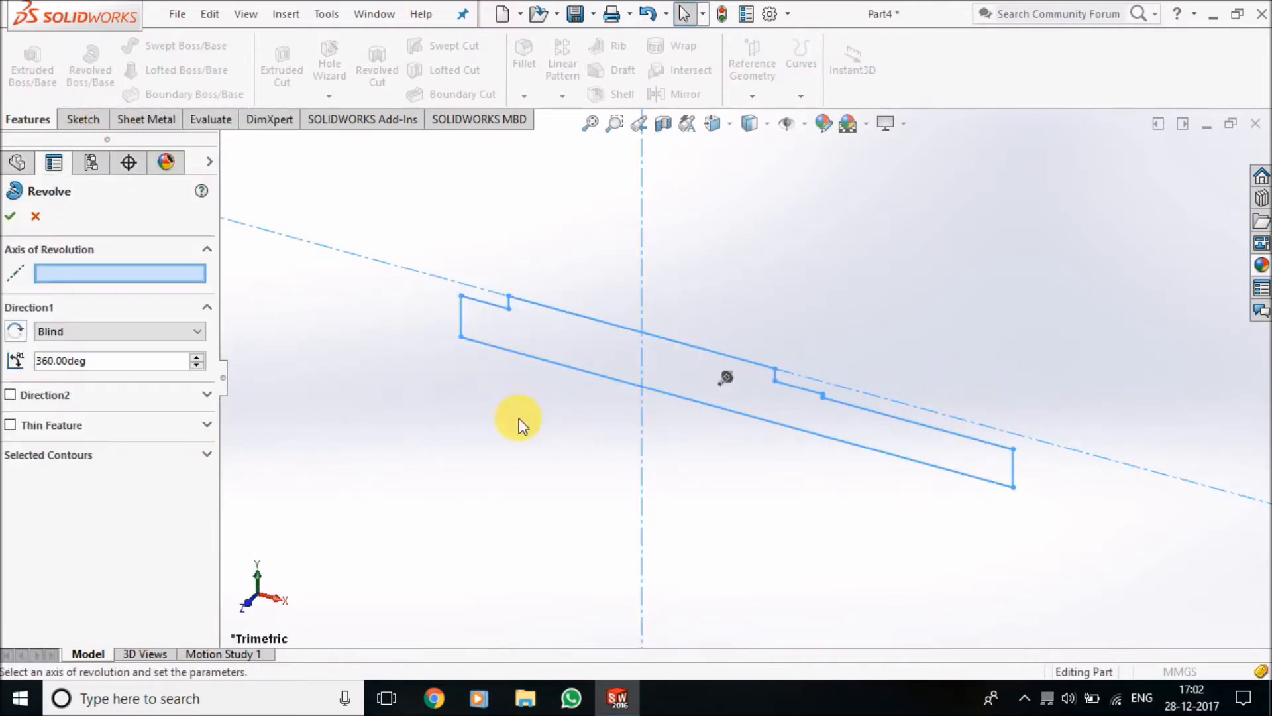
{"action": "left_click", "coordinate": [536, 361]}
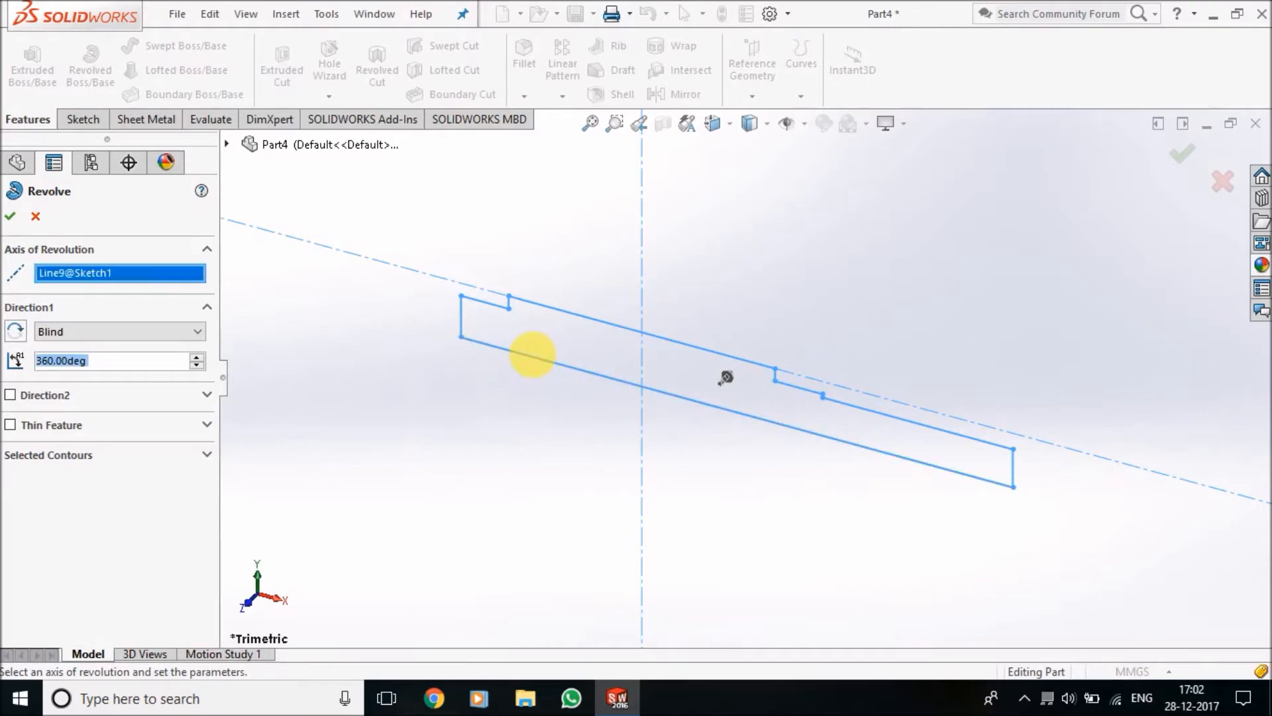
{"action": "left_click", "coordinate": [13, 217]}
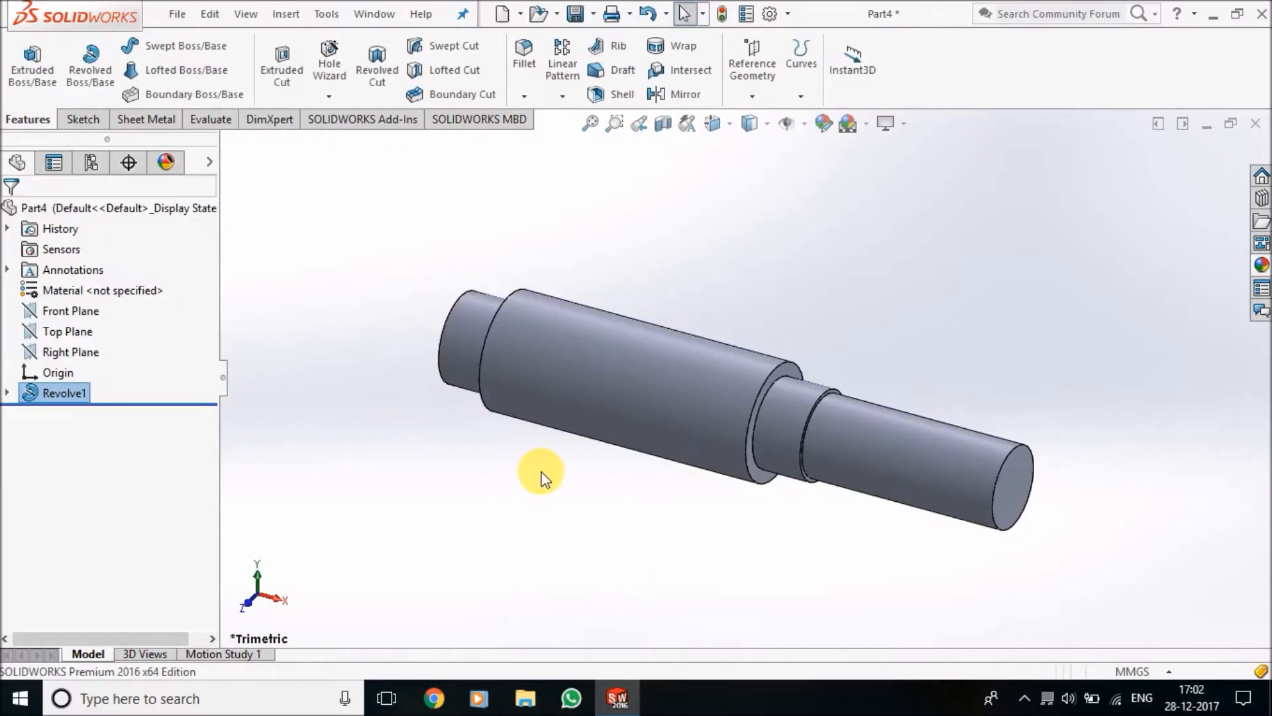
{"action": "scroll", "coordinate": [658, 490], "scroll_direction": "up", "scroll_amount": 5}
{"action": "middle_click_drag", "start_coordinate": [768, 434], "coordinate": [787, 475]}
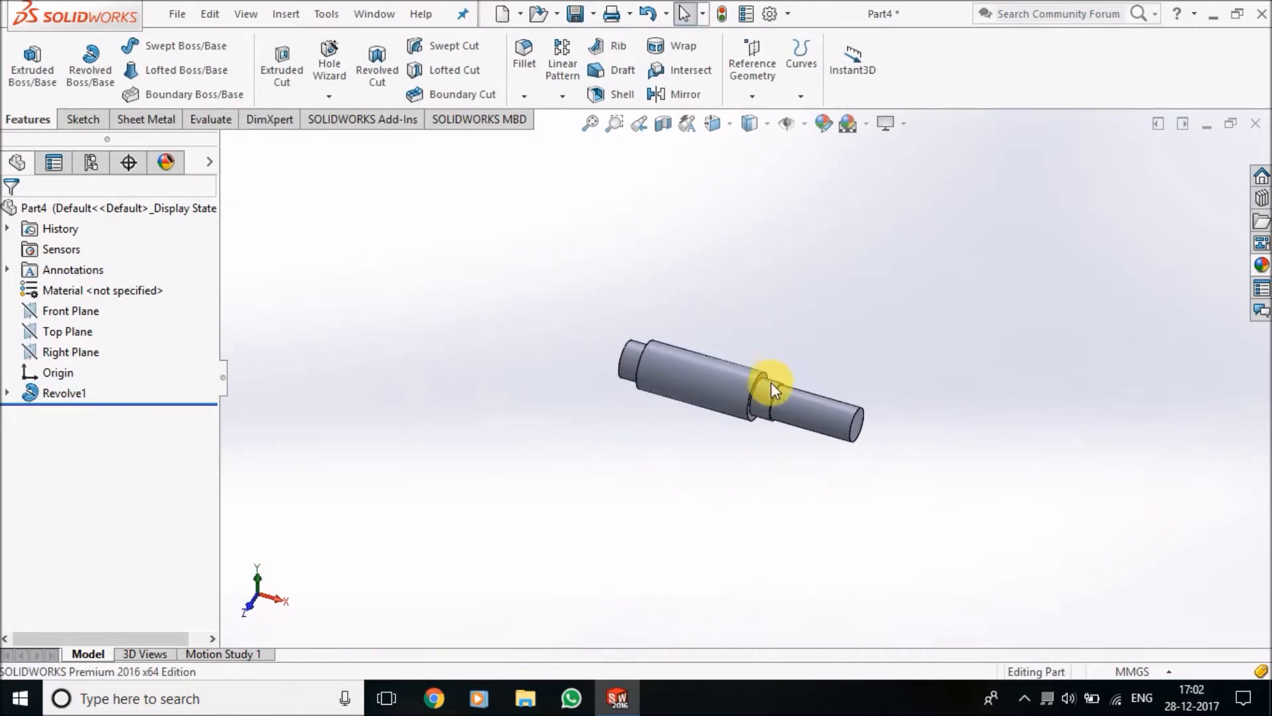
{"action": "scroll", "coordinate": [770, 390], "scroll_direction": "down", "scroll_amount": 5}
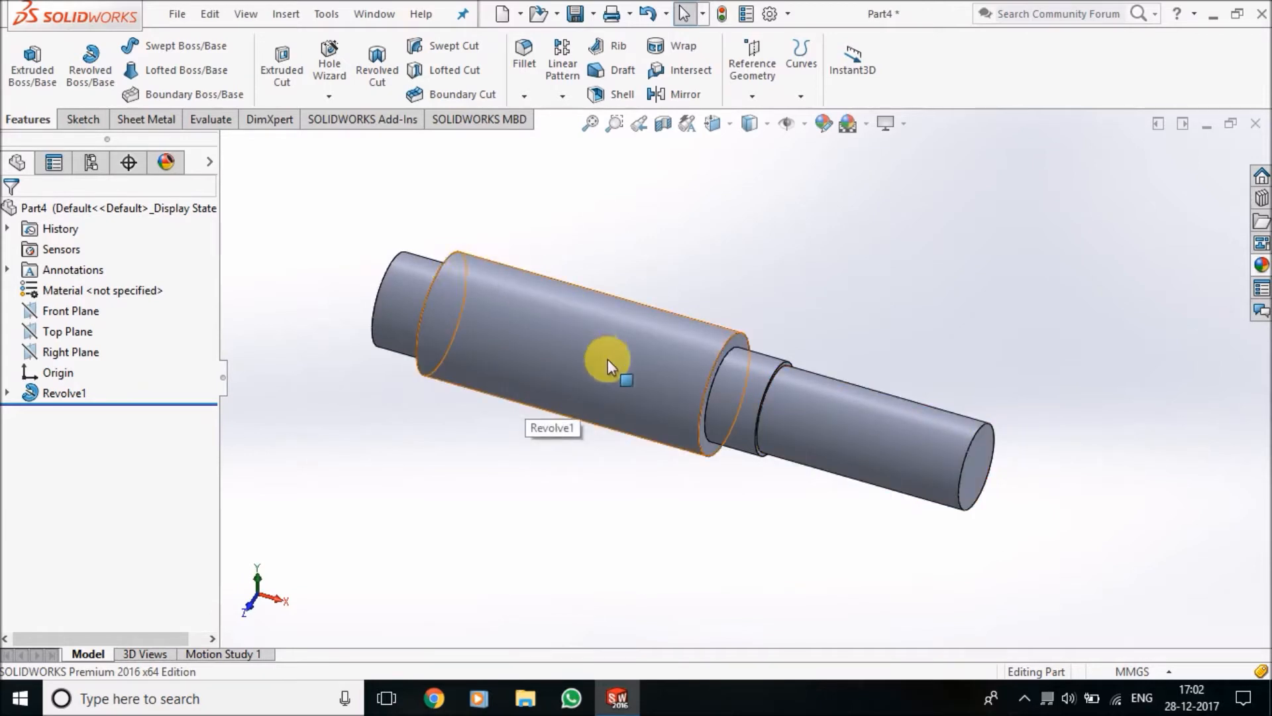
{"action": "scroll", "coordinate": [982, 470], "scroll_direction": "down", "scroll_amount": 2}
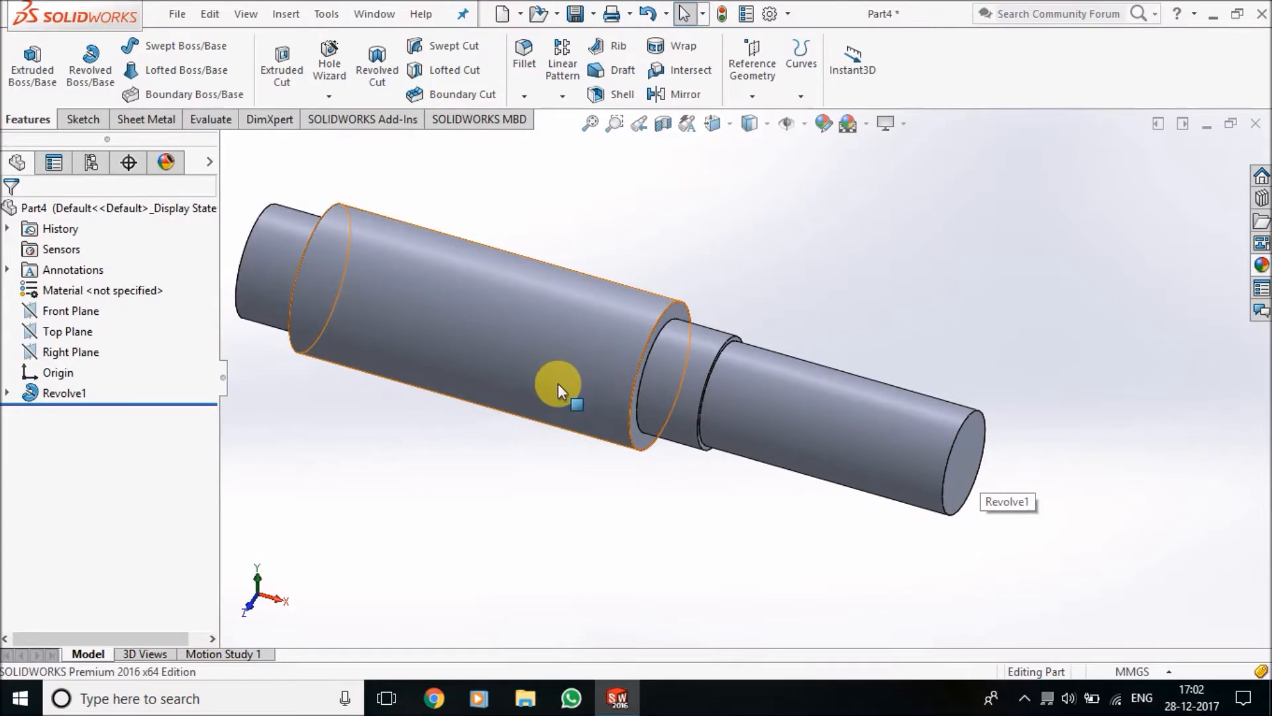
{"action": "scroll", "coordinate": [558, 385], "scroll_direction": "up", "scroll_amount": 2}
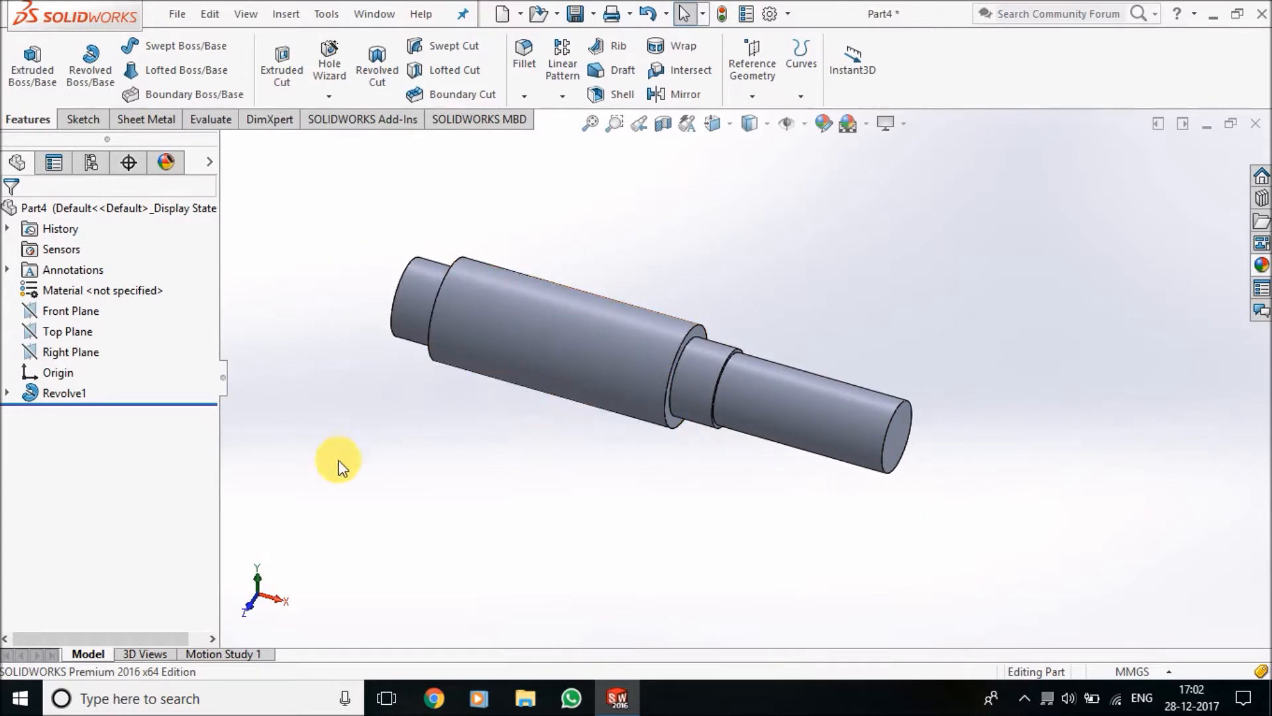
Start a new sketch on the Right Plane and clear the plane selection
{"action": "left_click", "coordinate": [83, 120]}
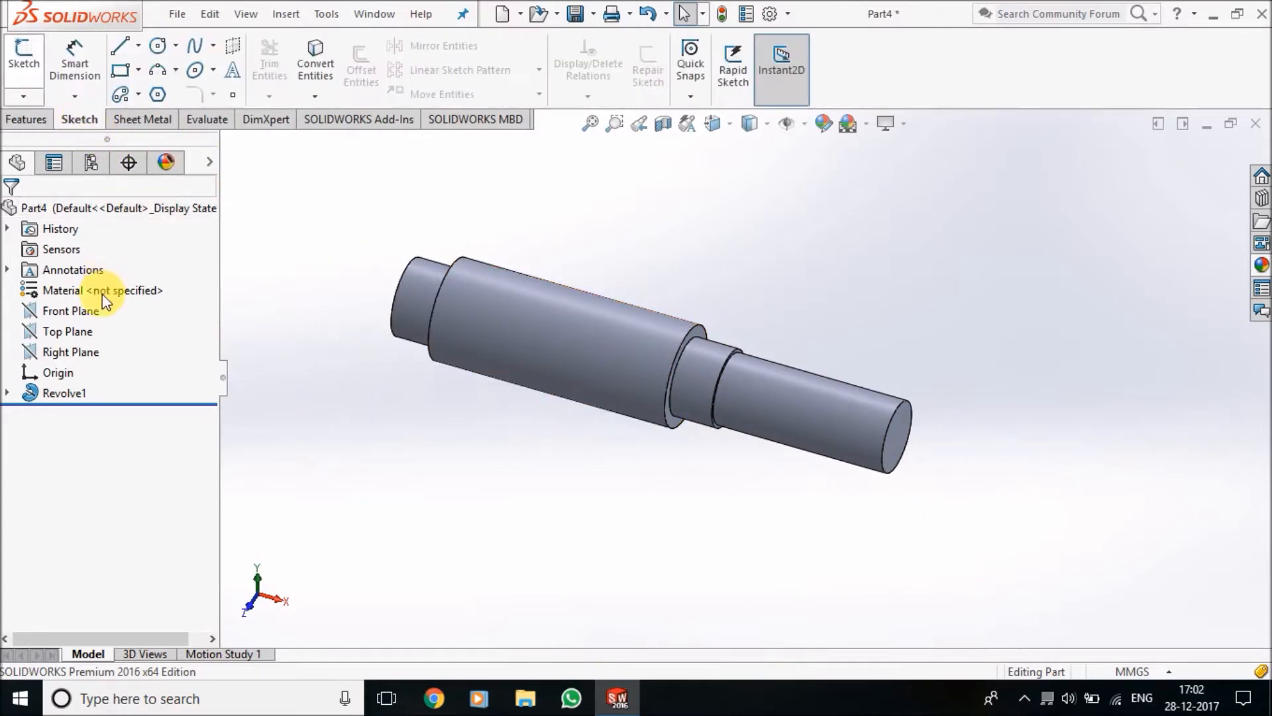
{"action": "left_click", "coordinate": [80, 351]}
{"action": "left_click", "coordinate": [104, 335]}
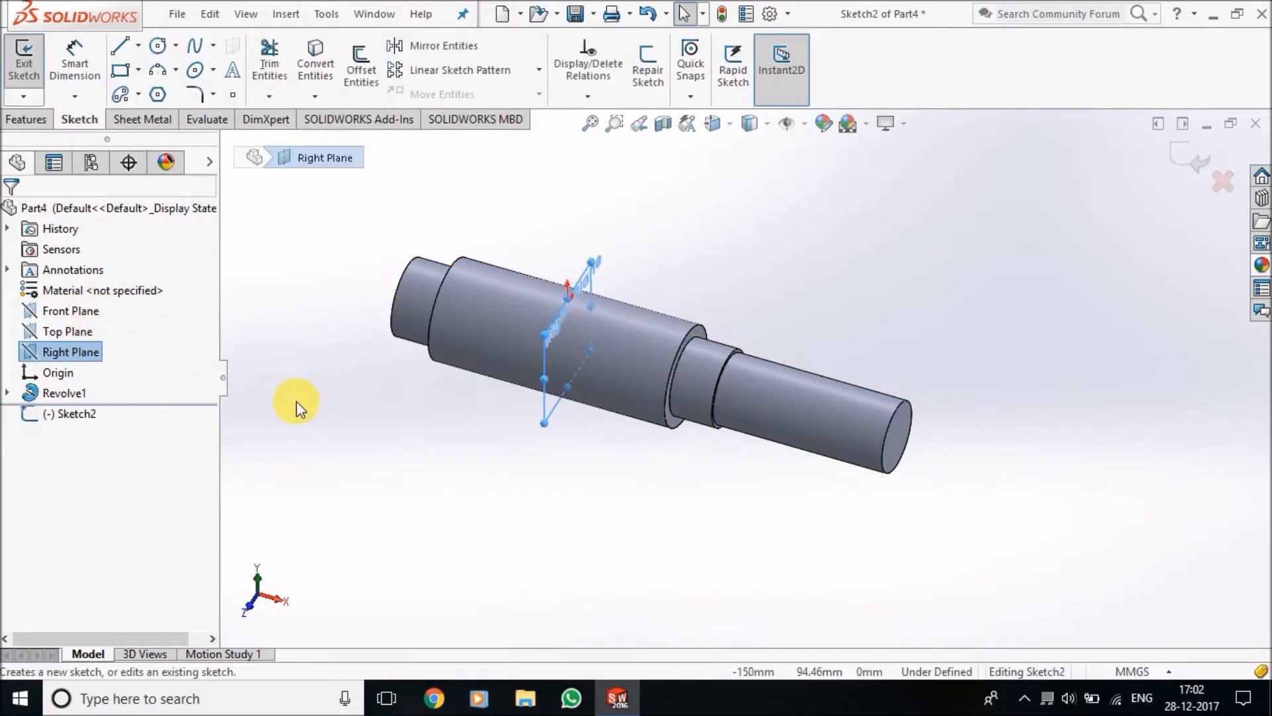
{"action": "left_click", "coordinate": [682, 219]}
Convert the largest cylinder's circular edge, at the shoulder facing the long thin end, into the Right Plane sketch
{"action": "left_click", "coordinate": [319, 75]}
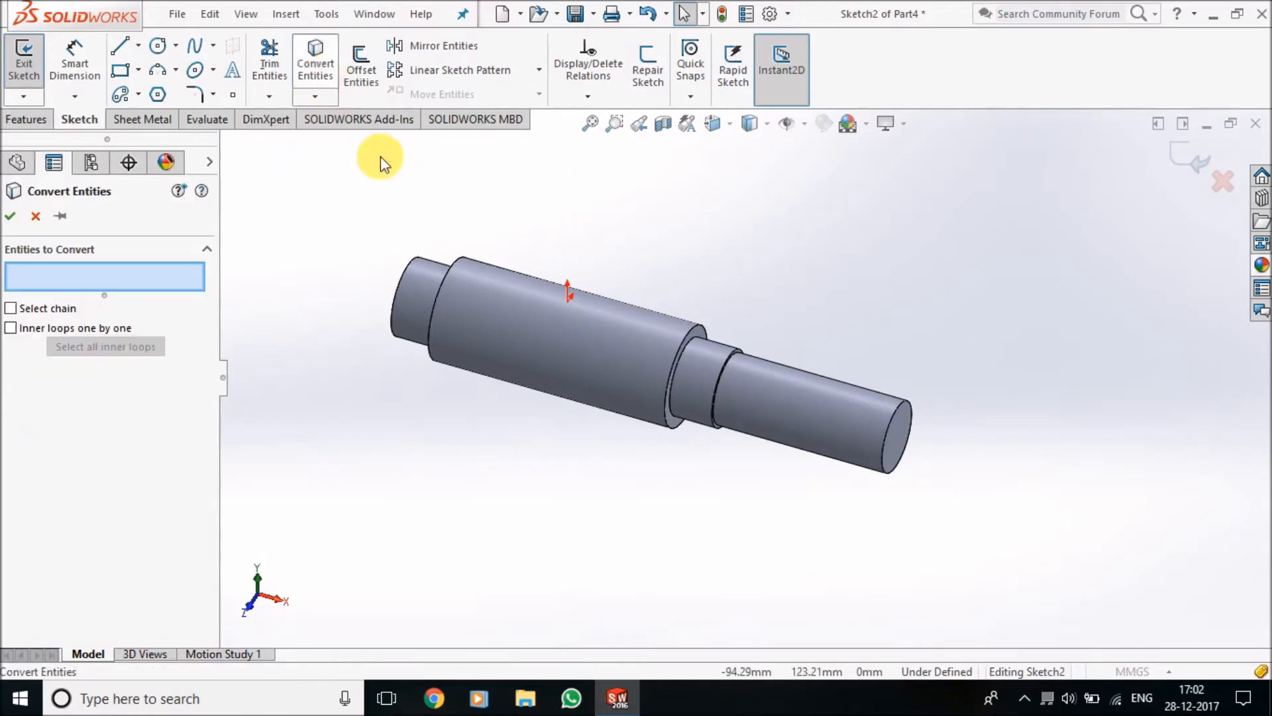
{"action": "scroll", "coordinate": [670, 348], "scroll_direction": "down", "scroll_amount": 5}
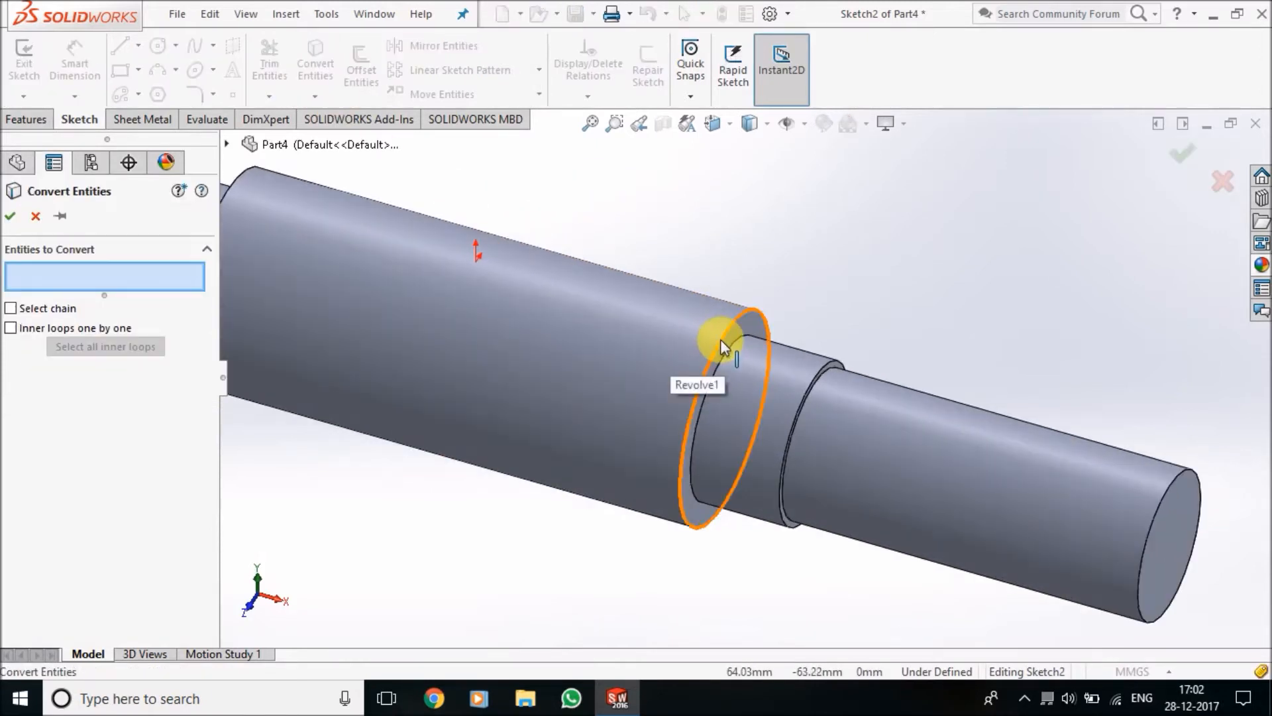
{"action": "left_click", "coordinate": [721, 339]}
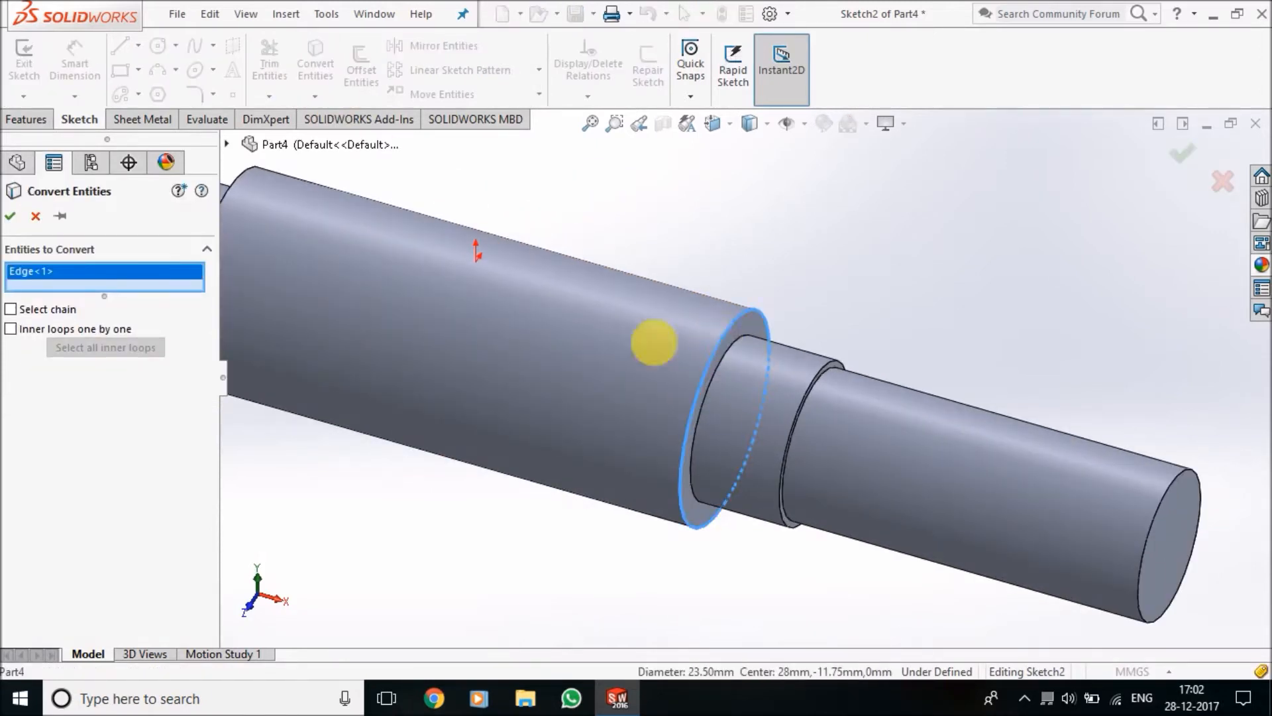
{"action": "left_click", "coordinate": [10, 216]}
{"action": "scroll", "coordinate": [487, 429], "scroll_direction": "up", "scroll_amount": 4}
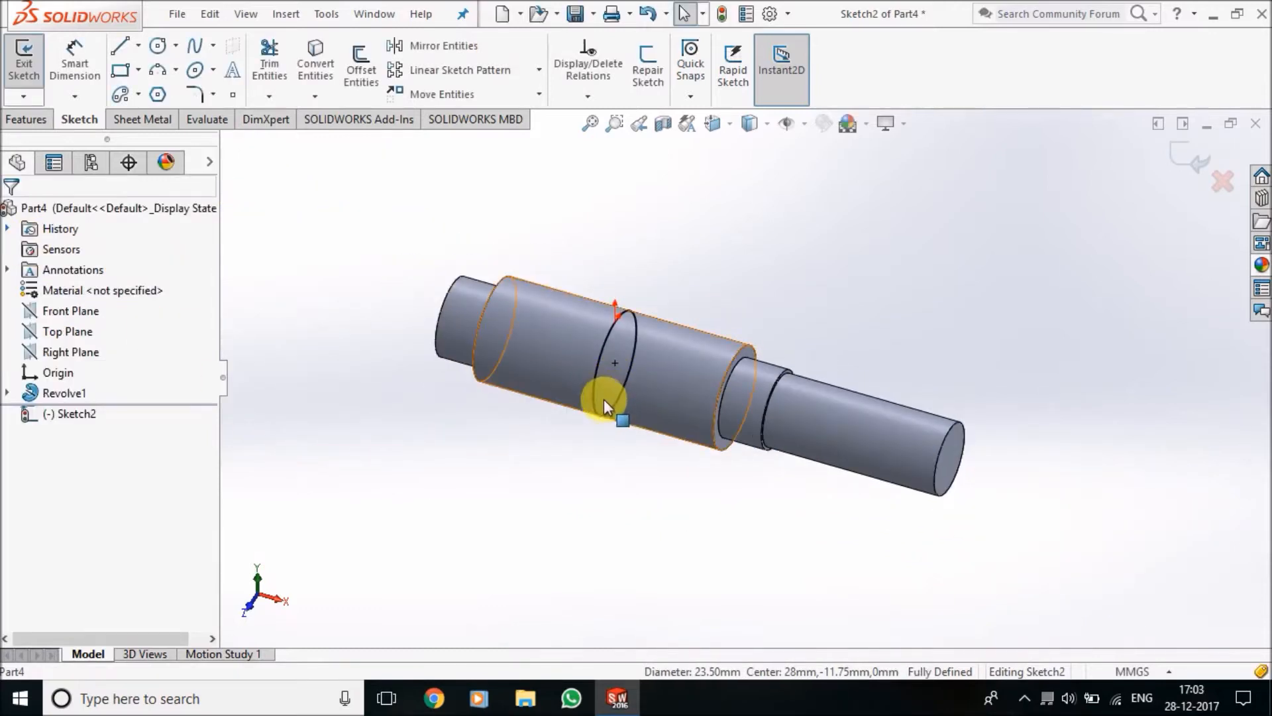
Create a constant-pitch helix from the converted circle, defined by Height and Pitch, with 24 mm height and 6 mm pitch
{"action": "left_click", "coordinate": [27, 120]}
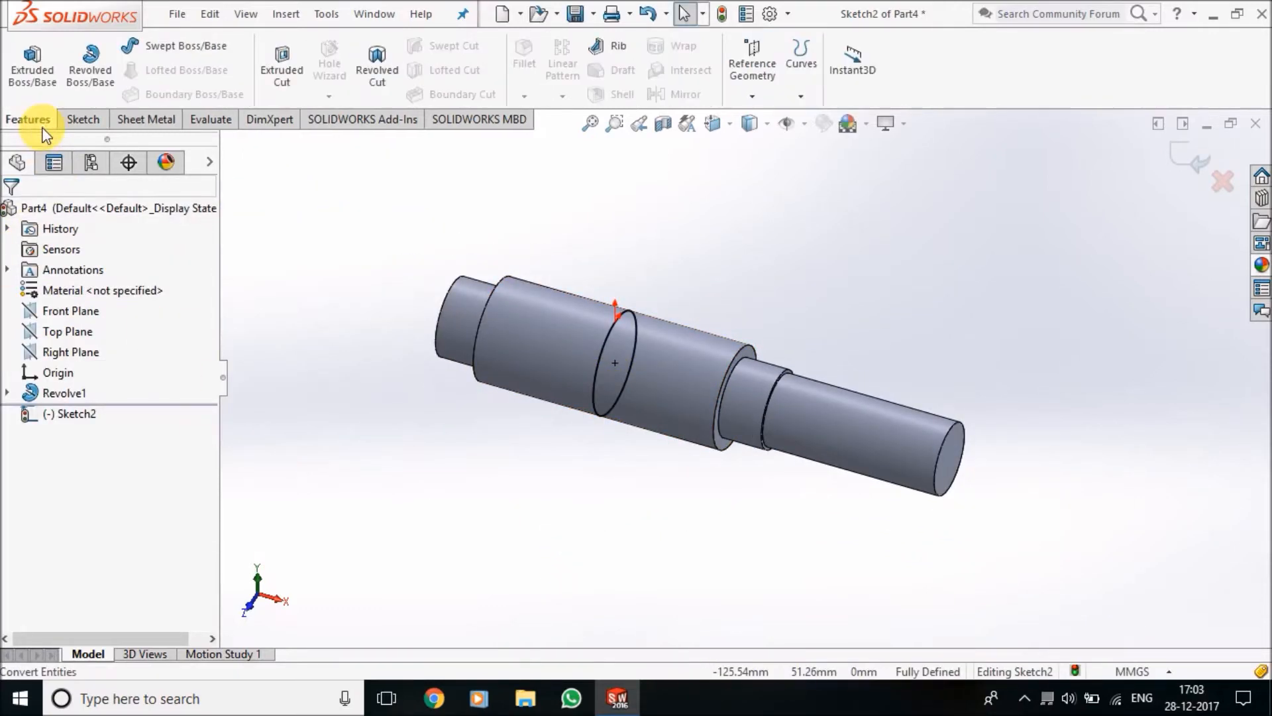
{"action": "left_click", "coordinate": [811, 91]}
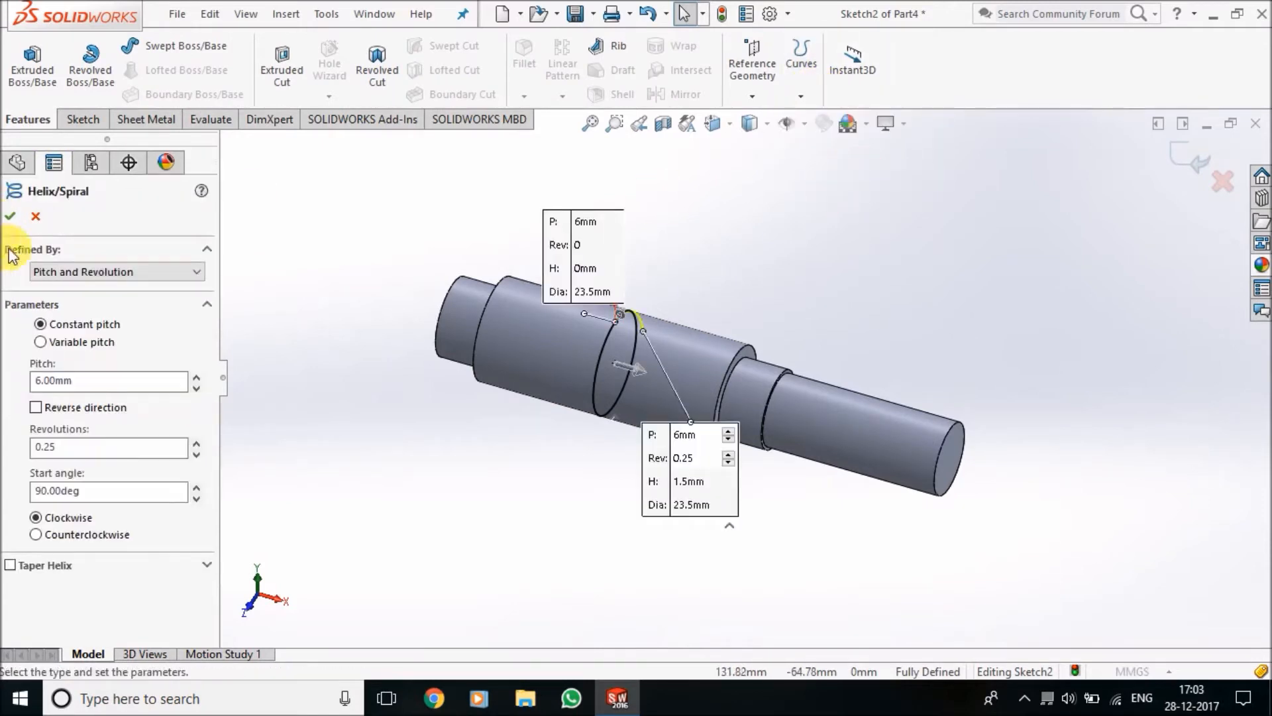
{"action": "left_click", "coordinate": [136, 273]}
{"action": "left_click", "coordinate": [139, 314]}
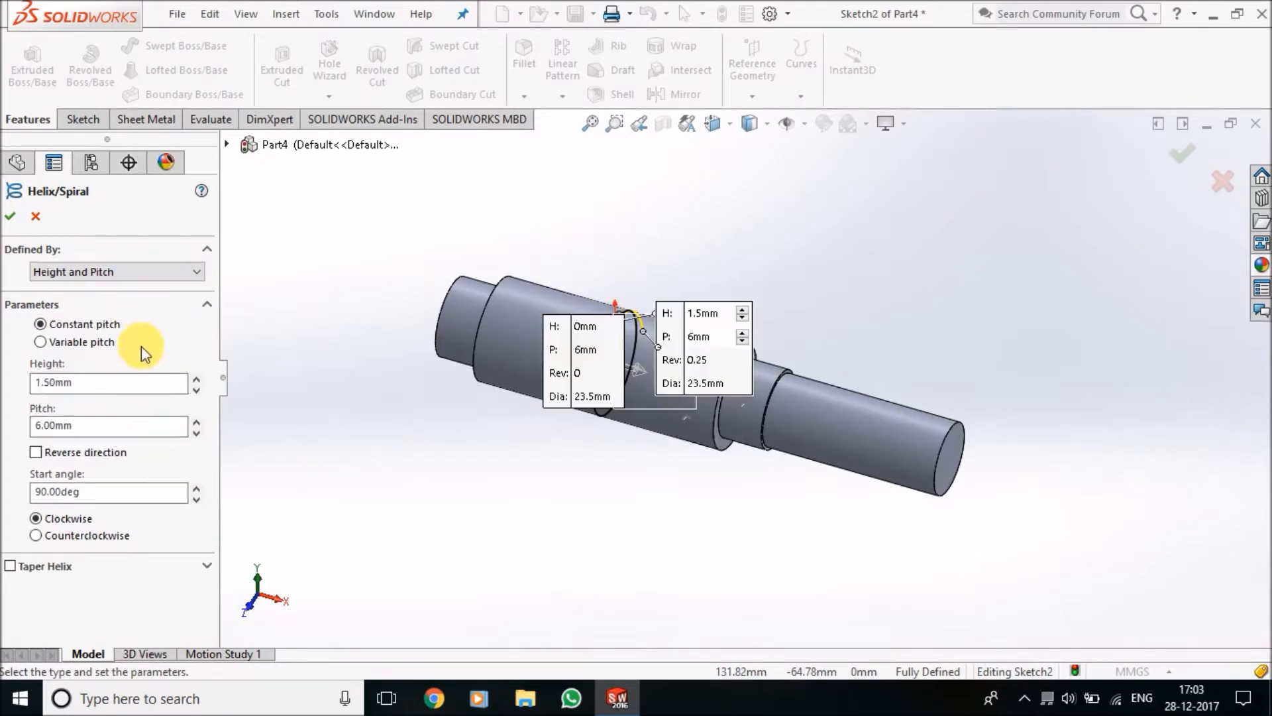
{"action": "left_click_drag", "start_coordinate": [118, 384], "coordinate": [32, 384]}
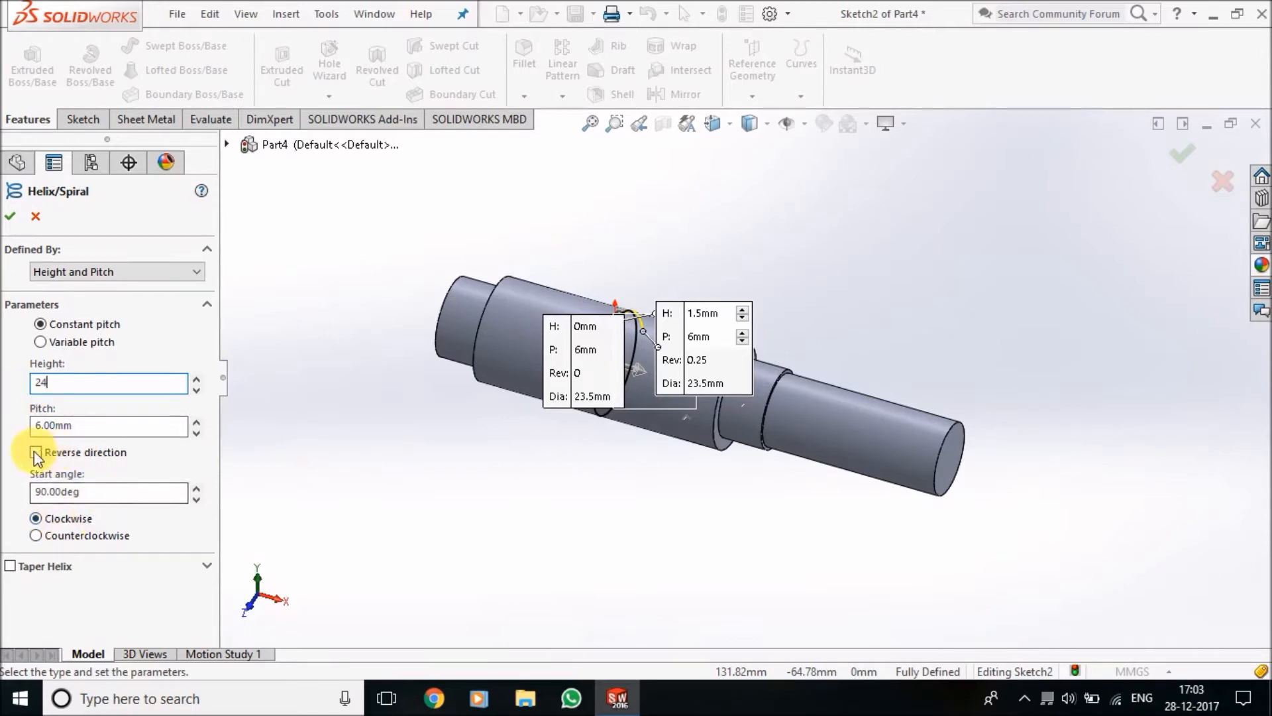
{"action": "left_click", "coordinate": [10, 216]}
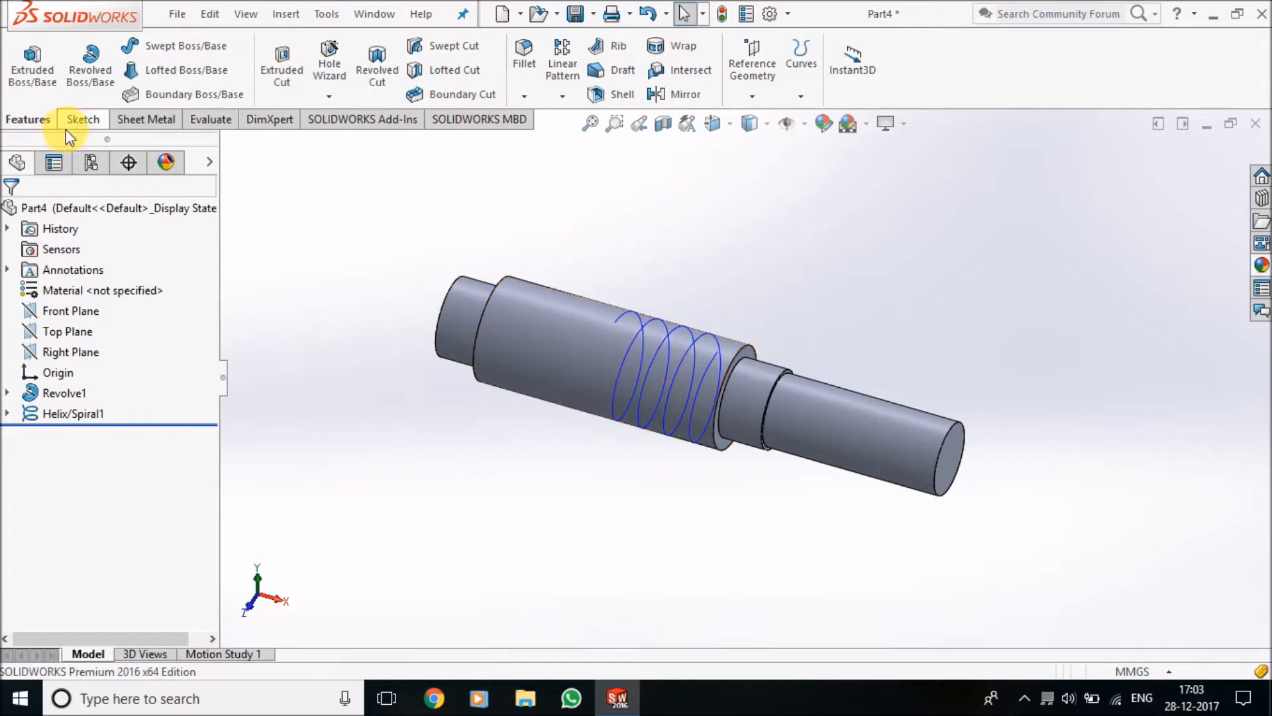
Start a new sketch on the Front Plane
{"action": "left_click", "coordinate": [82, 119]}
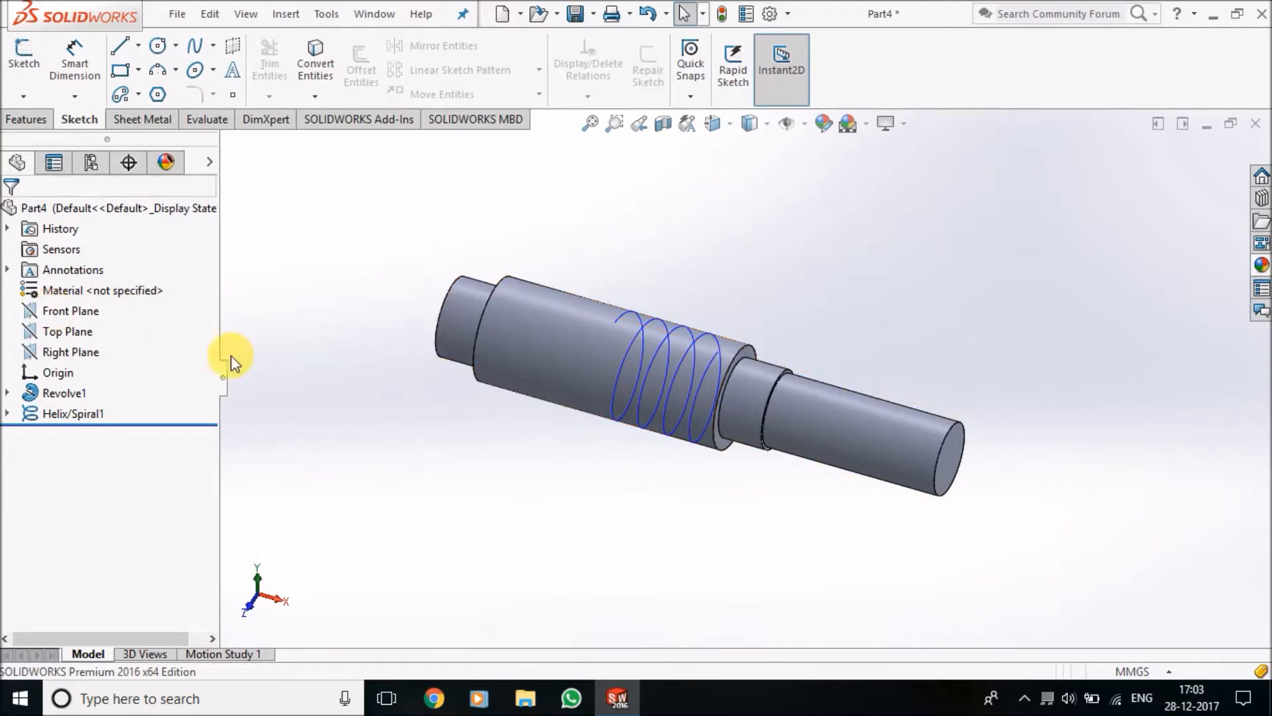
{"action": "left_click", "coordinate": [82, 312]}
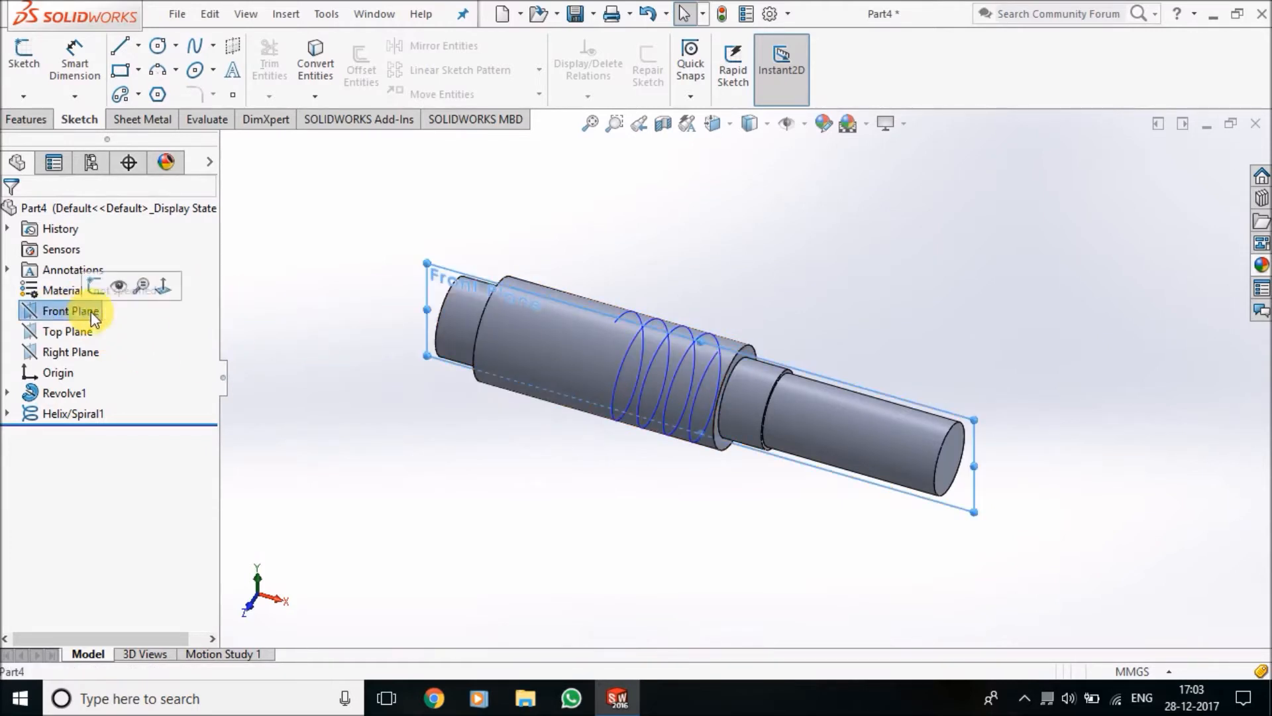
{"action": "middle_click_drag", "start_coordinate": [990, 315], "coordinate": [1033, 348]}
{"action": "left_click", "coordinate": [21, 65]}
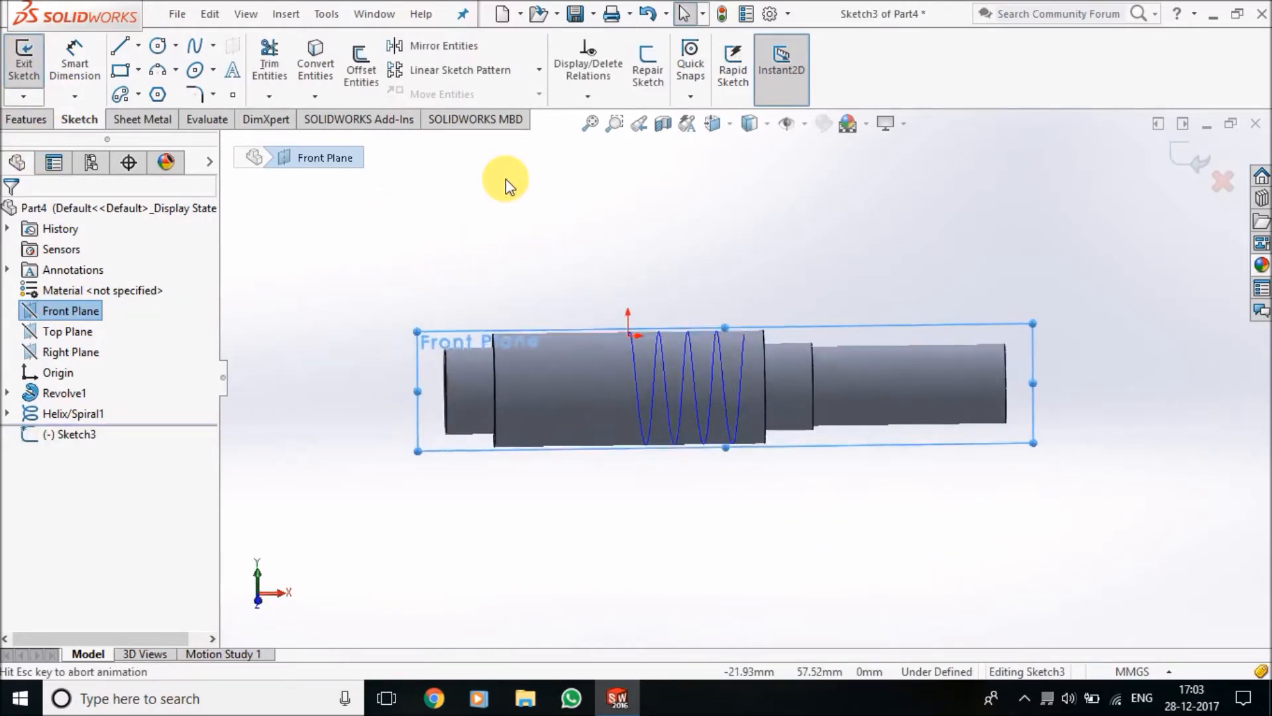
{"action": "scroll", "coordinate": [743, 296], "scroll_direction": "down", "scroll_amount": 3}
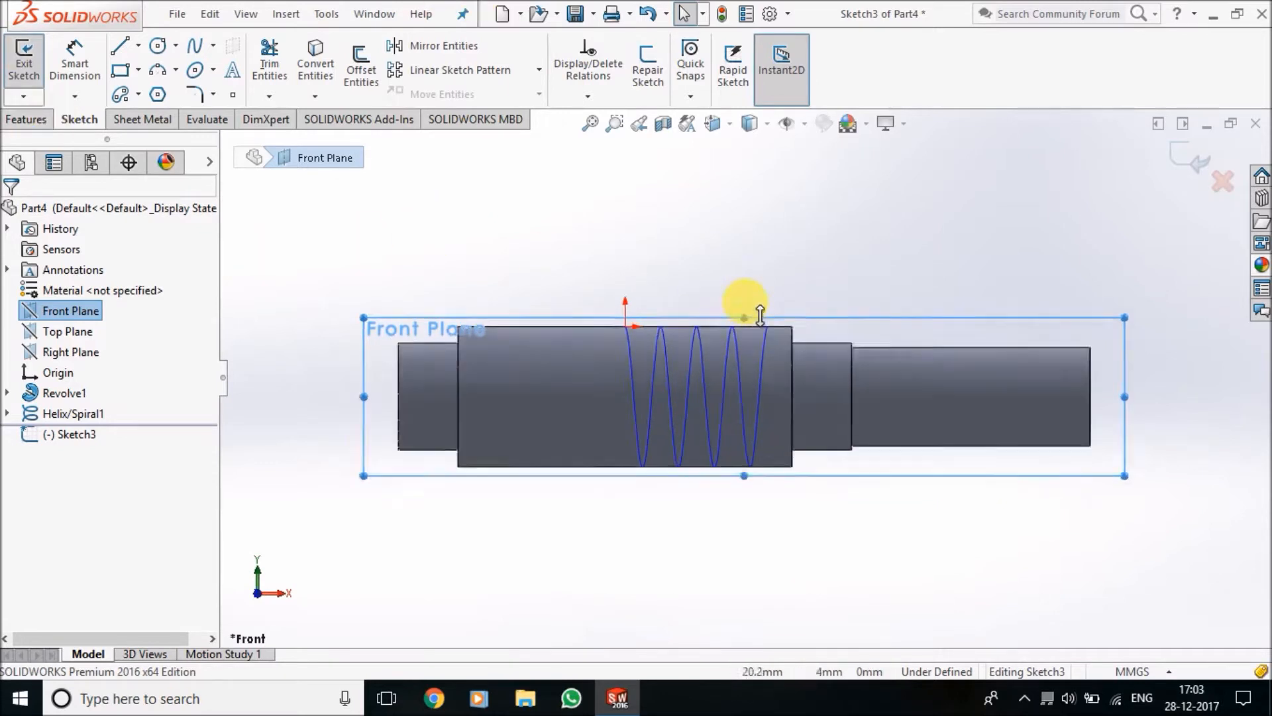
Draw a vertical centerline about 24 mm long upward from the origin
{"action": "left_click", "coordinate": [137, 46]}
{"action": "left_click", "coordinate": [137, 81]}
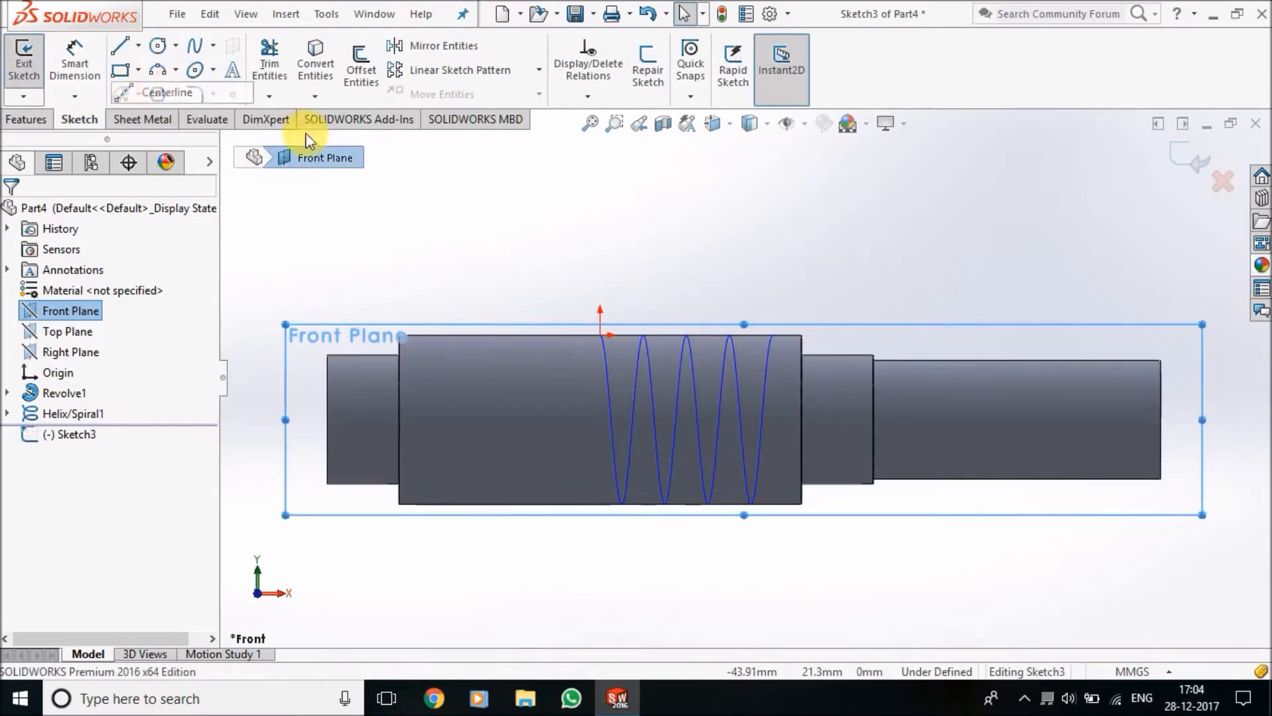
{"action": "left_click", "coordinate": [601, 335]}
{"action": "left_click", "coordinate": [600, 162]}
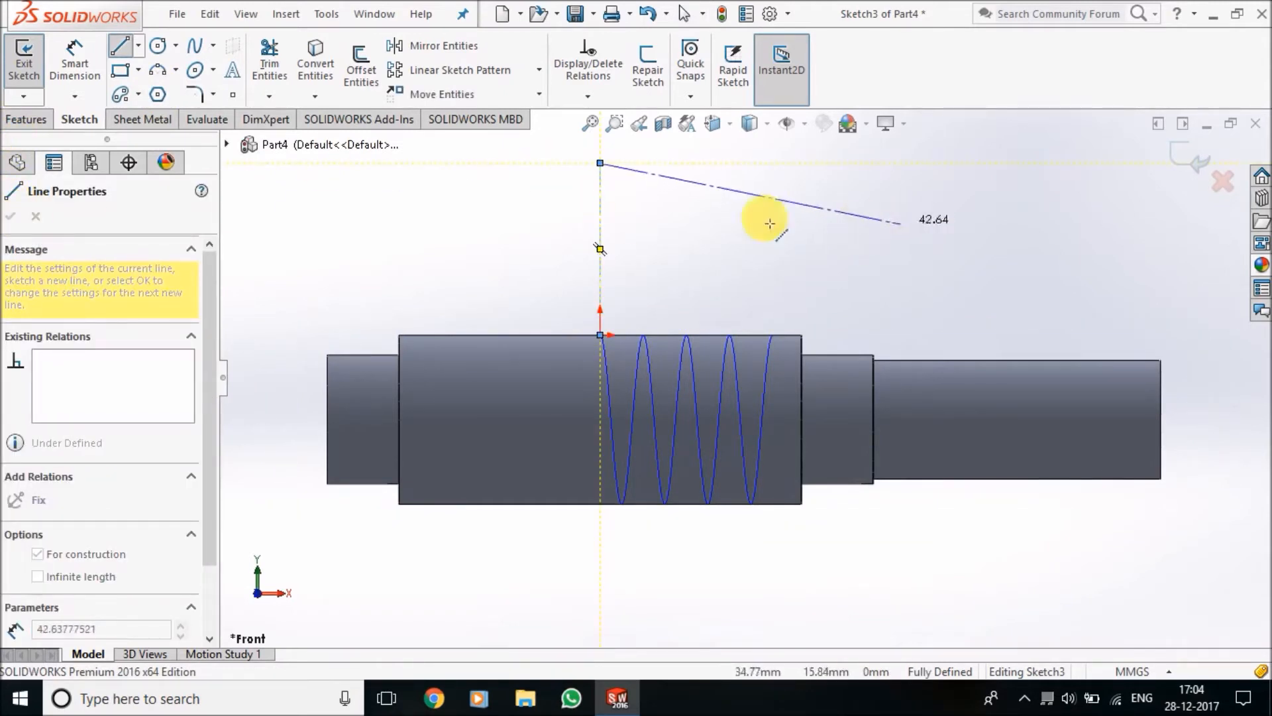
{"action": "key", "text": "Escape"}
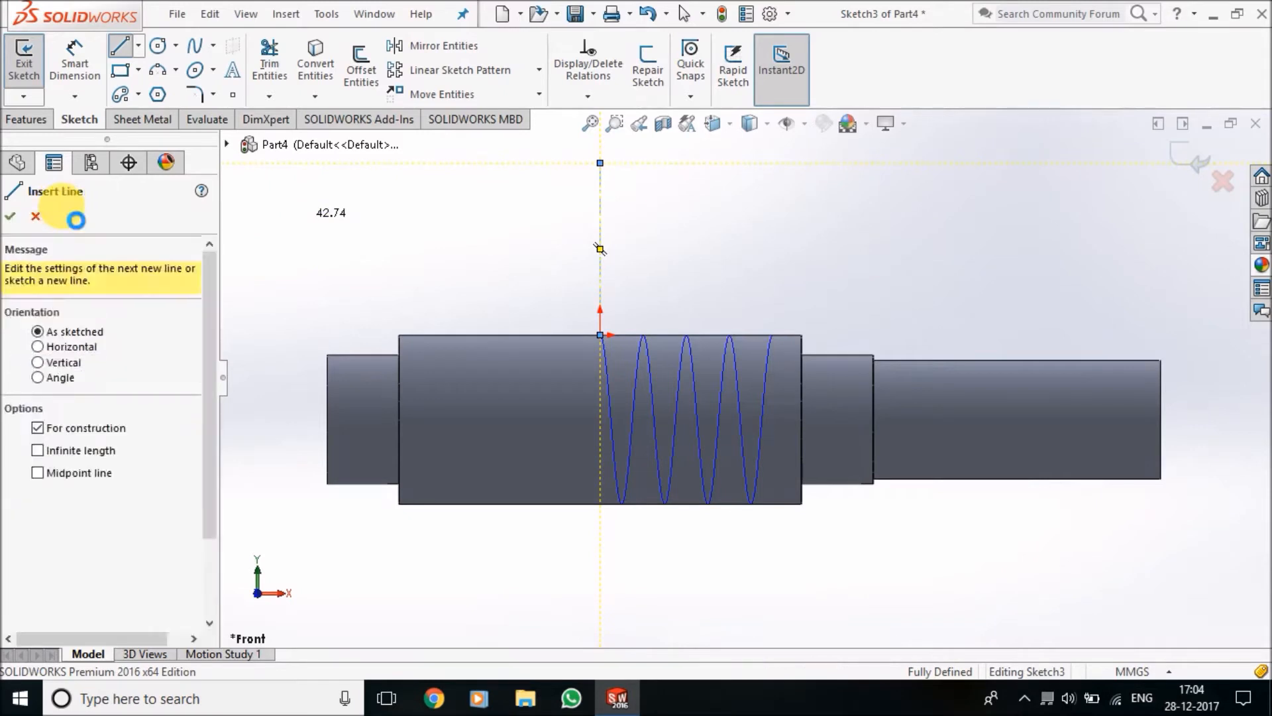
{"action": "key", "text": "Escape"}
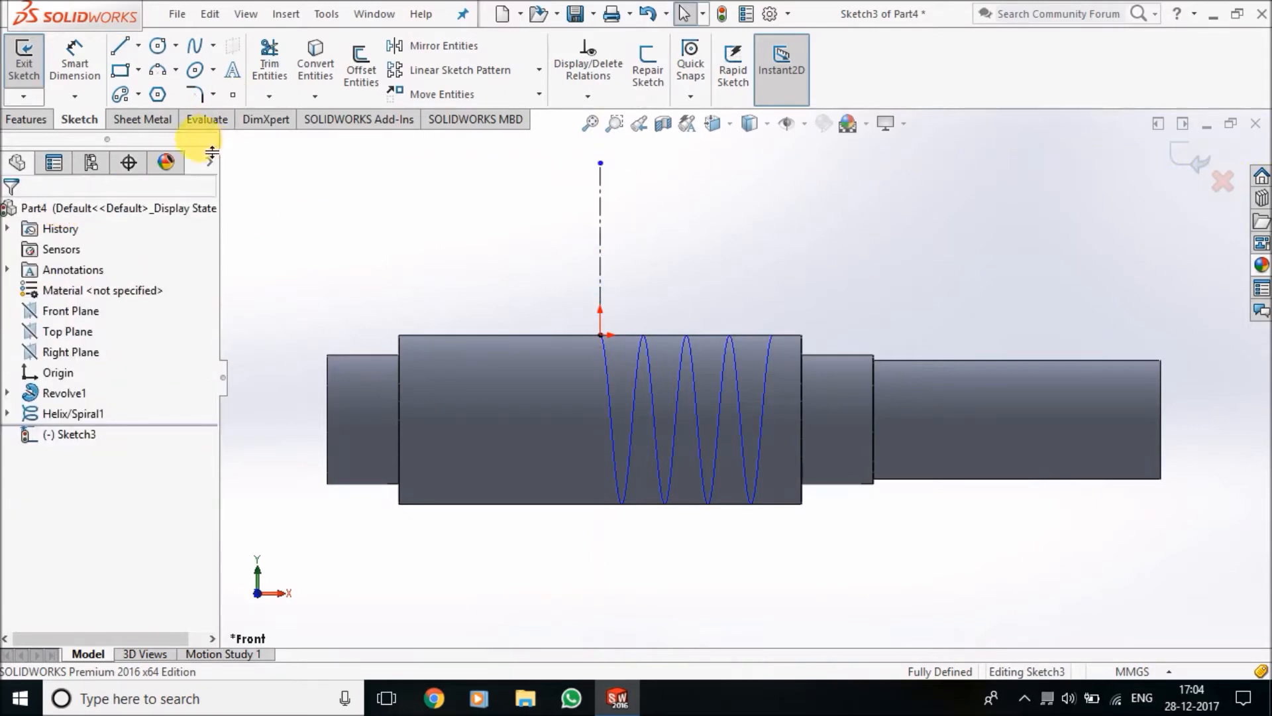
Sketch a circle with a radius of about 7.3 mm centred on the centerline's upper endpoint
{"action": "left_click", "coordinate": [159, 45]}
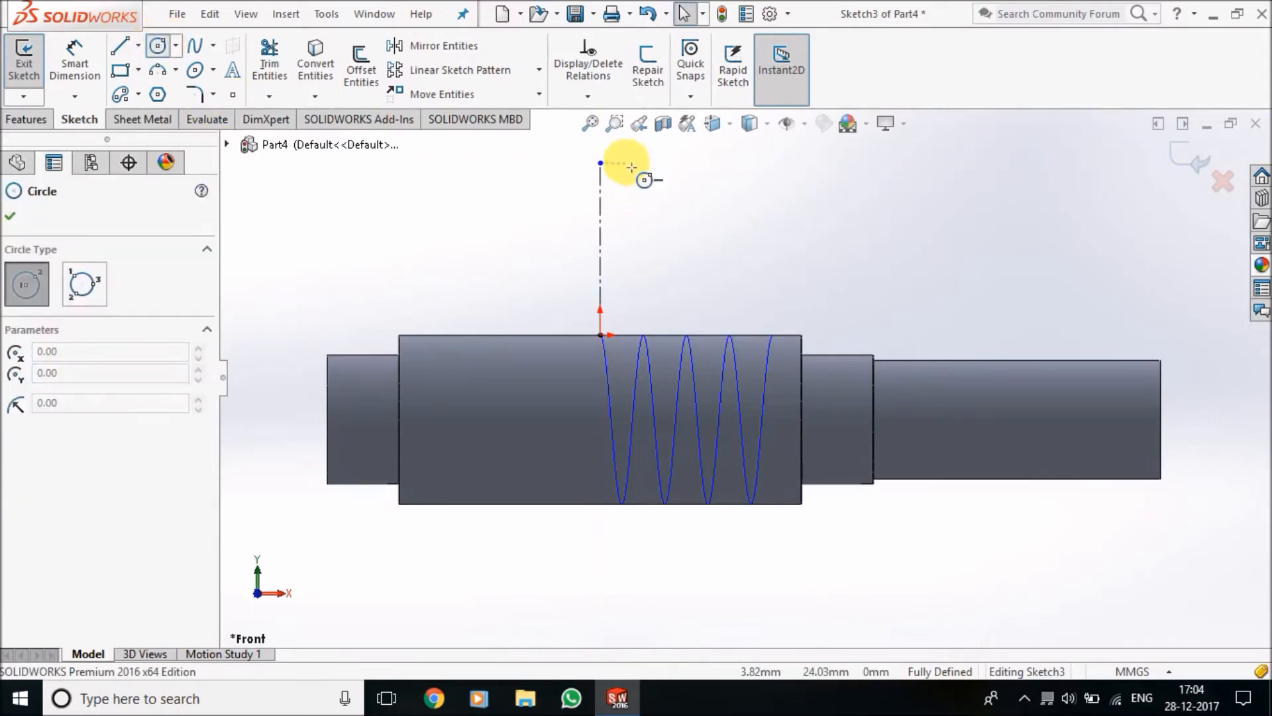
{"action": "left_click", "coordinate": [600, 163]}
{"action": "left_click", "coordinate": [647, 193]}
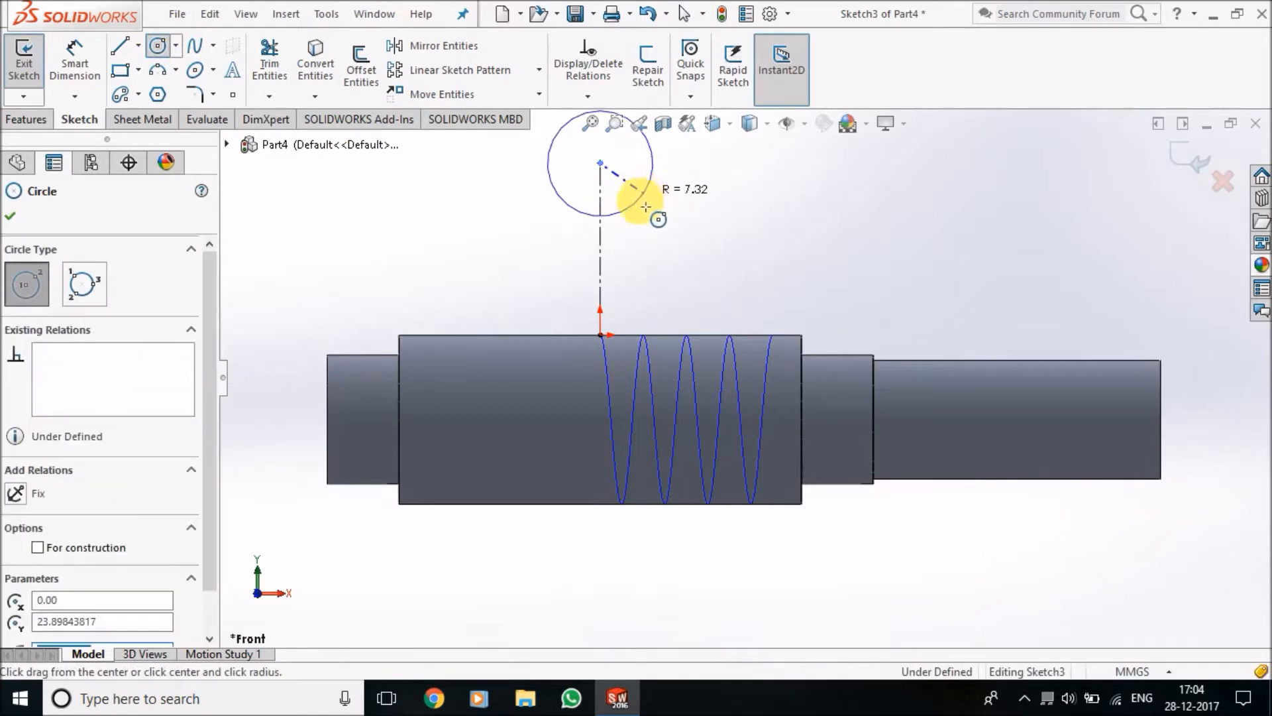
Draw connected lines from the circle's lower right side to the shaft's upper edge, down about 5 mm, and back about 11 mm below the origin
{"action": "left_click", "coordinate": [121, 49]}
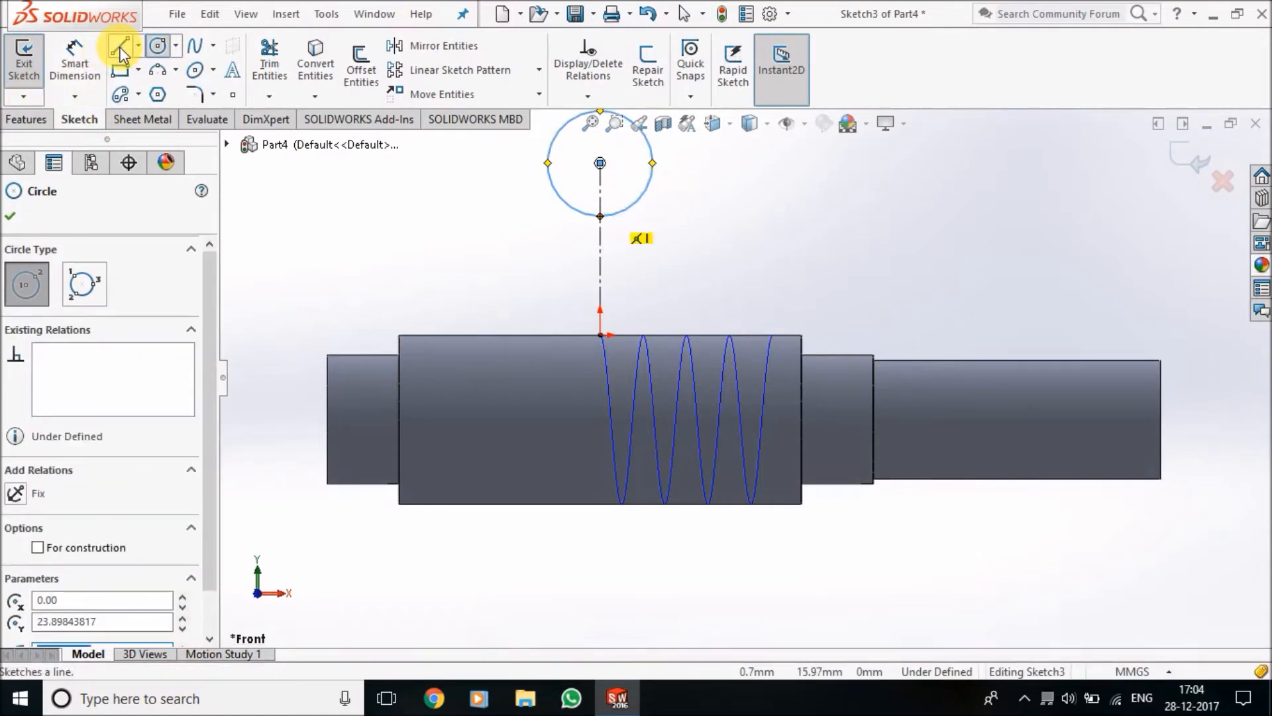
{"action": "left_click", "coordinate": [646, 193]}
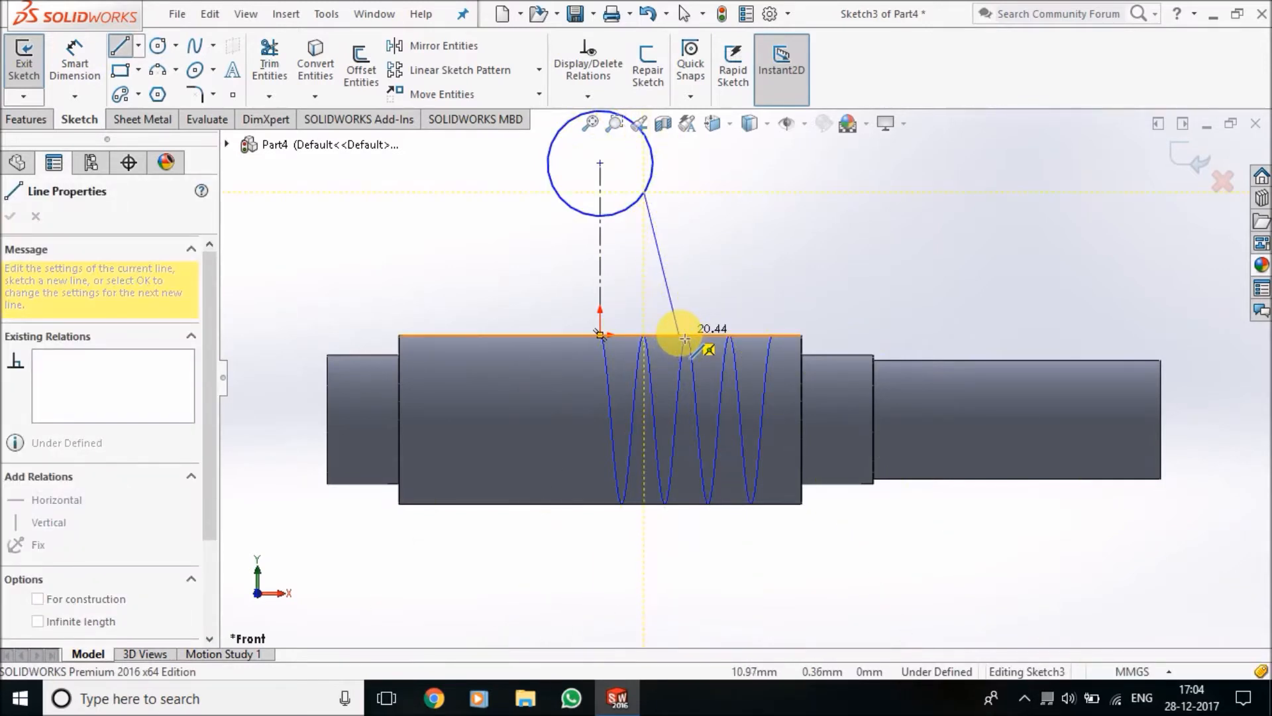
{"action": "left_click", "coordinate": [680, 336]}
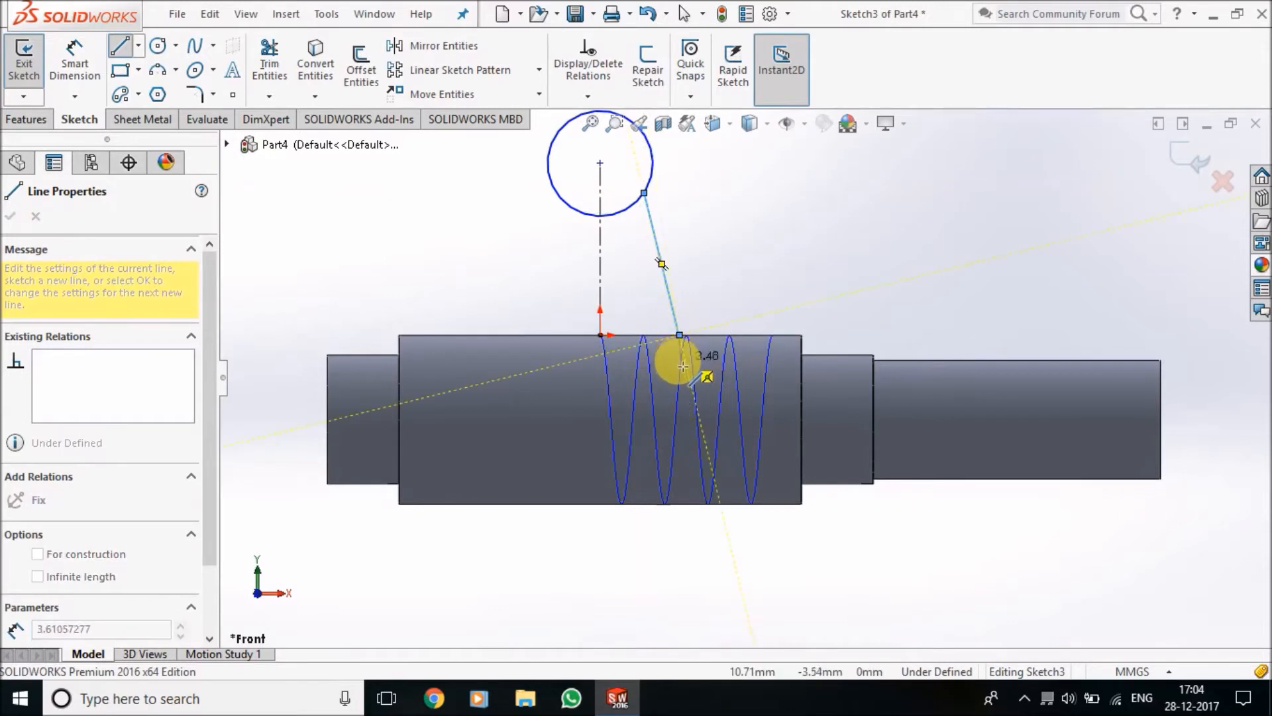
{"action": "left_click", "coordinate": [680, 372]}
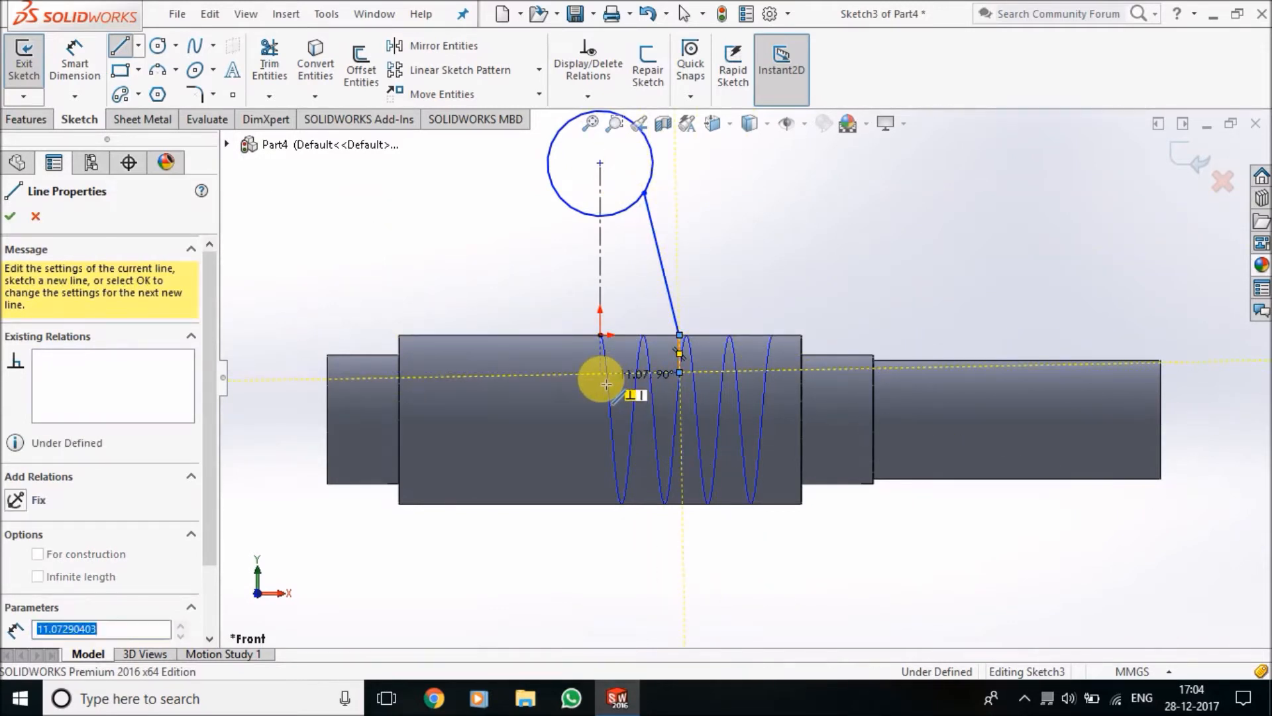
{"action": "left_click", "coordinate": [601, 374]}
{"action": "key", "text": "Escape"}
{"action": "key", "text": "Escape"}
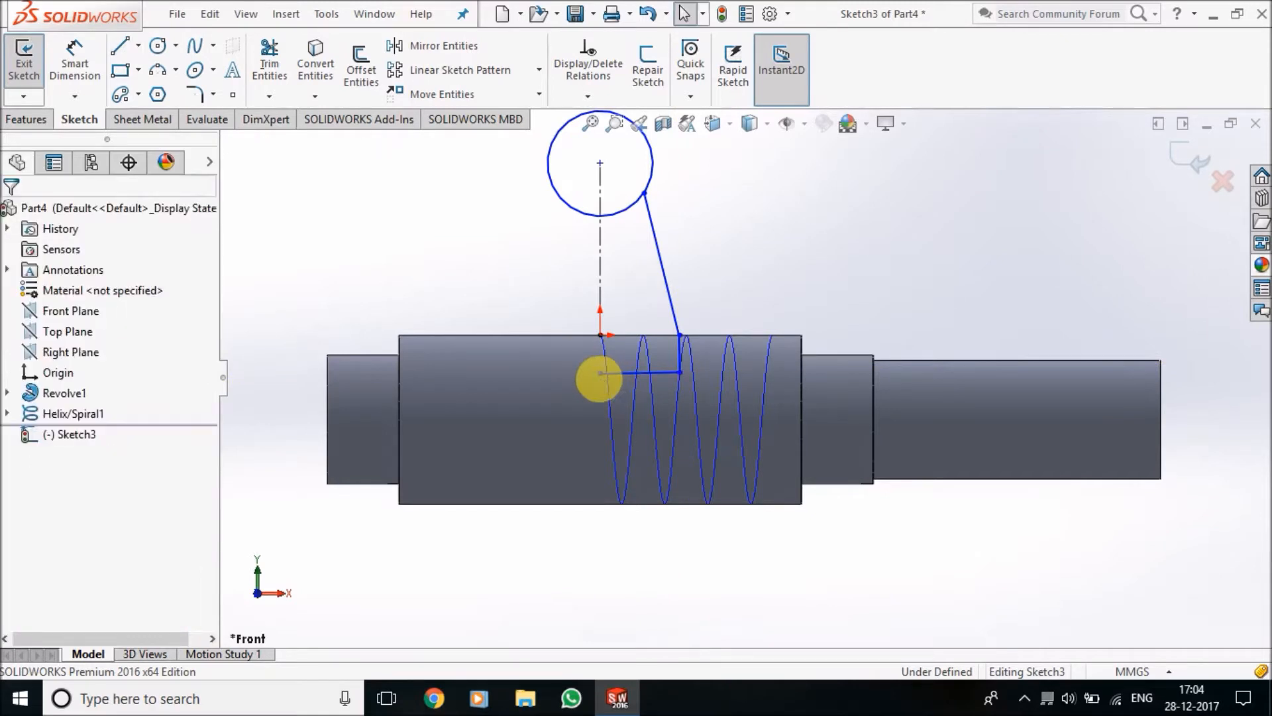
Extend the bottom line's free end past the centerline to about 9.3 mm left of the origin, keeping the line horizontal
{"action": "scroll", "coordinate": [687, 268], "scroll_direction": "down", "scroll_amount": 2}
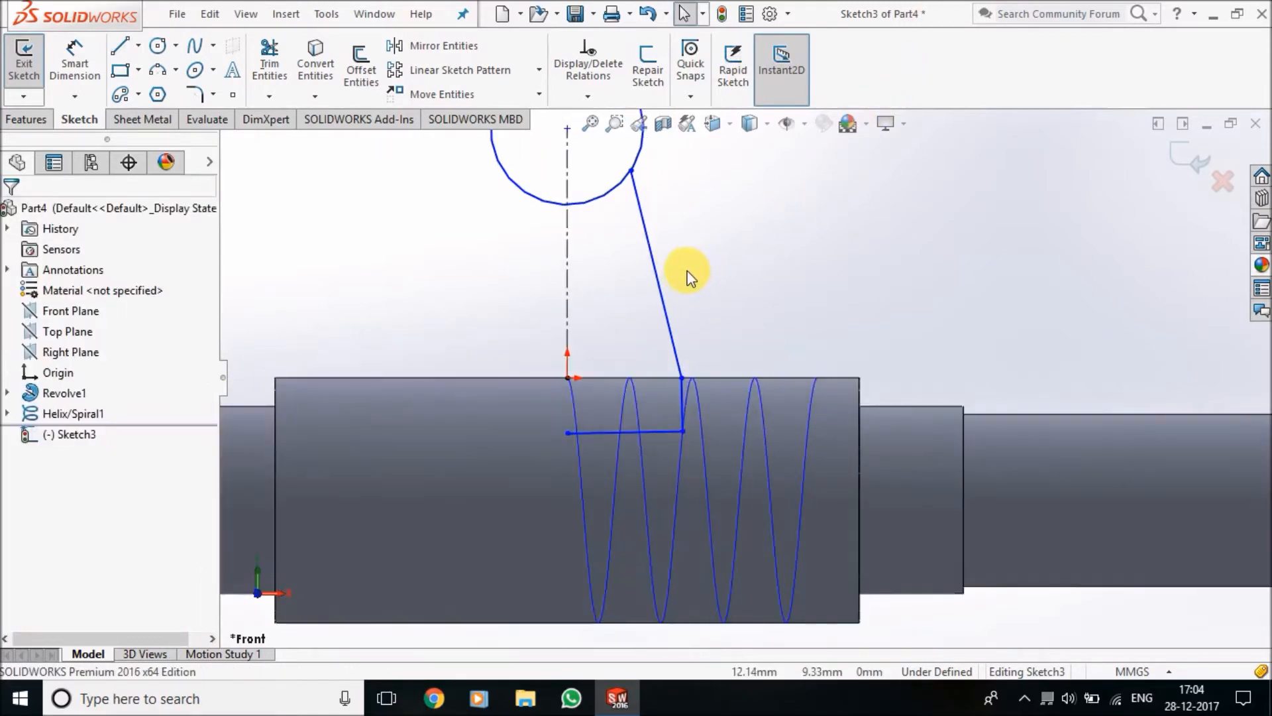
{"action": "scroll", "coordinate": [684, 289], "scroll_direction": "up", "scroll_amount": 2}
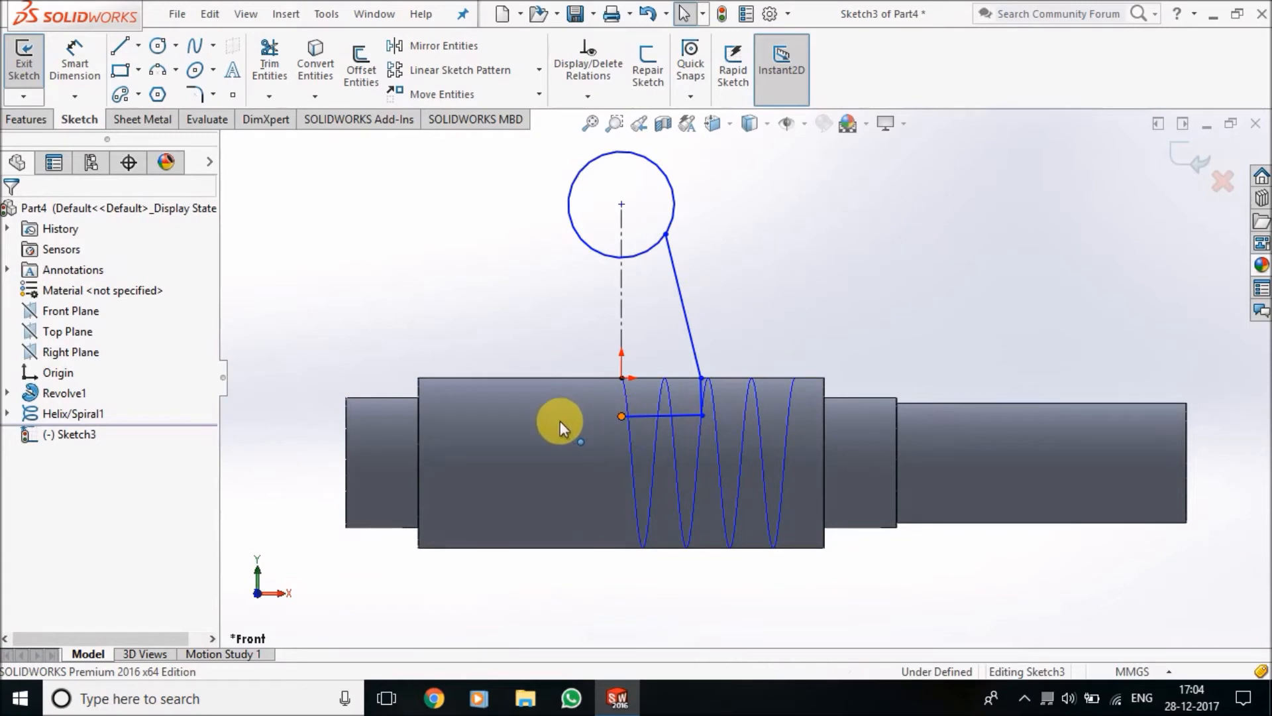
{"action": "left_click_drag", "start_coordinate": [559, 420], "coordinate": [556, 420]}
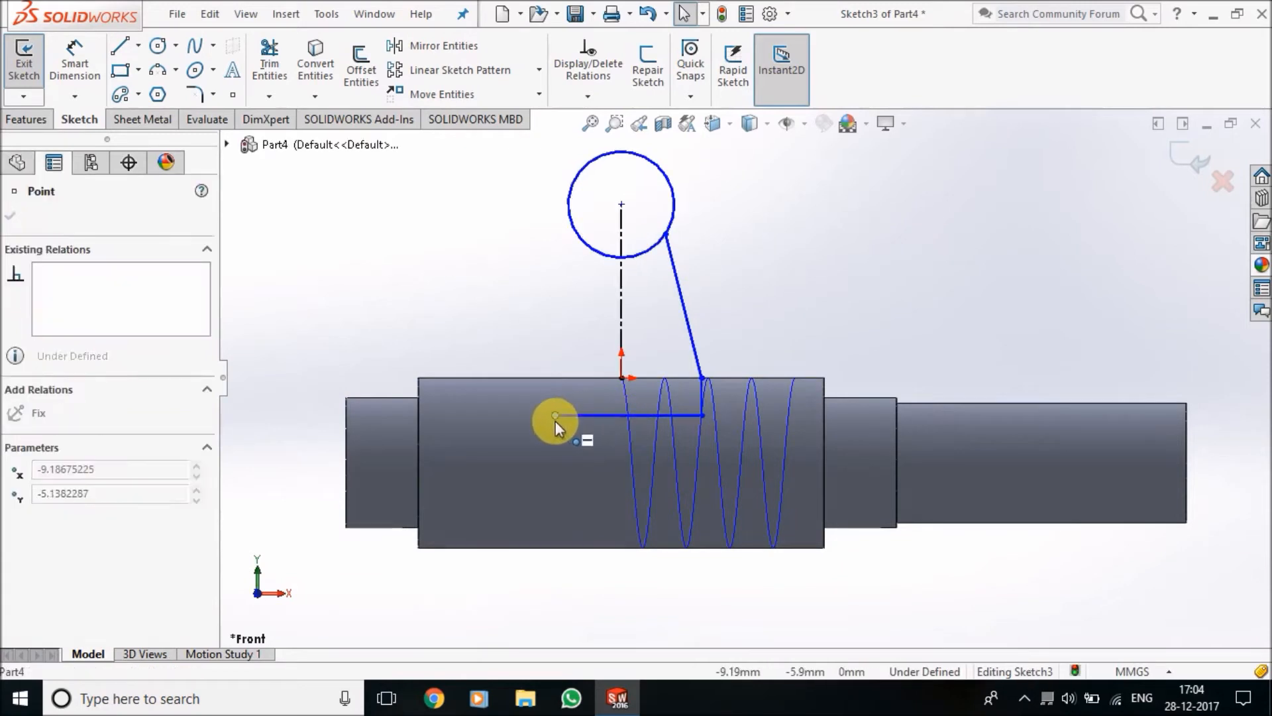
{"action": "left_click", "coordinate": [833, 278]}
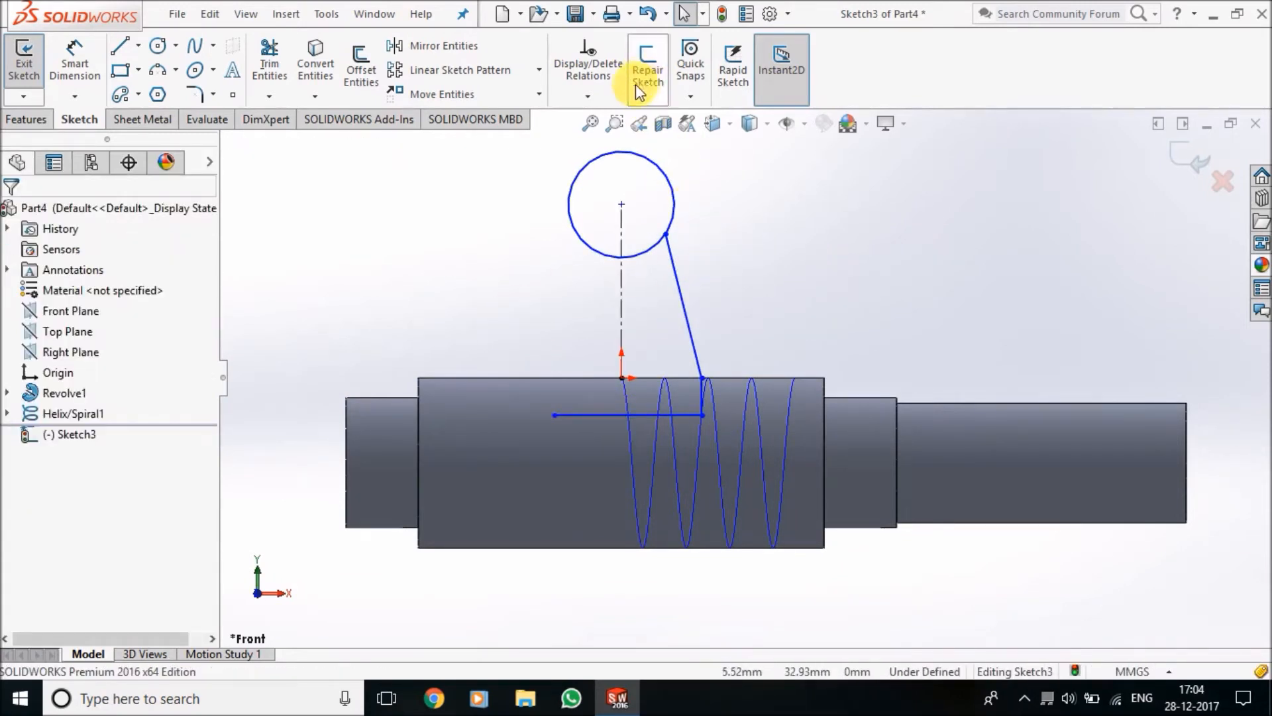
Add a Tangent relation between the circle and the slanted line
{"action": "left_click", "coordinate": [589, 98]}
{"action": "left_click", "coordinate": [613, 122]}
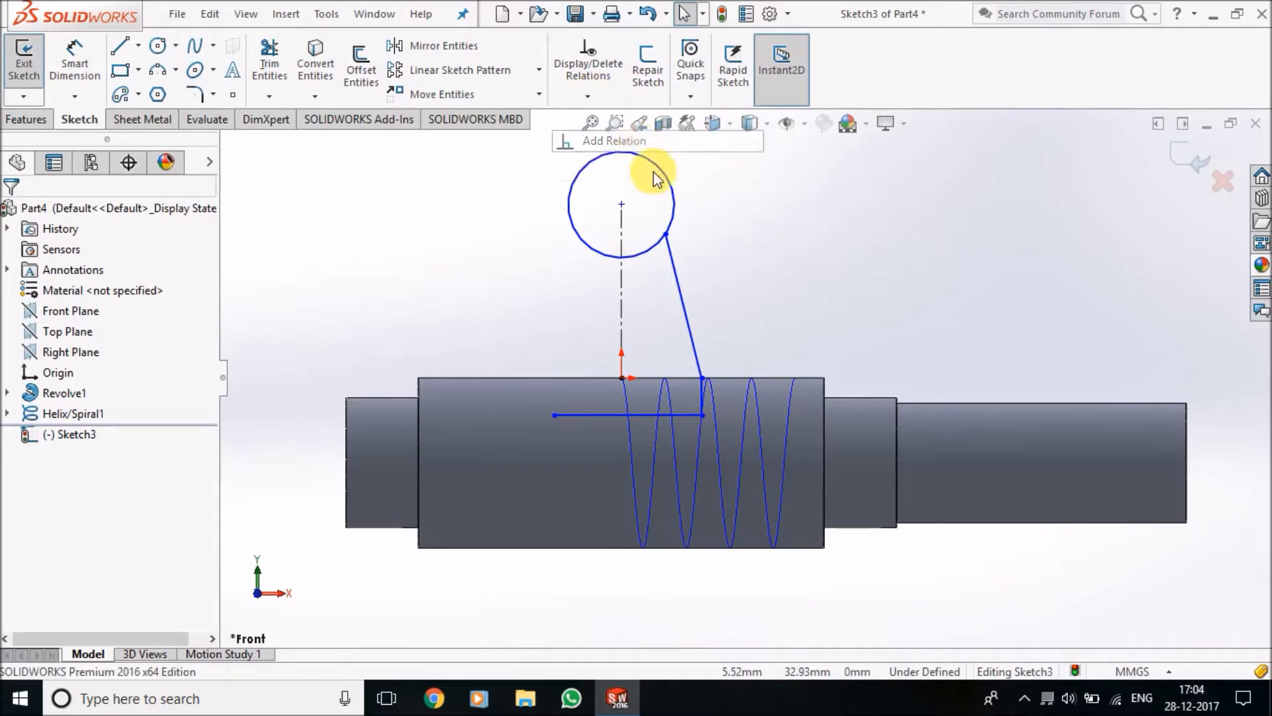
{"action": "left_click", "coordinate": [671, 209]}
{"action": "left_click", "coordinate": [675, 261]}
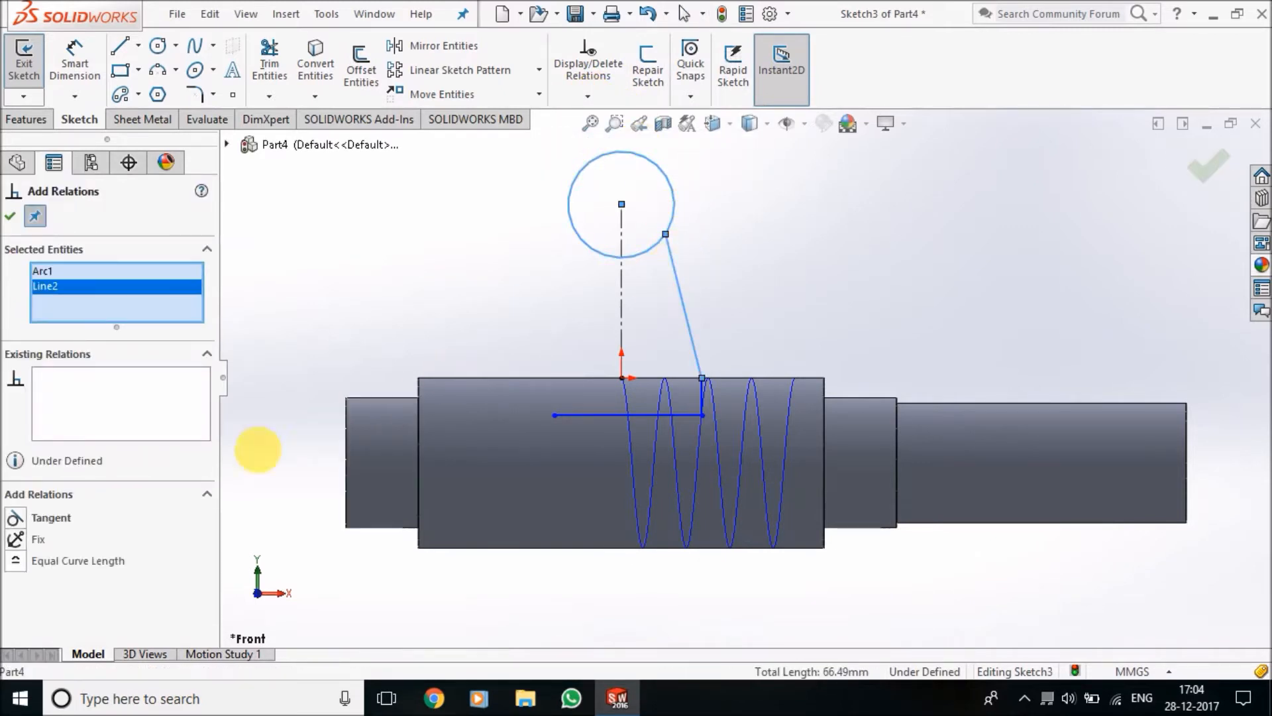
{"action": "left_click", "coordinate": [50, 517]}
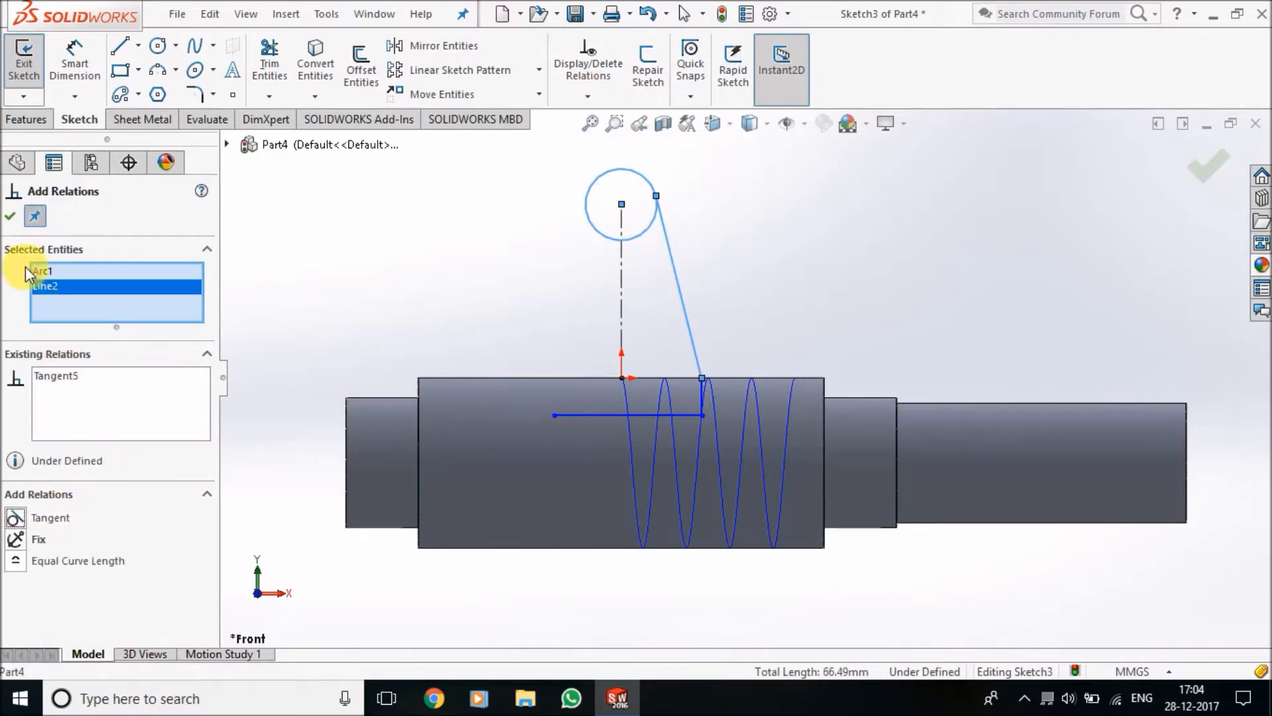
{"action": "left_click", "coordinate": [8, 218]}
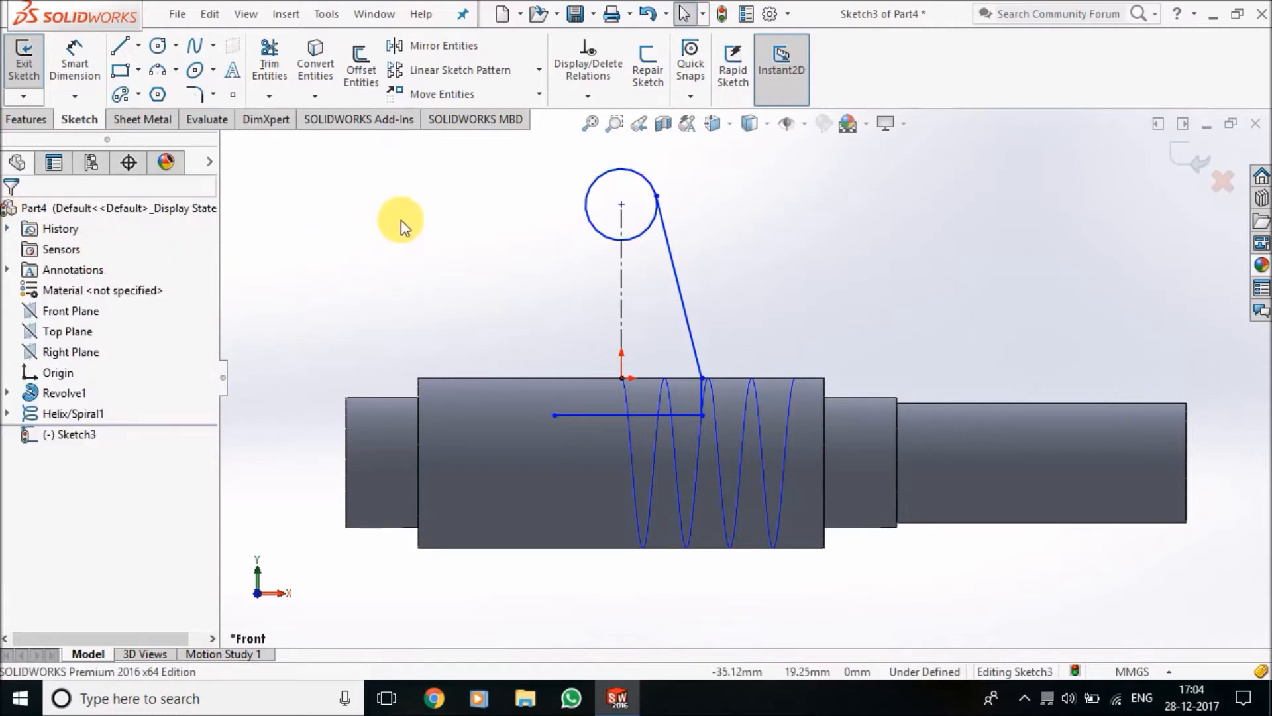
Mirror the slanted and short side lines about the centerline, and join the bottom line's free end to the mirrored short line's lower end
{"action": "left_click", "coordinate": [434, 45]}
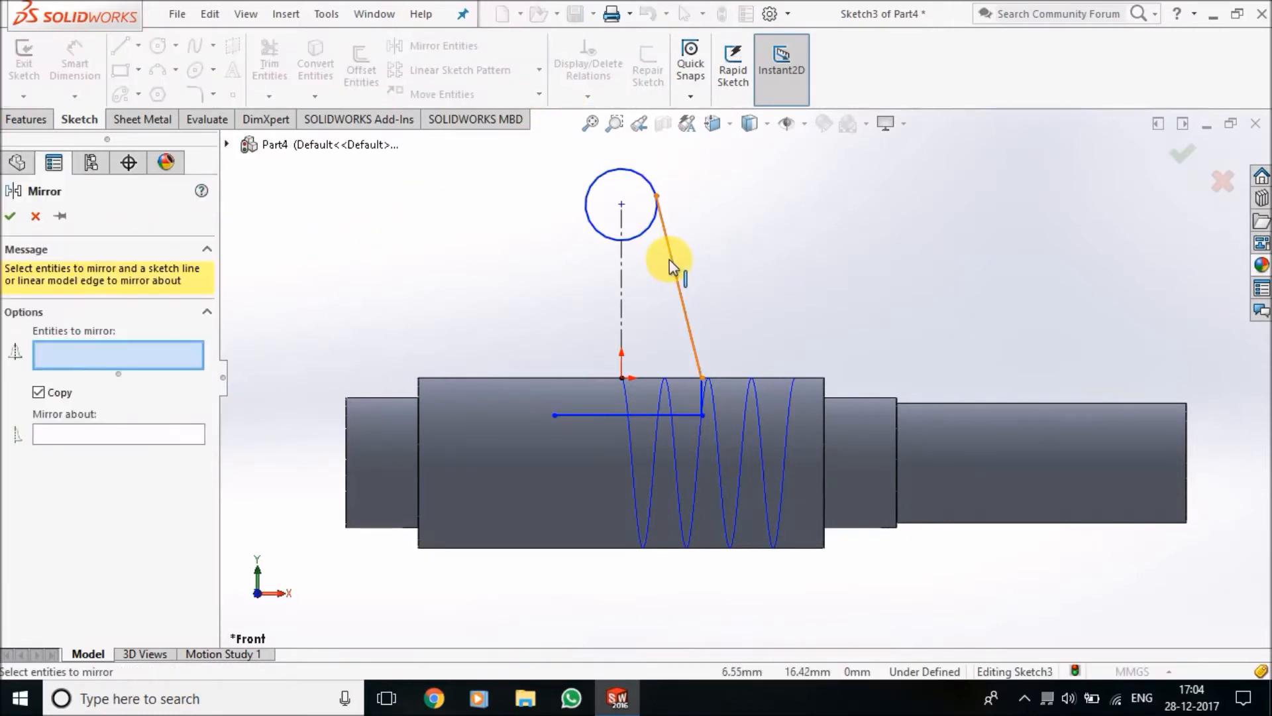
{"action": "left_click", "coordinate": [671, 266]}
{"action": "left_click", "coordinate": [703, 398]}
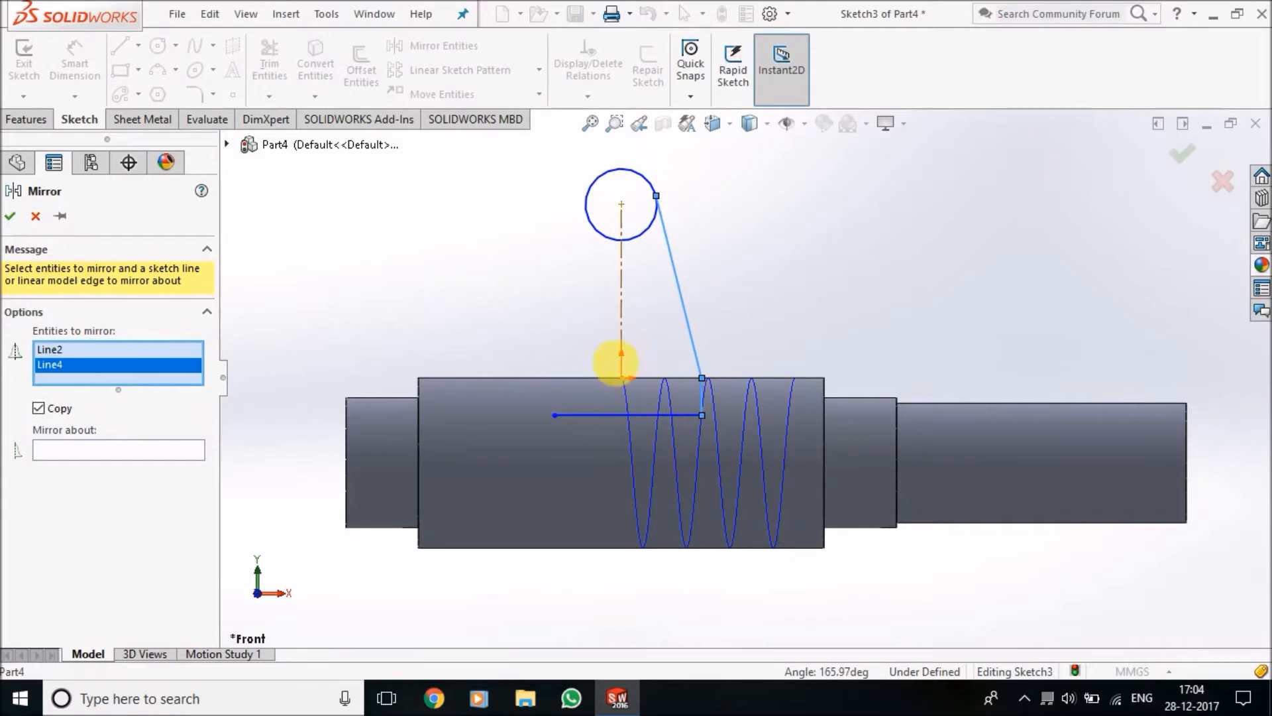
{"action": "left_click", "coordinate": [149, 450]}
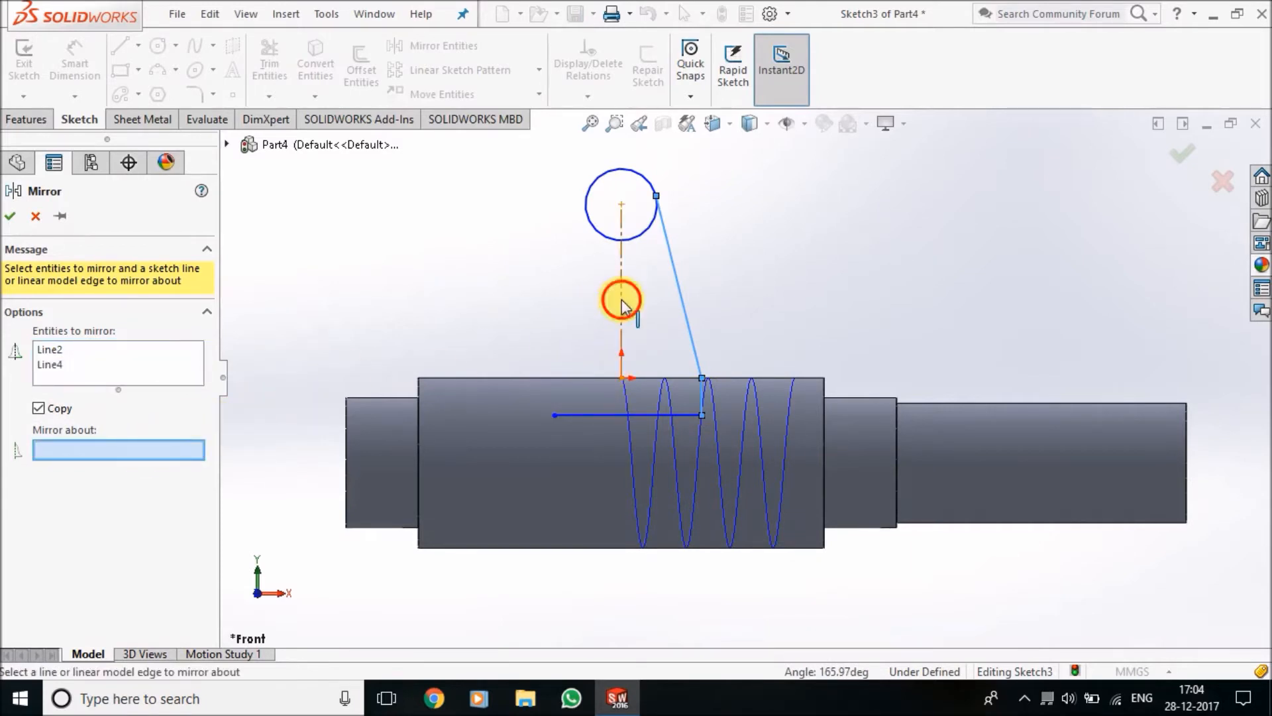
{"action": "left_click", "coordinate": [622, 304]}
{"action": "left_click", "coordinate": [11, 216]}
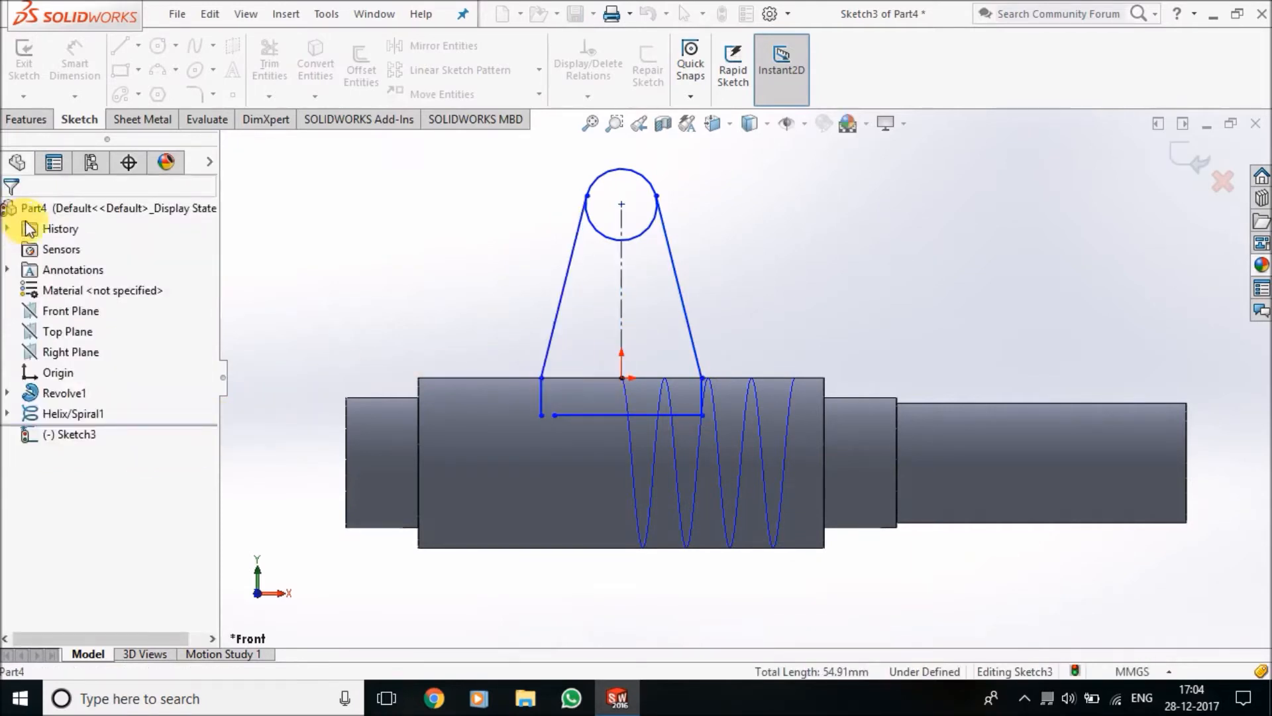
{"action": "mouse_move", "coordinate": [555, 415]}
{"action": "left_mouse_down"}
{"action": "mouse_move", "coordinate": [523, 415]}
{"action": "mouse_move", "coordinate": [543, 415]}
{"action": "left_mouse_up"}
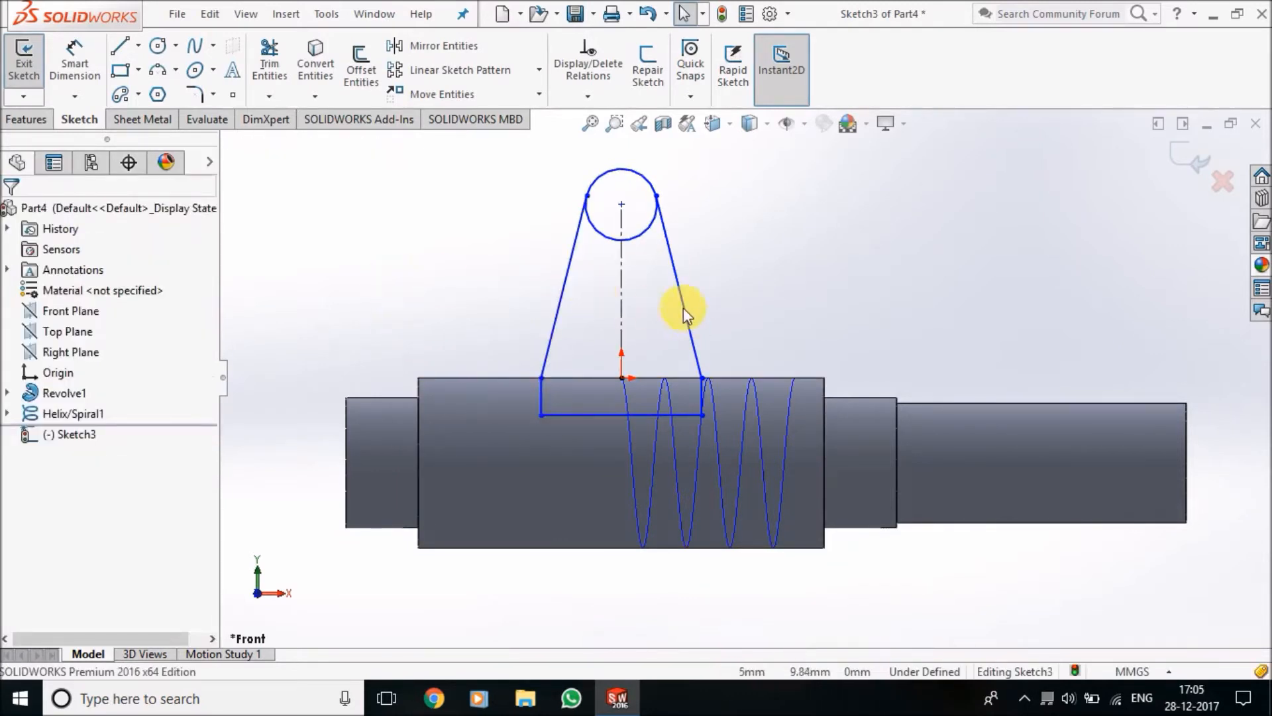
Add a Symmetric relation between the two short vertical side lines about the centerline
{"action": "scroll", "coordinate": [658, 308], "scroll_direction": "down", "scroll_amount": 3}
{"action": "left_click", "coordinate": [597, 97]}
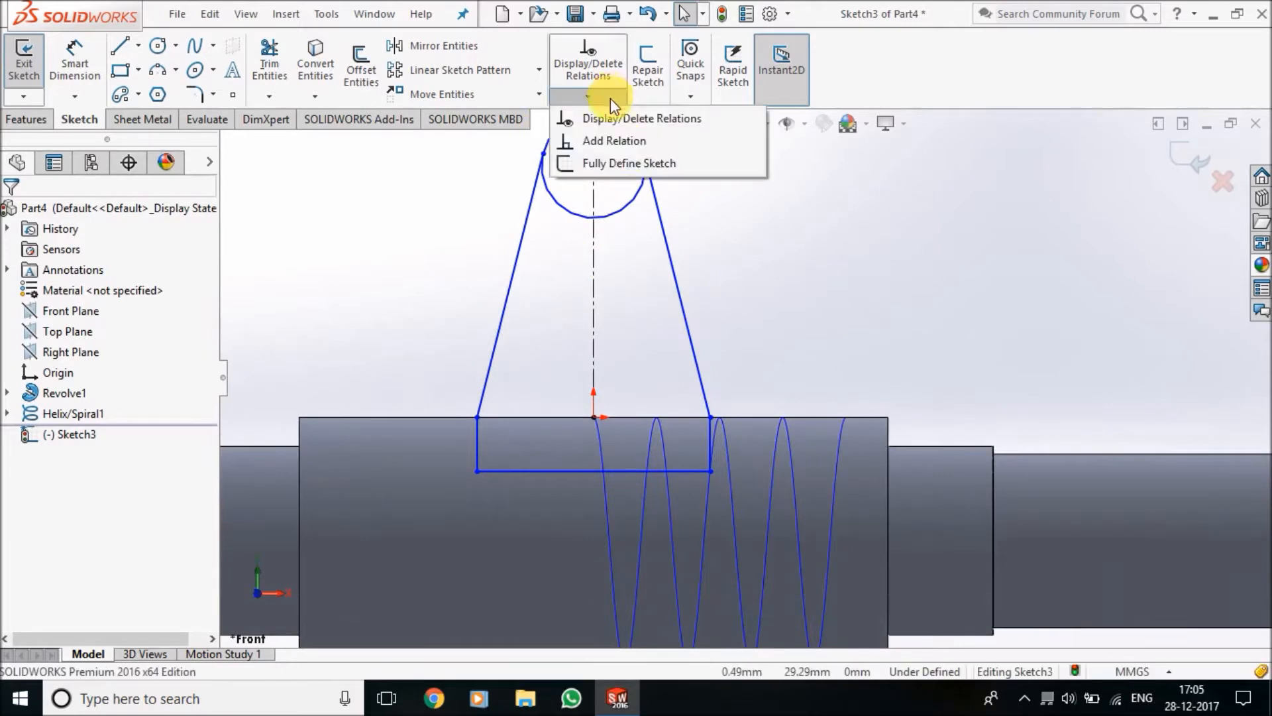
{"action": "left_click", "coordinate": [631, 146]}
{"action": "left_click", "coordinate": [476, 437]}
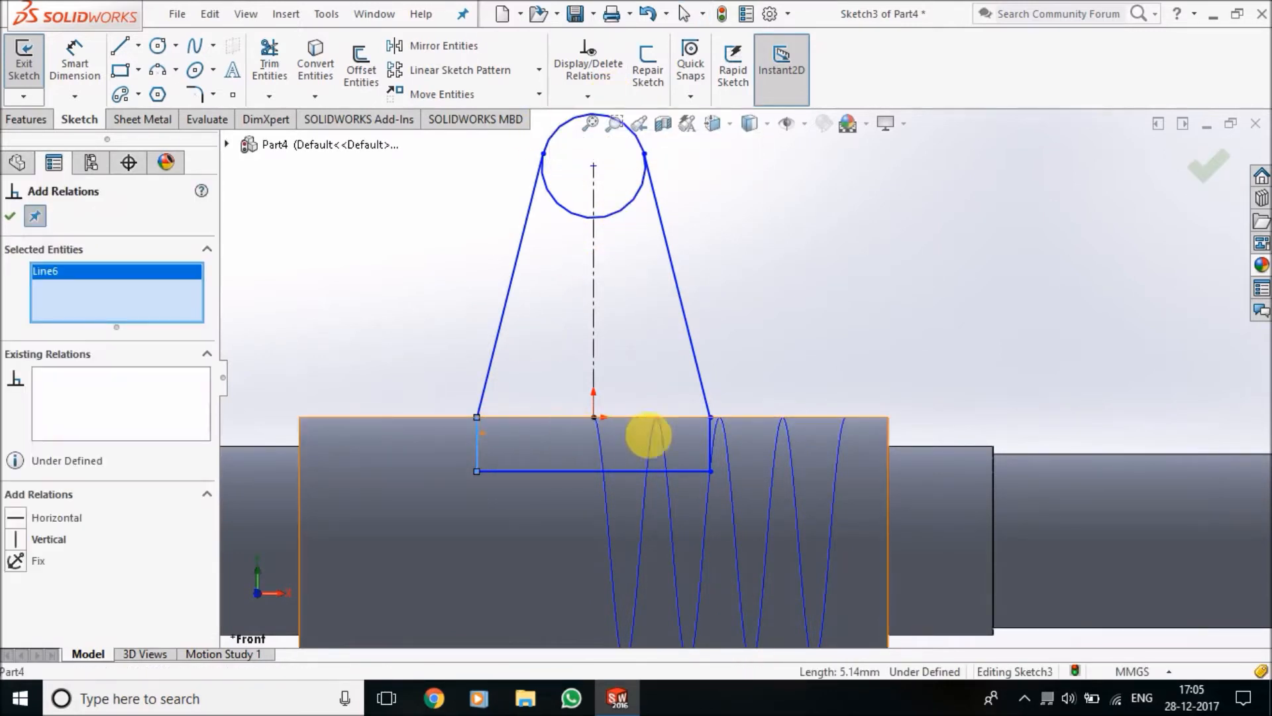
{"action": "left_click", "coordinate": [710, 434]}
{"action": "left_click", "coordinate": [594, 370]}
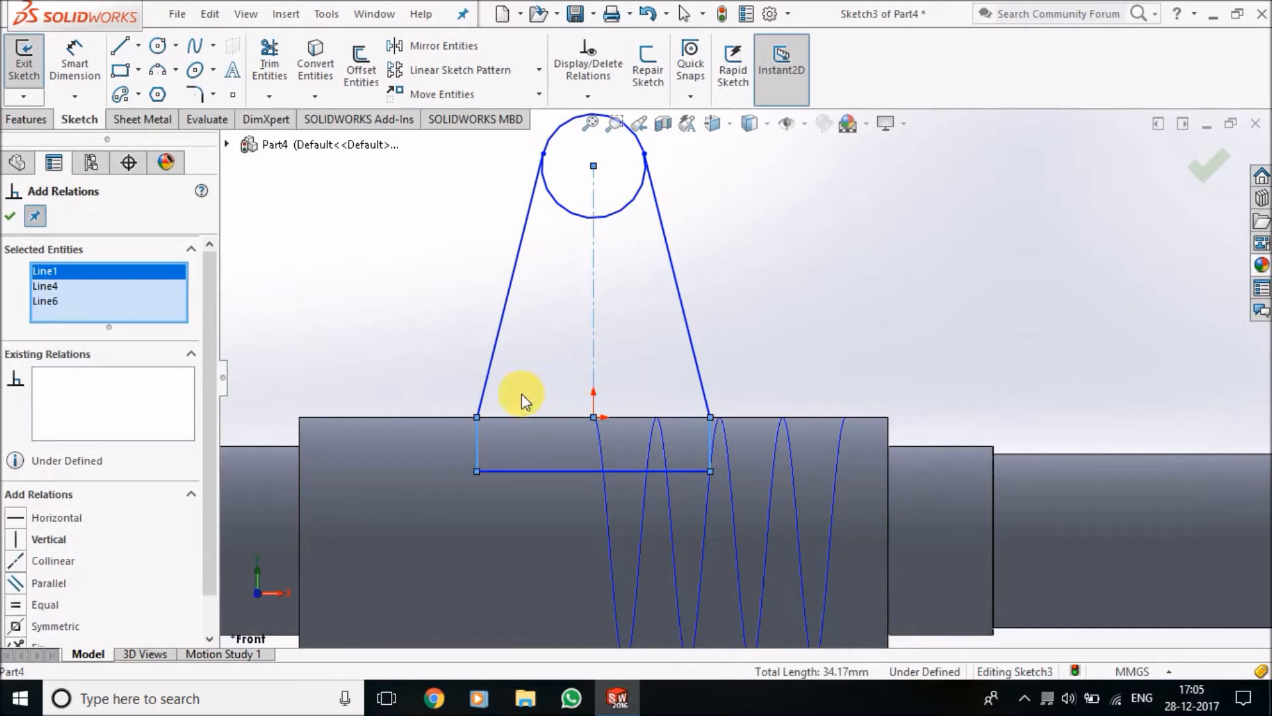
{"action": "left_click", "coordinate": [9, 216]}
{"action": "left_click", "coordinate": [333, 256]}
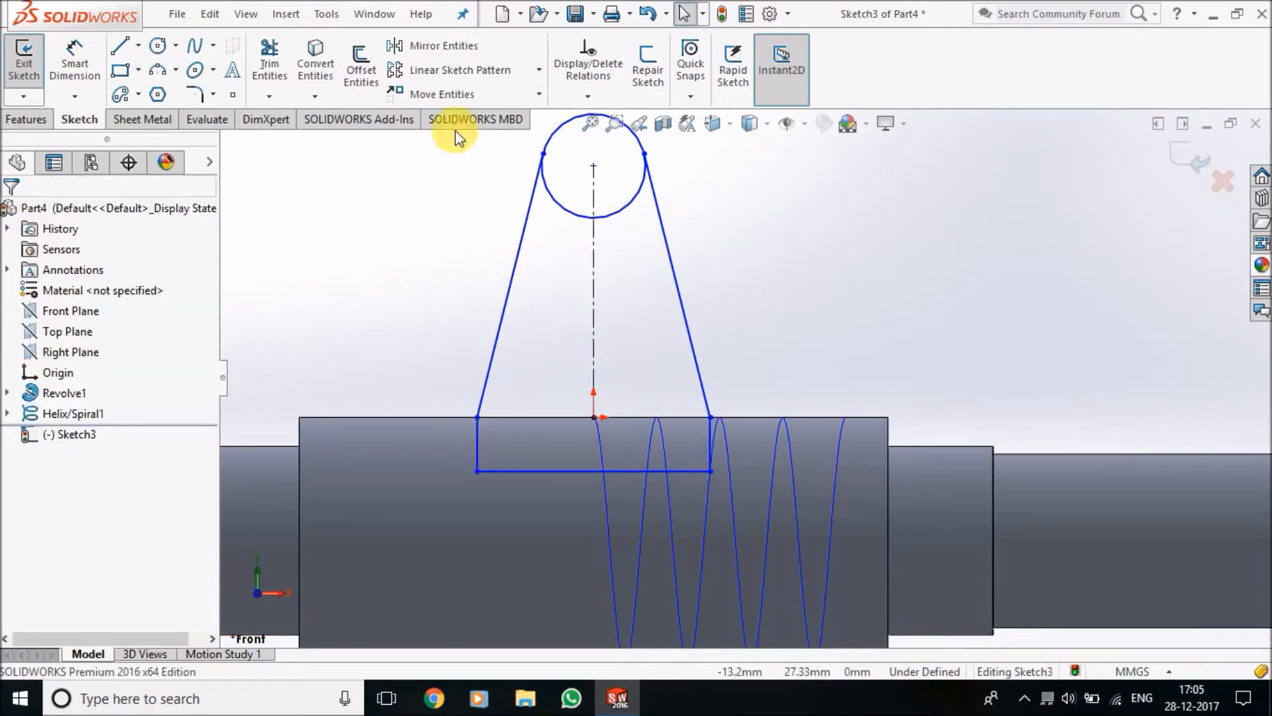
Trim away the lower part of the circle between the slanted lines, leaving a rounded top
{"action": "left_click", "coordinate": [288, 66]}
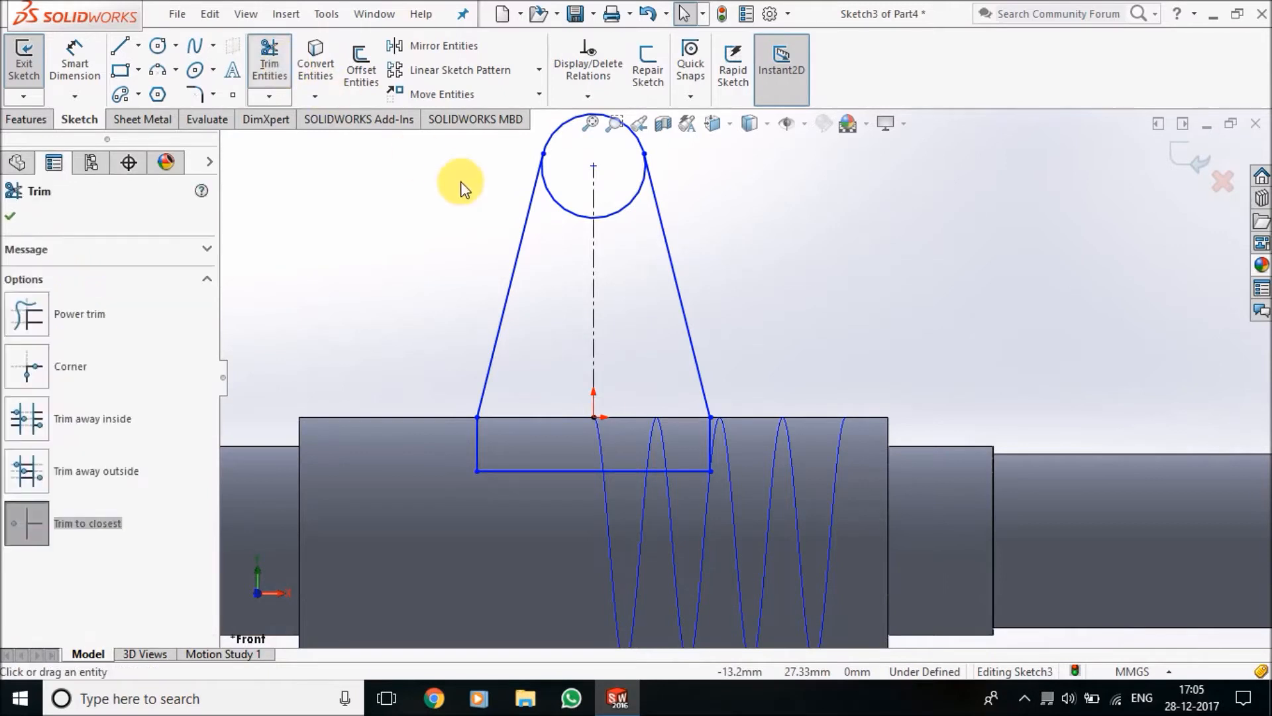
{"action": "left_click", "coordinate": [566, 207]}
{"action": "left_click", "coordinate": [634, 206]}
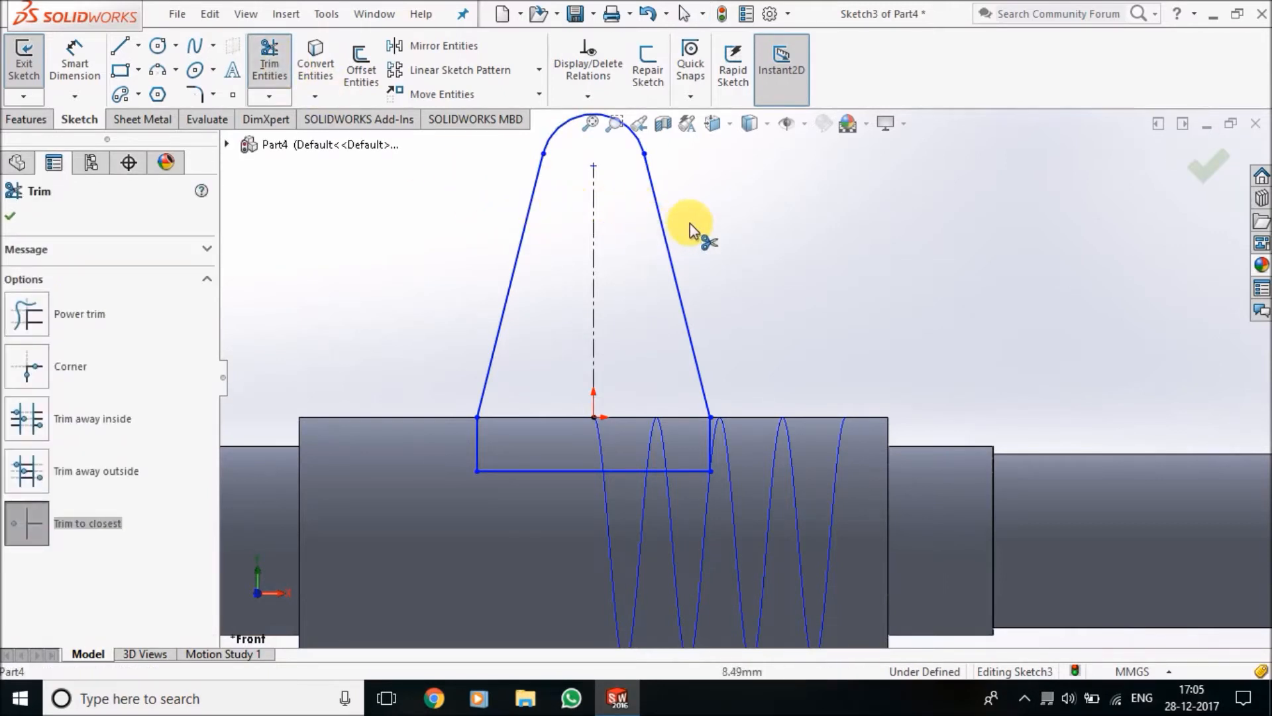
Dimension the top arc with a radius of 2 mm
{"action": "scroll", "coordinate": [704, 223], "scroll_direction": "up", "scroll_amount": 3}
{"action": "left_click", "coordinate": [102, 57]}
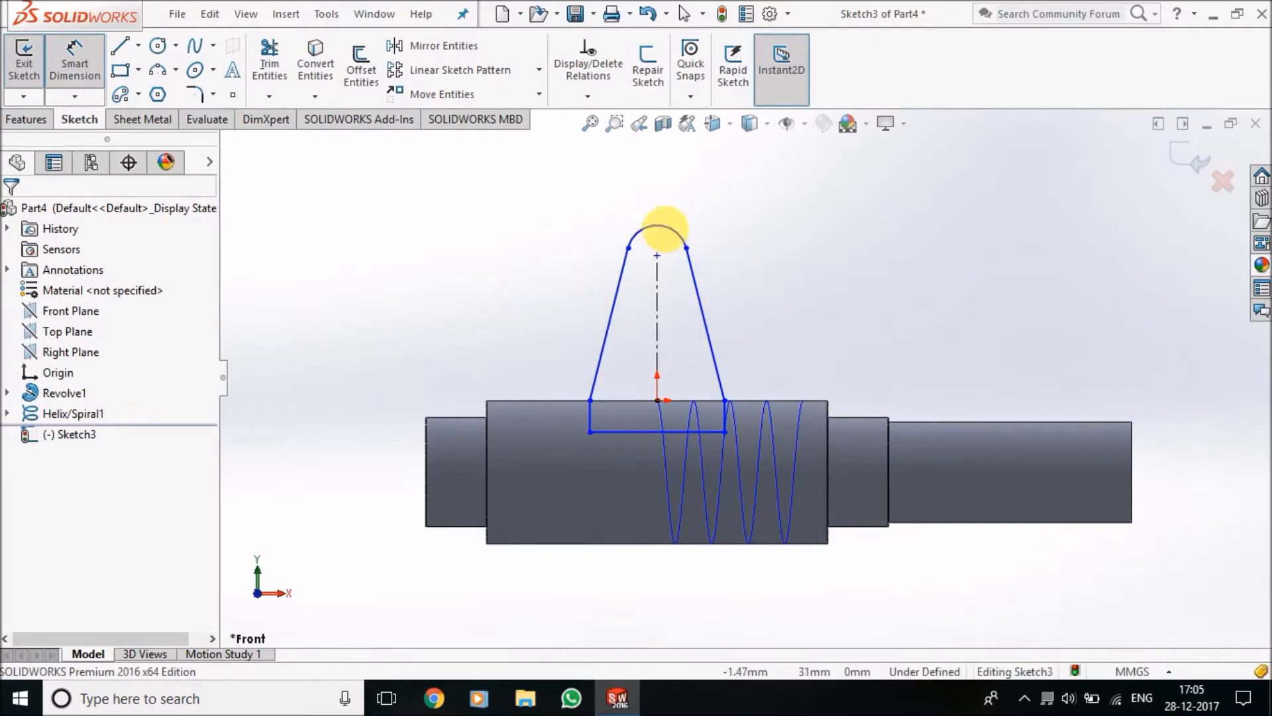
{"action": "left_click", "coordinate": [676, 239]}
{"action": "left_click", "coordinate": [720, 183]}
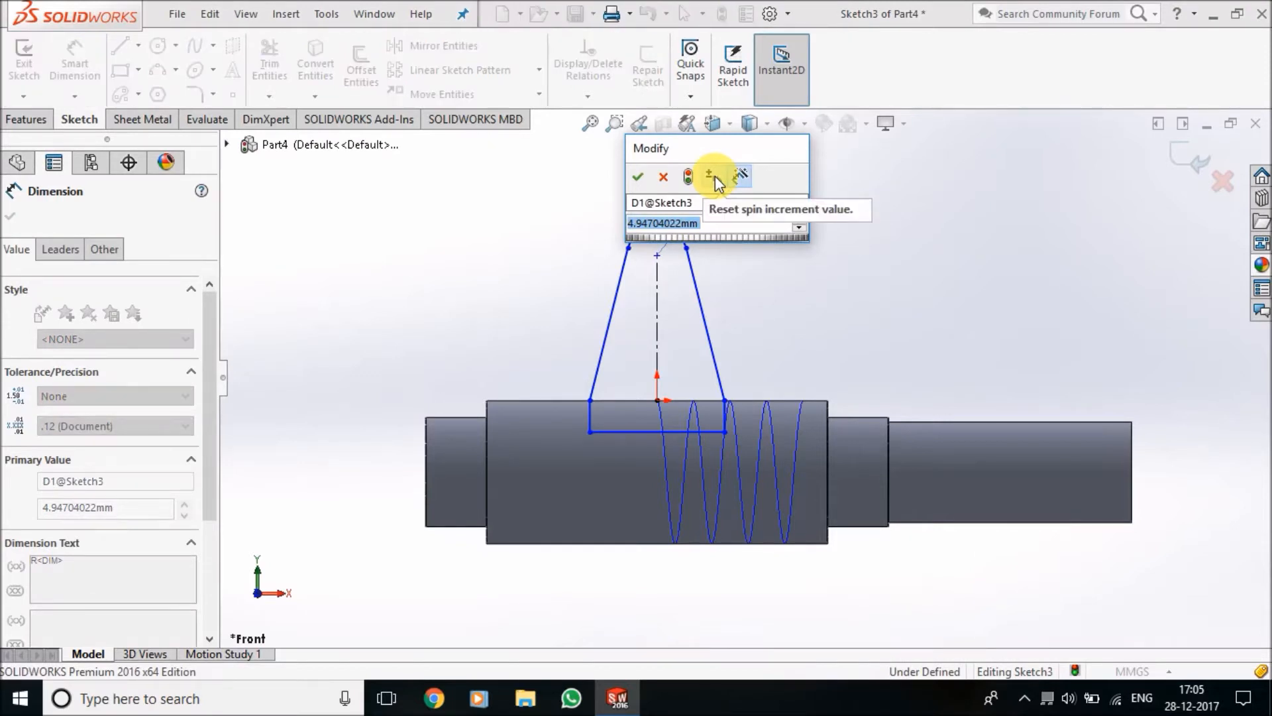
{"action": "type", "text": "2"}
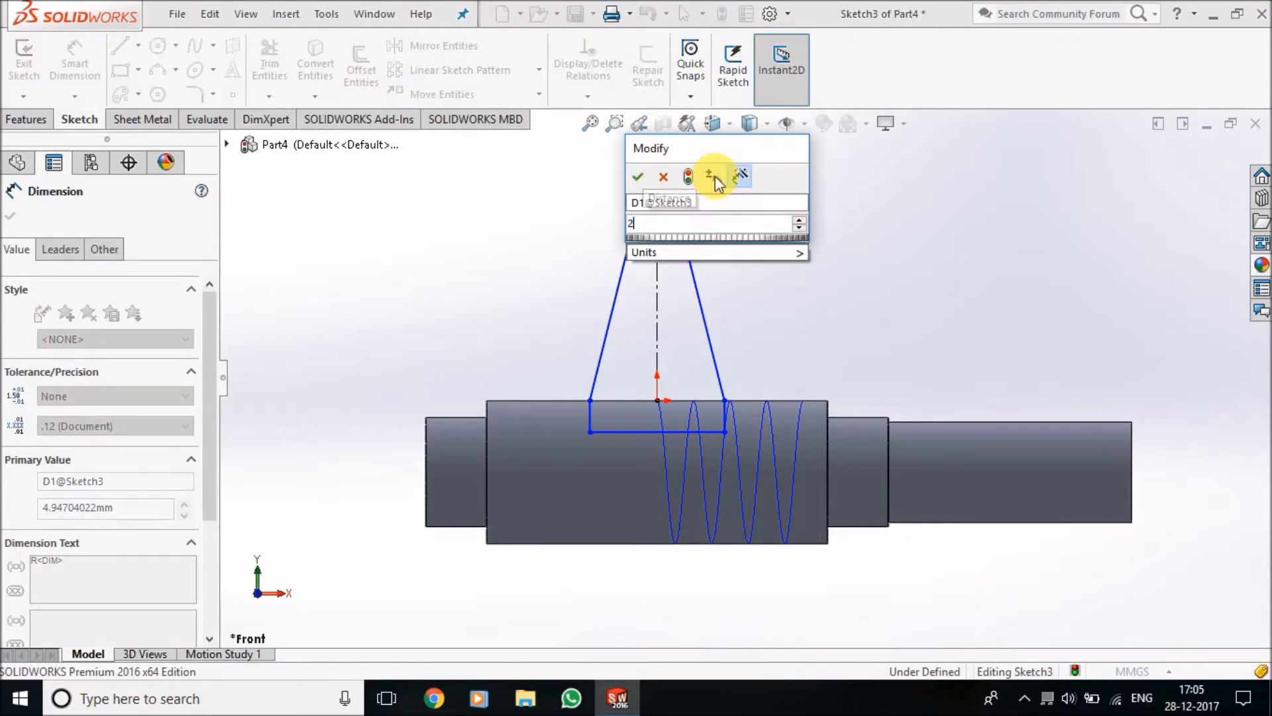
{"action": "key", "text": "Return"}
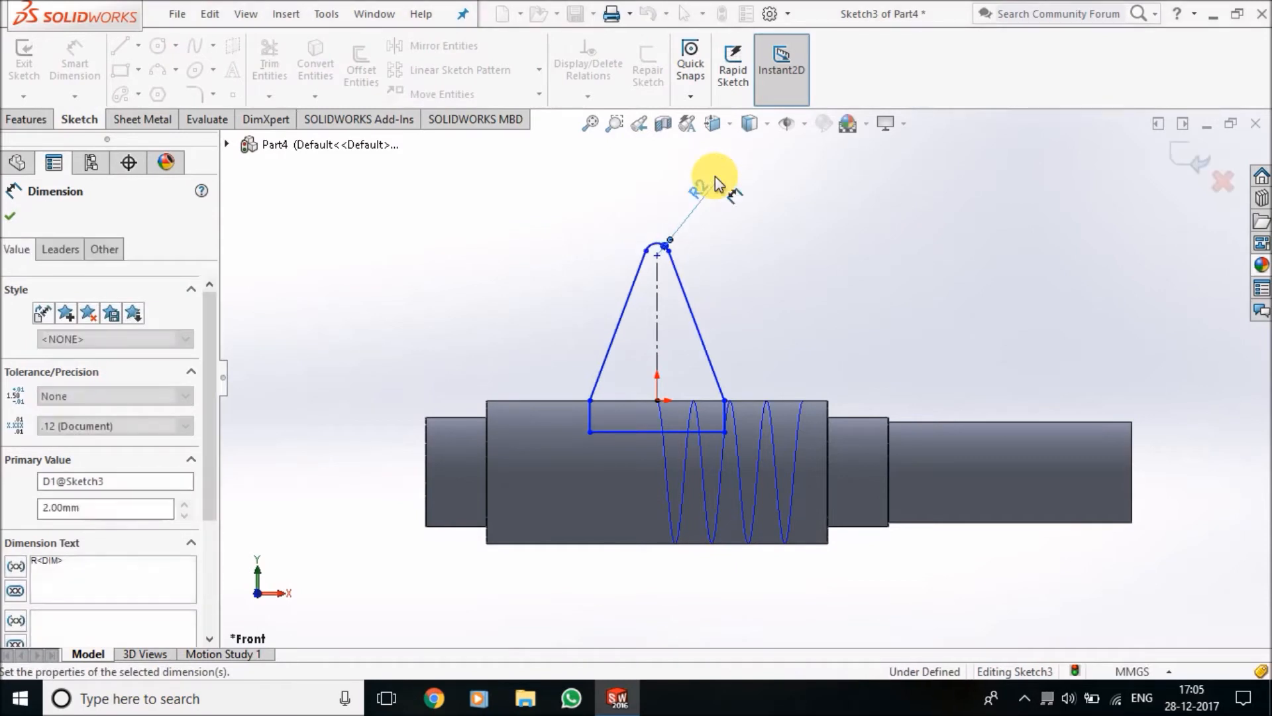
{"action": "left_click", "coordinate": [919, 230]}
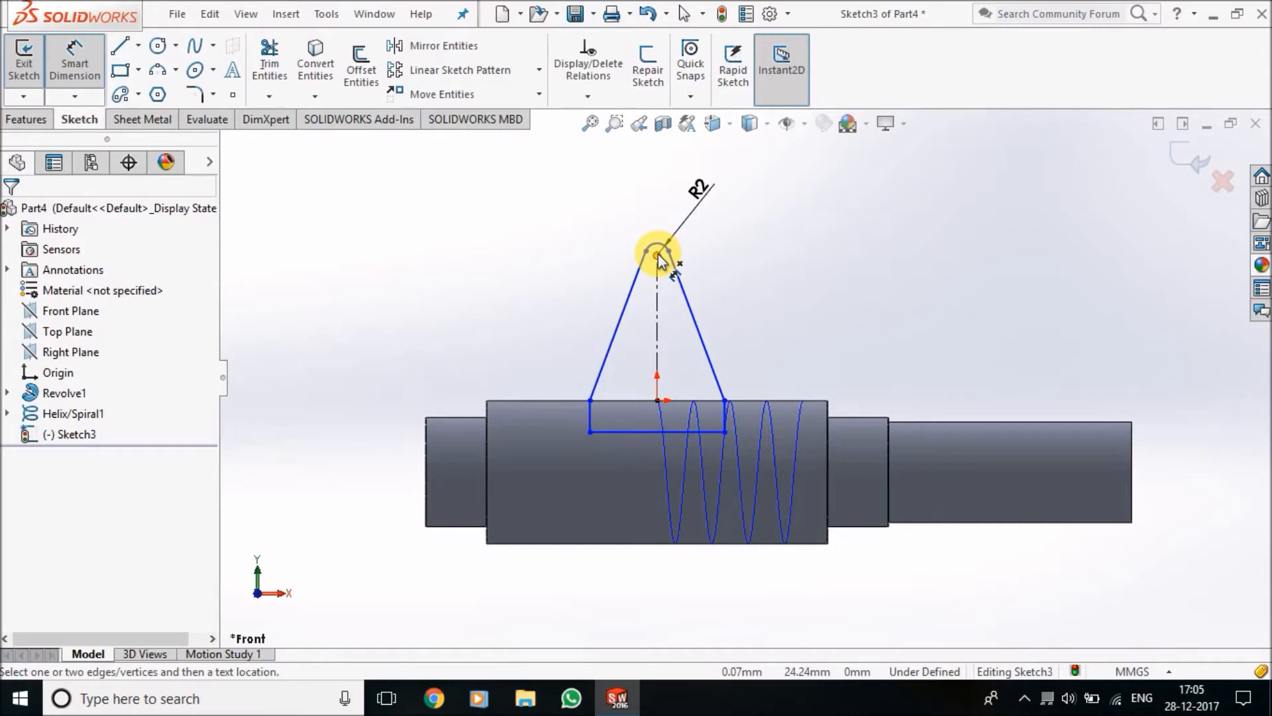
Set the vertical distance between the origin and the top arc's center to 3.5 mm
{"action": "left_click", "coordinate": [657, 400]}
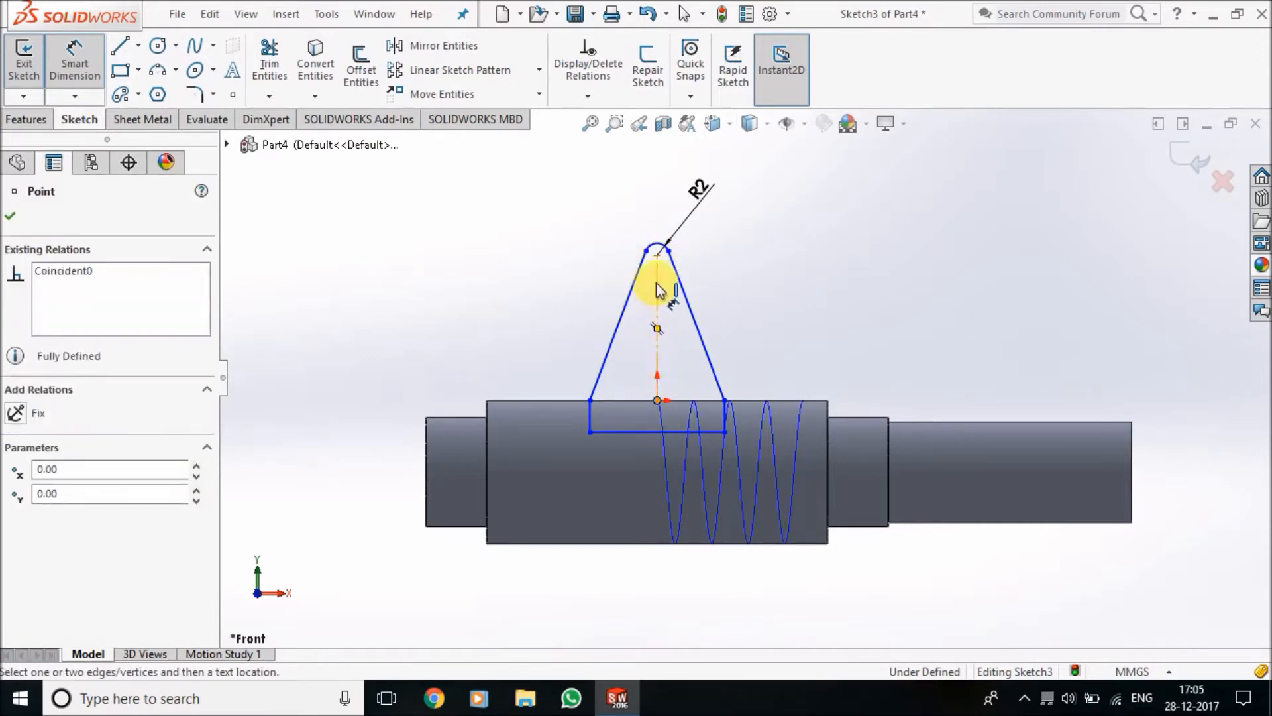
{"action": "left_click", "coordinate": [657, 255]}
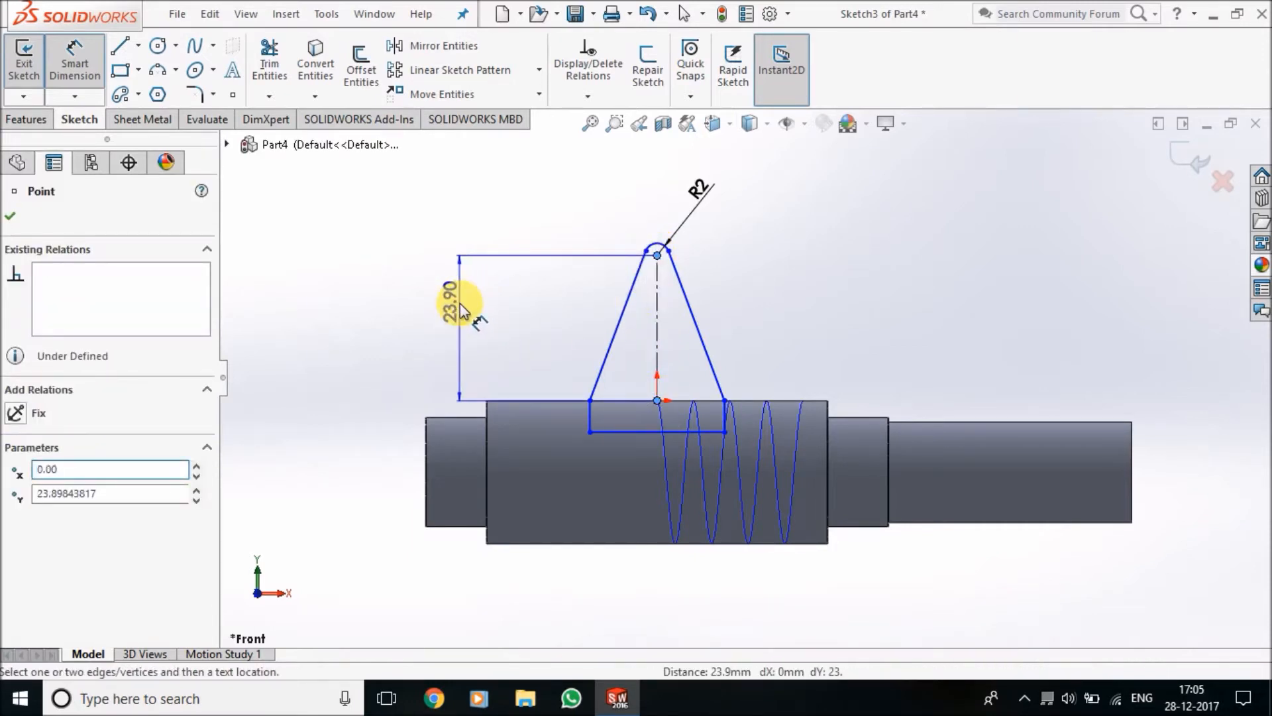
{"action": "left_click", "coordinate": [461, 305]}
{"action": "type", "text": "3.5"}
{"action": "key", "text": "Return"}
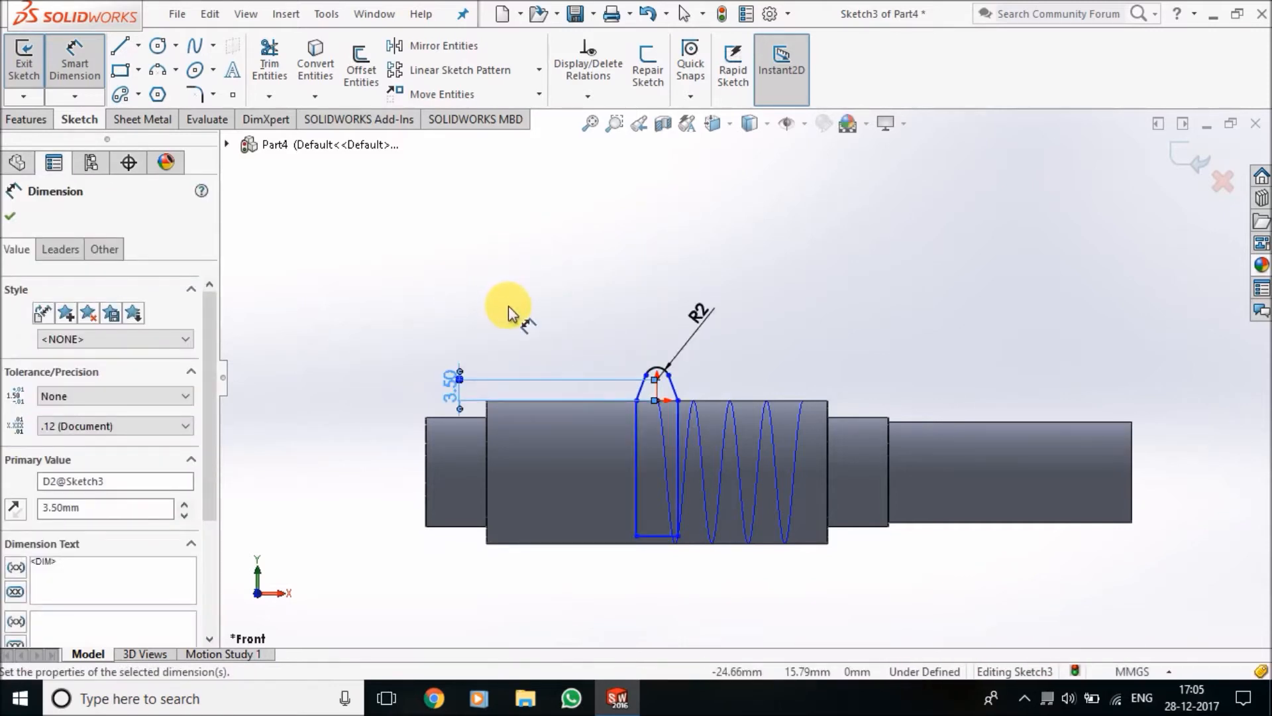
{"action": "left_click", "coordinate": [599, 320]}
Set the profile's bottom line length to 3.8 mm and exit the sketch
{"action": "scroll", "coordinate": [679, 391], "scroll_direction": "down", "scroll_amount": 4}
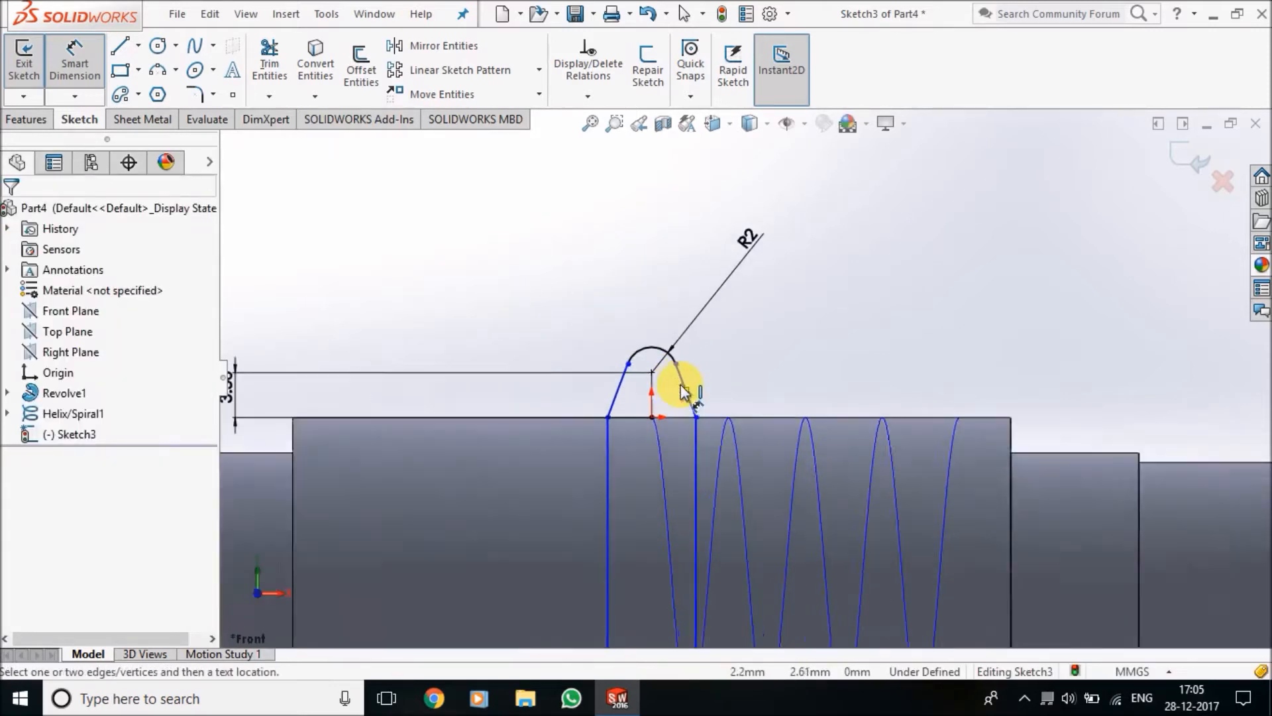
{"action": "scroll", "coordinate": [726, 403], "scroll_direction": "up", "scroll_amount": 2}
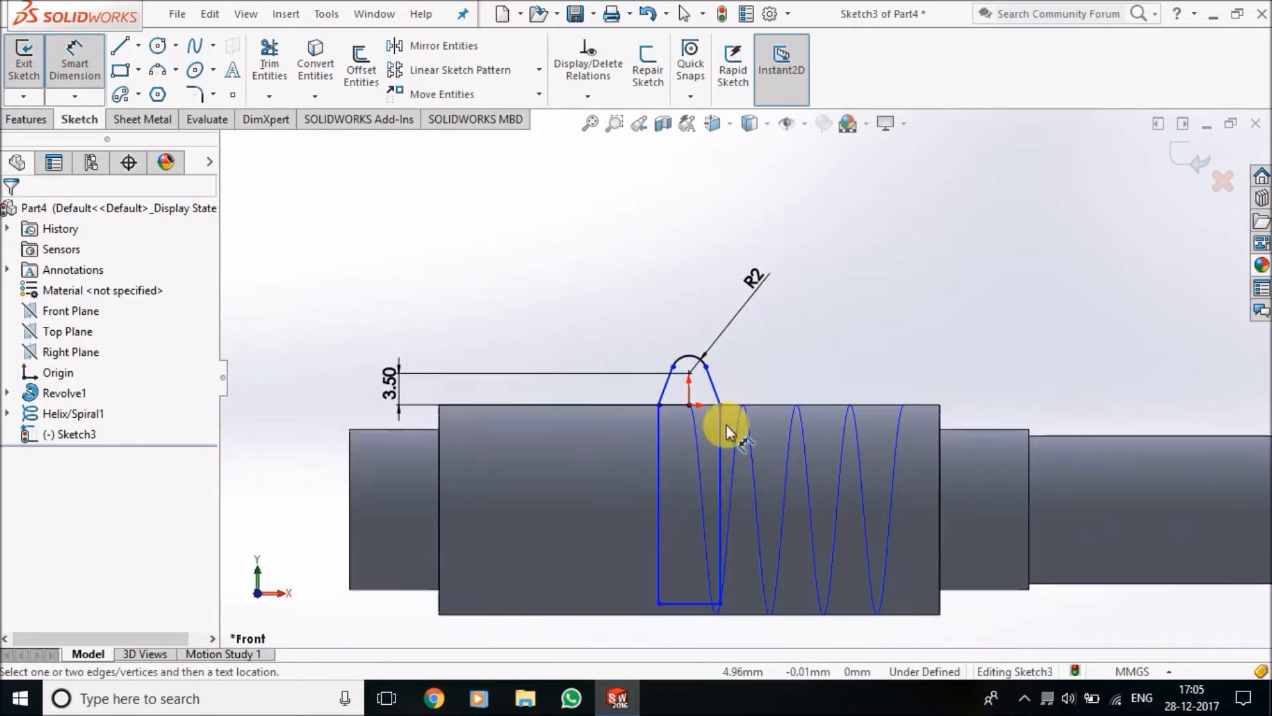
{"action": "left_click", "coordinate": [696, 605]}
{"action": "left_click", "coordinate": [677, 222]}
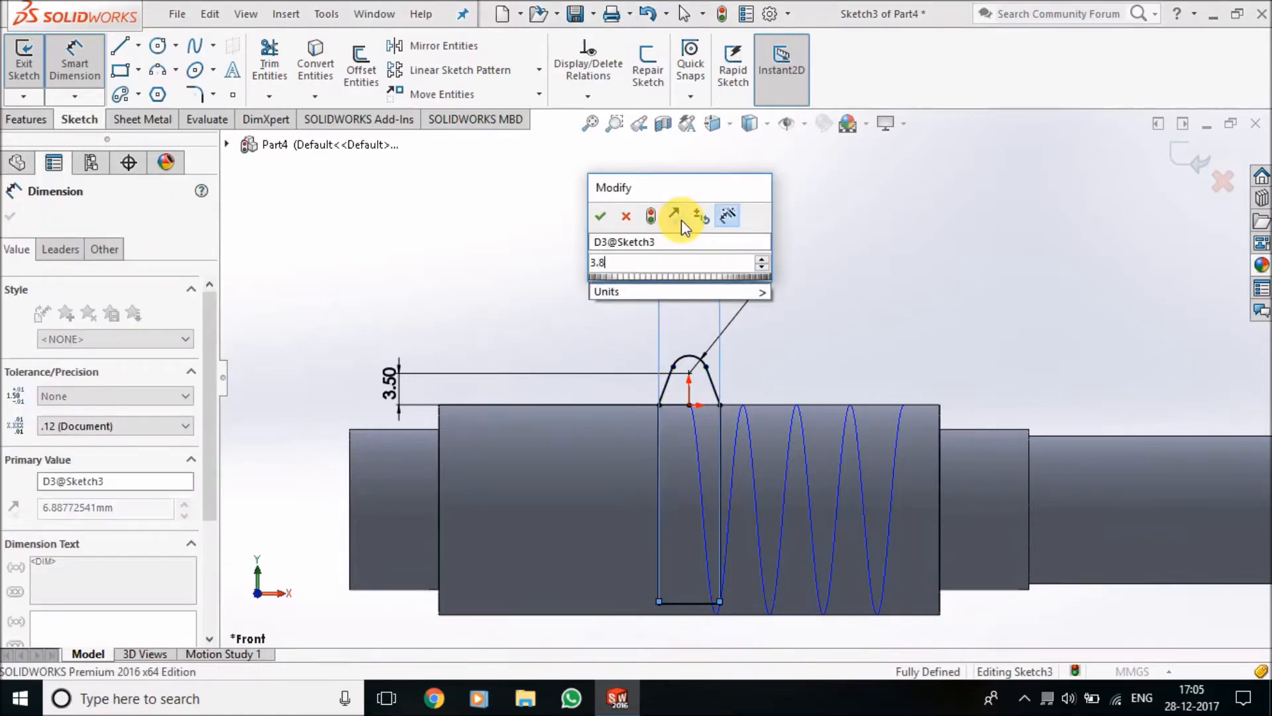
{"action": "key", "text": "Return"}
{"action": "left_click", "coordinate": [826, 314]}
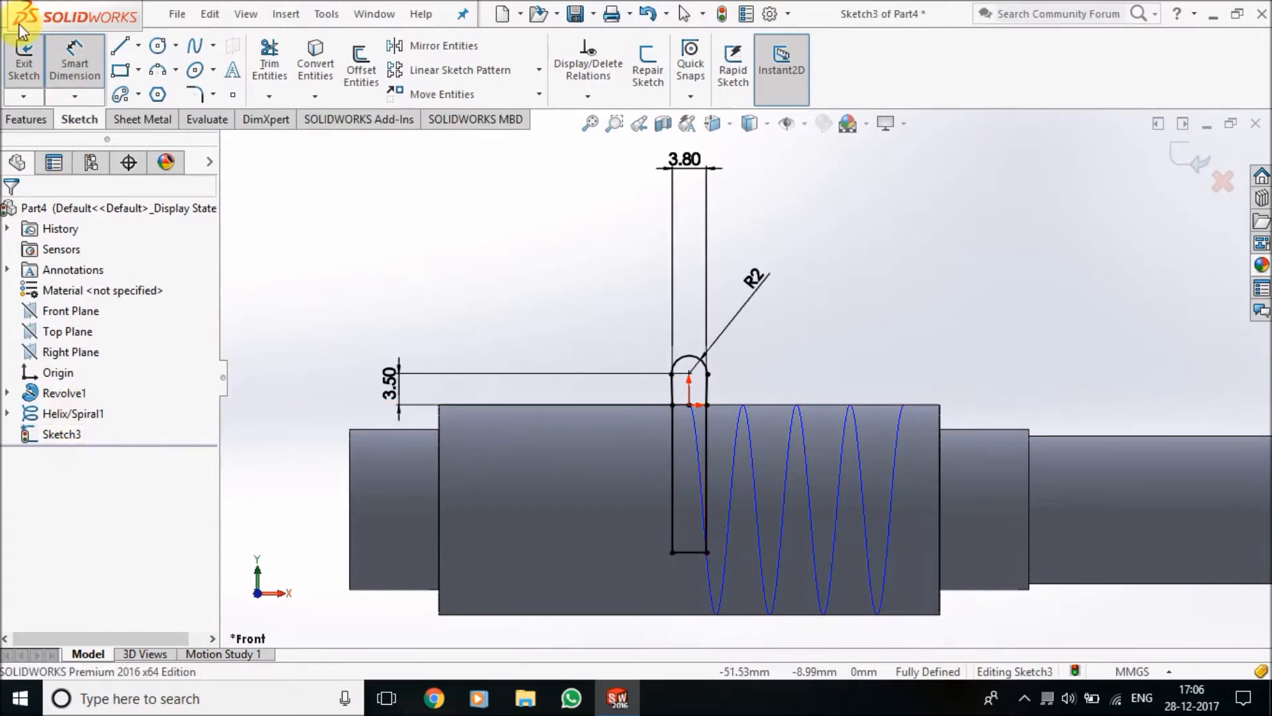
{"action": "left_click", "coordinate": [19, 58]}
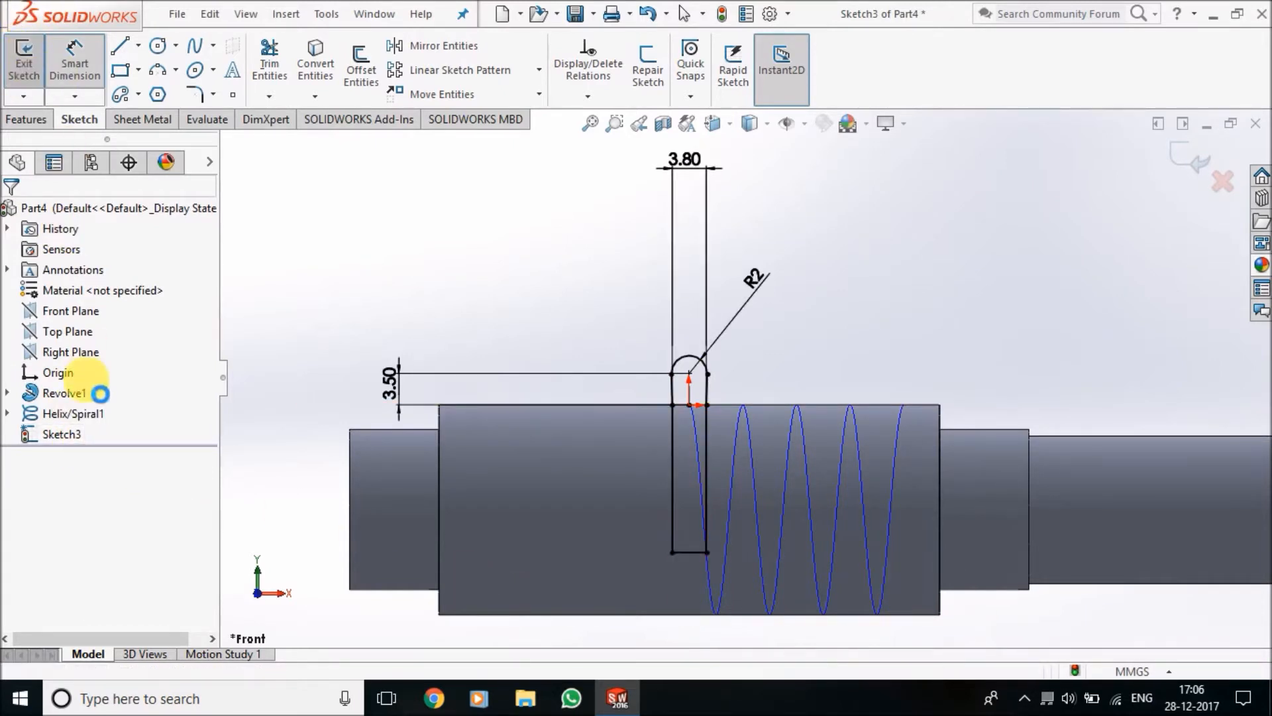
Delete the sketch with the round-topped profile from the part
{"action": "right_click", "coordinate": [66, 438]}
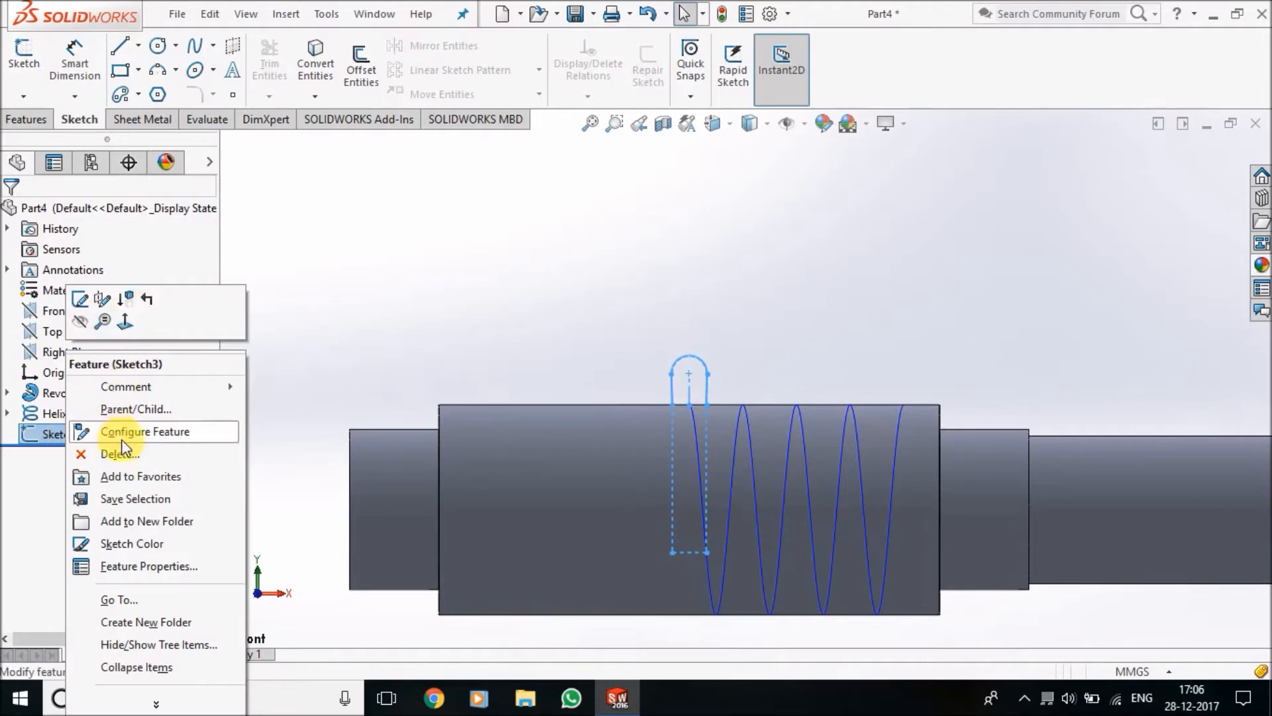
{"action": "left_click", "coordinate": [135, 454]}
{"action": "left_click", "coordinate": [764, 255]}
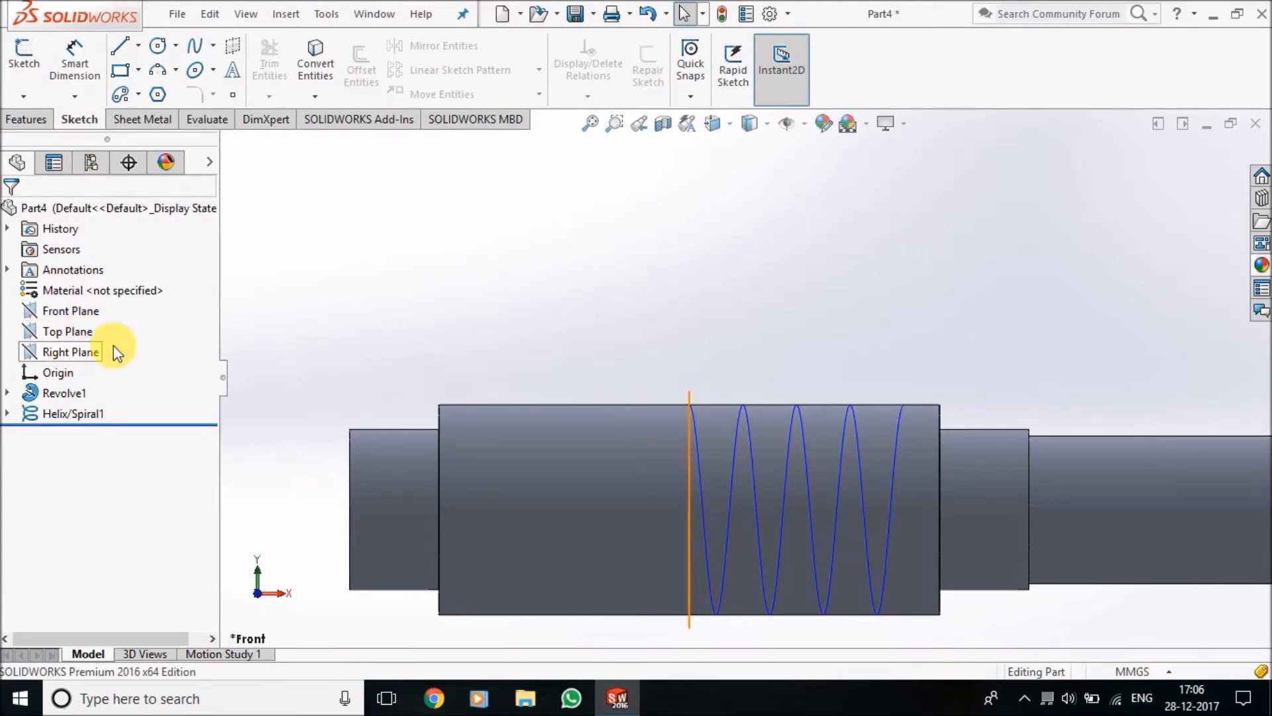
Start a new sketch on the Front Plane
{"action": "scroll", "coordinate": [828, 418], "scroll_direction": "up", "scroll_amount": 5}
{"action": "scroll", "coordinate": [828, 413], "scroll_direction": "up", "scroll_amount": 2}
{"action": "middle_click_drag", "start_coordinate": [797, 345], "coordinate": [762, 399]}
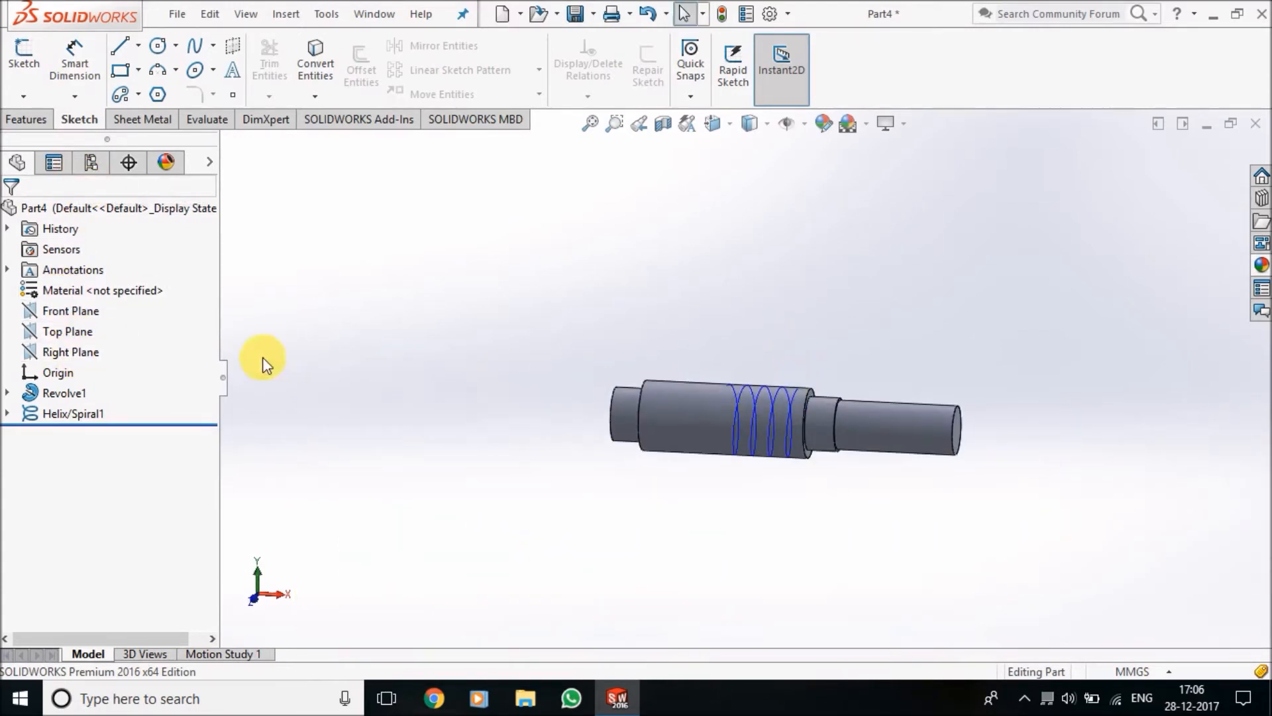
{"action": "left_click", "coordinate": [96, 316]}
{"action": "left_click", "coordinate": [116, 289]}
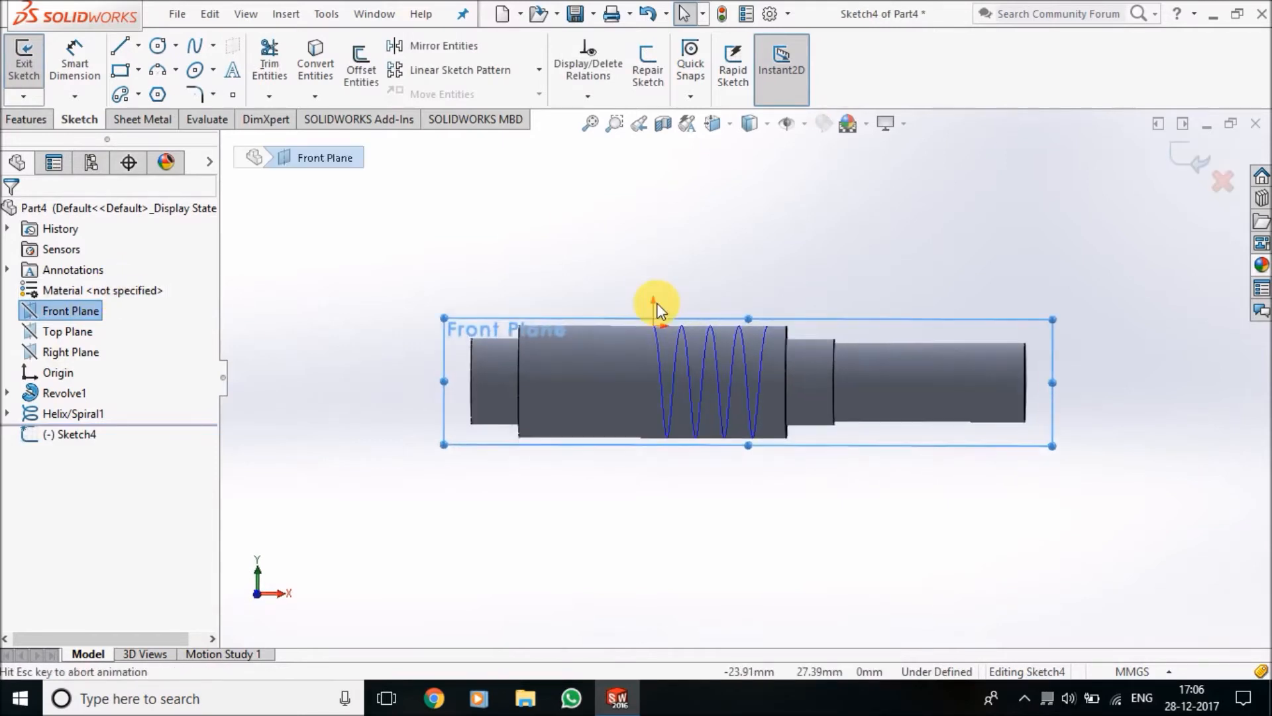
Draw a vertical centerline about 34.6 mm long upward from the origin
{"action": "left_click", "coordinate": [137, 47]}
{"action": "left_click", "coordinate": [150, 90]}
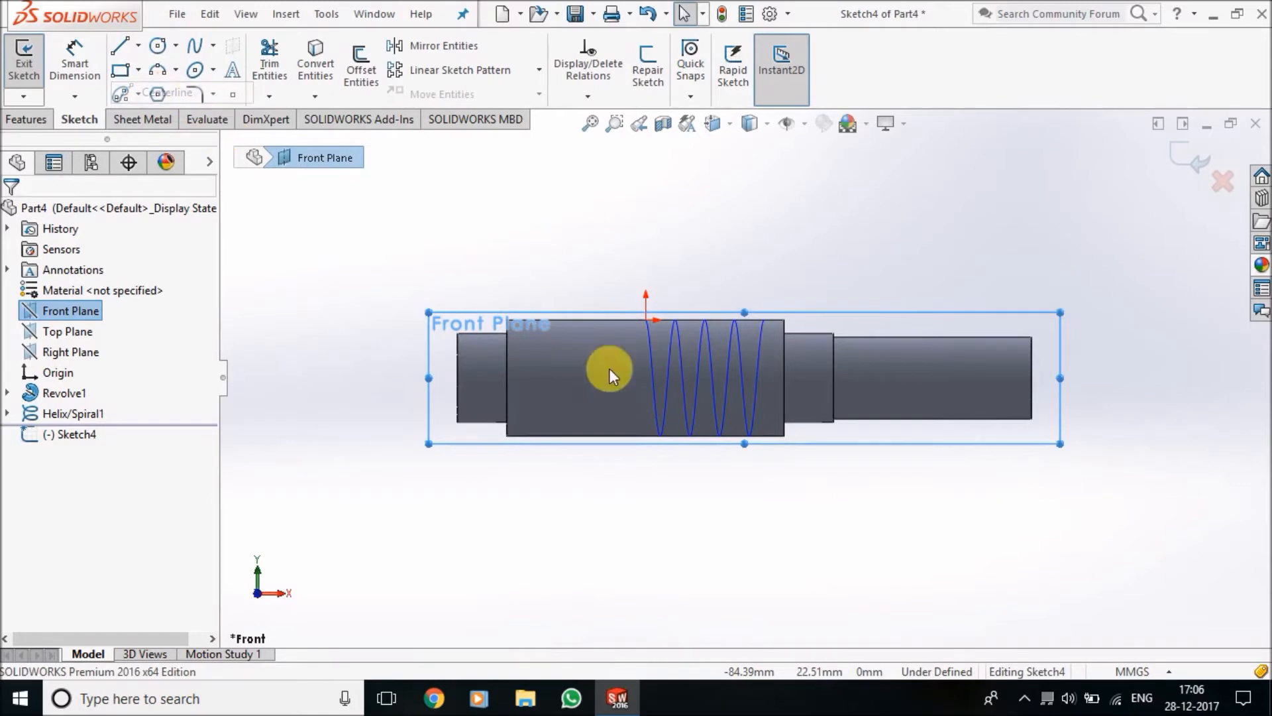
{"action": "left_click", "coordinate": [647, 320]}
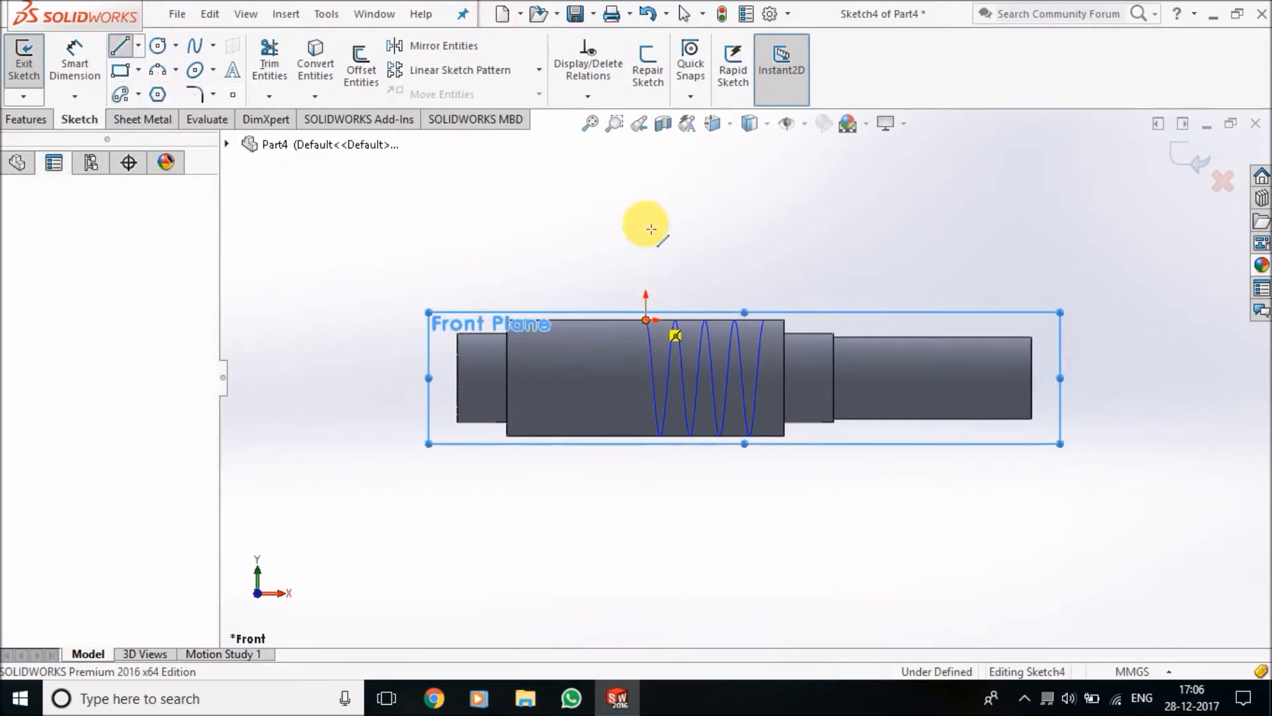
{"action": "left_click", "coordinate": [648, 151]}
{"action": "key", "text": "Escape"}
{"action": "key", "text": "Escape"}
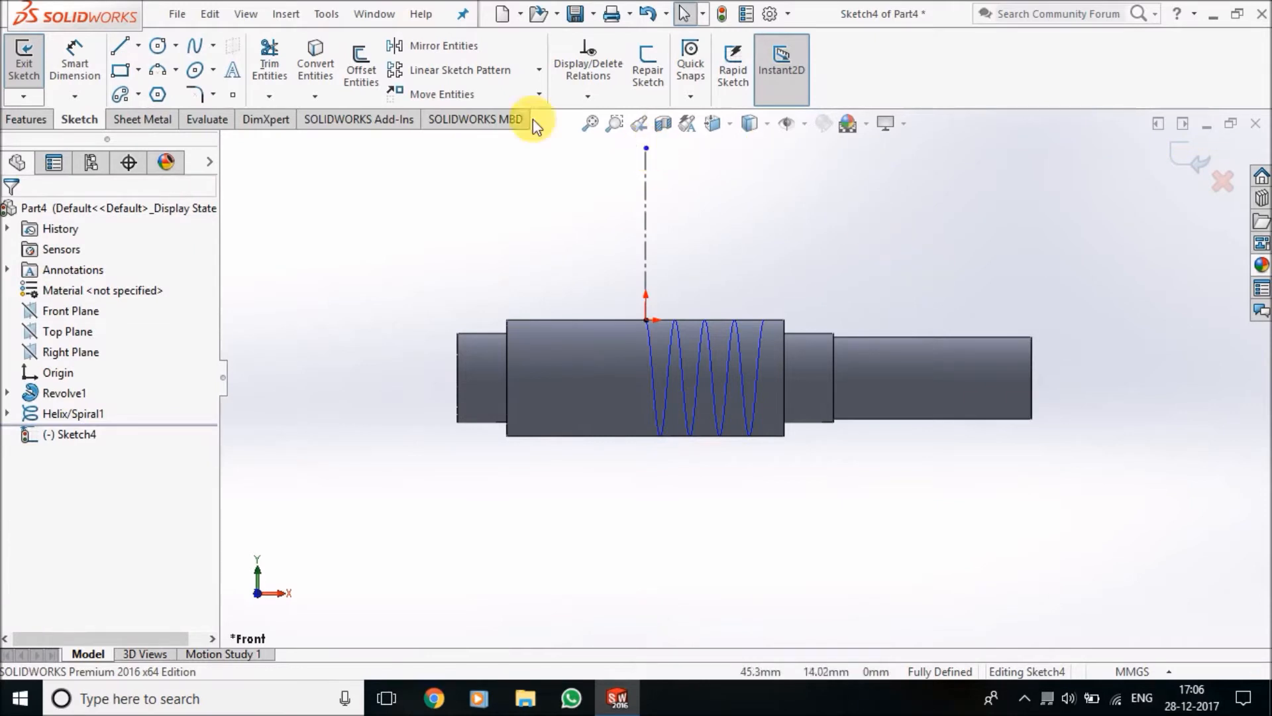
Draw a circle of about 7.7 mm radius centered on the centerline's upper end
{"action": "left_click", "coordinate": [156, 46]}
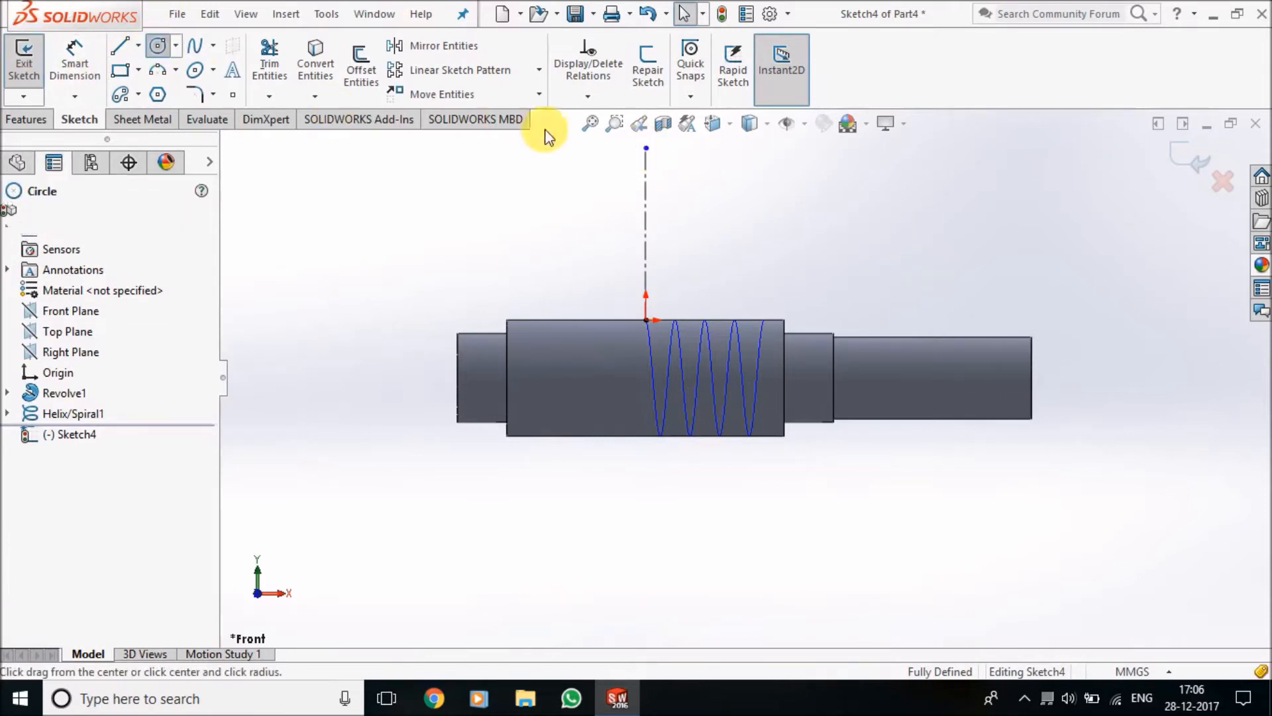
{"action": "left_click", "coordinate": [646, 148]}
{"action": "left_click", "coordinate": [660, 184]}
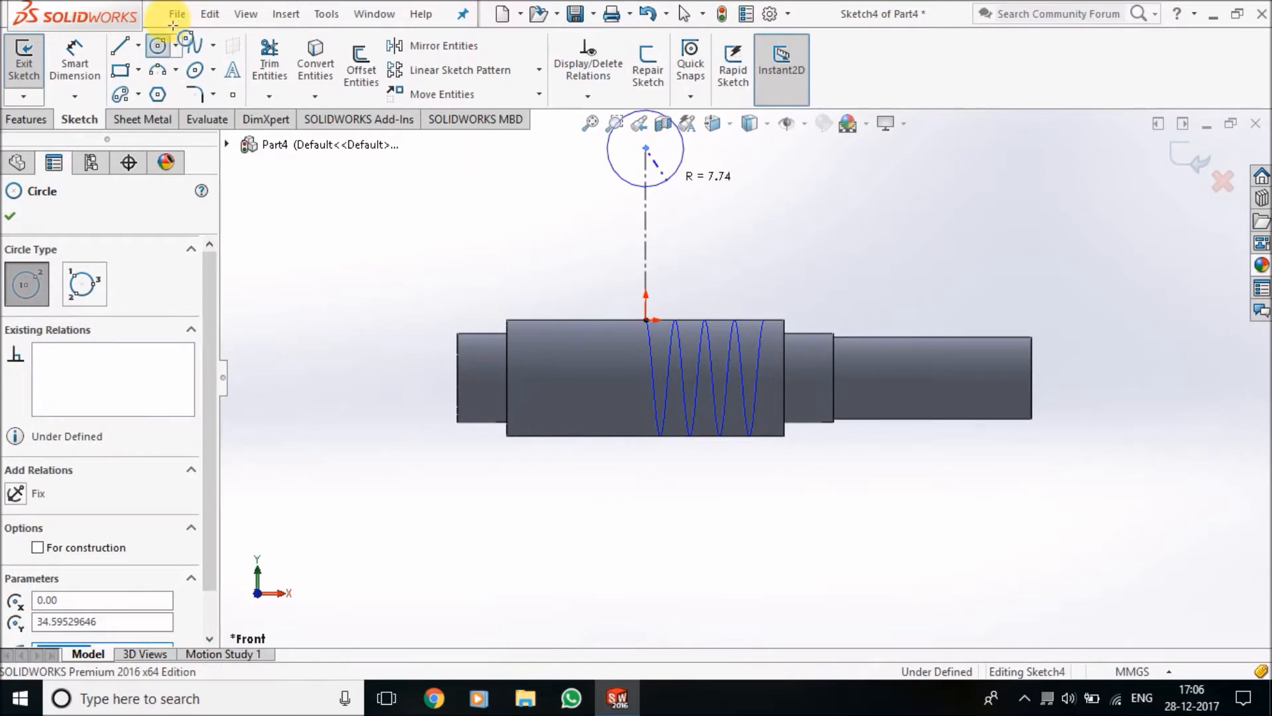
Set the circle's diameter to 2 mm
{"action": "left_click", "coordinate": [58, 64]}
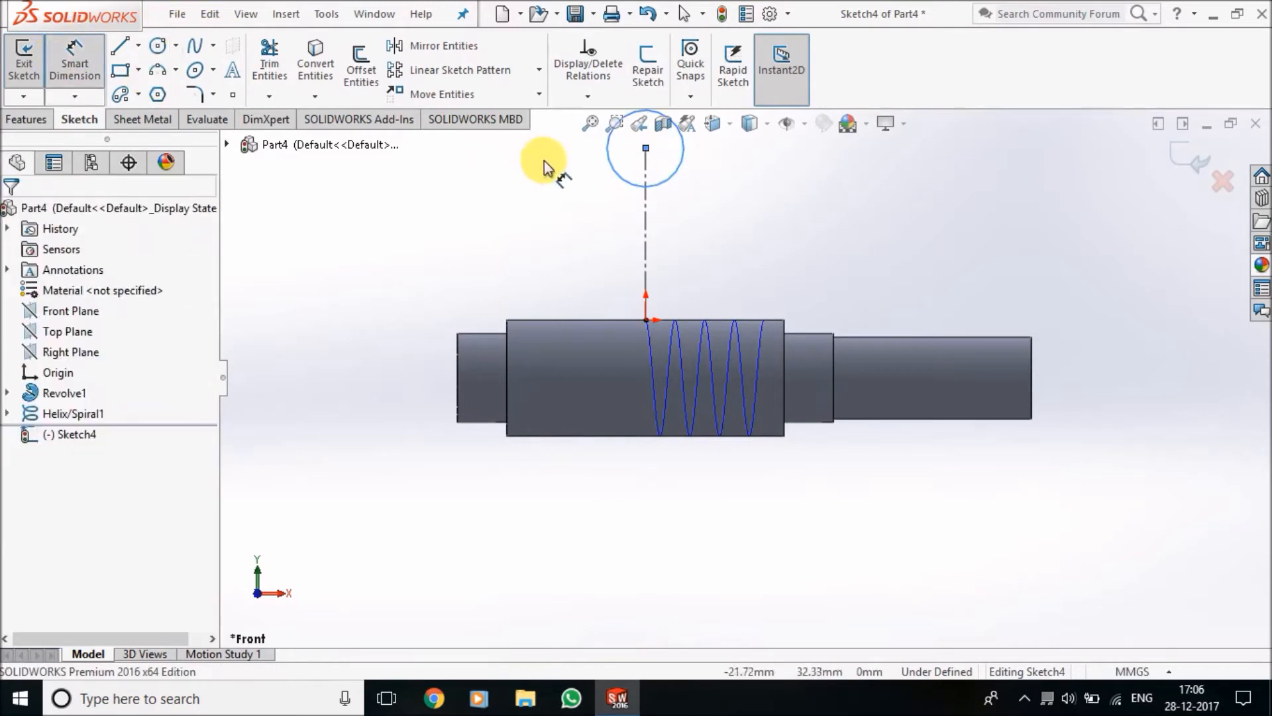
{"action": "left_click", "coordinate": [686, 178]}
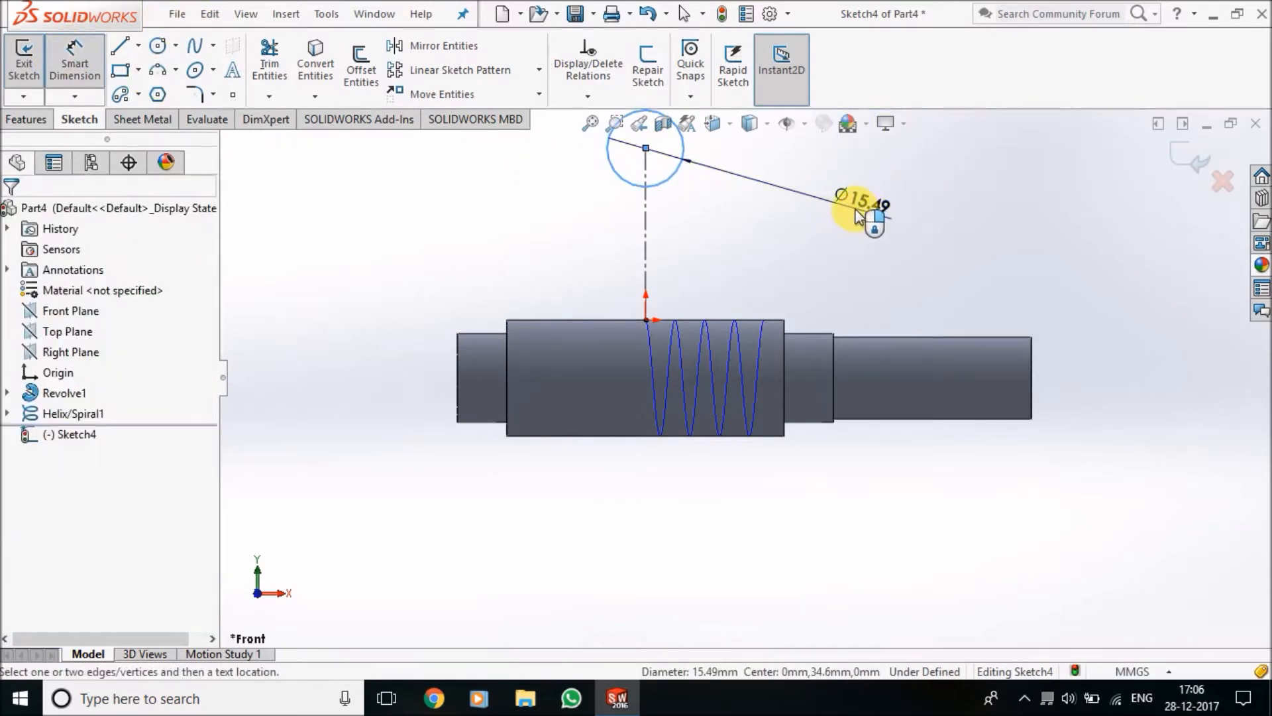
{"action": "left_click", "coordinate": [858, 215]}
{"action": "key", "text": "Return"}
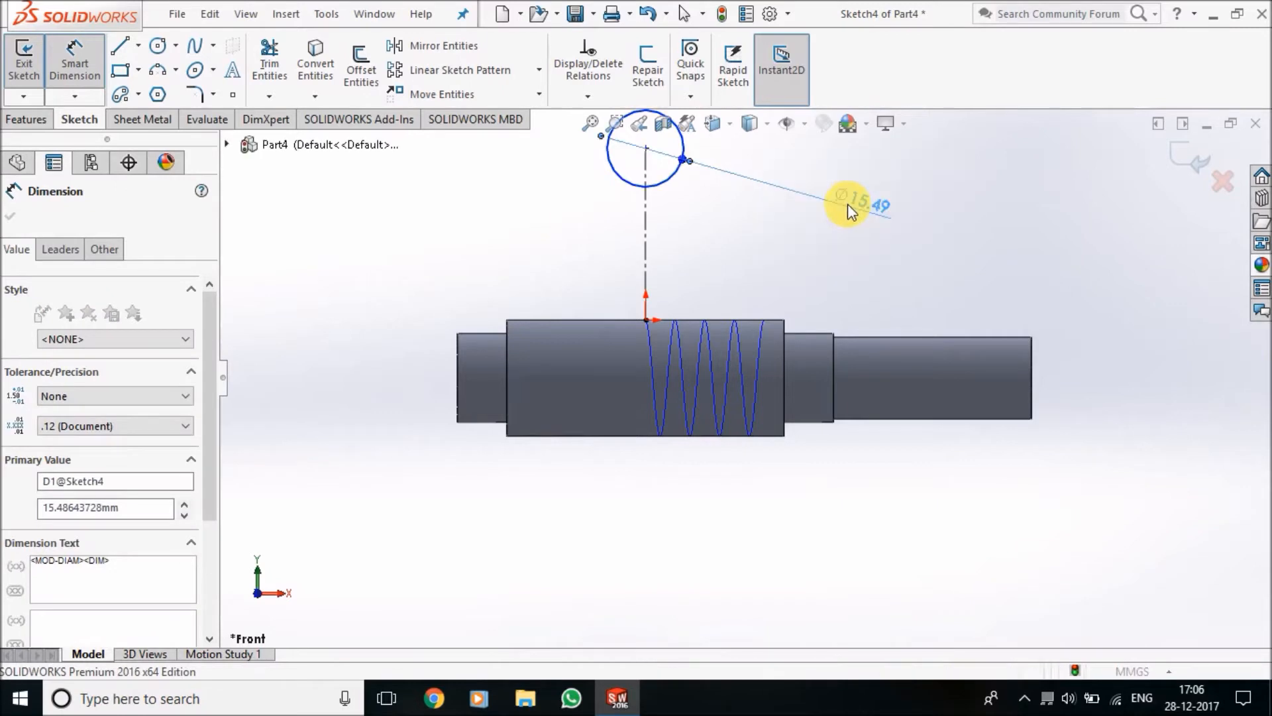
{"action": "left_click", "coordinate": [928, 193]}
Dimension the vertical distance between the origin and the circle's center as 3.5 mm
{"action": "scroll", "coordinate": [676, 159], "scroll_direction": "down", "scroll_amount": 2}
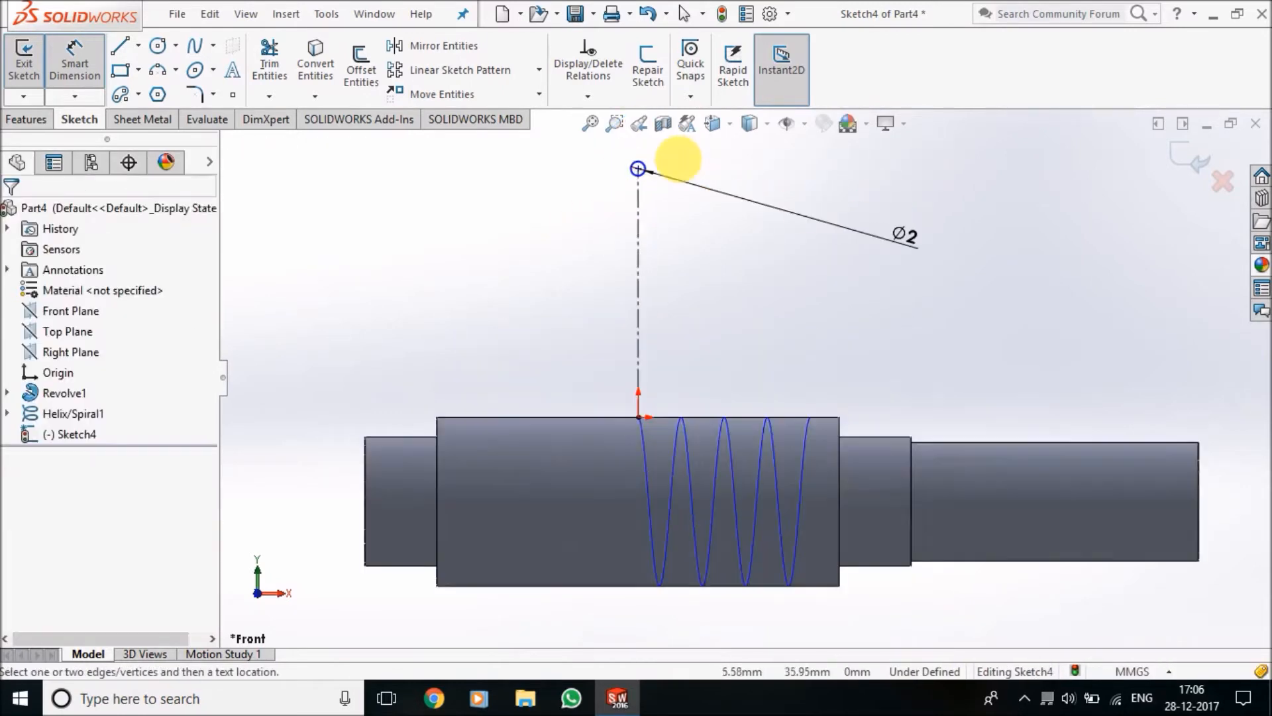
{"action": "scroll", "coordinate": [683, 242], "scroll_direction": "down", "scroll_amount": 1}
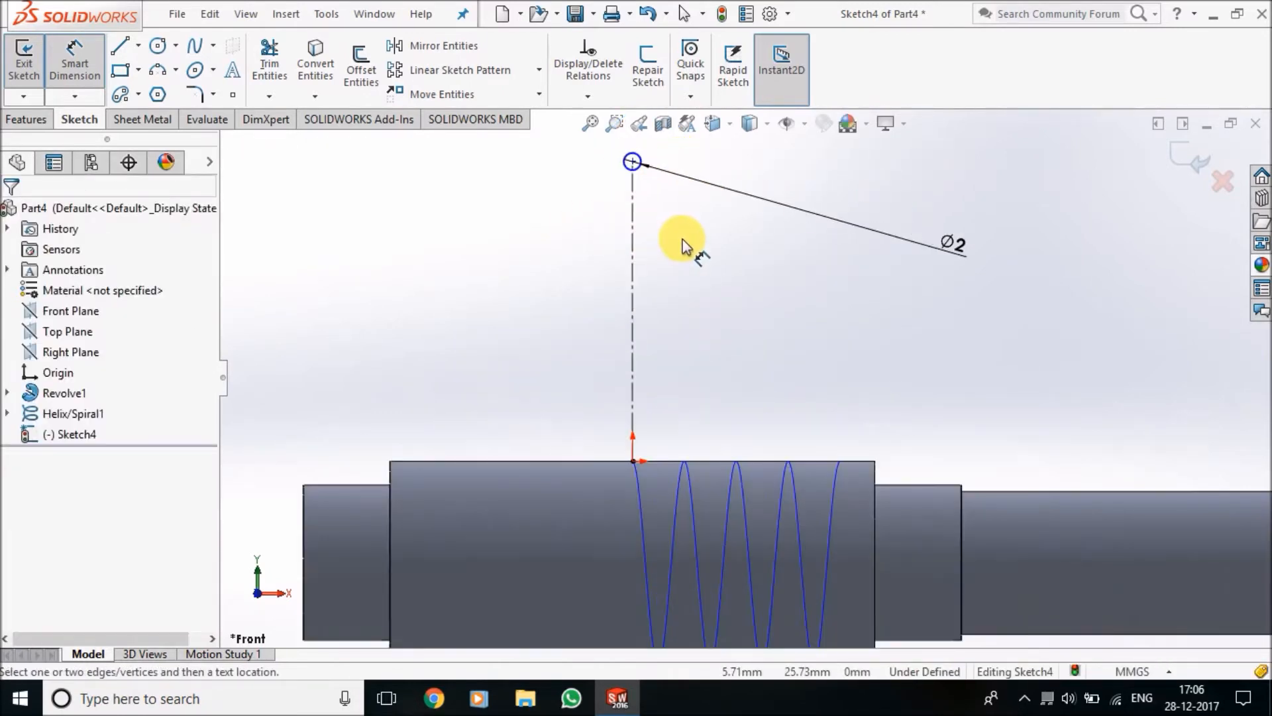
{"action": "scroll", "coordinate": [641, 326], "scroll_direction": "up", "scroll_amount": 1}
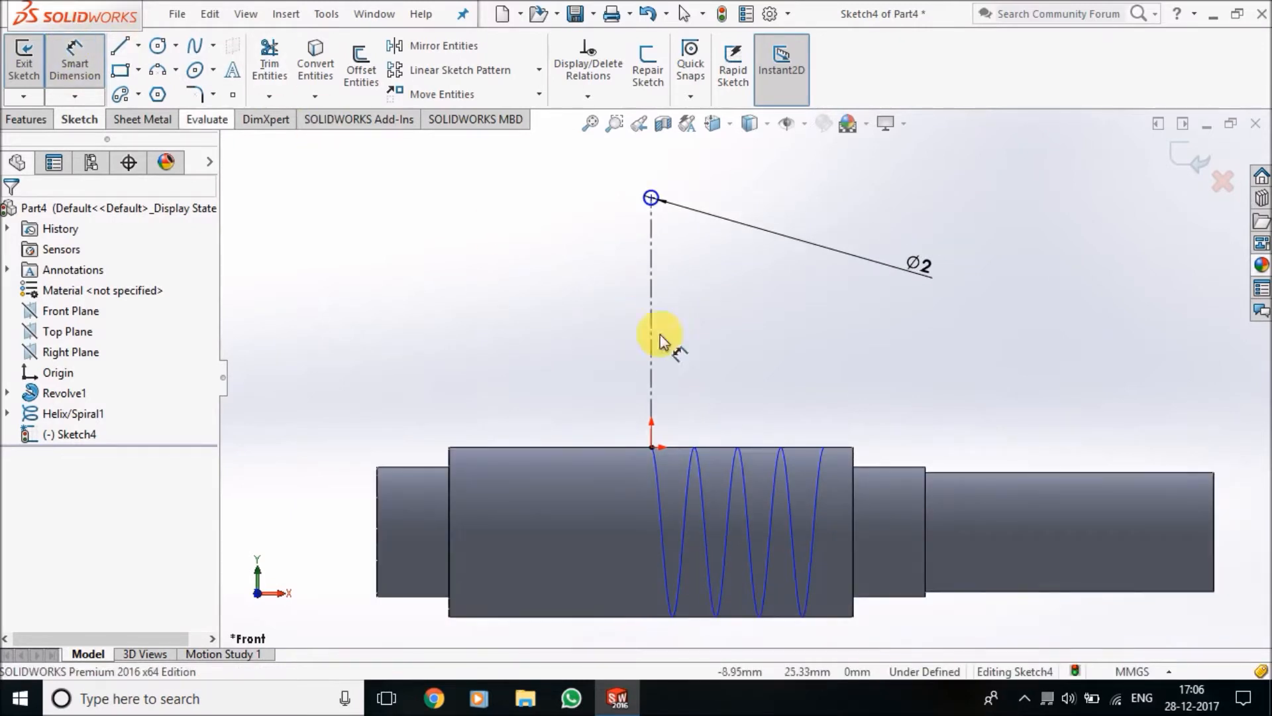
{"action": "left_click", "coordinate": [653, 449]}
{"action": "left_click", "coordinate": [651, 197]}
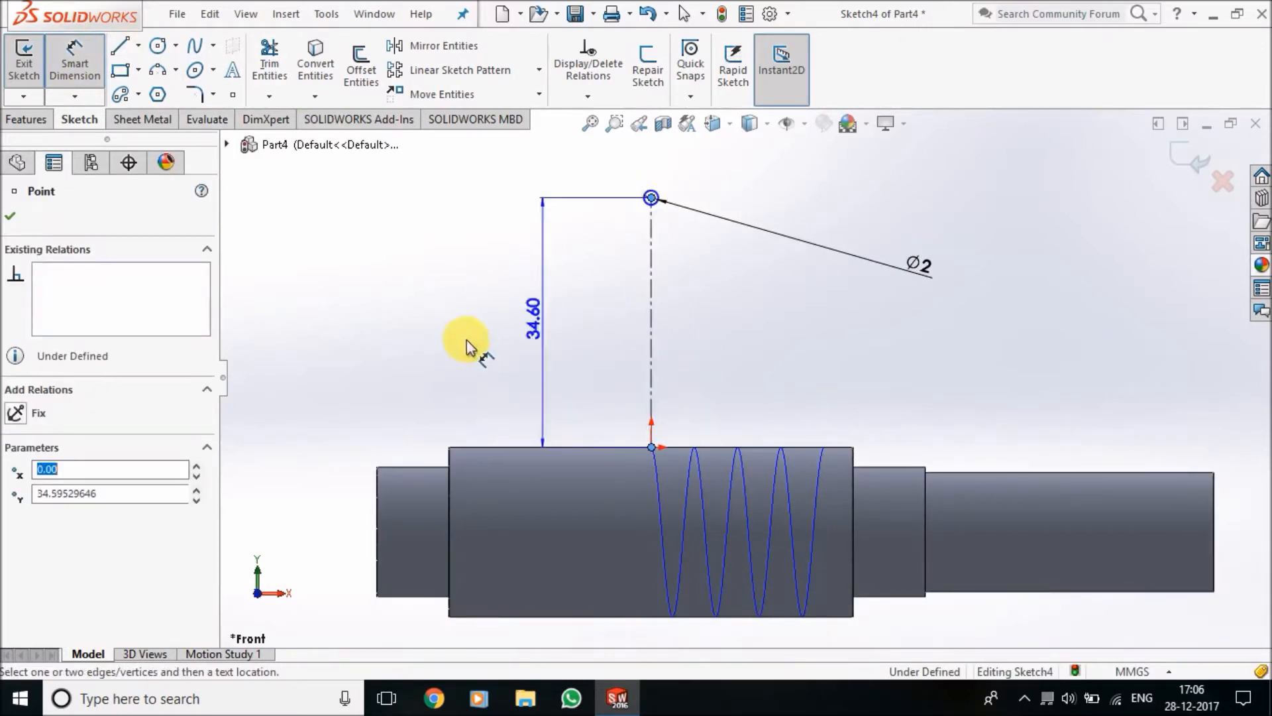
{"action": "left_click", "coordinate": [401, 346]}
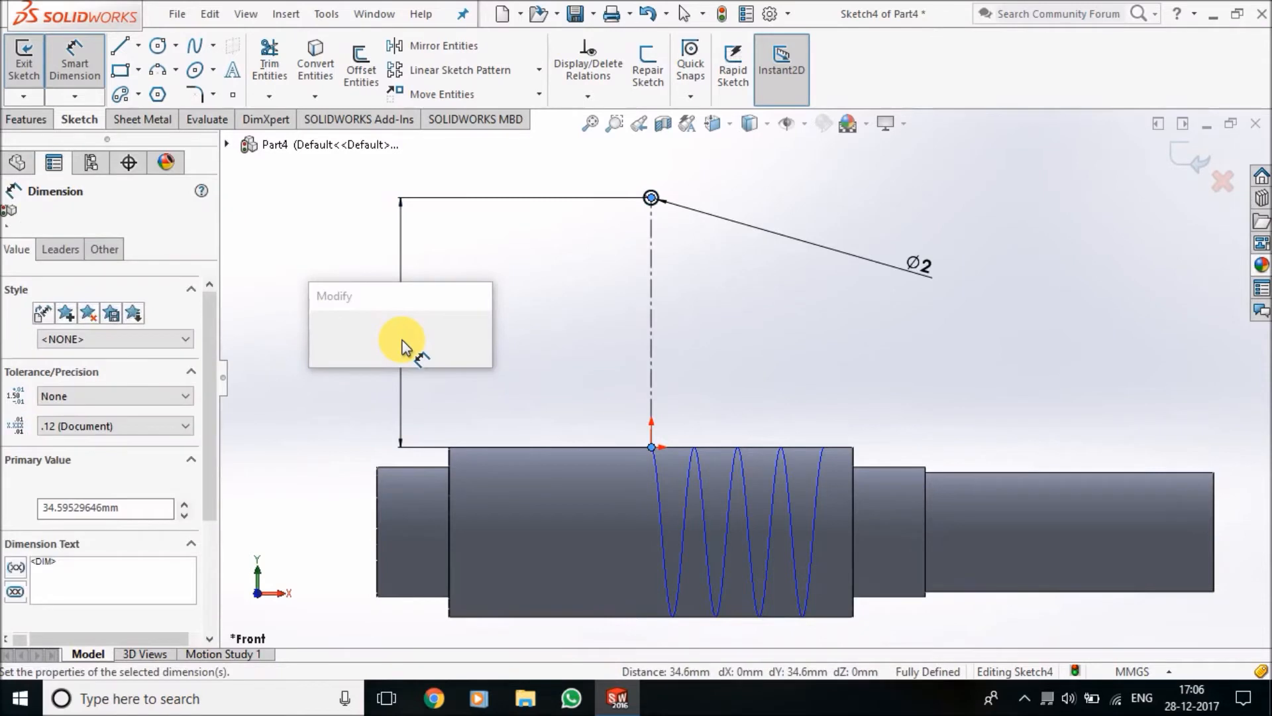
{"action": "type", "text": "3.5"}
{"action": "key", "text": "Return"}
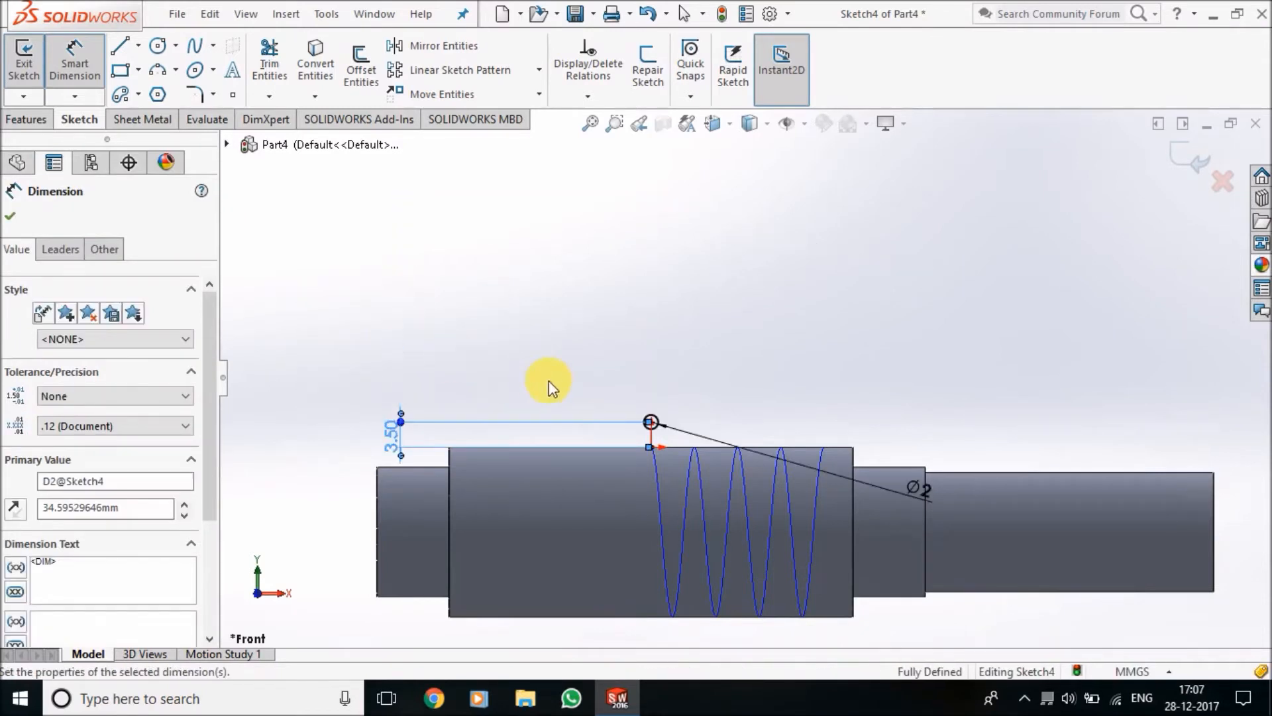
Draw a slanted line from the circle's lower right side down to the upper edge of the shaft's largest cylinder
{"action": "scroll", "coordinate": [663, 440], "scroll_direction": "down", "scroll_amount": 5}
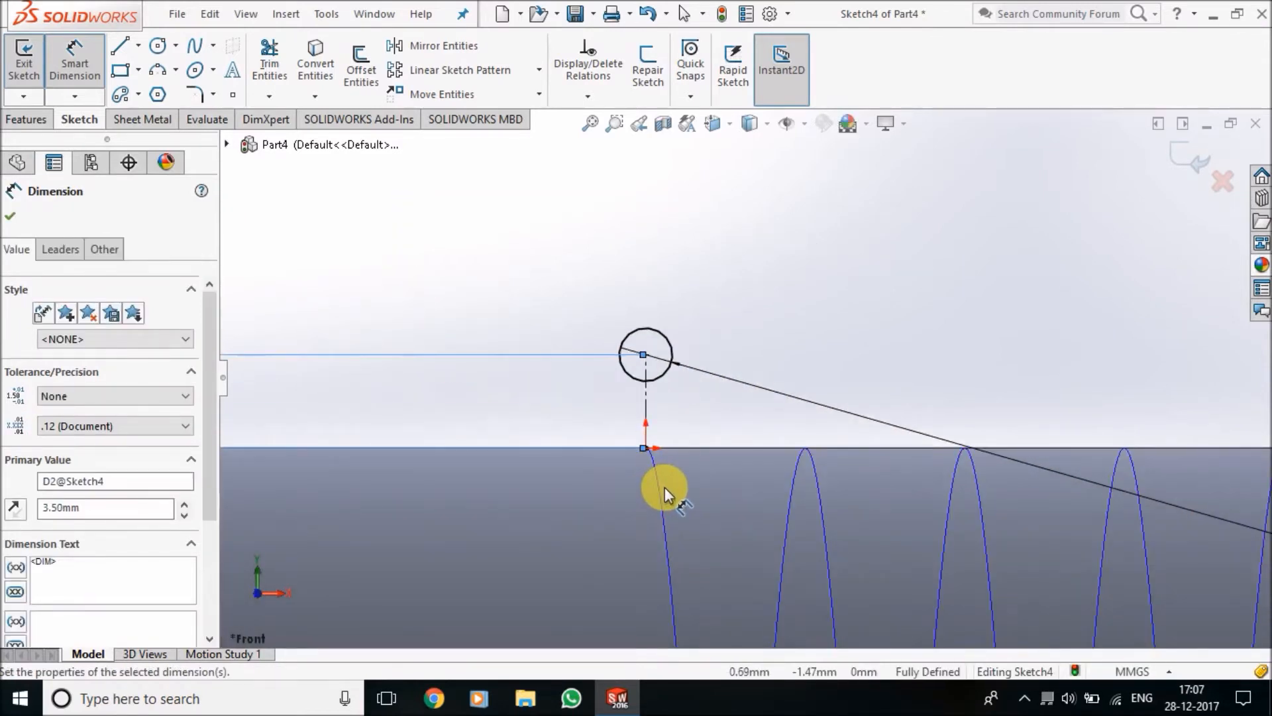
{"action": "scroll", "coordinate": [656, 494], "scroll_direction": "down", "scroll_amount": 1}
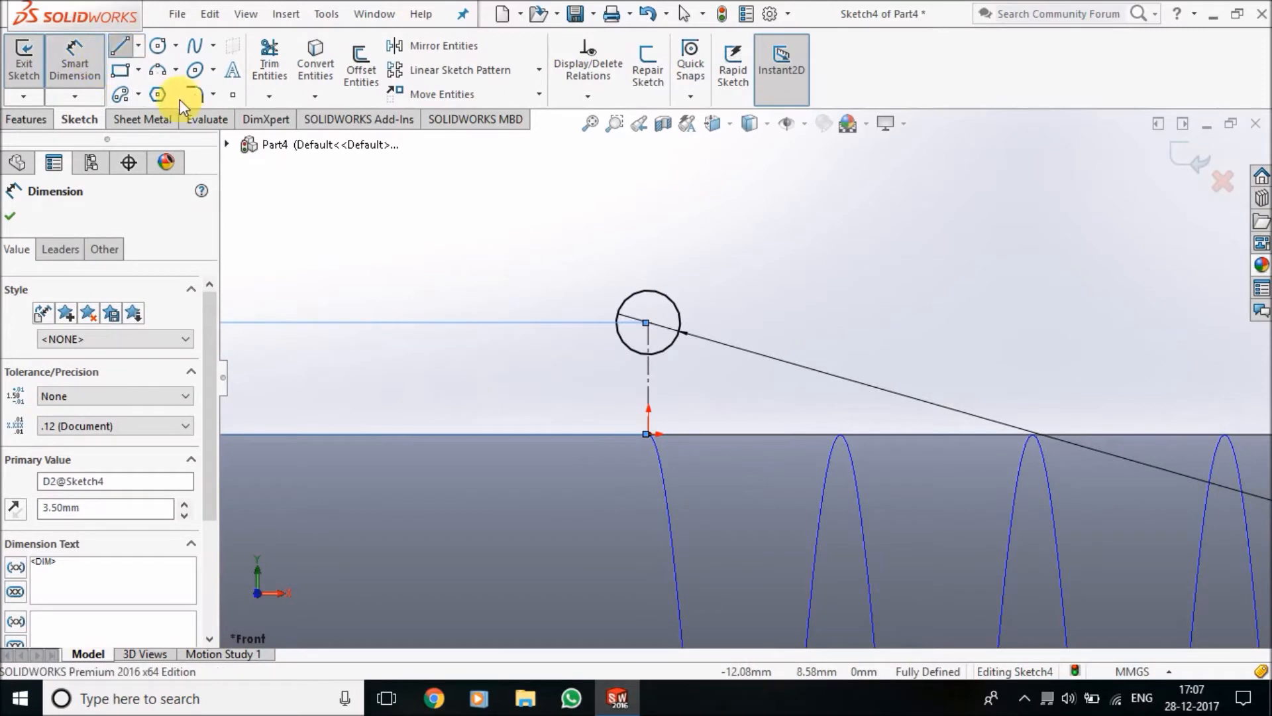
{"action": "left_click", "coordinate": [119, 45]}
{"action": "left_click", "coordinate": [648, 323]}
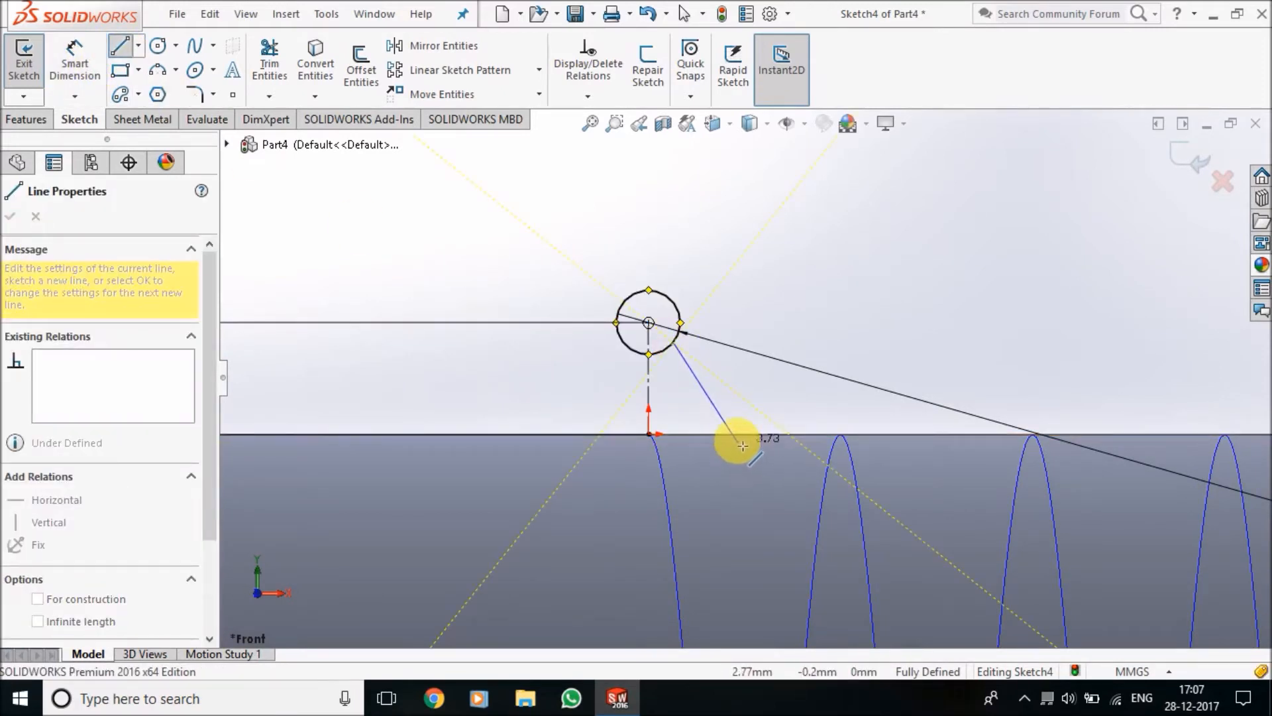
{"action": "double_click", "coordinate": [736, 434]}
{"action": "key", "text": "Escape"}
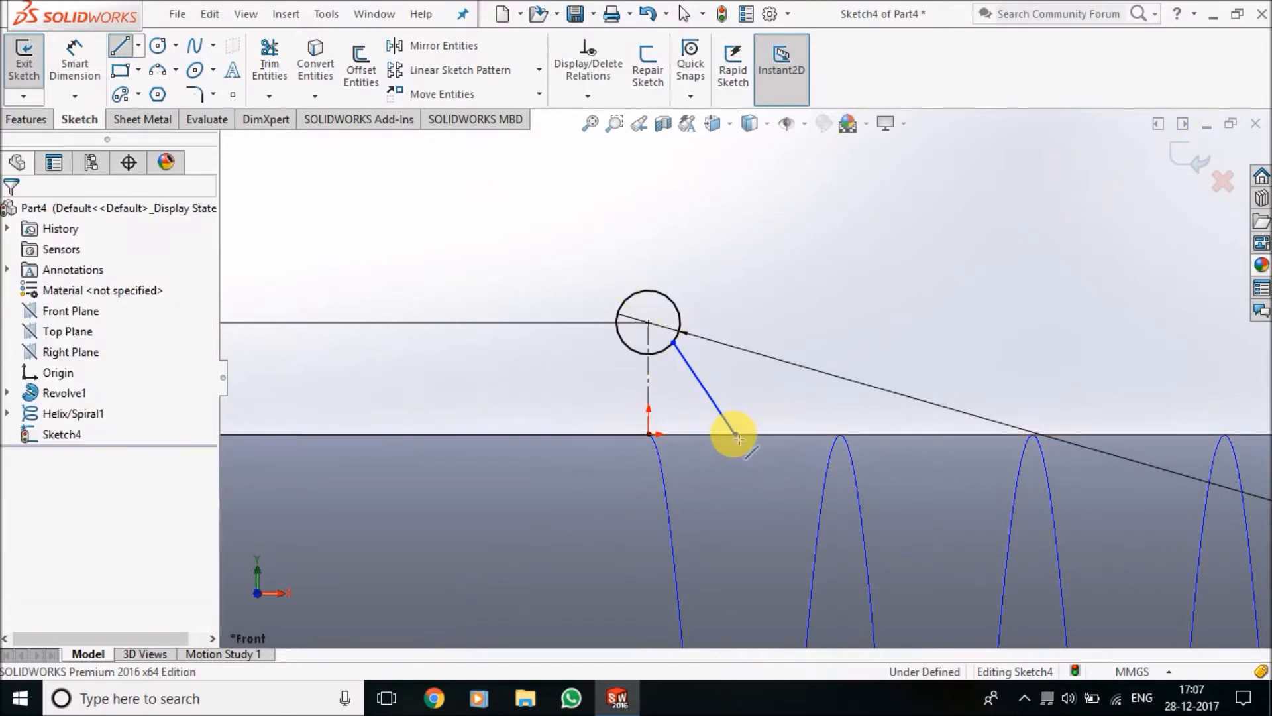
Add a Tangent relation between the circle and the slanted line
{"action": "left_click", "coordinate": [588, 96]}
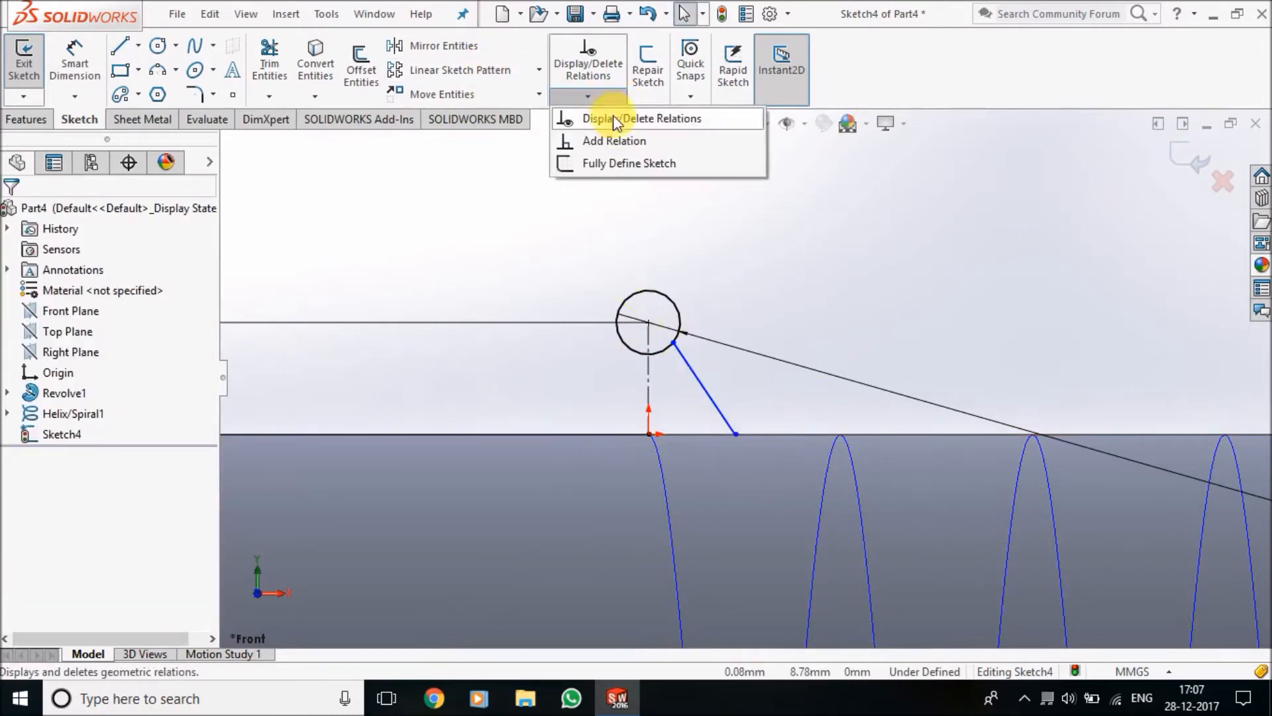
{"action": "left_click", "coordinate": [626, 138]}
{"action": "left_click", "coordinate": [677, 334]}
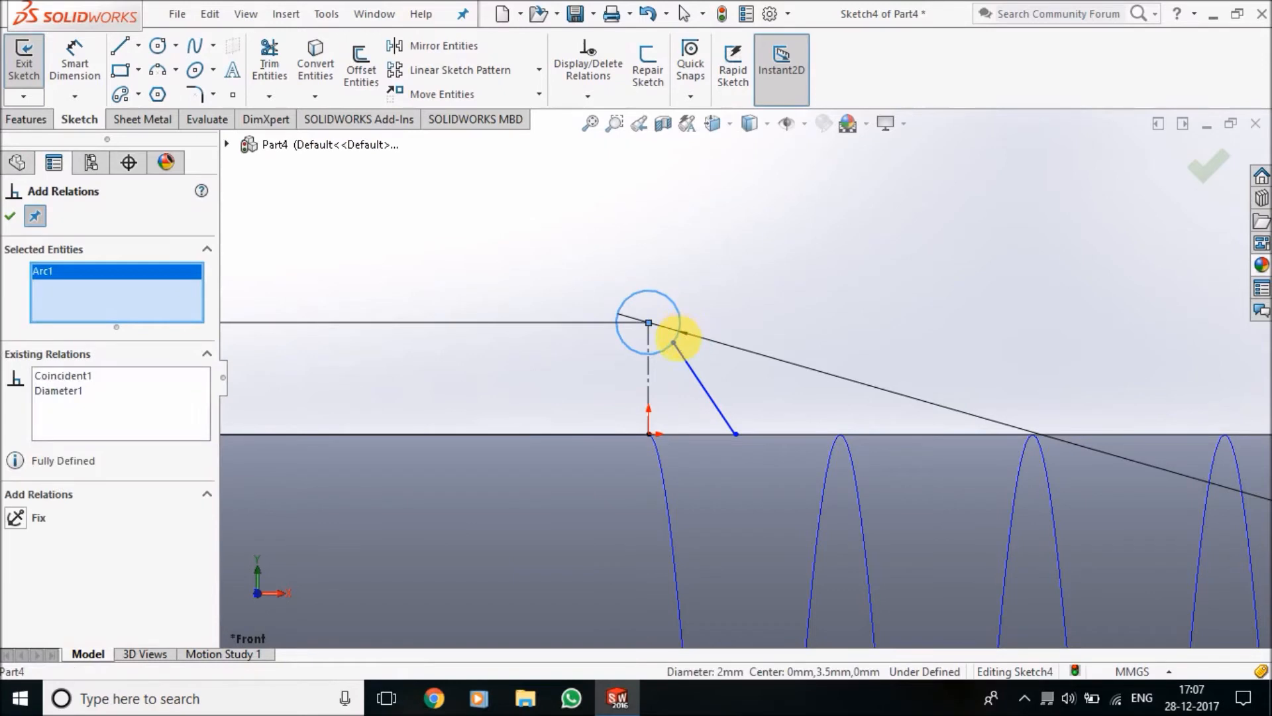
{"action": "left_click", "coordinate": [681, 354]}
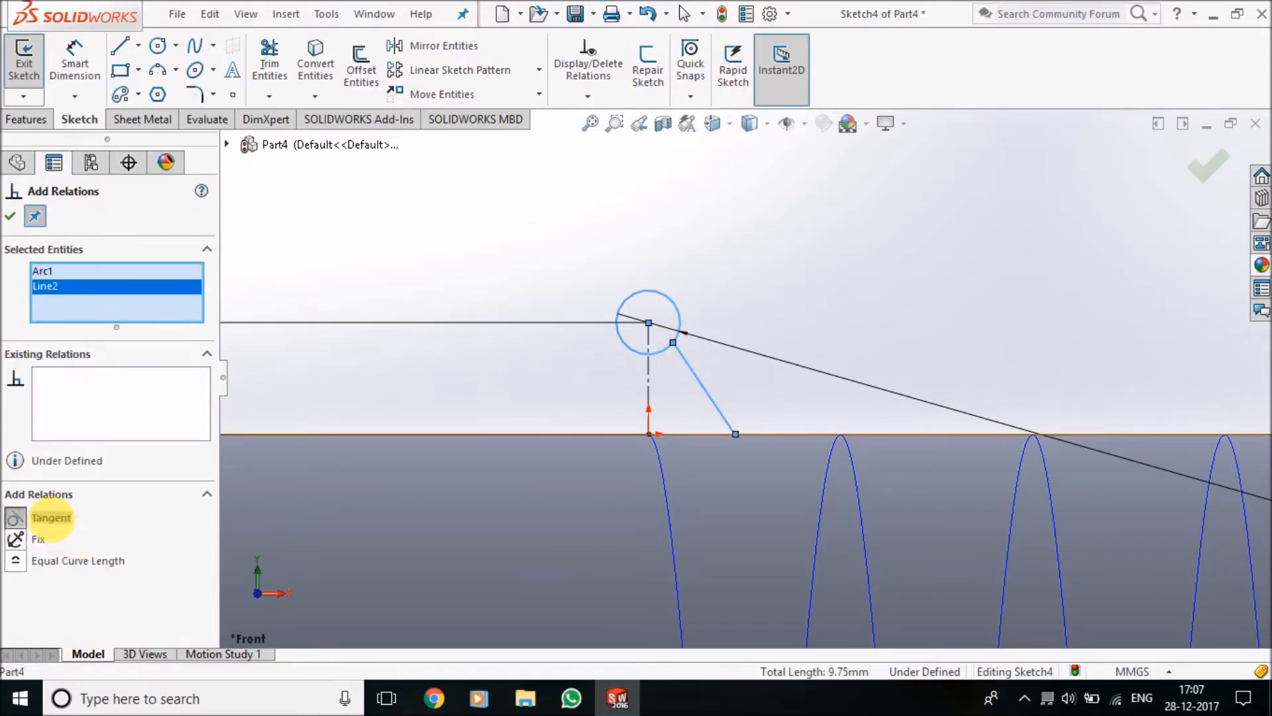
{"action": "left_click", "coordinate": [51, 518]}
{"action": "left_click", "coordinate": [14, 217]}
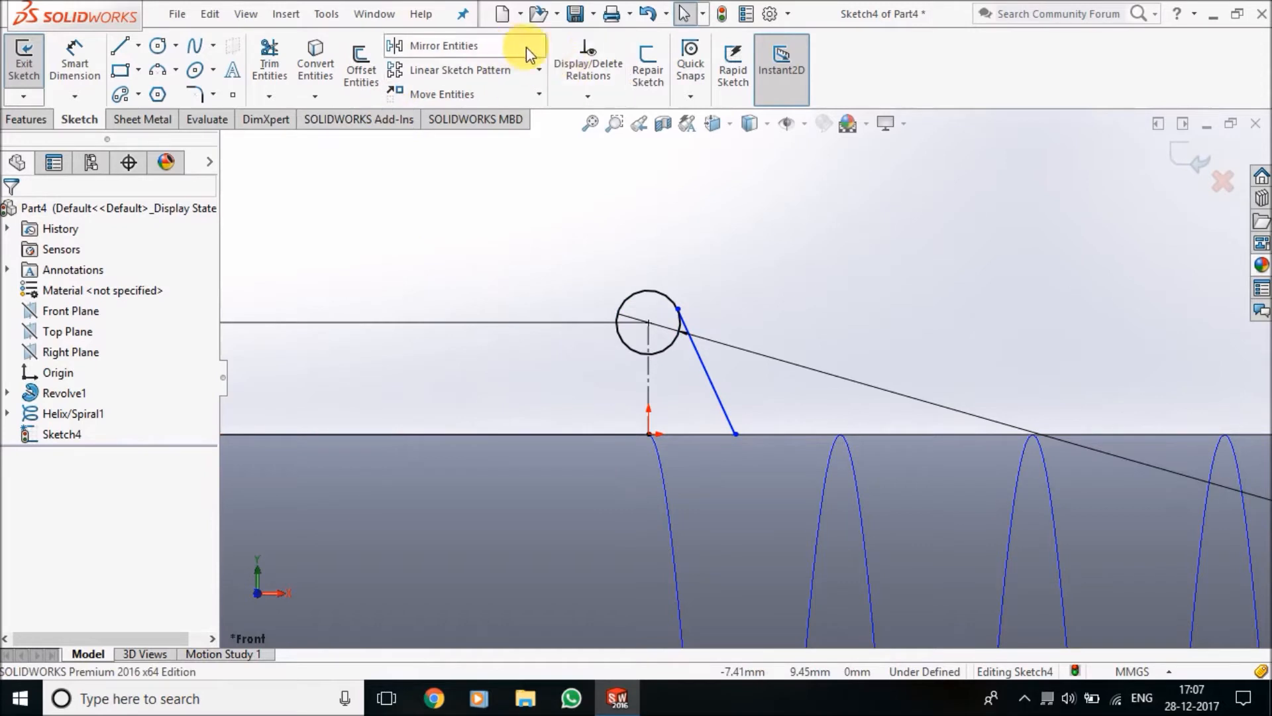
Mirror the slanted line about the vertical centerline, keeping the original
{"action": "left_click", "coordinate": [499, 56]}
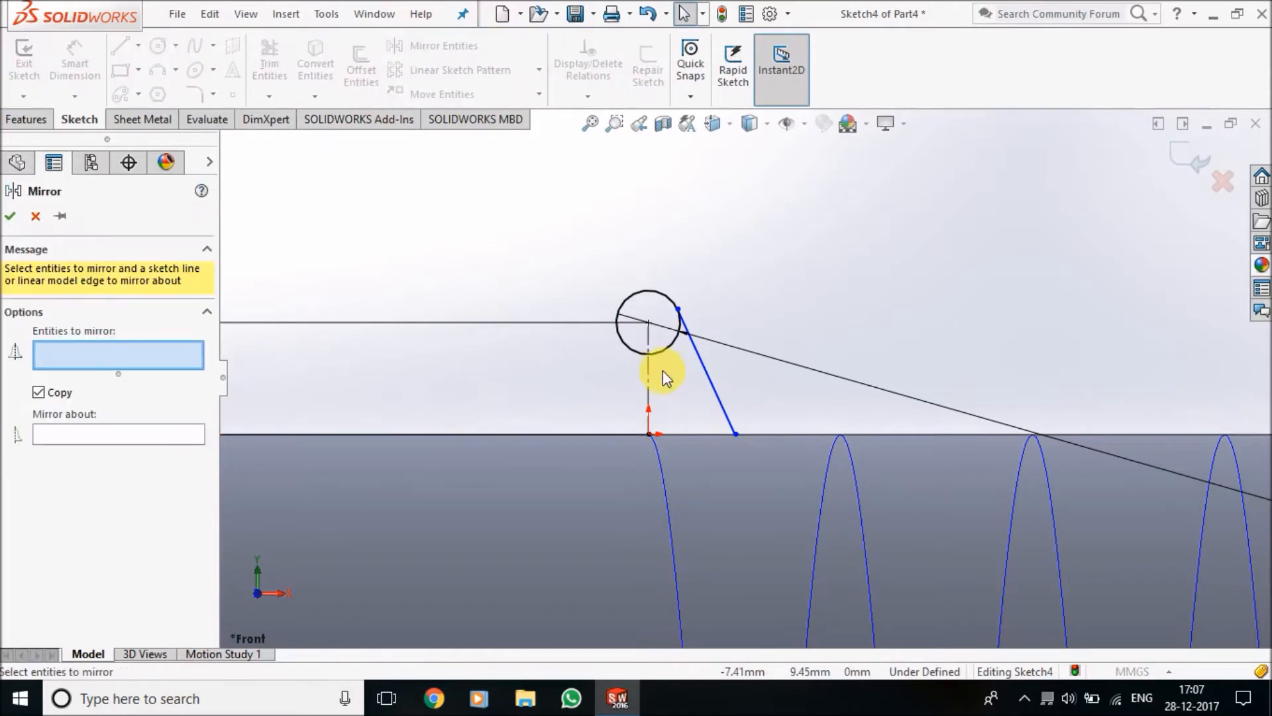
{"action": "left_click", "coordinate": [704, 365]}
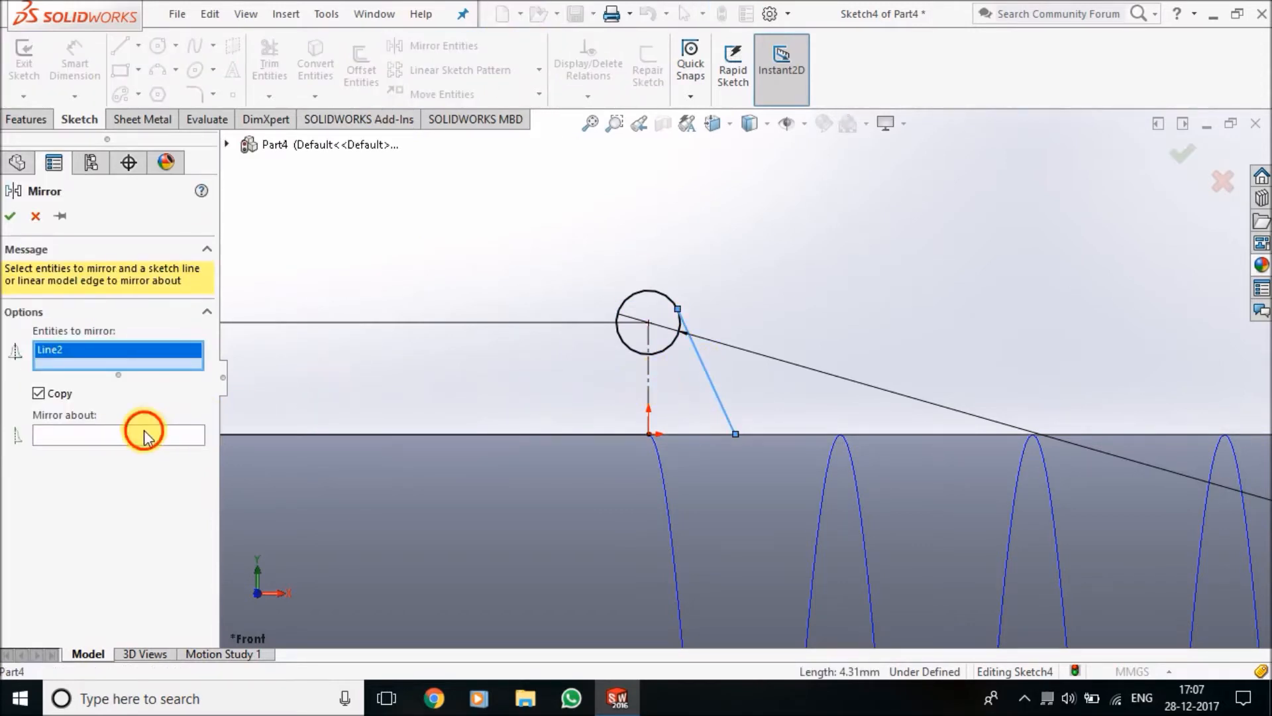
{"action": "left_click", "coordinate": [142, 434]}
{"action": "left_click", "coordinate": [650, 384]}
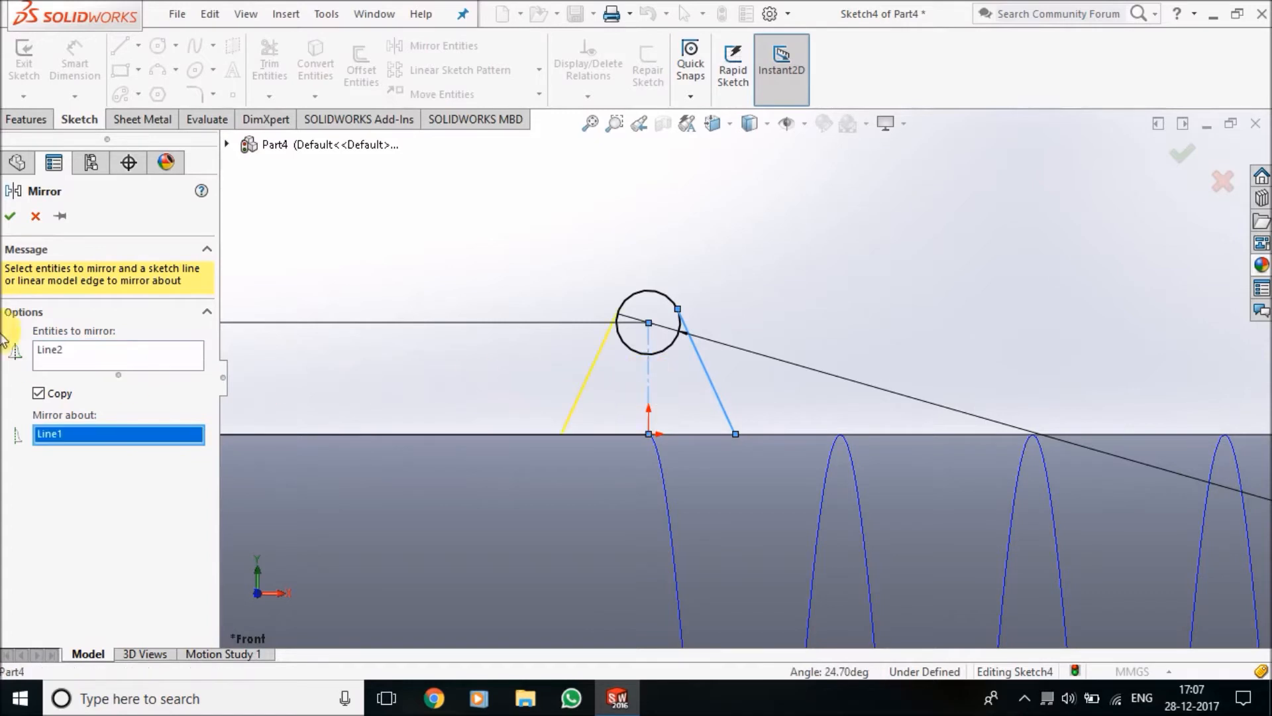
{"action": "left_click", "coordinate": [11, 217]}
Trim away the circle's lower arc between the two slanted lines with Trim to closest
{"action": "left_click", "coordinate": [75, 66]}
{"action": "left_click", "coordinate": [274, 75]}
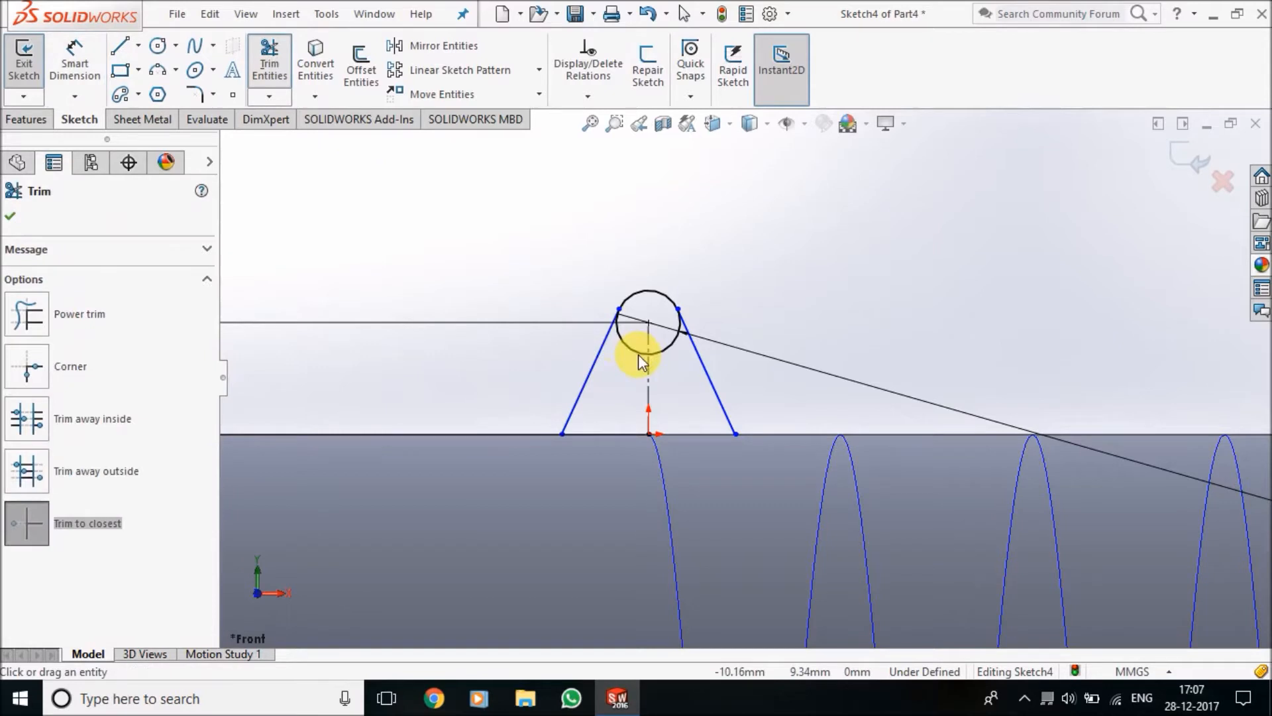
{"action": "left_click", "coordinate": [648, 354]}
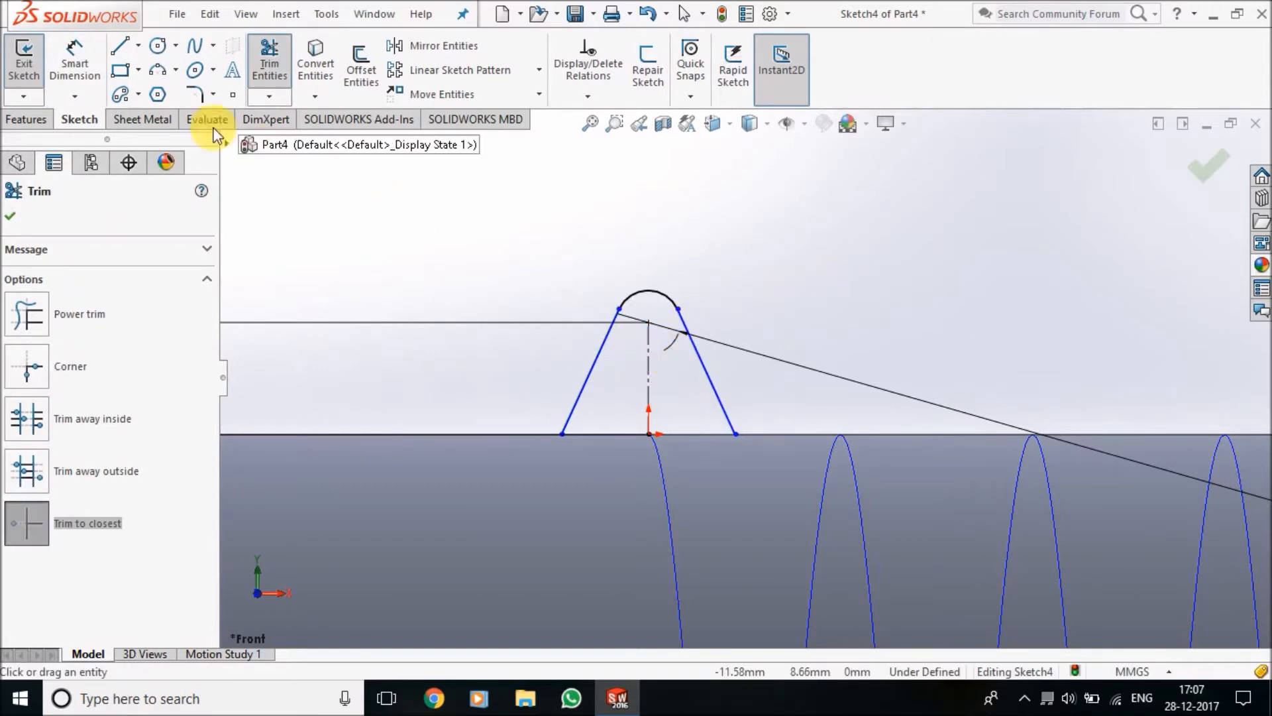
Close the profile with three lines forming a base about 5.4 mm wide and 2.2 mm deep below the slanted sides
{"action": "scroll", "coordinate": [630, 447], "scroll_direction": "up", "scroll_amount": 2}
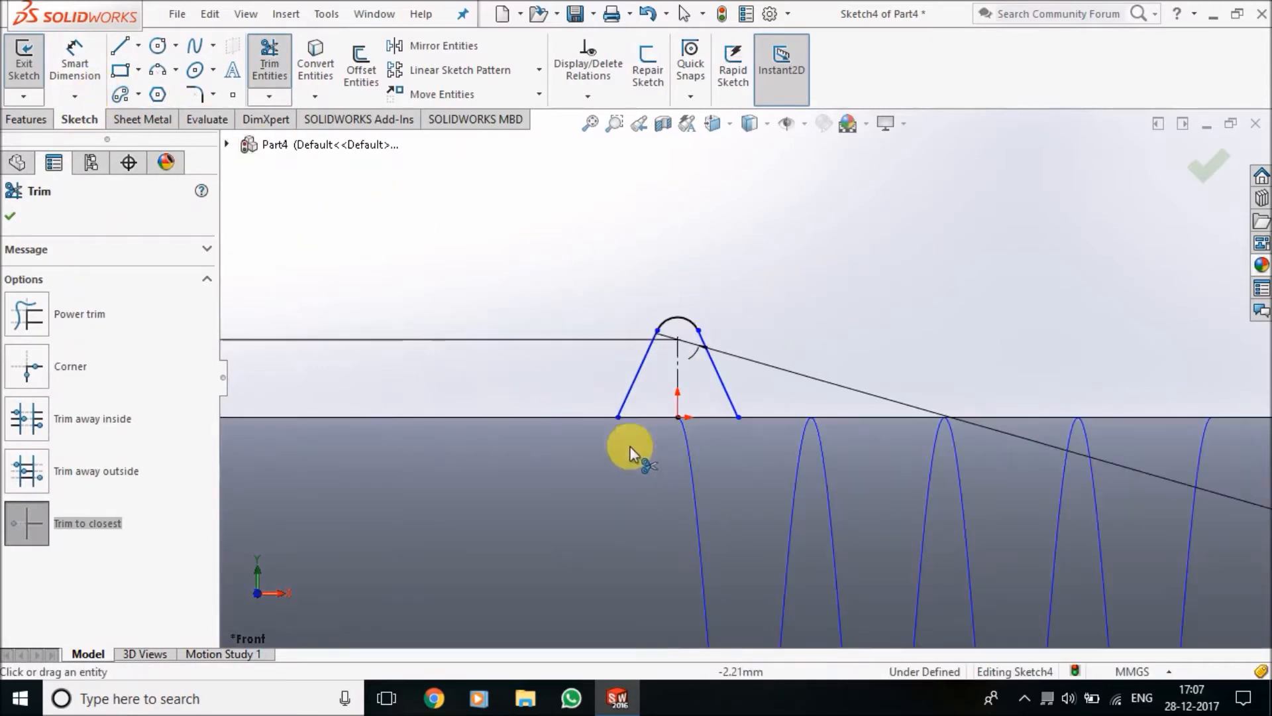
{"action": "left_click", "coordinate": [120, 46]}
{"action": "mouse_move", "coordinate": [619, 418]}
{"action": "left_mouse_down"}
{"action": "mouse_move", "coordinate": [616, 477]}
{"action": "mouse_move", "coordinate": [618, 464]}
{"action": "left_mouse_up"}
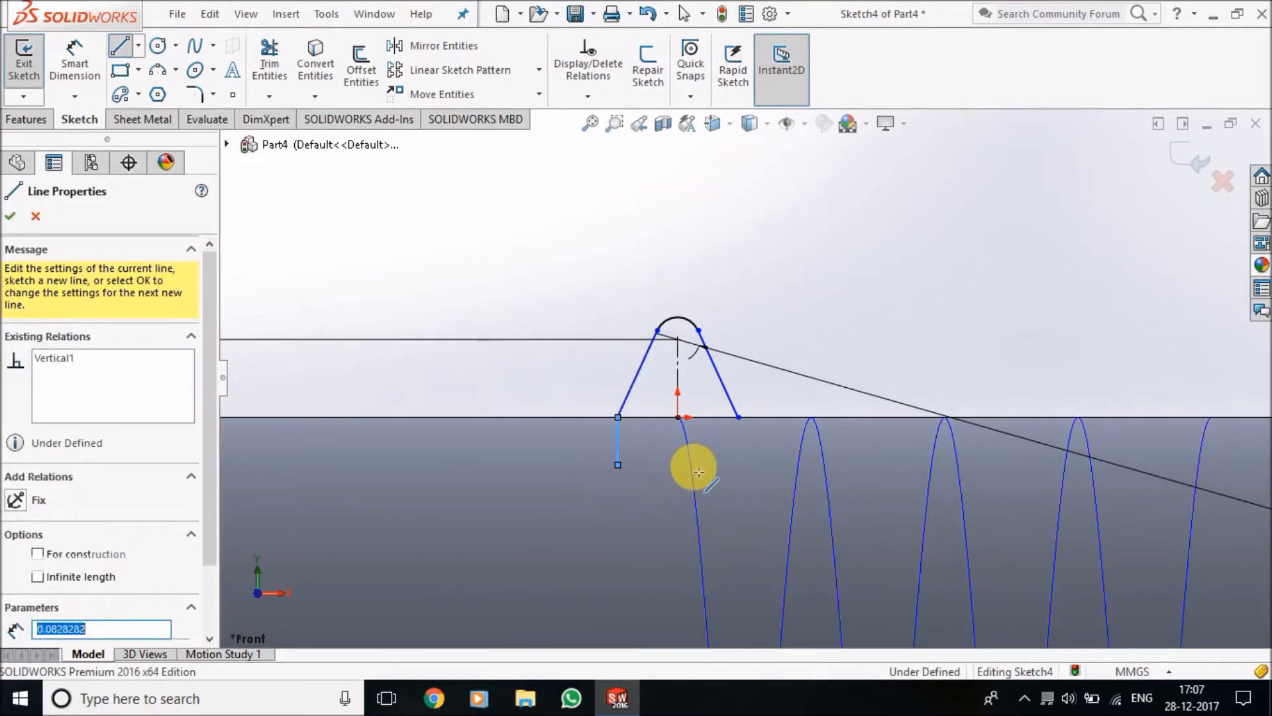
{"action": "left_click", "coordinate": [738, 465]}
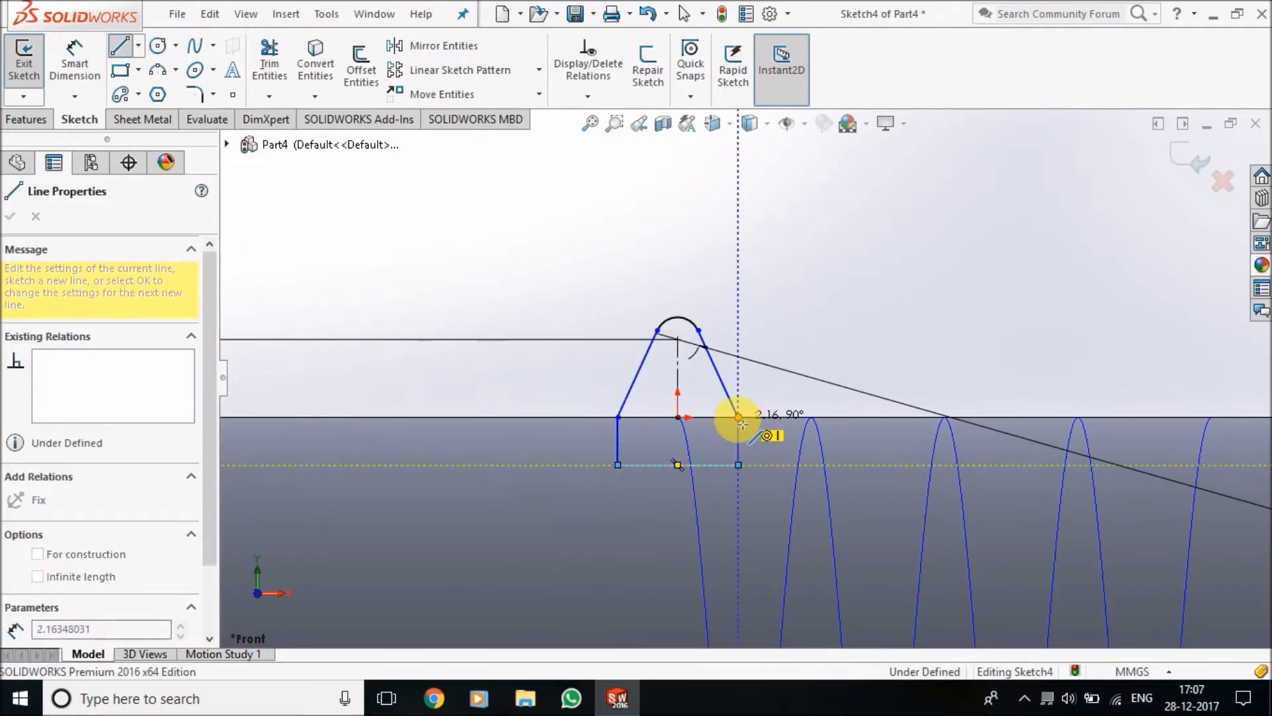
{"action": "left_click", "coordinate": [738, 417]}
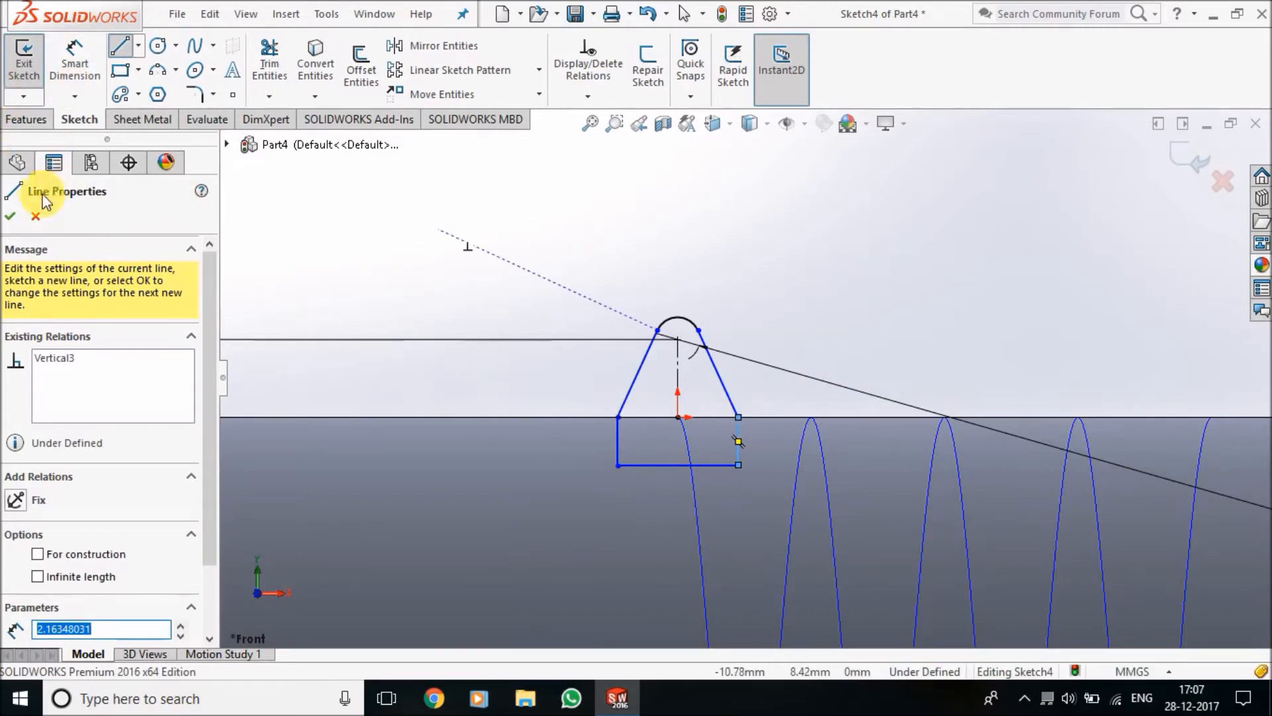
{"action": "left_click", "coordinate": [10, 216]}
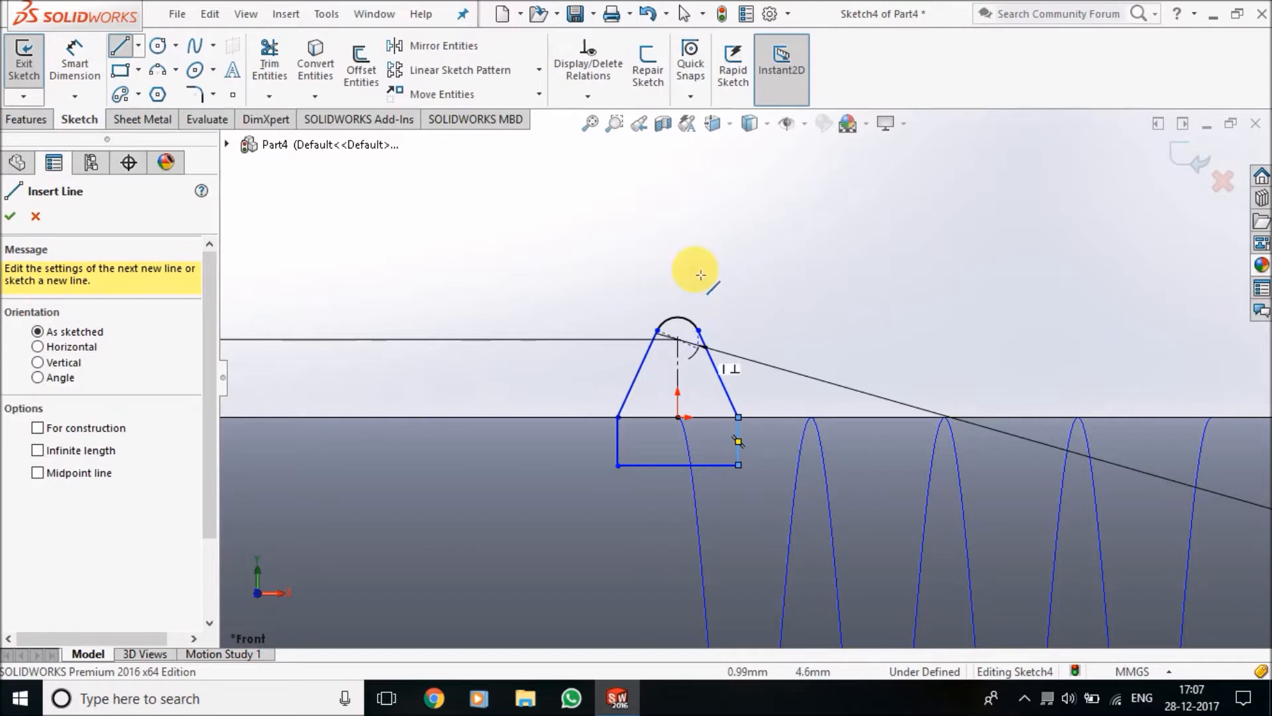
Add a Symmetric relation between the base's two vertical sides about the centerline
{"action": "left_click", "coordinate": [604, 98]}
{"action": "left_click", "coordinate": [633, 141]}
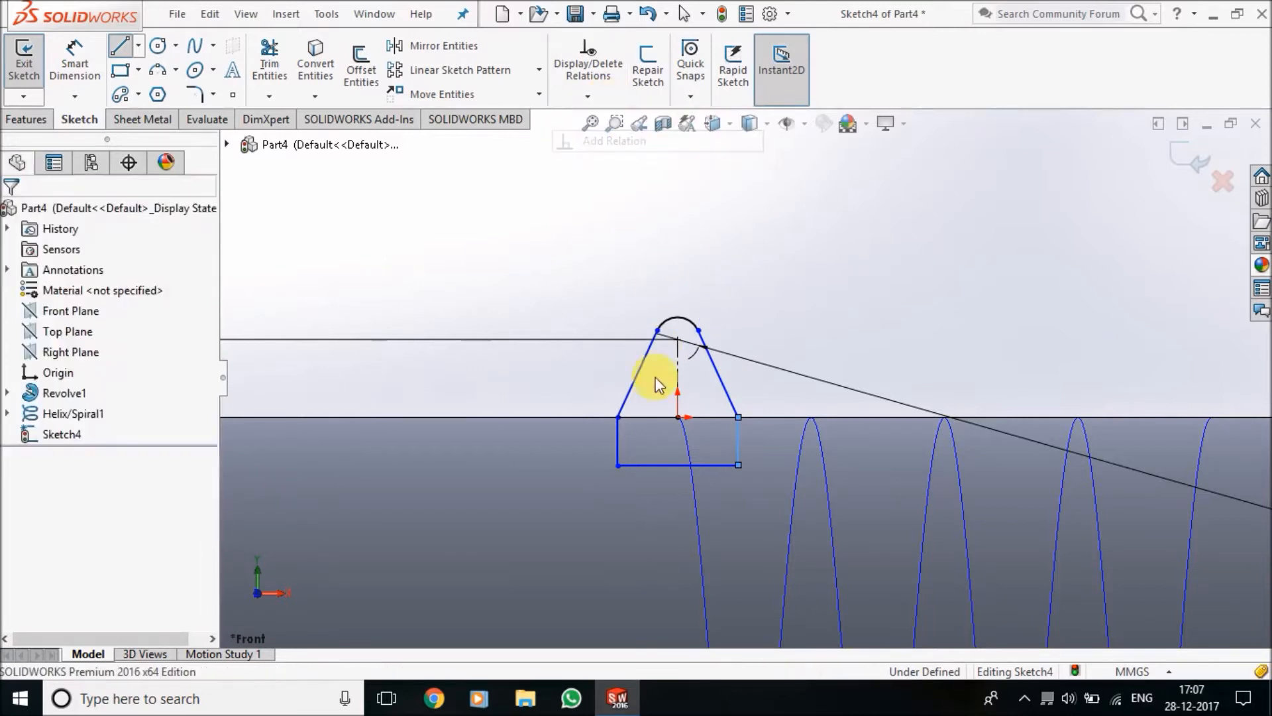
{"action": "left_click", "coordinate": [617, 441]}
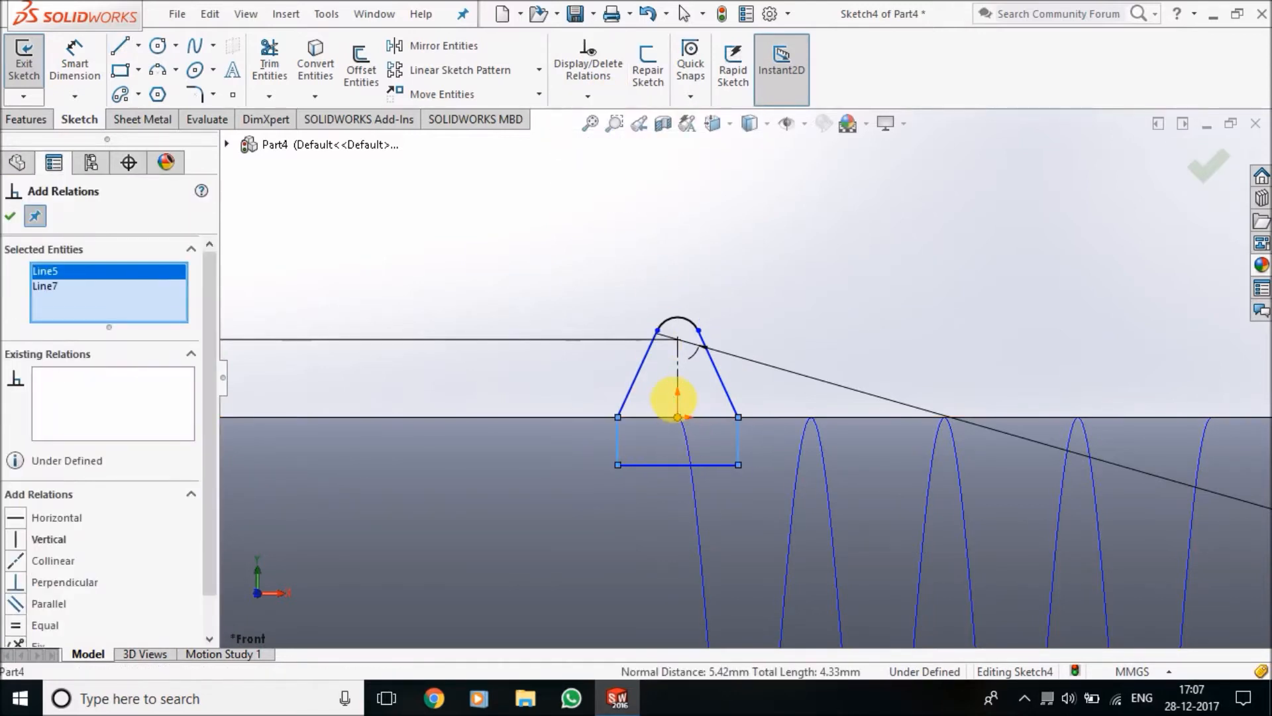
{"action": "left_click", "coordinate": [653, 417]}
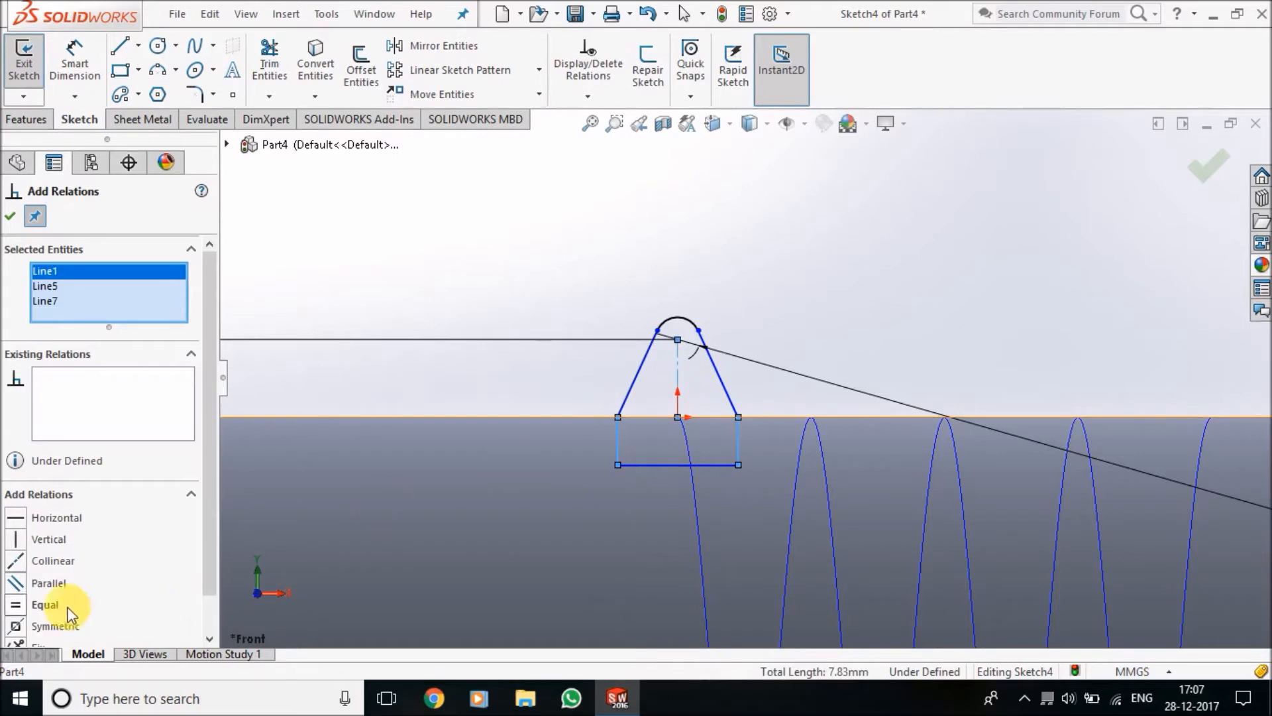
{"action": "left_click", "coordinate": [12, 218]}
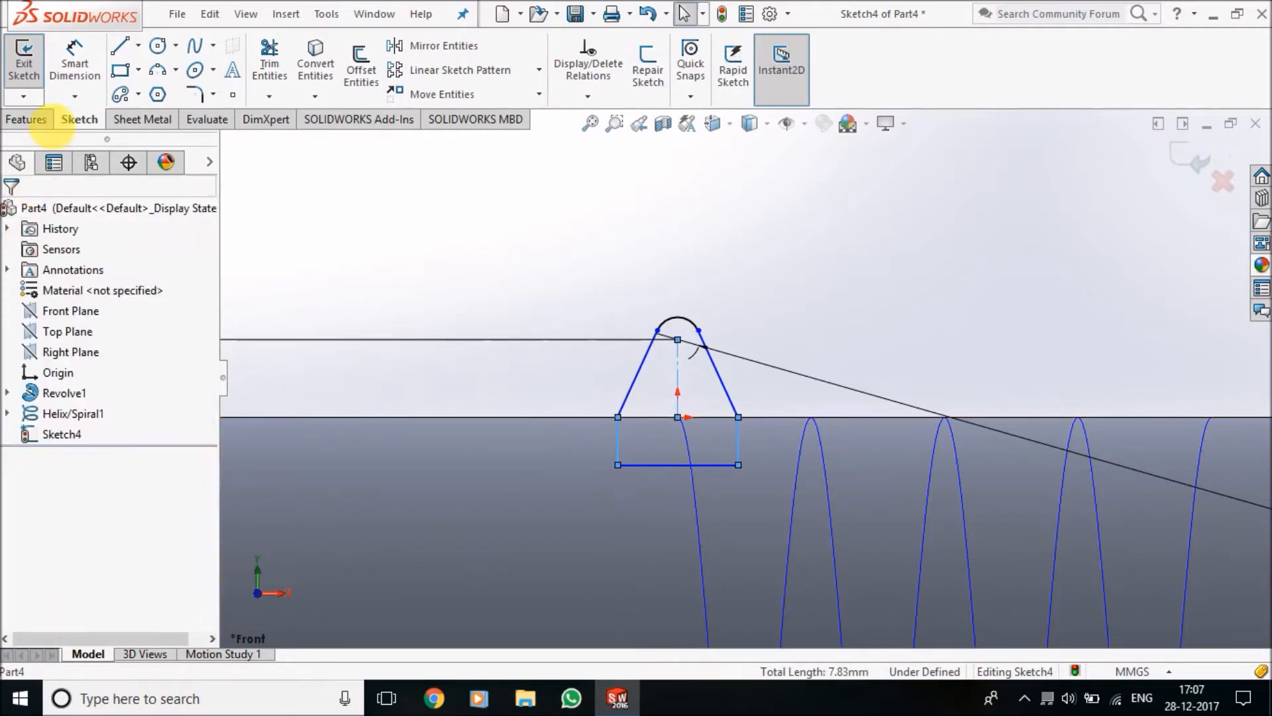
Dimension the width of the profile's horizontal bottom line as 3.80 mm
{"action": "left_click", "coordinate": [75, 63]}
{"action": "left_click", "coordinate": [697, 464]}
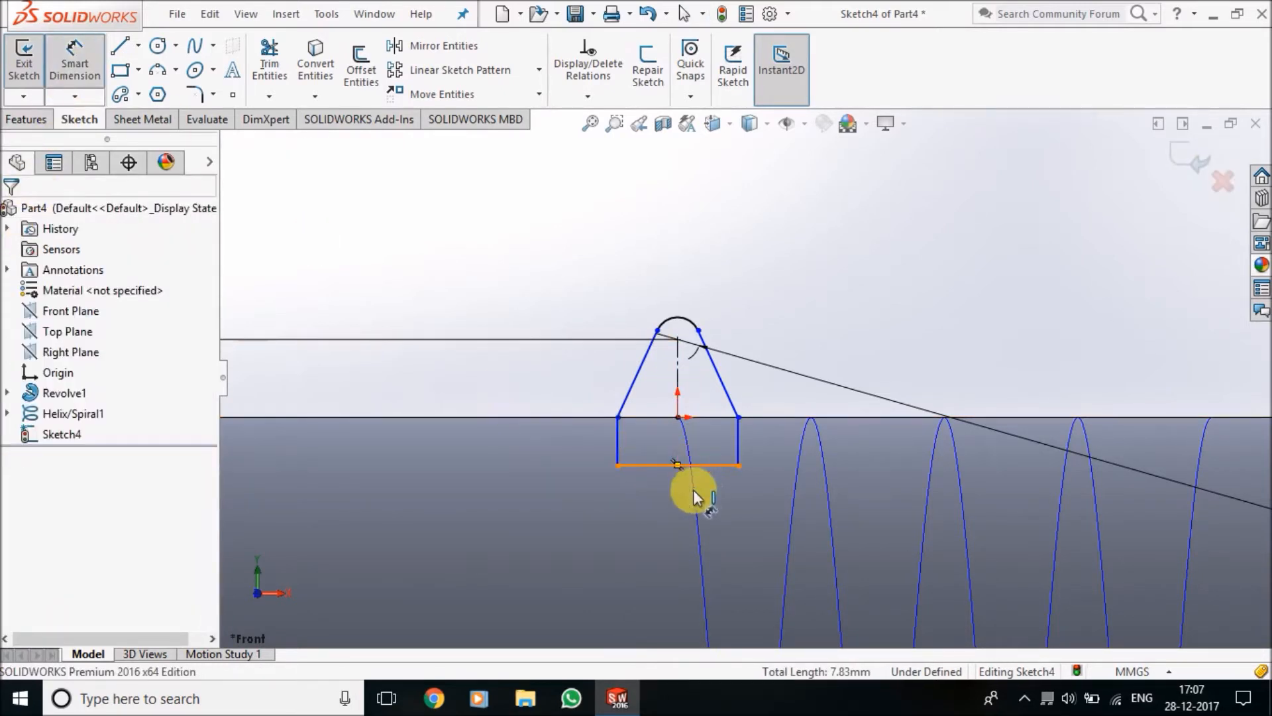
{"action": "left_click", "coordinate": [661, 522]}
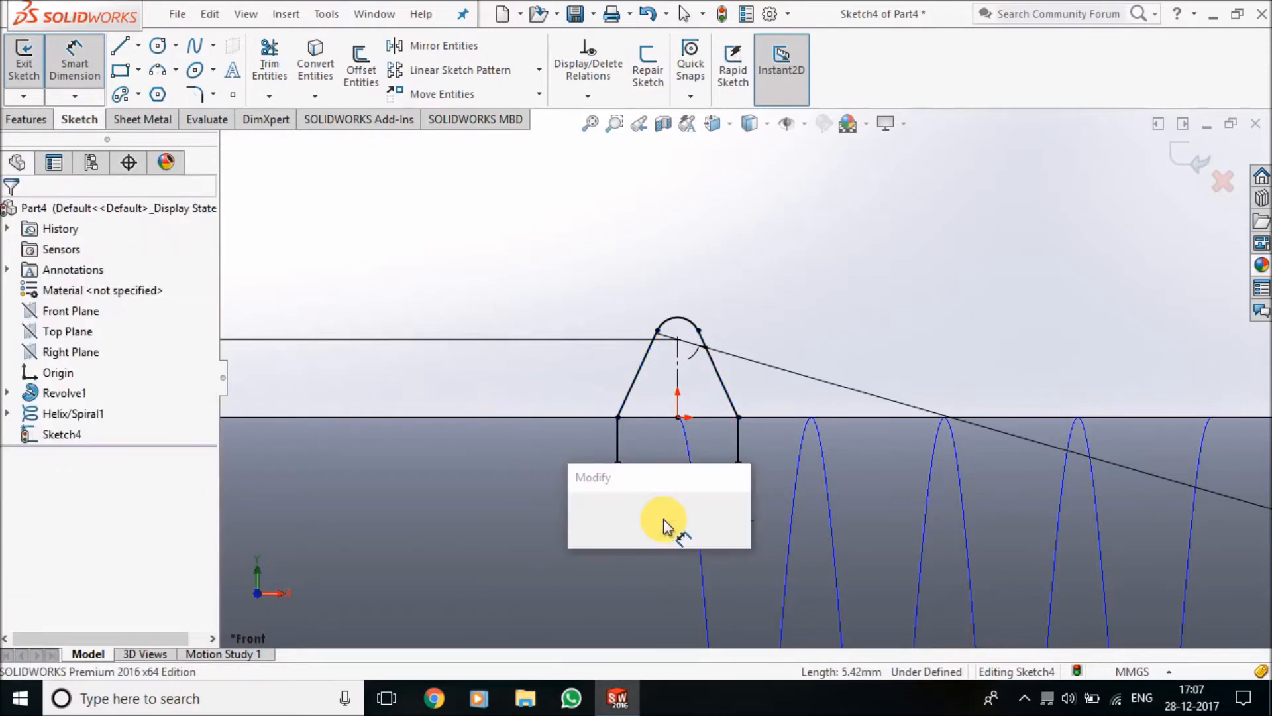
{"action": "key", "text": "Return"}
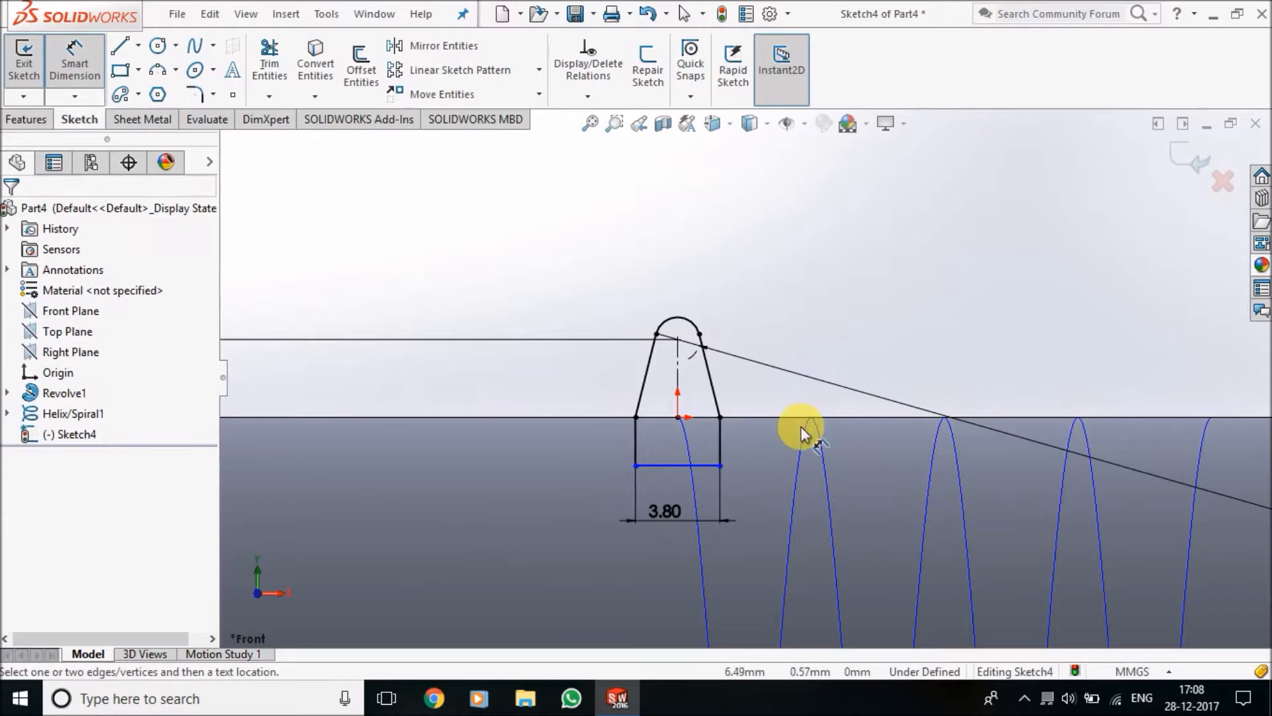
Dimension the base's right vertical side as 1 mm
{"action": "scroll", "coordinate": [734, 437], "scroll_direction": "down", "scroll_amount": 5}
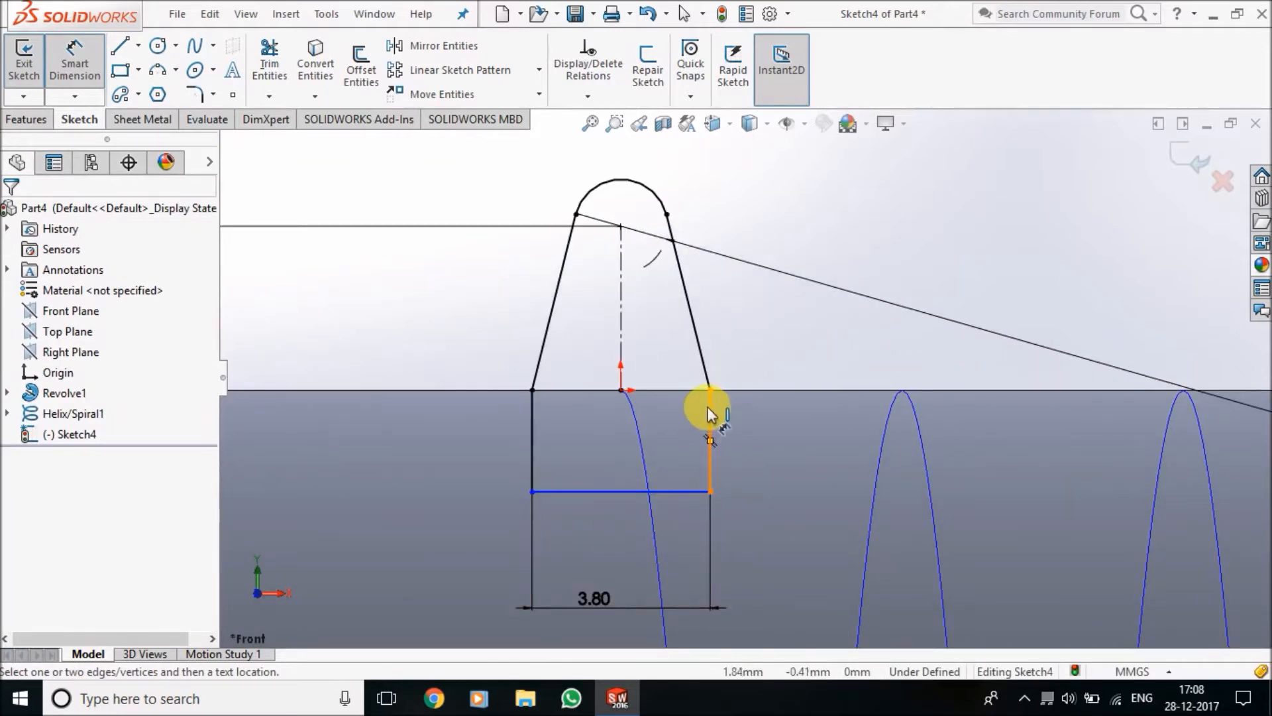
{"action": "left_click", "coordinate": [710, 426]}
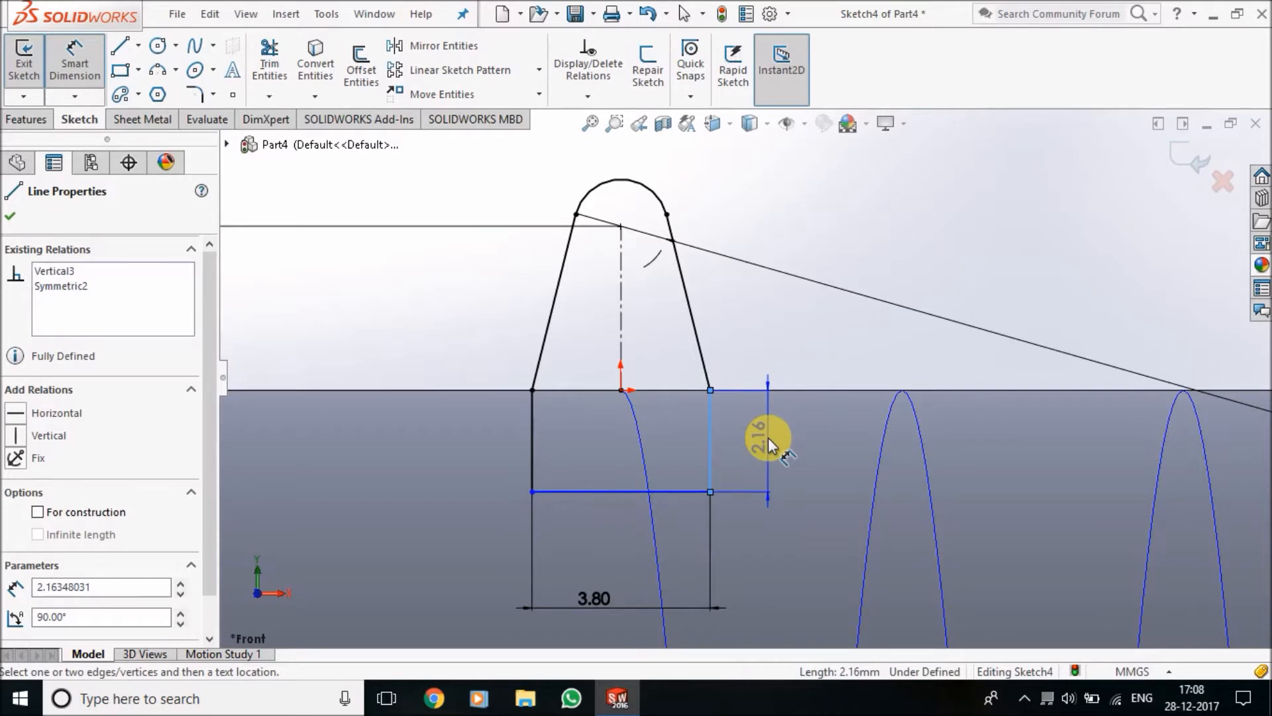
{"action": "left_click", "coordinate": [769, 437]}
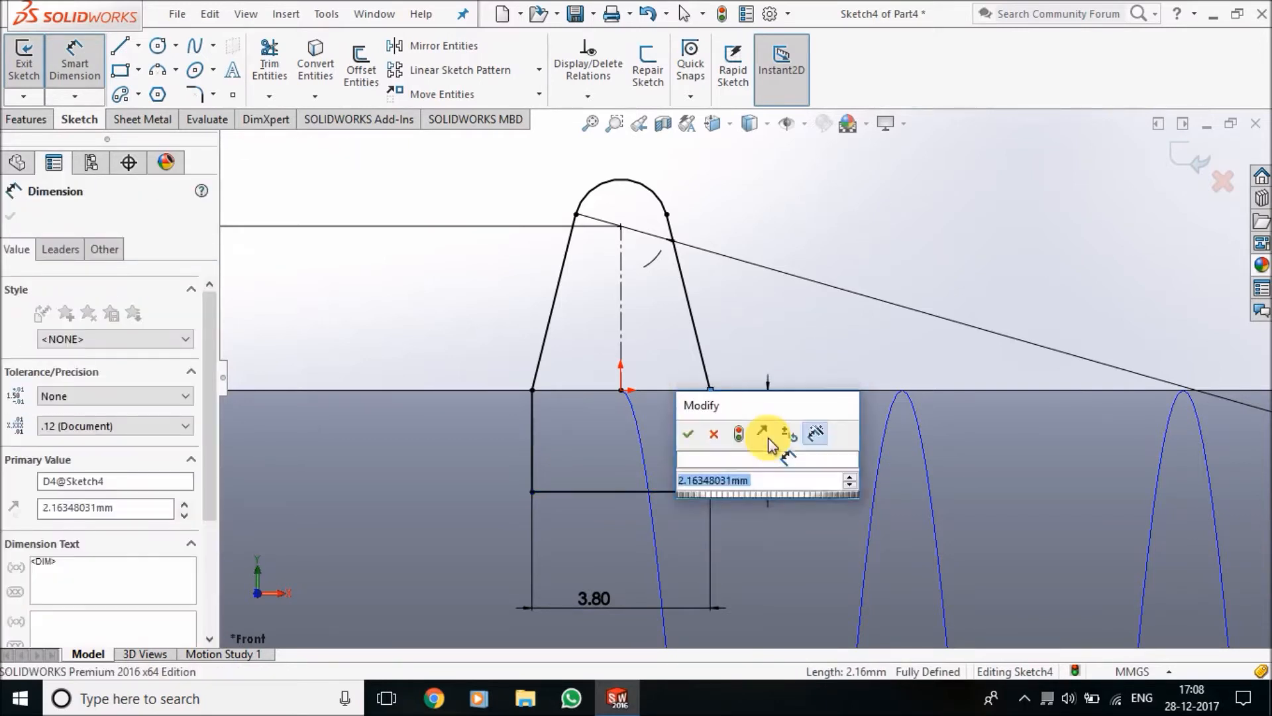
{"action": "type", "text": "1"}
{"action": "key", "text": "Return"}
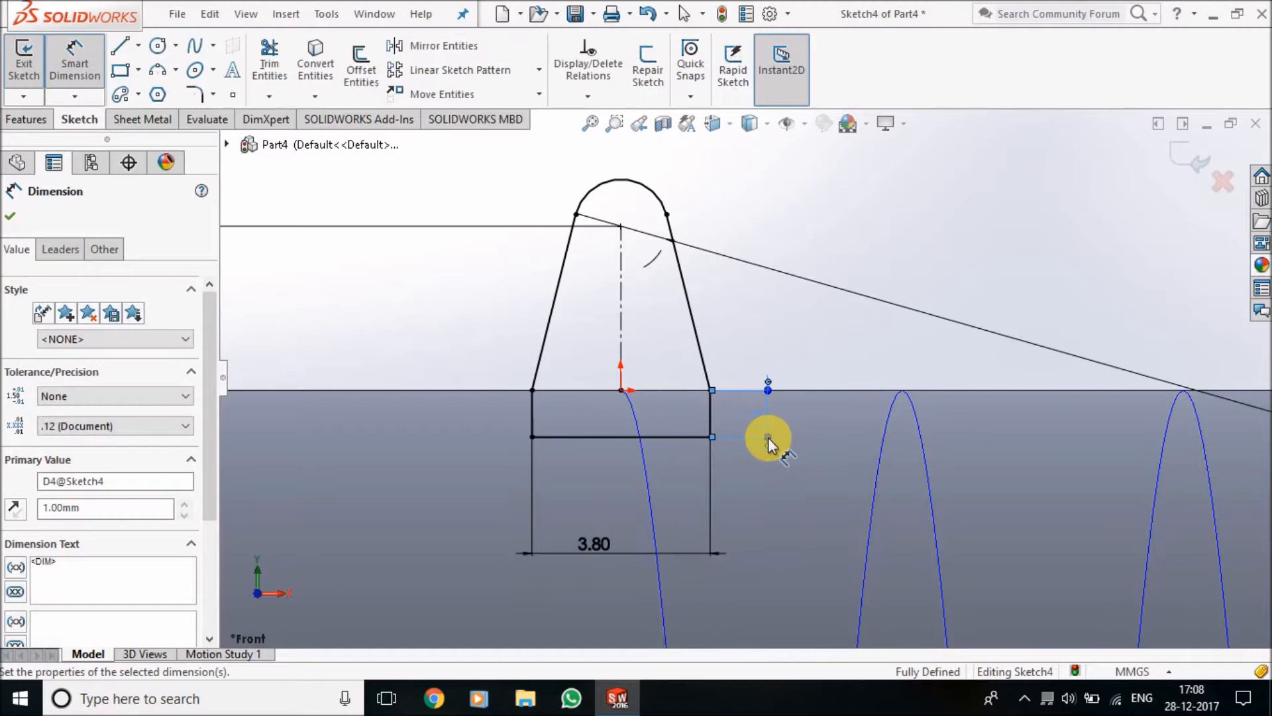
Exit the finished profile sketch and create a Swept Boss of the tapered profile along the helix
{"action": "left_click", "coordinate": [11, 216]}
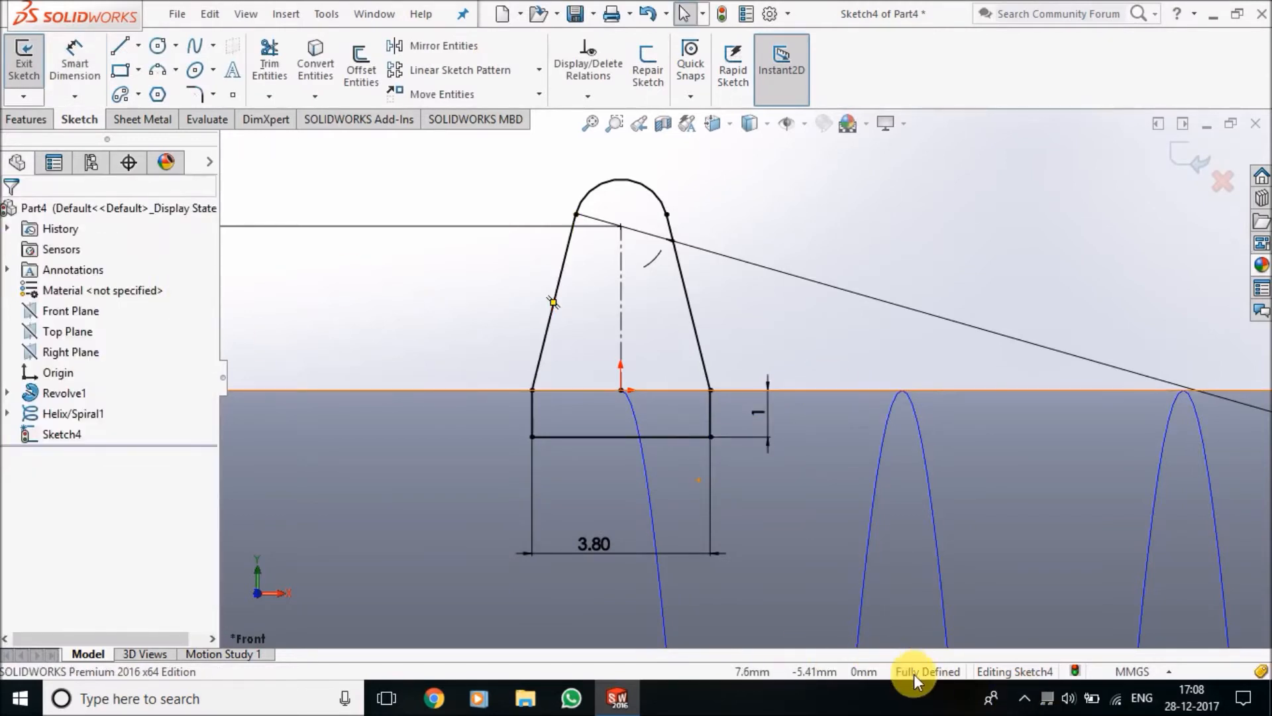
{"action": "left_click", "coordinate": [40, 78]}
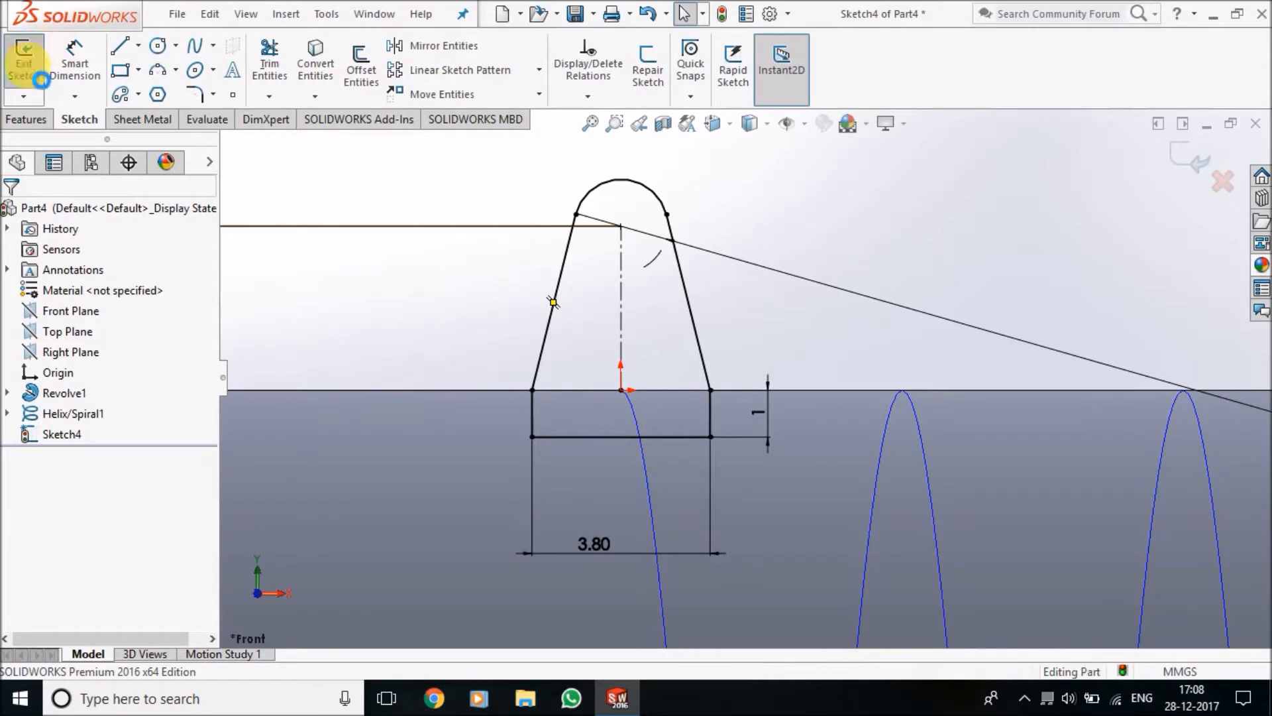
{"action": "left_click", "coordinate": [43, 122]}
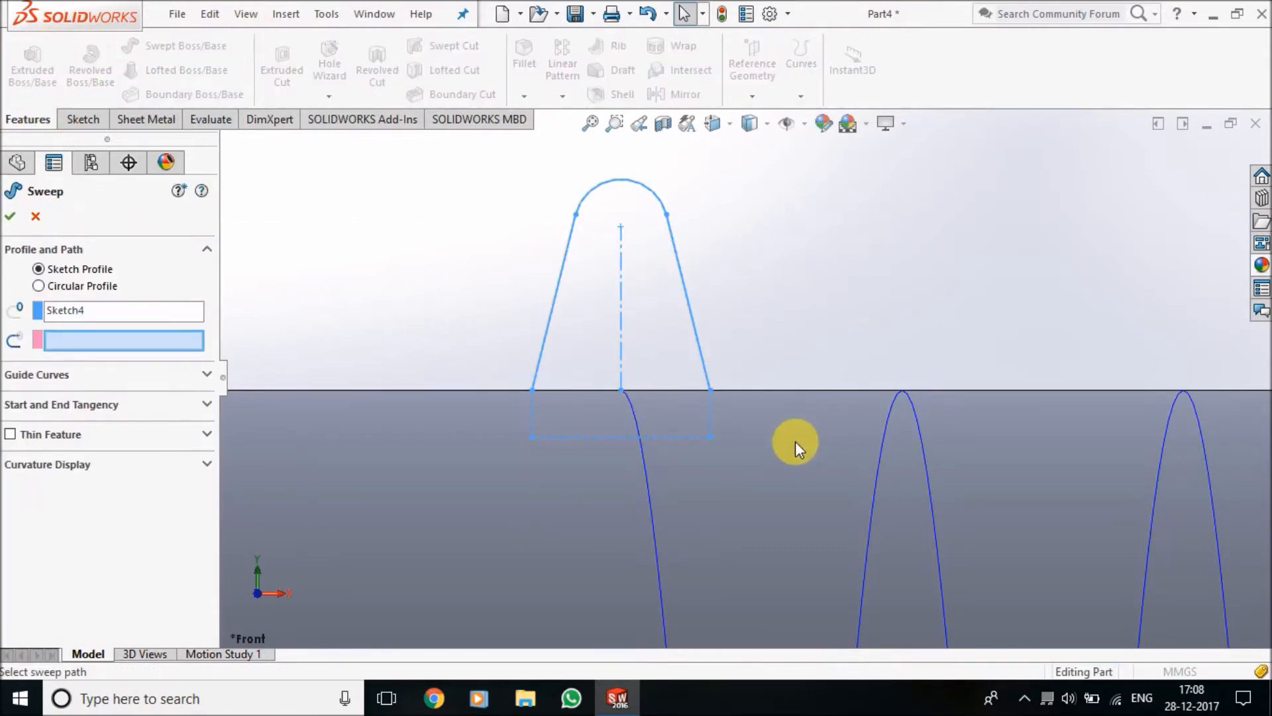
{"action": "scroll", "coordinate": [794, 441], "scroll_direction": "up", "scroll_amount": 5}
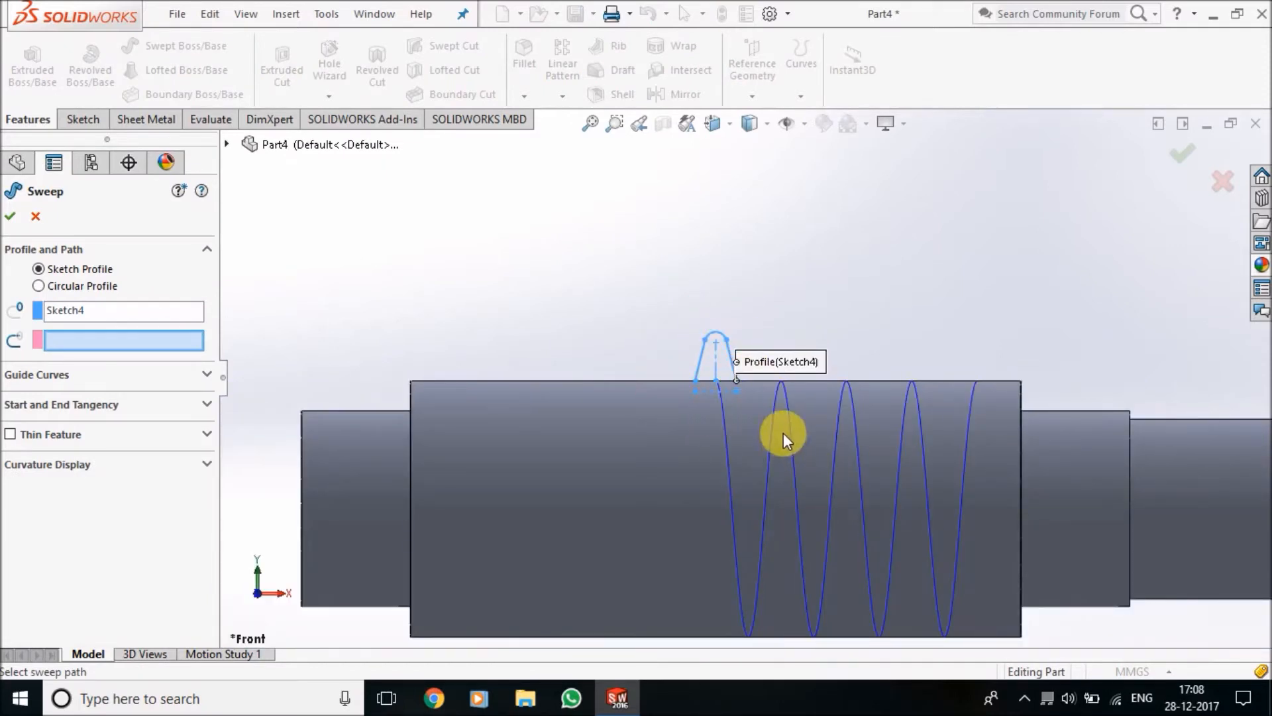
{"action": "left_click", "coordinate": [770, 417]}
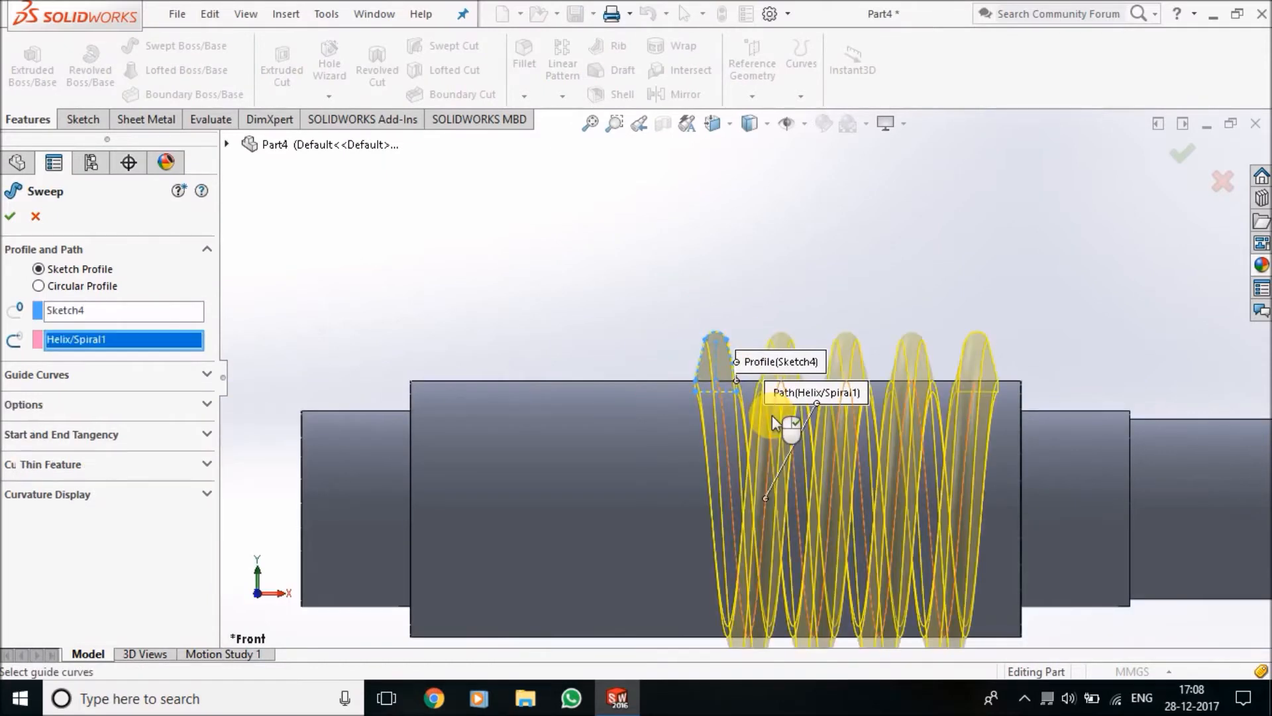
{"action": "scroll", "coordinate": [962, 543], "scroll_direction": "up", "scroll_amount": 3}
{"action": "middle_click_drag", "start_coordinate": [957, 542], "coordinate": [974, 594]}
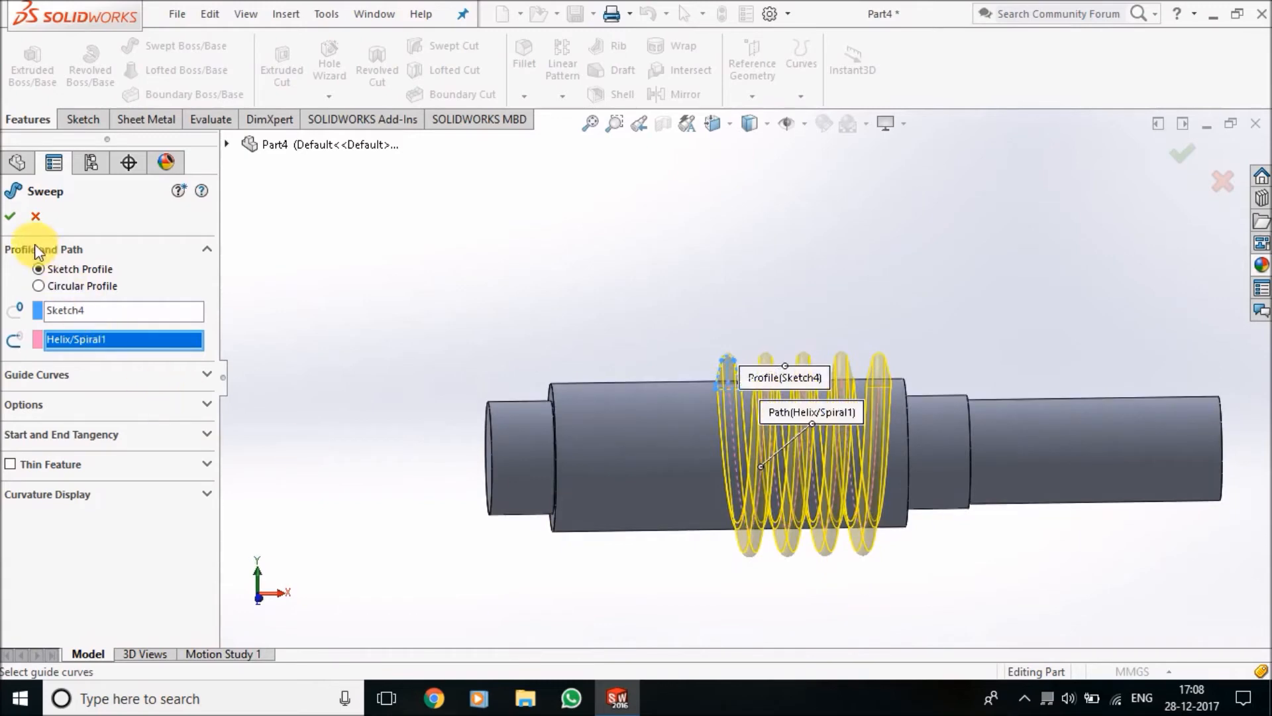
{"action": "left_click", "coordinate": [11, 218]}
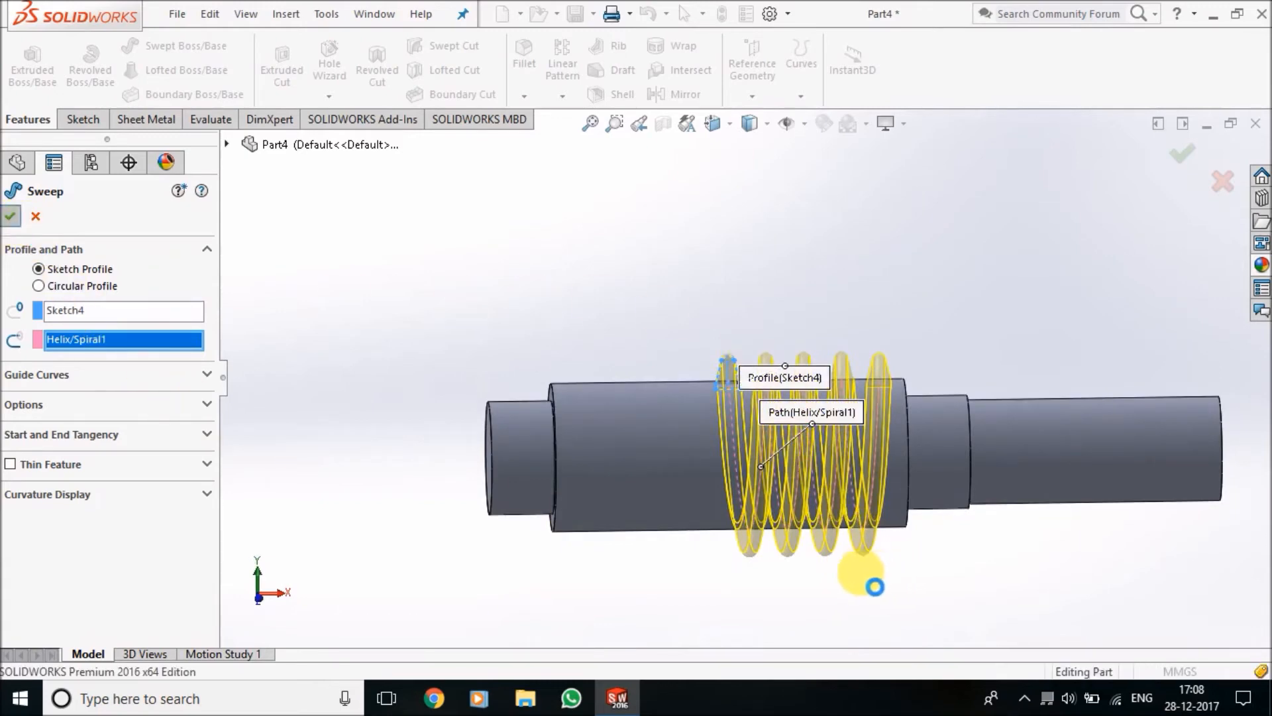
{"action": "left_click", "coordinate": [868, 288]}
Hide the helix curve that runs through the swept thread
{"action": "scroll", "coordinate": [839, 400], "scroll_direction": "down", "scroll_amount": 4}
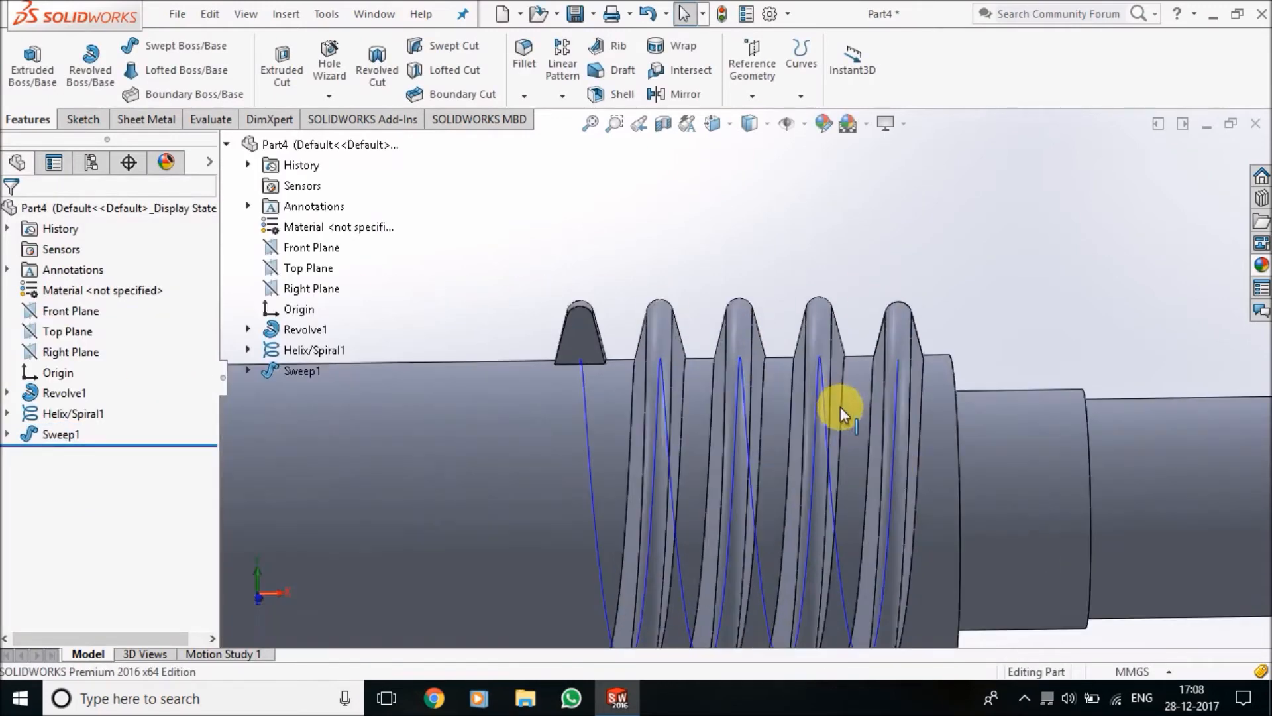
{"action": "right_click", "coordinate": [822, 383]}
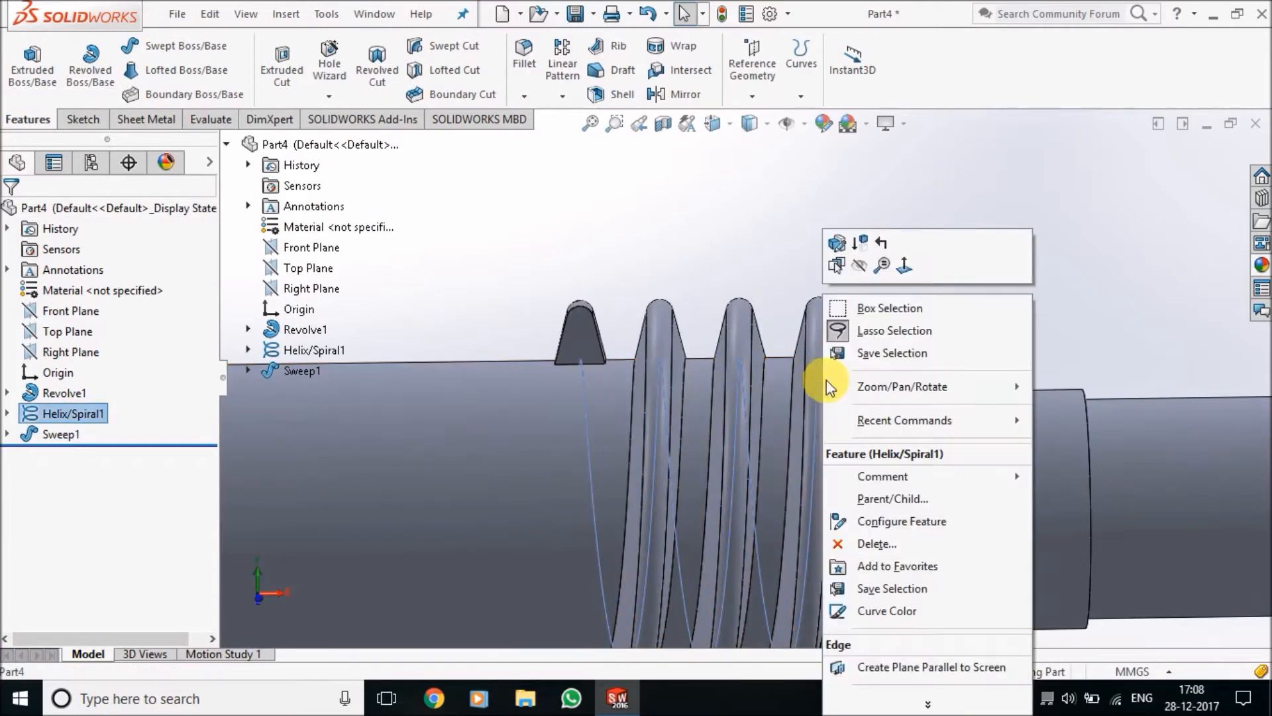
{"action": "left_click", "coordinate": [859, 265]}
{"action": "scroll", "coordinate": [980, 416], "scroll_direction": "up", "scroll_amount": 5}
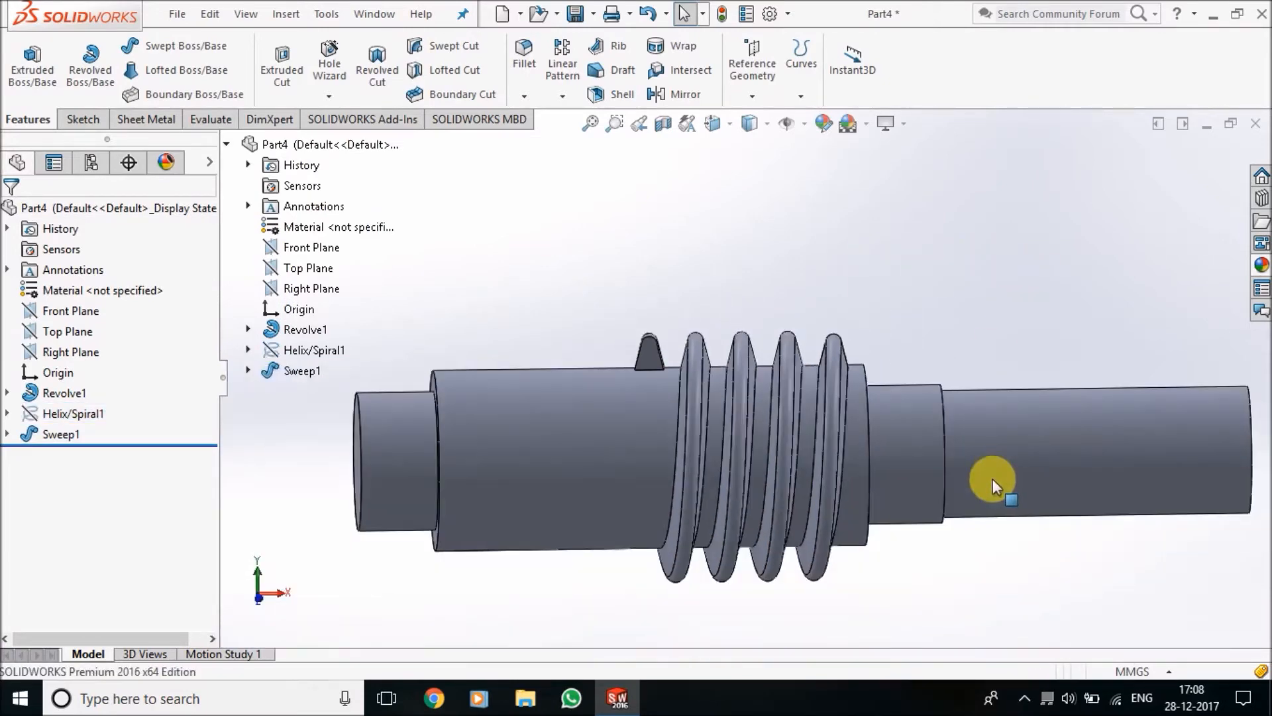
Start a sketch on the Right Plane and convert the largest cylinder's circular end edge into it
{"action": "middle_click_drag", "start_coordinate": [989, 554], "coordinate": [758, 634]}
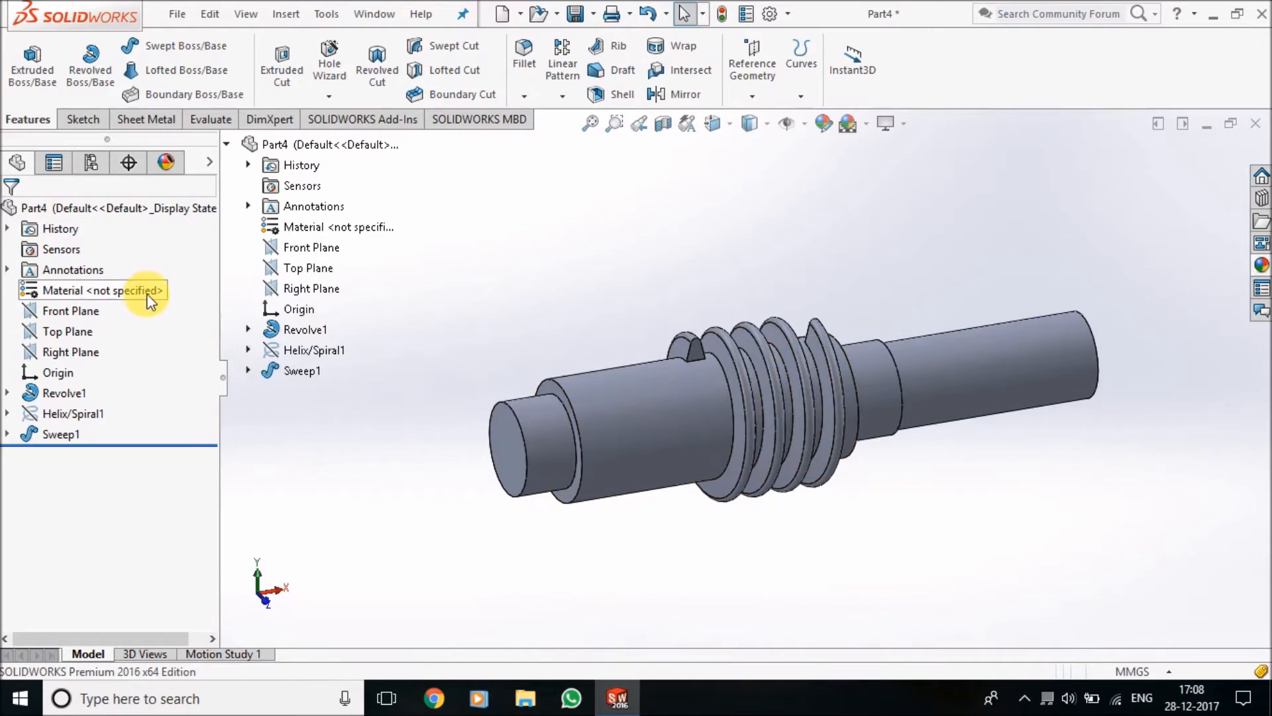
{"action": "left_click", "coordinate": [303, 293]}
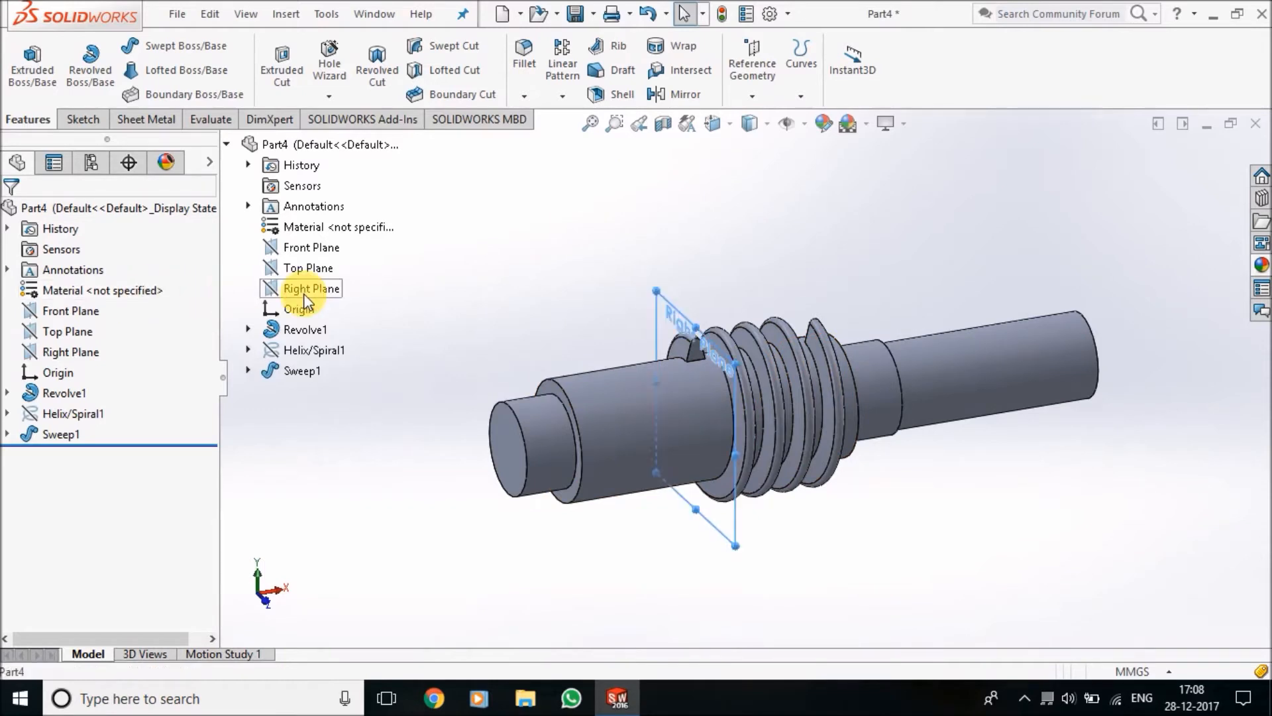
{"action": "right_click", "coordinate": [303, 293]}
{"action": "left_click", "coordinate": [320, 268]}
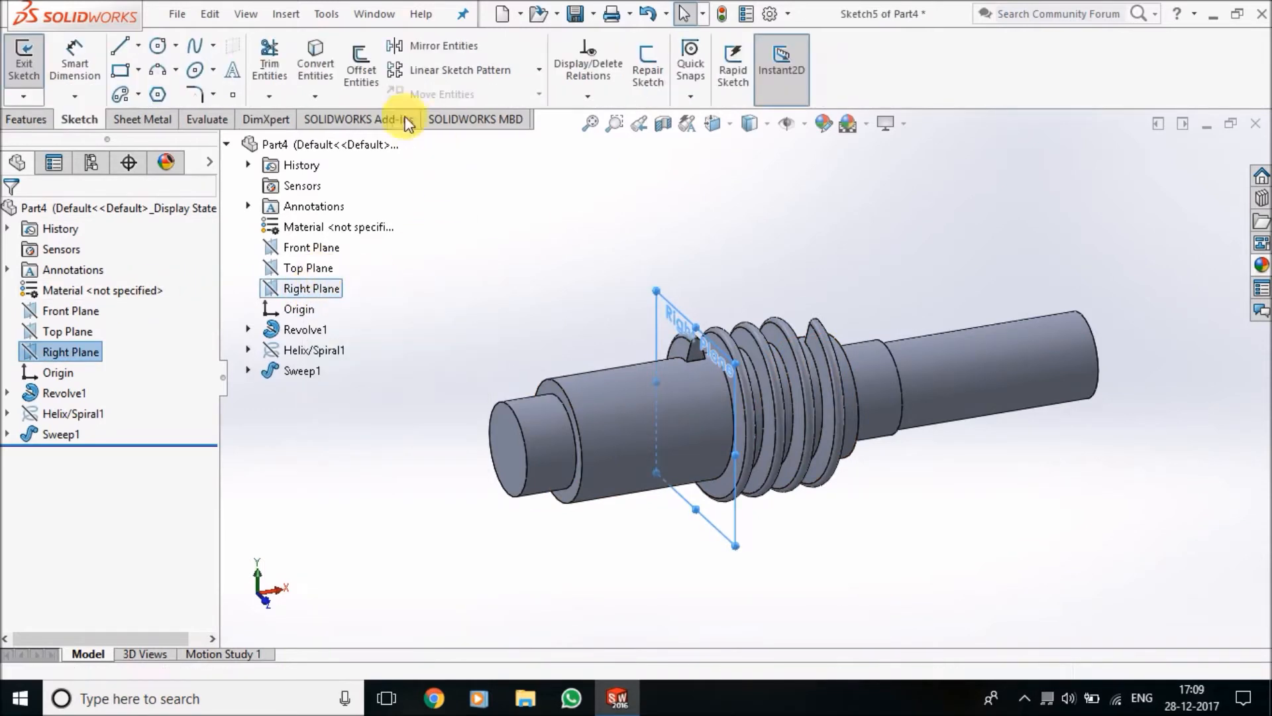
{"action": "left_click", "coordinate": [320, 51]}
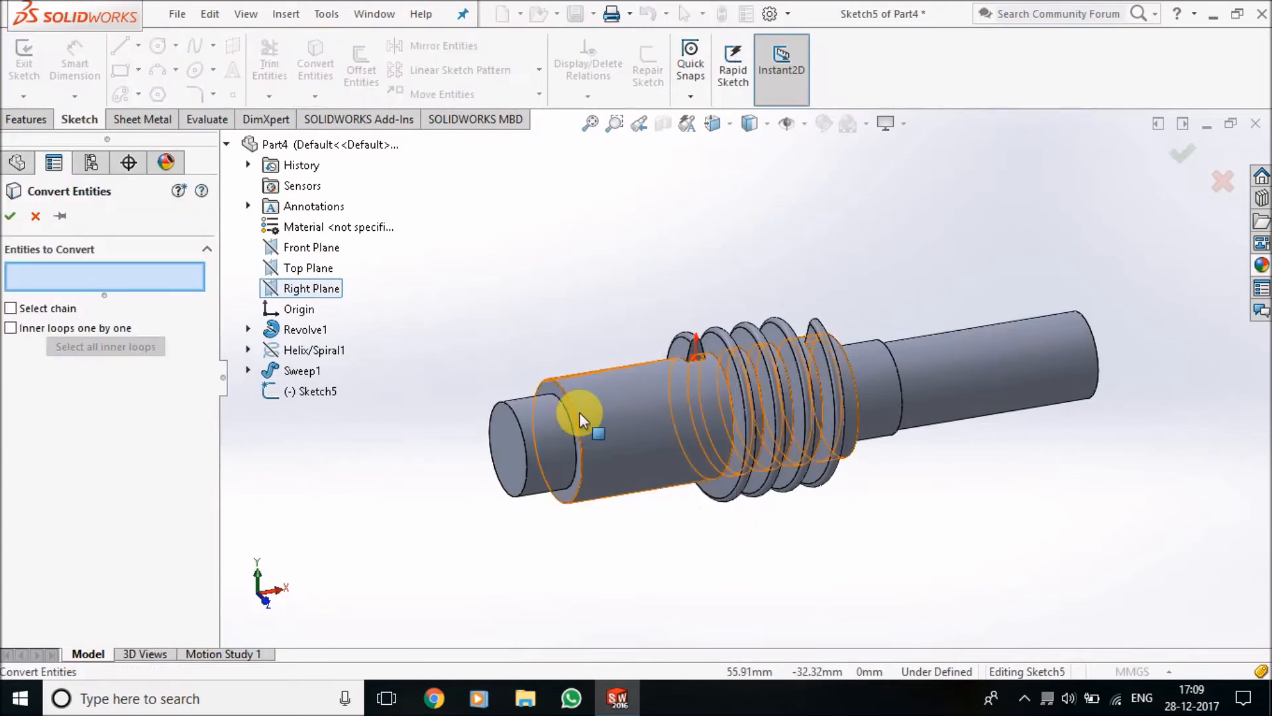
{"action": "left_click", "coordinate": [575, 416]}
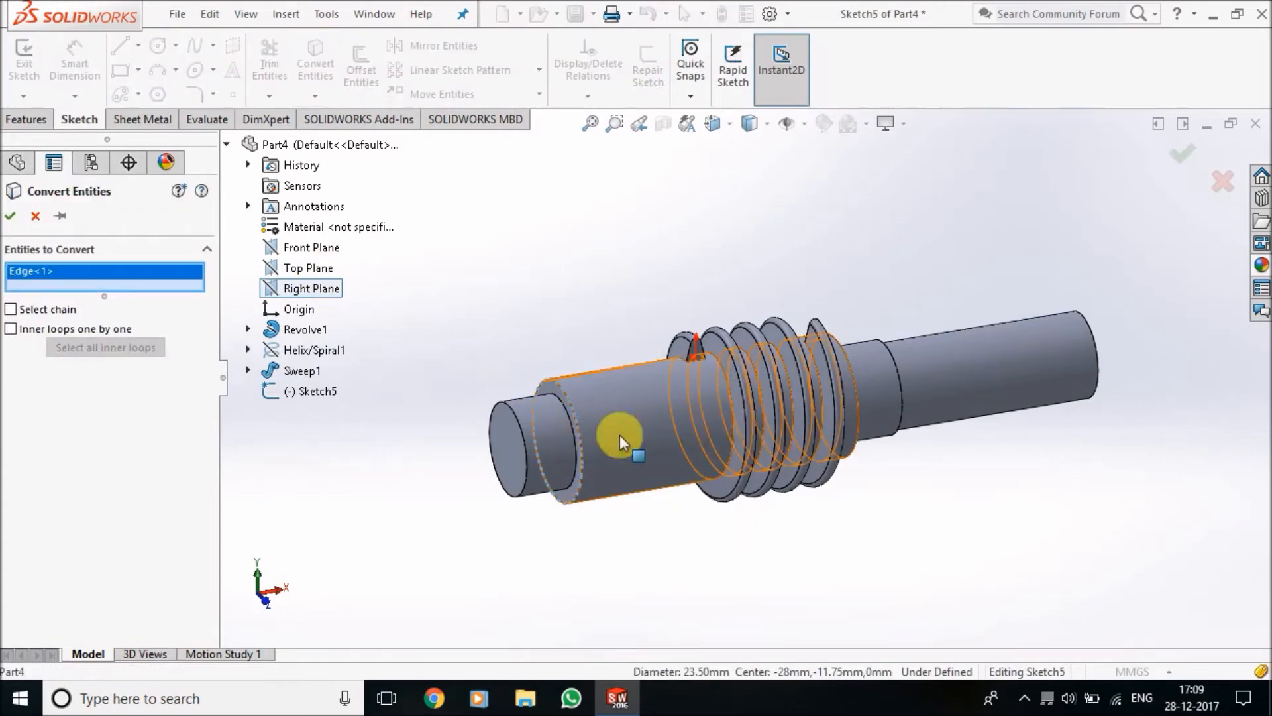
{"action": "left_click", "coordinate": [9, 216]}
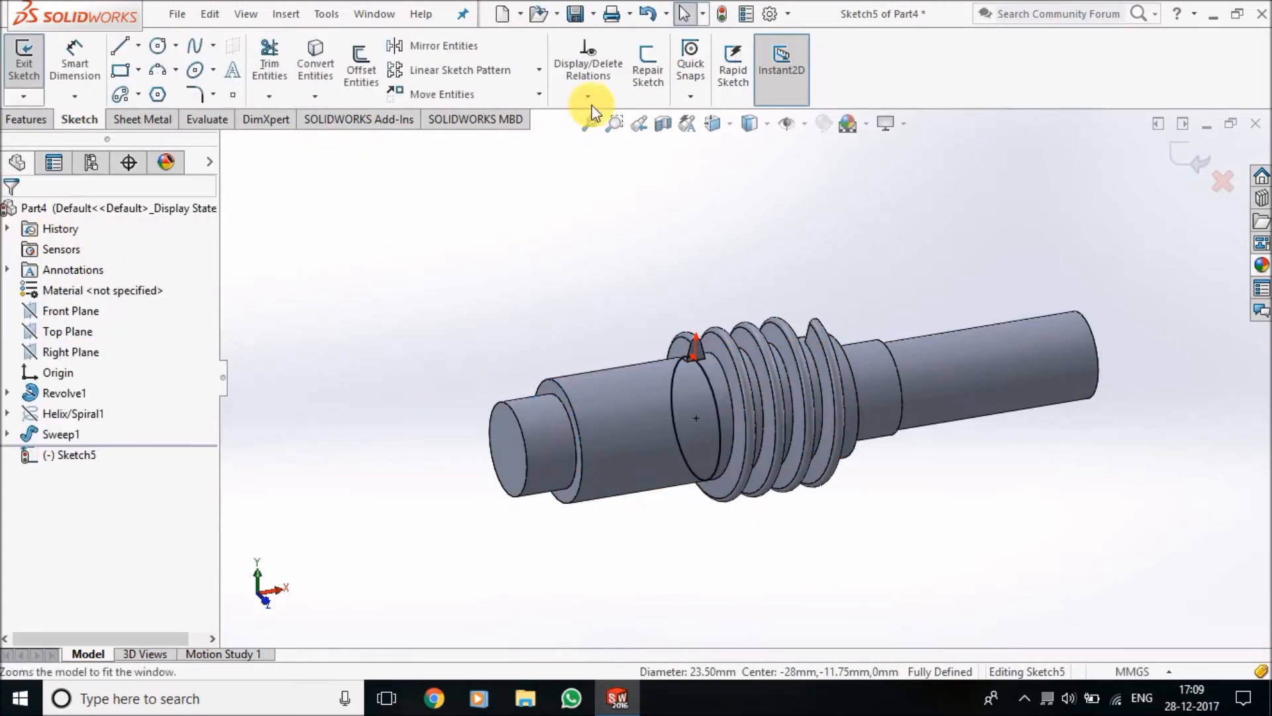
Create a reversed, counterclockwise helix from the converted circle with 24 mm height, 6 mm pitch and 90° start angle
{"action": "left_click", "coordinate": [27, 121]}
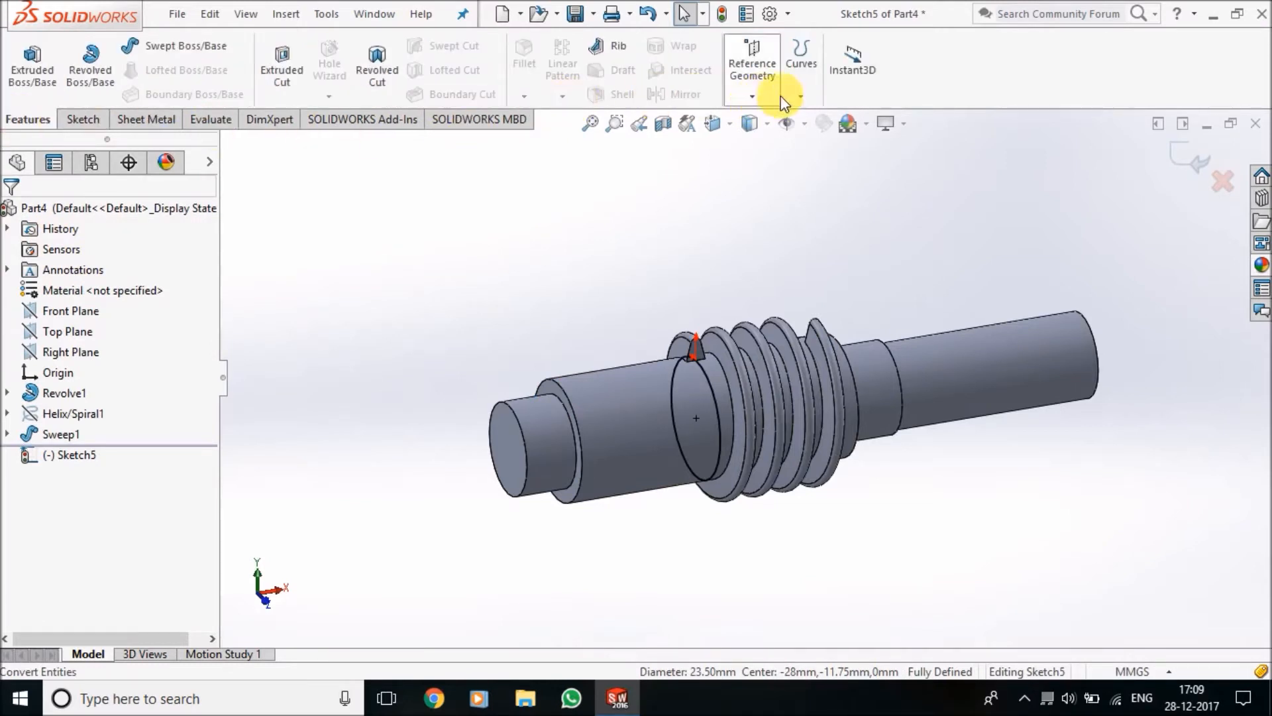
{"action": "left_click", "coordinate": [801, 97]}
{"action": "left_click", "coordinate": [829, 170]}
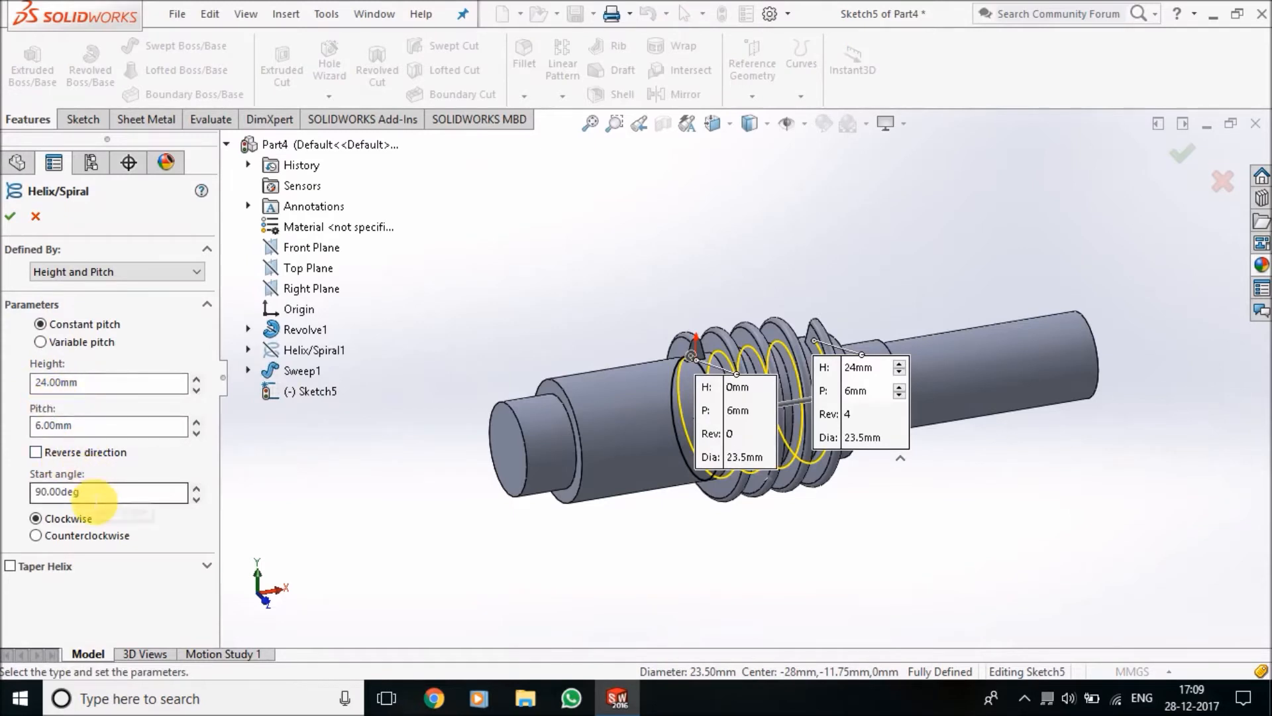
{"action": "left_click", "coordinate": [35, 452]}
{"action": "left_click", "coordinate": [35, 535]}
{"action": "left_click", "coordinate": [11, 216]}
{"action": "left_click", "coordinate": [683, 593]}
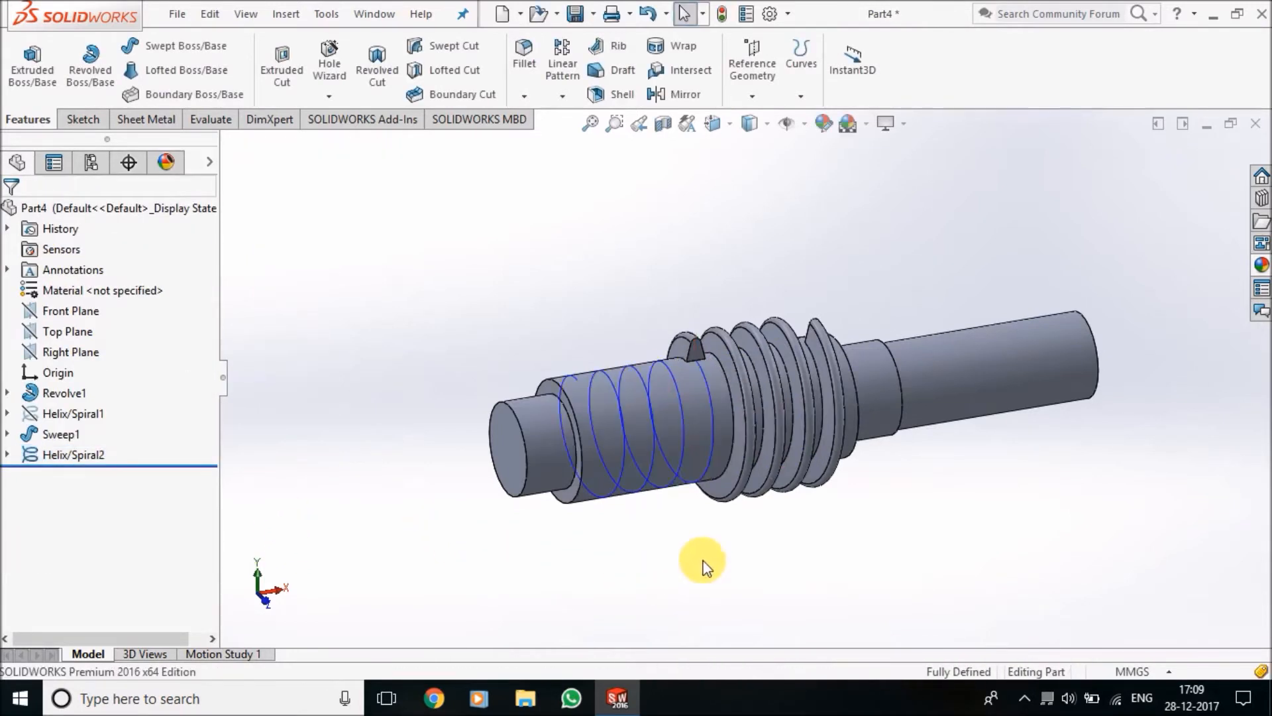
Start a sketch on the Front Plane and convert the first sweep's profile sketch (Sketch4) into it
{"action": "left_click", "coordinate": [83, 121]}
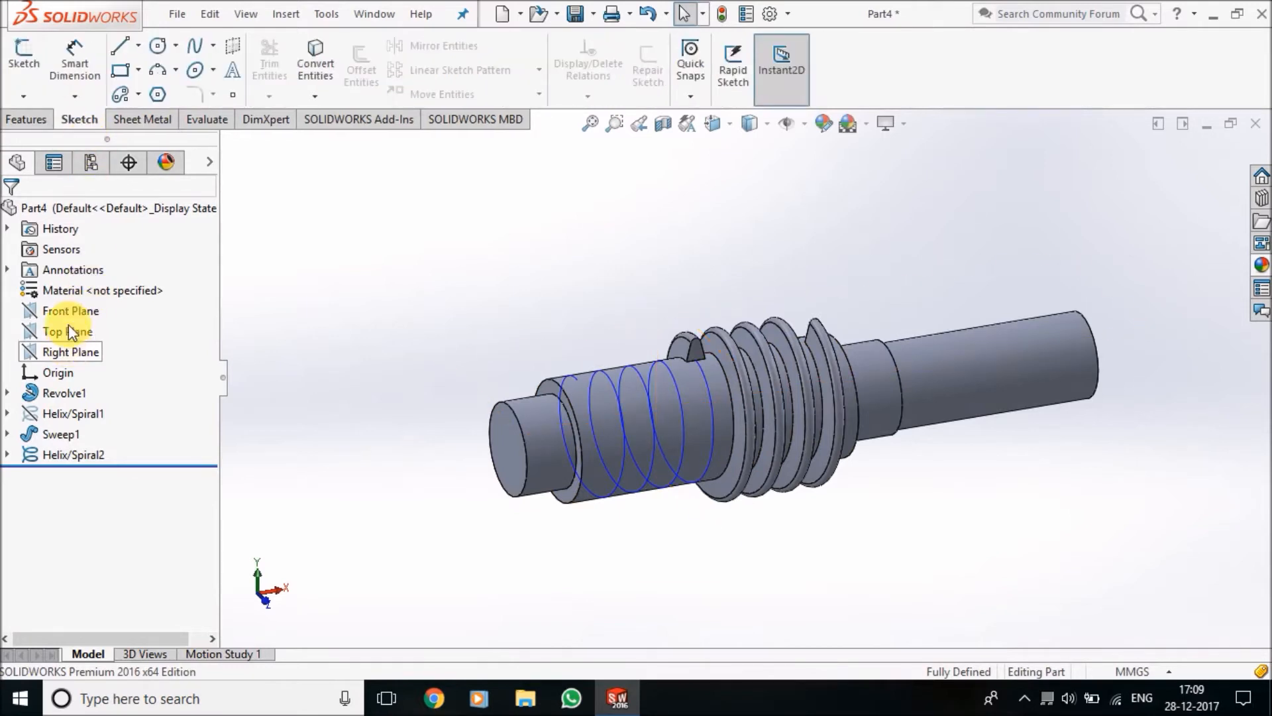
{"action": "left_click", "coordinate": [74, 308]}
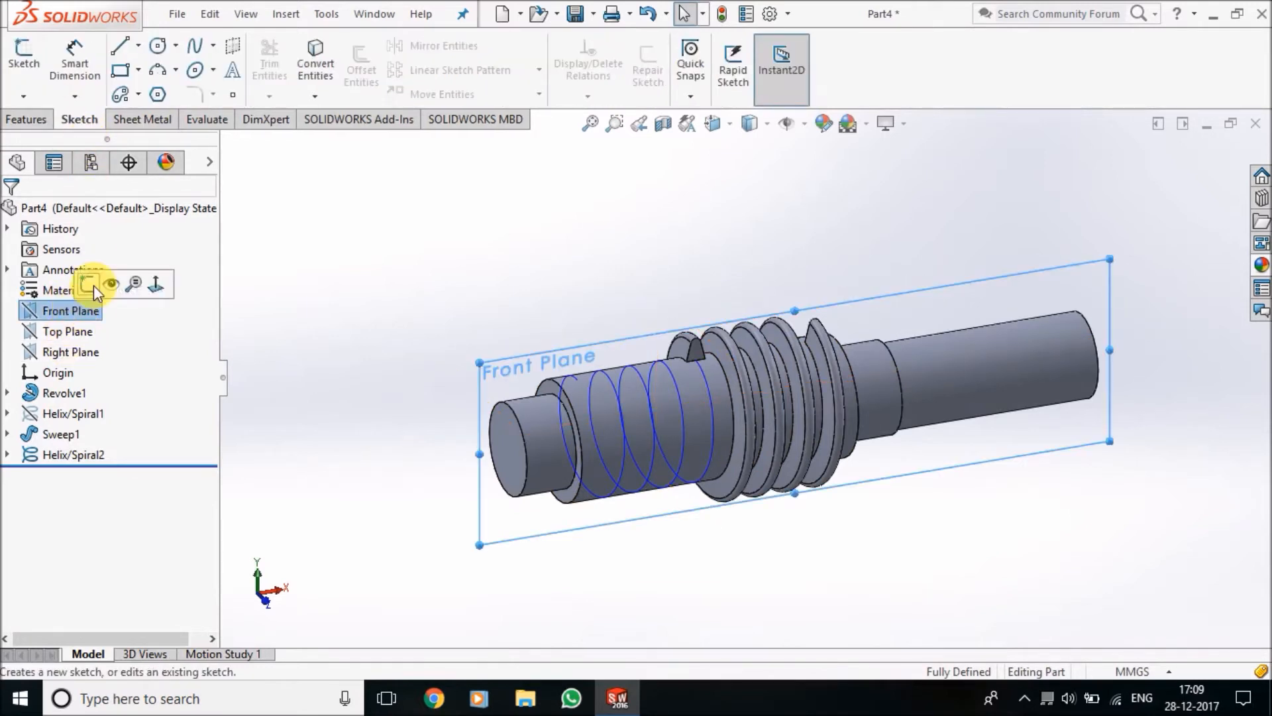
{"action": "left_click", "coordinate": [88, 285]}
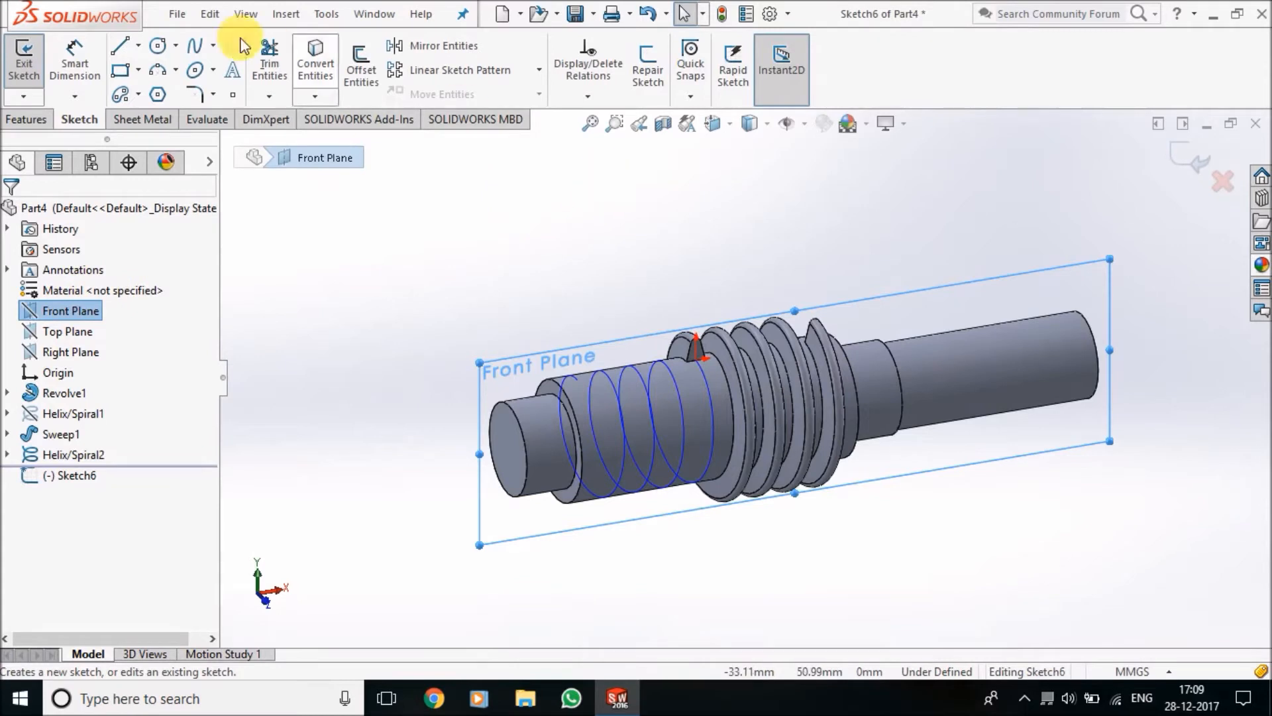
{"action": "left_click", "coordinate": [322, 59]}
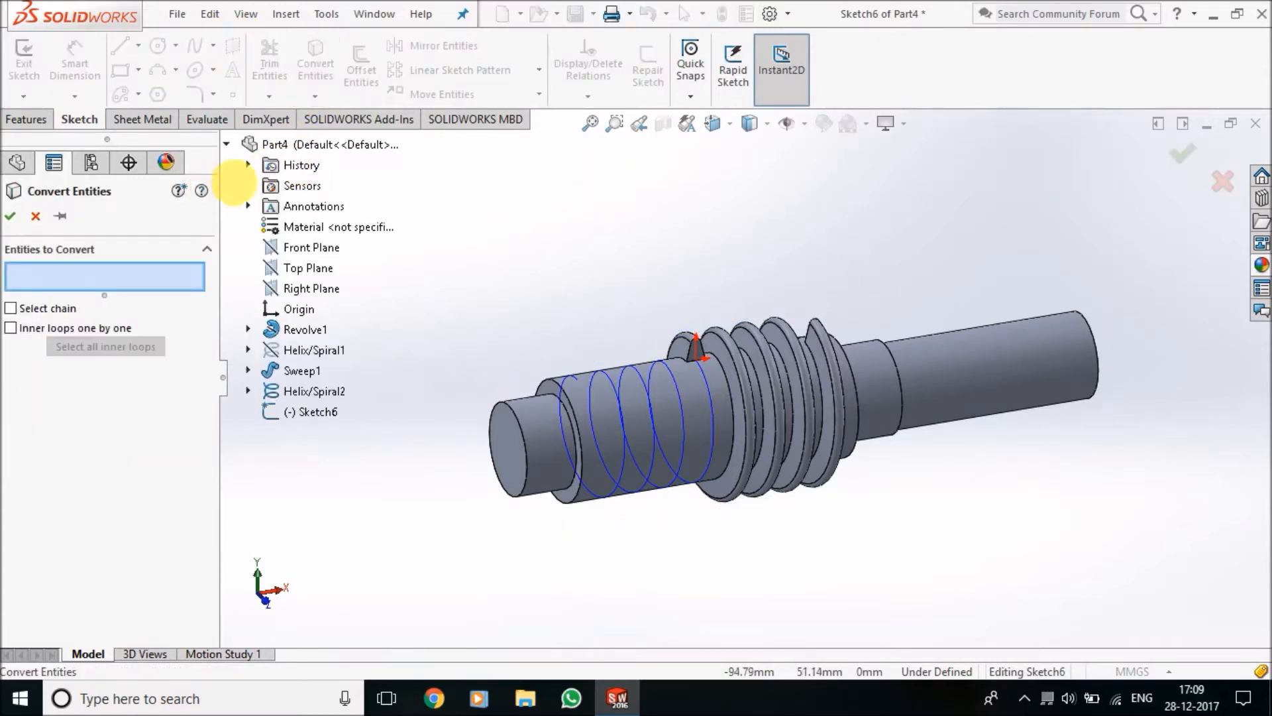
{"action": "left_click", "coordinate": [250, 391]}
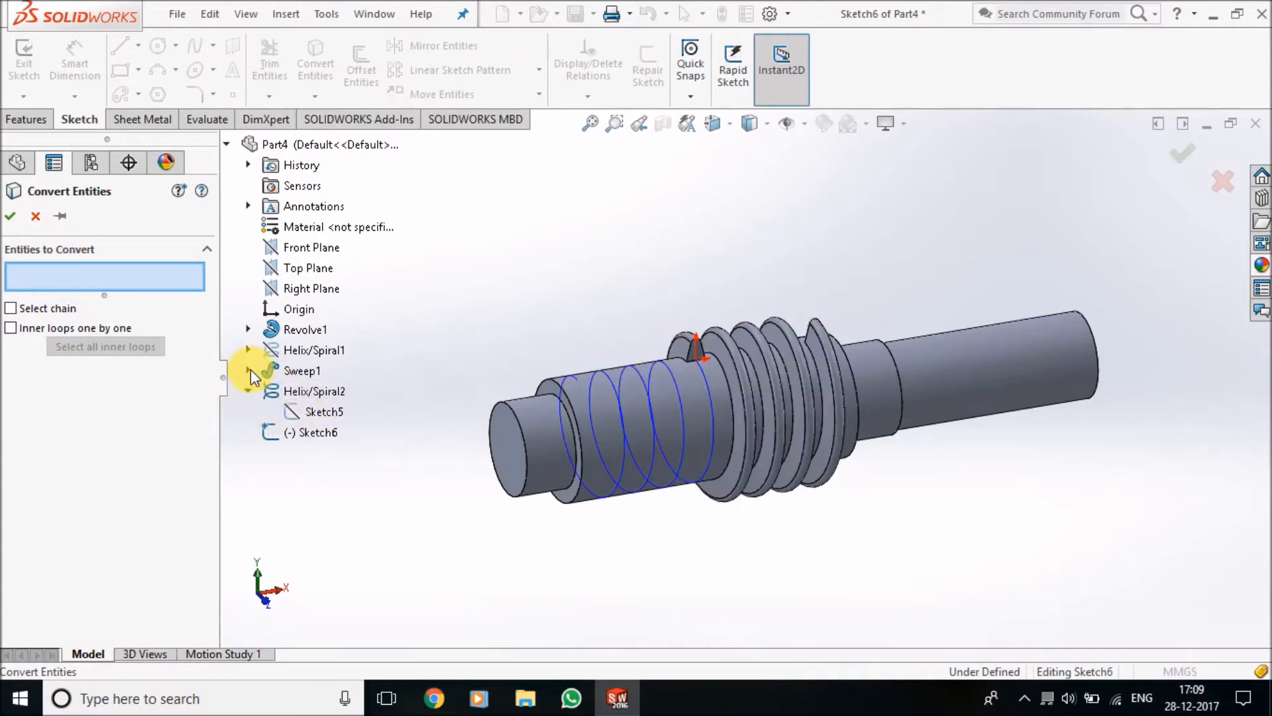
{"action": "left_click", "coordinate": [249, 370]}
{"action": "left_click", "coordinate": [296, 391]}
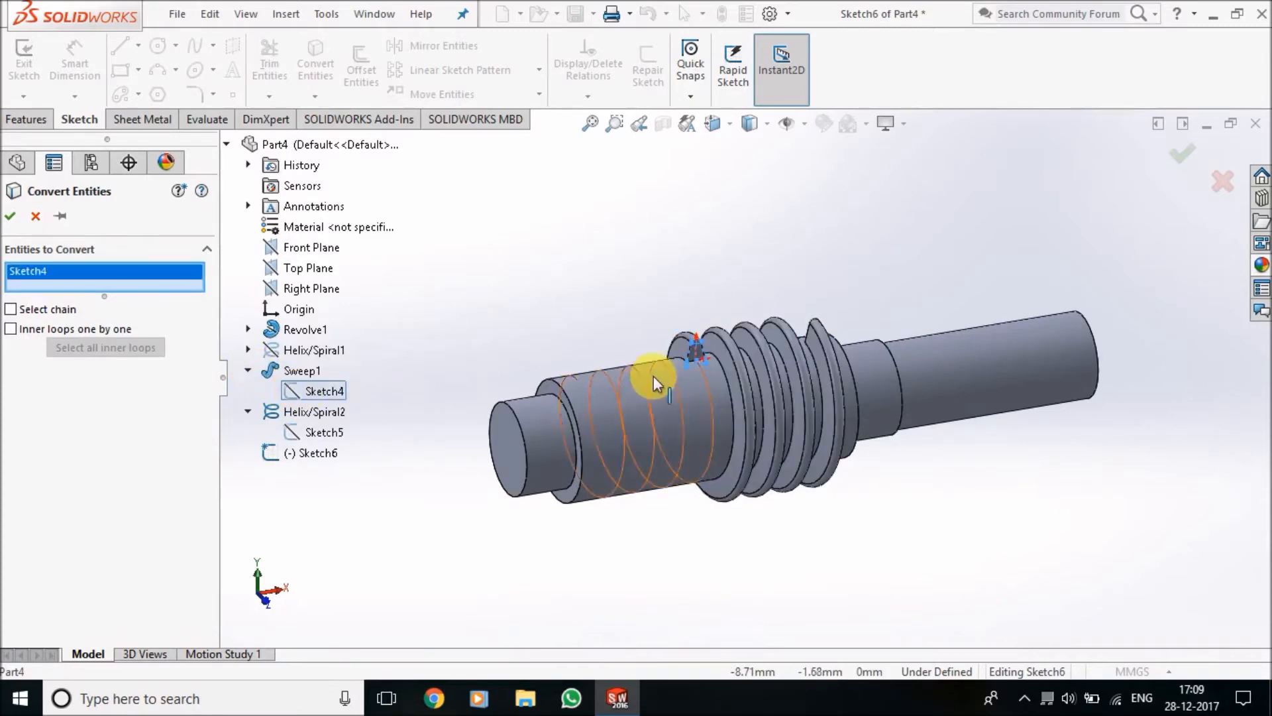
{"action": "scroll", "coordinate": [653, 376], "scroll_direction": "down", "scroll_amount": 8}
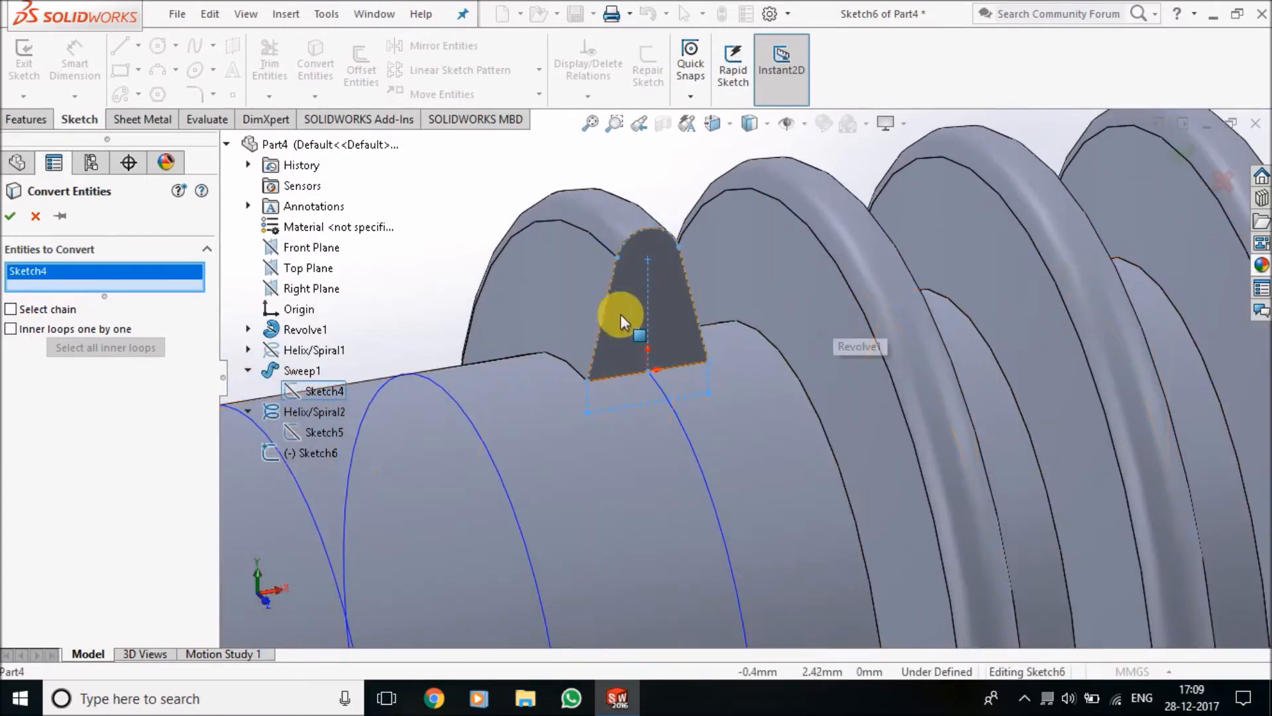
{"action": "left_click", "coordinate": [9, 217]}
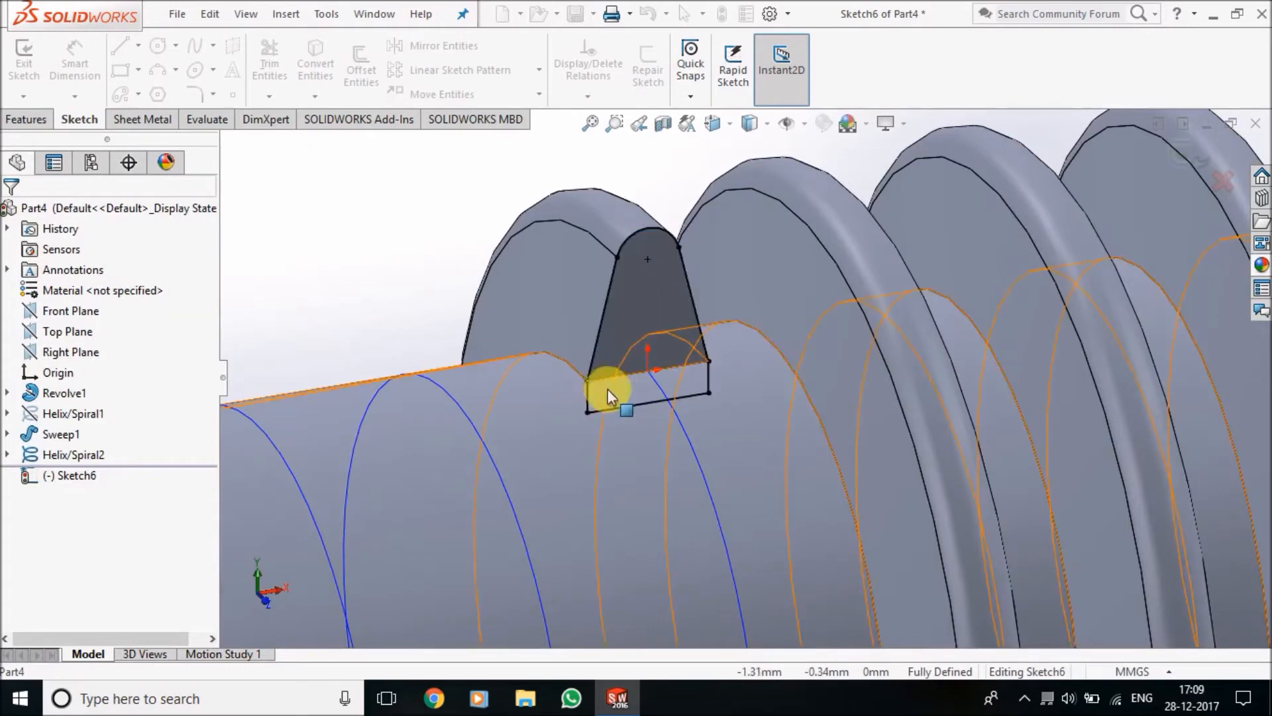
Create a Swept Boss of the converted profile along the second helix
{"action": "scroll", "coordinate": [657, 411], "scroll_direction": "up", "scroll_amount": 6}
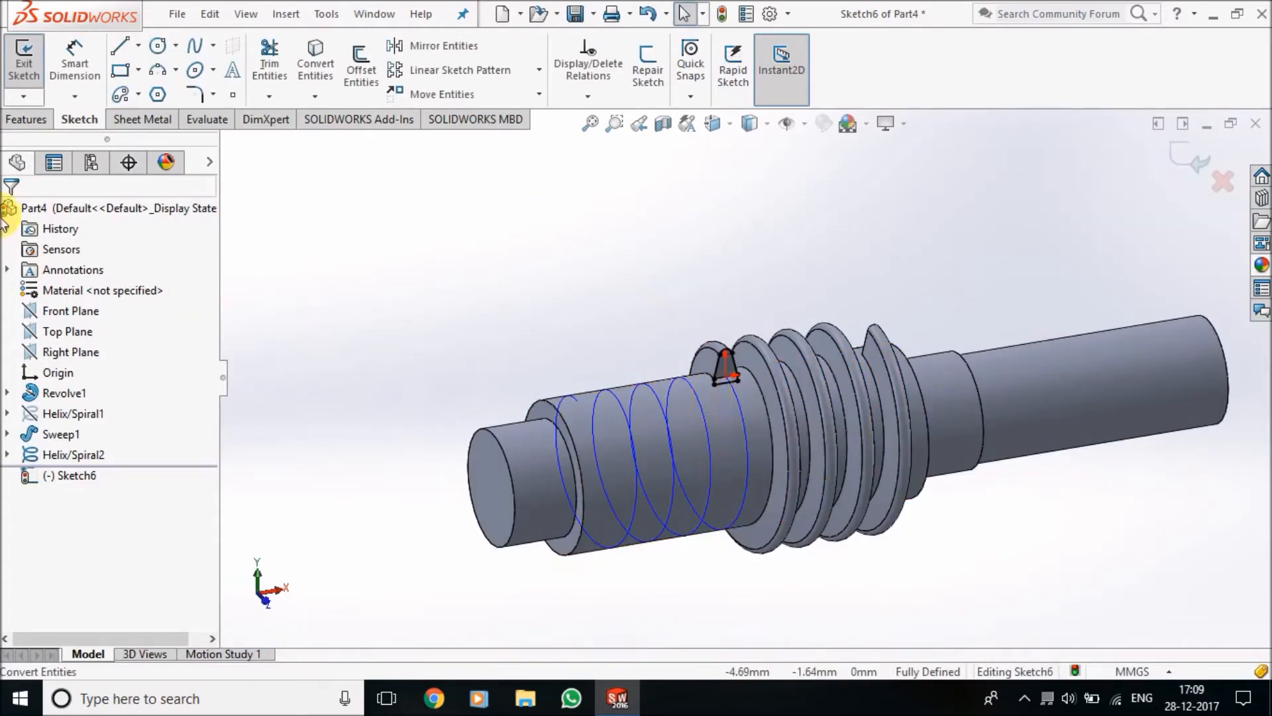
{"action": "left_click", "coordinate": [27, 120]}
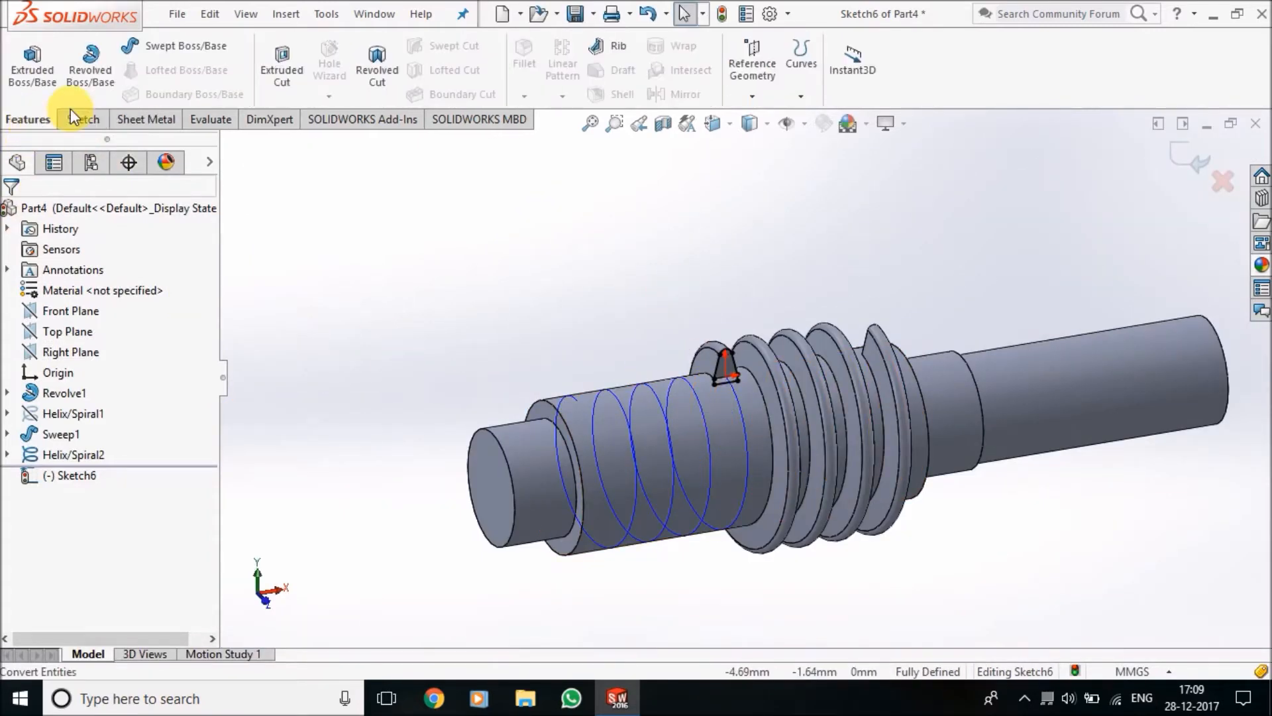
{"action": "left_click", "coordinate": [176, 53]}
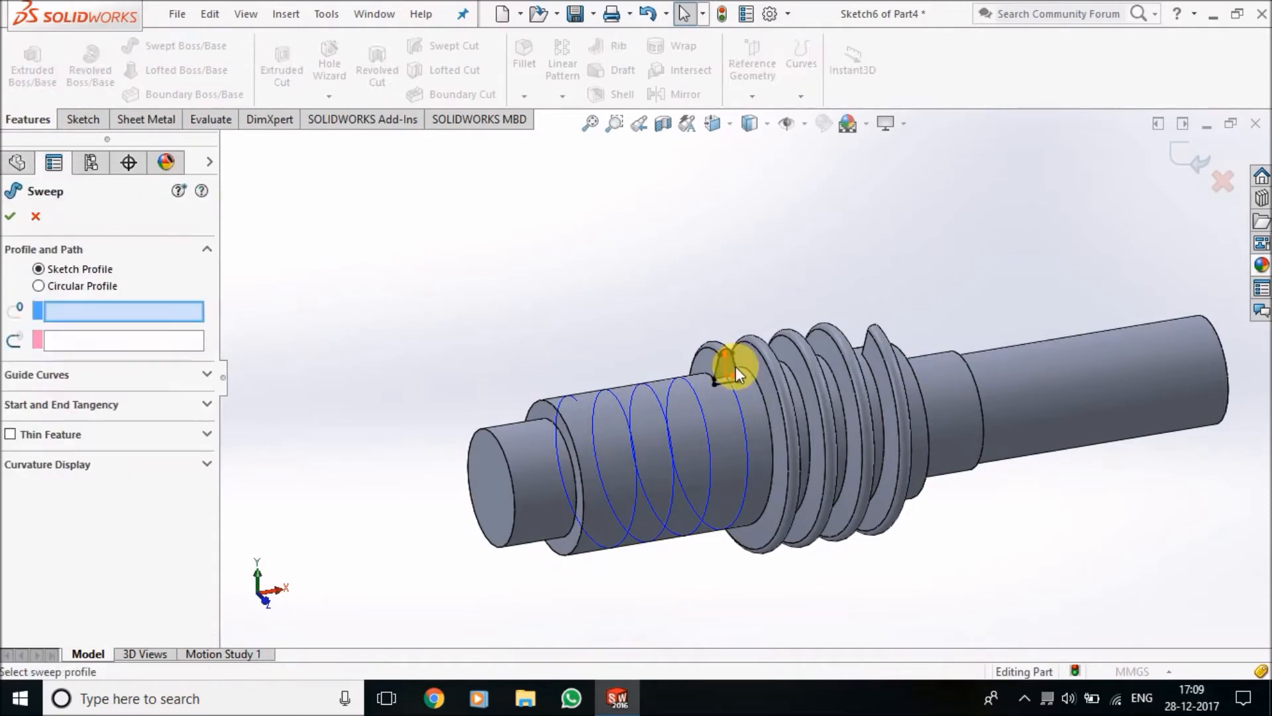
{"action": "scroll", "coordinate": [722, 386], "scroll_direction": "down", "scroll_amount": 4}
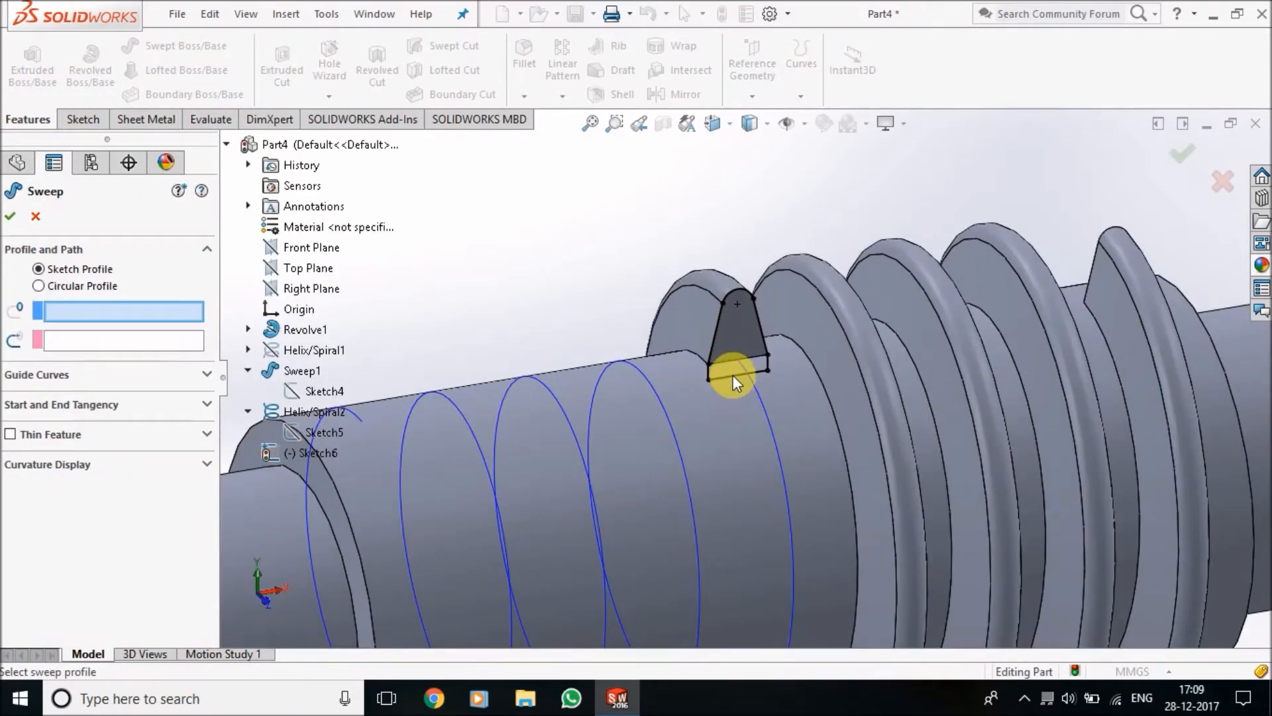
{"action": "left_click", "coordinate": [723, 317]}
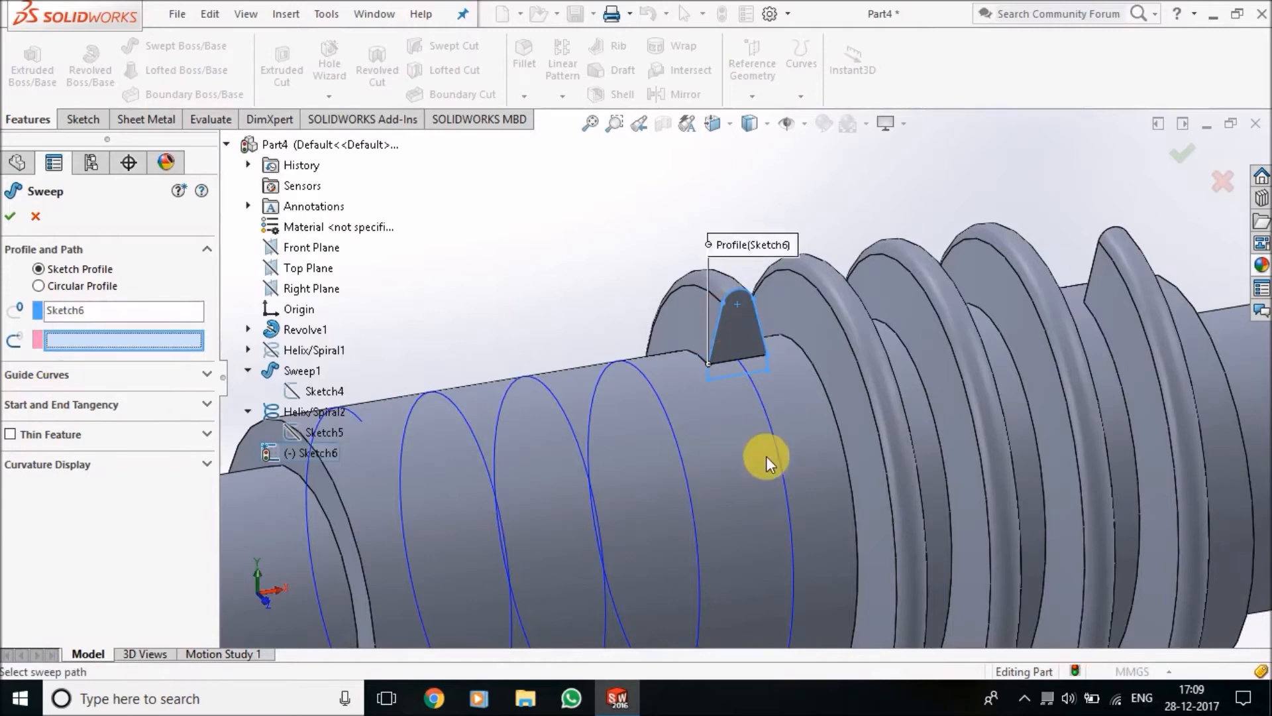
{"action": "left_click", "coordinate": [802, 554]}
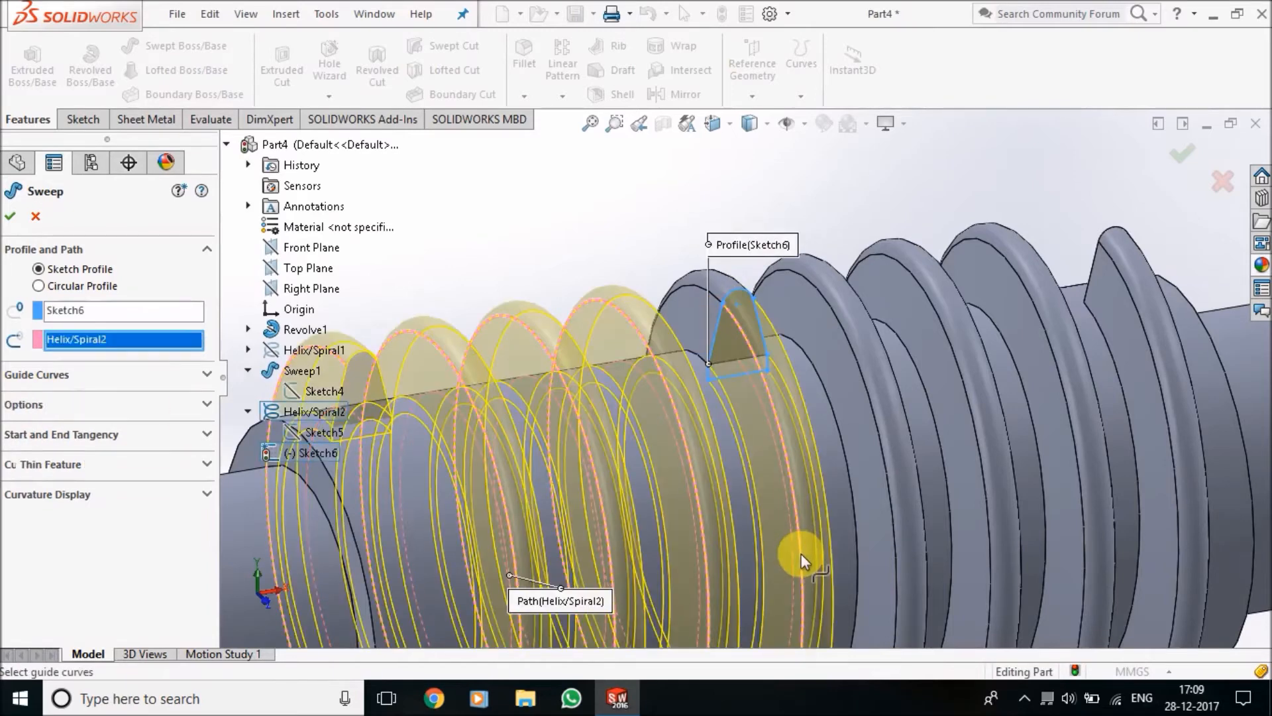
{"action": "scroll", "coordinate": [801, 554], "scroll_direction": "up", "scroll_amount": 5}
{"action": "left_click", "coordinate": [9, 222]}
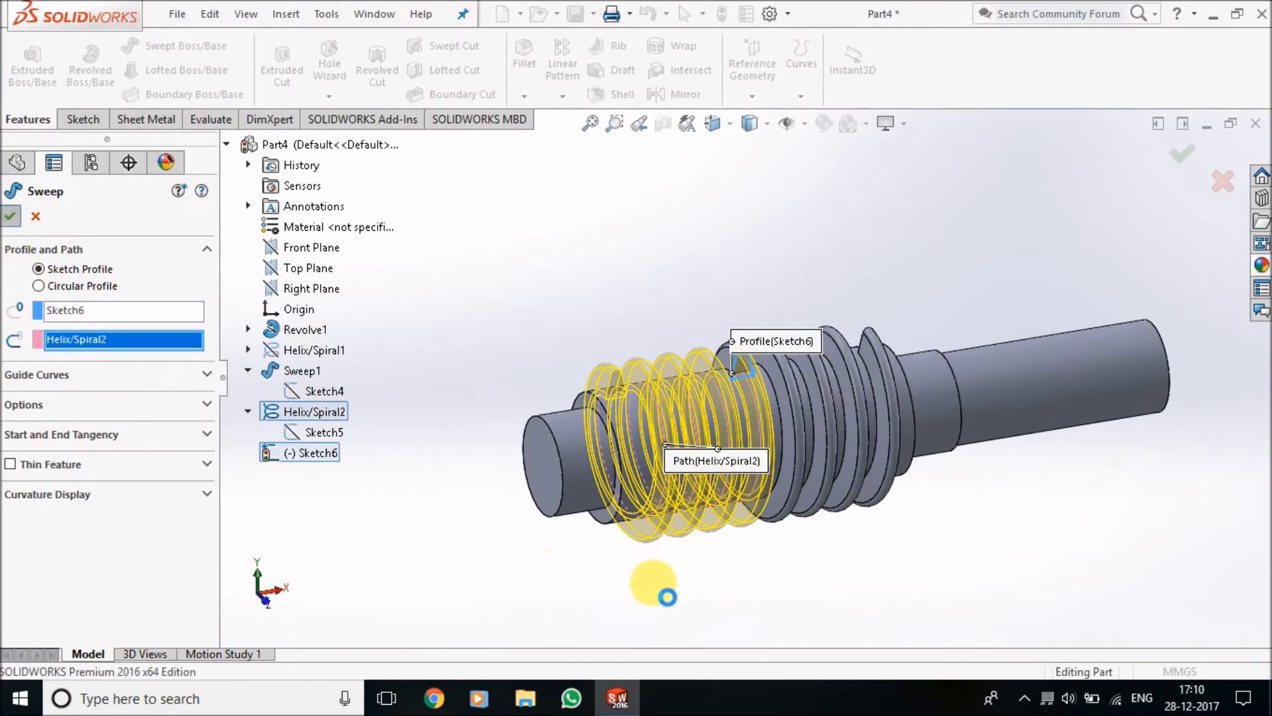
{"action": "scroll", "coordinate": [629, 457], "scroll_direction": "down", "scroll_amount": 5}
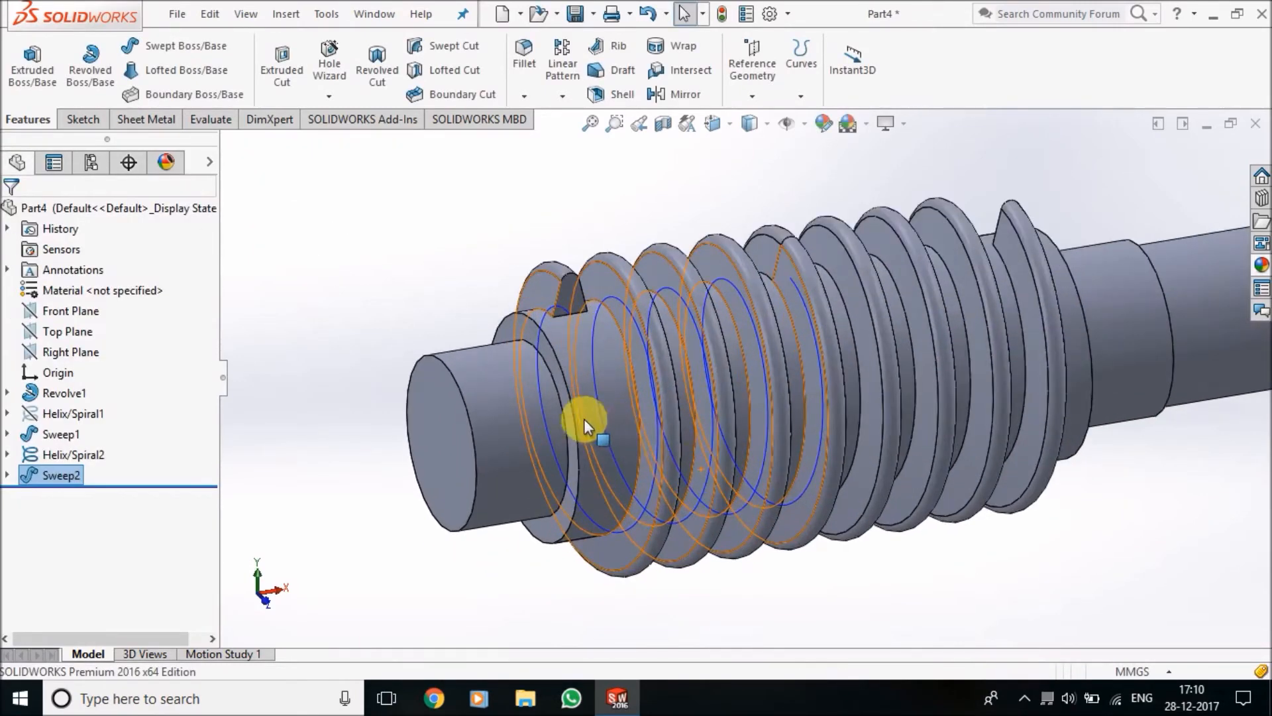
Hide the second helix curve inside the thread
{"action": "right_click", "coordinate": [599, 400]}
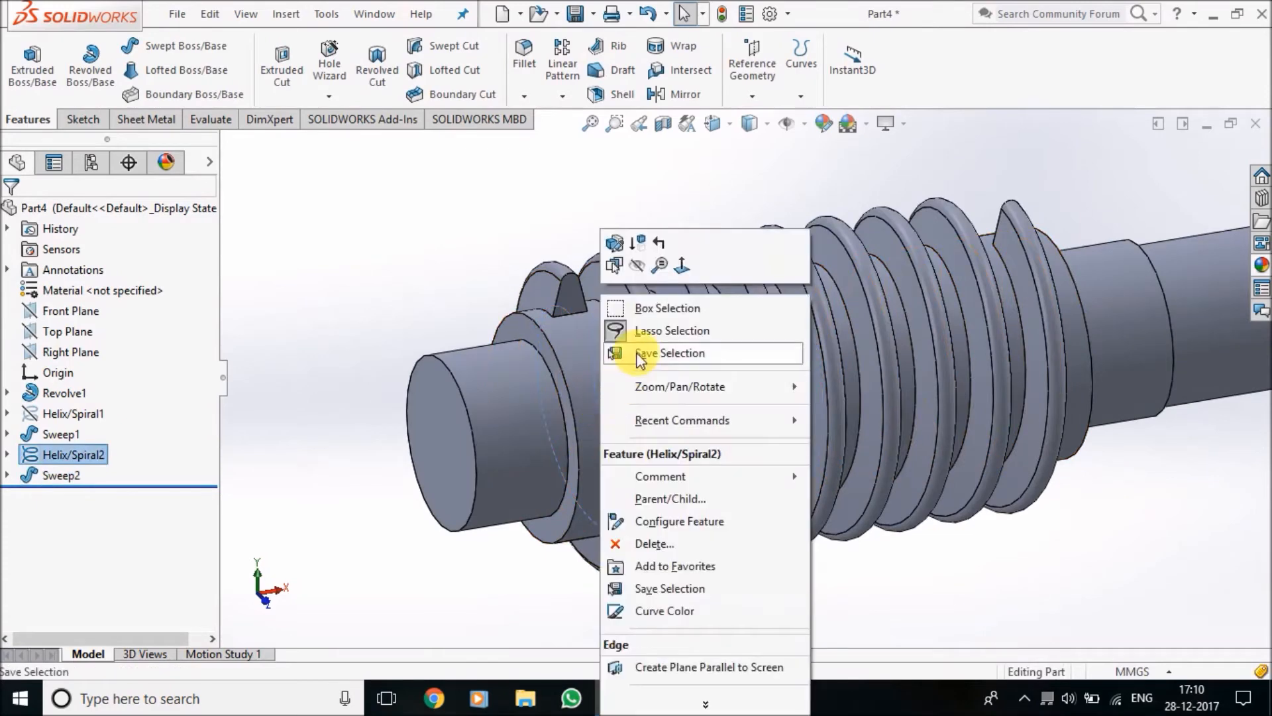
{"action": "left_click", "coordinate": [635, 264]}
{"action": "scroll", "coordinate": [761, 454], "scroll_direction": "up", "scroll_amount": 6}
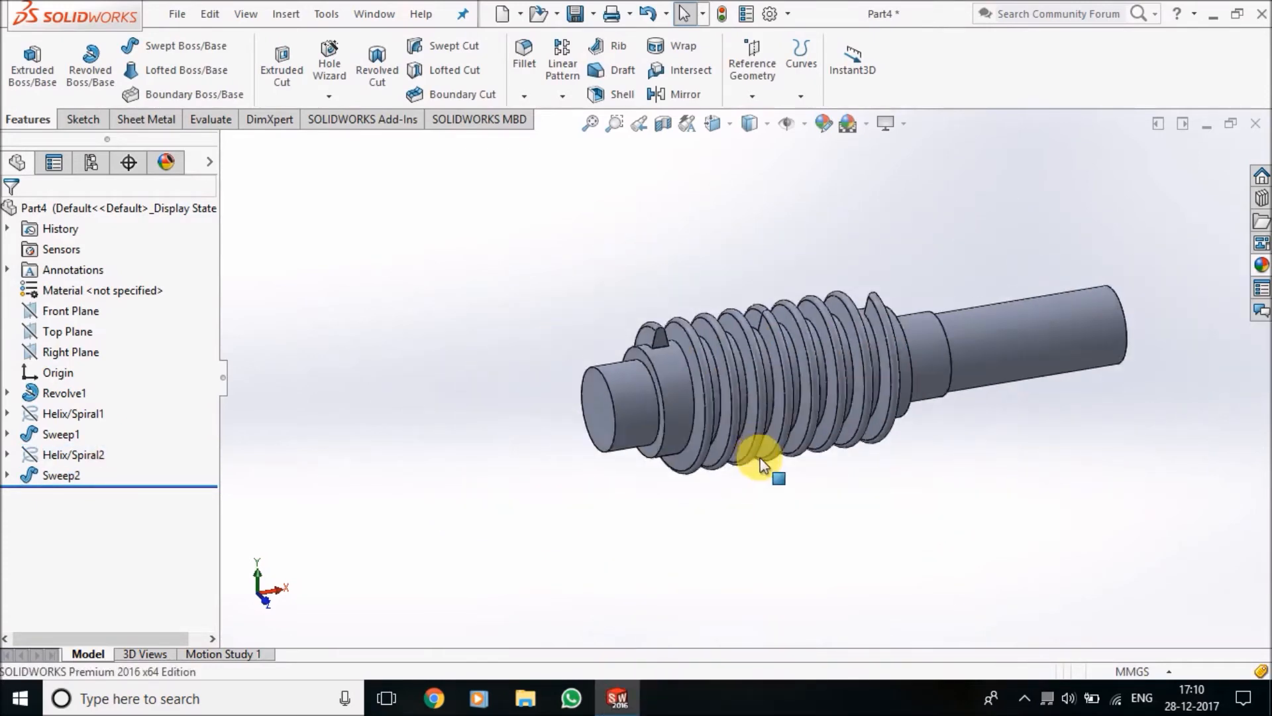
Start a sketch on the flat end face of the long, thin end of the shaft
{"action": "middle_click_drag", "start_coordinate": [852, 426], "coordinate": [742, 535]}
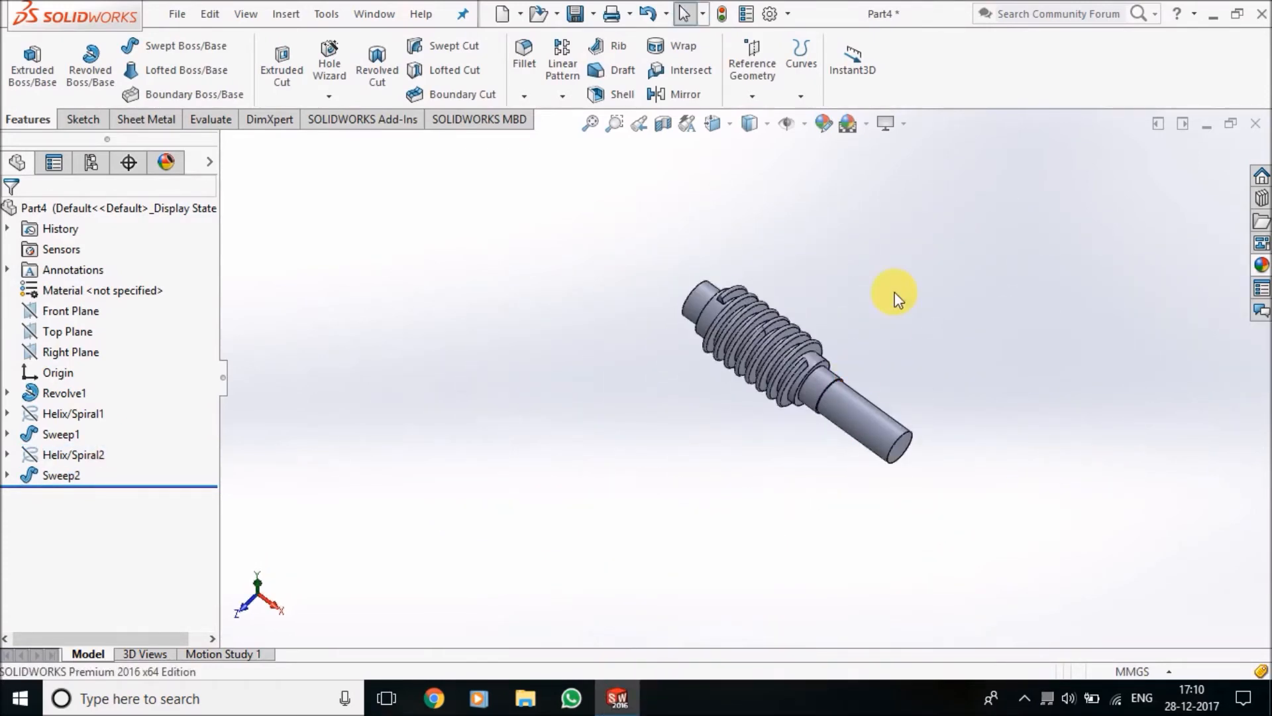
{"action": "scroll", "coordinate": [745, 419], "scroll_direction": "down", "scroll_amount": 5}
{"action": "scroll", "coordinate": [670, 485], "scroll_direction": "up", "scroll_amount": 3}
{"action": "scroll", "coordinate": [734, 406], "scroll_direction": "down", "scroll_amount": 3}
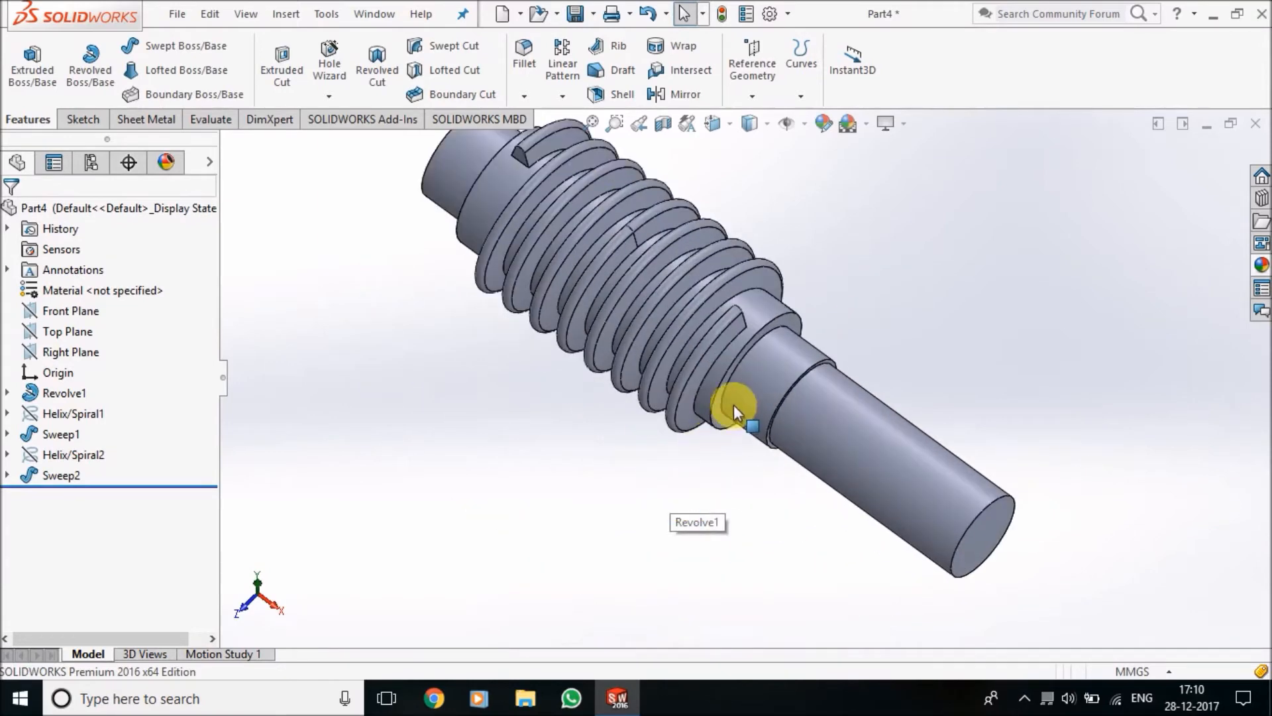
{"action": "scroll", "coordinate": [956, 595], "scroll_direction": "down", "scroll_amount": 3}
{"action": "left_click", "coordinate": [963, 471]}
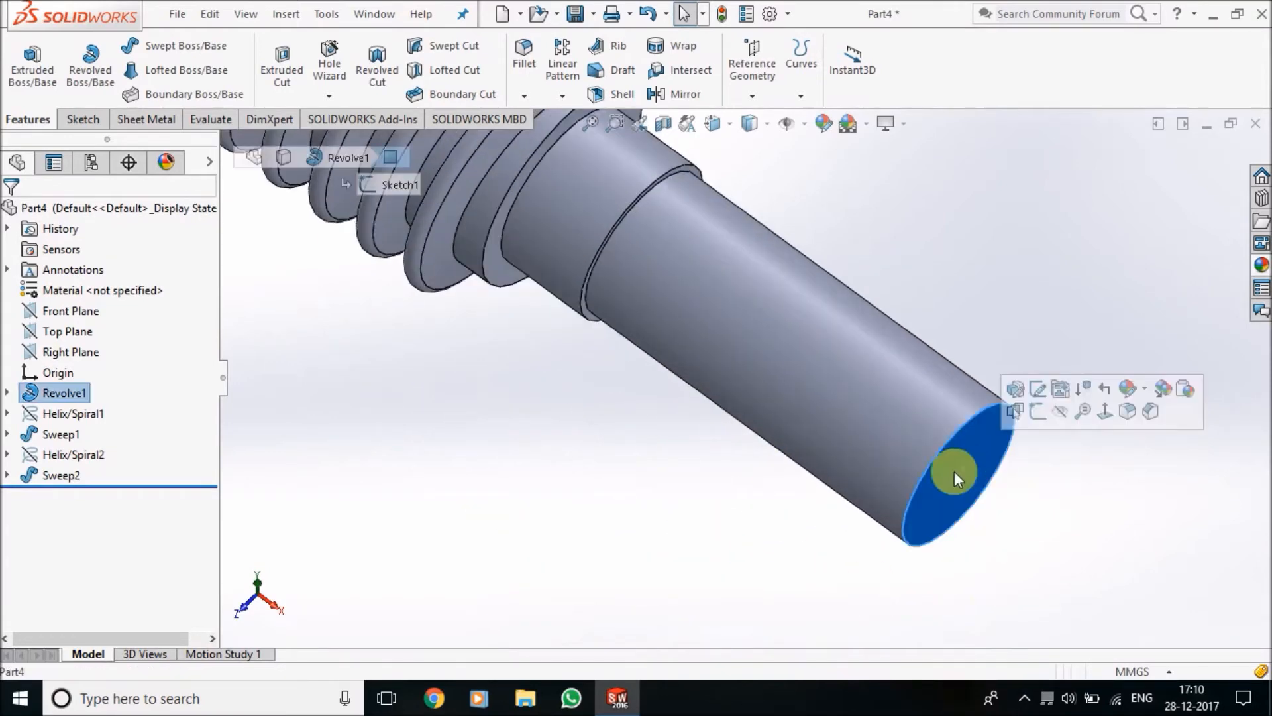
{"action": "scroll", "coordinate": [1088, 534], "scroll_direction": "up", "scroll_amount": 5}
{"action": "scroll", "coordinate": [837, 472], "scroll_direction": "down", "scroll_amount": 3}
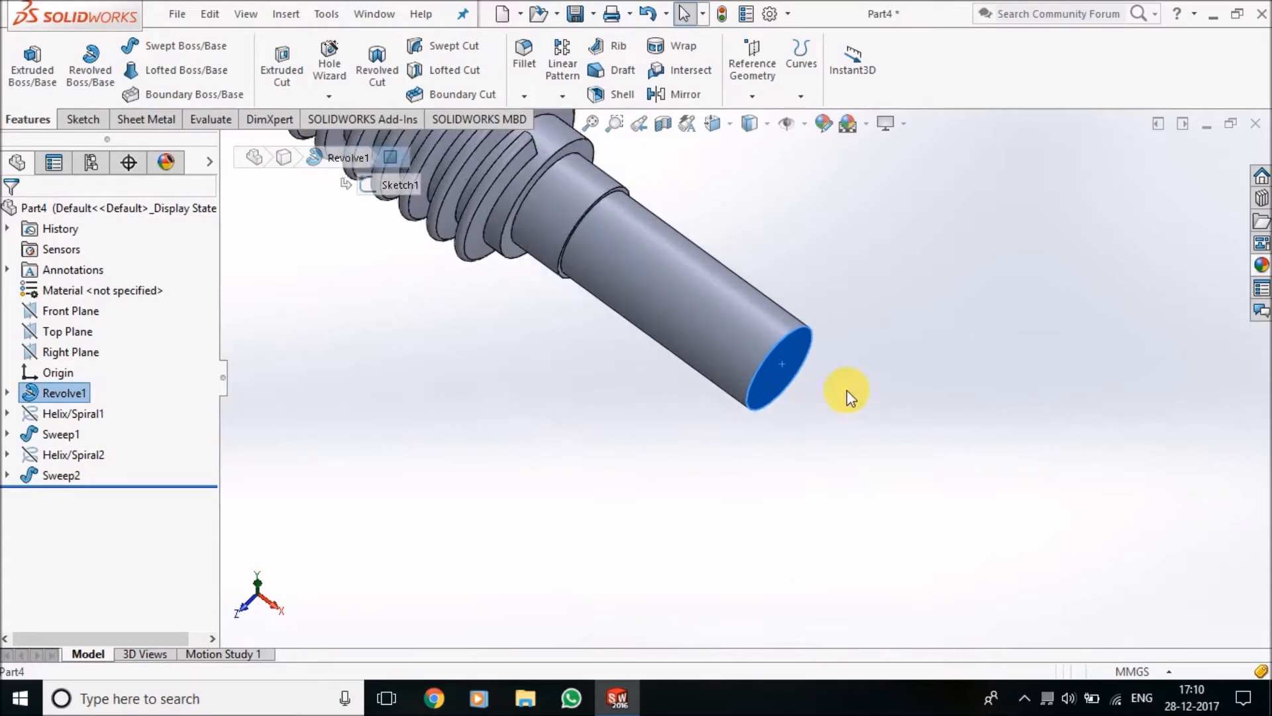
{"action": "left_click", "coordinate": [809, 371]}
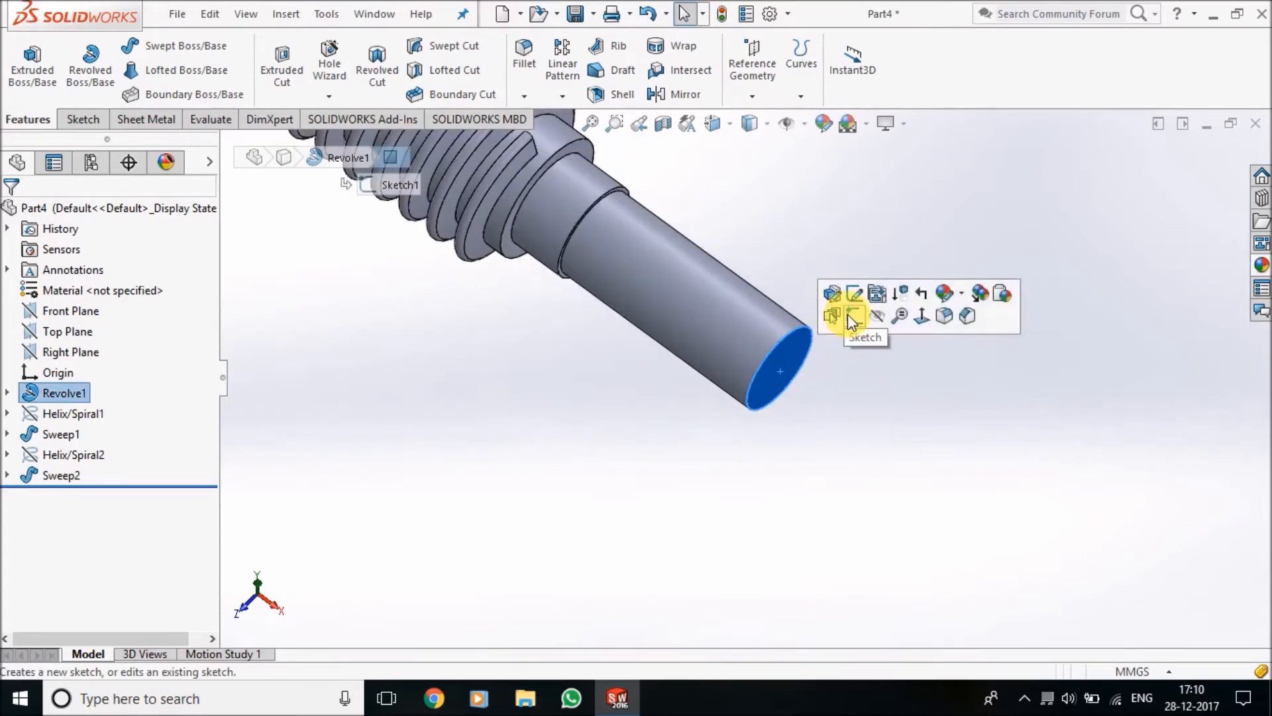
{"action": "left_click", "coordinate": [850, 317]}
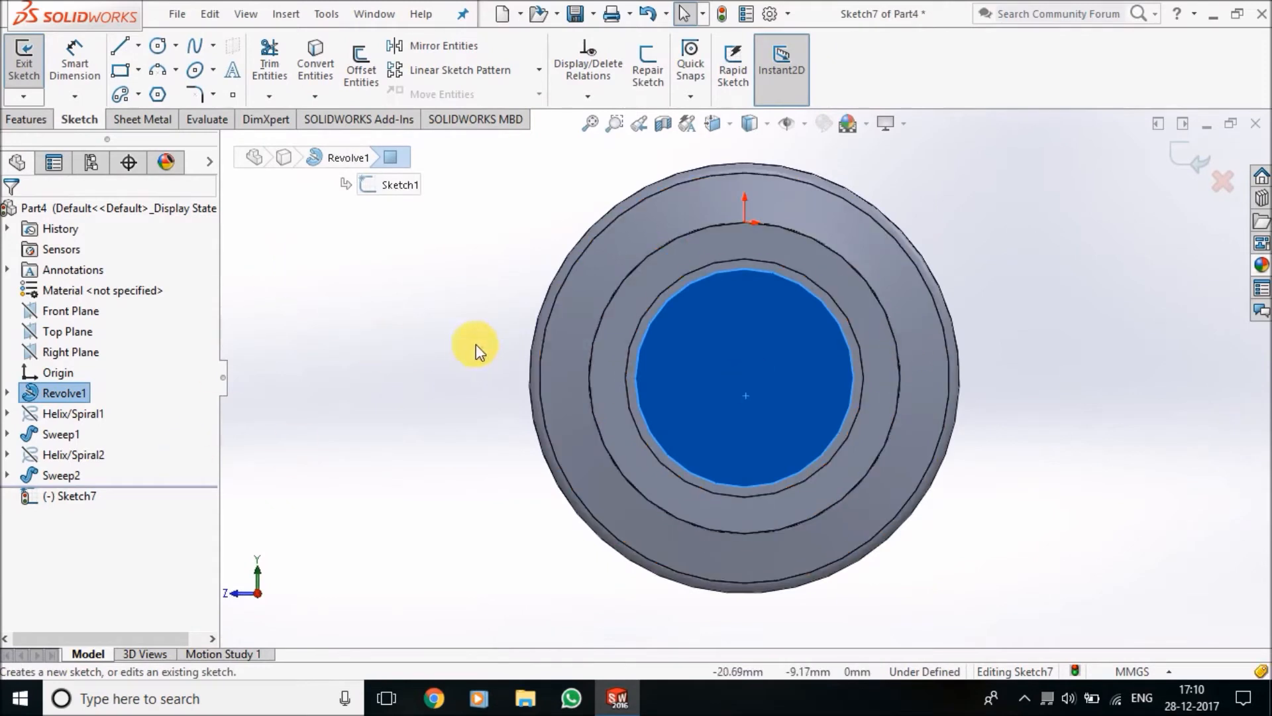
Sketch a vertical centerline from the origin to the shaft's centre and a corner rectangle about 9 mm wide across it
{"action": "scroll", "coordinate": [726, 263], "scroll_direction": "up", "scroll_amount": 2}
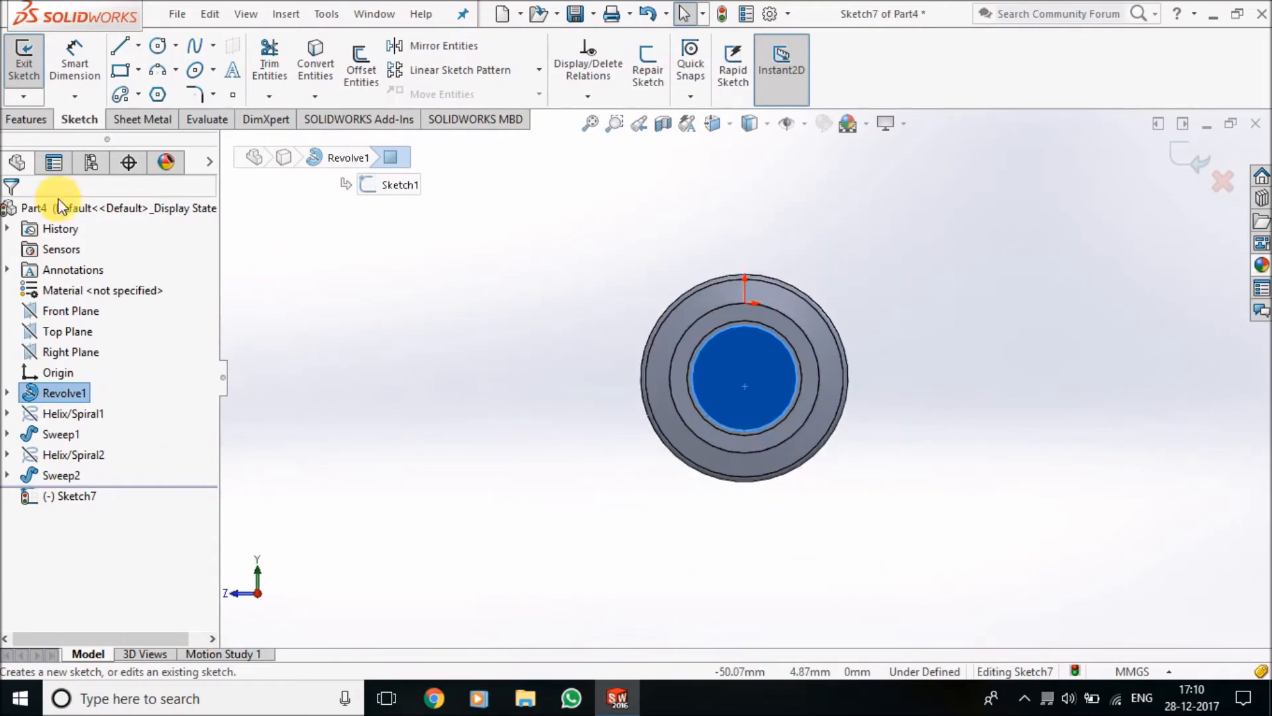
{"action": "left_click", "coordinate": [140, 48]}
{"action": "left_click", "coordinate": [132, 85]}
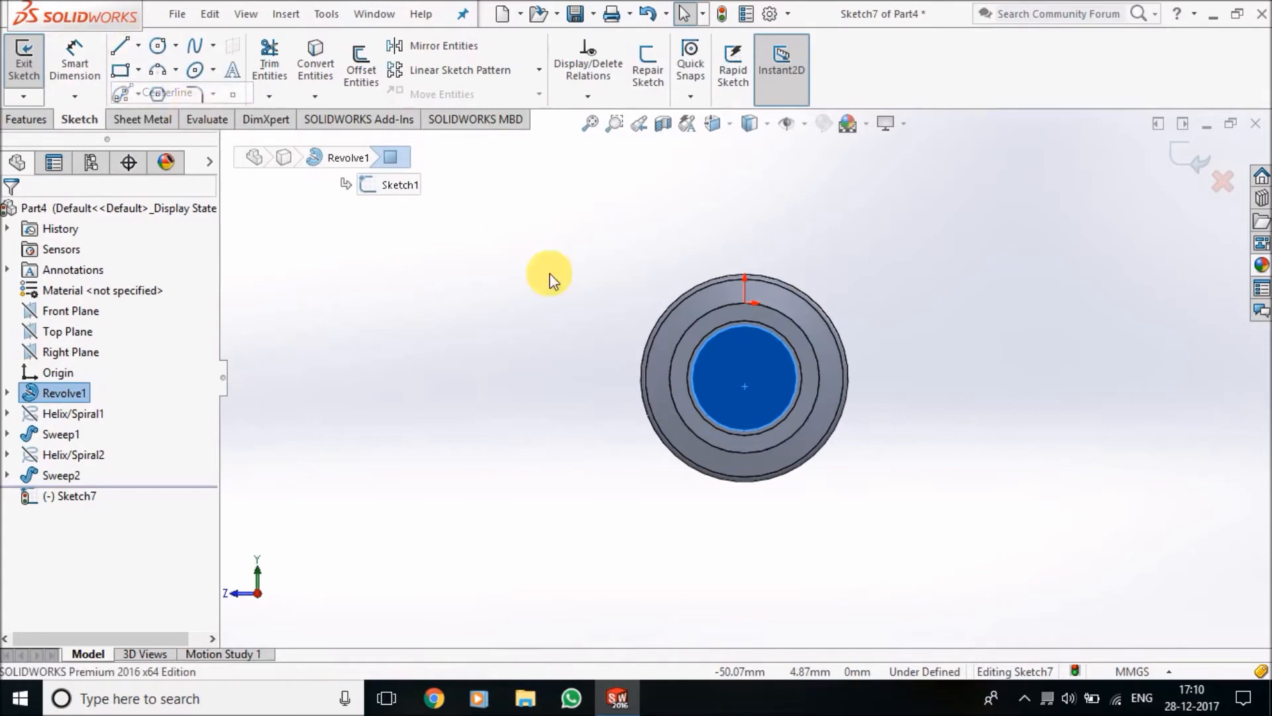
{"action": "left_click", "coordinate": [753, 309]}
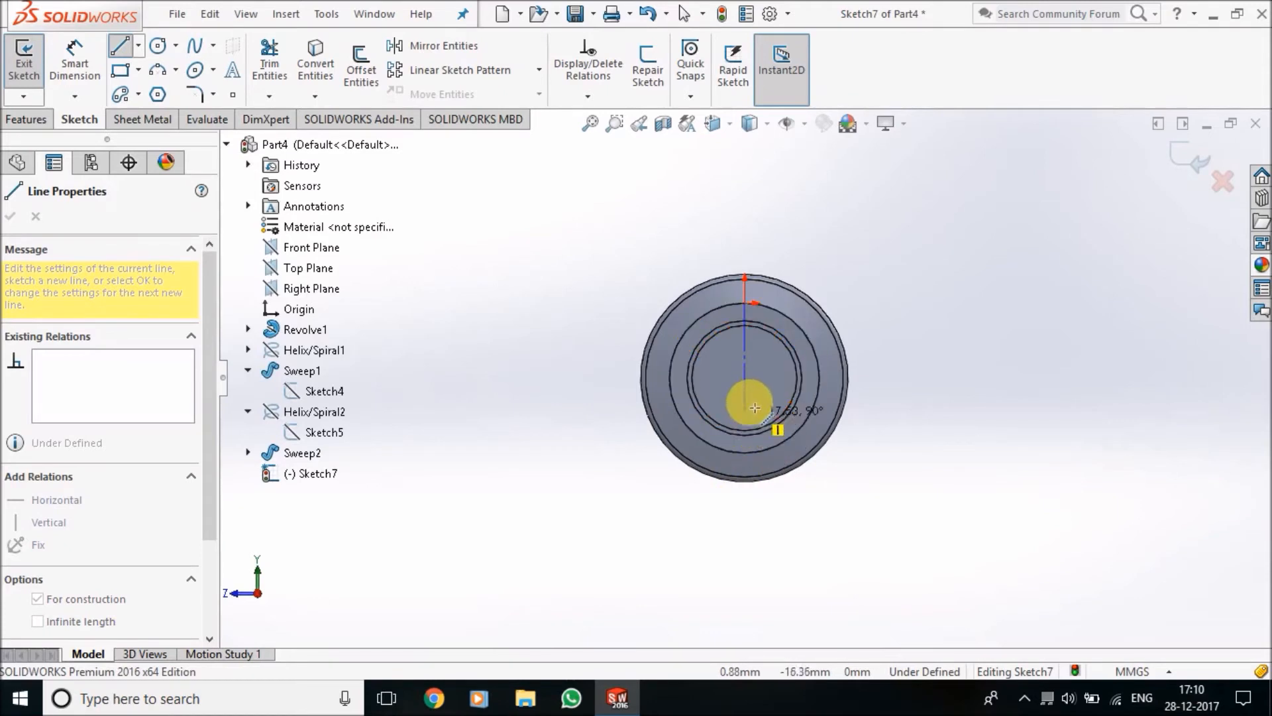
{"action": "left_click", "coordinate": [747, 379]}
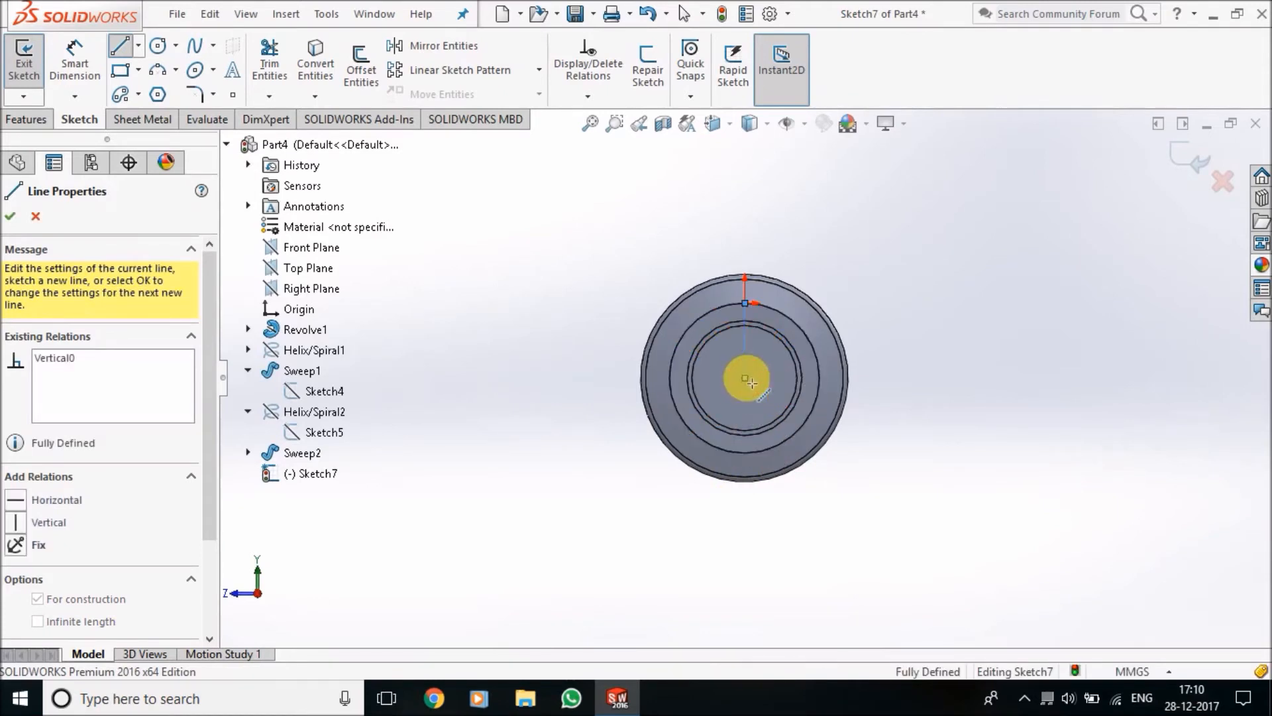
{"action": "key", "text": "Escape"}
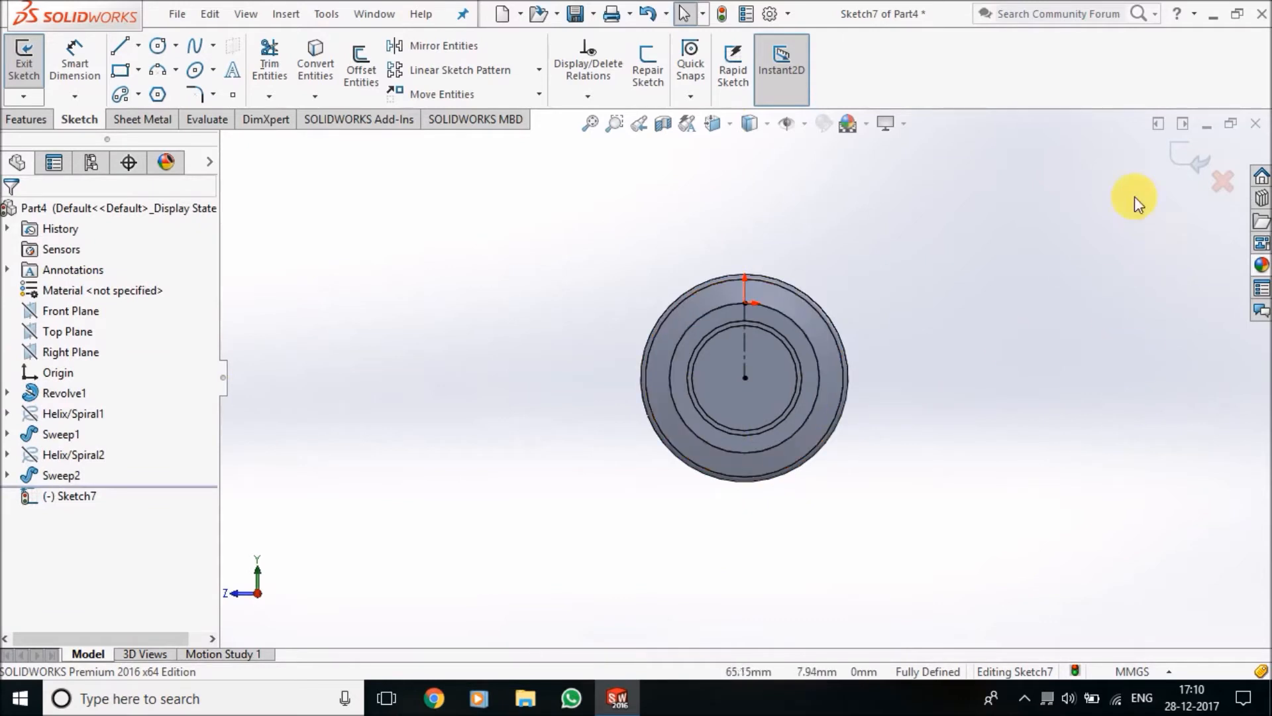
{"action": "left_click", "coordinate": [125, 73]}
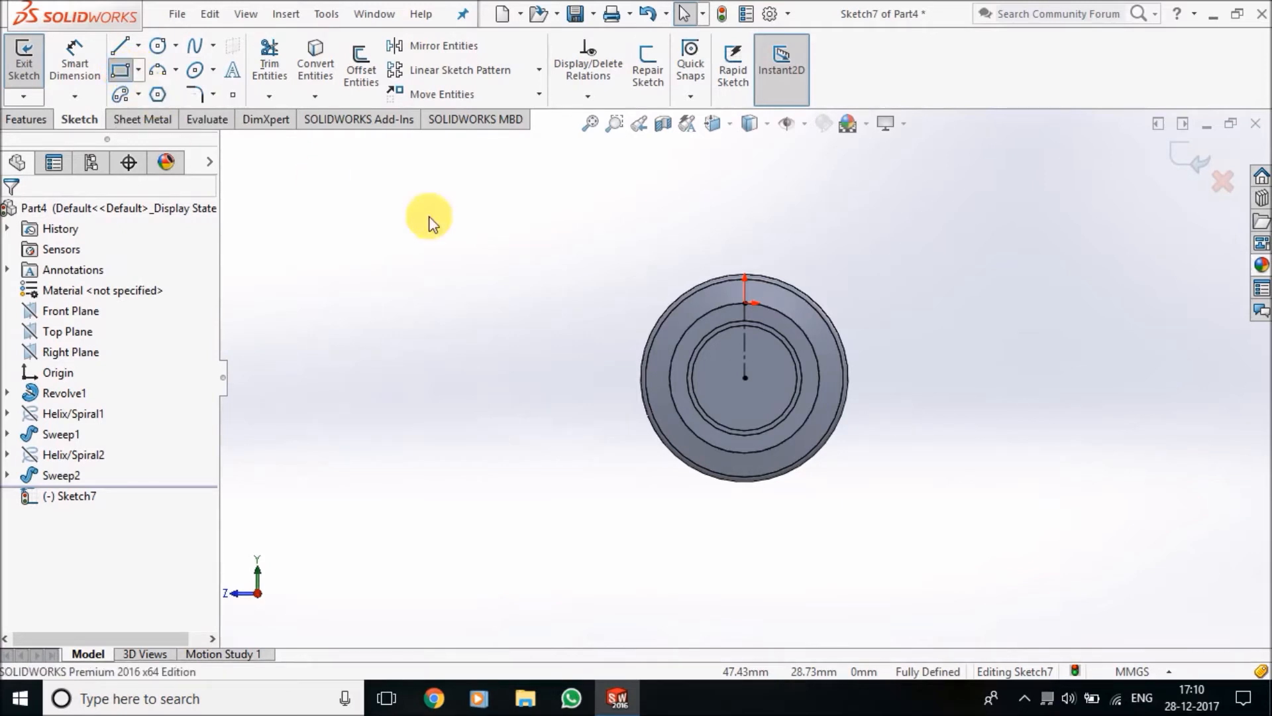
{"action": "left_click_drag", "start_coordinate": [721, 324], "coordinate": [773, 346]}
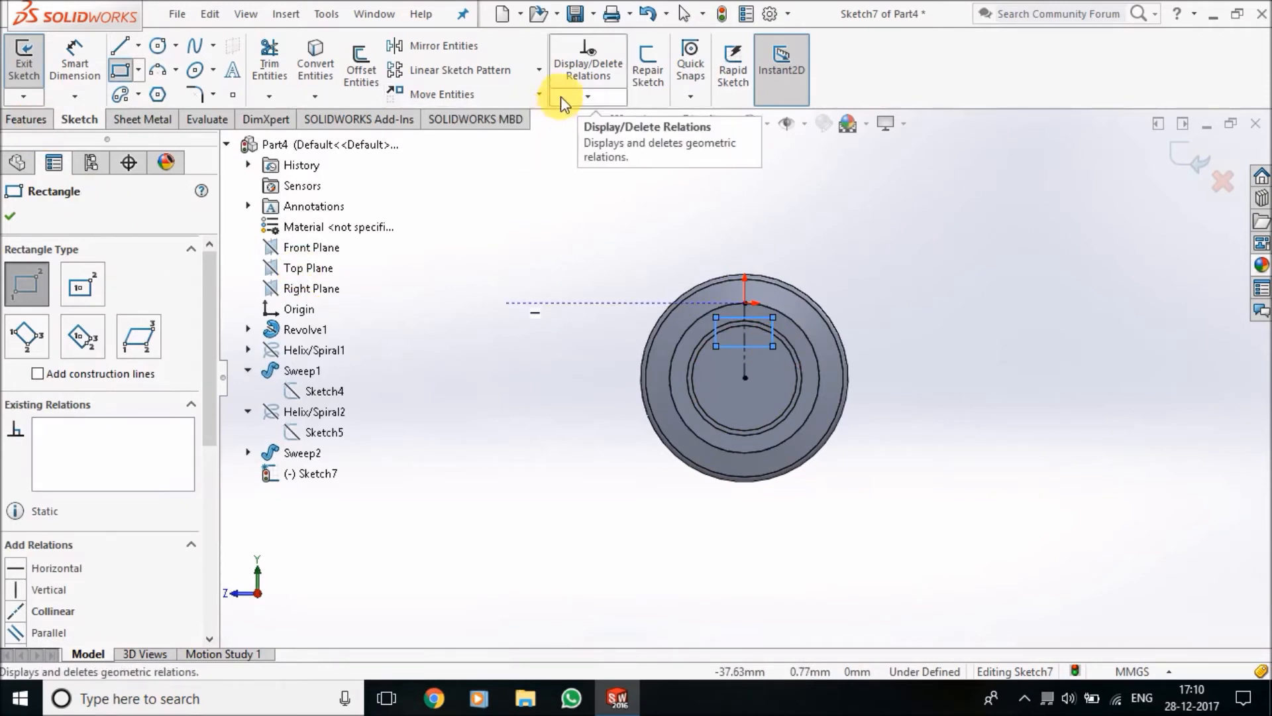
Add a symmetric relation between the rectangle's two vertical sides about the centerline
{"action": "left_click", "coordinate": [588, 96]}
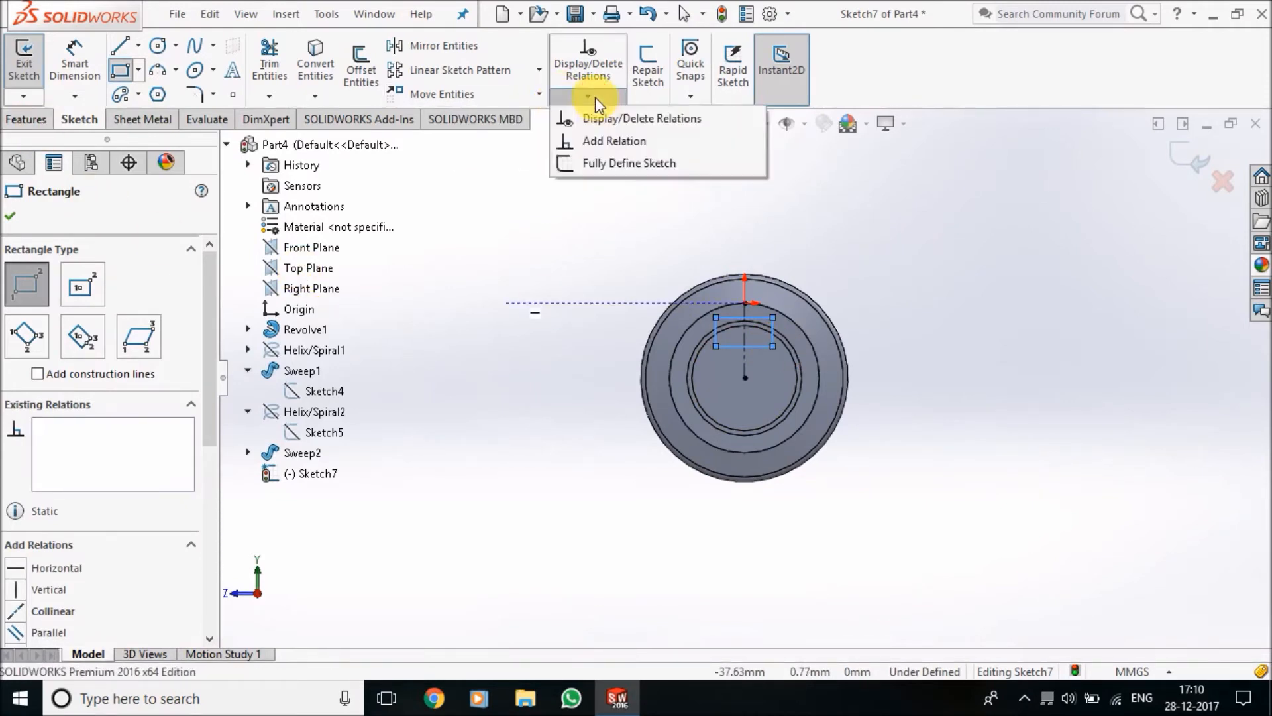
{"action": "left_click", "coordinate": [605, 139]}
{"action": "scroll", "coordinate": [729, 343], "scroll_direction": "down", "scroll_amount": 5}
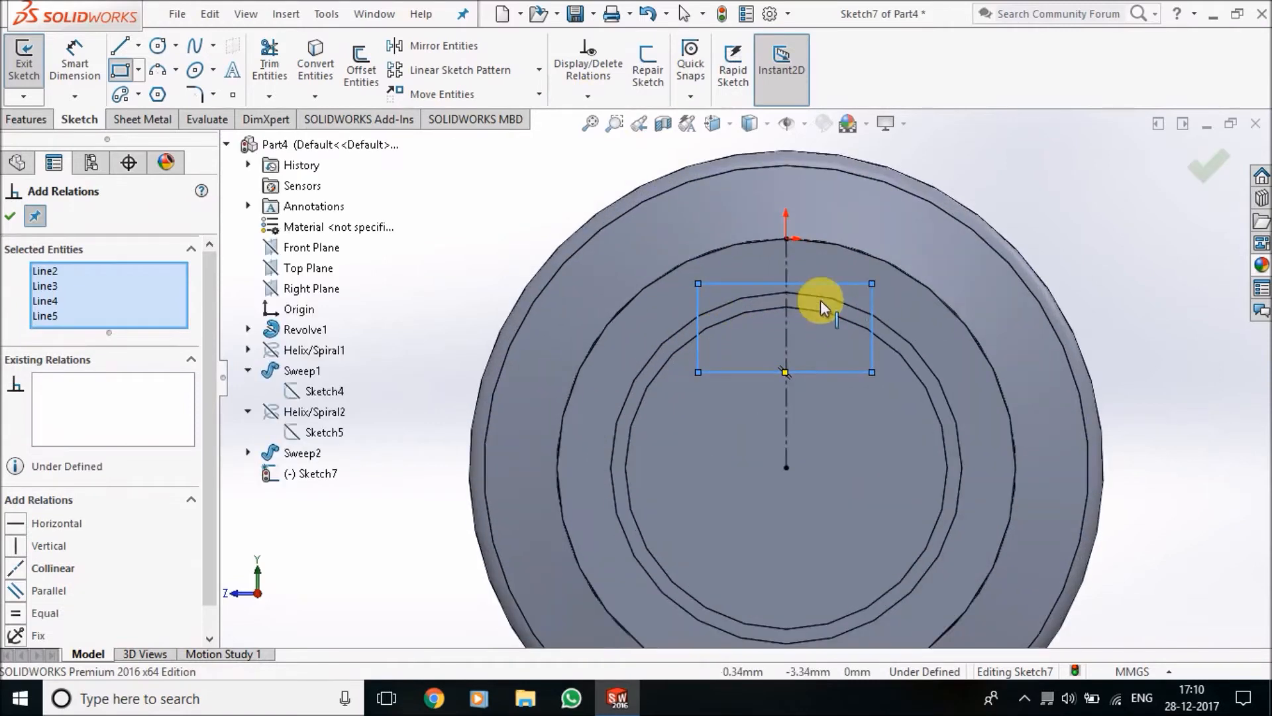
{"action": "right_click", "coordinate": [157, 300]}
{"action": "left_click", "coordinate": [181, 314]}
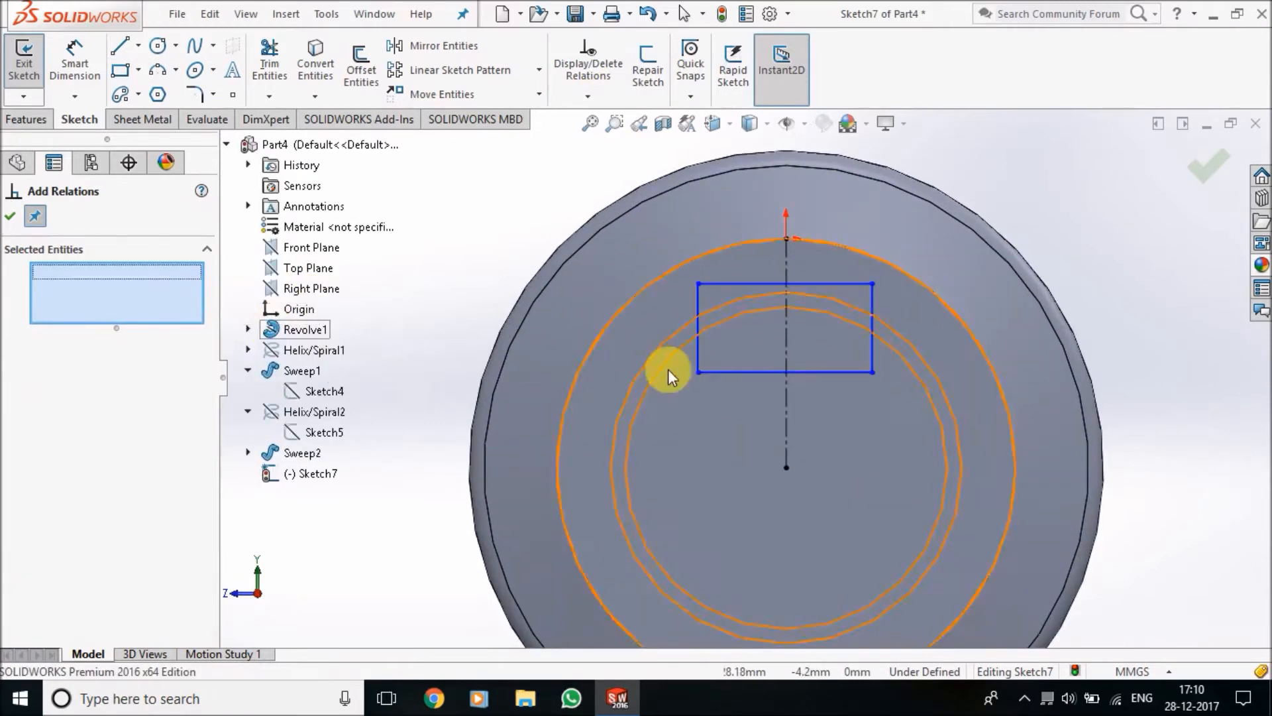
{"action": "left_click", "coordinate": [697, 353]}
{"action": "left_click", "coordinate": [872, 348]}
{"action": "left_click", "coordinate": [786, 358]}
{"action": "left_click", "coordinate": [56, 626]}
{"action": "left_click", "coordinate": [10, 216]}
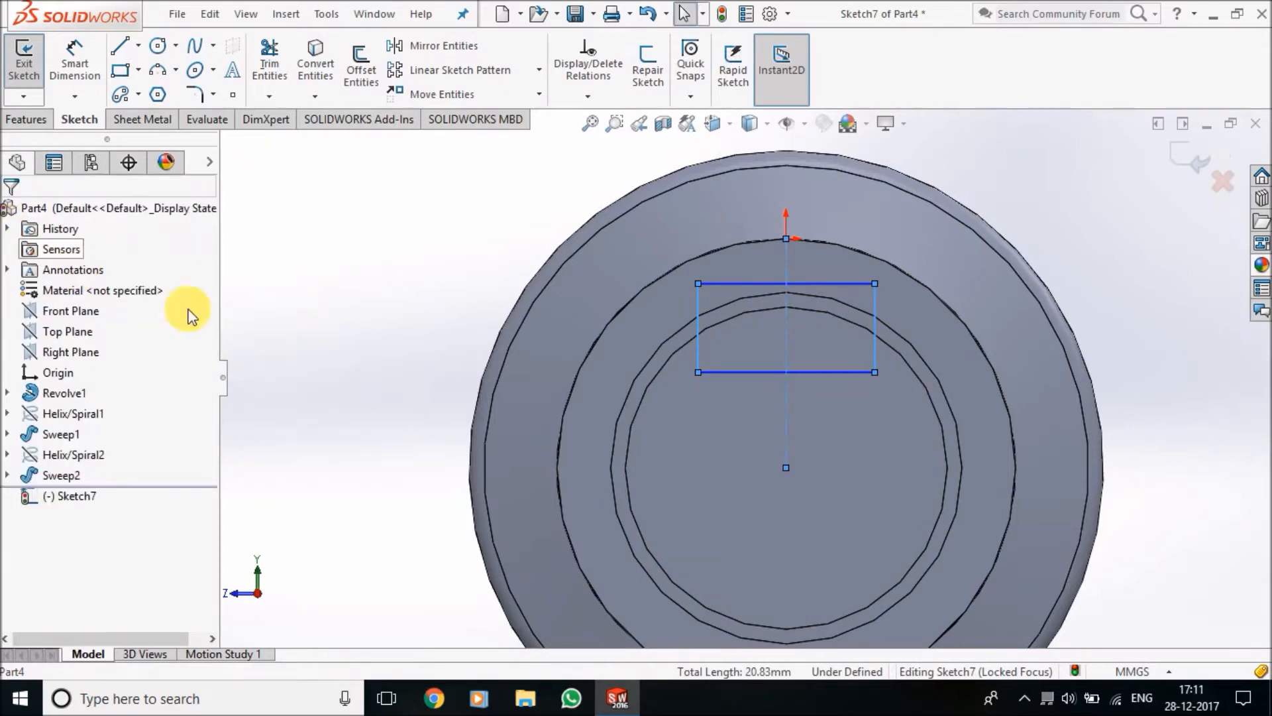
{"action": "left_click", "coordinate": [412, 311]}
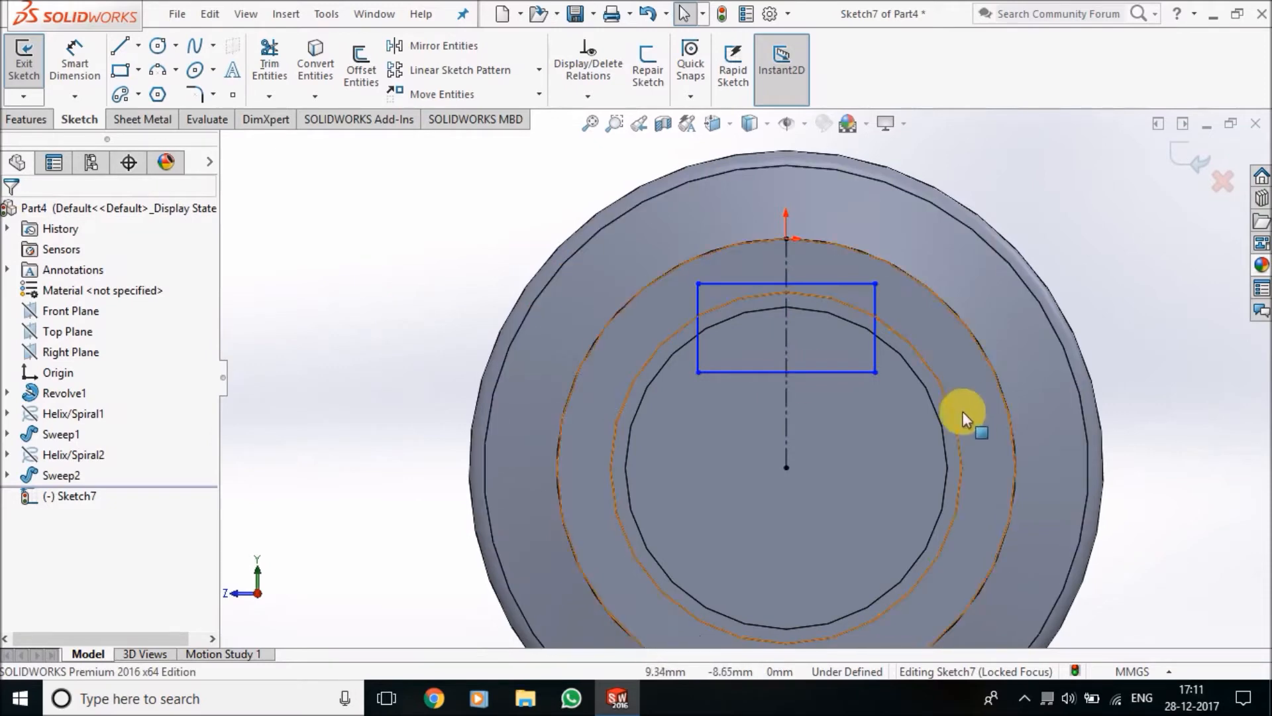
Dimension the rectangle's upper edge and set its width to 3.25 mm
{"action": "left_click", "coordinate": [74, 63]}
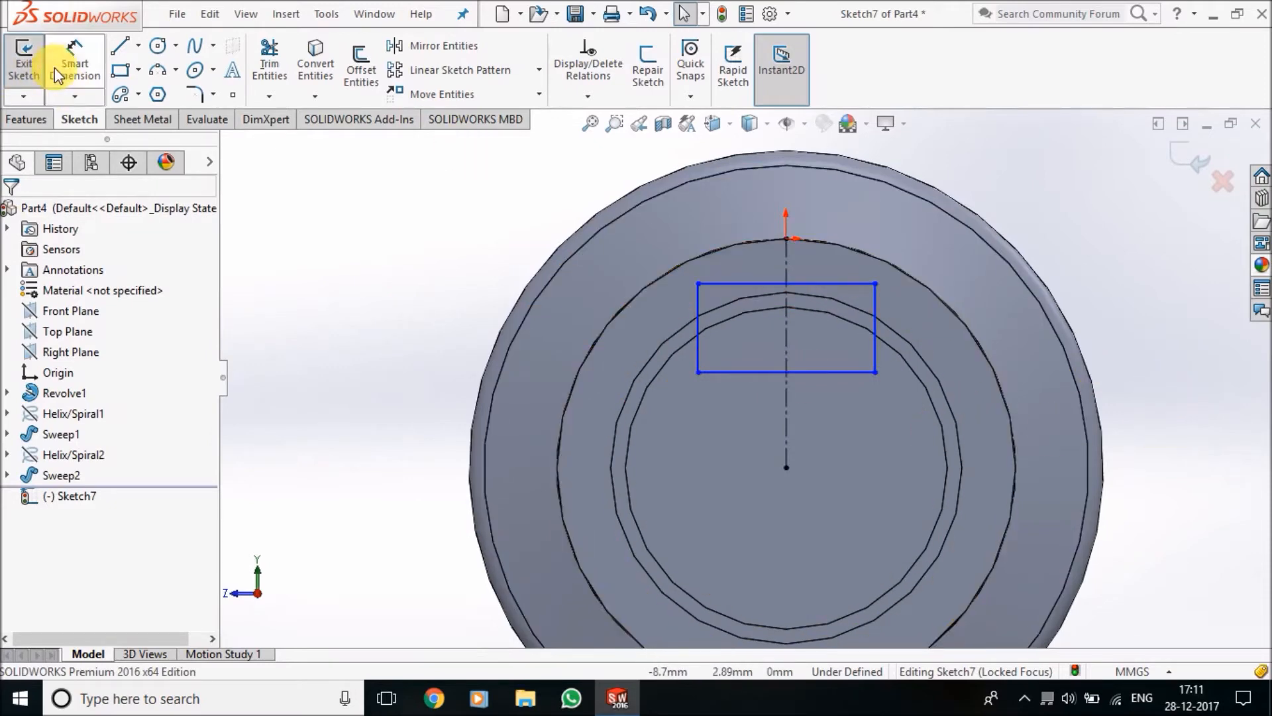
{"action": "left_click", "coordinate": [818, 283]}
{"action": "scroll", "coordinate": [821, 256], "scroll_direction": "up", "scroll_amount": 1}
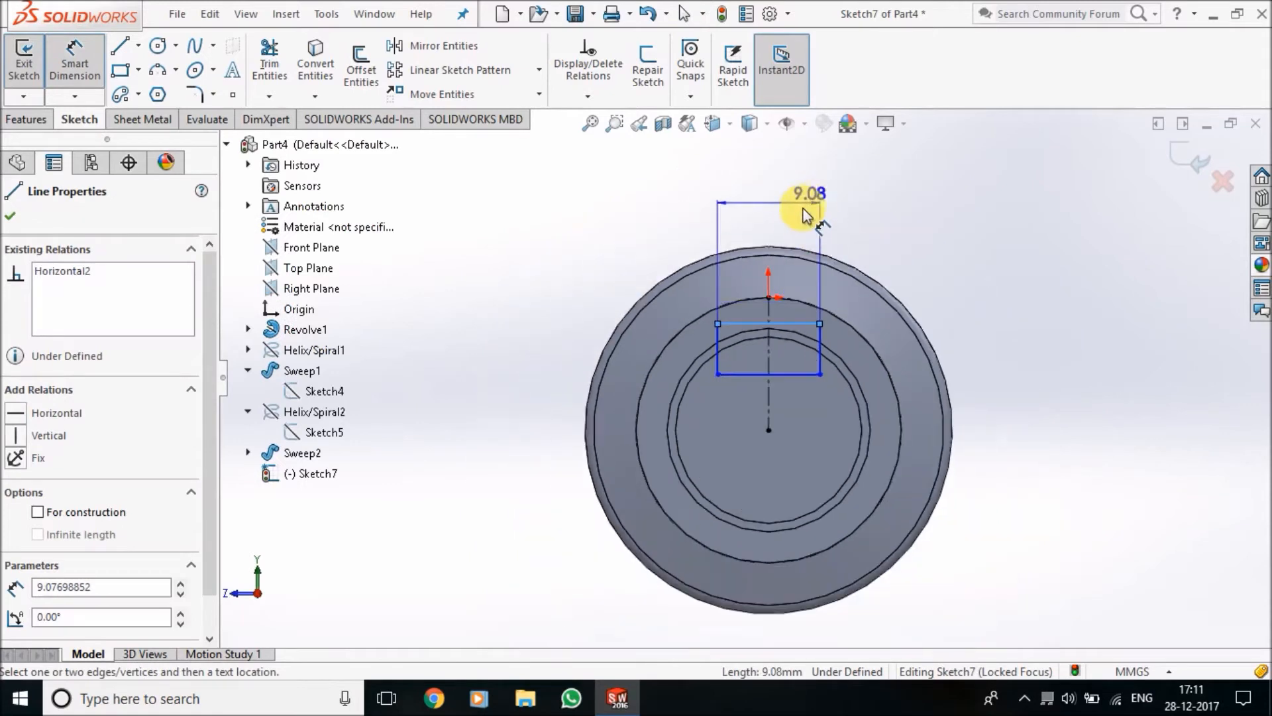
{"action": "left_click", "coordinate": [809, 212]}
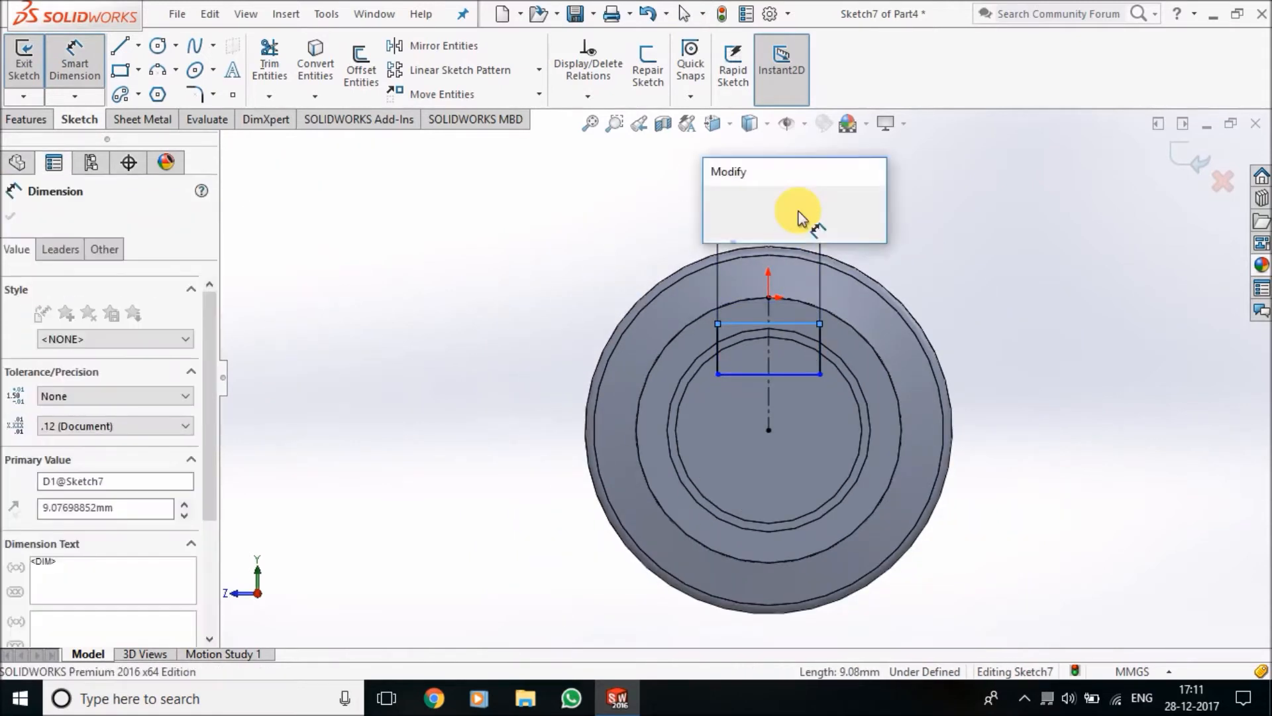
{"action": "type", "text": "3.25"}
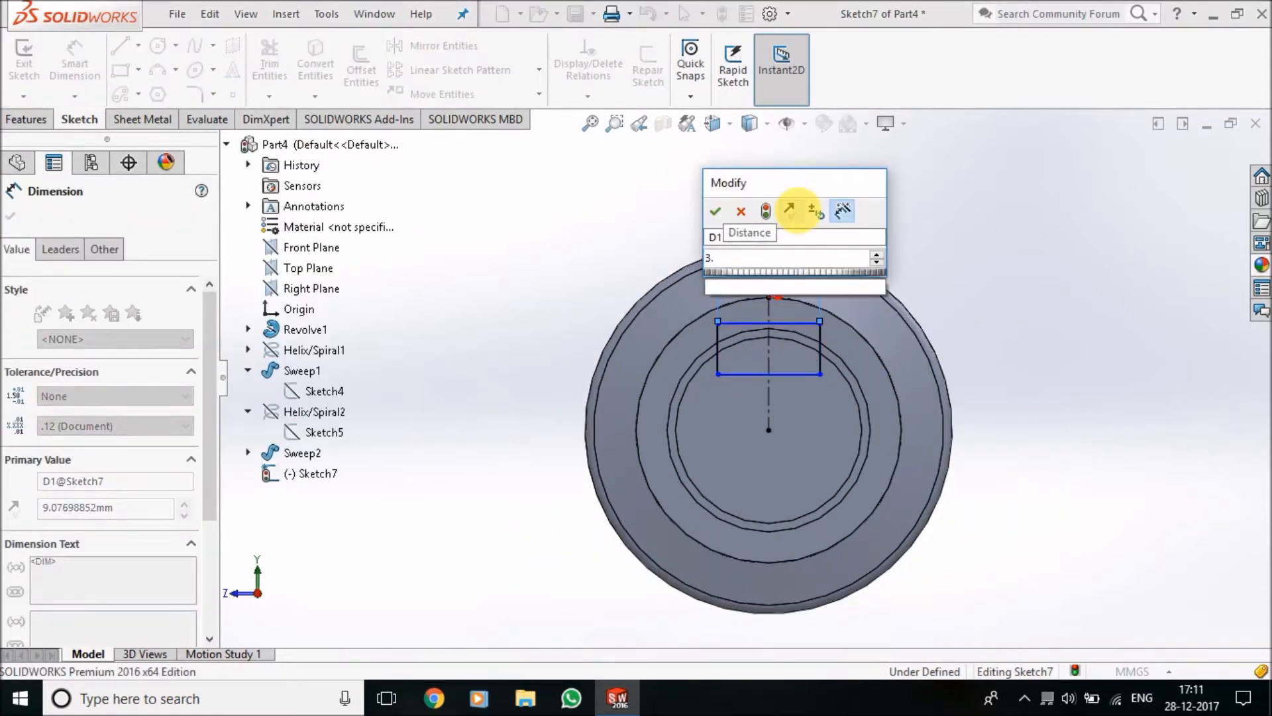
{"action": "key", "text": "Return"}
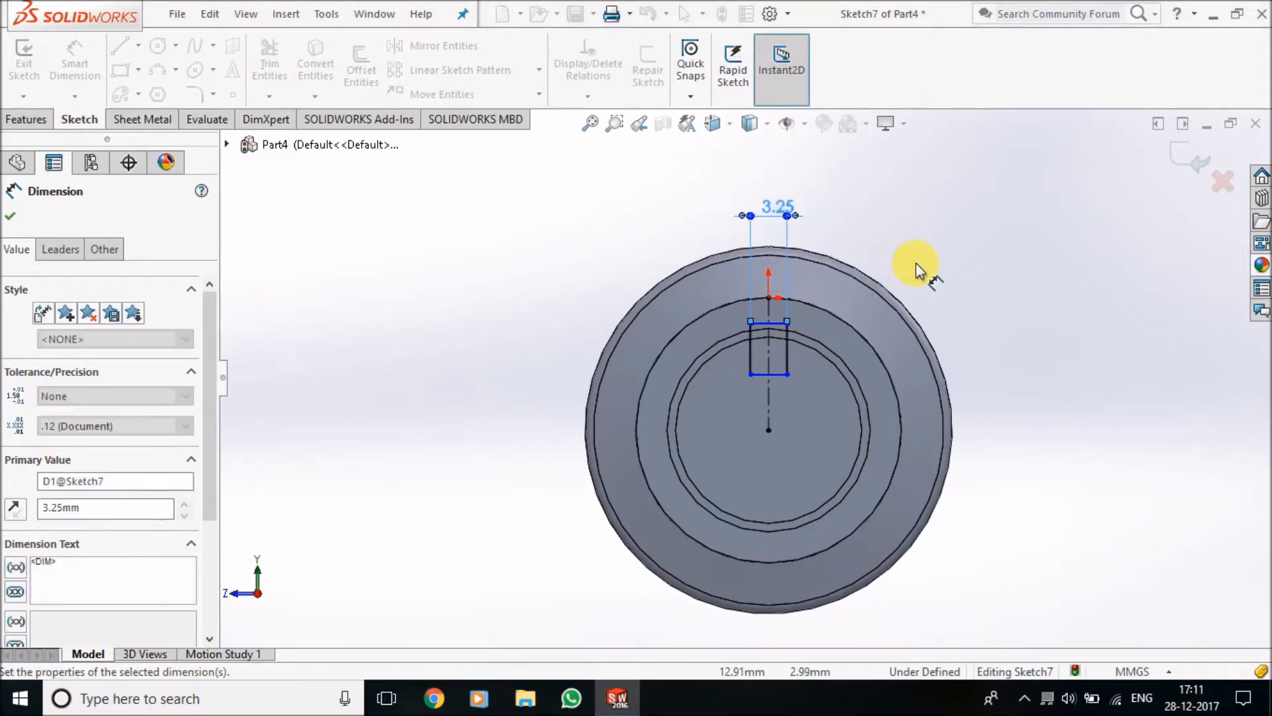
{"action": "left_click", "coordinate": [913, 267]}
Dimension the distance from the shaft's centre to the rectangle's upper edge as 7.22 mm
{"action": "scroll", "coordinate": [790, 364], "scroll_direction": "down", "scroll_amount": 5}
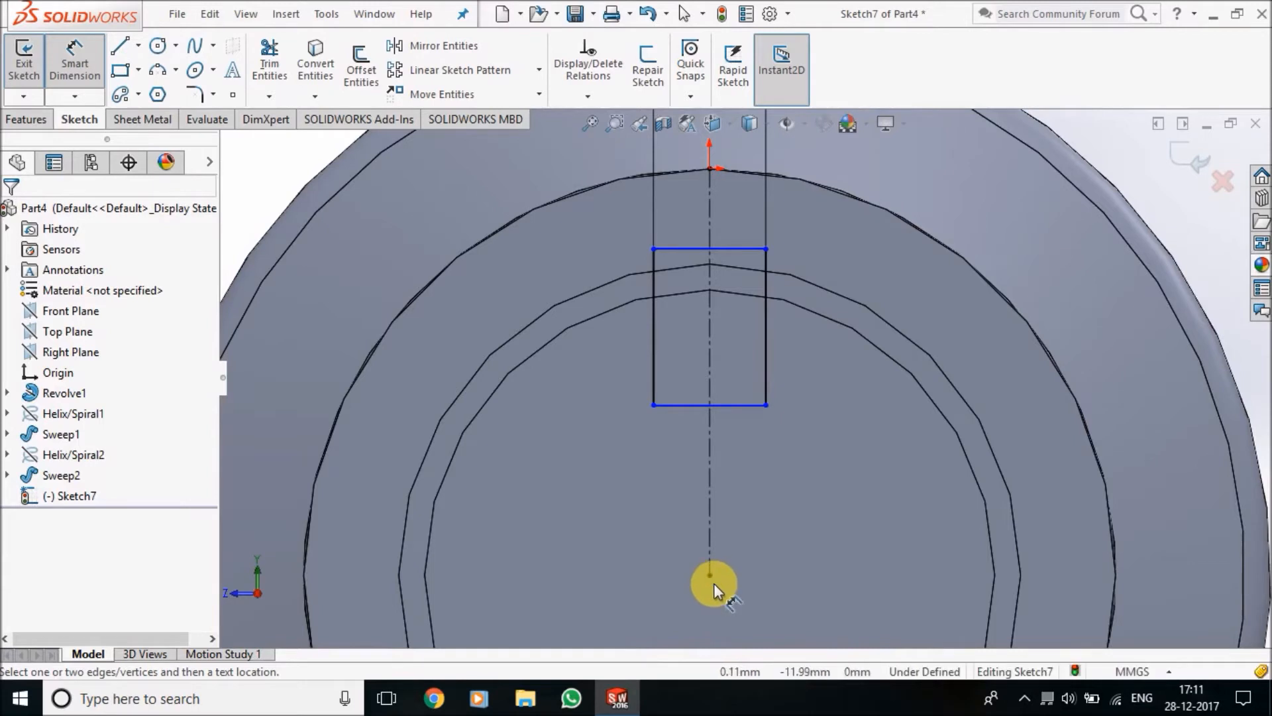
{"action": "left_click", "coordinate": [742, 248]}
{"action": "scroll", "coordinate": [880, 403], "scroll_direction": "up", "scroll_amount": 3}
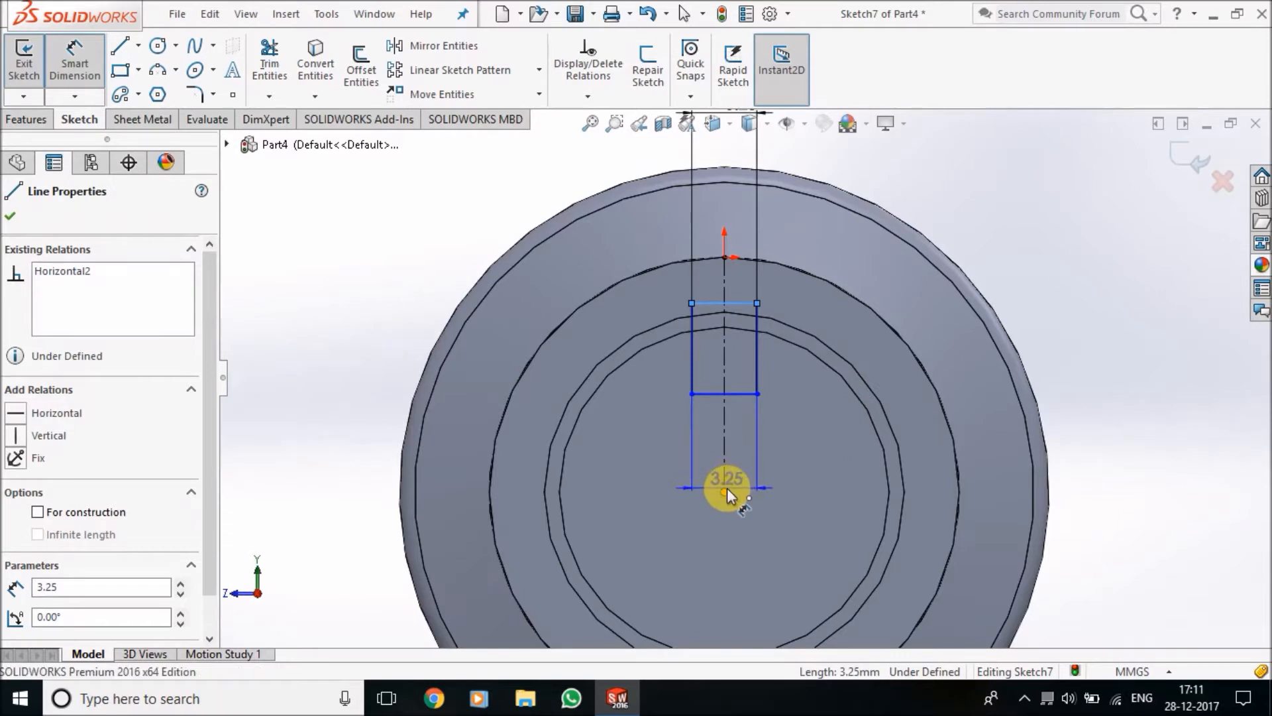
{"action": "left_click", "coordinate": [725, 491]}
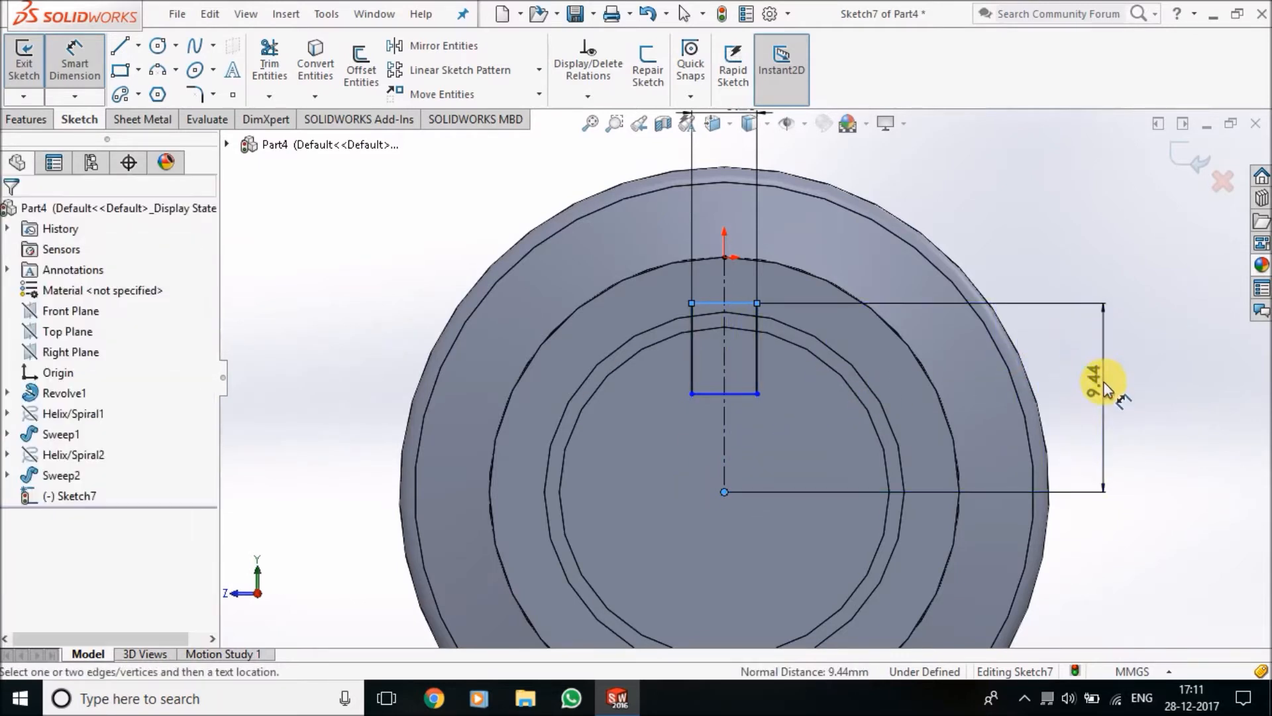
{"action": "left_click", "coordinate": [1103, 384]}
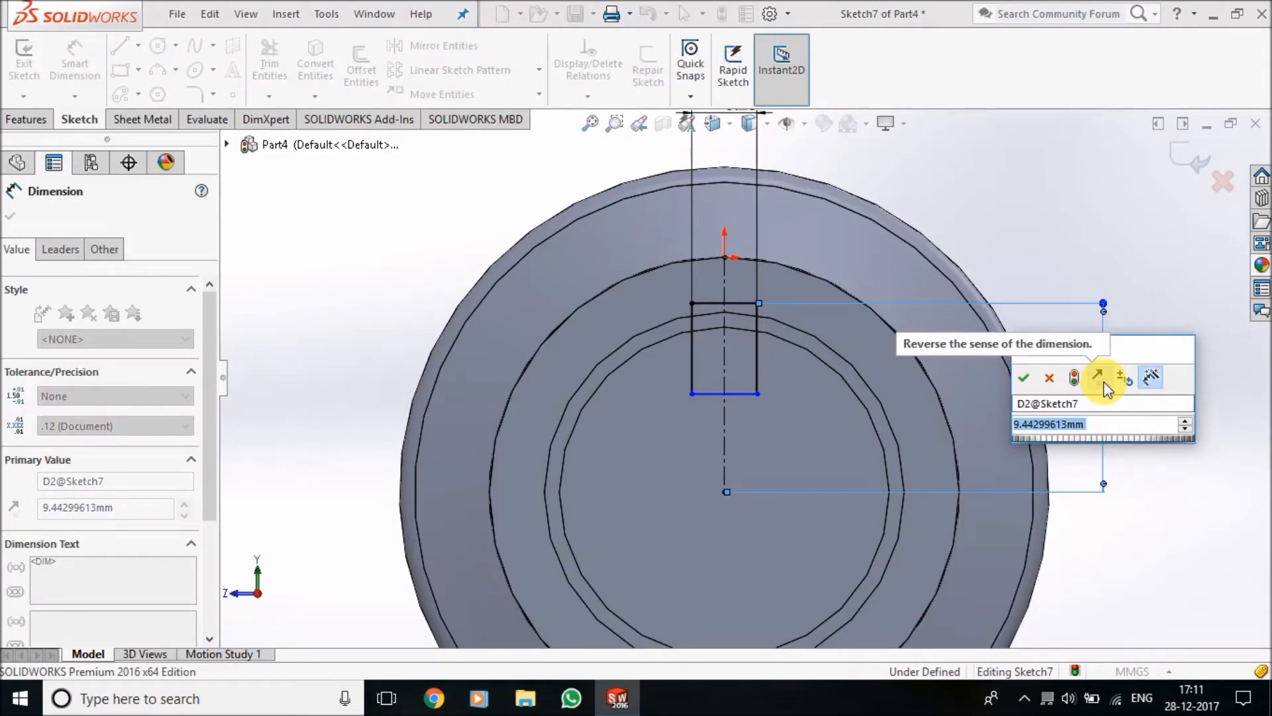
{"action": "type", "text": "7.25"}
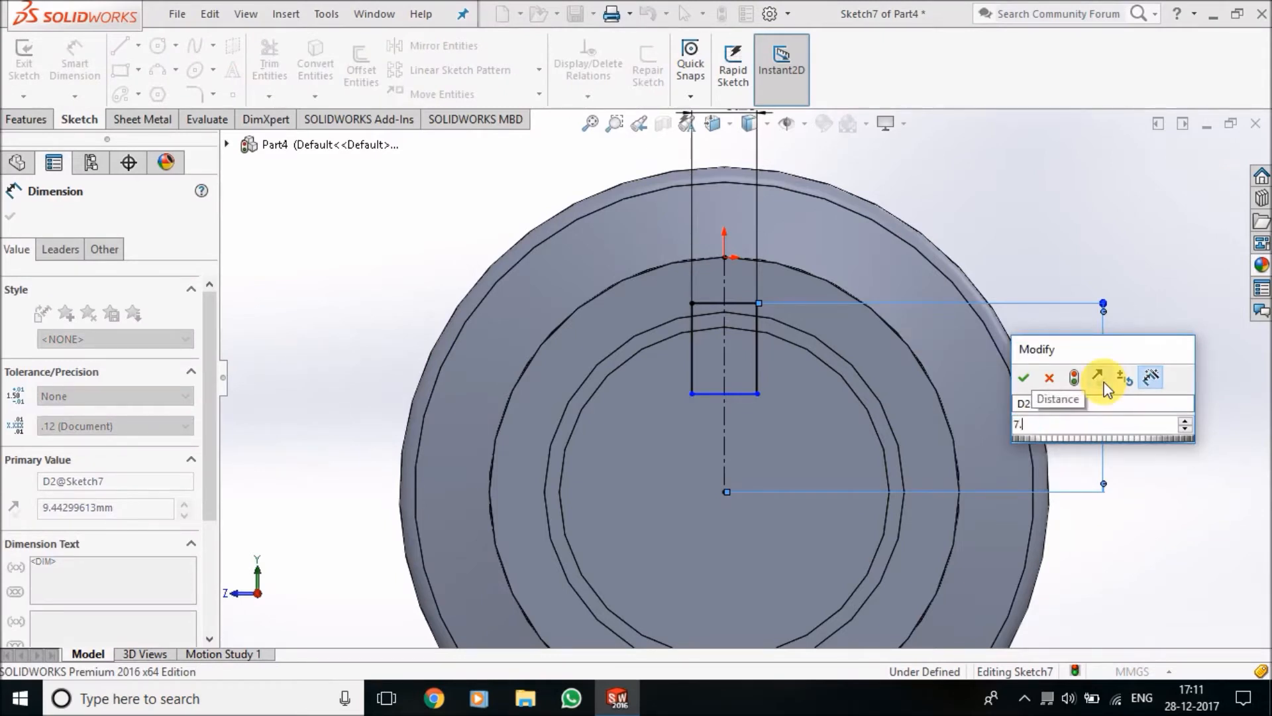
{"action": "key", "text": "Return"}
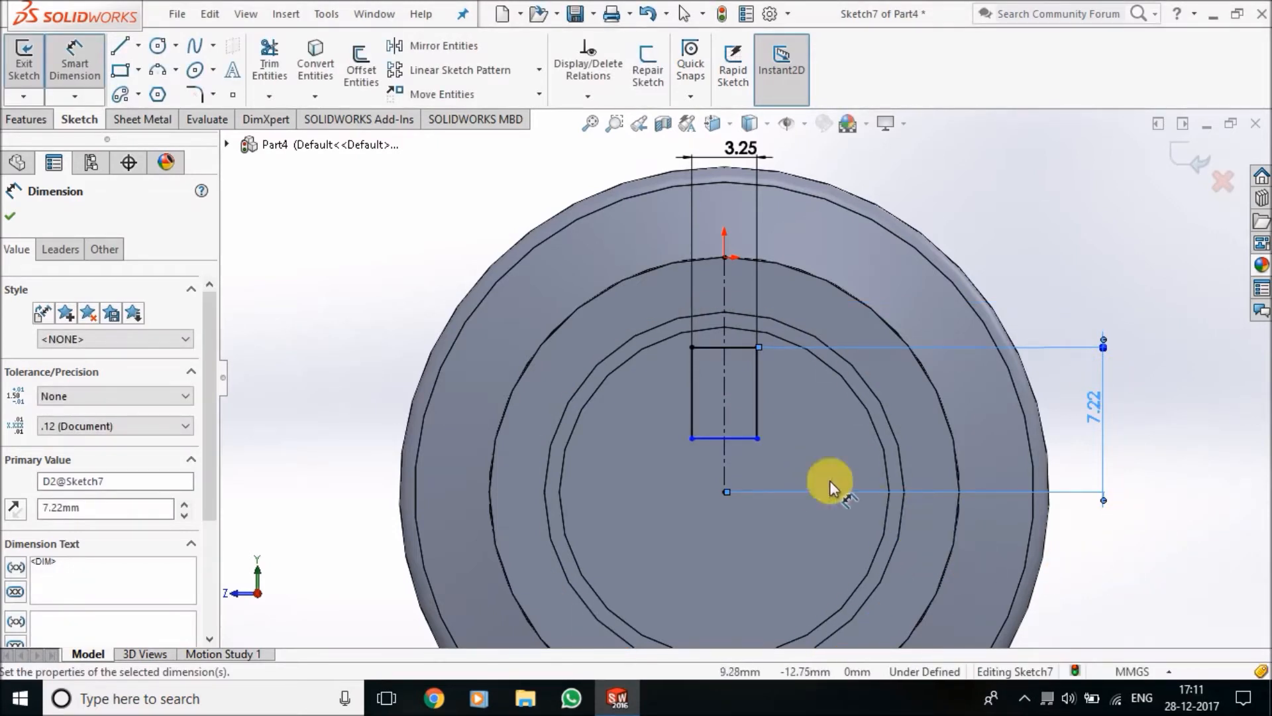
{"action": "middle_click_drag", "start_coordinate": [1000, 281], "coordinate": [994, 368]}
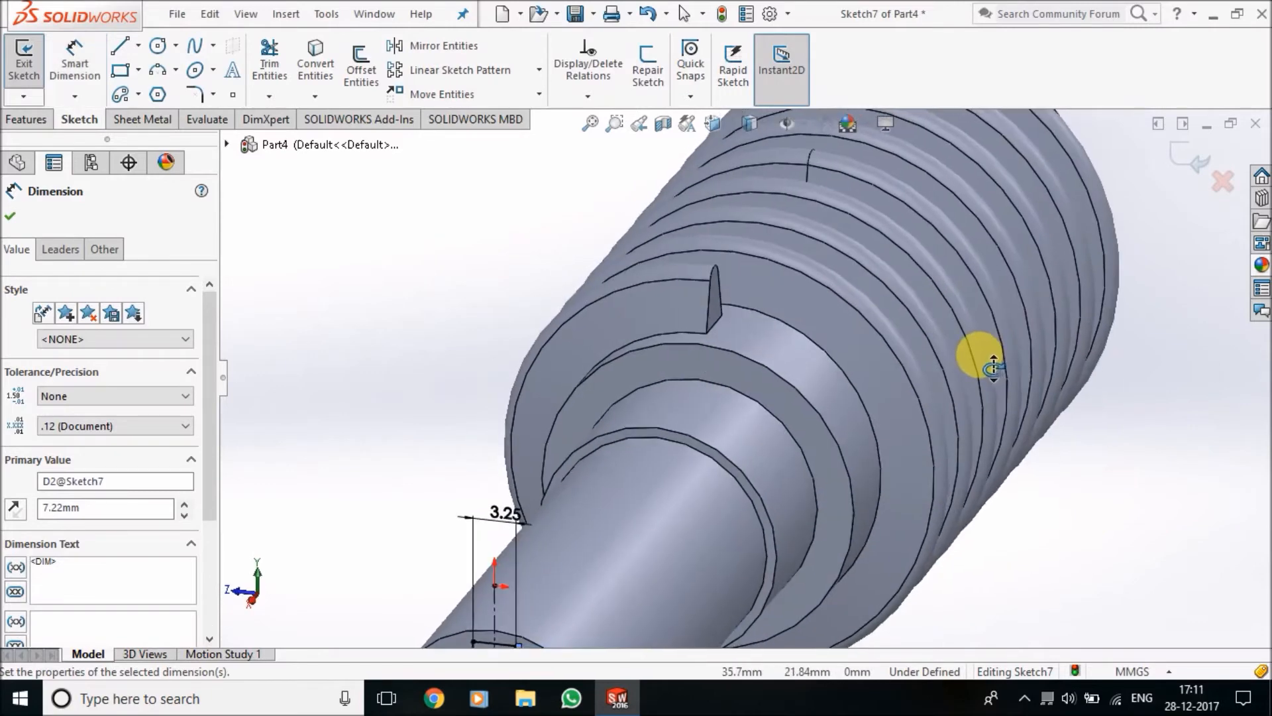
{"action": "scroll", "coordinate": [846, 513], "scroll_direction": "up", "scroll_amount": 4}
{"action": "scroll", "coordinate": [722, 538], "scroll_direction": "down", "scroll_amount": 5}
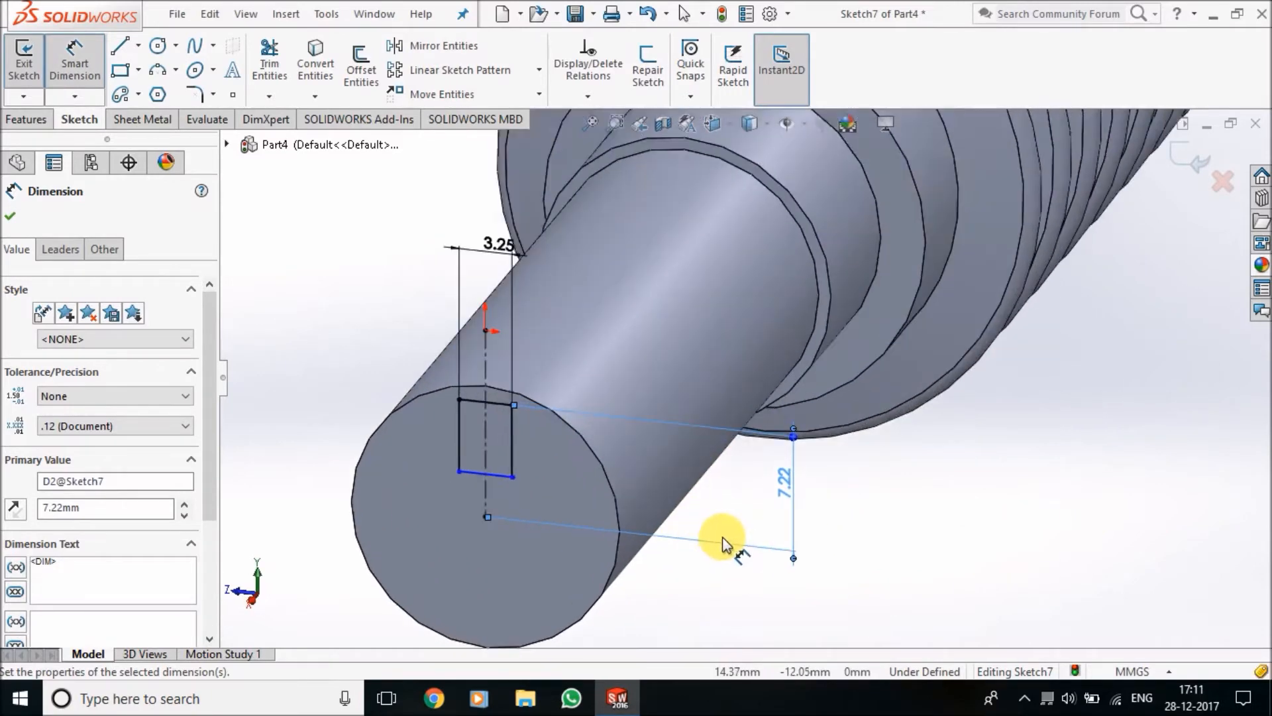
{"action": "scroll", "coordinate": [722, 538], "scroll_direction": "down", "scroll_amount": 1}
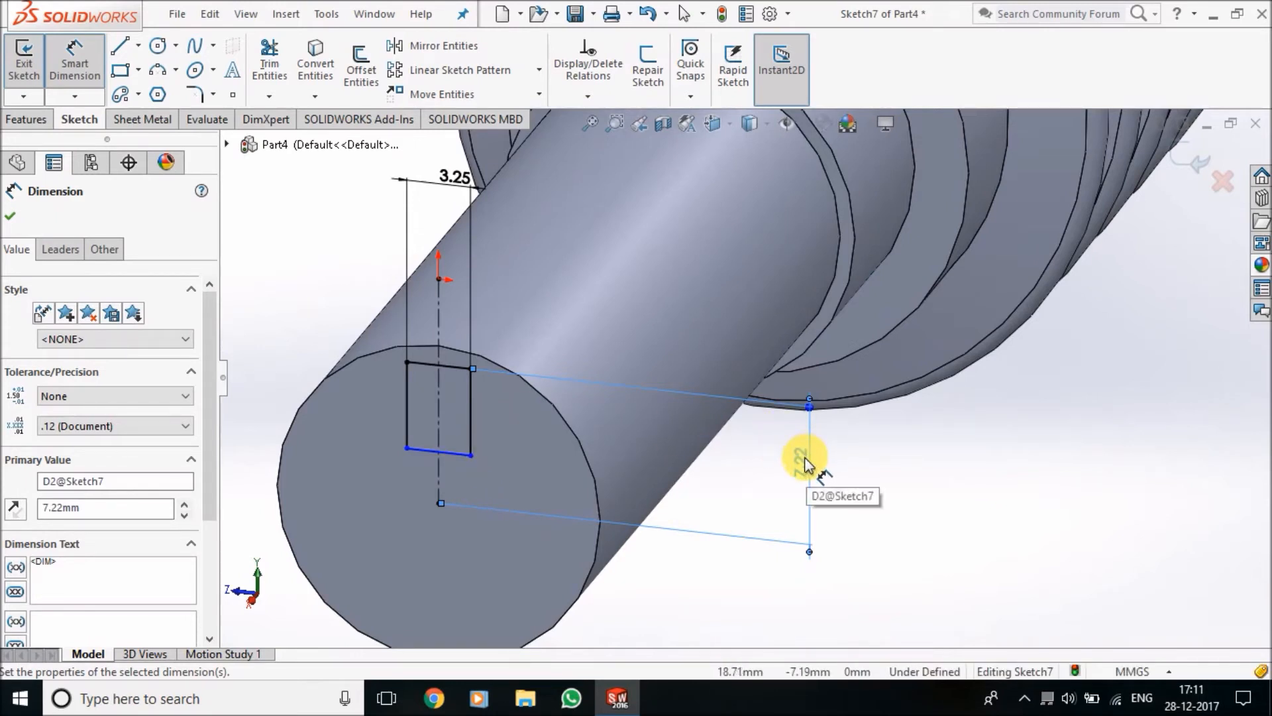
{"action": "key", "text": "Escape"}
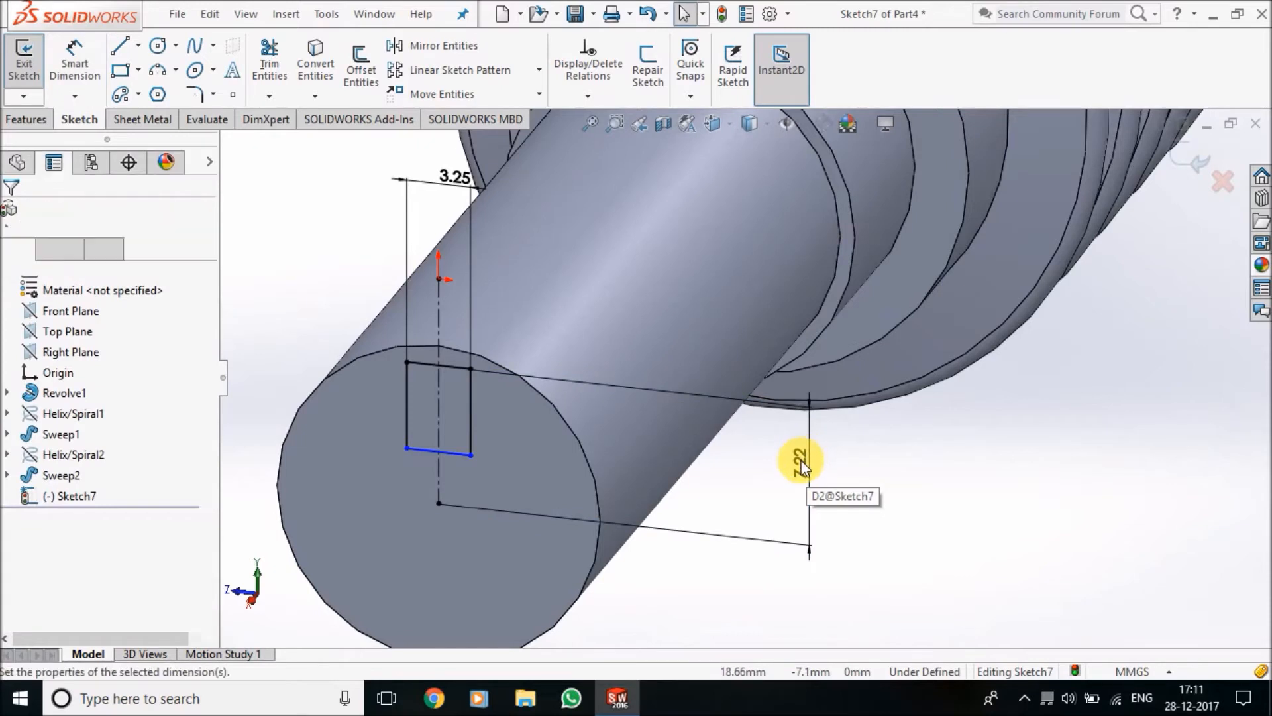
Replace the 7.22 mm dimension with one from the shaft's centre to the rectangle's lower edge, set to 7 mm
{"action": "right_click", "coordinate": [801, 462]}
{"action": "left_click", "coordinate": [844, 435]}
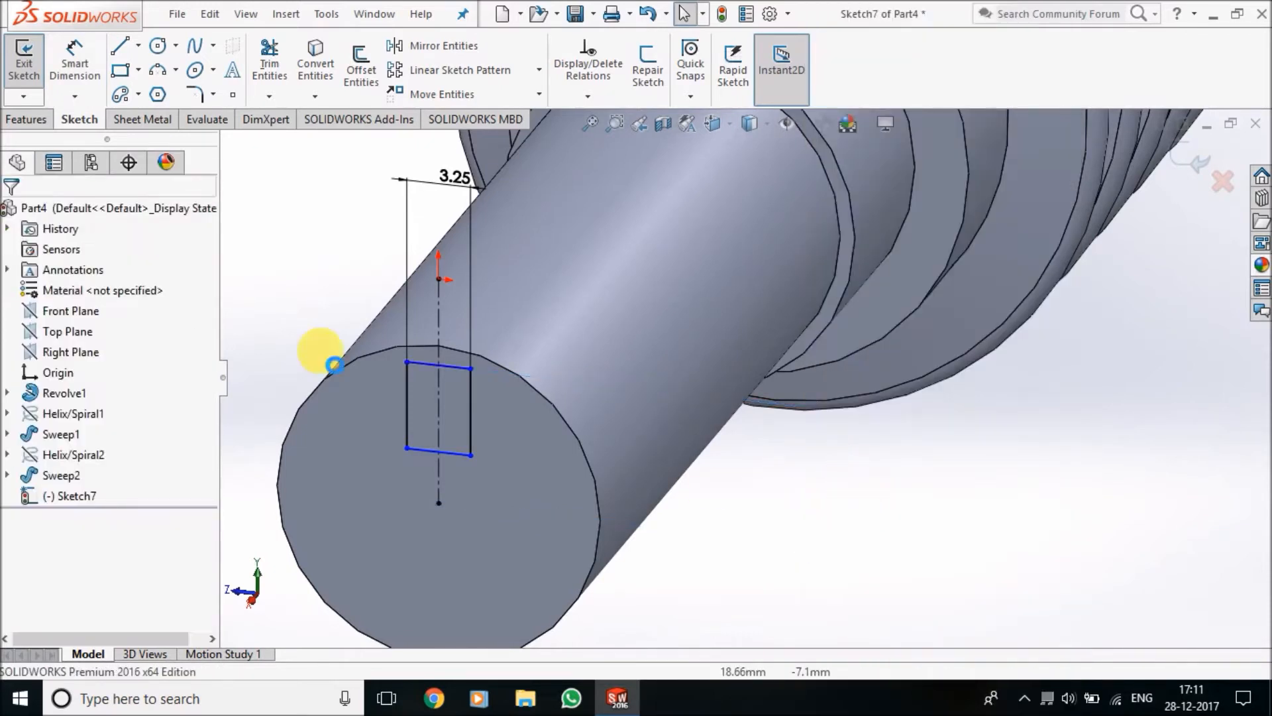
{"action": "left_click", "coordinate": [94, 63]}
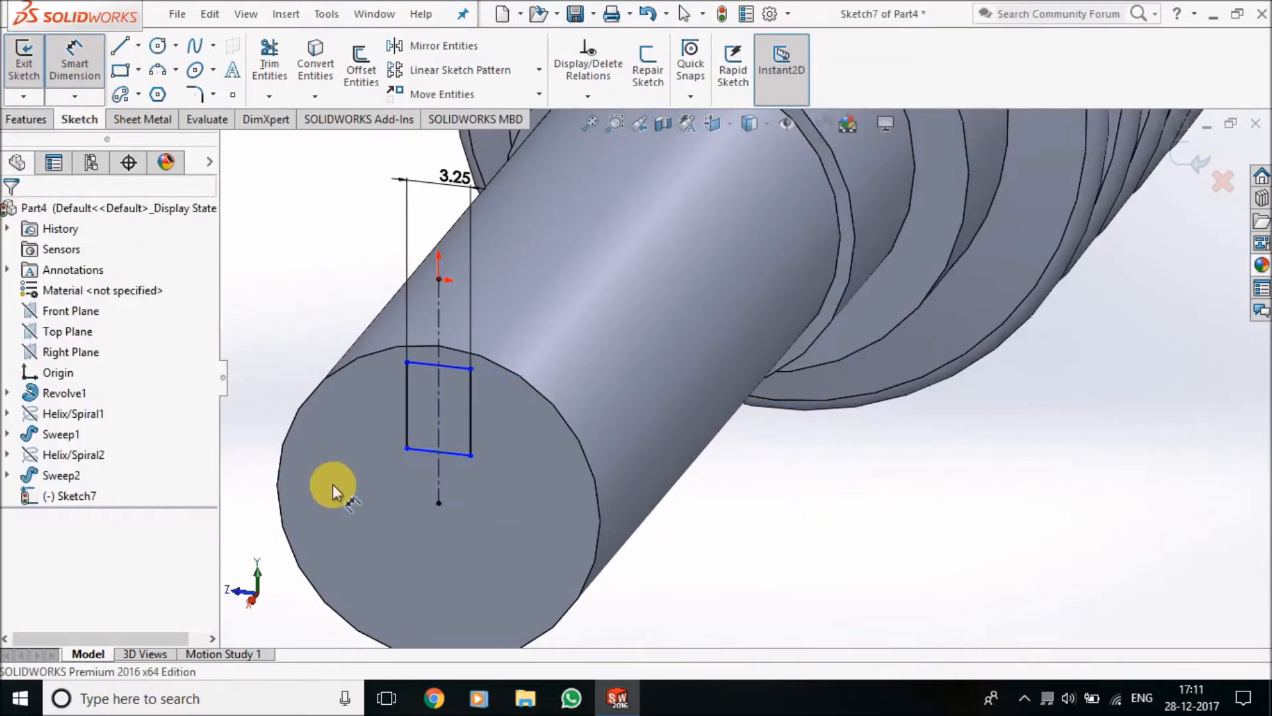
{"action": "left_click", "coordinate": [438, 503]}
{"action": "left_click", "coordinate": [457, 453]}
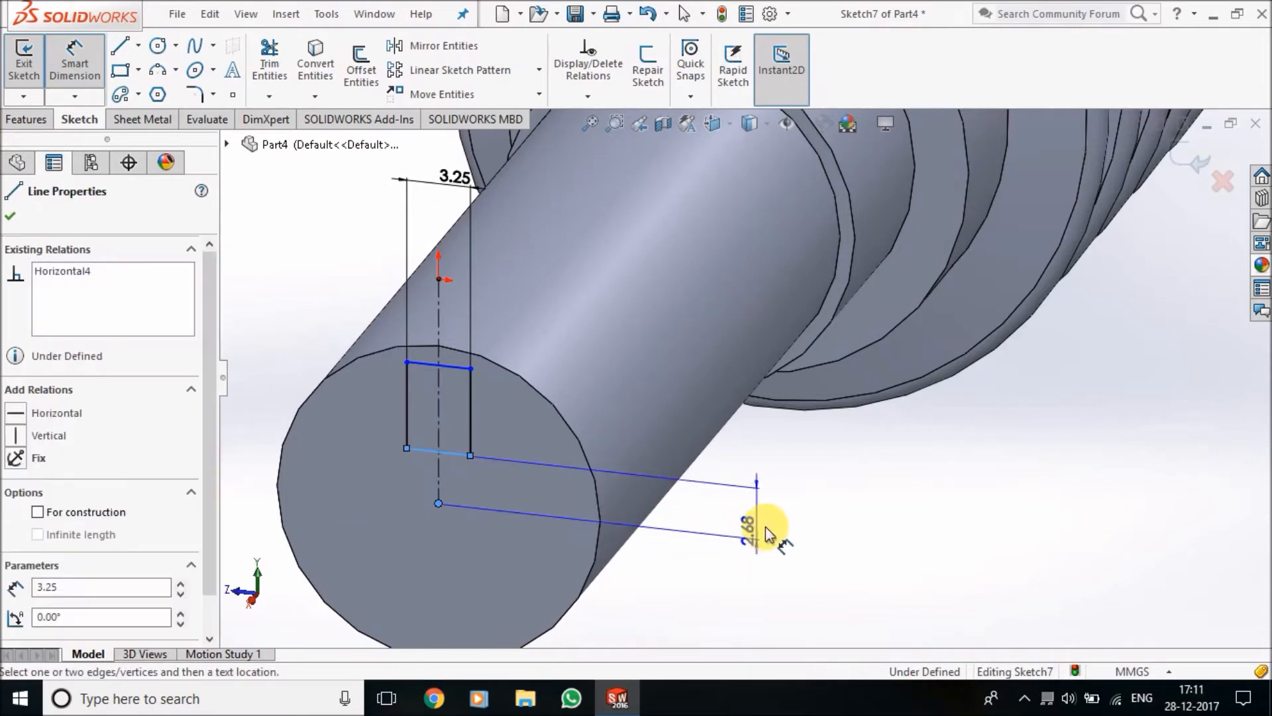
{"action": "left_click", "coordinate": [774, 519]}
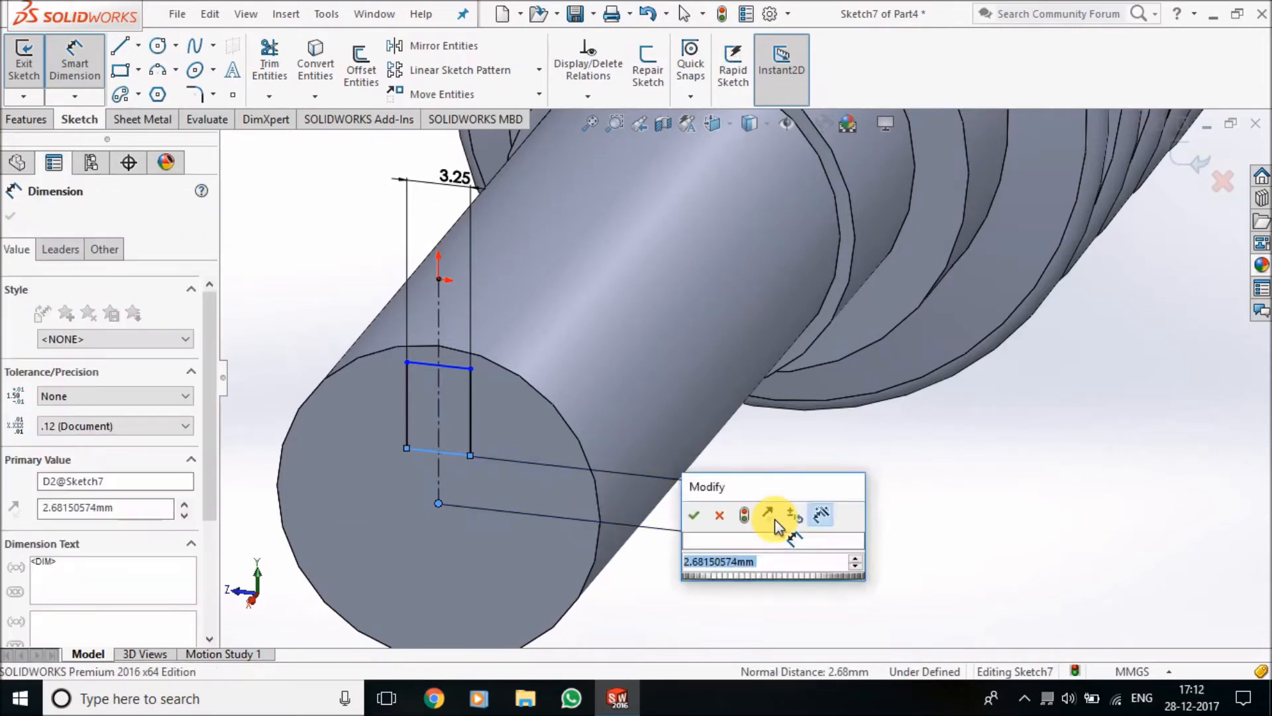
{"action": "key", "text": "Return"}
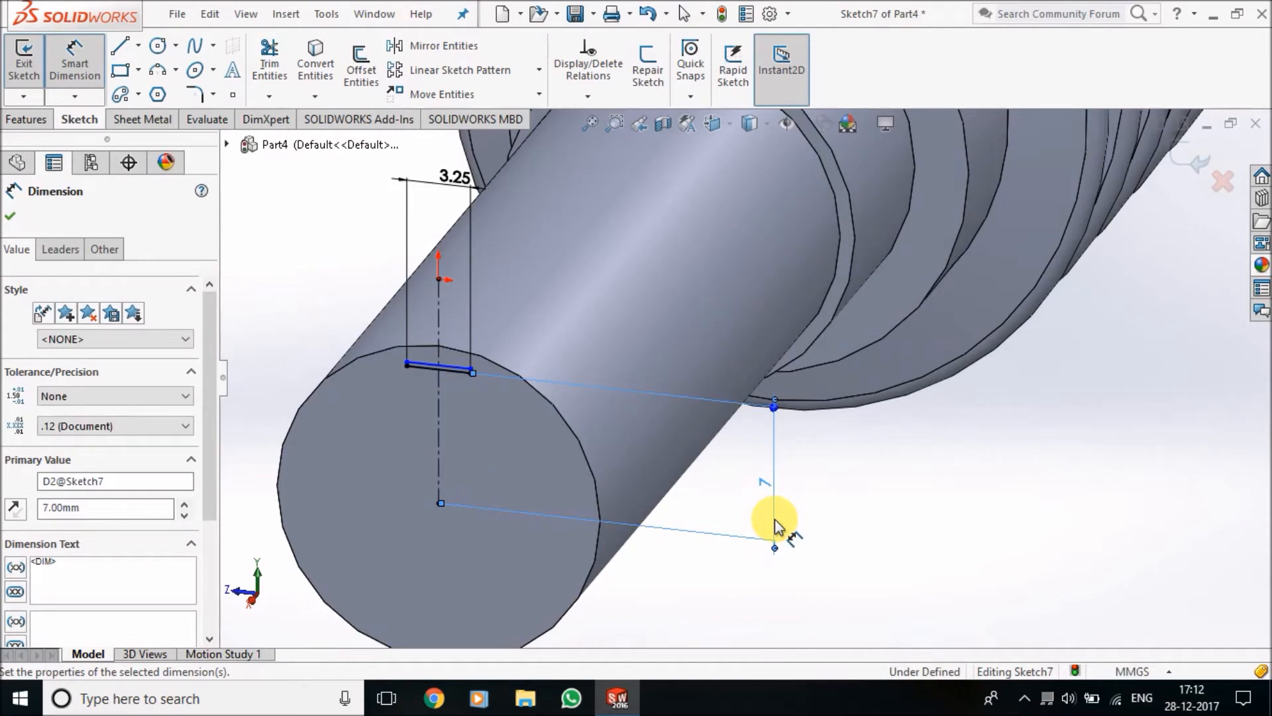
{"action": "key", "text": "Escape"}
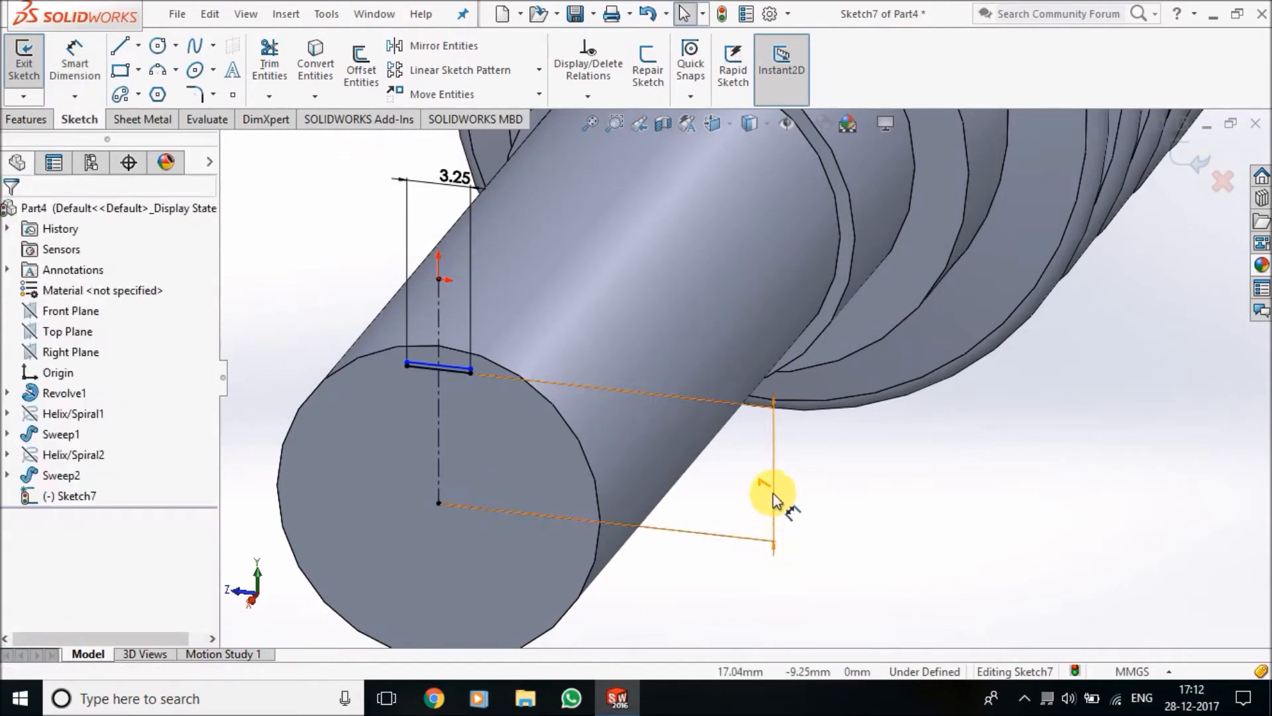
Change the distance between the shaft's centre and the rectangle's dimensioned edge to 7.25 mm
{"action": "double_click", "coordinate": [774, 499]}
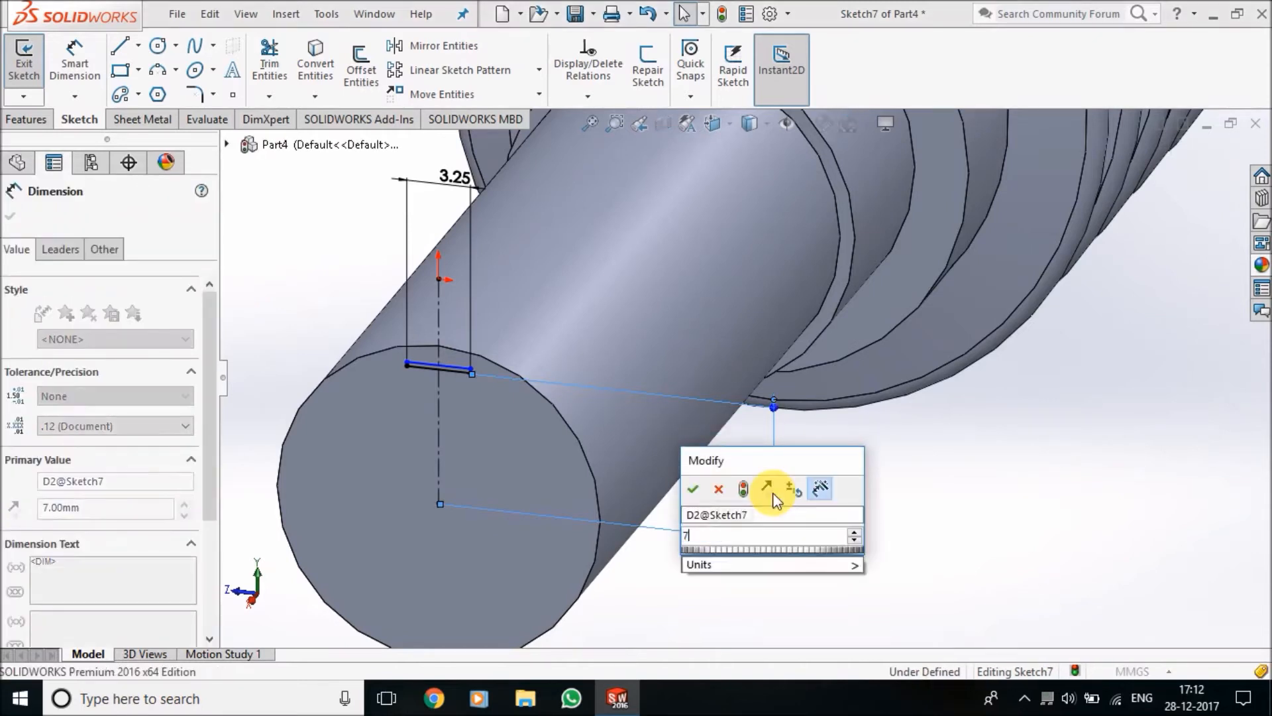
{"action": "type", "text": "7.25"}
{"action": "key", "text": "Return"}
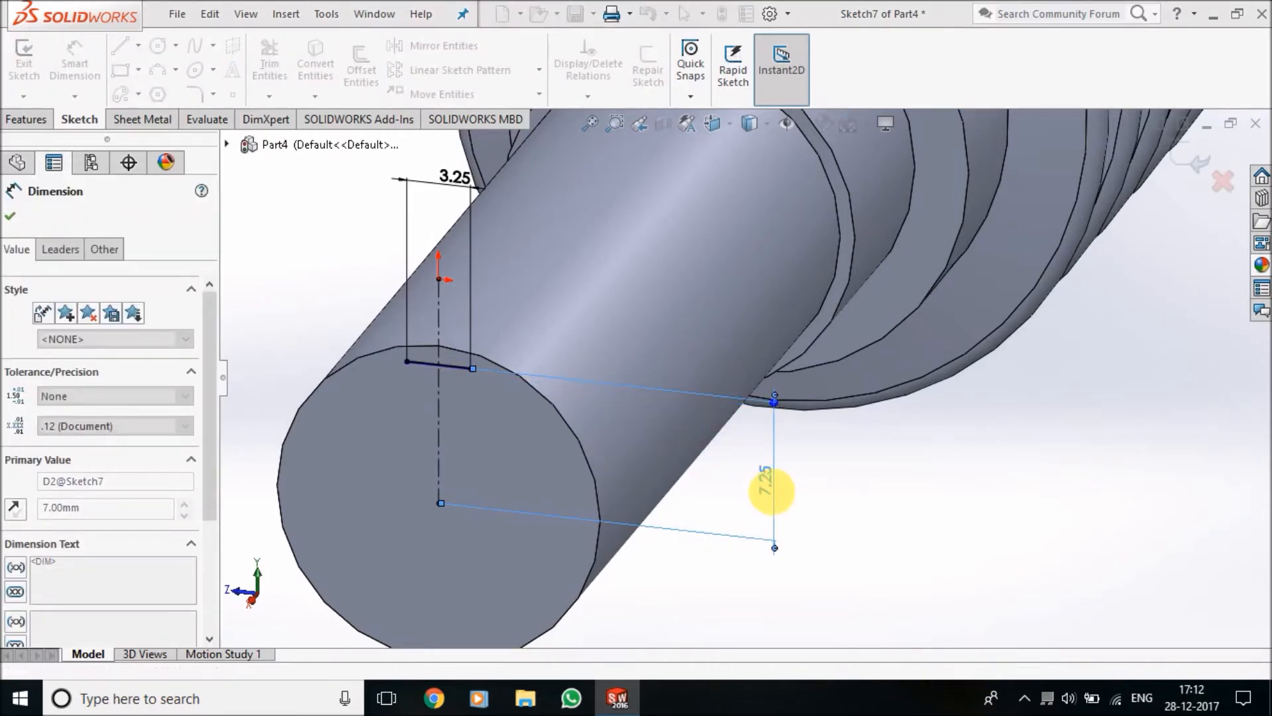
{"action": "left_click", "coordinate": [838, 523]}
Stretch the rectangle's undimensioned horizontal edge upward past the shaft's outline, making the rectangle about 1.8 mm high
{"action": "scroll", "coordinate": [454, 392], "scroll_direction": "down", "scroll_amount": 10}
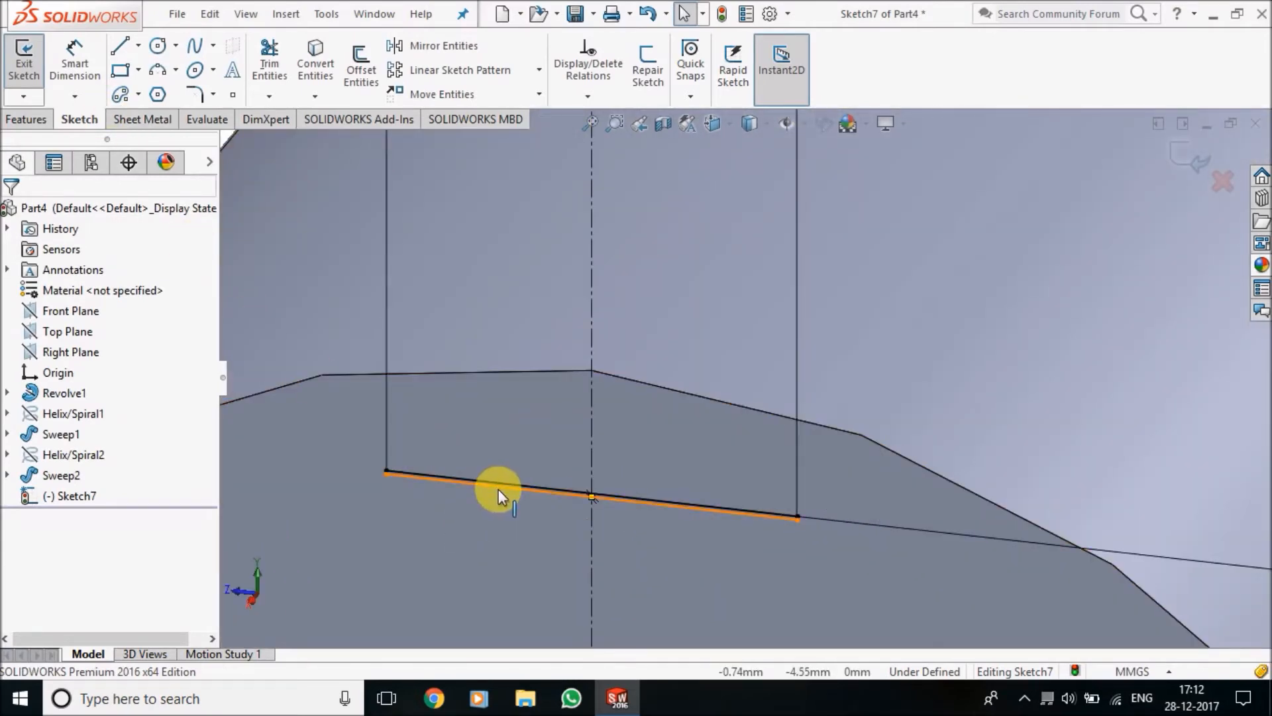
{"action": "left_click_drag", "start_coordinate": [499, 489], "coordinate": [558, 269]}
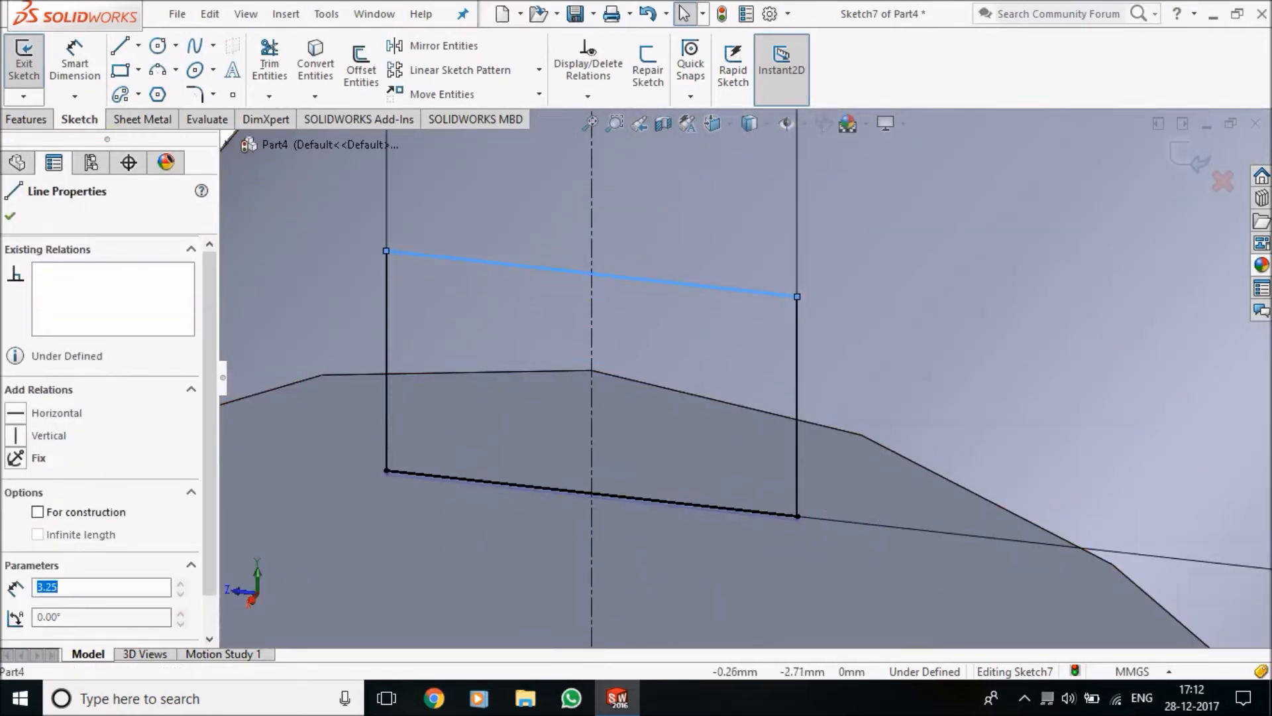
{"action": "scroll", "coordinate": [735, 415], "scroll_direction": "up", "scroll_amount": 8}
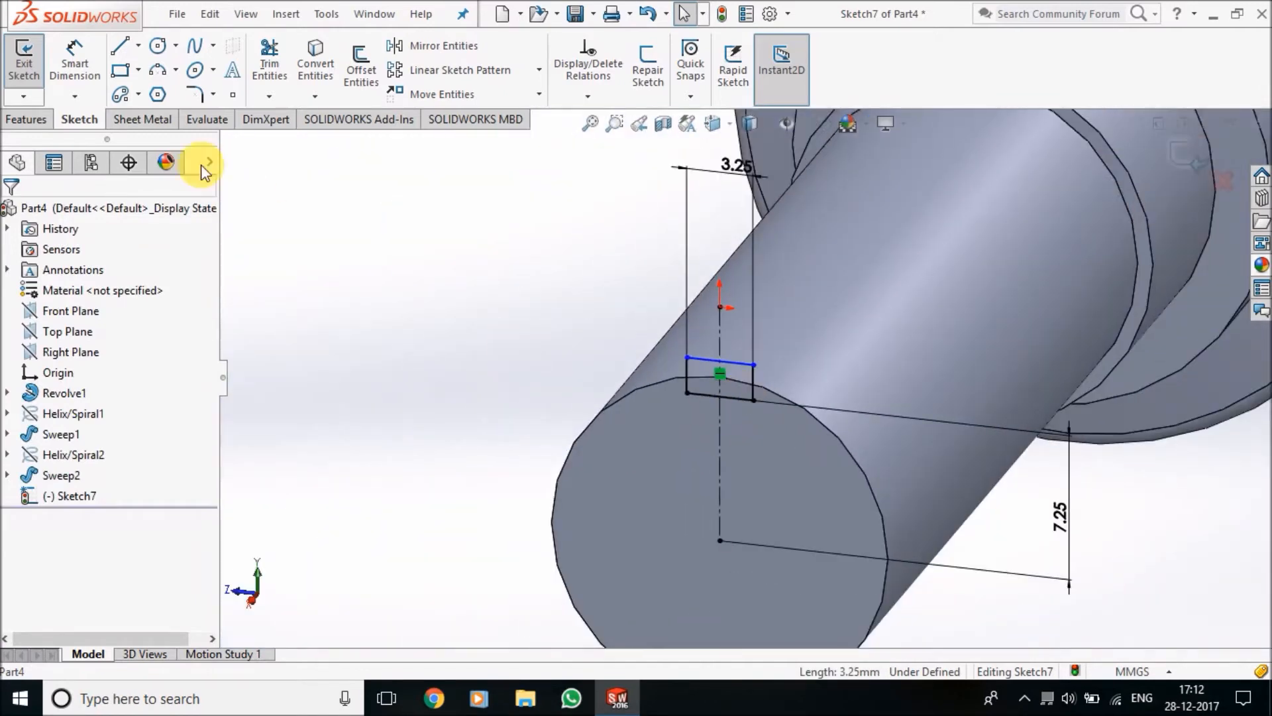
Dimension one vertical side of the keyway rectangle and set its height to 1.25 mm
{"action": "left_click", "coordinate": [97, 80]}
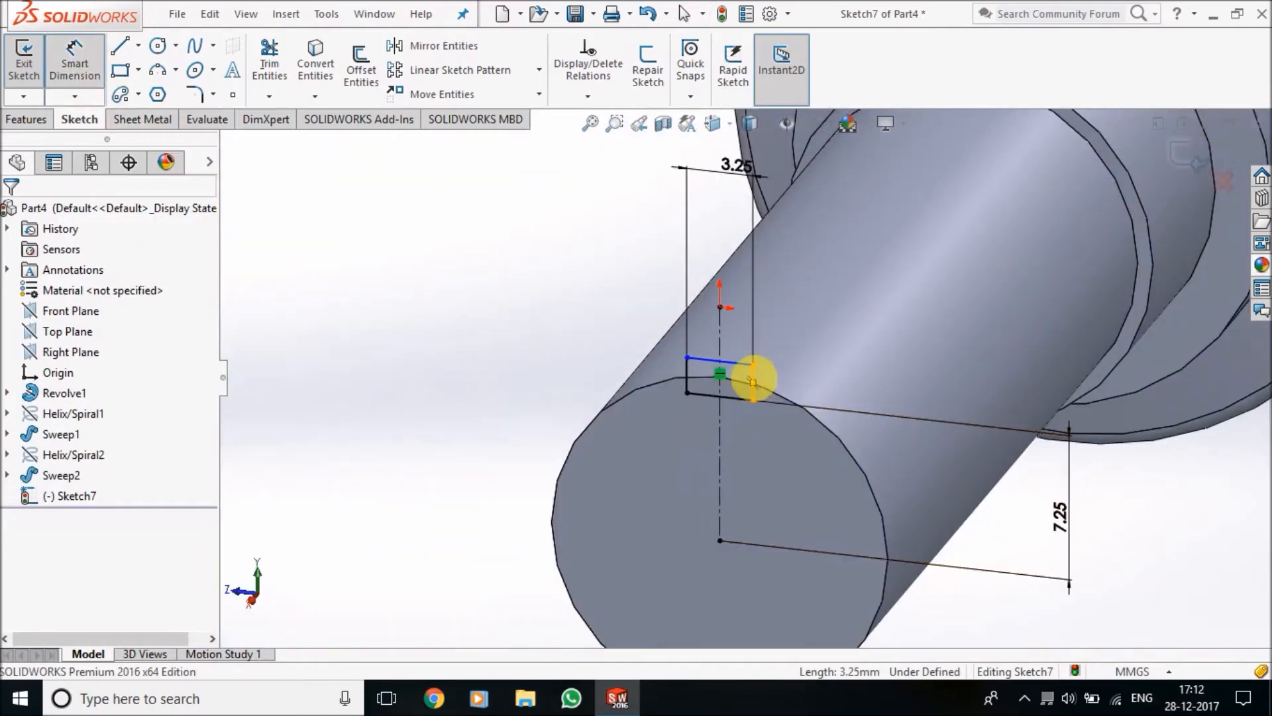
{"action": "left_click", "coordinate": [754, 375]}
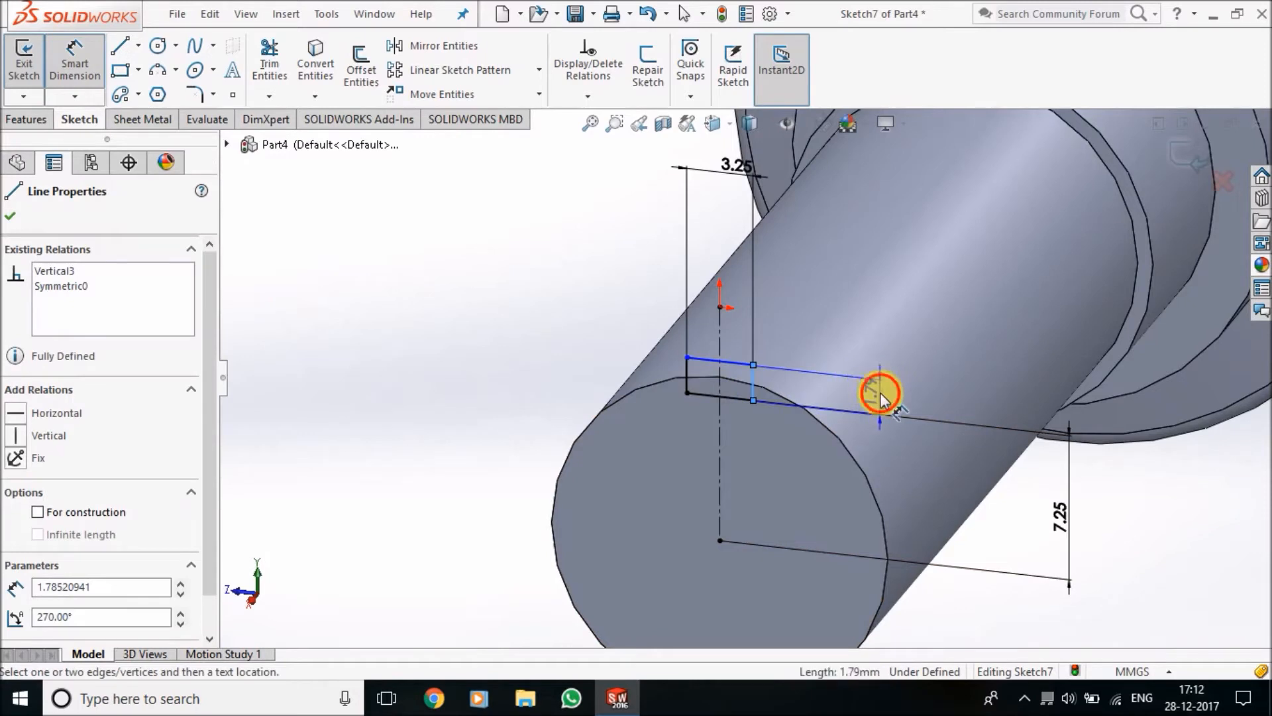
{"action": "left_click", "coordinate": [880, 396]}
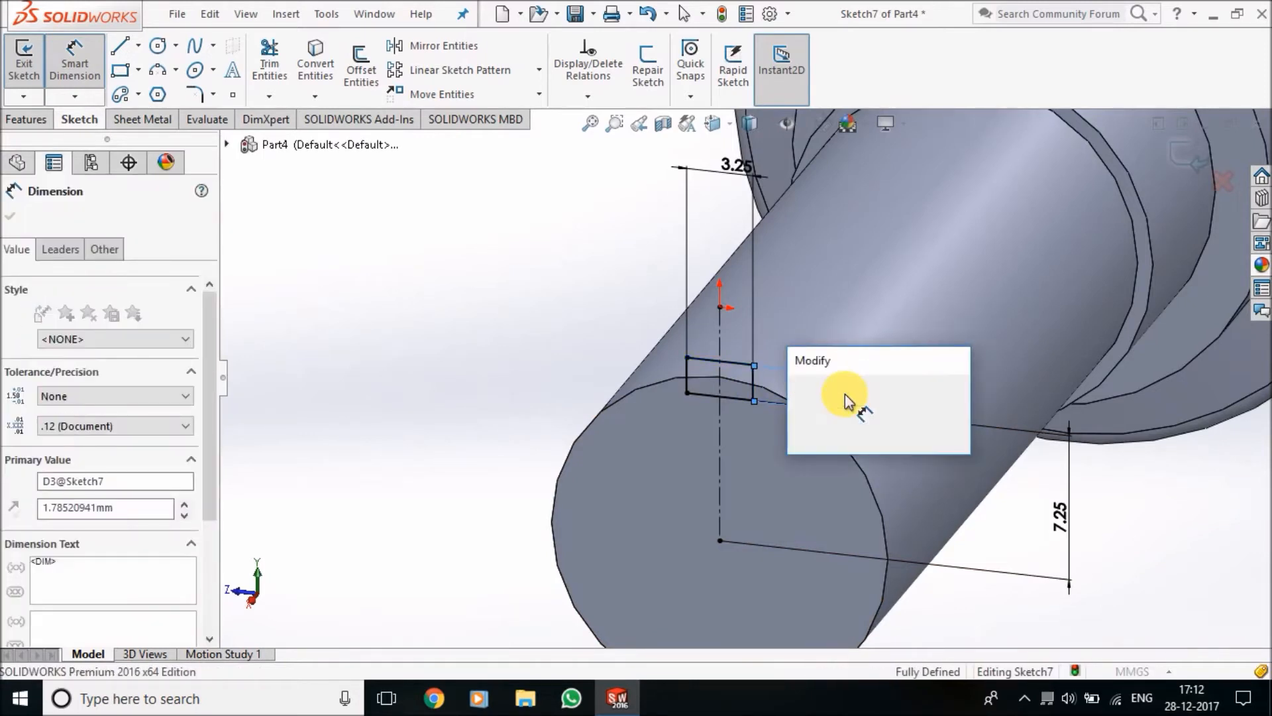
{"action": "type", "text": "1.25"}
{"action": "key", "text": "Return"}
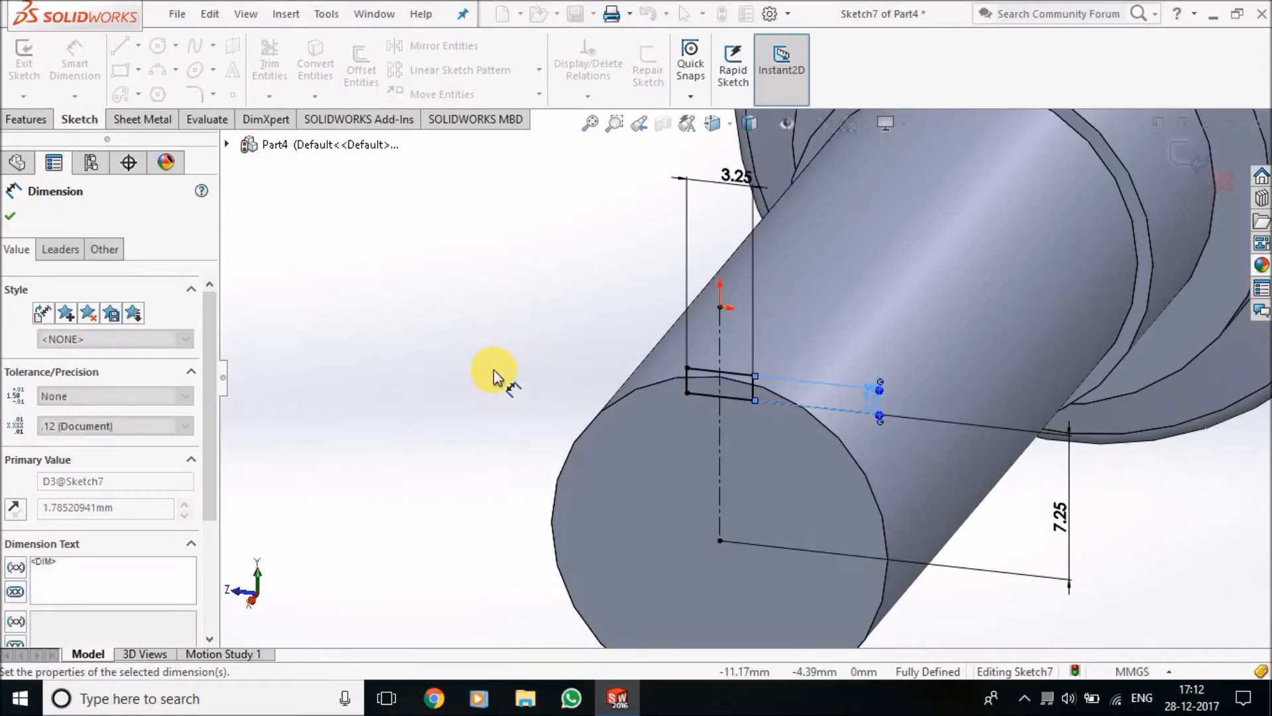
Cut the keyway rectangle into the shaft's thin end with a blind Extruded Cut 20 mm deep
{"action": "scroll", "coordinate": [733, 477], "scroll_direction": "up", "scroll_amount": 4}
{"action": "mouse_move", "coordinate": [733, 477]}
{"action": "middle_mouse_down"}
{"action": "mouse_move", "coordinate": [613, 428]}
{"action": "mouse_move", "coordinate": [724, 472]}
{"action": "middle_mouse_up"}
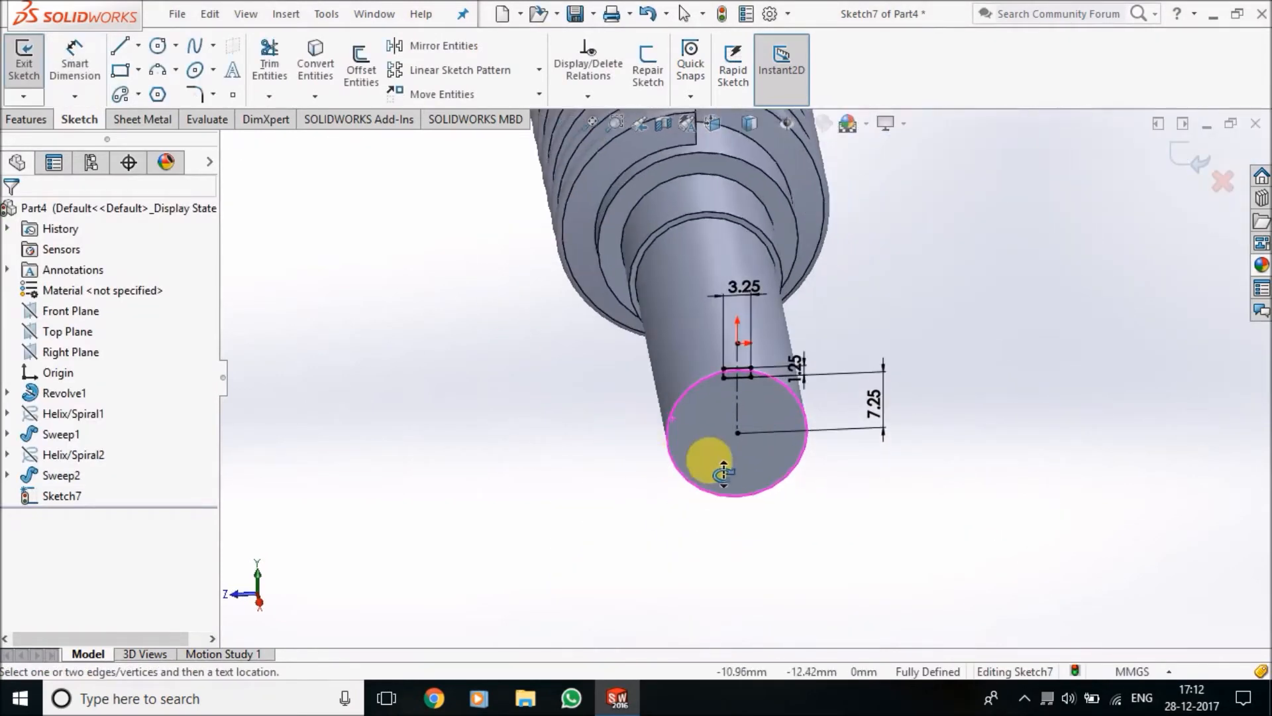
{"action": "scroll", "coordinate": [964, 546], "scroll_direction": "down", "scroll_amount": 4}
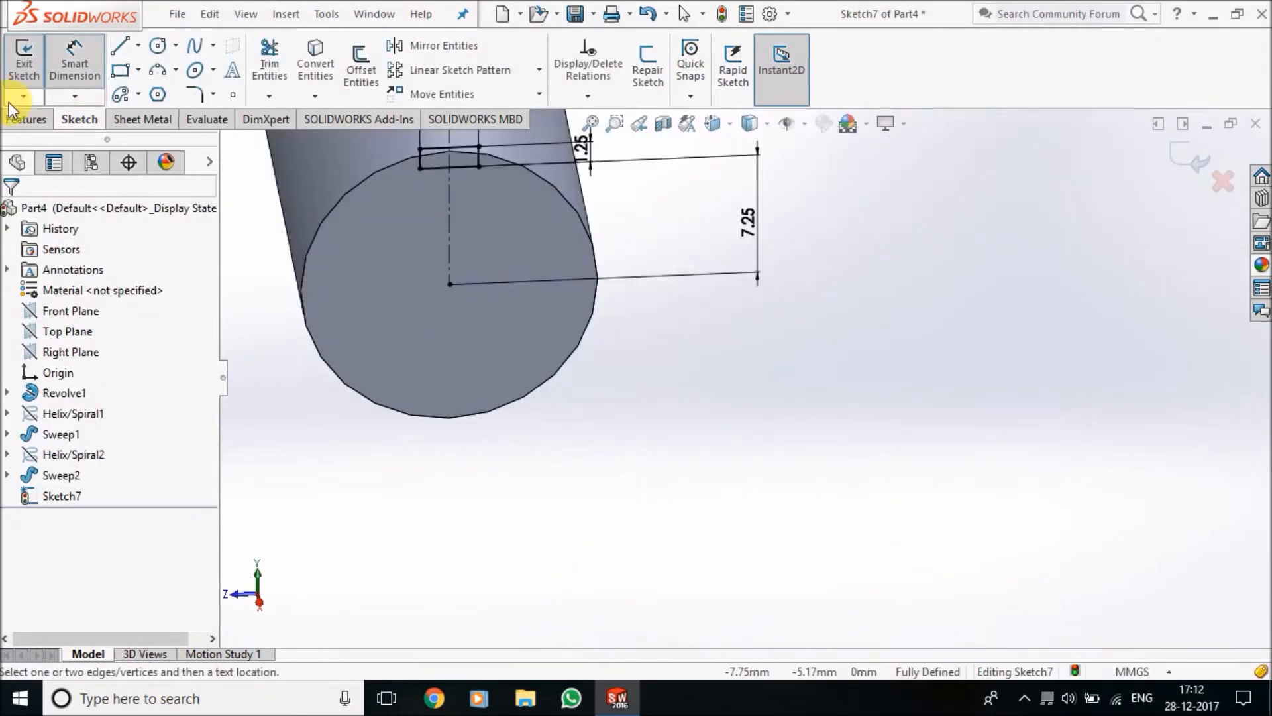
{"action": "left_click", "coordinate": [29, 121]}
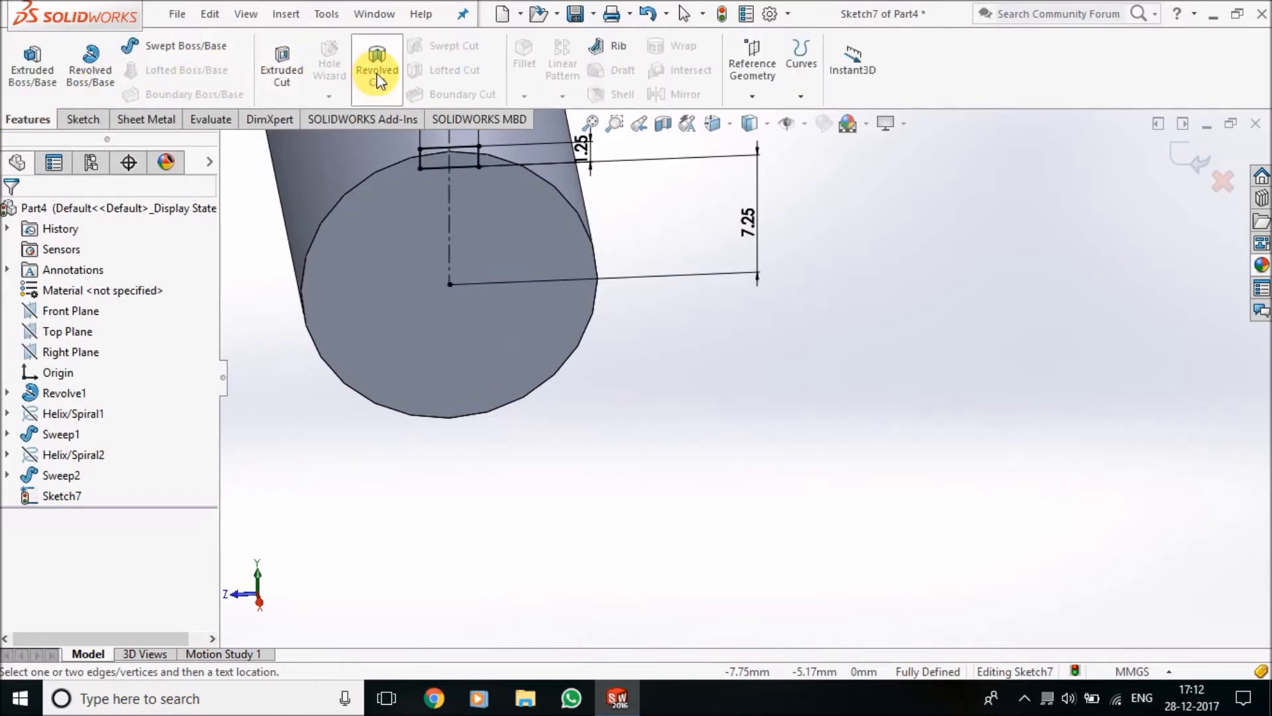
{"action": "left_click", "coordinate": [294, 76]}
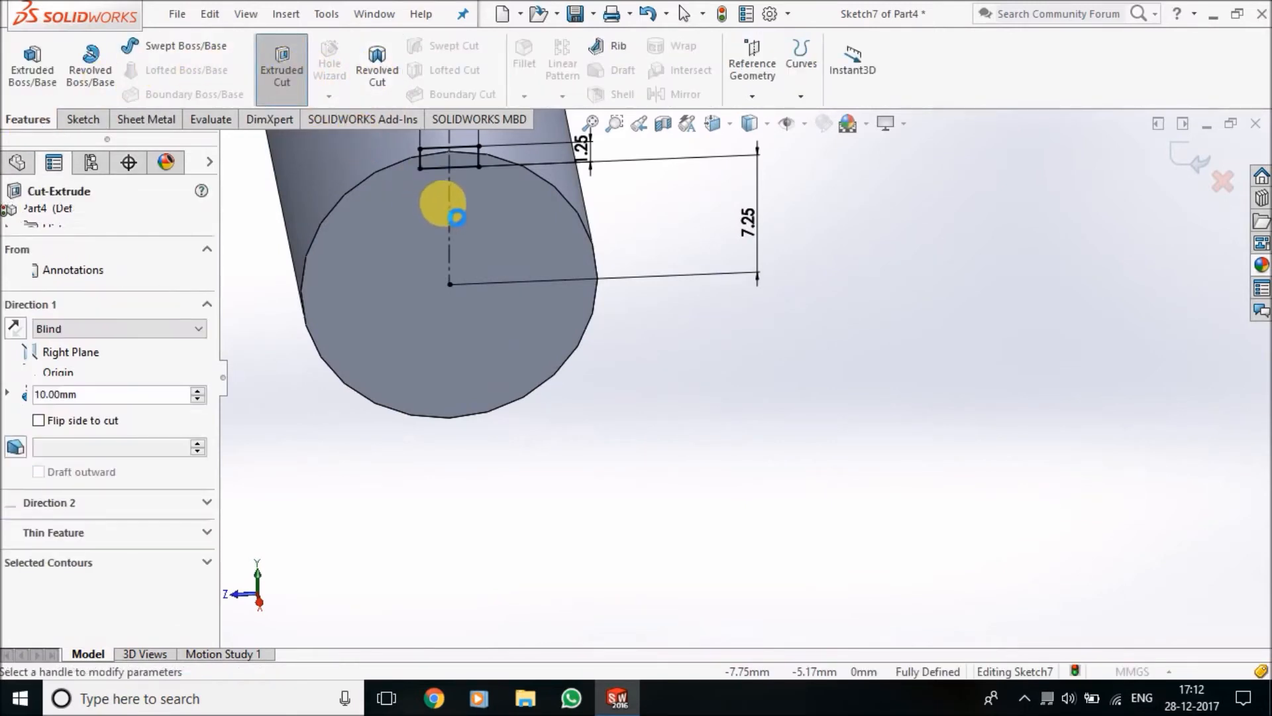
{"action": "scroll", "coordinate": [443, 190], "scroll_direction": "up", "scroll_amount": 4}
{"action": "scroll", "coordinate": [769, 394], "scroll_direction": "down", "scroll_amount": 3}
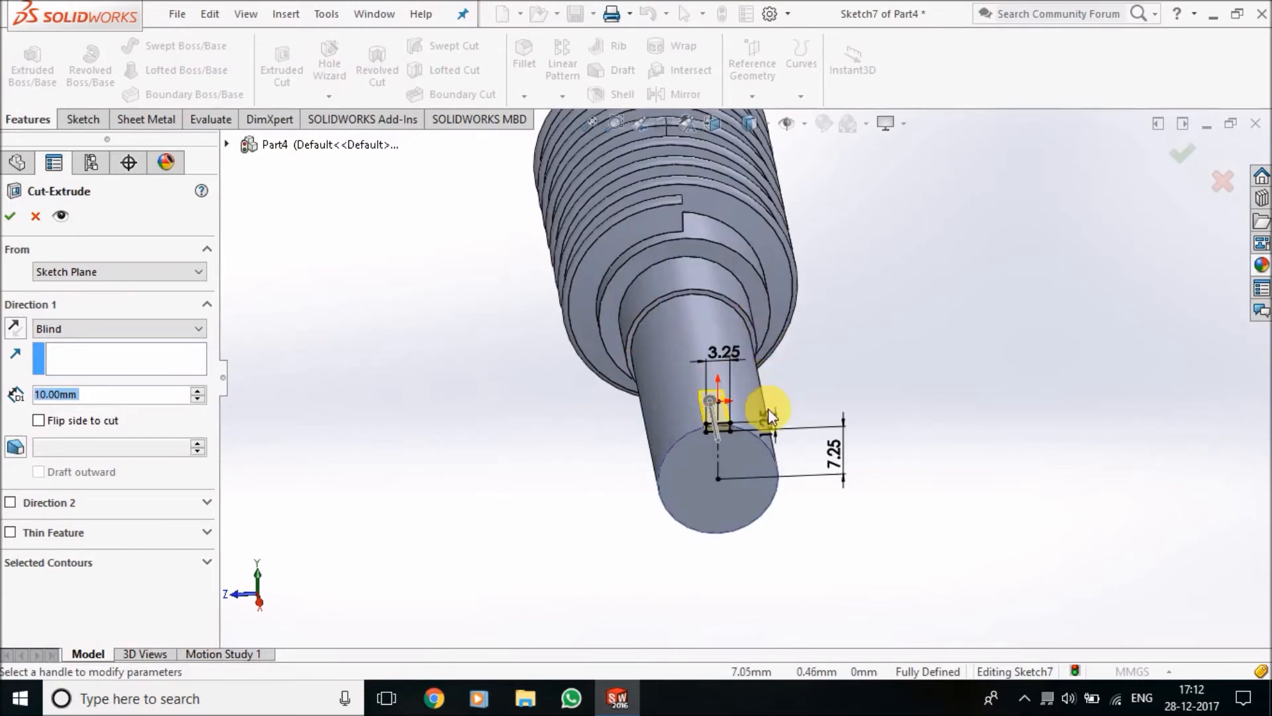
{"action": "scroll", "coordinate": [706, 467], "scroll_direction": "down", "scroll_amount": 1}
{"action": "type", "text": "20"}
{"action": "key", "text": "Return"}
{"action": "left_click", "coordinate": [10, 216]}
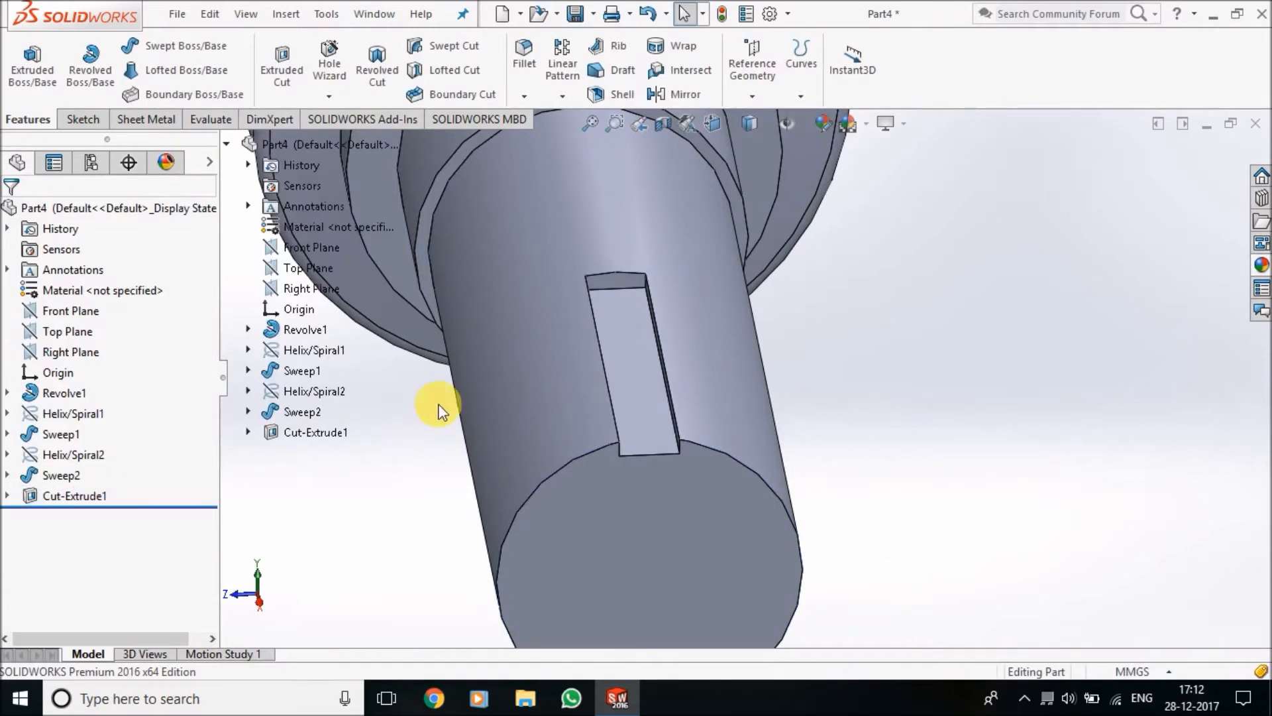
Apply the polished steel appearance from the metal appearances to the whole part
{"action": "scroll", "coordinate": [718, 446], "scroll_direction": "up", "scroll_amount": 6}
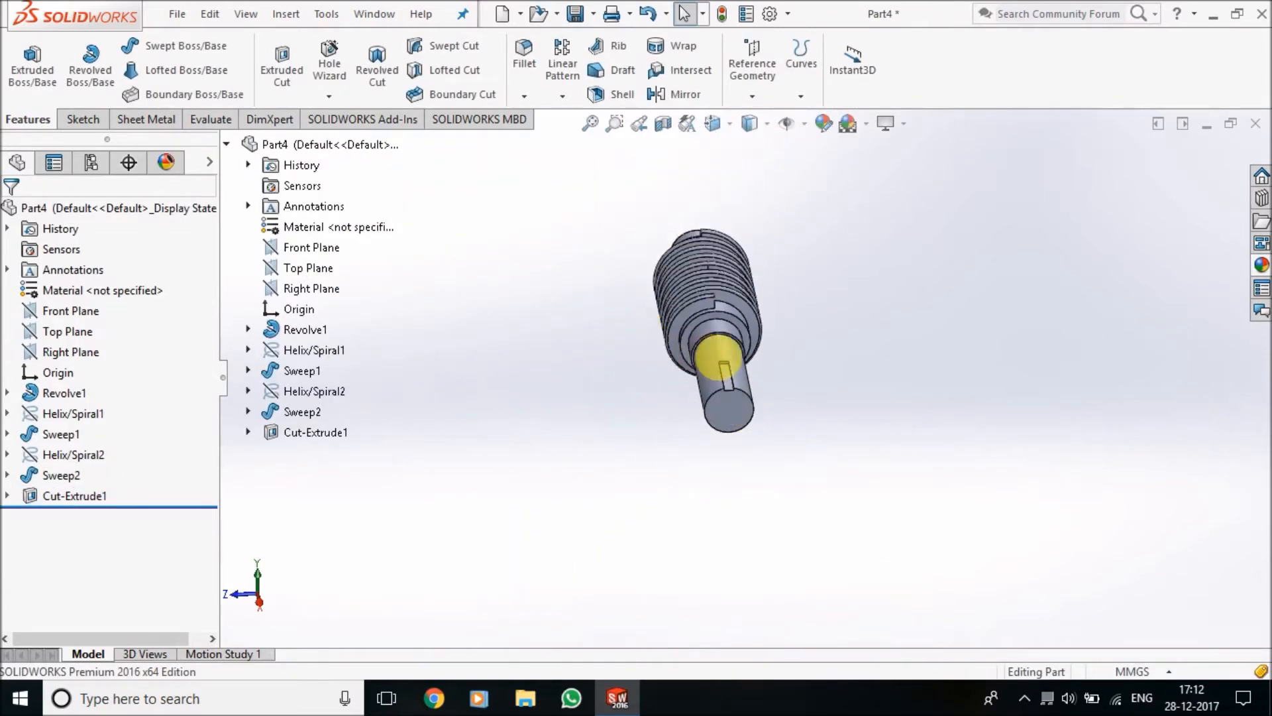
{"action": "middle_click_drag", "start_coordinate": [719, 358], "coordinate": [762, 330]}
{"action": "scroll", "coordinate": [742, 366], "scroll_direction": "down", "scroll_amount": 2}
{"action": "scroll", "coordinate": [593, 278], "scroll_direction": "up", "scroll_amount": 2}
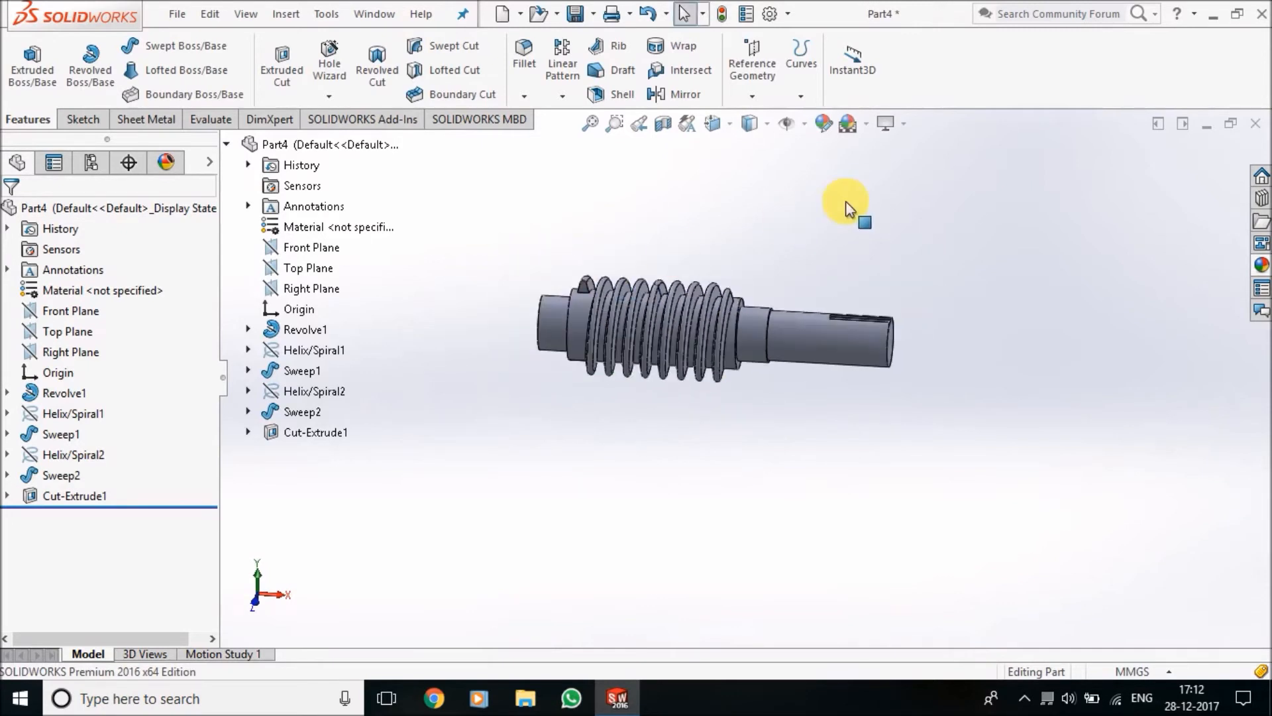
{"action": "left_click", "coordinate": [1266, 265]}
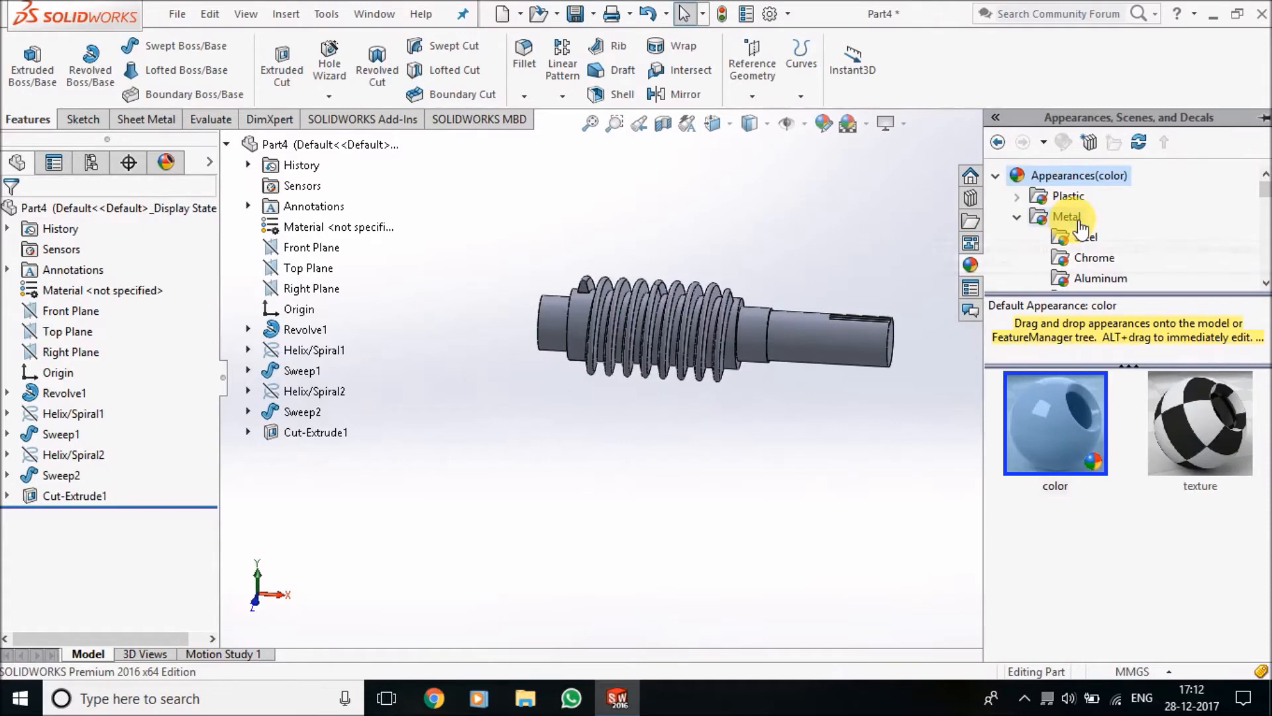
{"action": "left_click", "coordinate": [1073, 244]}
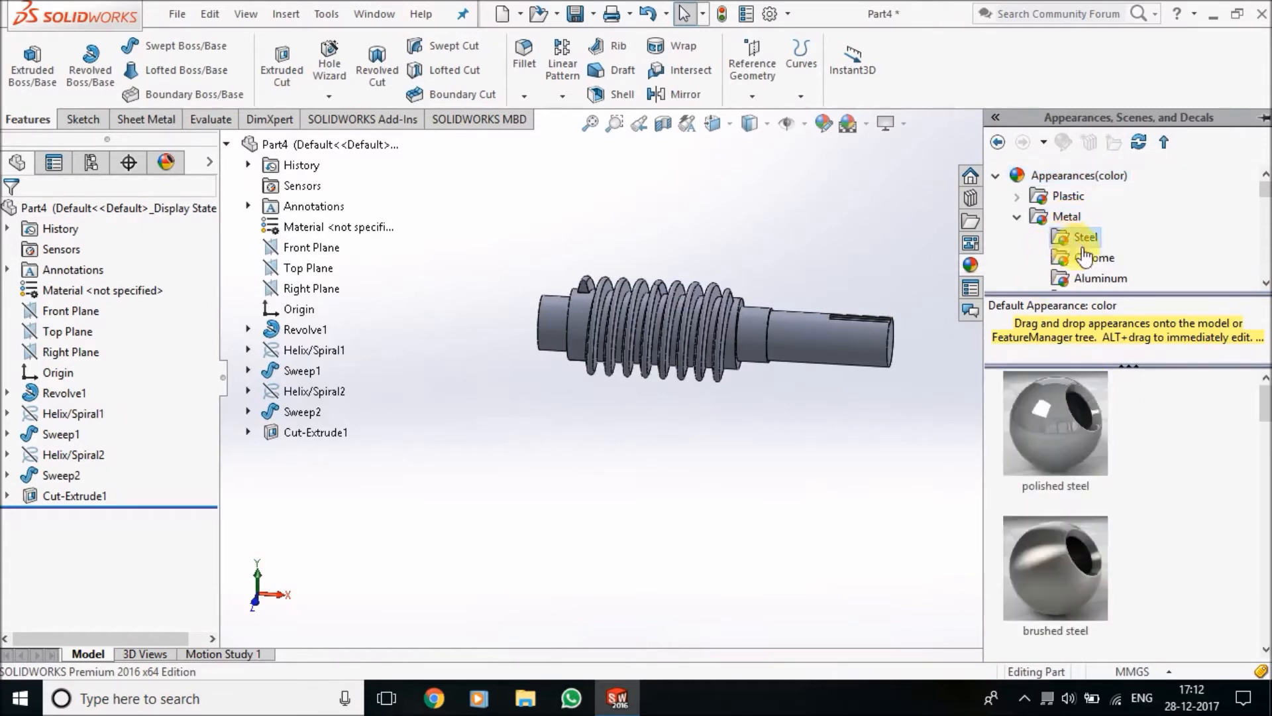
{"action": "left_click", "coordinate": [1073, 440]}
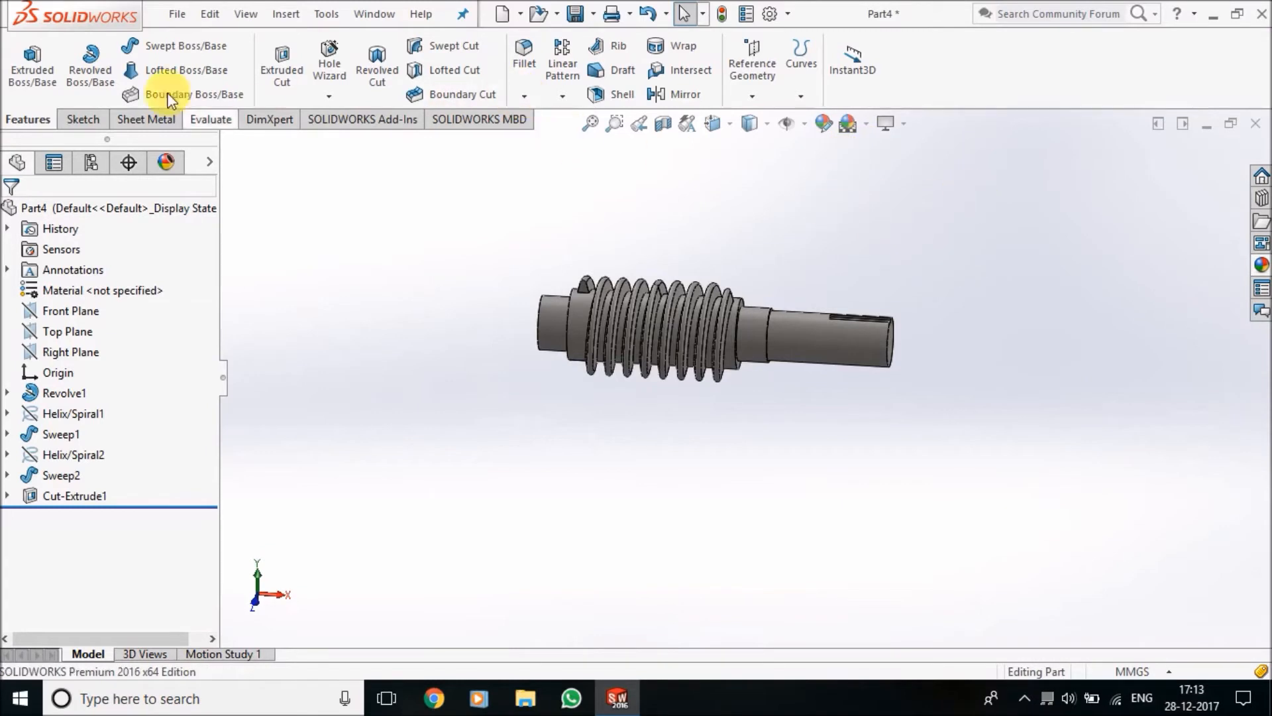
Save the part to the Desktop under the file name WORM
{"action": "left_click", "coordinate": [176, 14]}
{"action": "left_click", "coordinate": [233, 216]}
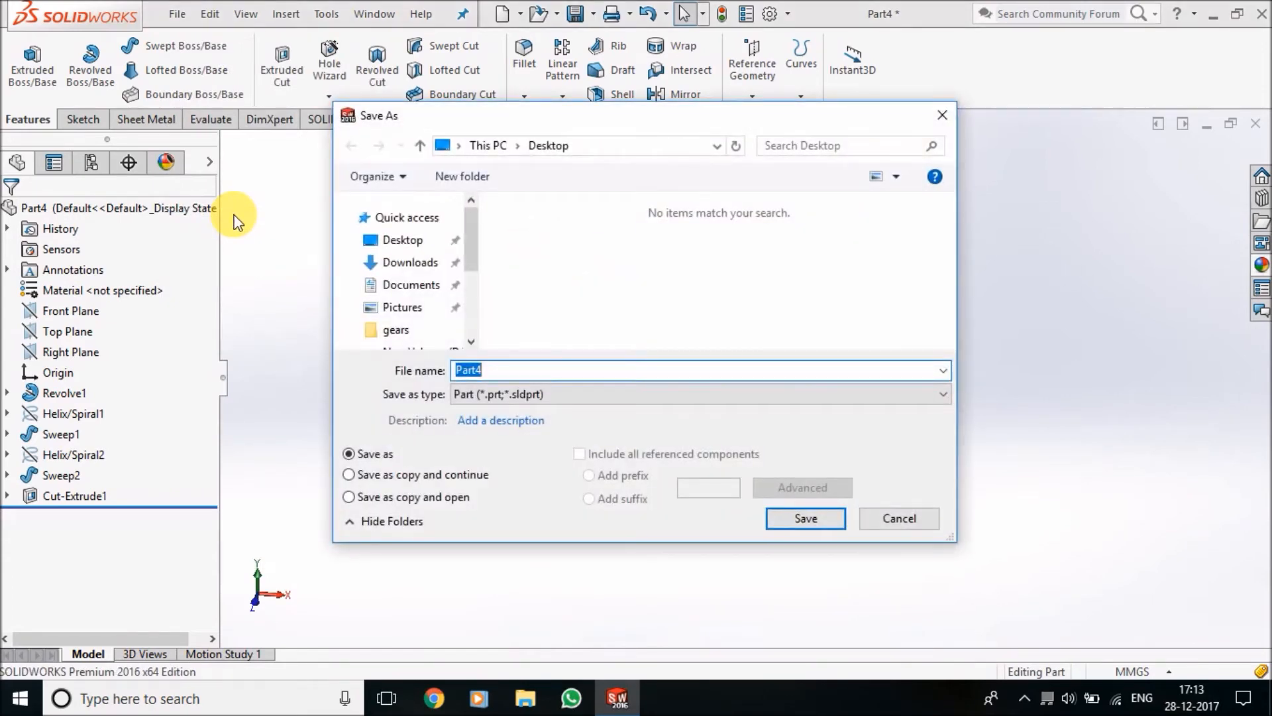
{"action": "type", "text": "WORM"}
{"action": "key", "text": "Return"}
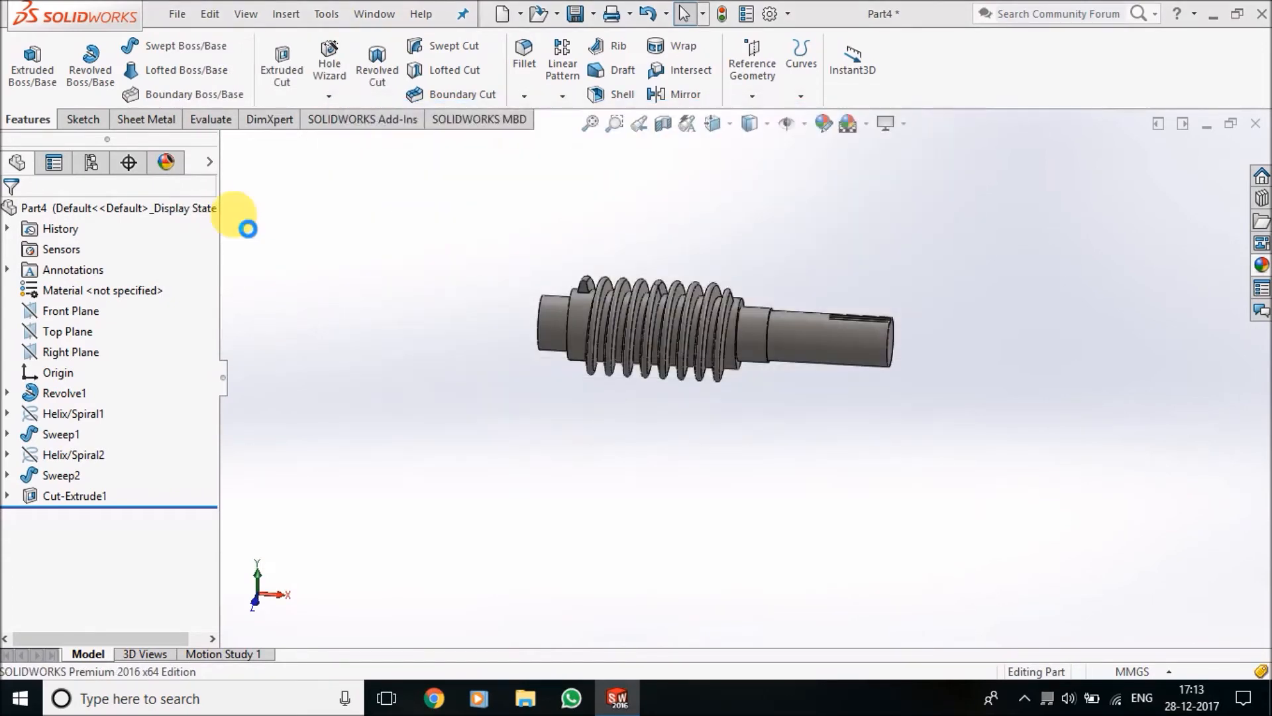
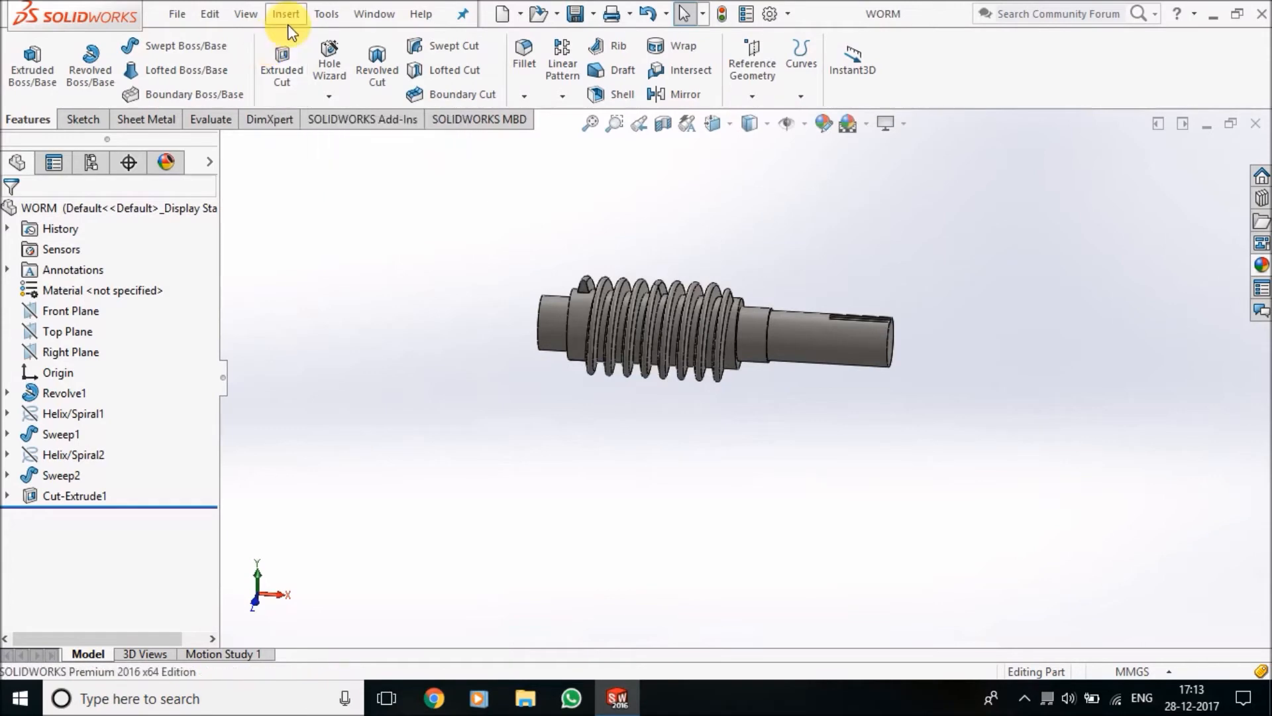
Create a new part and open a sketch on the Front Plane
{"action": "left_click", "coordinate": [176, 13]}
{"action": "left_click", "coordinate": [194, 38]}
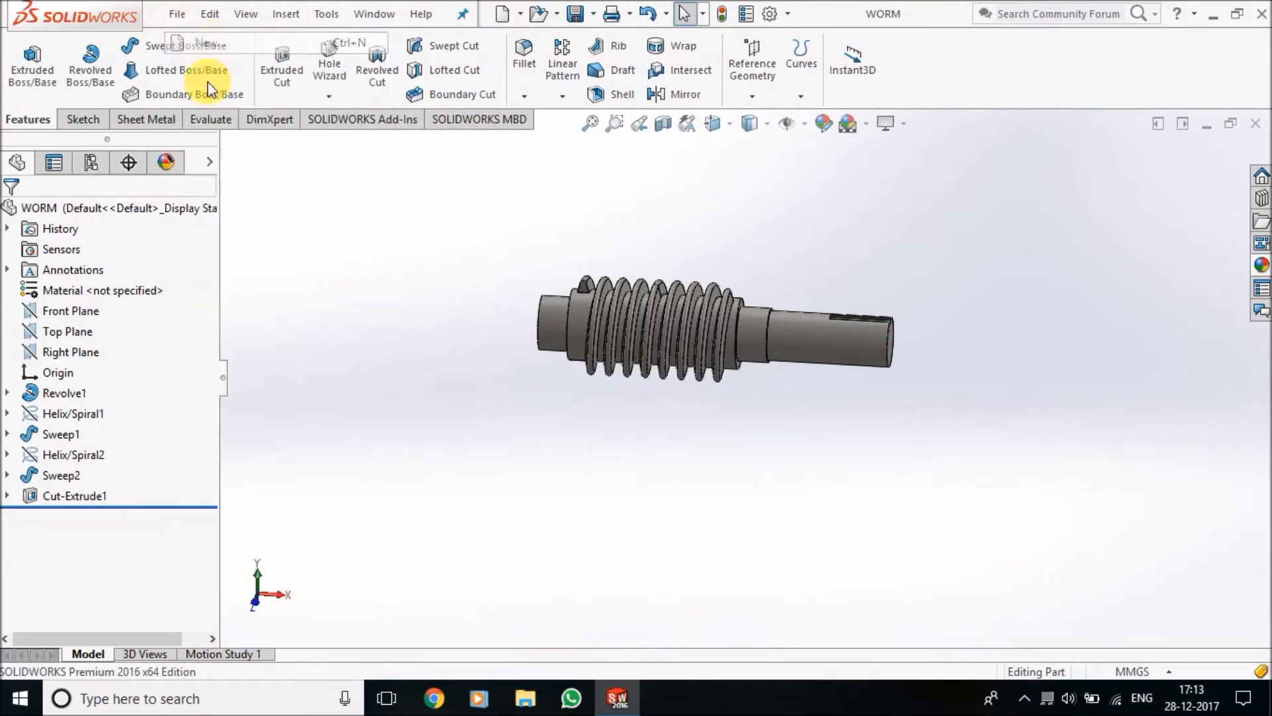
{"action": "double_click", "coordinate": [162, 211]}
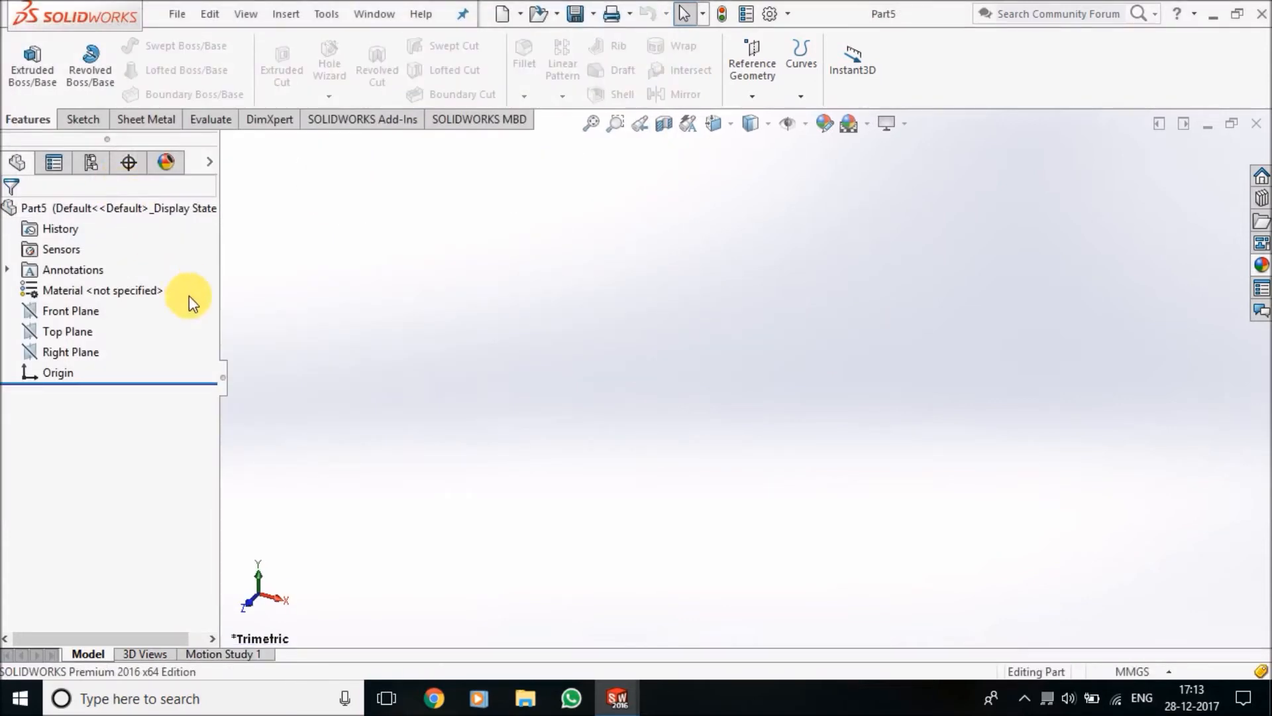
{"action": "left_click", "coordinate": [88, 309]}
{"action": "left_click", "coordinate": [113, 285]}
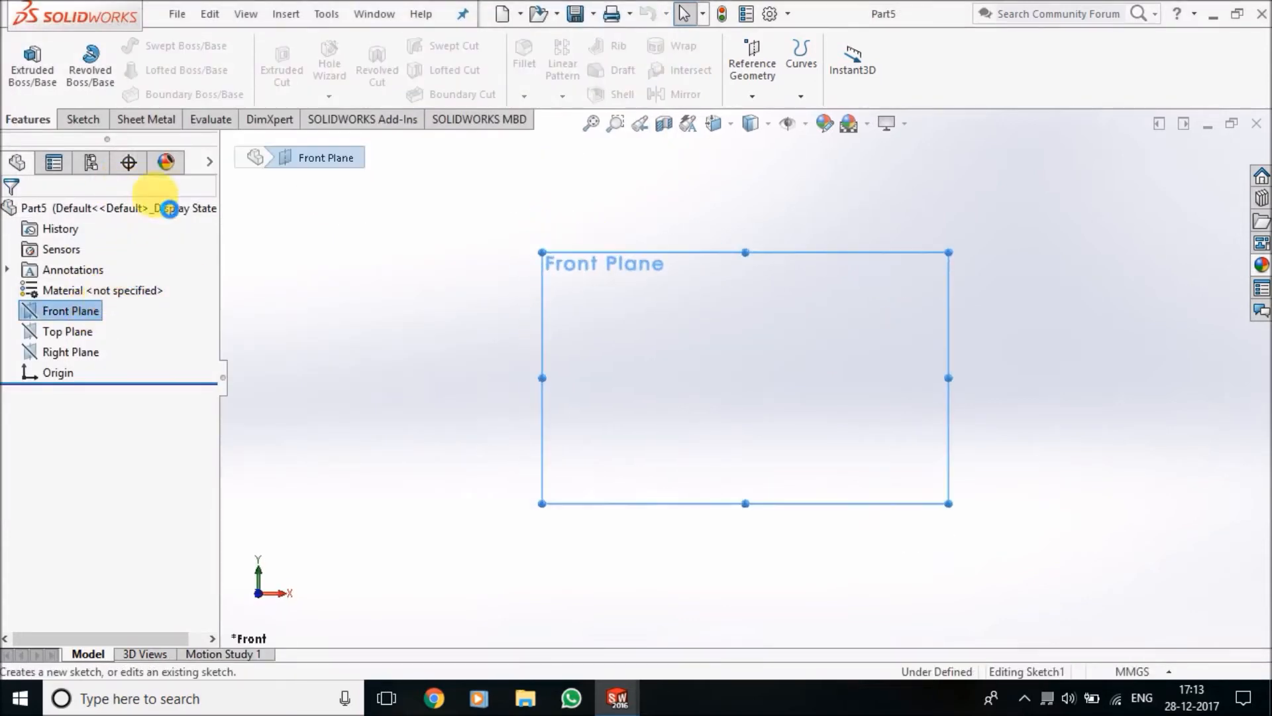
Sketch two concentric circles centred on the origin, about 147 mm and about 51 mm in diameter
{"action": "left_click", "coordinate": [158, 45]}
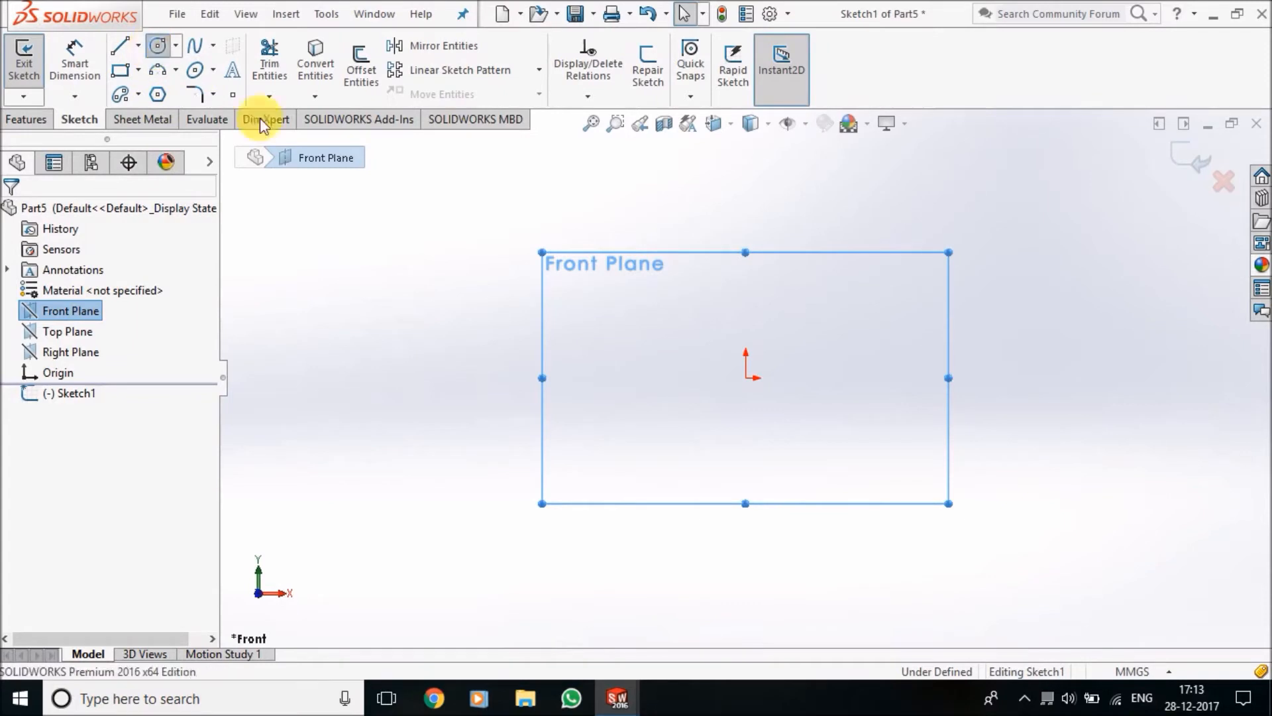
{"action": "left_click", "coordinate": [746, 378]}
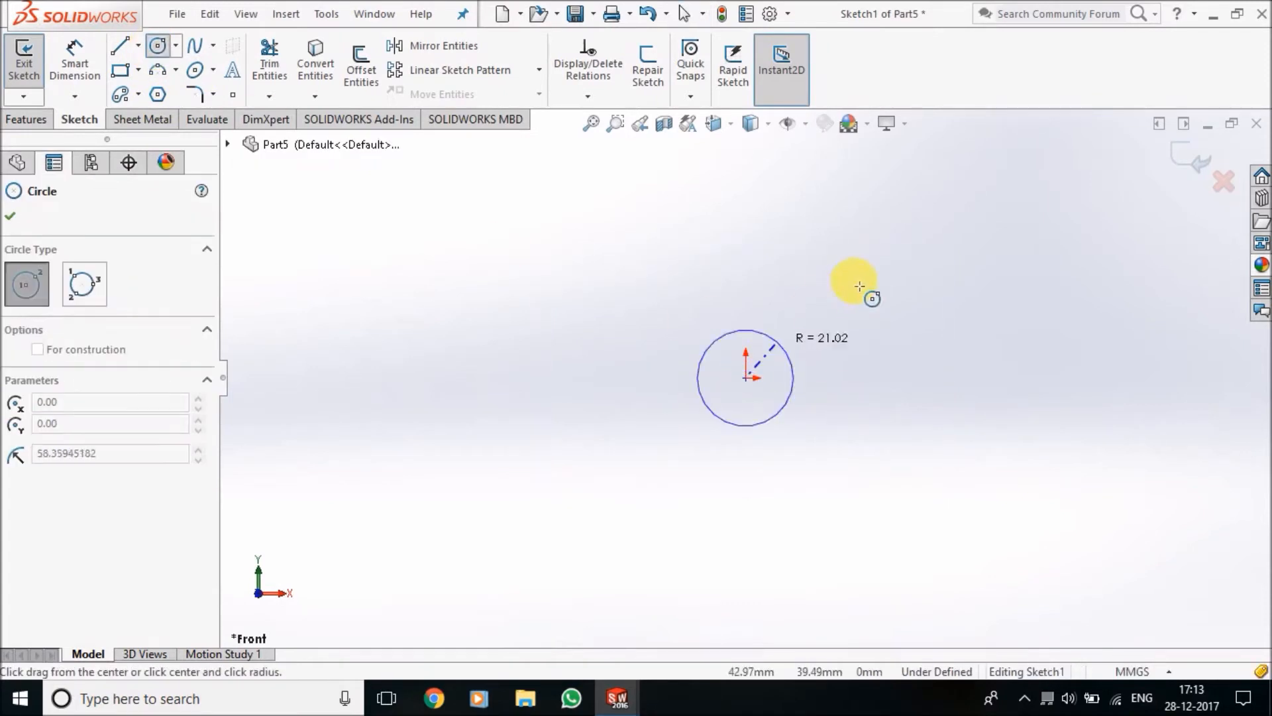
{"action": "left_click", "coordinate": [866, 261]}
{"action": "left_click", "coordinate": [746, 377]}
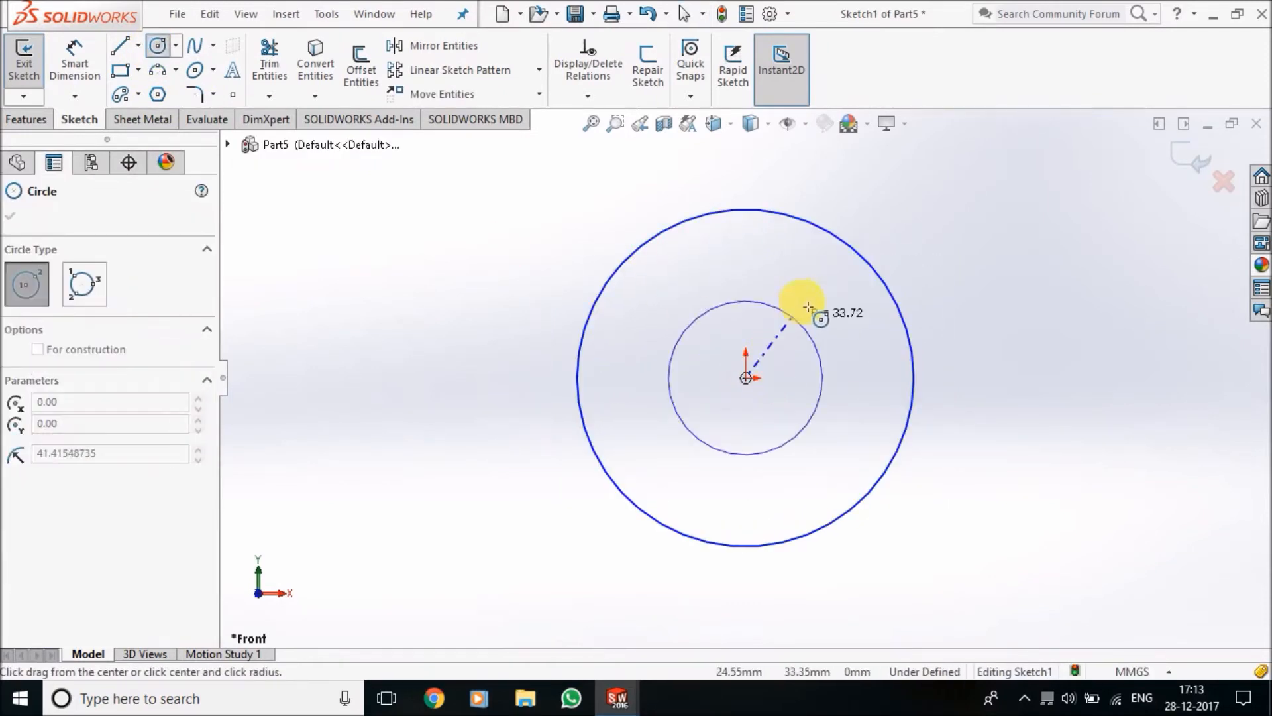
{"action": "left_click", "coordinate": [816, 310]}
Dimension the outer circle's diameter as 87 mm and the inner circle's diameter as 30 mm
{"action": "left_click", "coordinate": [75, 66]}
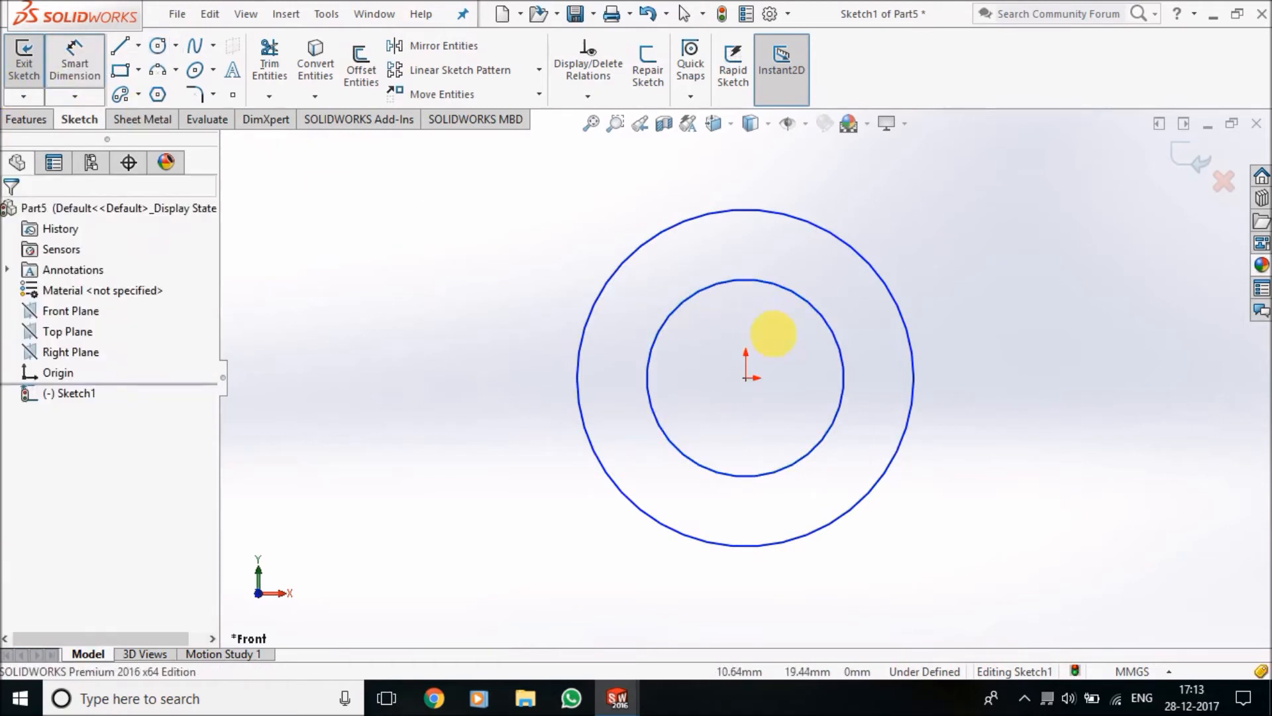
{"action": "left_click", "coordinate": [886, 284]}
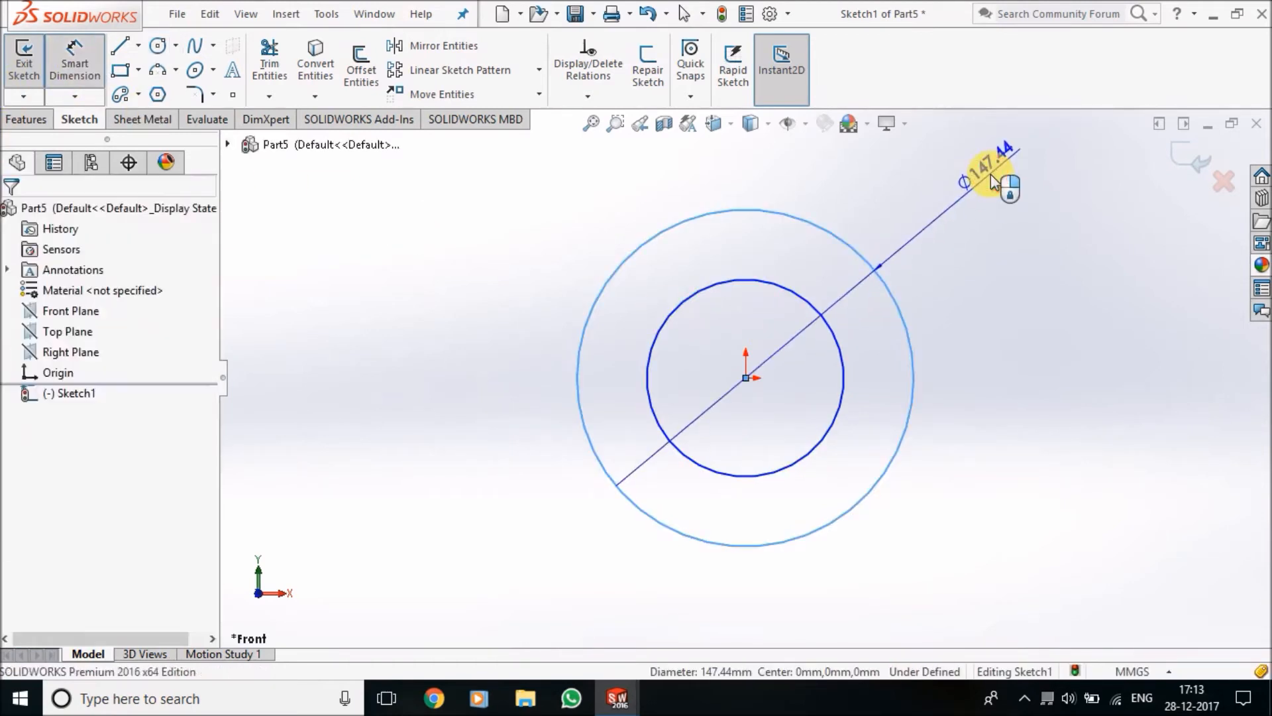
{"action": "left_click", "coordinate": [992, 182]}
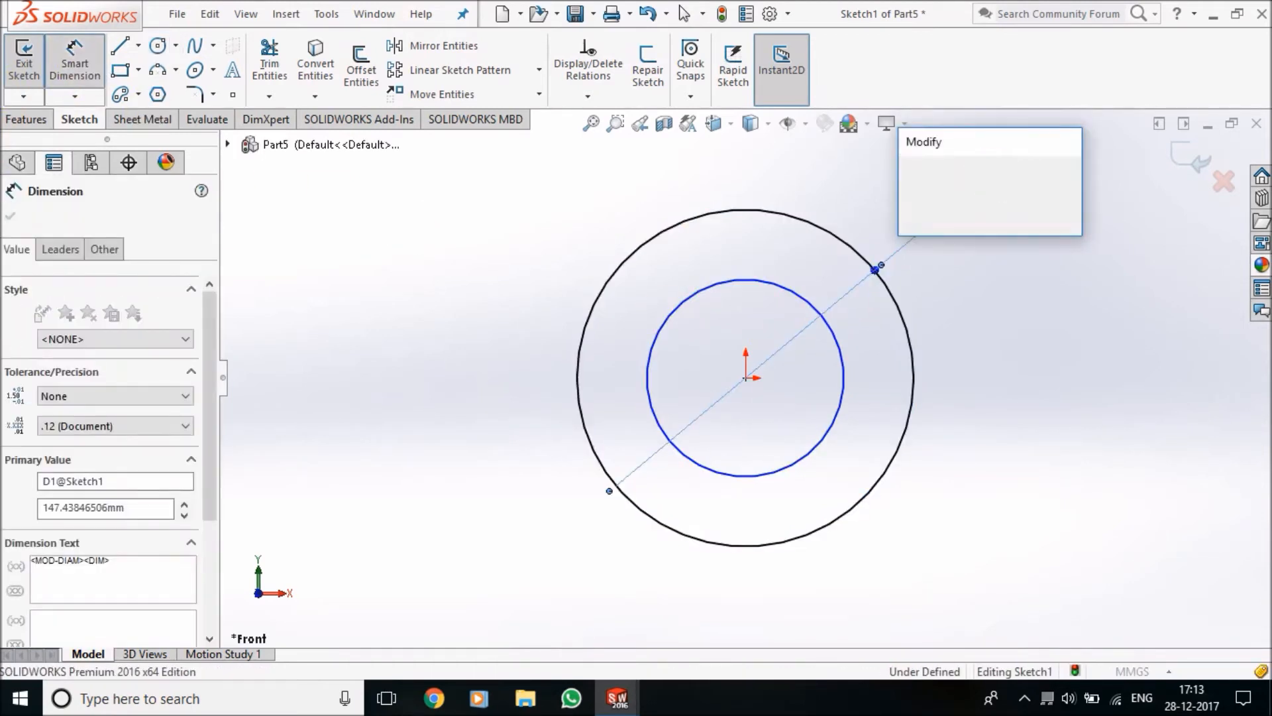
{"action": "type", "text": "87"}
{"action": "key", "text": "Return"}
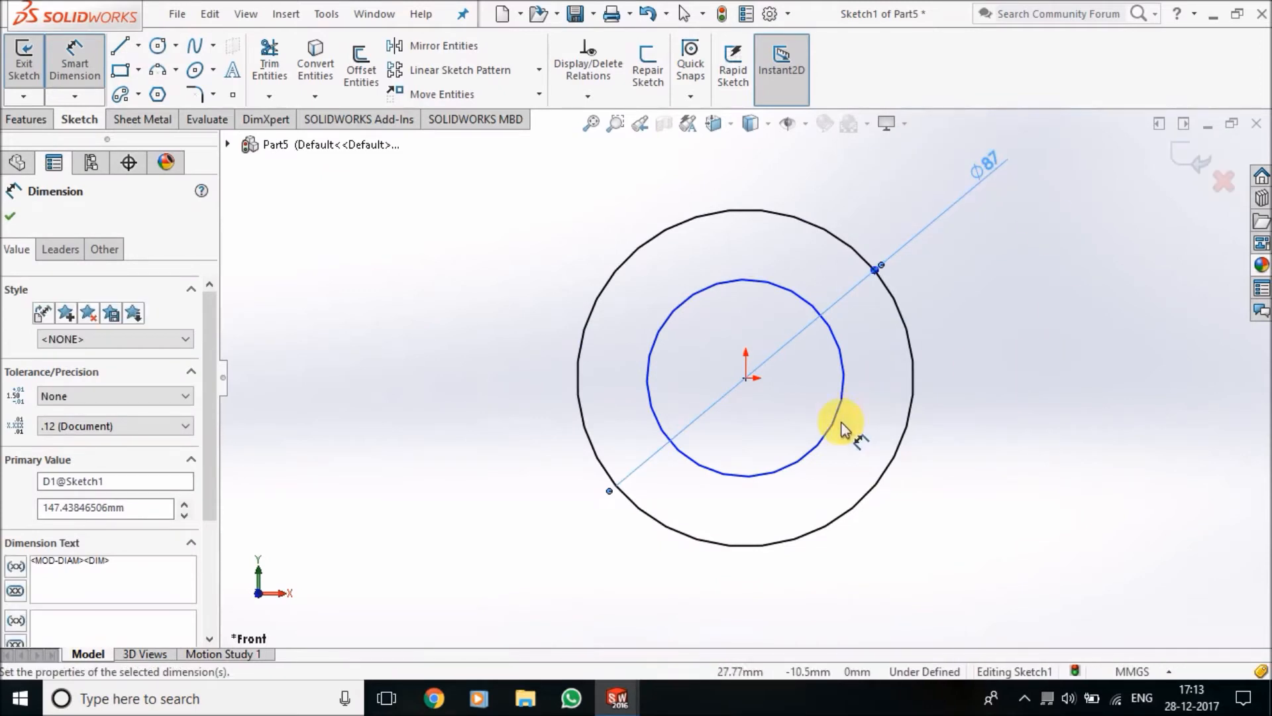
{"action": "left_click", "coordinate": [826, 433]}
{"action": "left_click", "coordinate": [993, 559]}
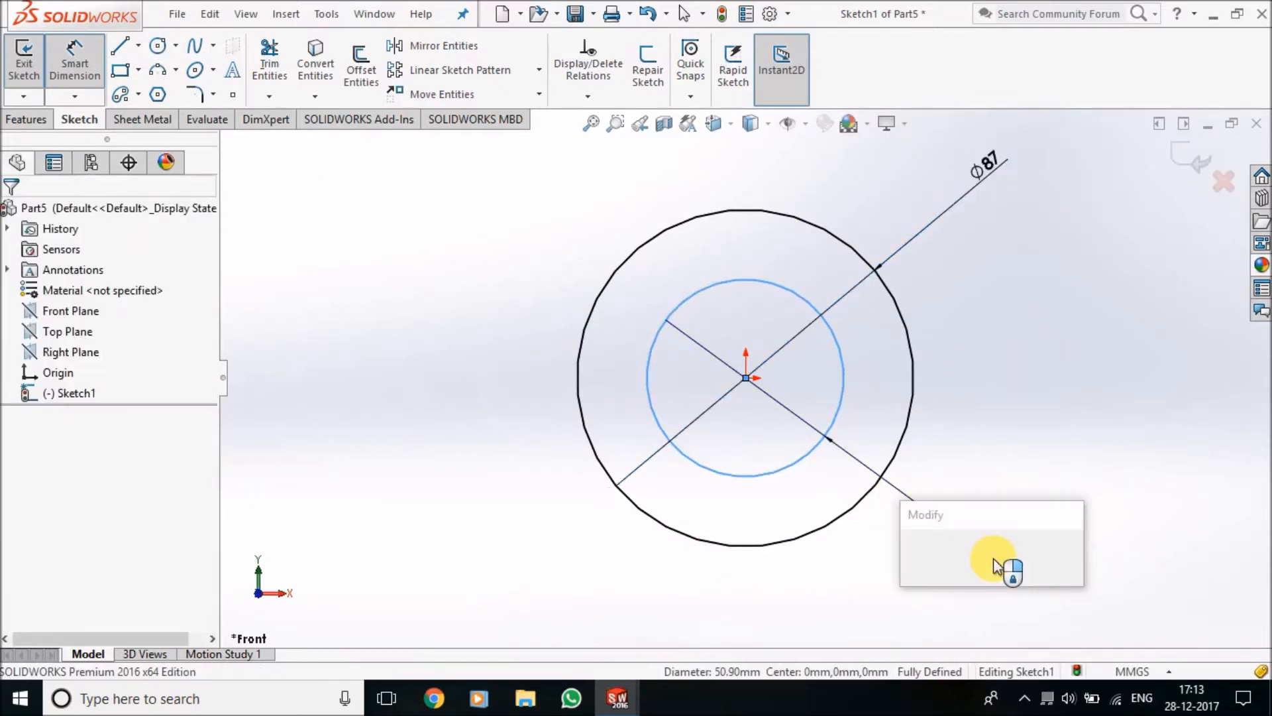
{"action": "type", "text": "30"}
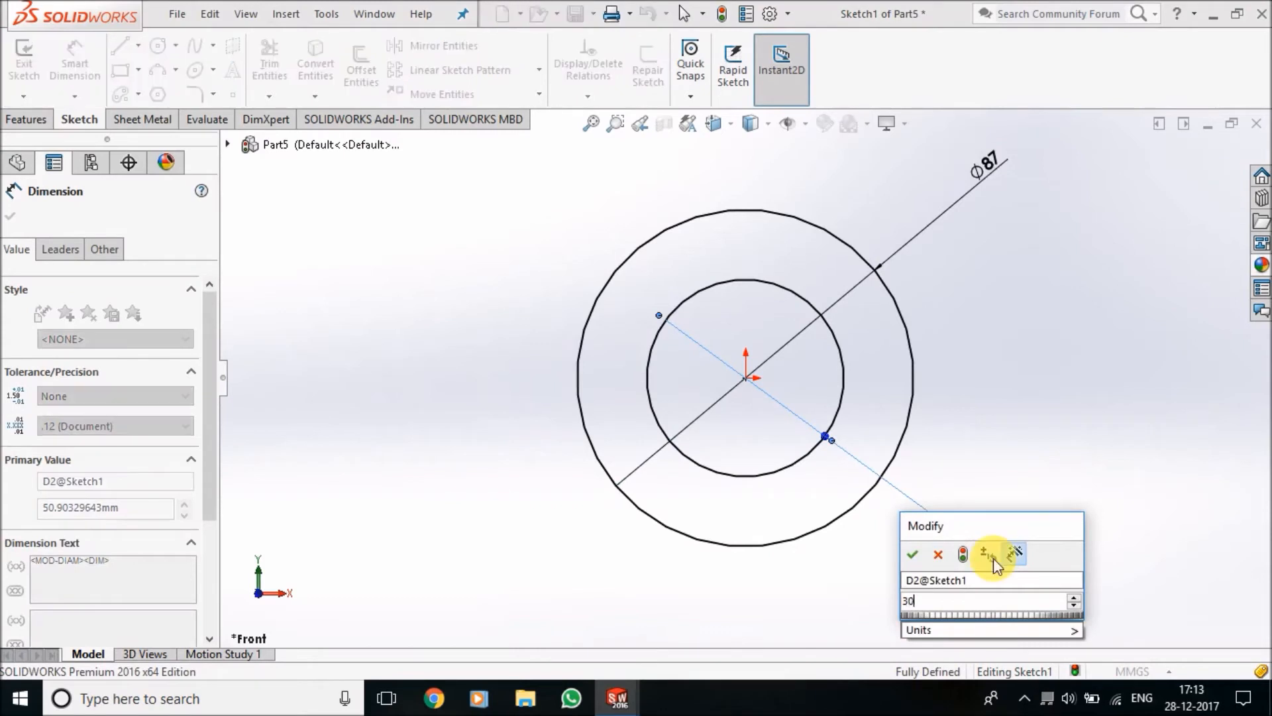
{"action": "key", "text": "Return"}
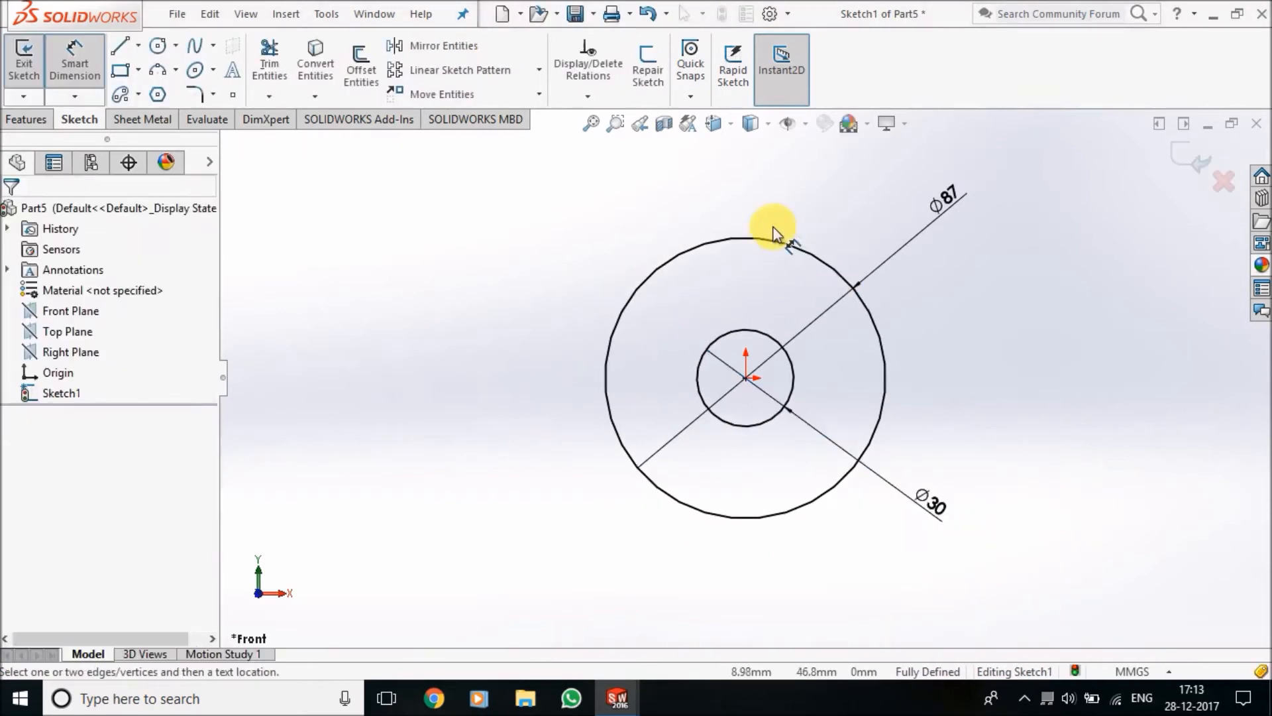
Sketch a vertical centerline from the origin up to just inside the outer circle
{"action": "scroll", "coordinate": [792, 265], "scroll_direction": "down", "scroll_amount": 3}
{"action": "left_click", "coordinate": [139, 50]}
{"action": "left_click", "coordinate": [148, 88]}
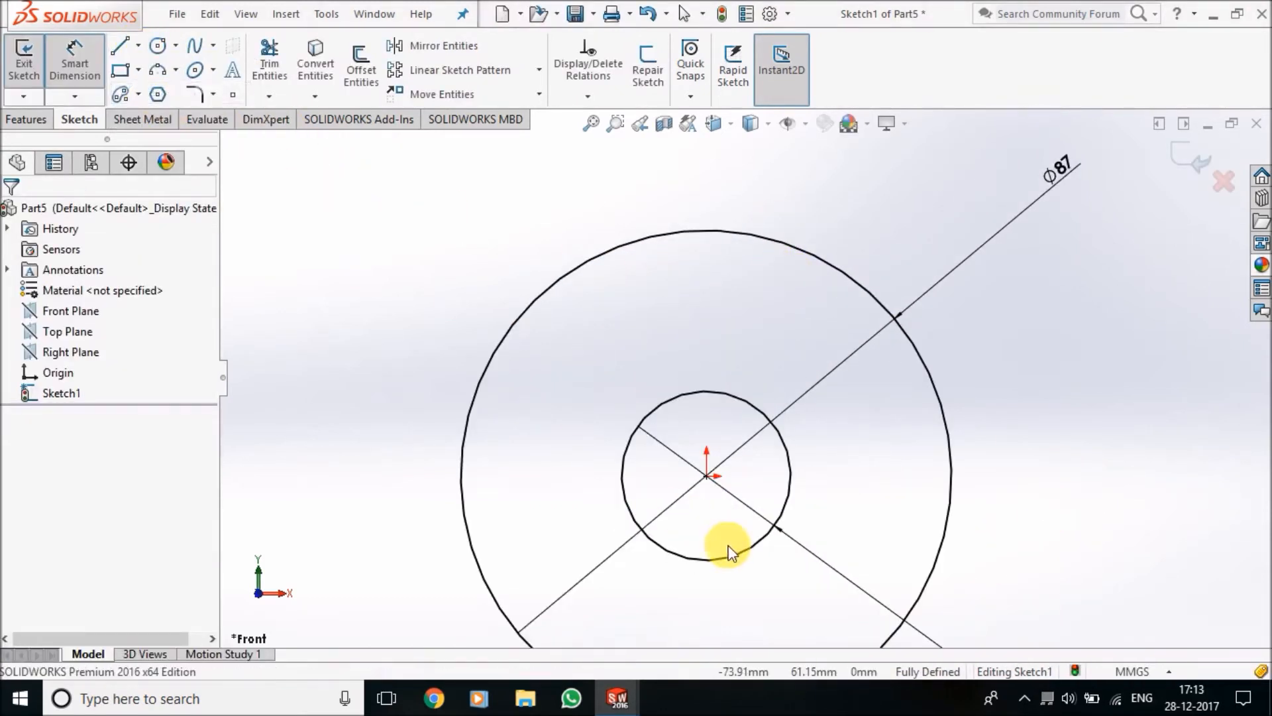
{"action": "left_click", "coordinate": [708, 478]}
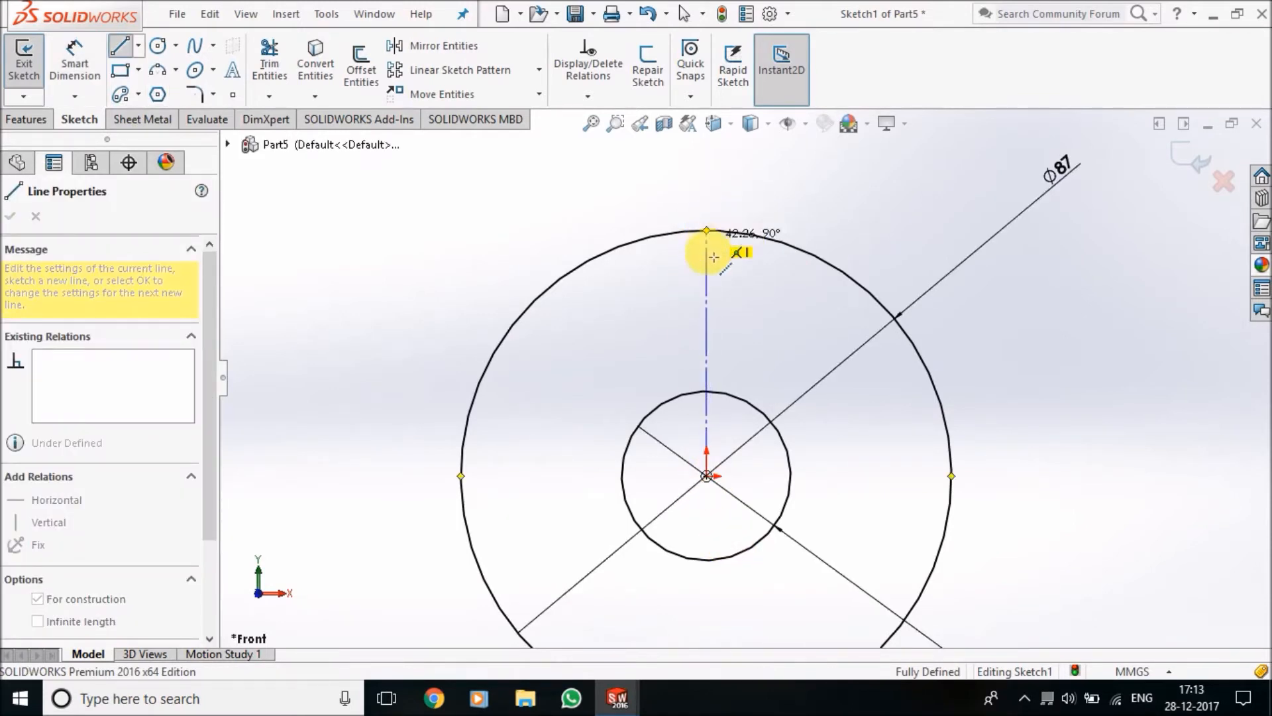
{"action": "left_click", "coordinate": [711, 266]}
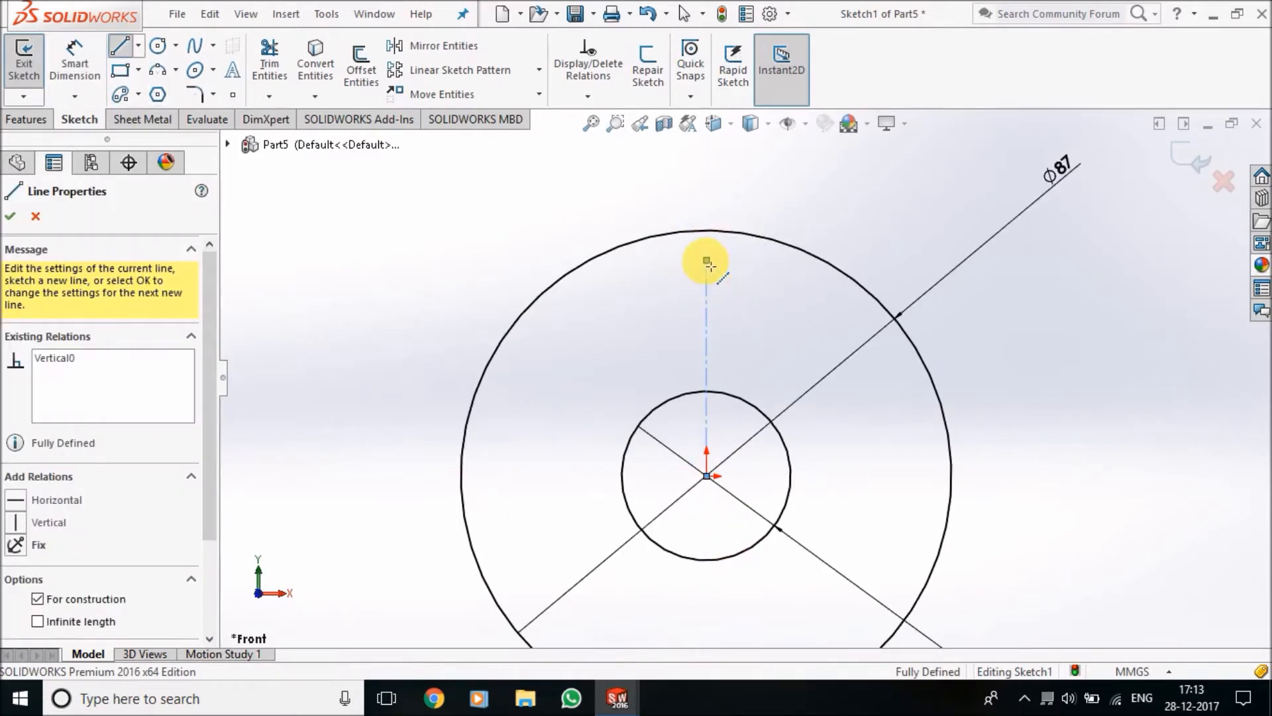
{"action": "key", "text": "Escape"}
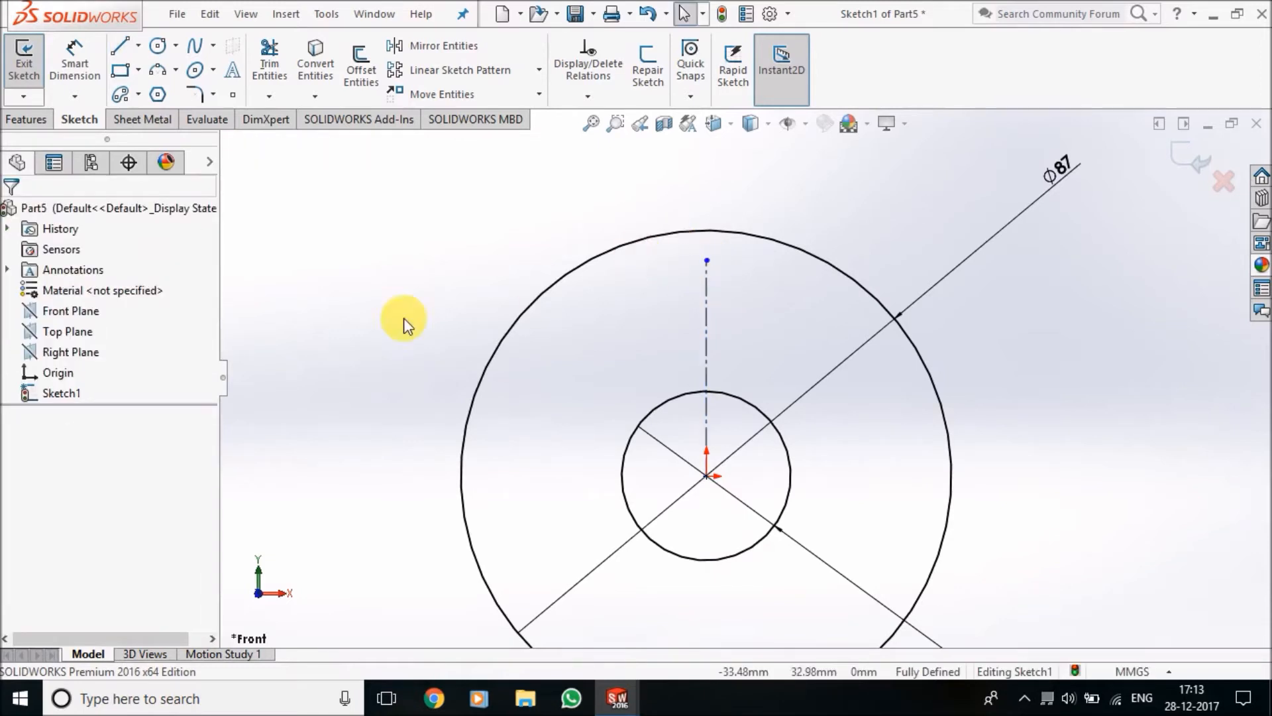
Sketch a rectangle about 15 mm high across the inner circle's upper edge and make its vertical sides symmetric about the centerline
{"action": "left_click", "coordinate": [120, 73]}
{"action": "left_click_drag", "start_coordinate": [657, 342], "coordinate": [752, 426]}
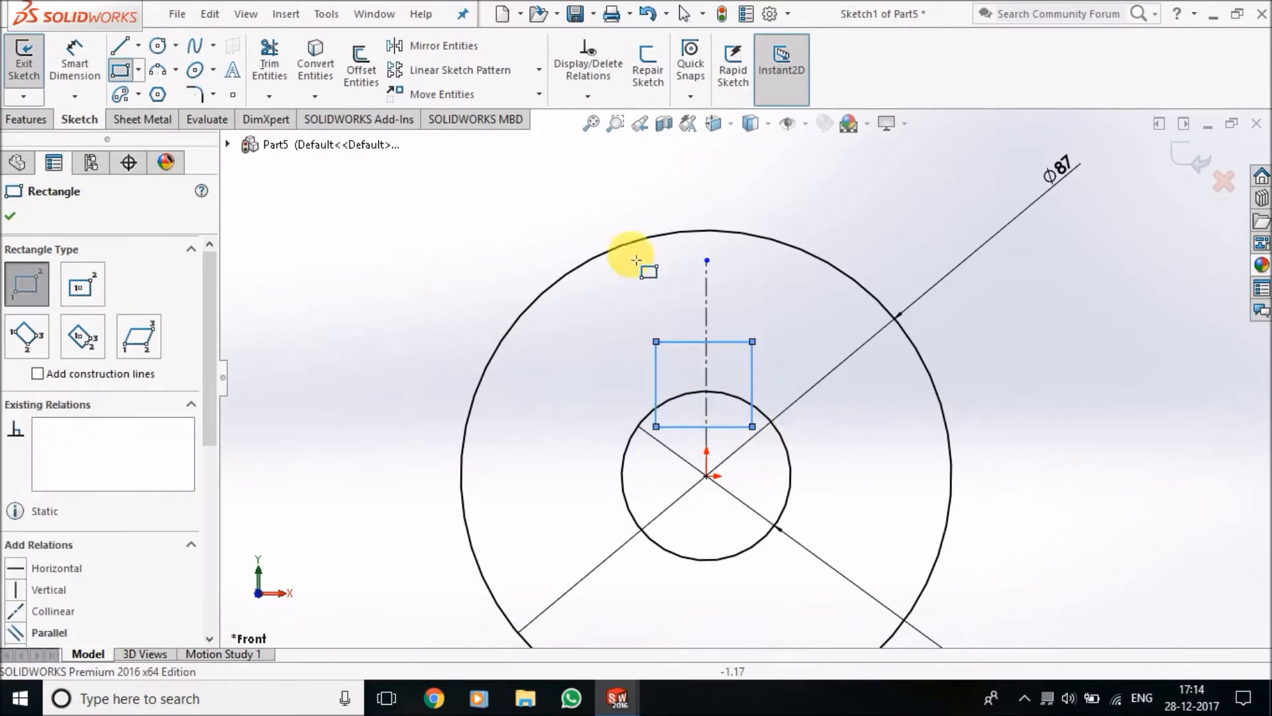
{"action": "left_click", "coordinate": [595, 95]}
{"action": "left_click", "coordinate": [623, 143]}
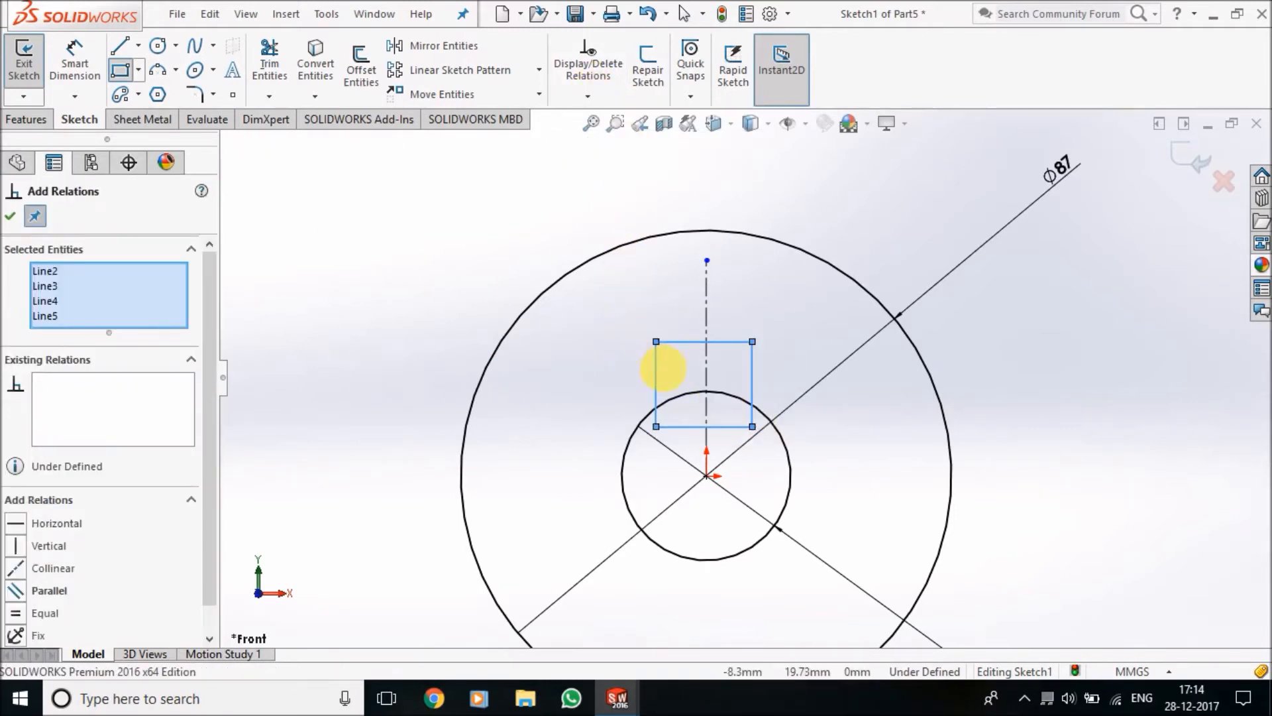
{"action": "right_click", "coordinate": [75, 289]}
{"action": "left_click", "coordinate": [123, 300]}
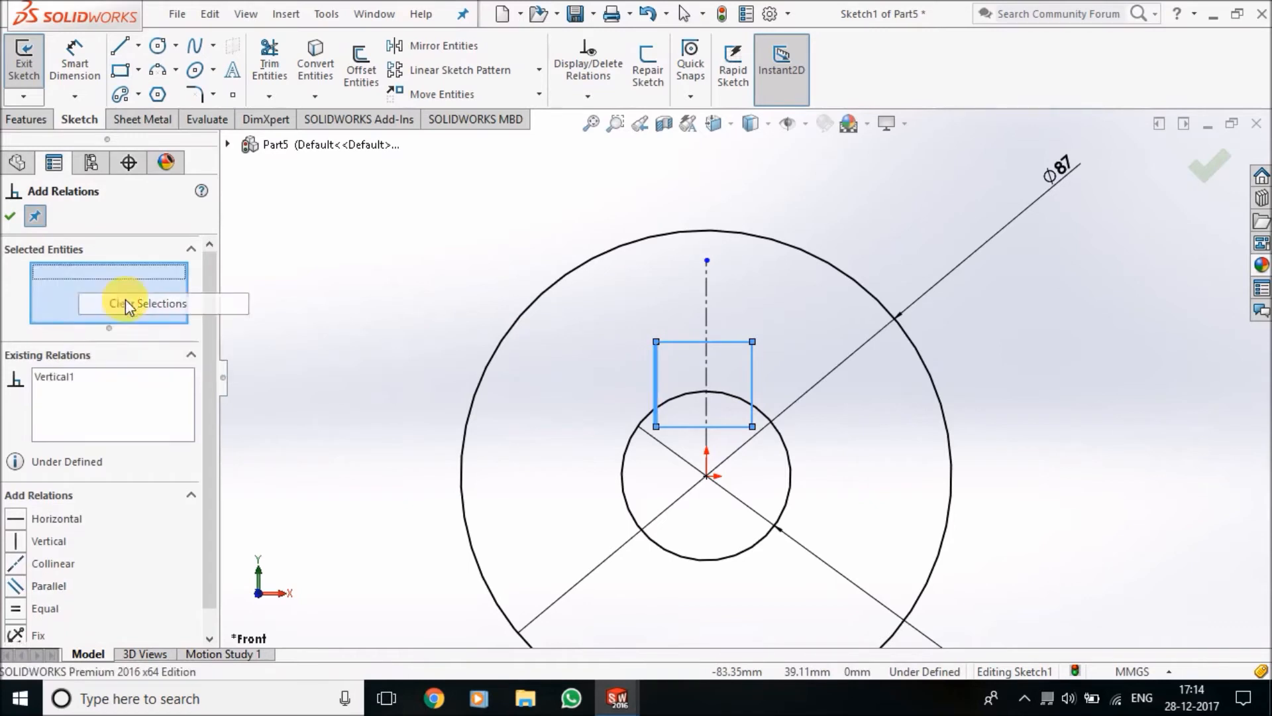
{"action": "left_click", "coordinate": [654, 394]}
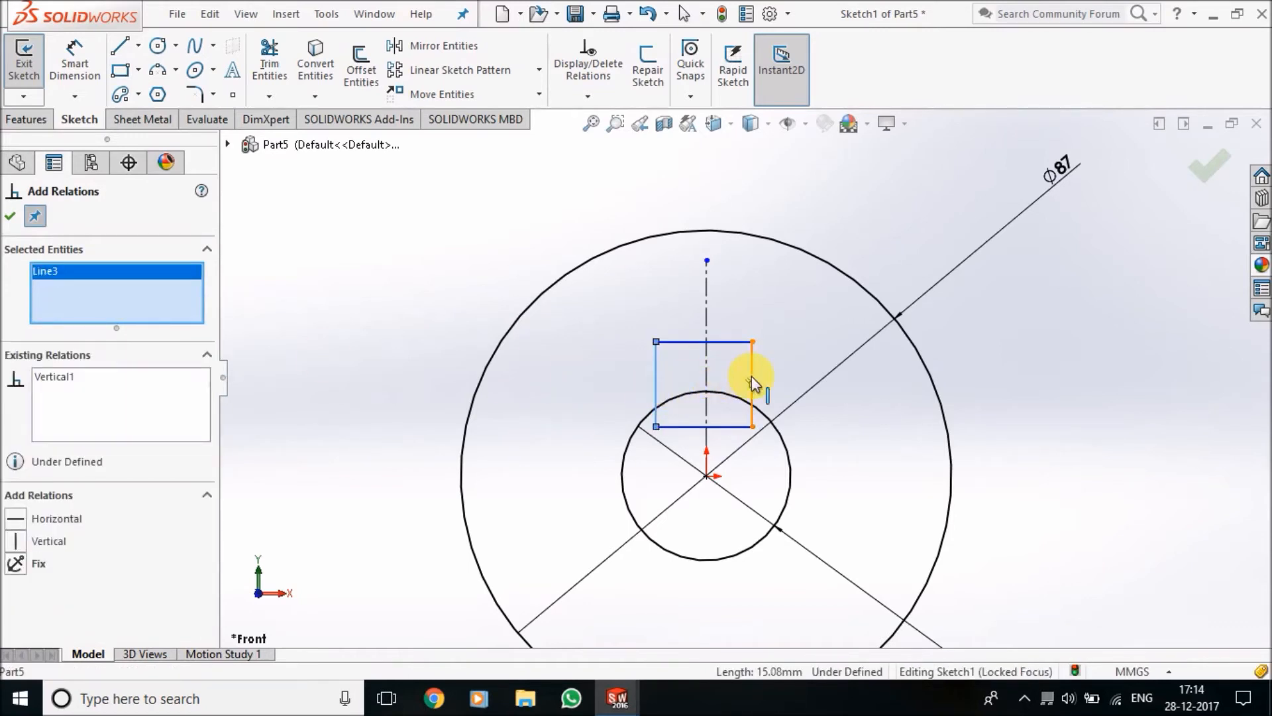
{"action": "left_click", "coordinate": [752, 376]}
{"action": "left_click", "coordinate": [708, 323]}
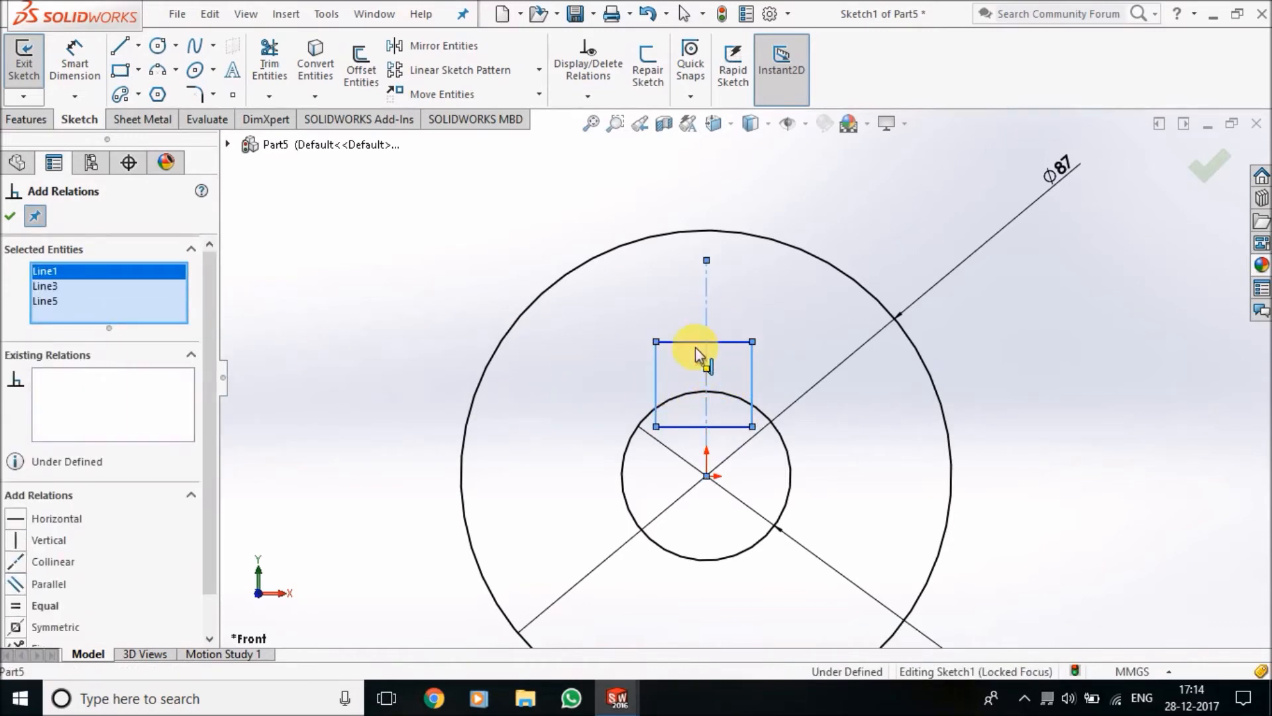
{"action": "left_click", "coordinate": [61, 623]}
{"action": "left_click", "coordinate": [10, 216]}
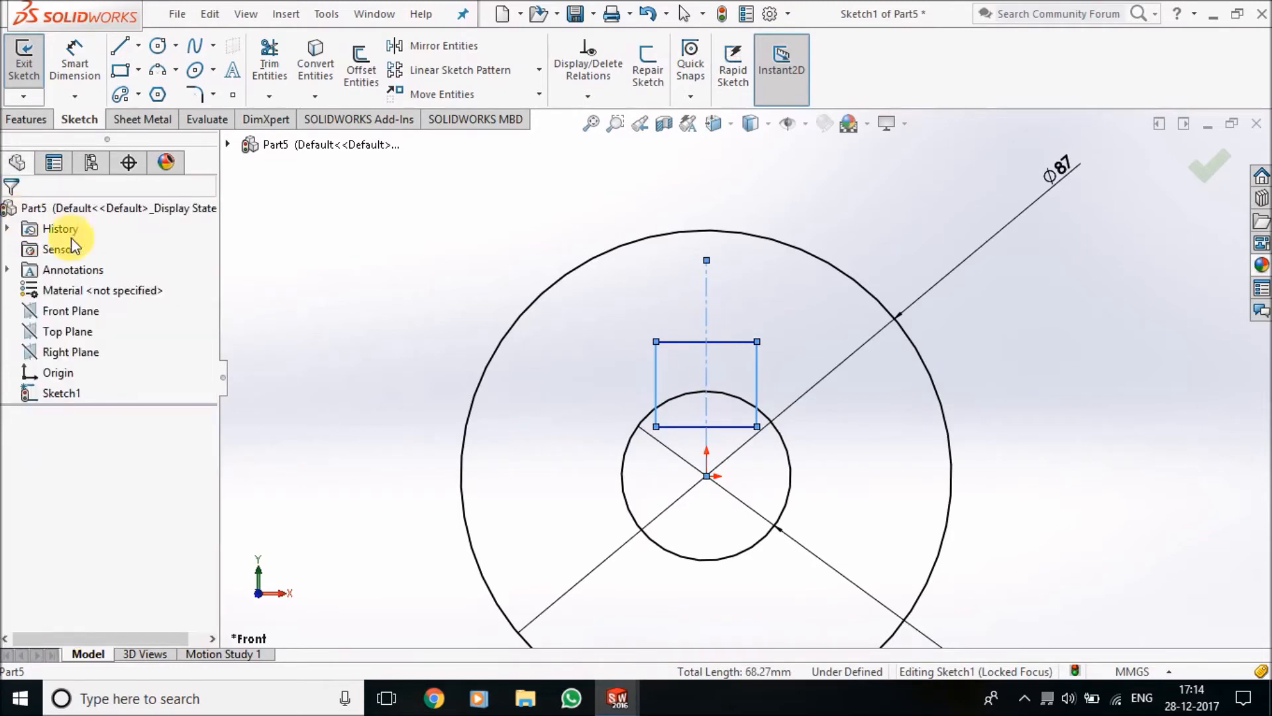
Dimension the rectangle's upper edge and set its width to 10 mm
{"action": "left_click", "coordinate": [74, 66]}
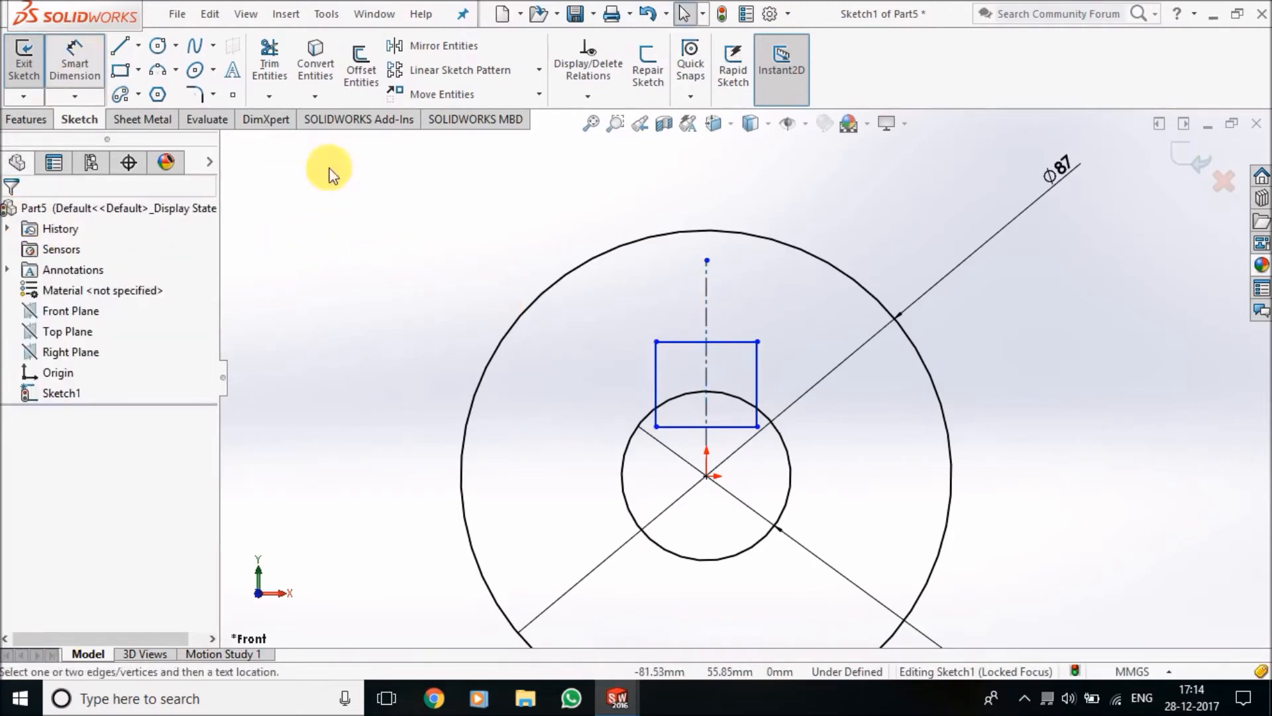
{"action": "left_click", "coordinate": [729, 341]}
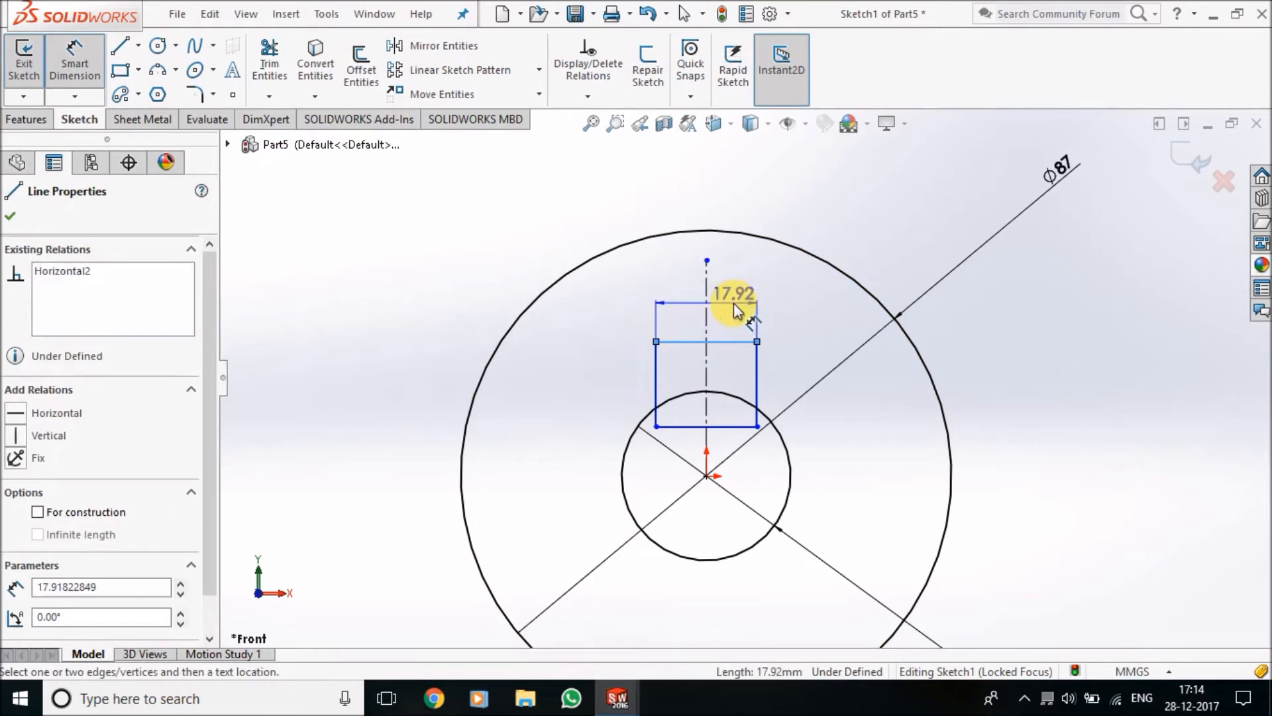
{"action": "left_click", "coordinate": [734, 303]}
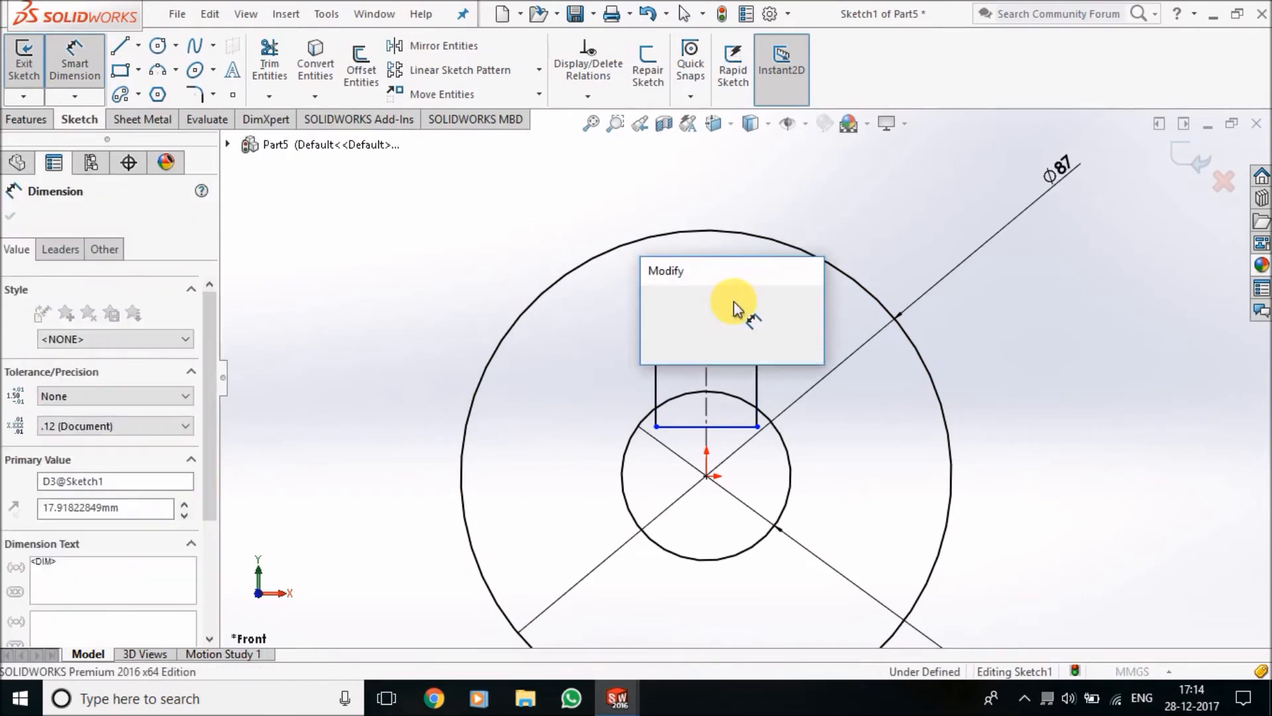
{"action": "type", "text": "10"}
{"action": "key", "text": "Return"}
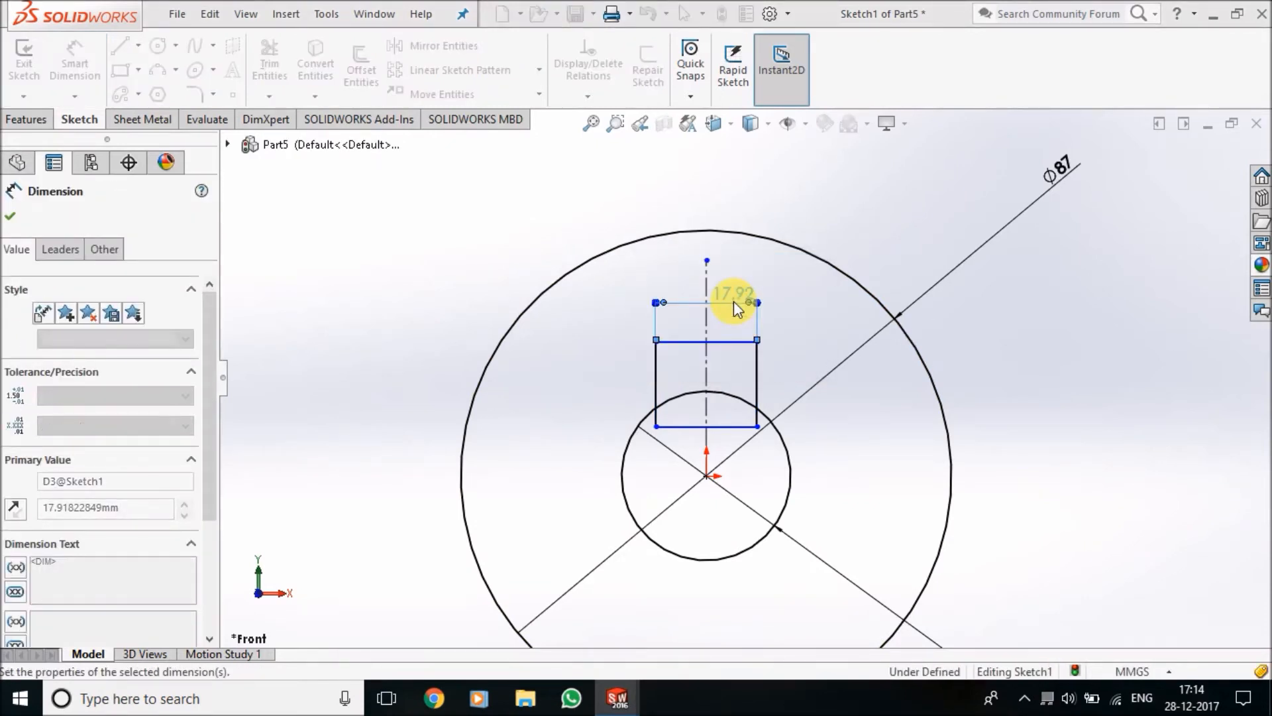
{"action": "left_click", "coordinate": [1039, 409]}
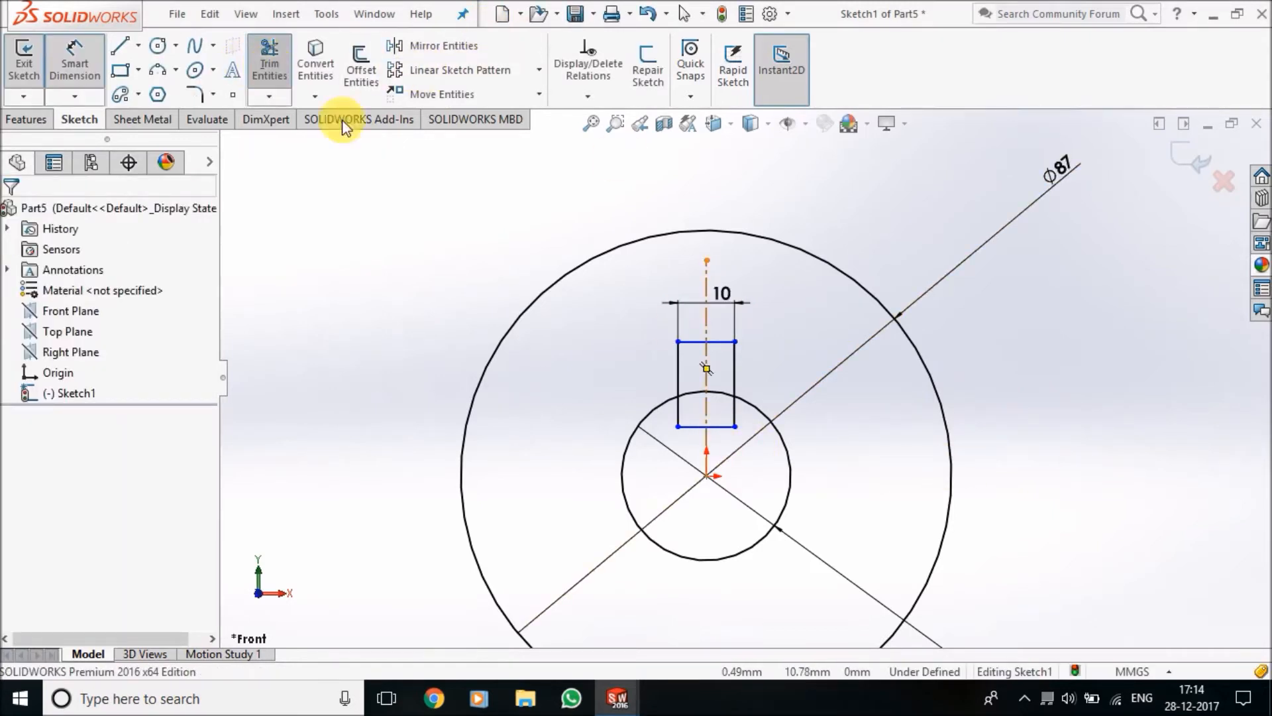
Trim the rectangle lines inside the inner circle and the arc between its sides to leave an open keyway profile
{"action": "left_click", "coordinate": [271, 66]}
{"action": "scroll", "coordinate": [789, 431], "scroll_direction": "down", "scroll_amount": 5}
{"action": "left_click", "coordinate": [646, 399]}
{"action": "left_click", "coordinate": [662, 371]}
{"action": "left_click", "coordinate": [623, 325]}
{"action": "left_click", "coordinate": [576, 331]}
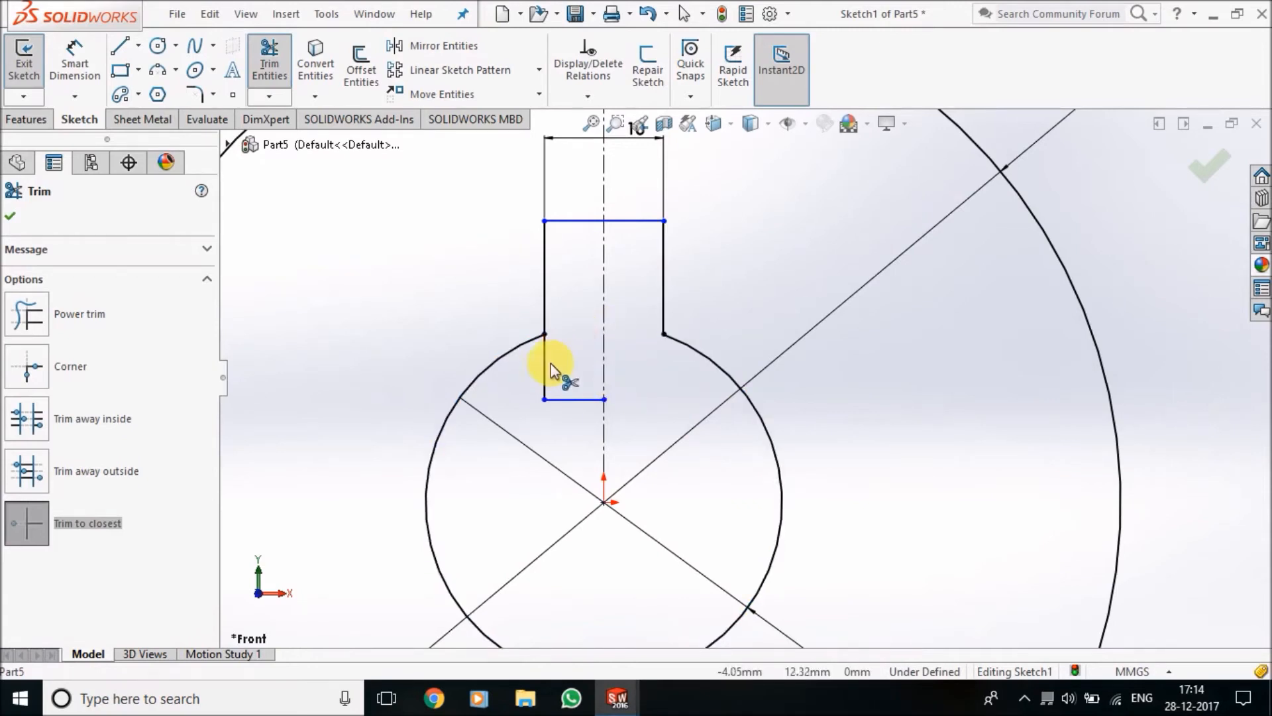
Dimension one vertical side of the keyway and set its height to 4 mm
{"action": "left_click", "coordinate": [74, 63]}
{"action": "left_click", "coordinate": [663, 311]}
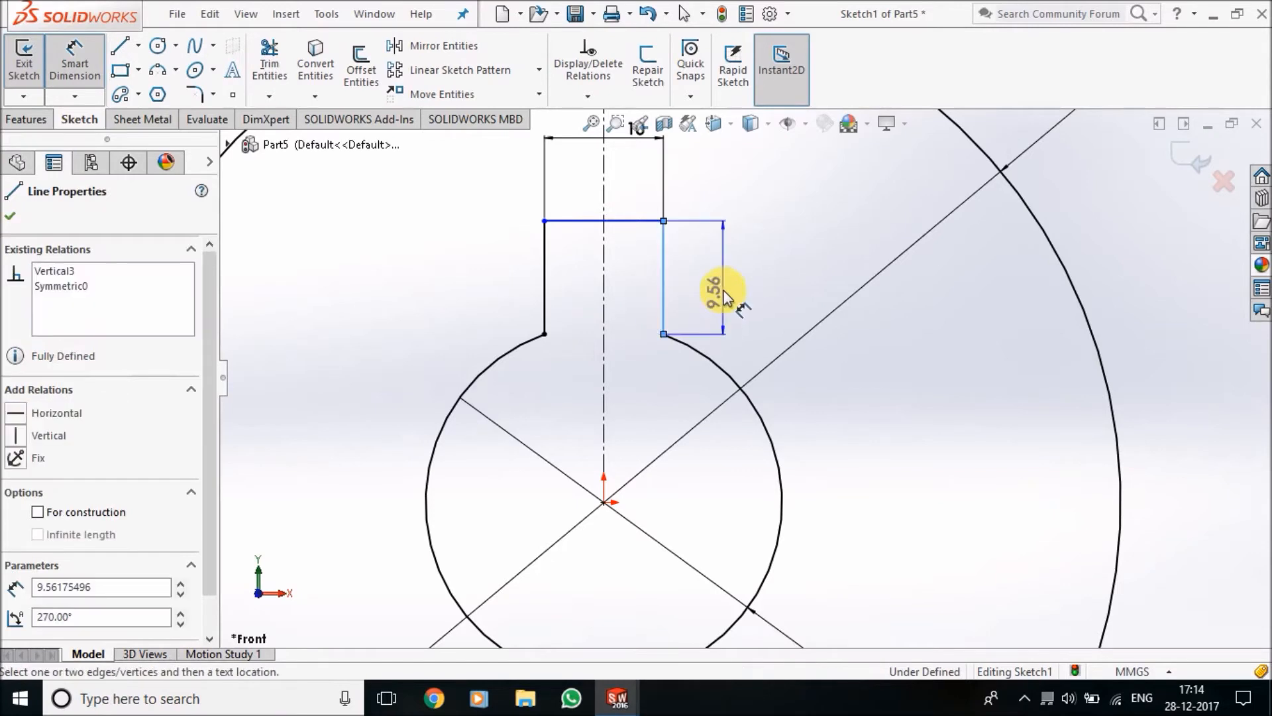
{"action": "left_click", "coordinate": [723, 290]}
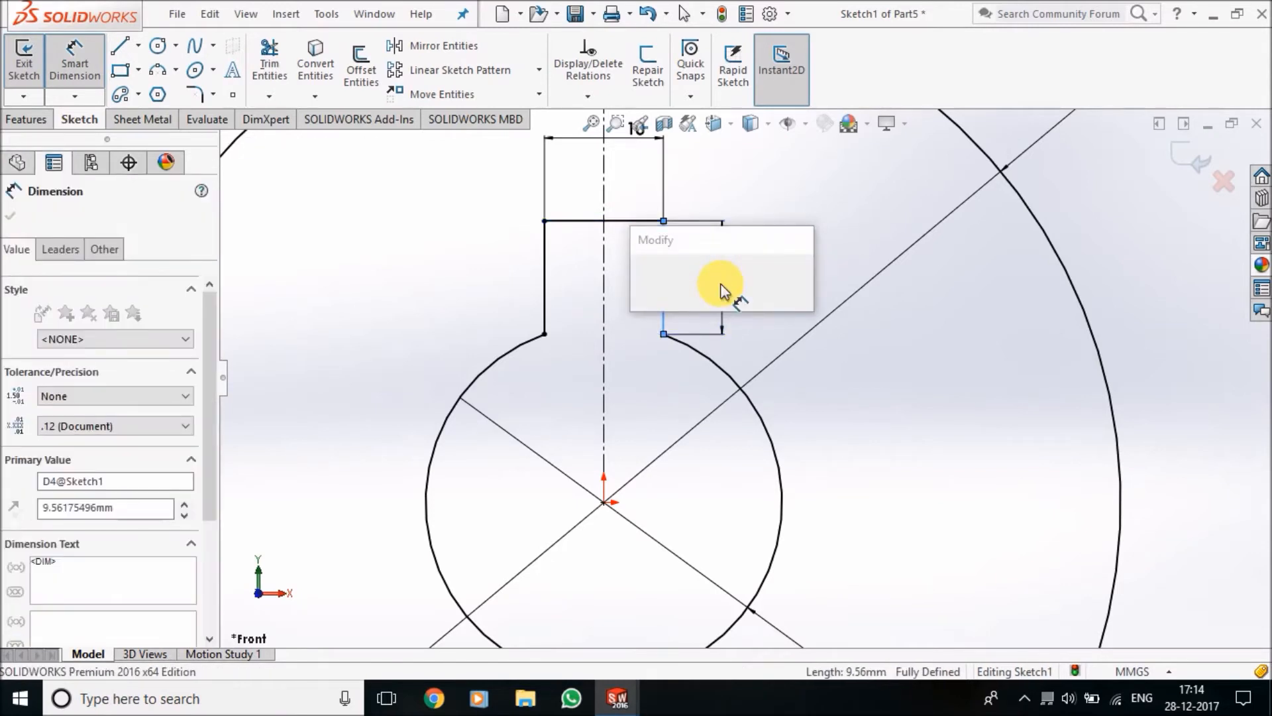
{"action": "key", "text": "Return"}
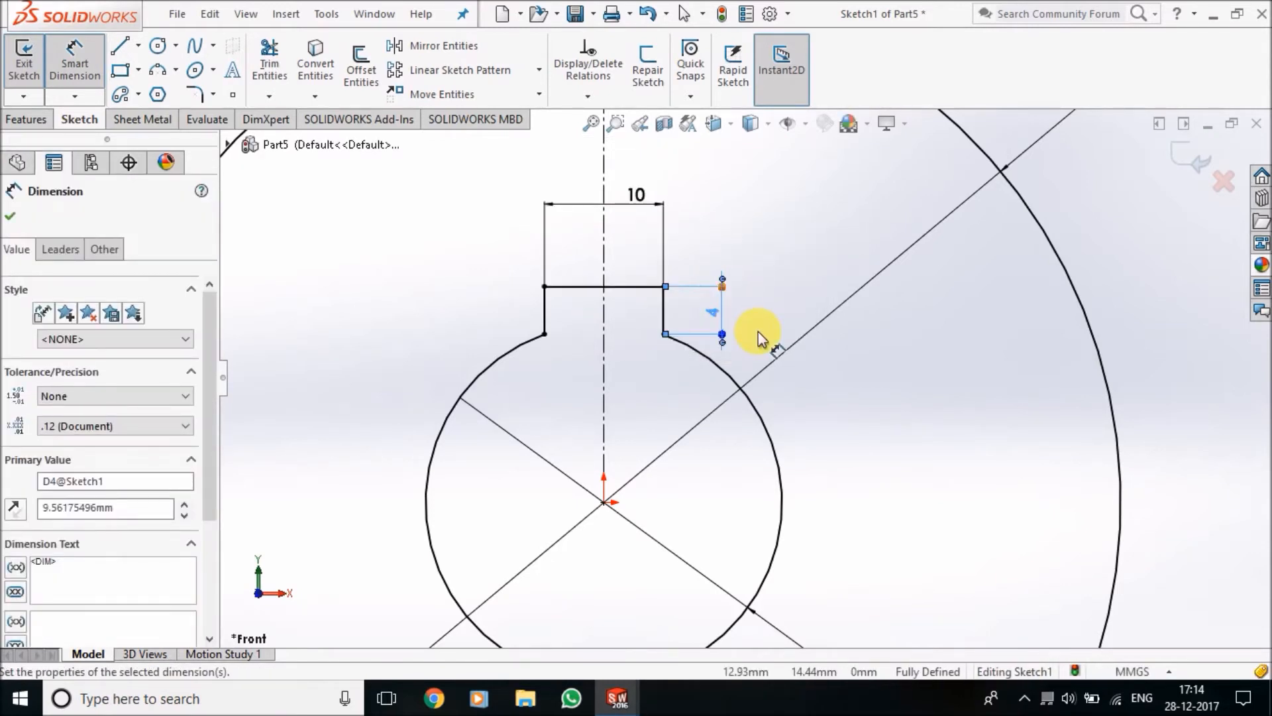
{"action": "key", "text": "f"}
{"action": "key", "text": "Escape"}
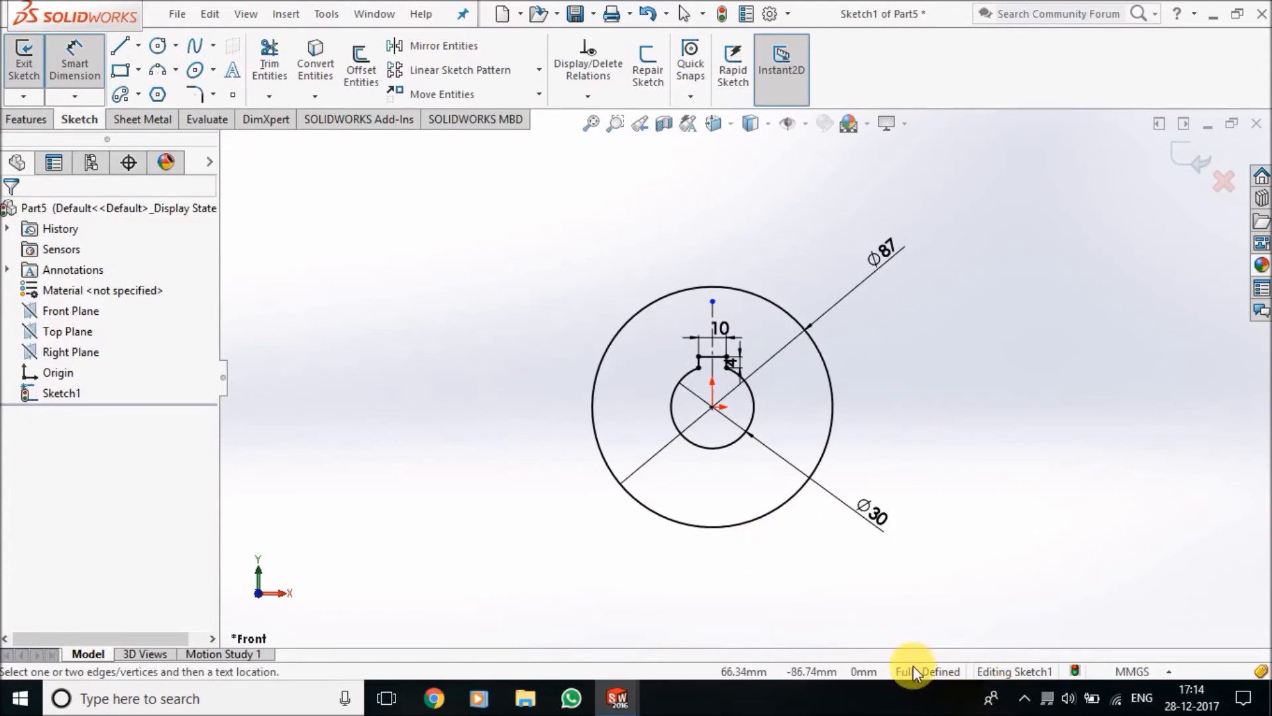
Extrude the keyed disc profile 22.7 mm with the Mid Plane end condition
{"action": "left_click", "coordinate": [42, 116]}
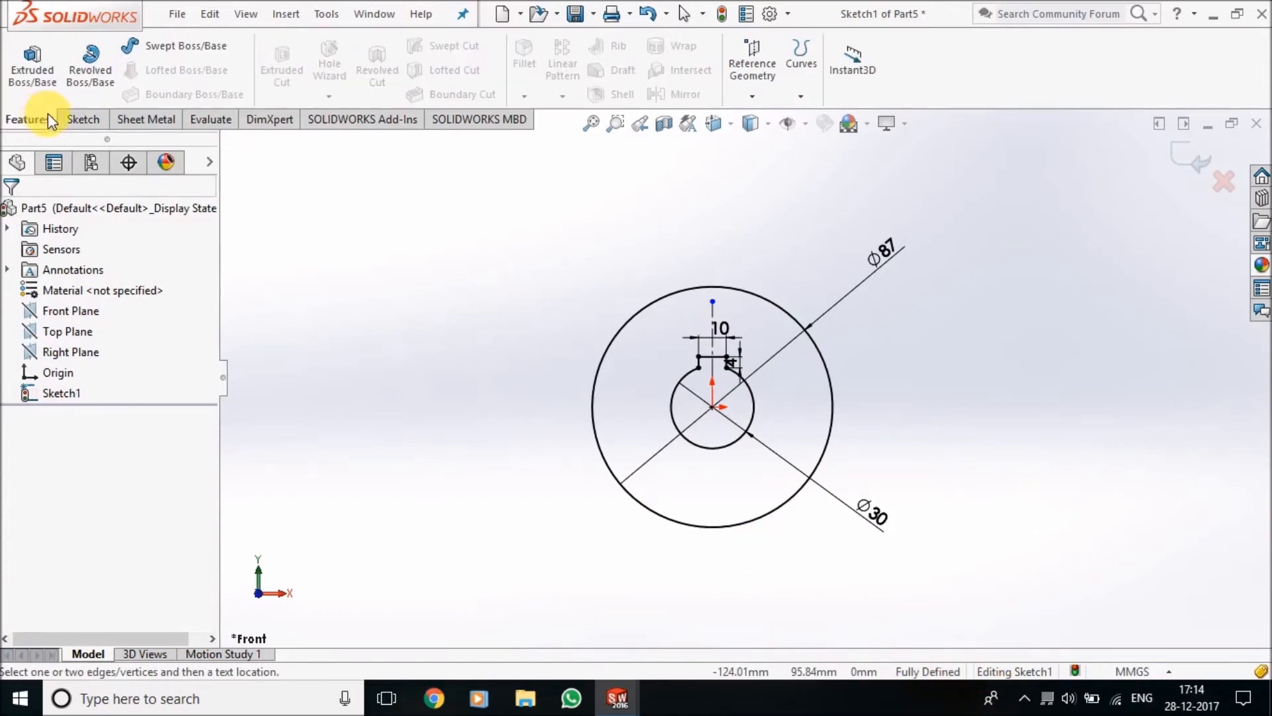
{"action": "left_click", "coordinate": [31, 67]}
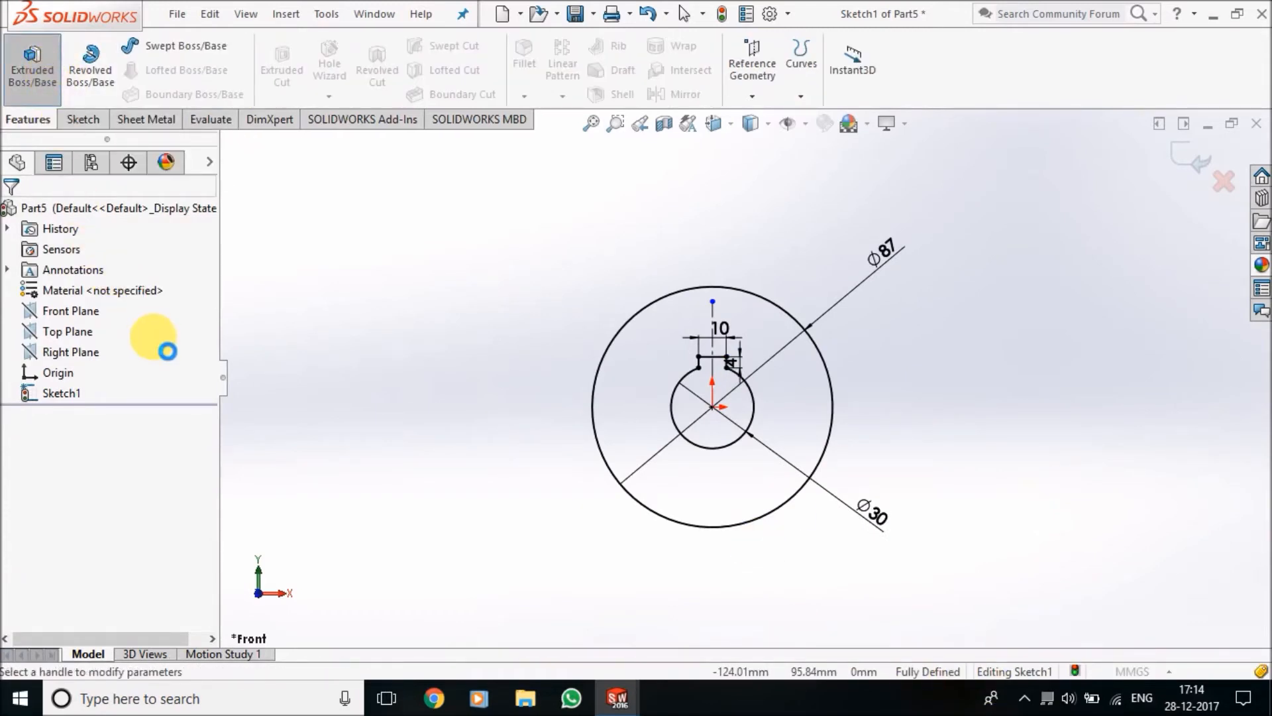
{"action": "left_click", "coordinate": [166, 328]}
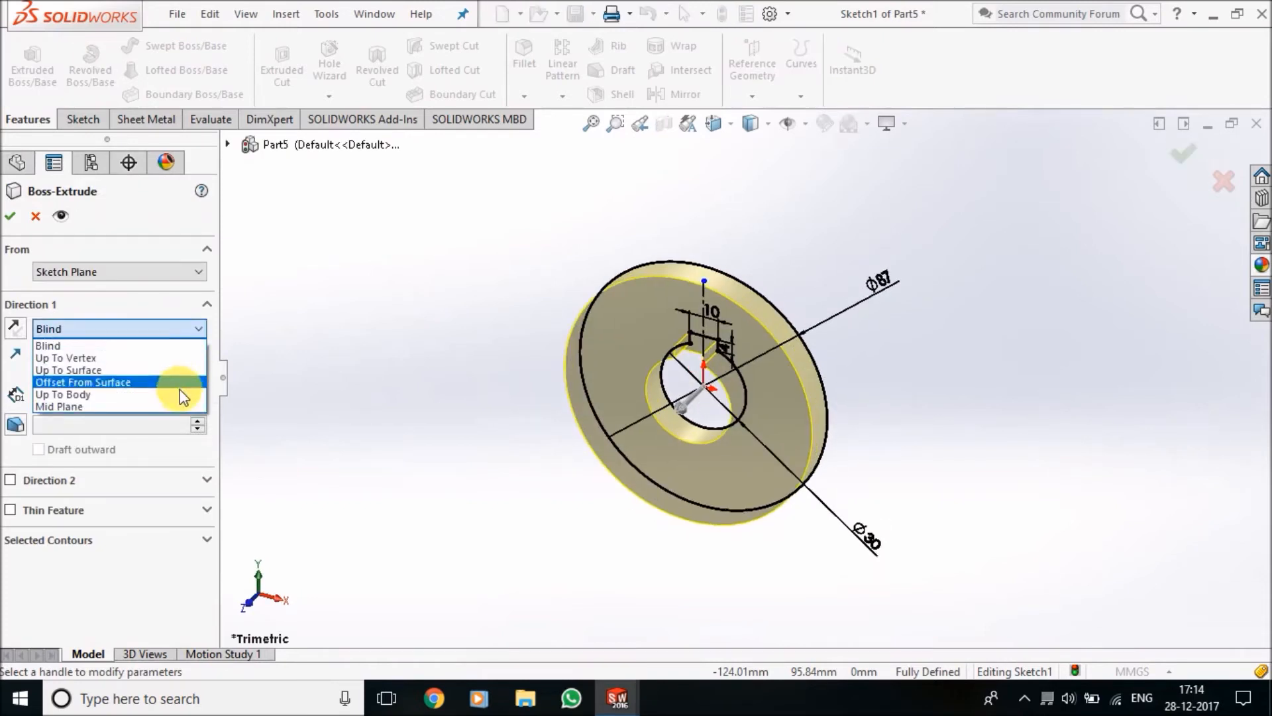
{"action": "left_click", "coordinate": [183, 406]}
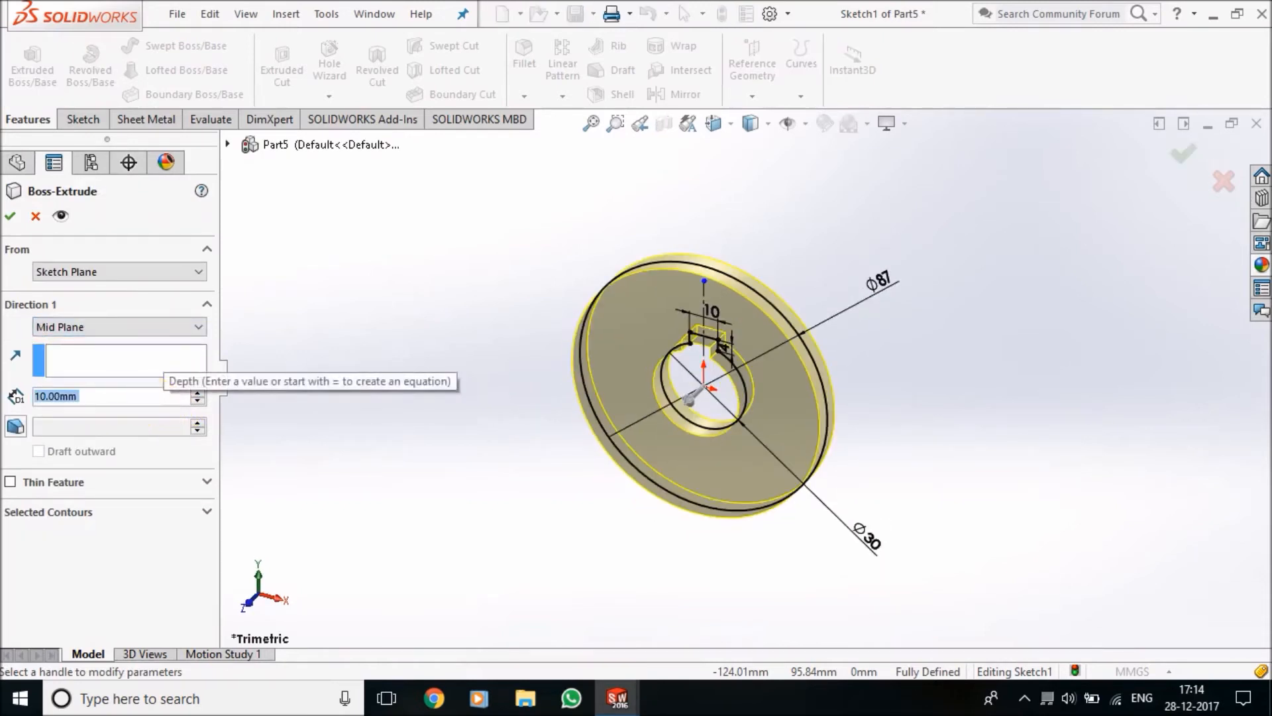
{"action": "type", "text": "22.7"}
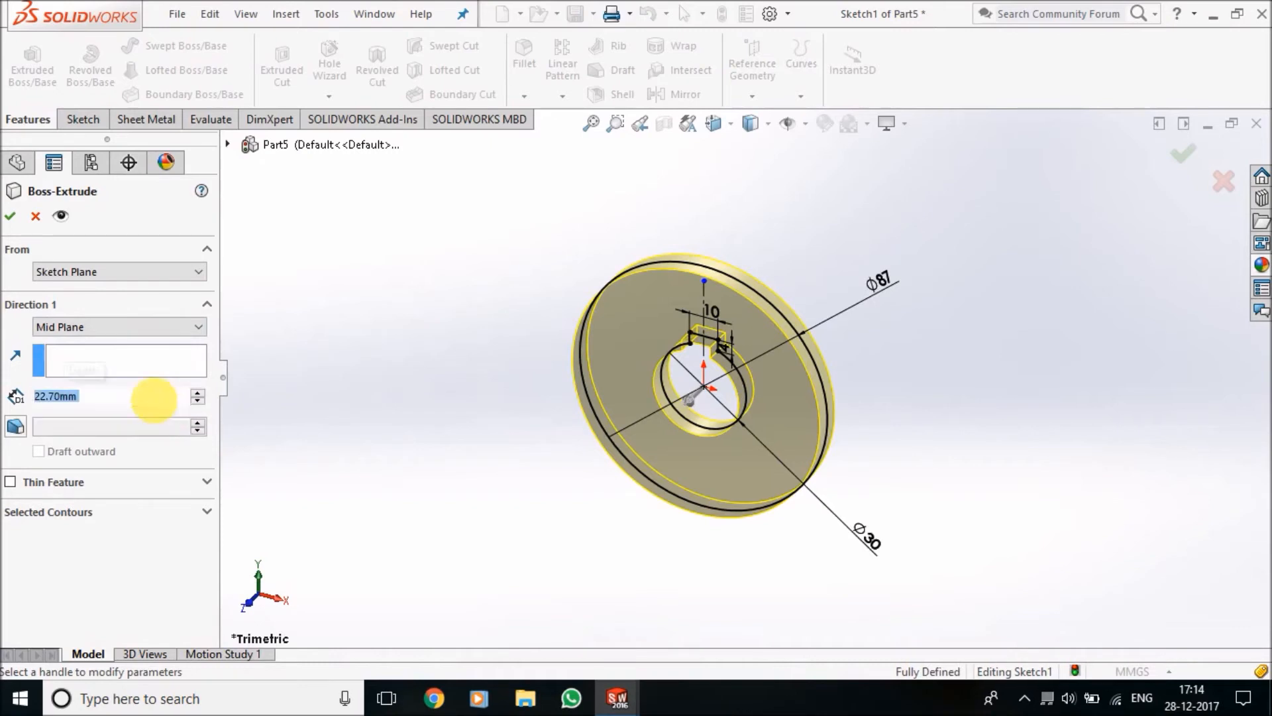
{"action": "key", "text": "Return"}
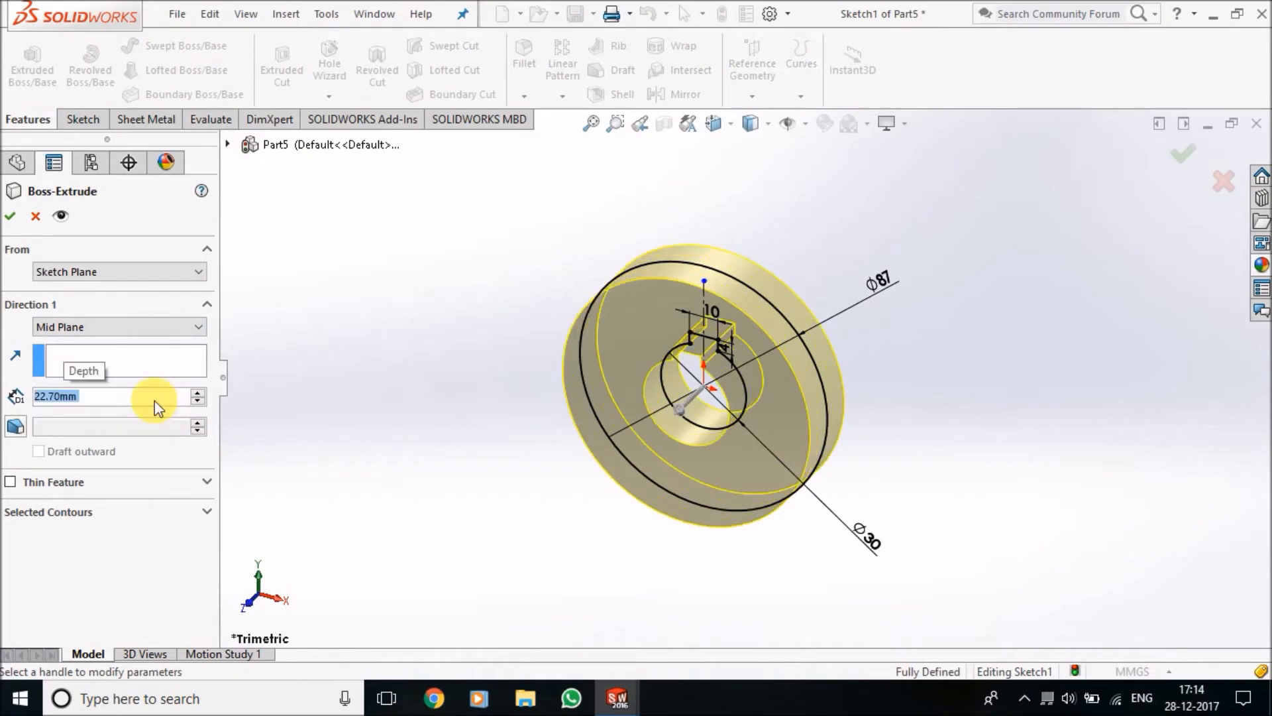
{"action": "left_click", "coordinate": [11, 217]}
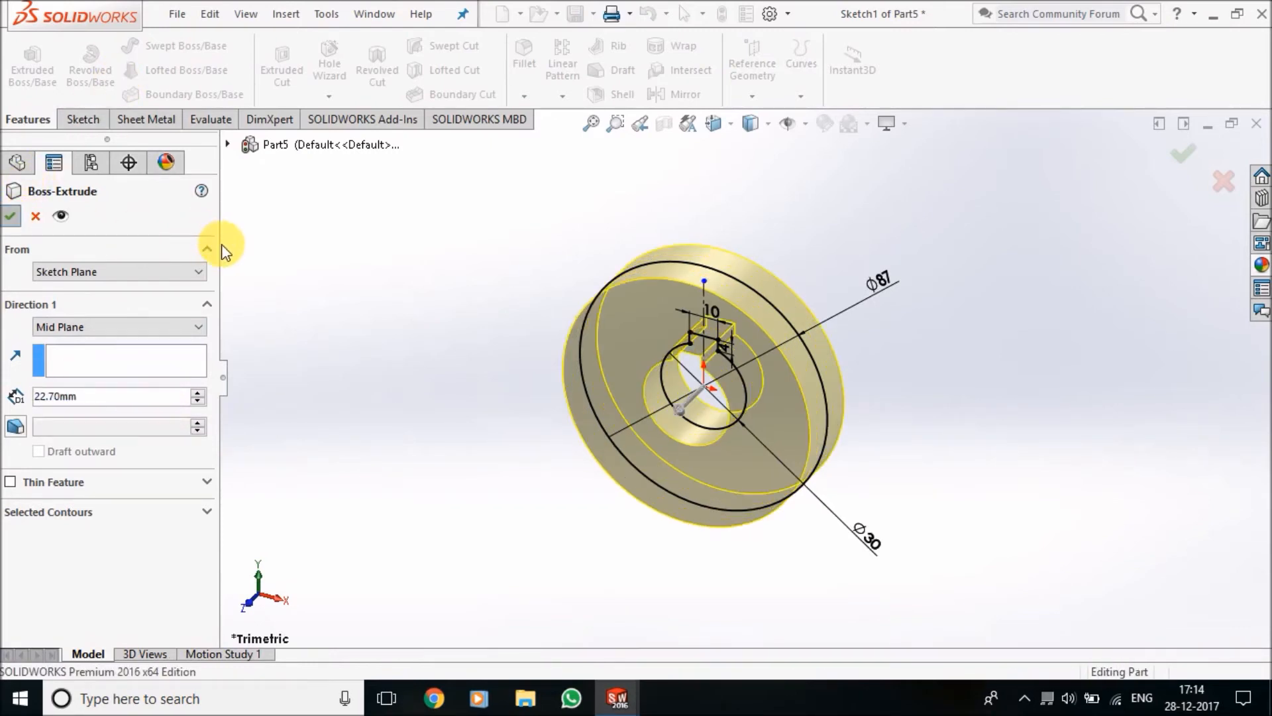
Chamfer both outer rim edges of the disc by selecting its cylindrical face, with 2 mm distance at 45 degrees
{"action": "scroll", "coordinate": [868, 358], "scroll_direction": "down", "scroll_amount": 3}
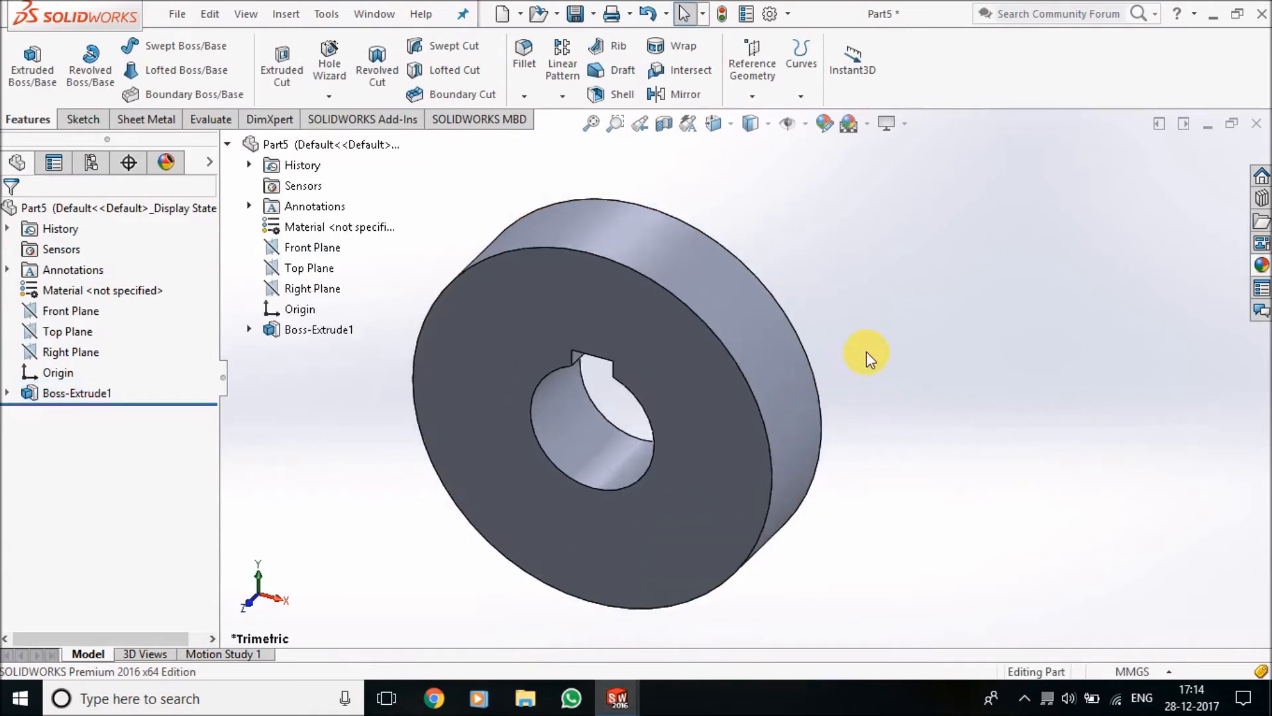
{"action": "scroll", "coordinate": [868, 358], "scroll_direction": "up", "scroll_amount": 4}
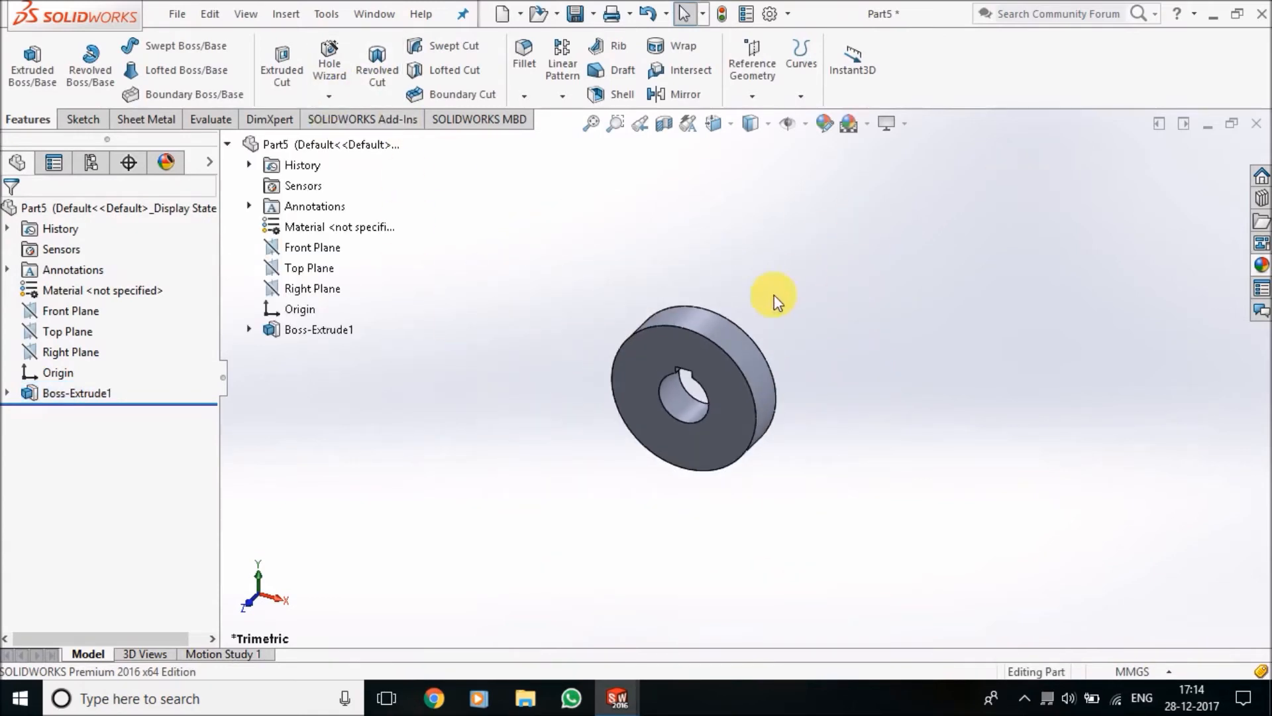
{"action": "left_click", "coordinate": [524, 96]}
{"action": "left_click", "coordinate": [537, 142]}
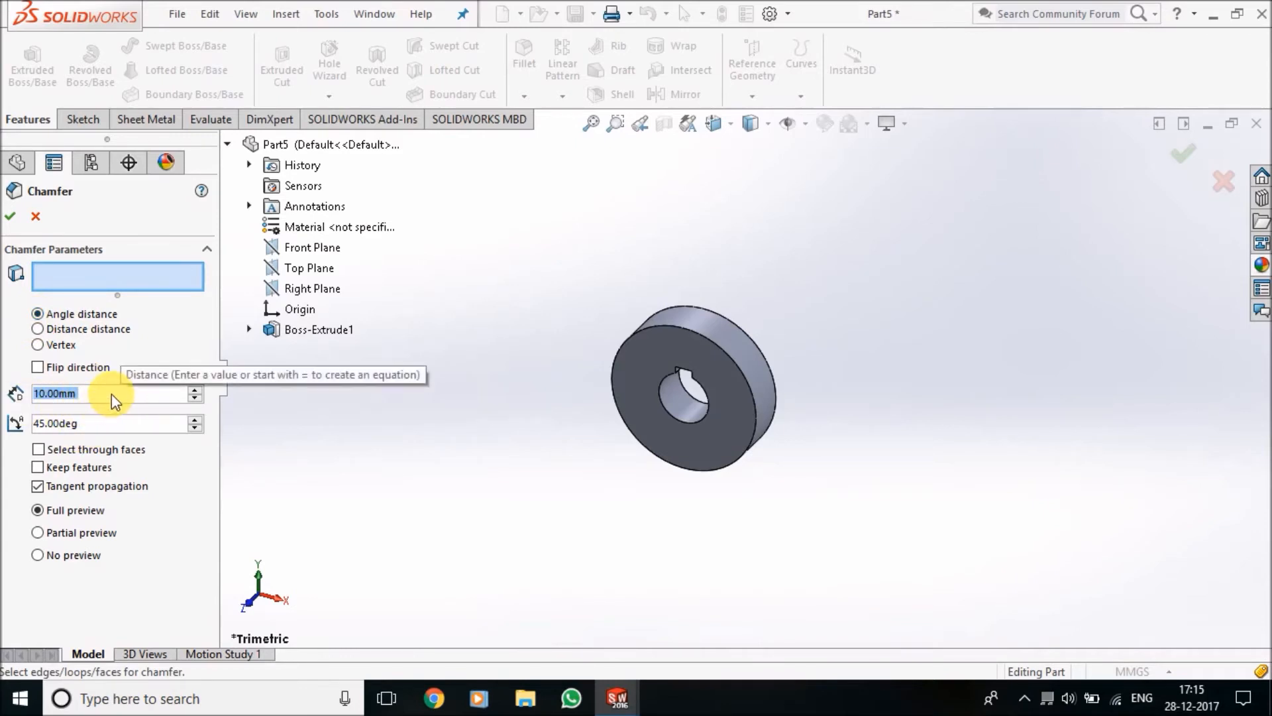
{"action": "type", "text": "2"}
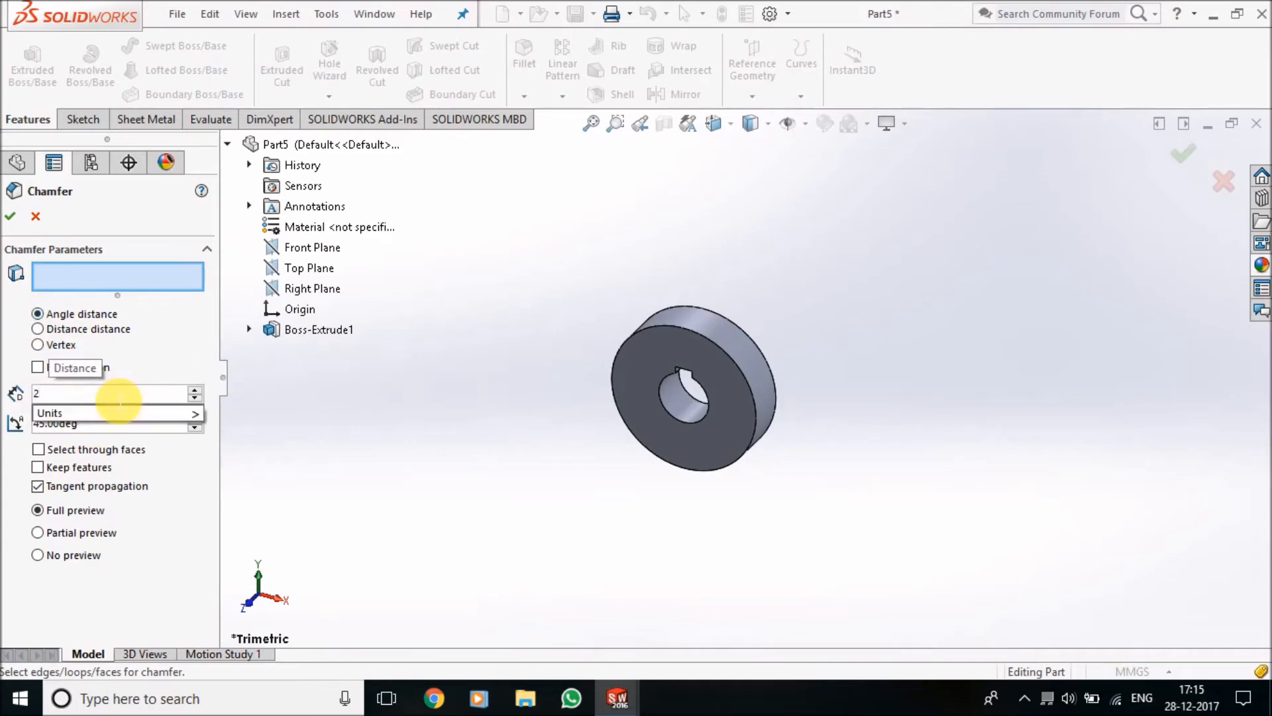
{"action": "left_click", "coordinate": [145, 277]}
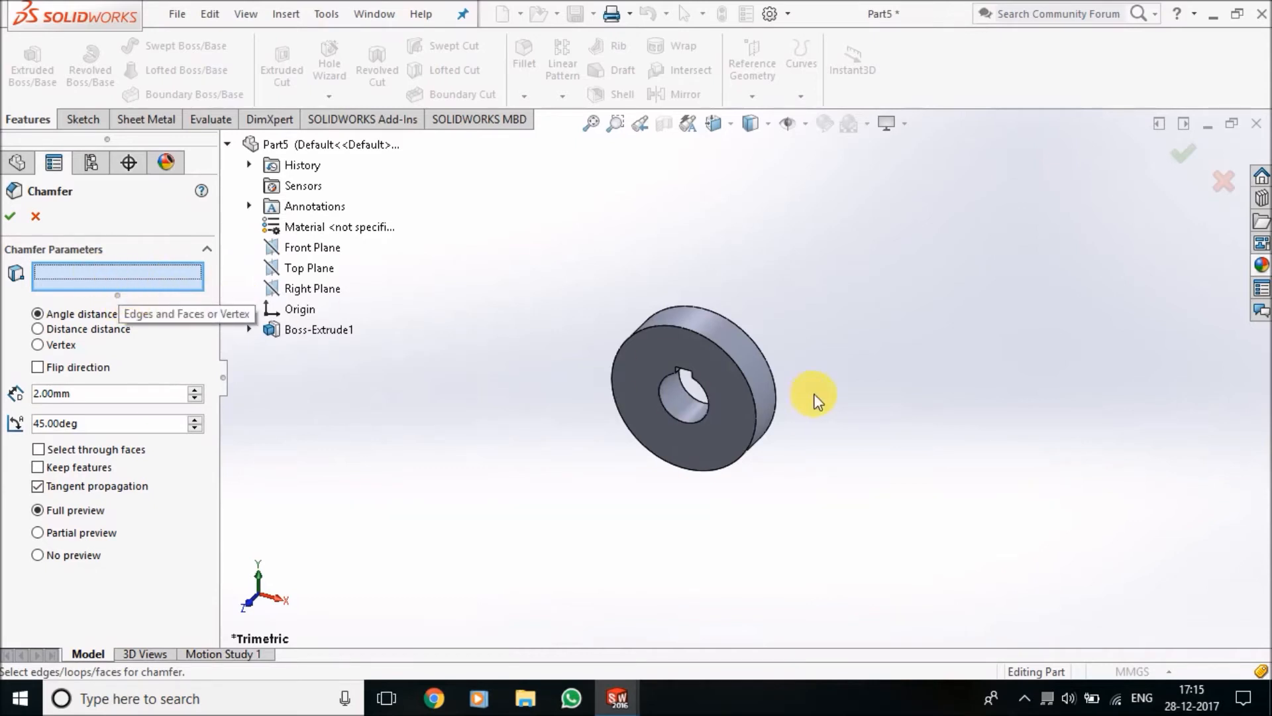
{"action": "scroll", "coordinate": [727, 398], "scroll_direction": "down", "scroll_amount": 5}
{"action": "left_click", "coordinate": [729, 385]}
{"action": "left_click", "coordinate": [9, 217]}
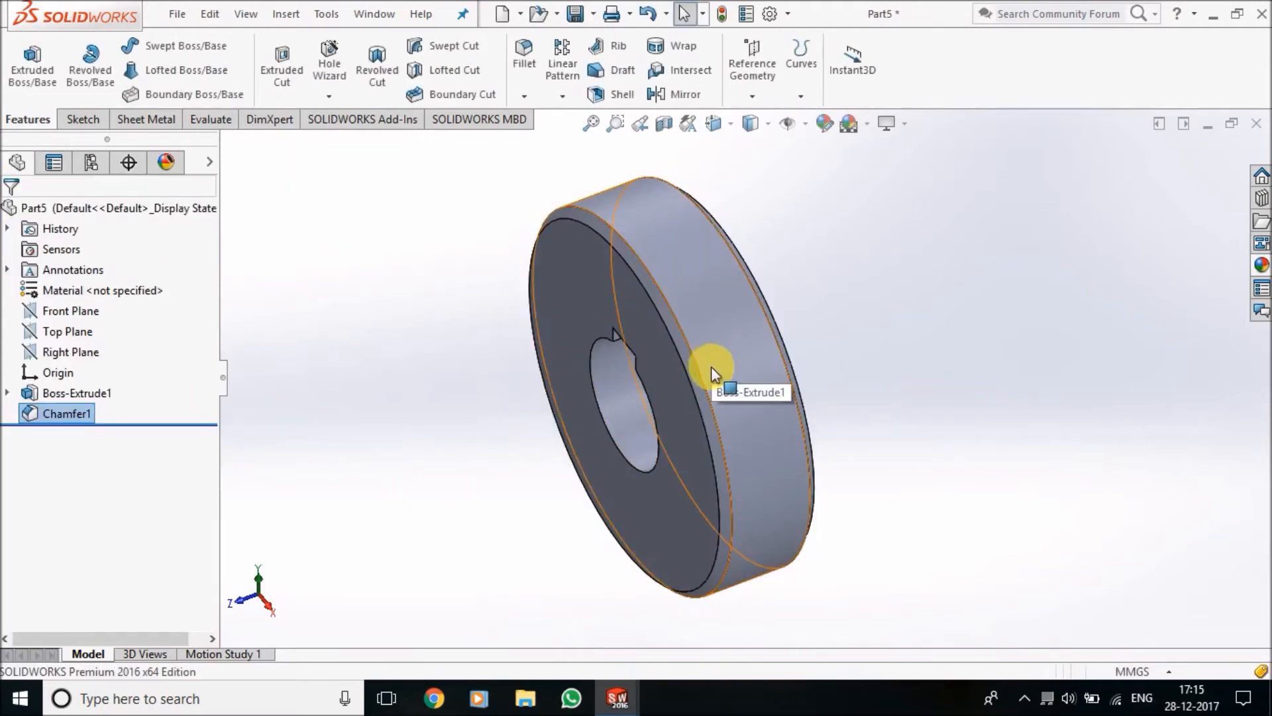
Start a sketch on the Right Plane and draw a vertical centerline about 51 mm long from the origin down past the disc's rim
{"action": "middle_click_drag", "start_coordinate": [864, 428], "coordinate": [928, 364]}
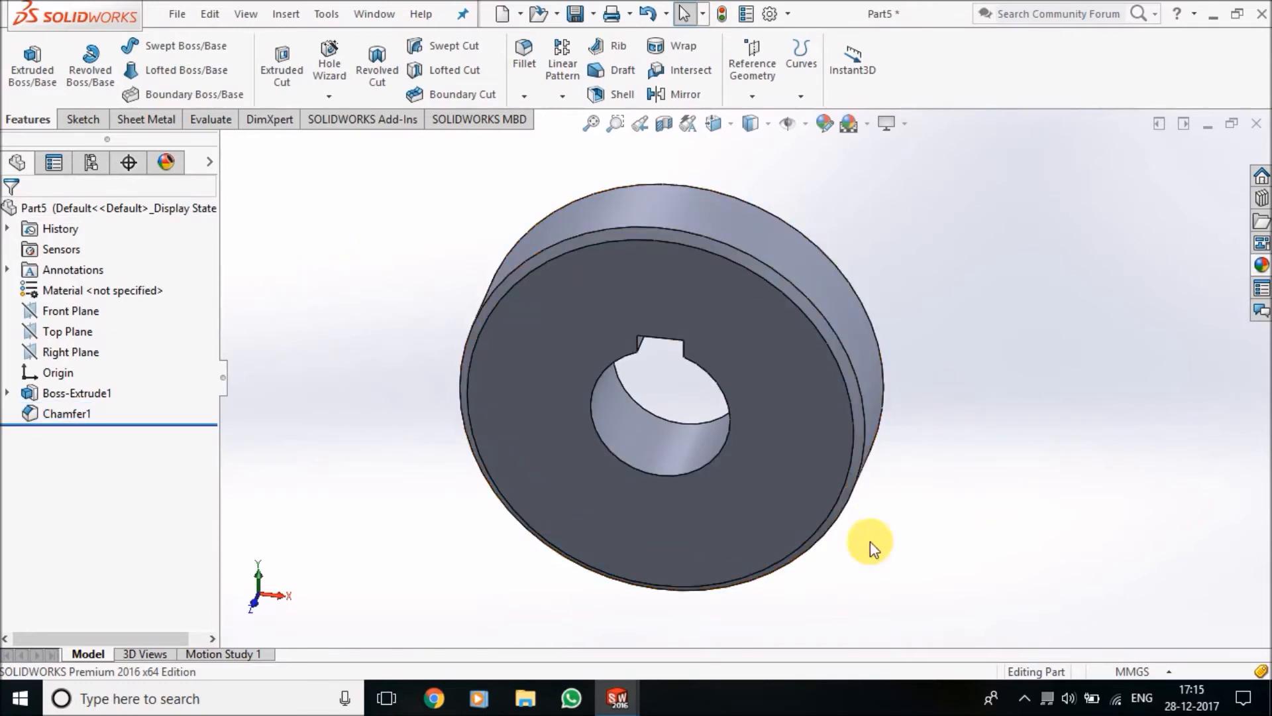
{"action": "left_click", "coordinate": [82, 120]}
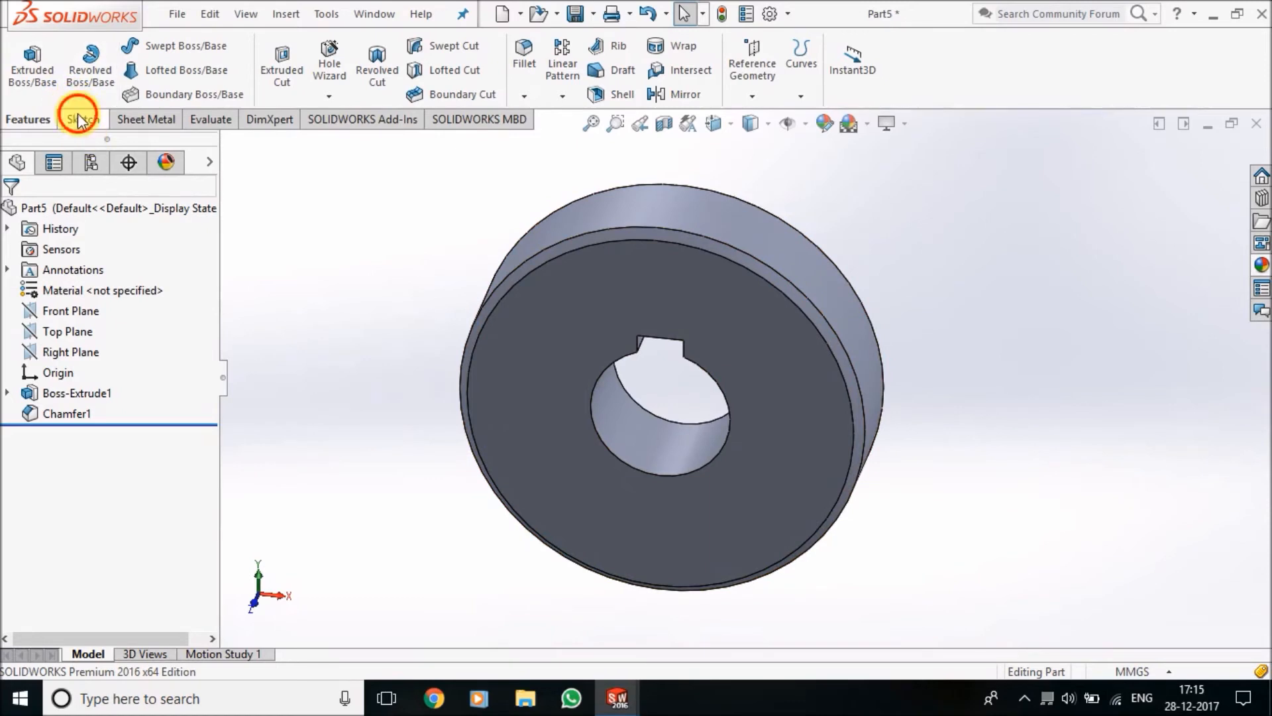
{"action": "left_click", "coordinate": [75, 356]}
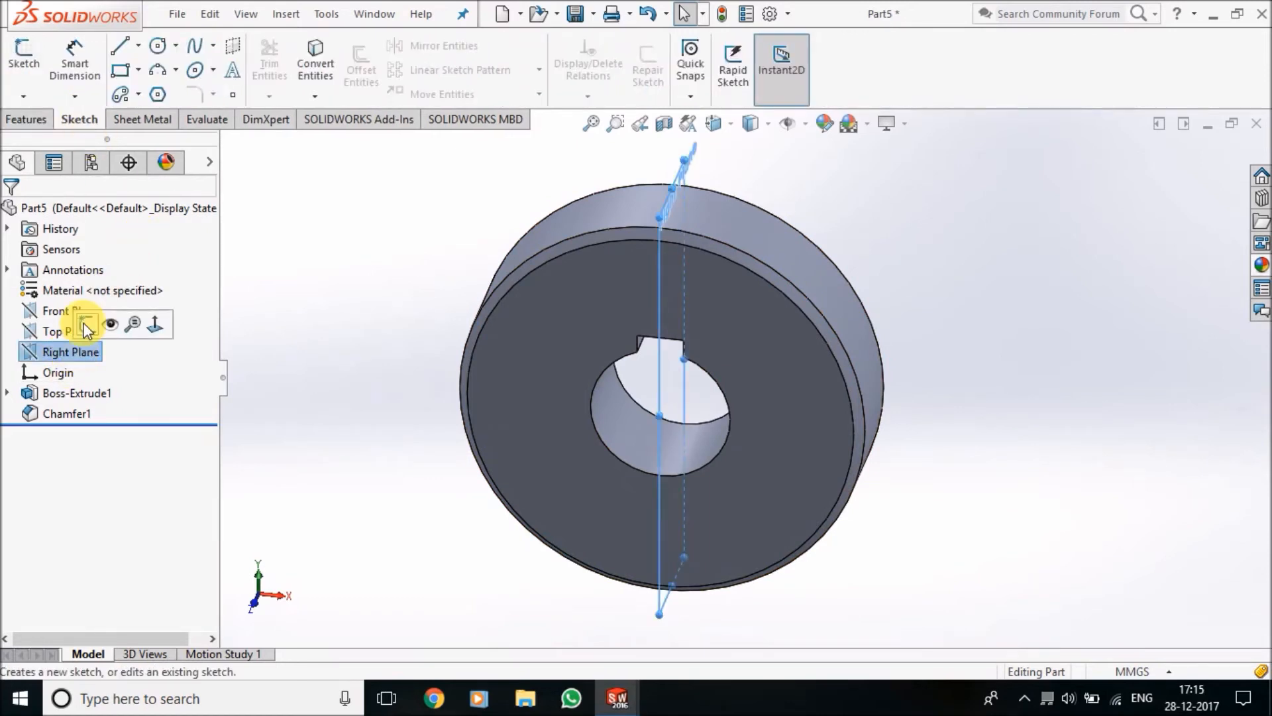
{"action": "left_click", "coordinate": [87, 324]}
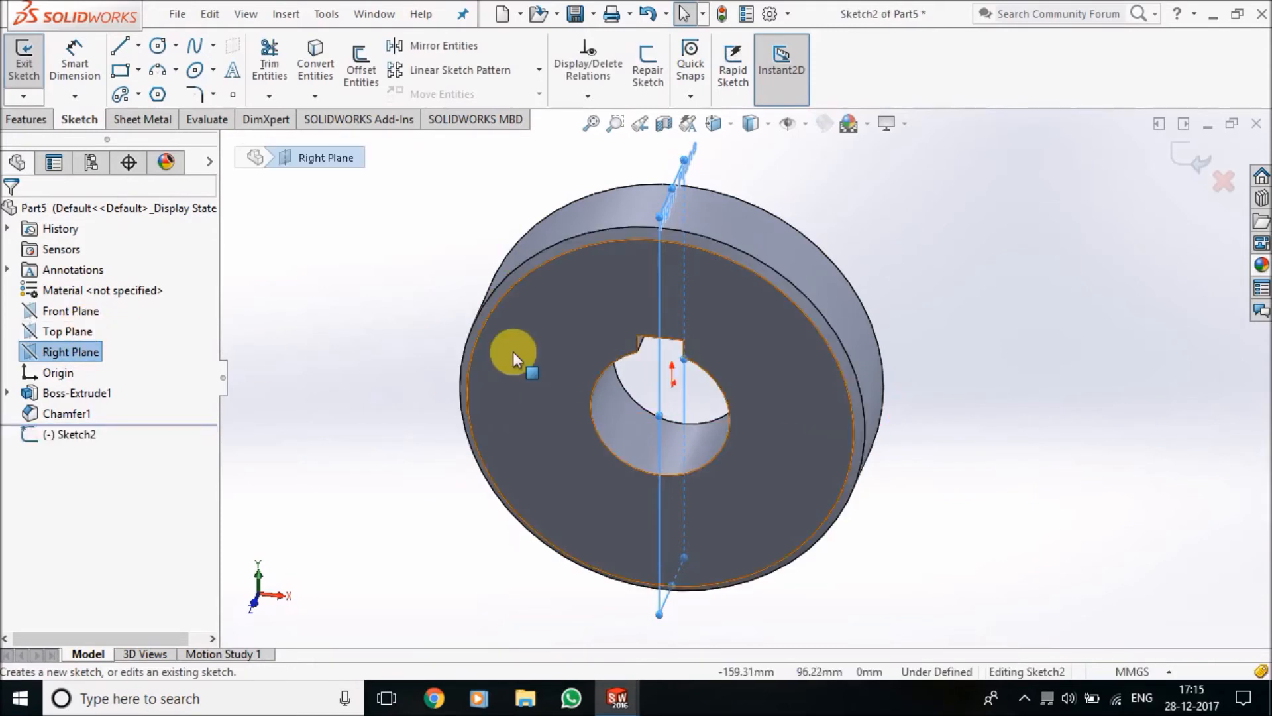
{"action": "key", "text": "ctrl+8"}
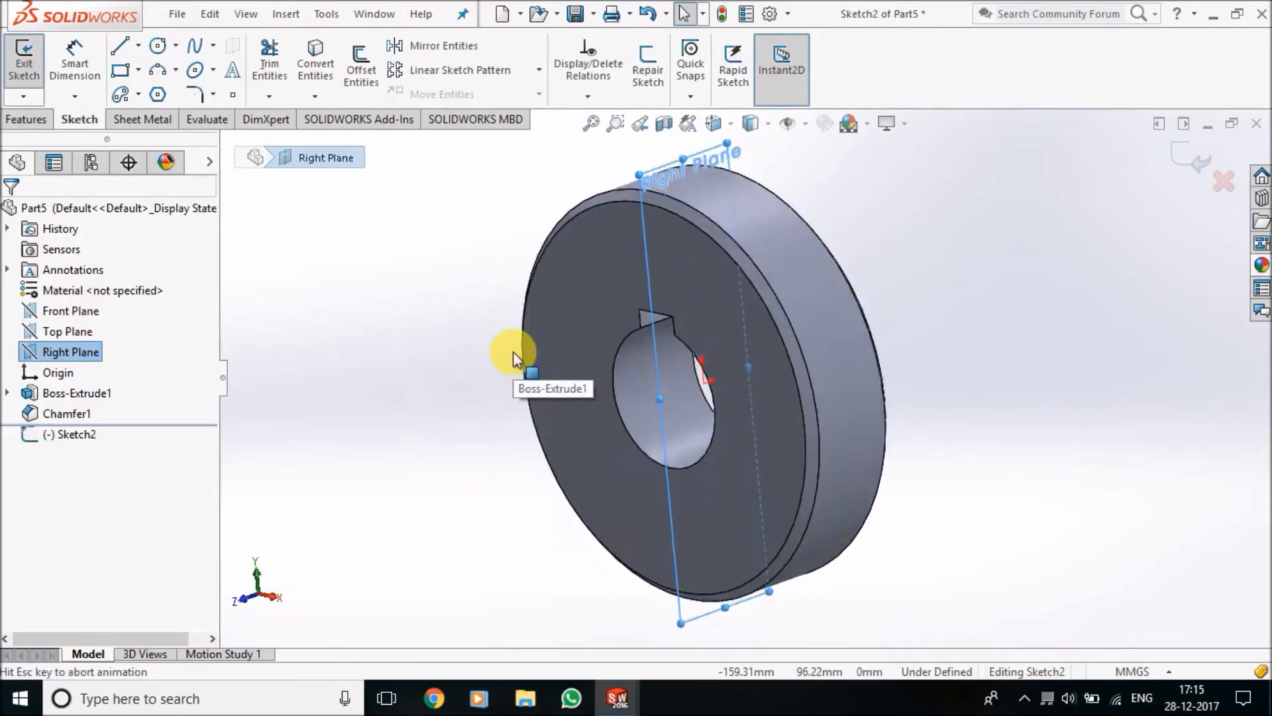
{"action": "scroll", "coordinate": [938, 498], "scroll_direction": "up", "scroll_amount": 3}
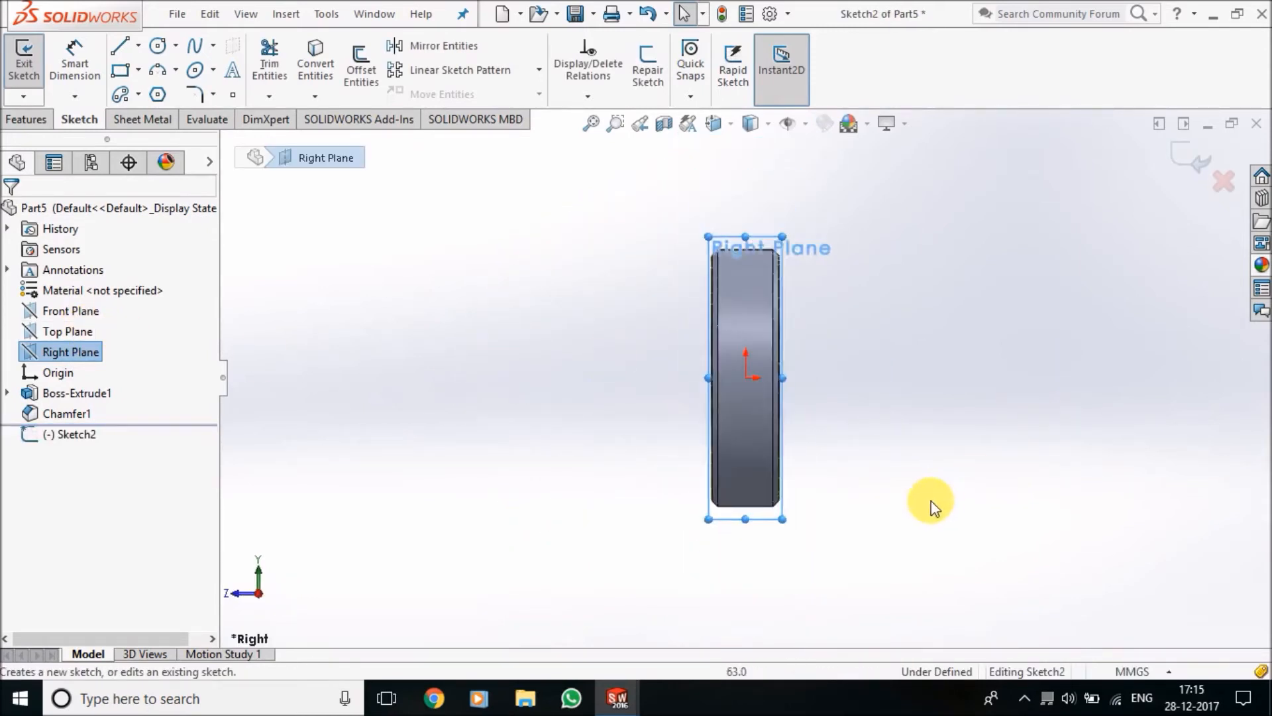
{"action": "scroll", "coordinate": [930, 502], "scroll_direction": "down", "scroll_amount": 3}
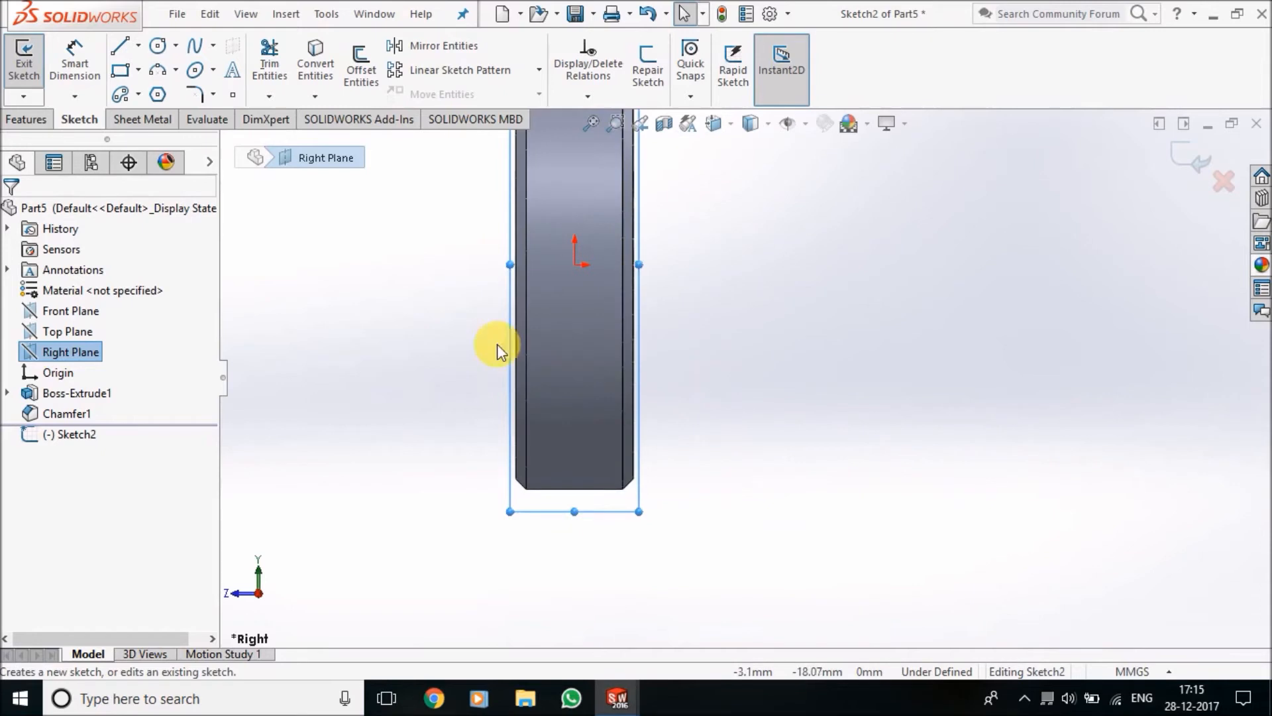
{"action": "left_click", "coordinate": [139, 45]}
{"action": "left_click", "coordinate": [162, 91]}
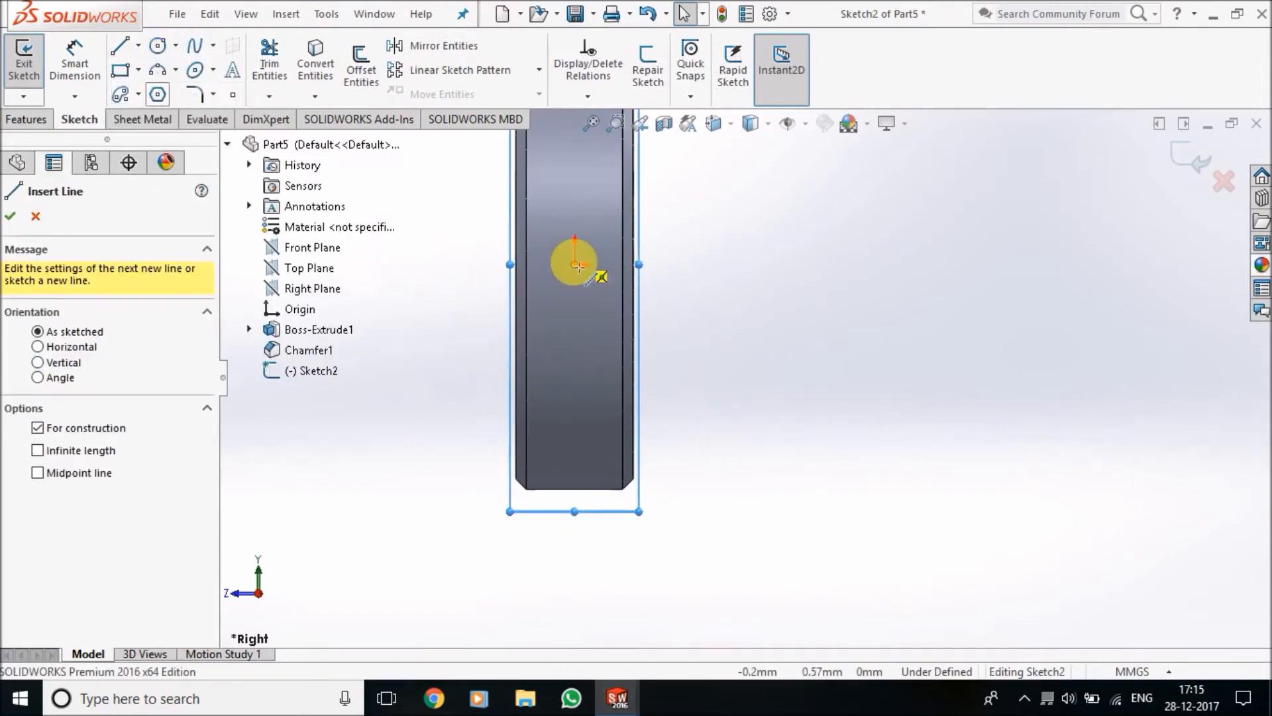
{"action": "left_click", "coordinate": [575, 265]}
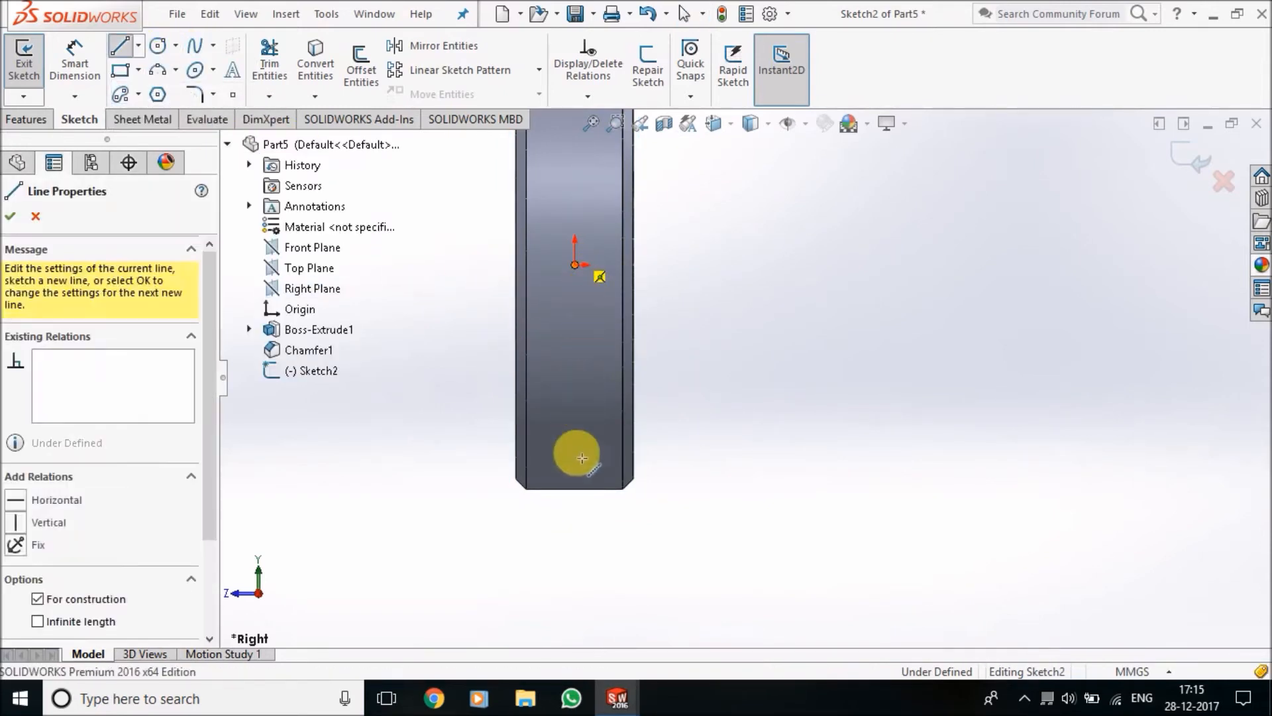
{"action": "left_click", "coordinate": [575, 525]}
Sketch a circle centred on the vertical centerline's lower end and set its diameter to 21 mm
{"action": "left_click", "coordinate": [158, 45]}
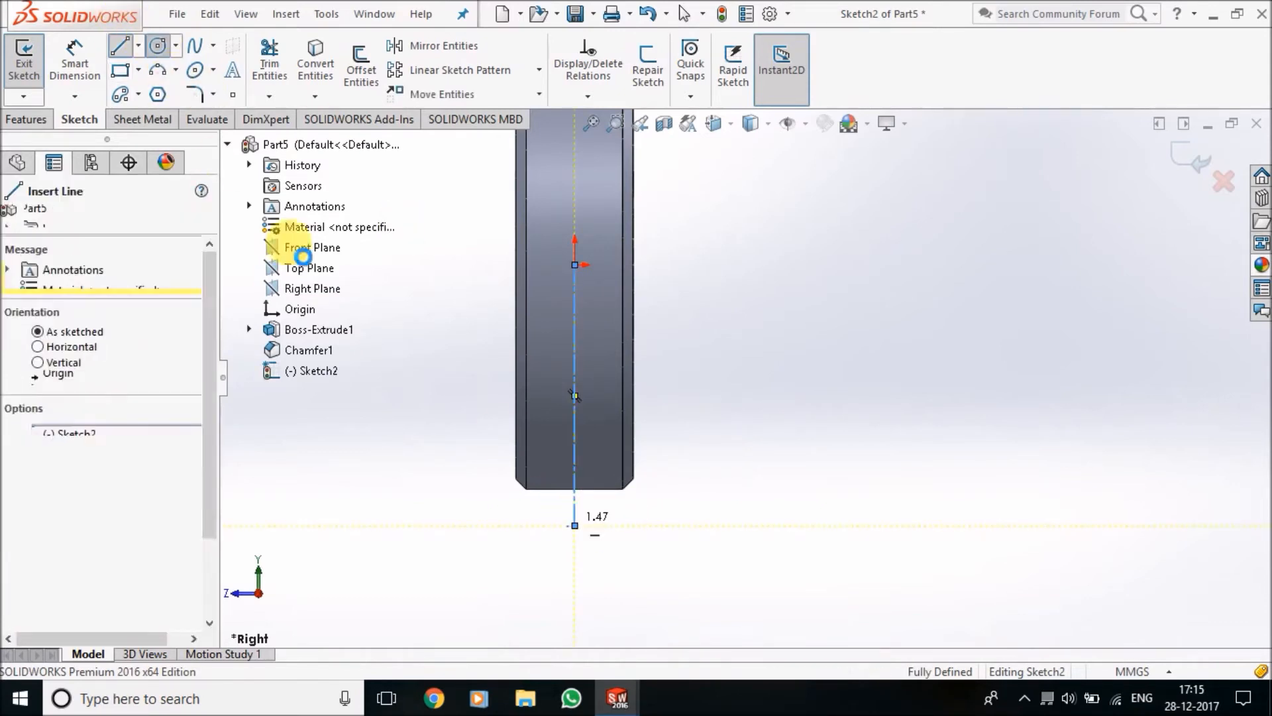
{"action": "left_click", "coordinate": [574, 526]}
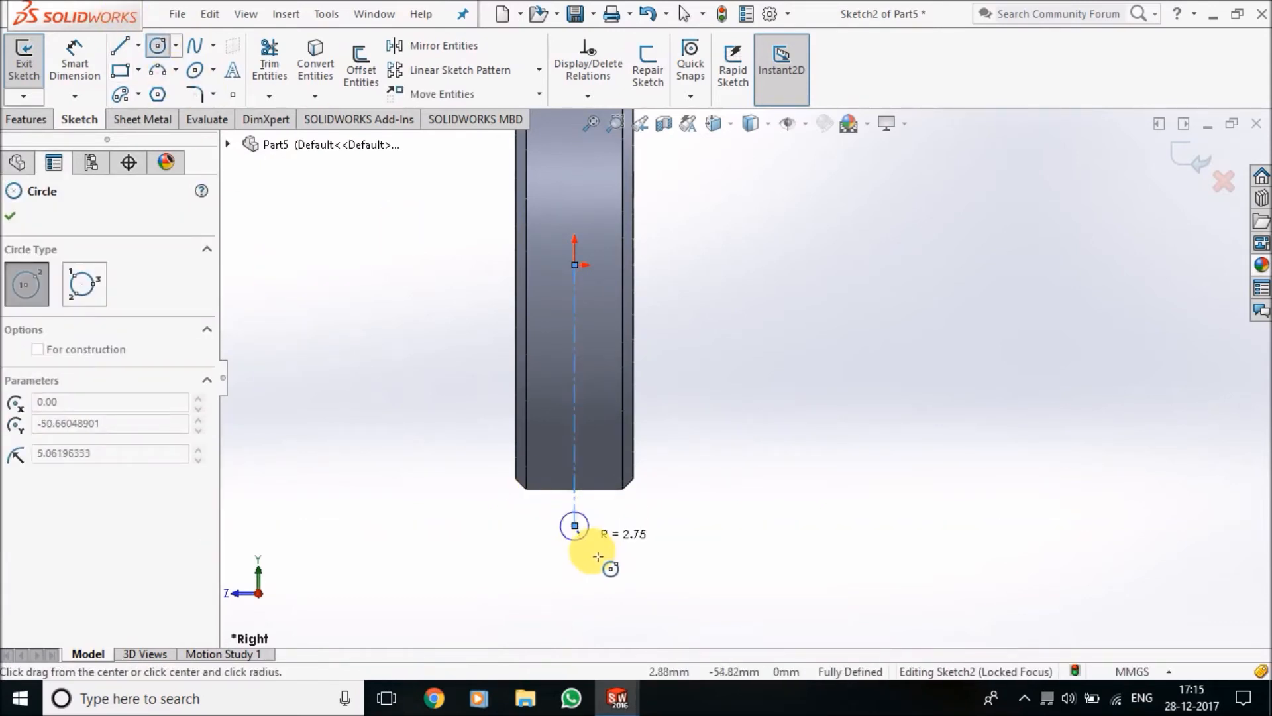
{"action": "left_click", "coordinate": [599, 559]}
{"action": "left_click", "coordinate": [75, 63]}
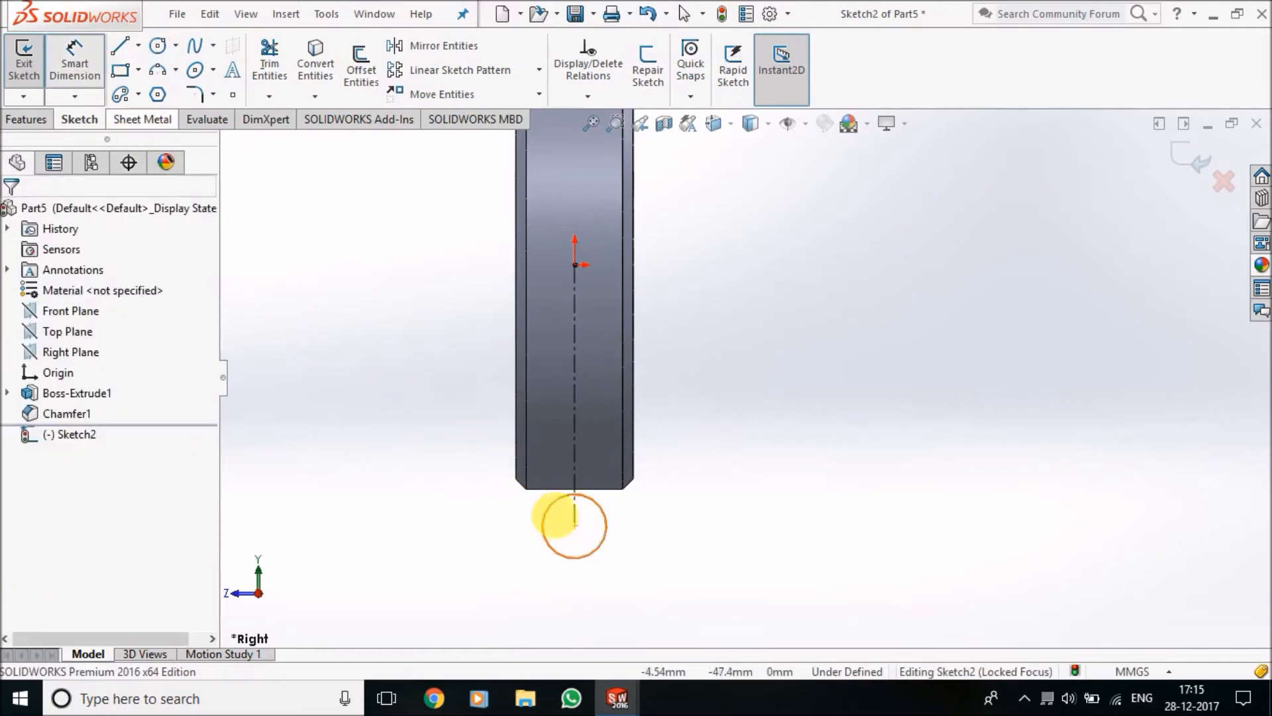
{"action": "left_click", "coordinate": [594, 557]}
{"action": "left_click", "coordinate": [669, 582]}
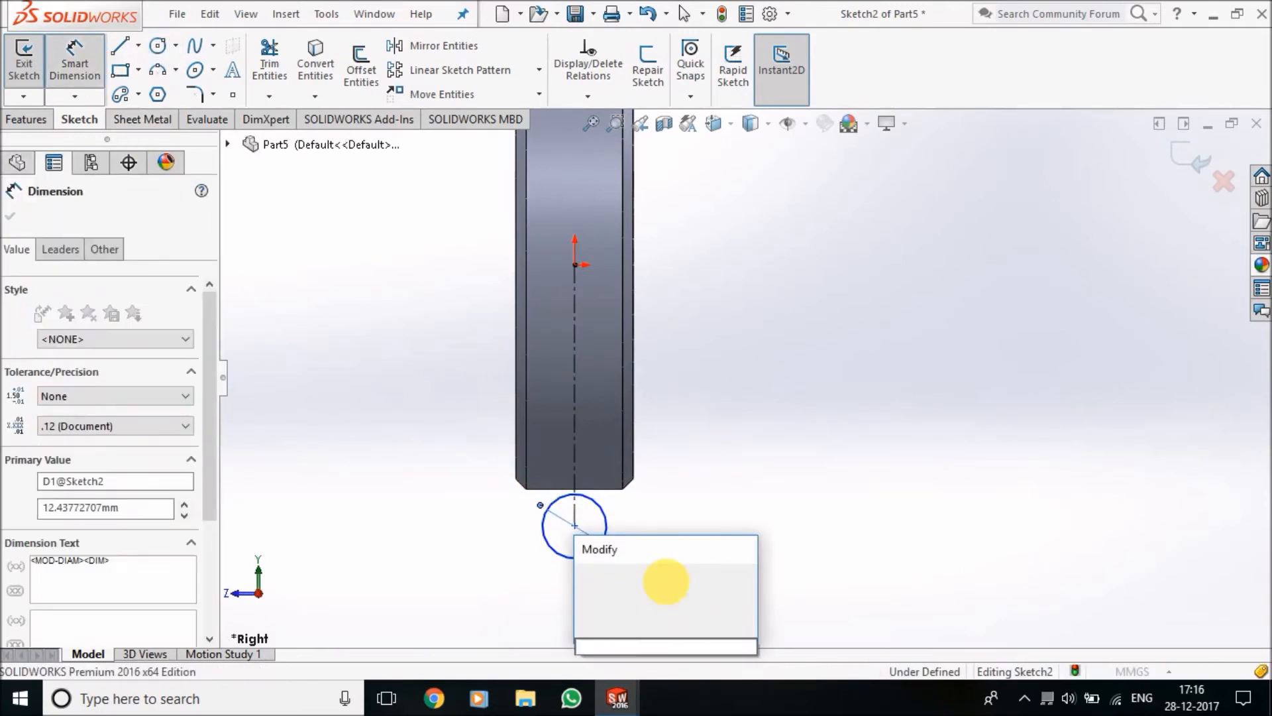
{"action": "key", "text": "Return"}
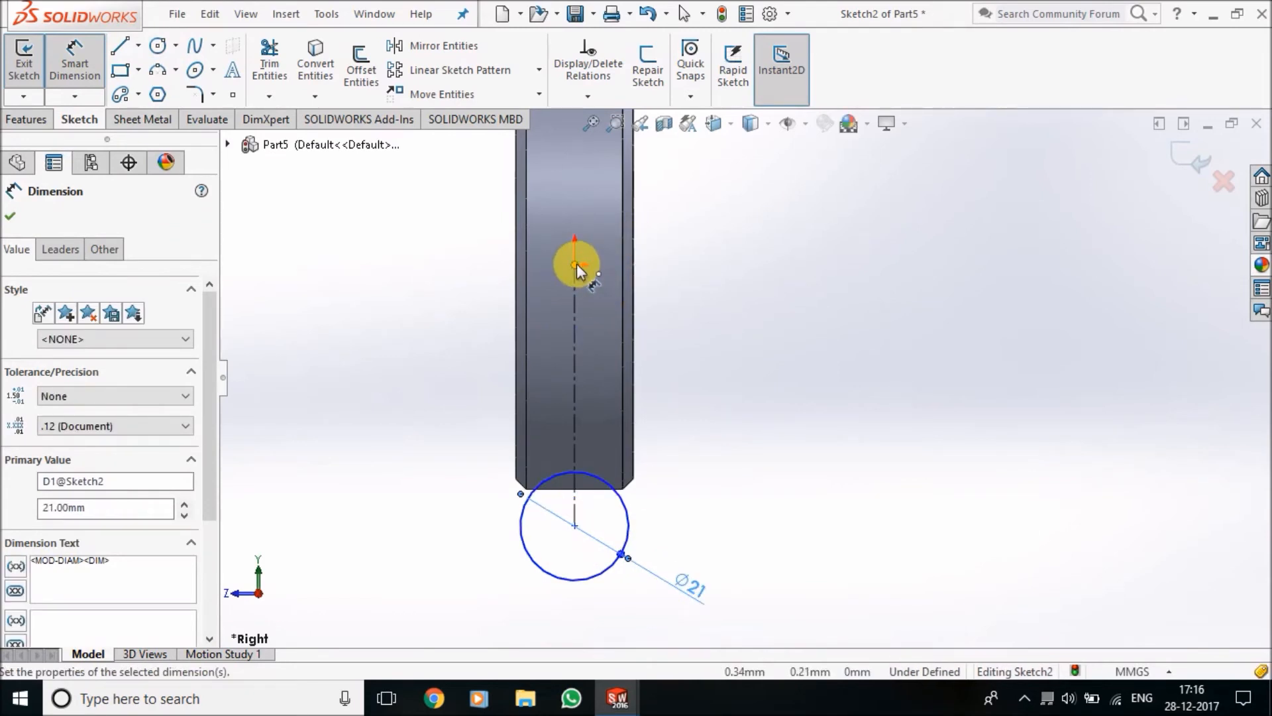
Dimension the distance from the origin to the circle's centre and set it to 52 mm
{"action": "left_click", "coordinate": [575, 265]}
{"action": "left_click", "coordinate": [575, 525]}
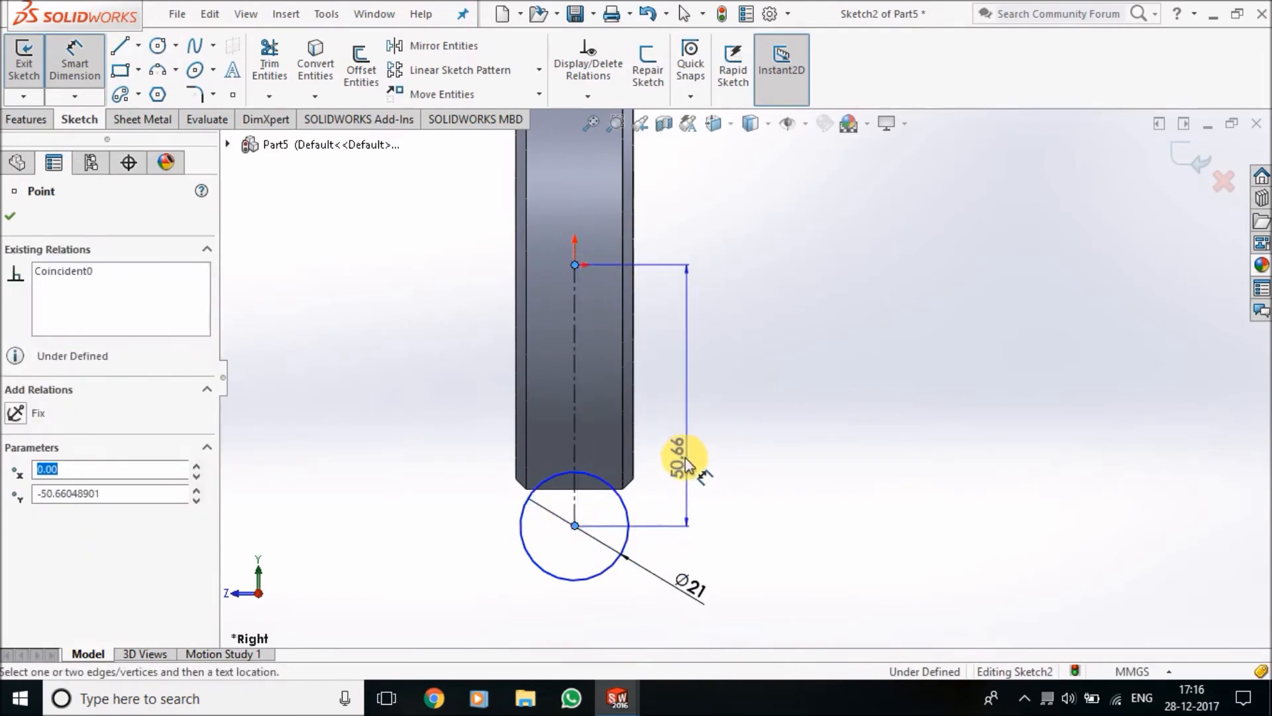
{"action": "left_click", "coordinate": [677, 459]}
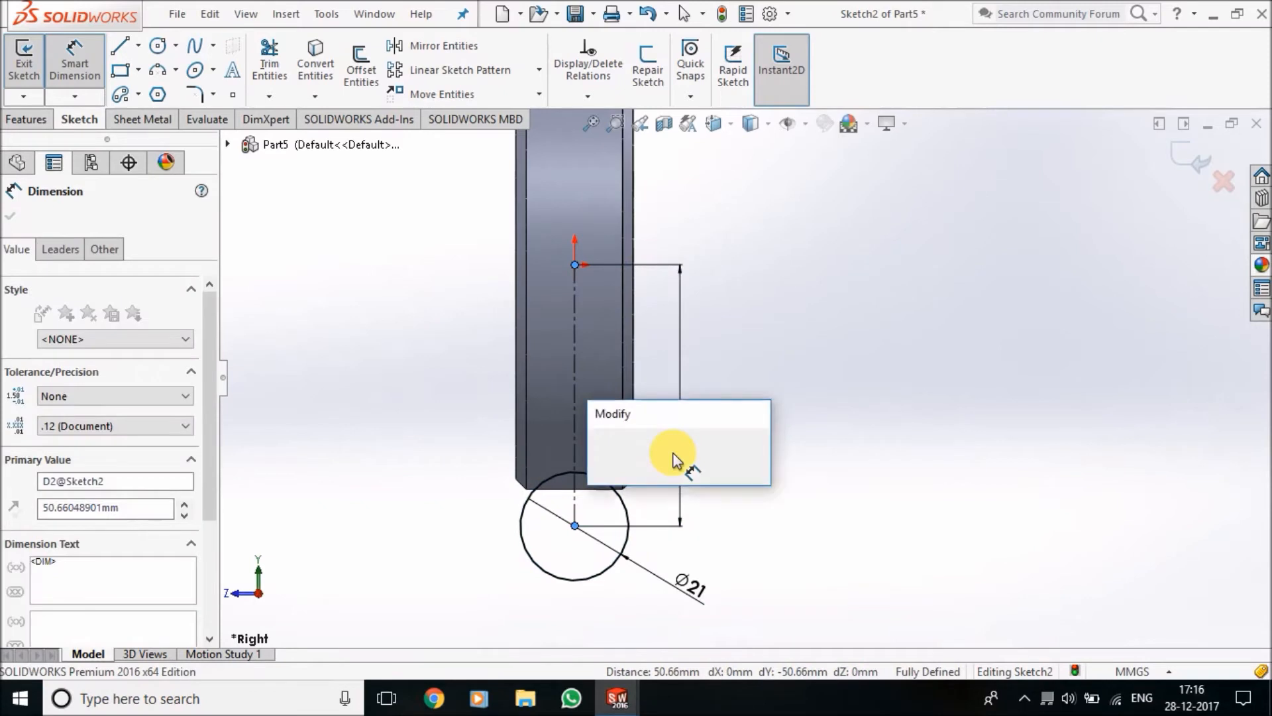
{"action": "key", "text": "Return"}
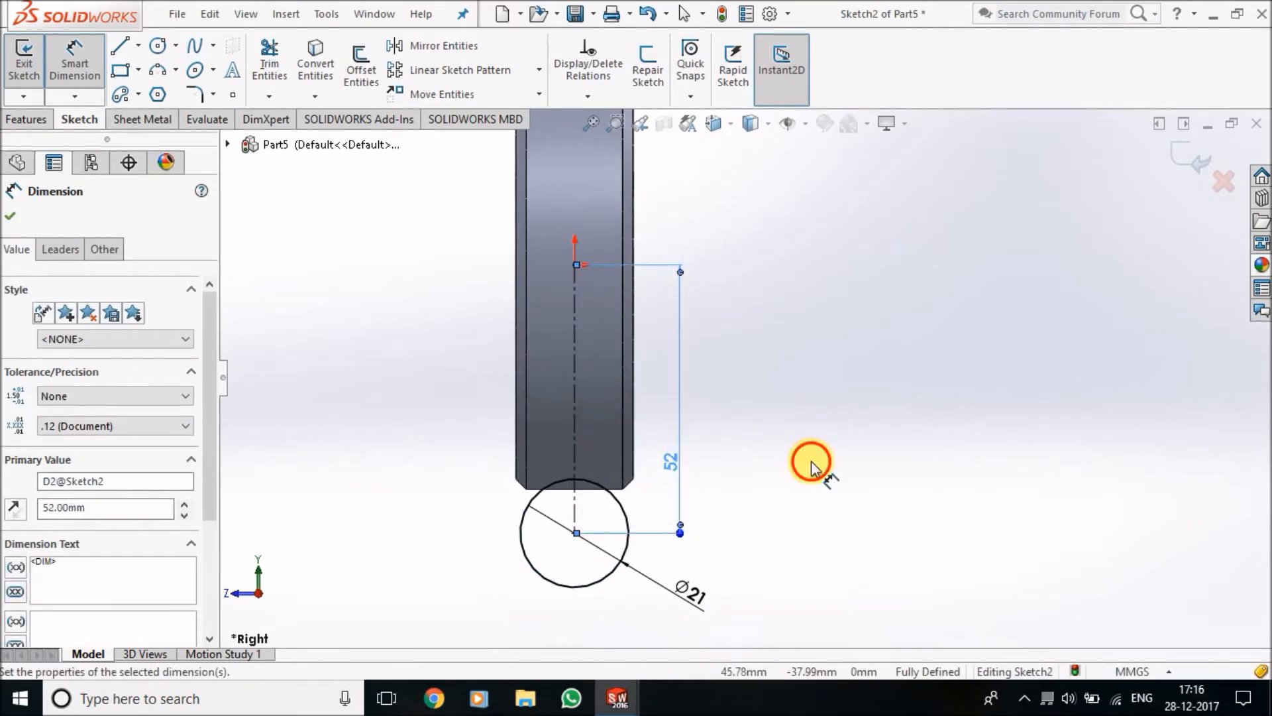
{"action": "left_click", "coordinate": [811, 459]}
Draw a horizontal centerline about 62 mm long from the origin out past the disc's side, and exit the sketch
{"action": "left_click", "coordinate": [138, 45]}
{"action": "left_click", "coordinate": [147, 90]}
{"action": "mouse_move", "coordinate": [586, 270]}
{"action": "left_mouse_down"}
{"action": "mouse_move", "coordinate": [605, 258]}
{"action": "mouse_move", "coordinate": [896, 264]}
{"action": "left_mouse_up"}
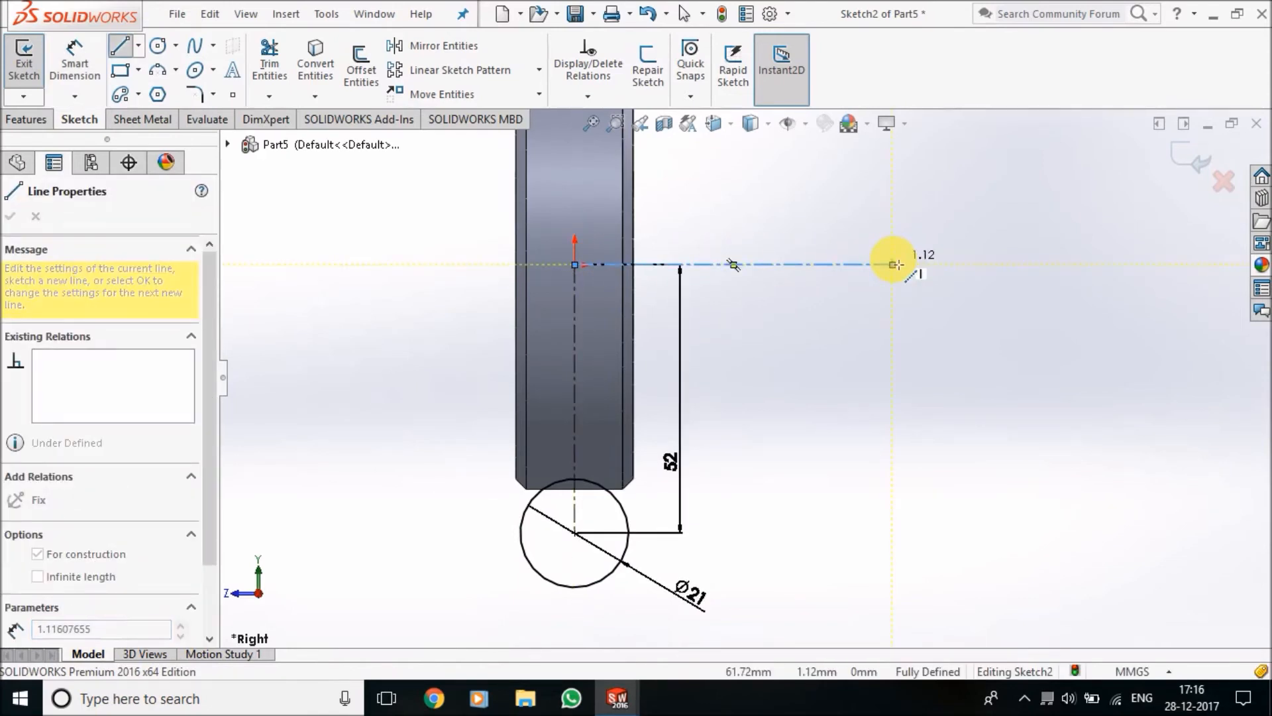
{"action": "key", "text": "Escape"}
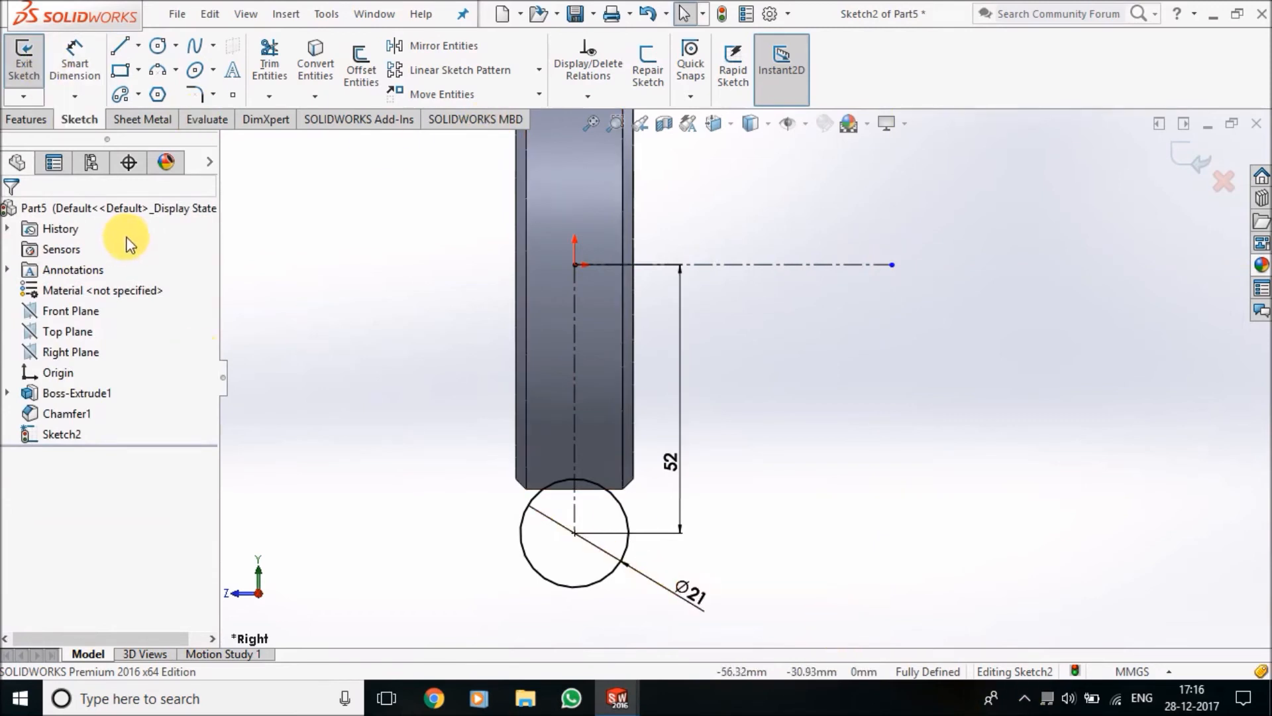
{"action": "left_click", "coordinate": [26, 120]}
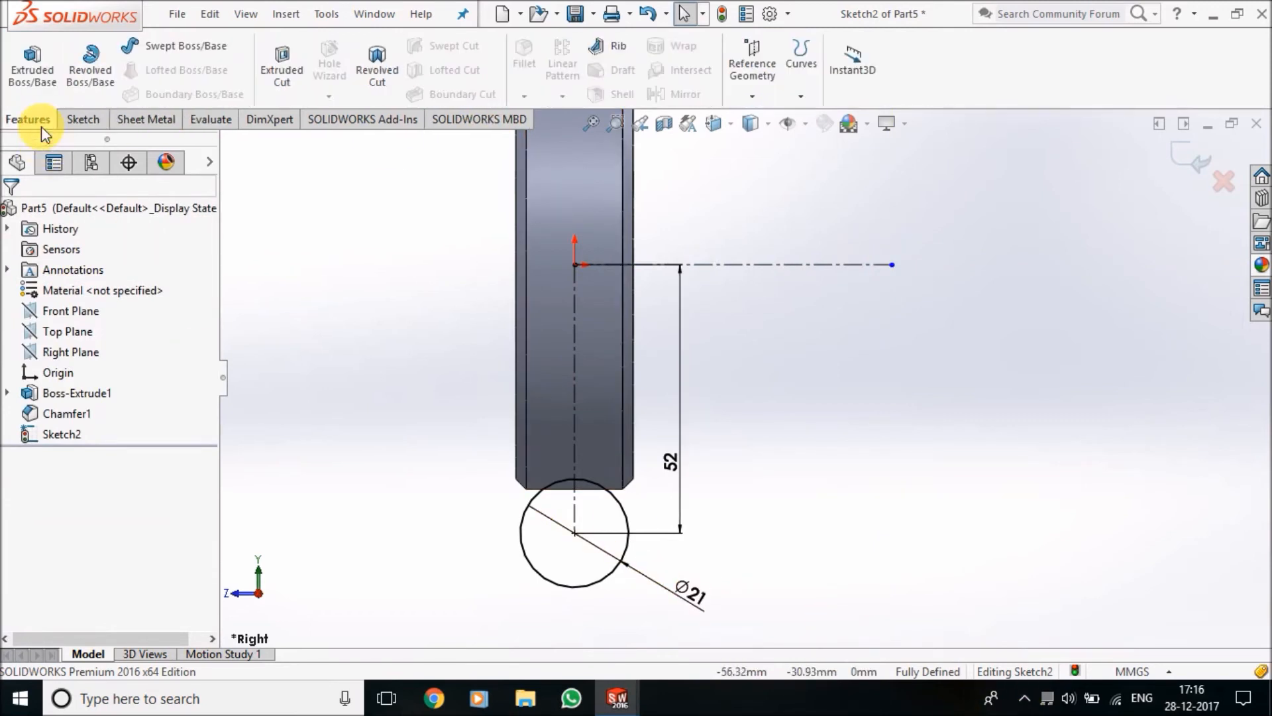
{"action": "left_click", "coordinate": [79, 121]}
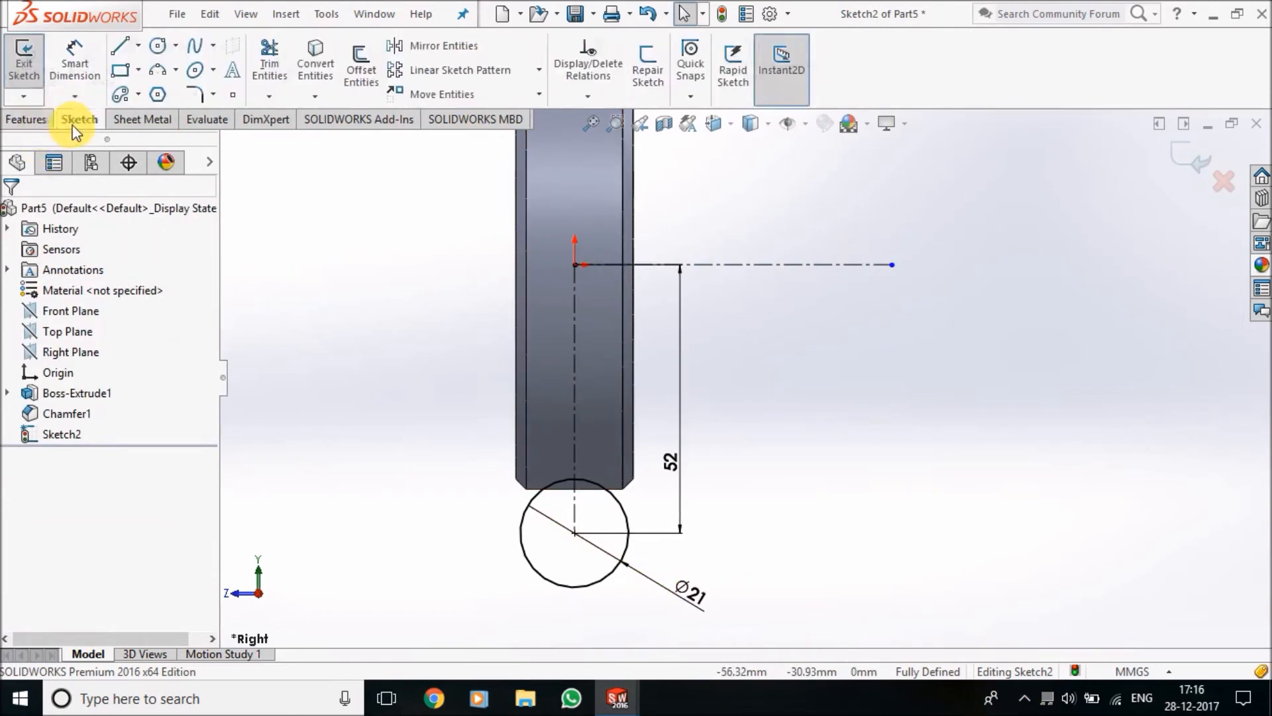
{"action": "left_click", "coordinate": [34, 56]}
{"action": "left_click", "coordinate": [33, 120]}
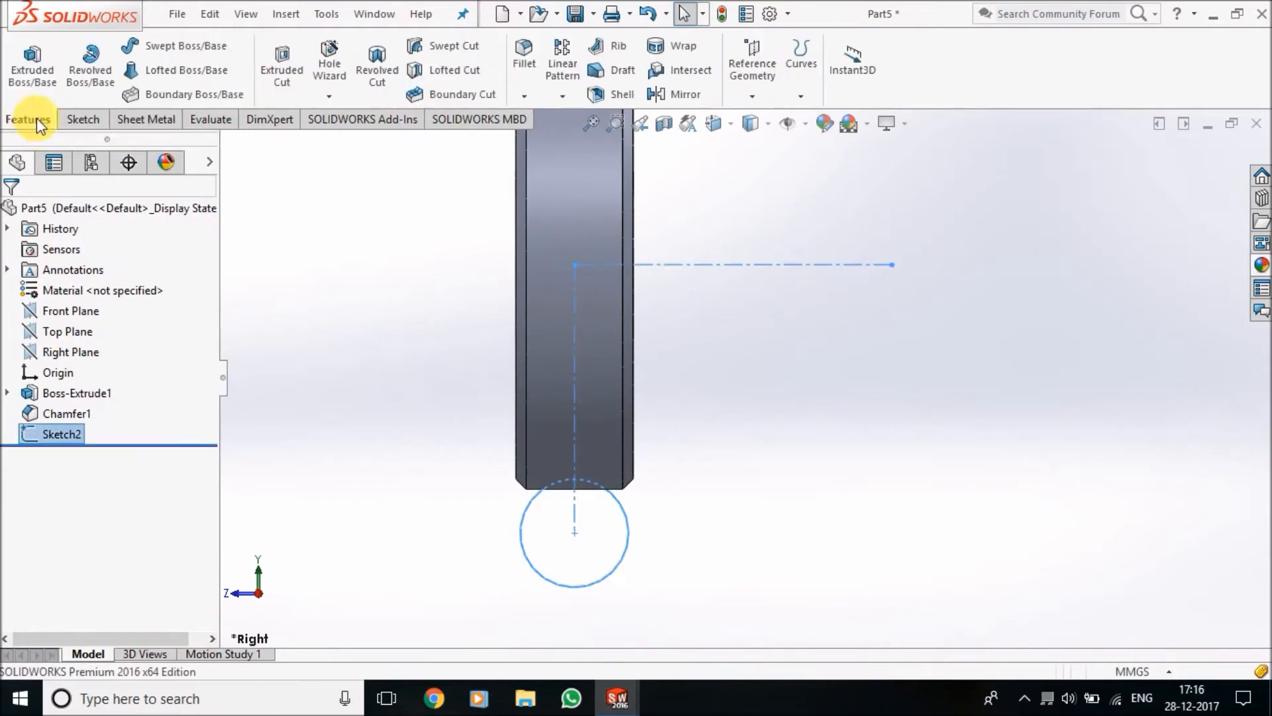
Cut the disc's rim with a 360-degree Revolved Cut of the circle sketch about the horizontal centerline
{"action": "left_click", "coordinate": [388, 58]}
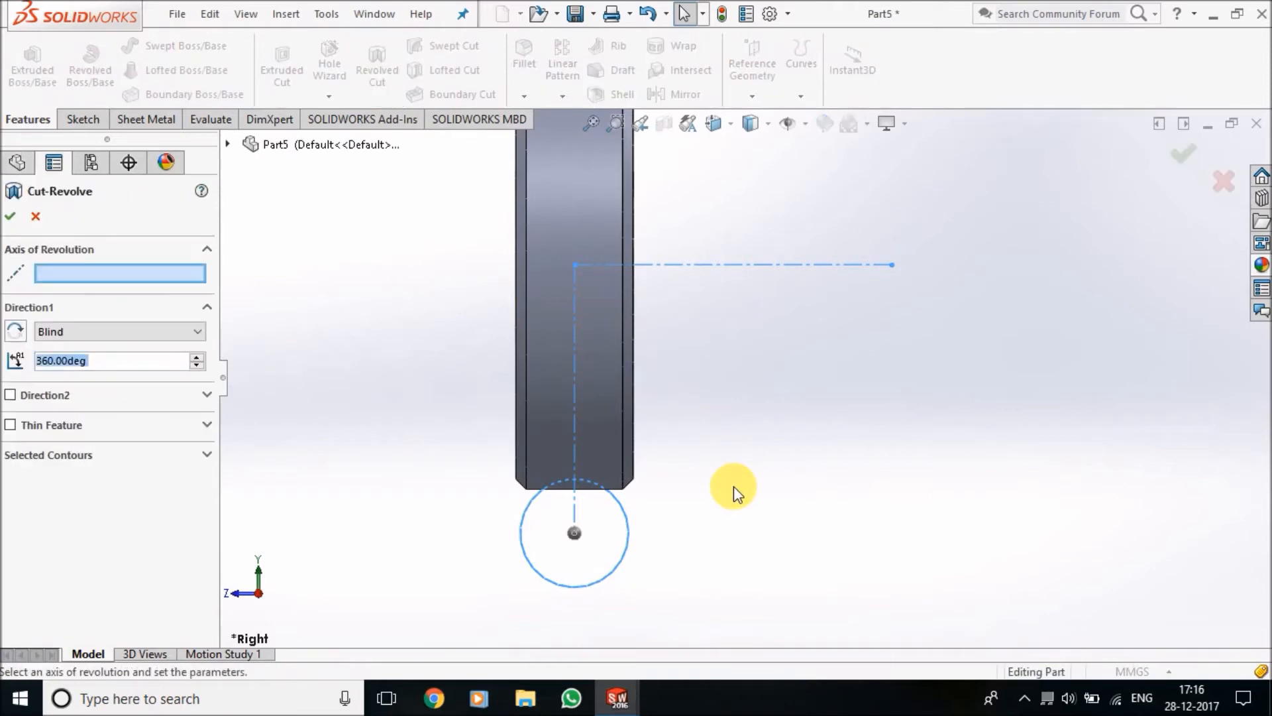
{"action": "left_click", "coordinate": [817, 265]}
{"action": "scroll", "coordinate": [663, 371], "scroll_direction": "up", "scroll_amount": 5}
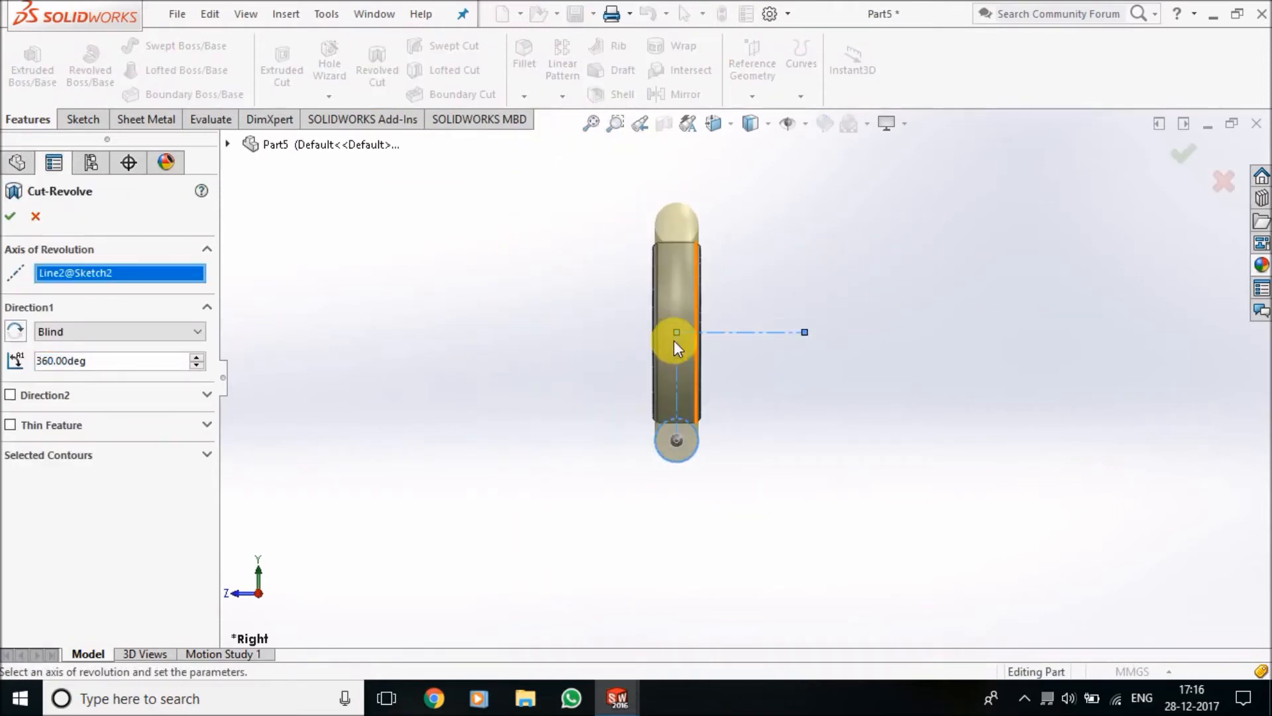
{"action": "middle_click_drag", "start_coordinate": [732, 389], "coordinate": [721, 253]}
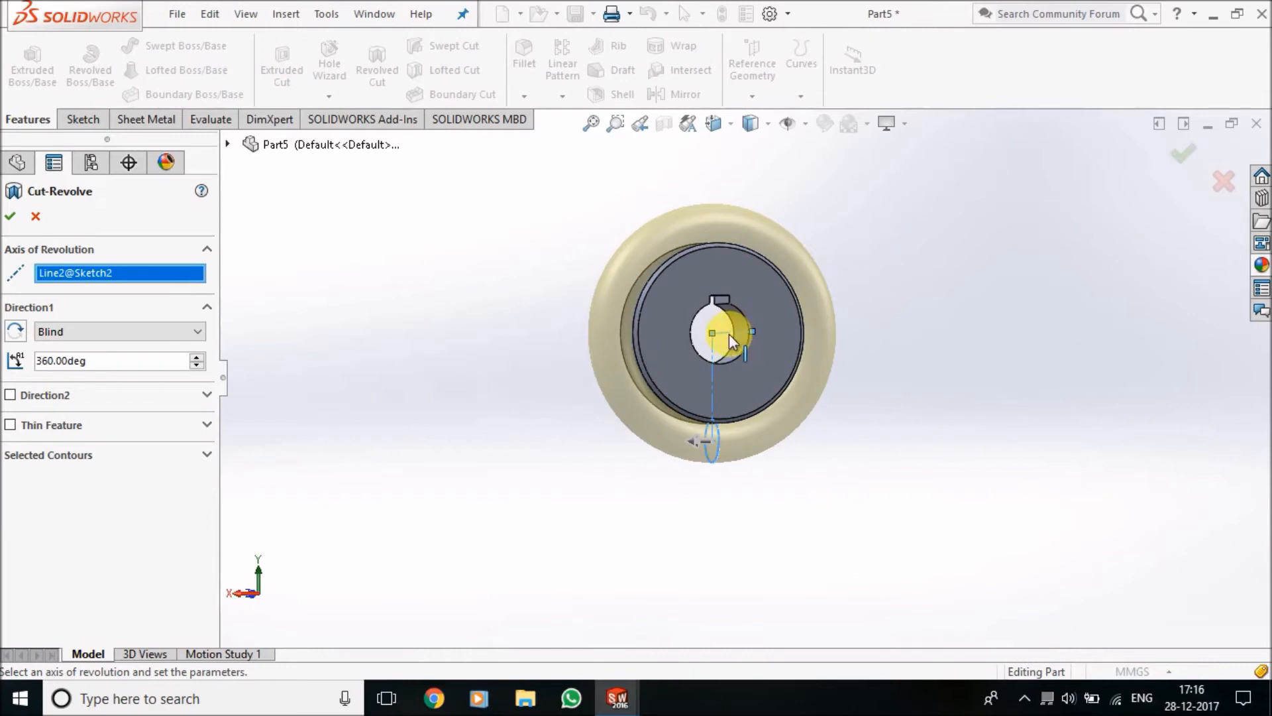
{"action": "left_click", "coordinate": [10, 216]}
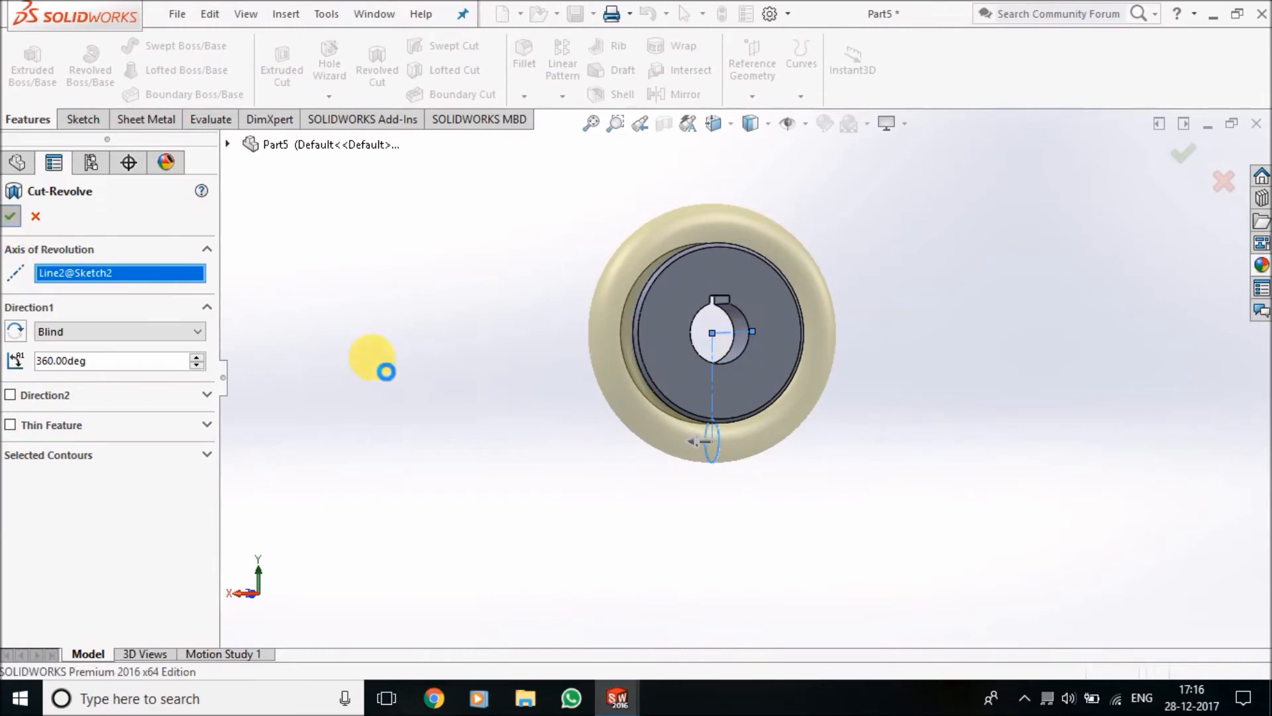
{"action": "middle_click_drag", "start_coordinate": [550, 272], "coordinate": [773, 318]}
{"action": "scroll", "coordinate": [782, 335], "scroll_direction": "down", "scroll_amount": 3}
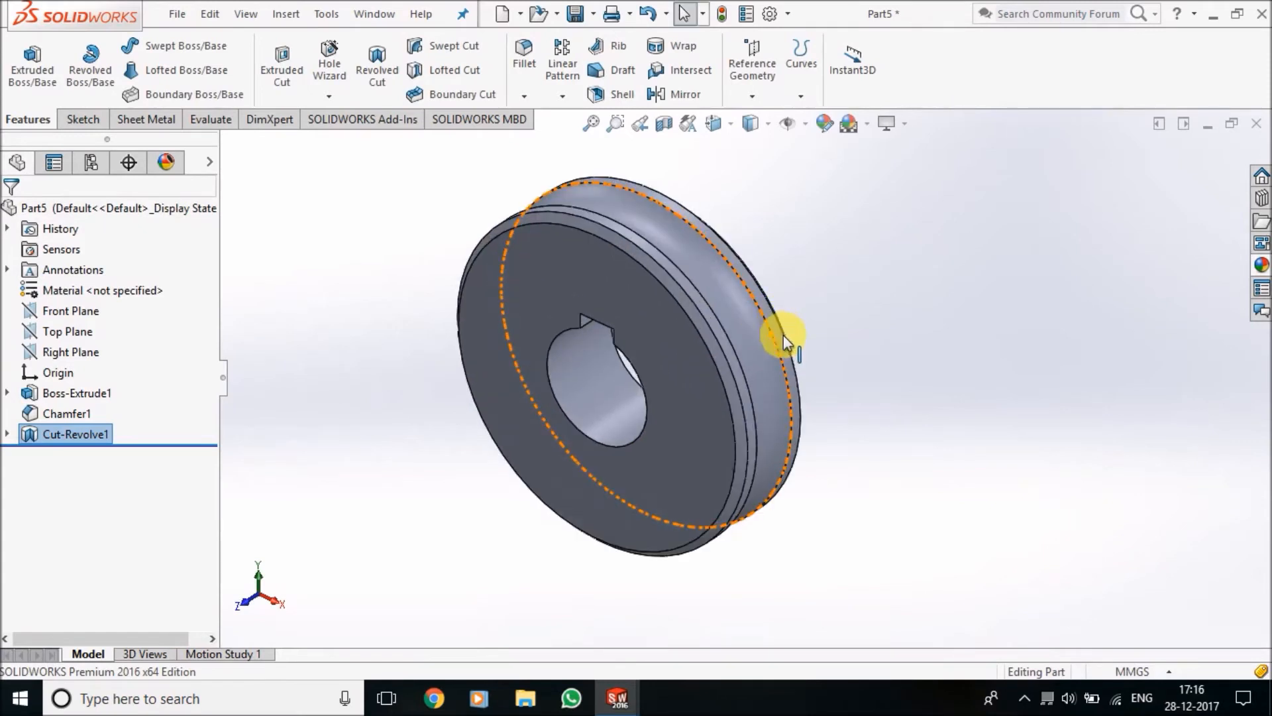
{"action": "middle_click_drag", "start_coordinate": [852, 392], "coordinate": [840, 344]}
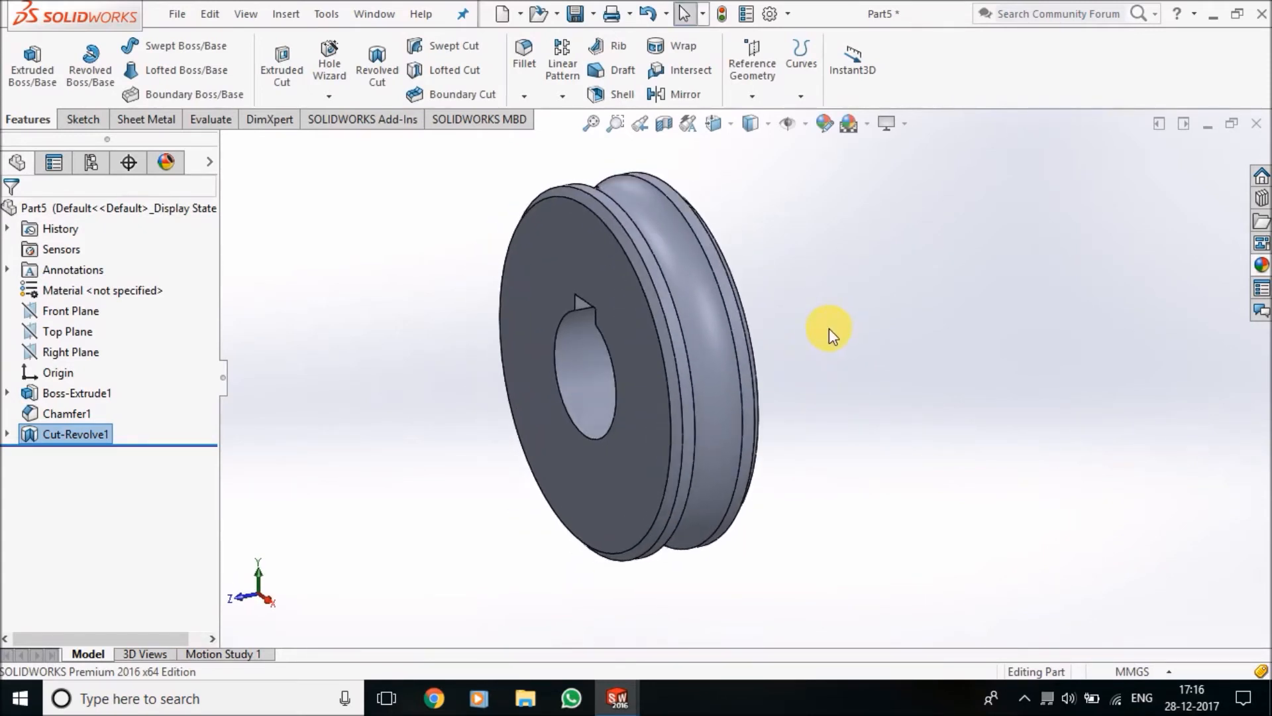
{"action": "scroll", "coordinate": [832, 328], "scroll_direction": "up", "scroll_amount": 3}
{"action": "middle_click_drag", "start_coordinate": [760, 502], "coordinate": [724, 407]}
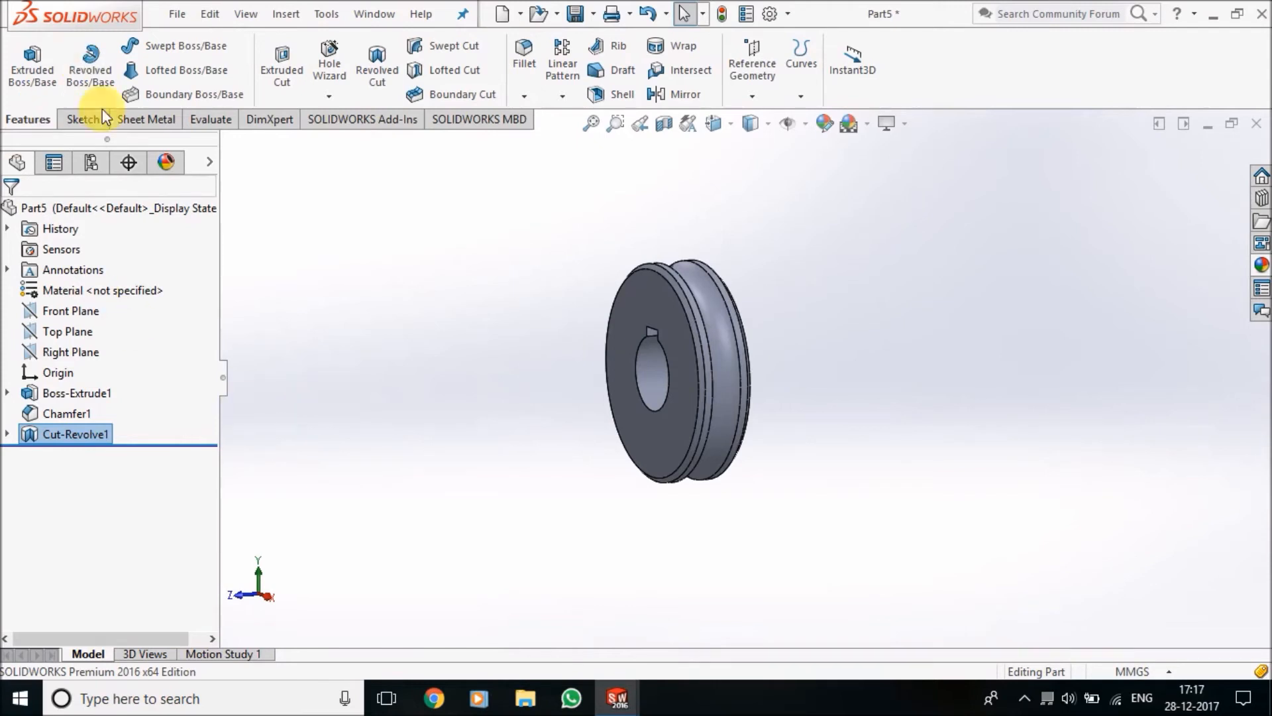
Start a sketch on the Right Plane and convert the revolved cut's sketch circle into it
{"action": "left_click", "coordinate": [84, 121]}
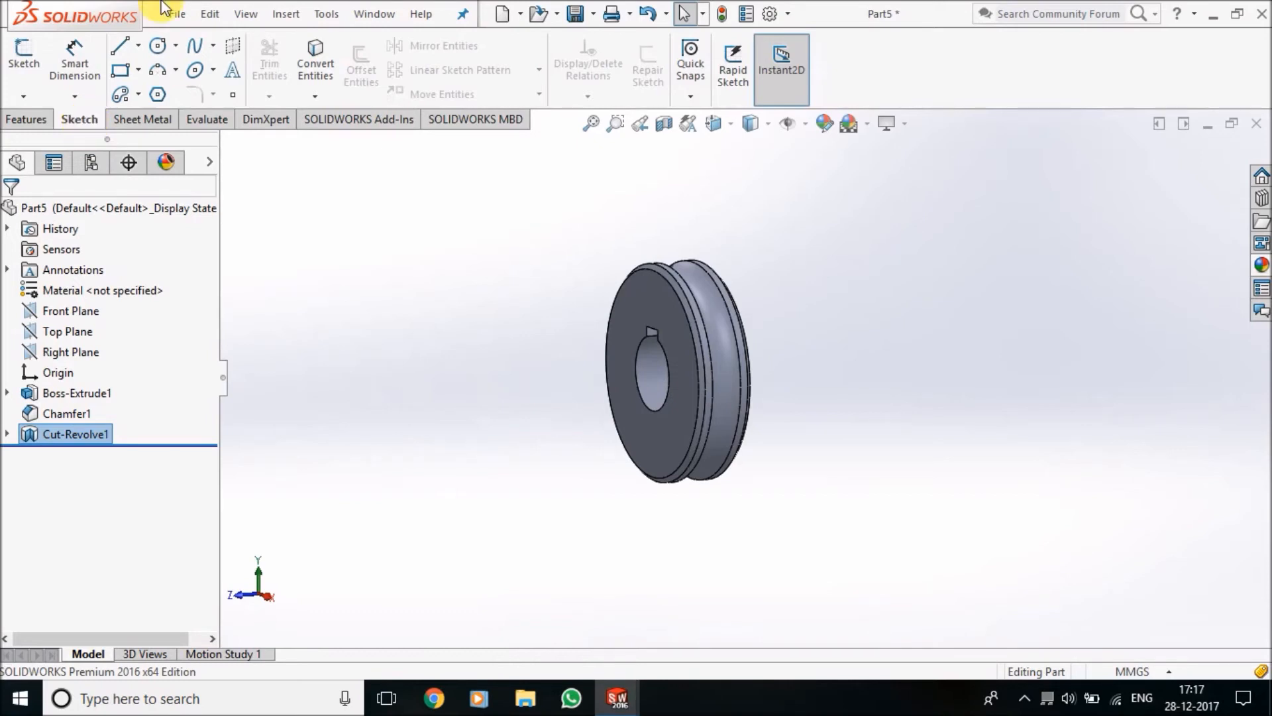
{"action": "left_click", "coordinate": [82, 351]}
{"action": "left_click", "coordinate": [94, 331]}
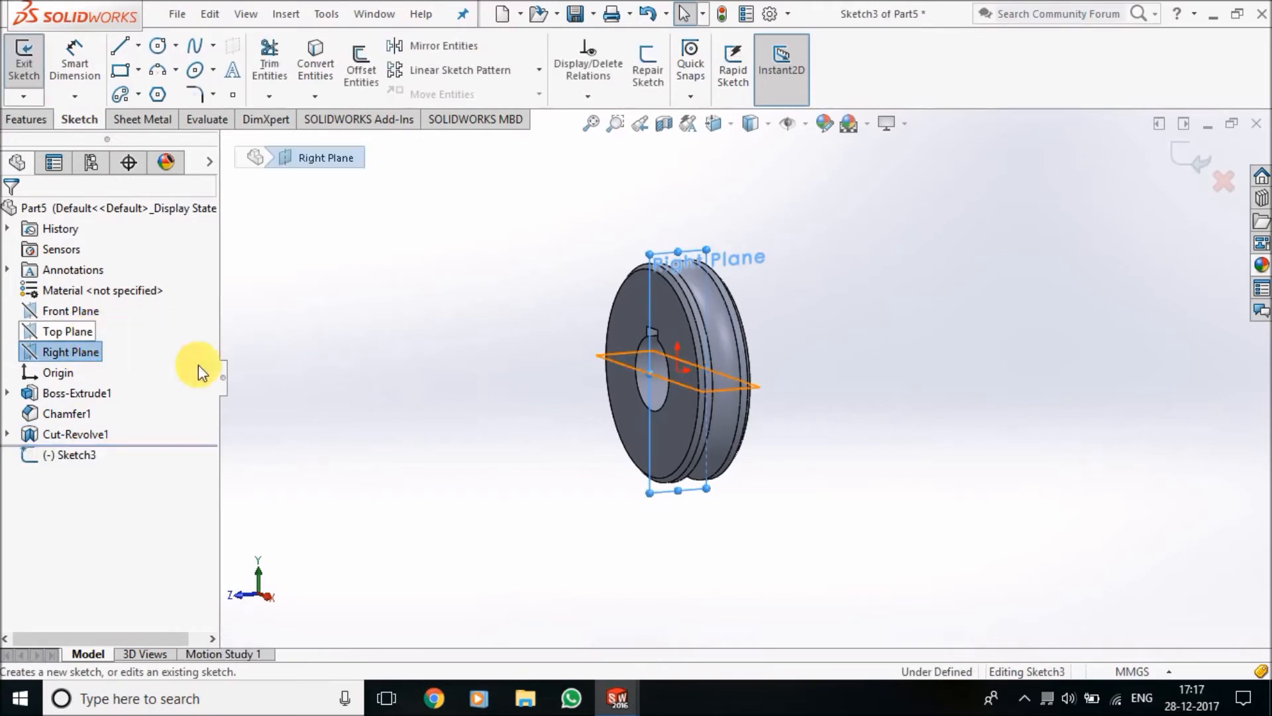
{"action": "left_click", "coordinate": [319, 73]}
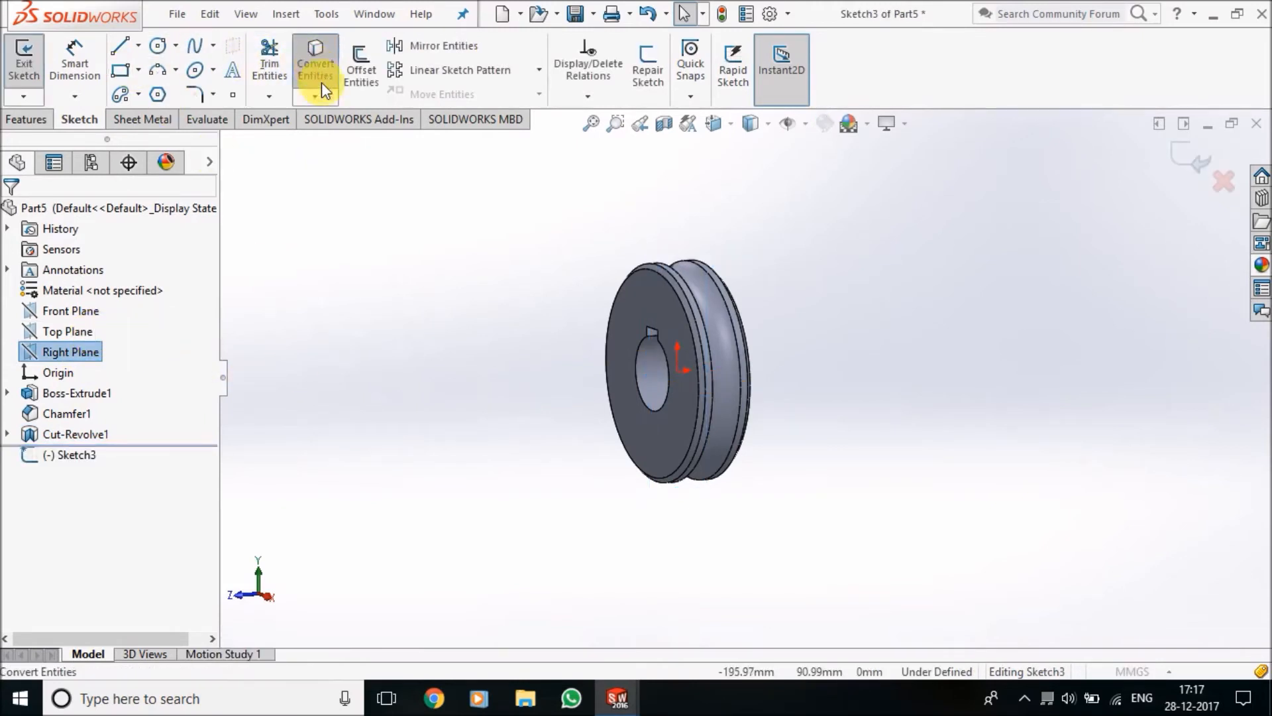
{"action": "left_click", "coordinate": [229, 144]}
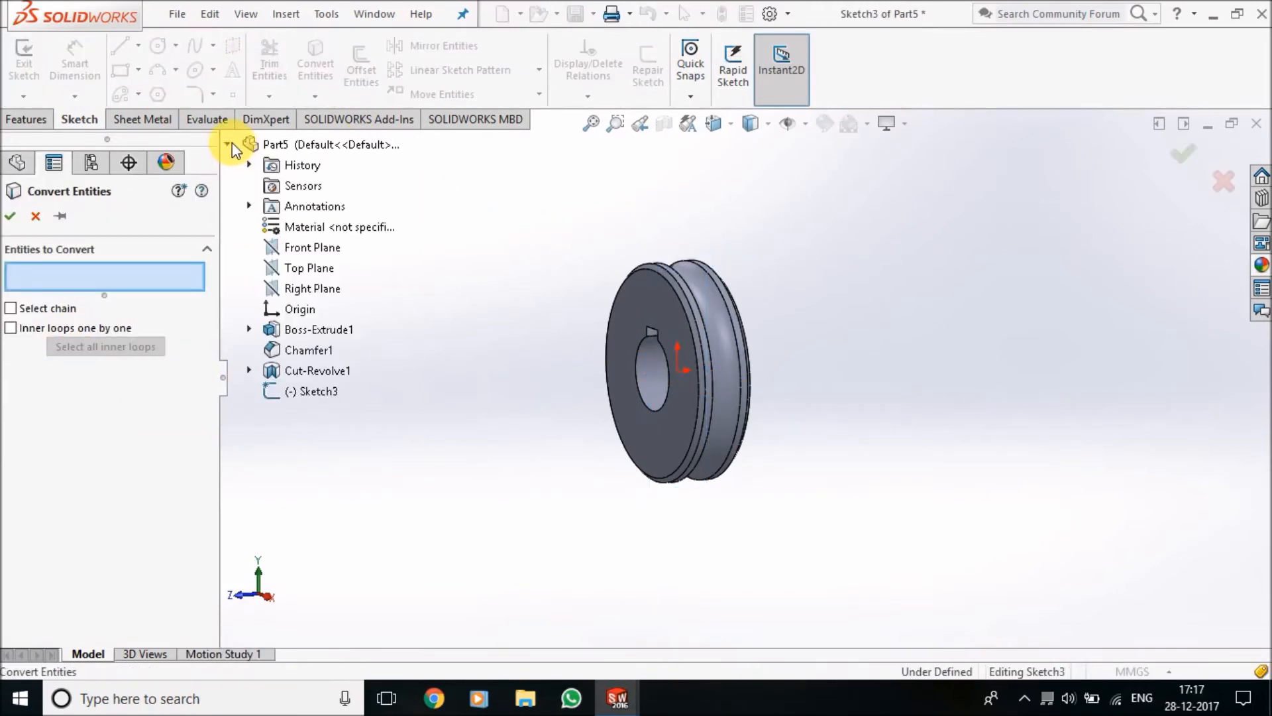
{"action": "left_click", "coordinate": [250, 370]}
{"action": "left_click", "coordinate": [319, 392]}
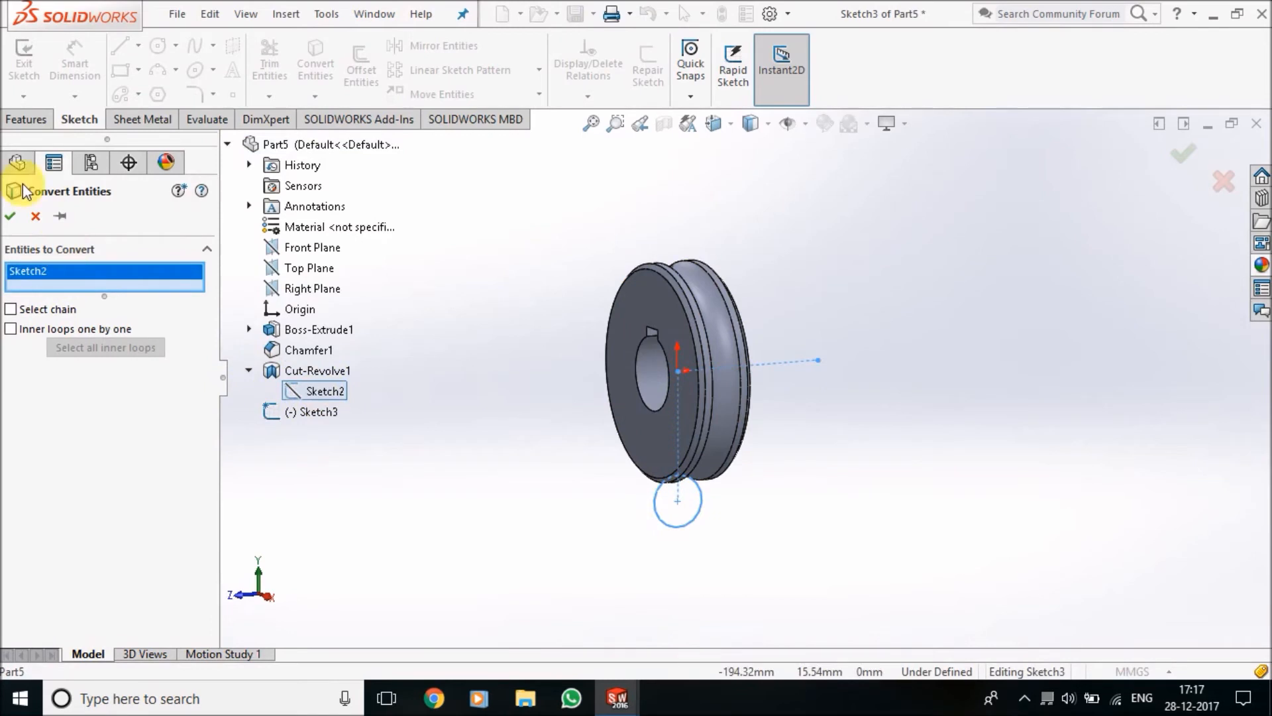
{"action": "left_click", "coordinate": [10, 216]}
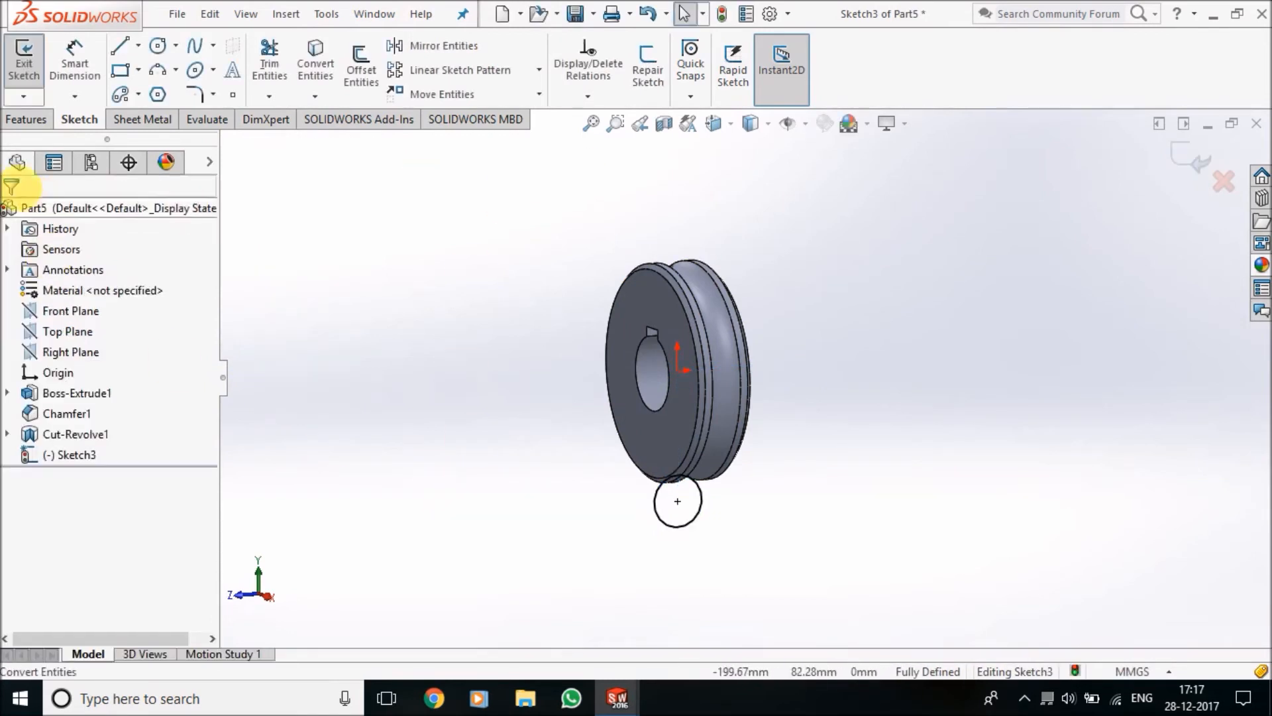
Create a helix on the converted circle, defined by Pitch and Revolution: 6 mm pitch, 0.25 revolutions, reversed direction, 90-degree start angle, counterclockwise
{"action": "left_click", "coordinate": [27, 119]}
{"action": "left_click", "coordinate": [801, 63]}
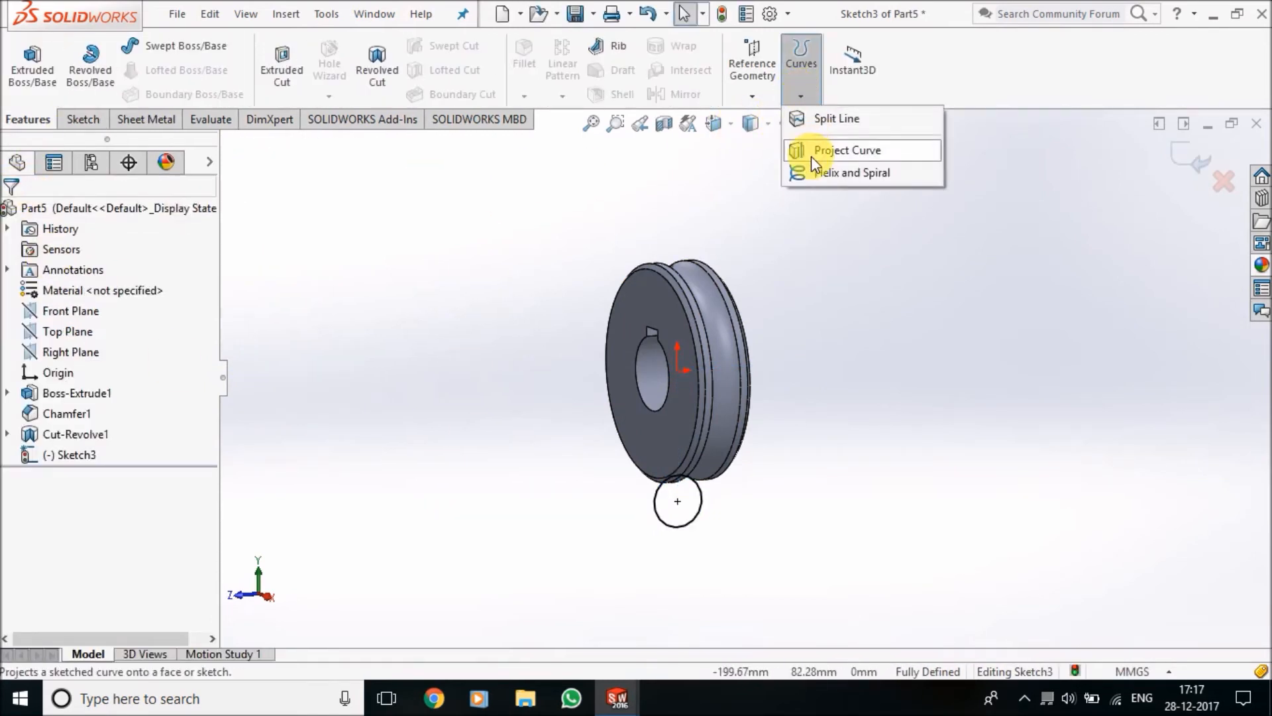
{"action": "left_click", "coordinate": [828, 171]}
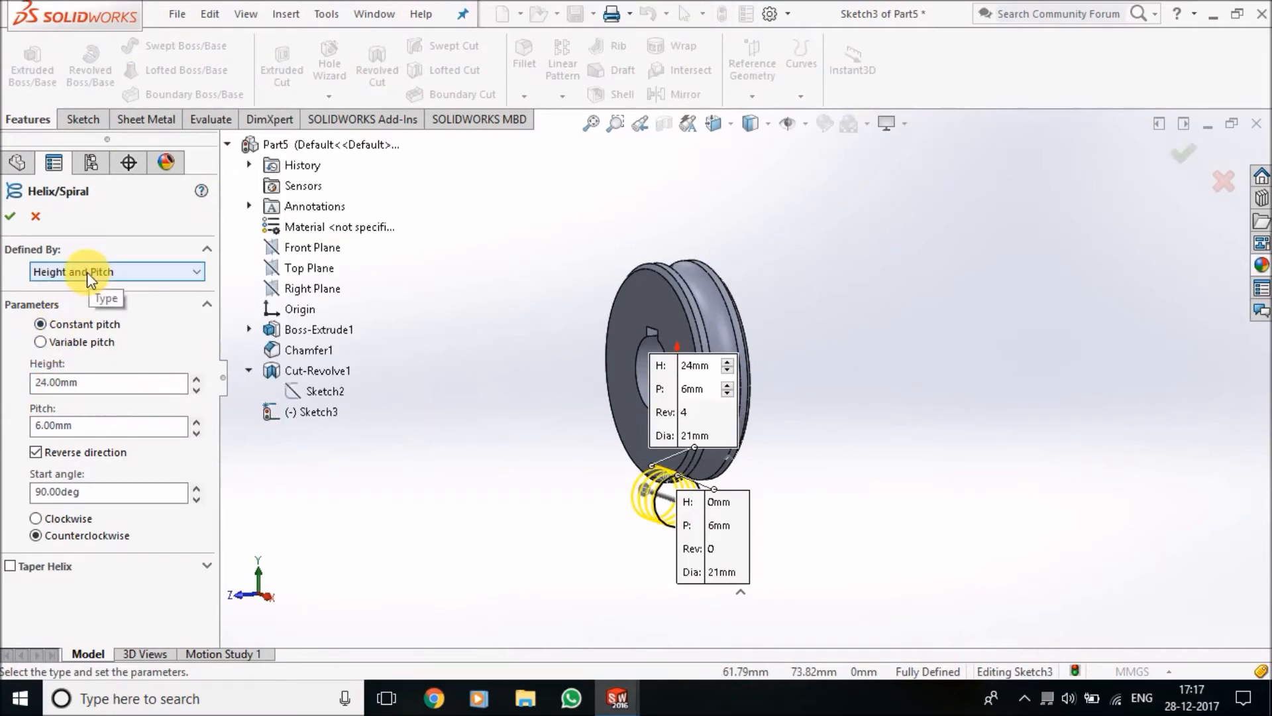
{"action": "left_click", "coordinate": [86, 272]}
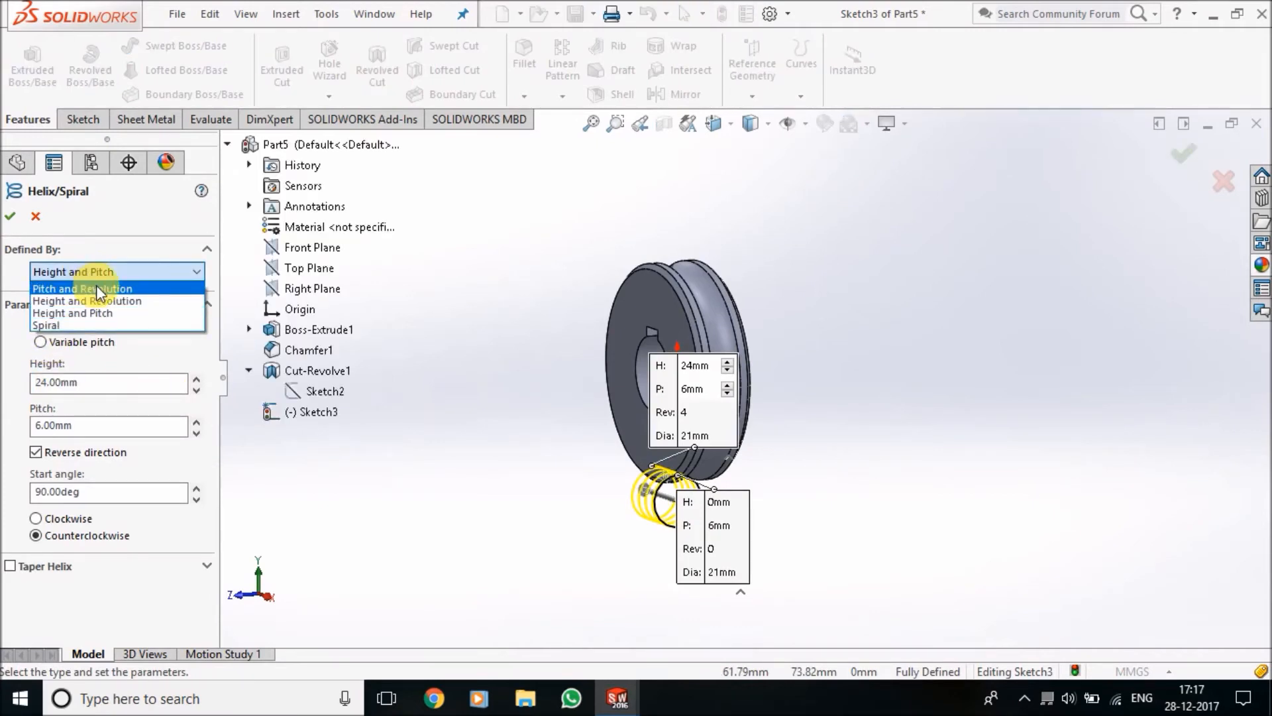
{"action": "left_click", "coordinate": [99, 287]}
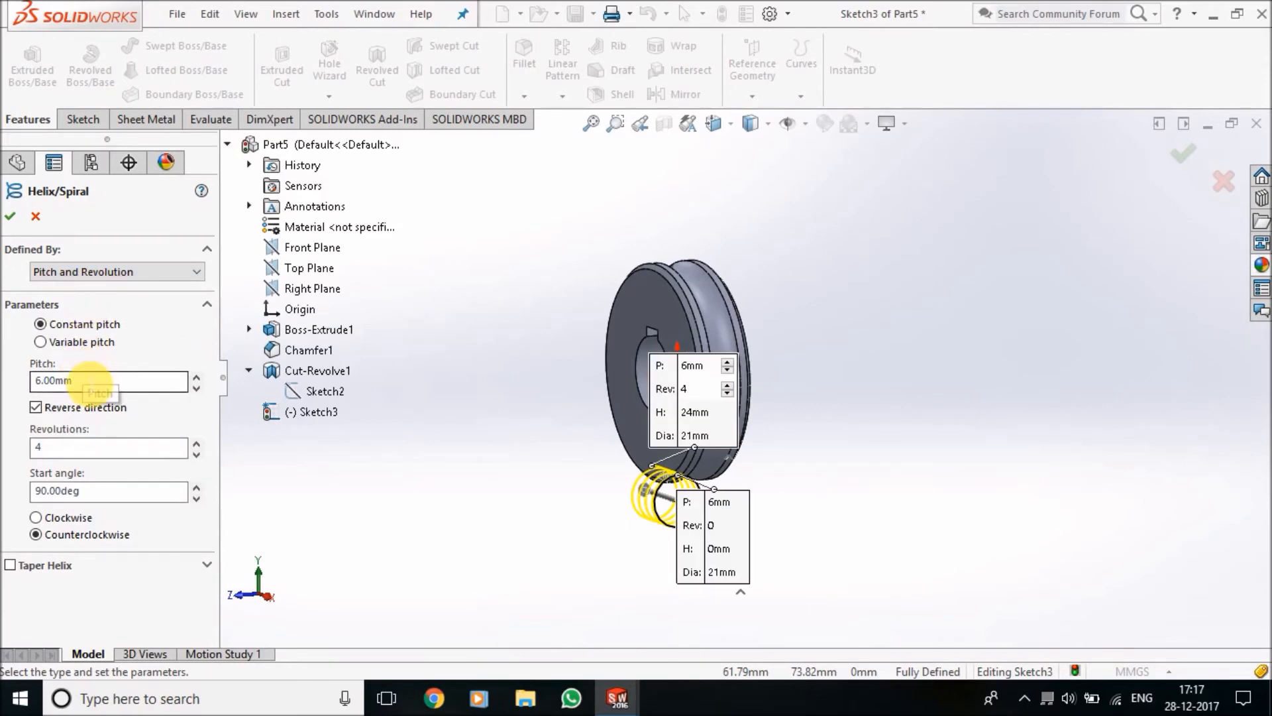
{"action": "double_click", "coordinate": [84, 447]}
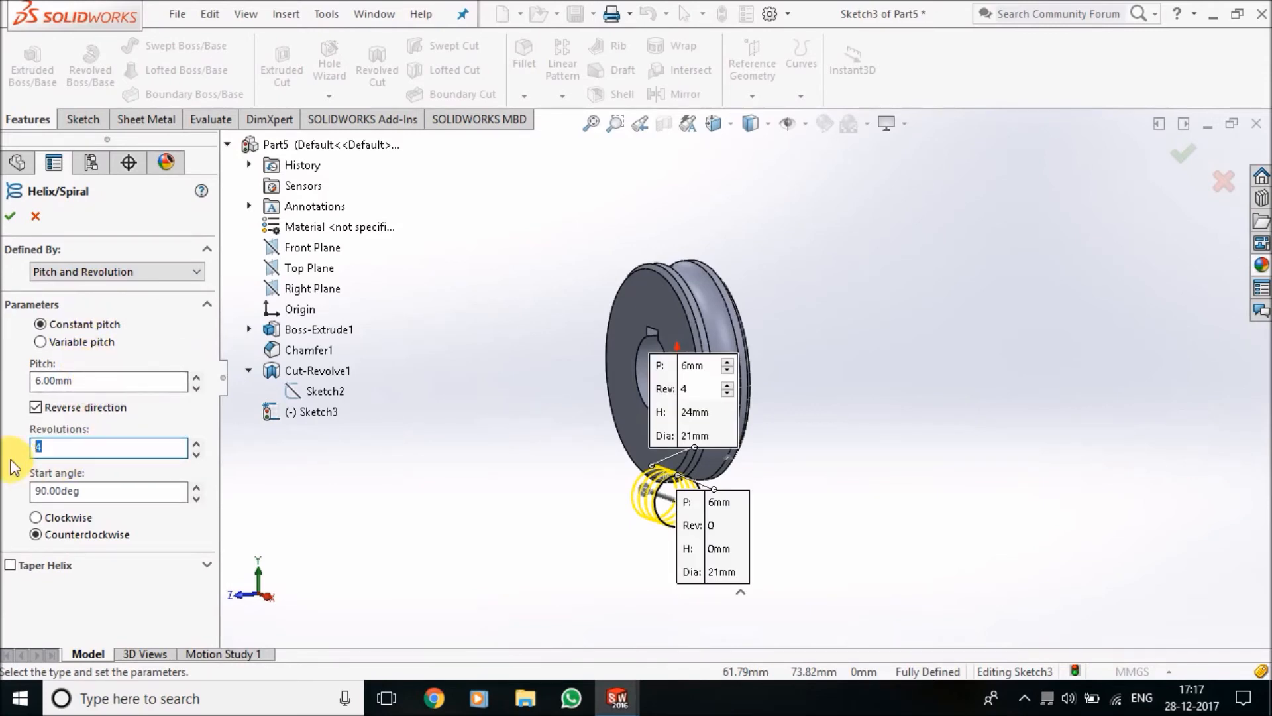
{"action": "type", "text": "0.25"}
{"action": "left_click", "coordinate": [122, 492]}
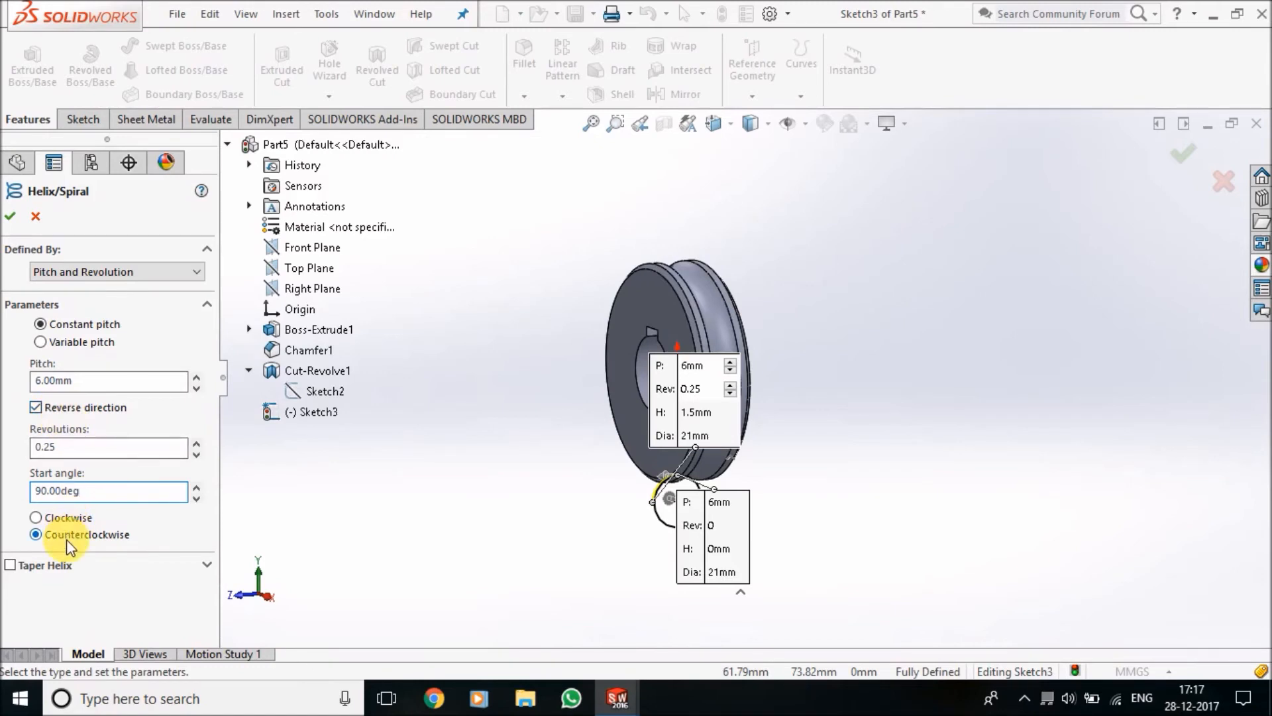
{"action": "left_click", "coordinate": [14, 220]}
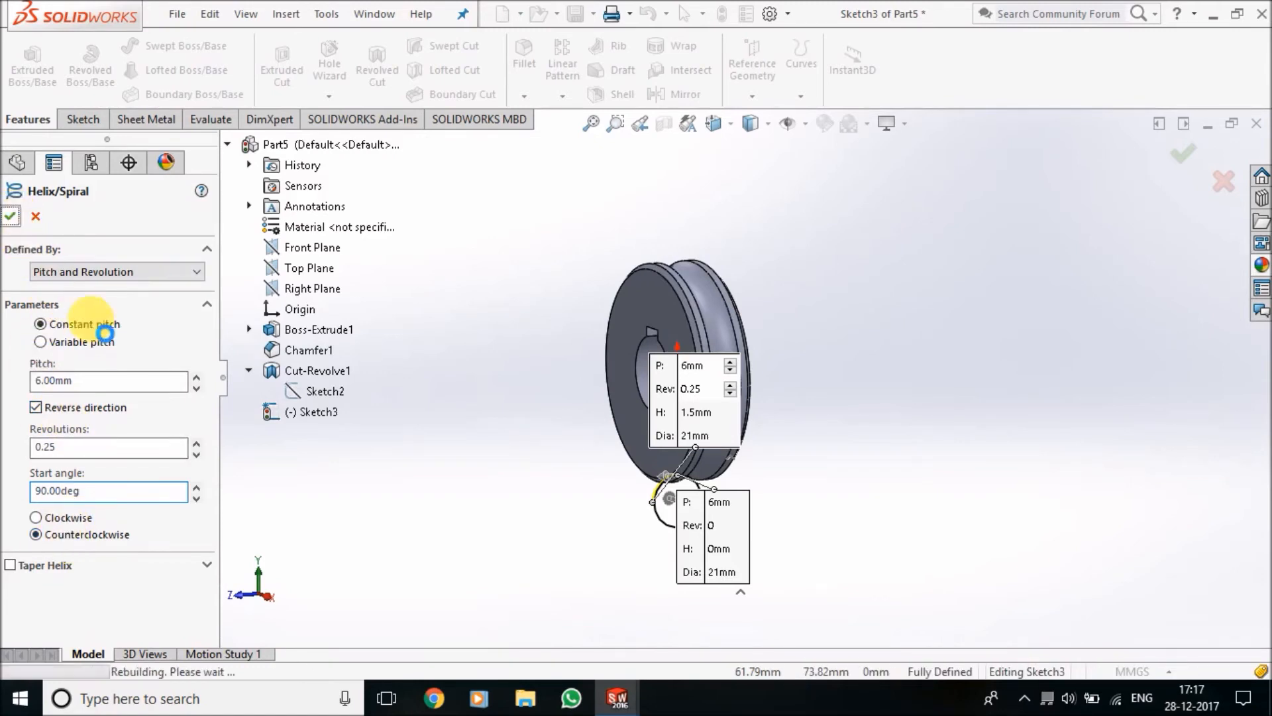
{"action": "left_click", "coordinate": [534, 508]}
{"action": "scroll", "coordinate": [608, 453], "scroll_direction": "down", "scroll_amount": 6}
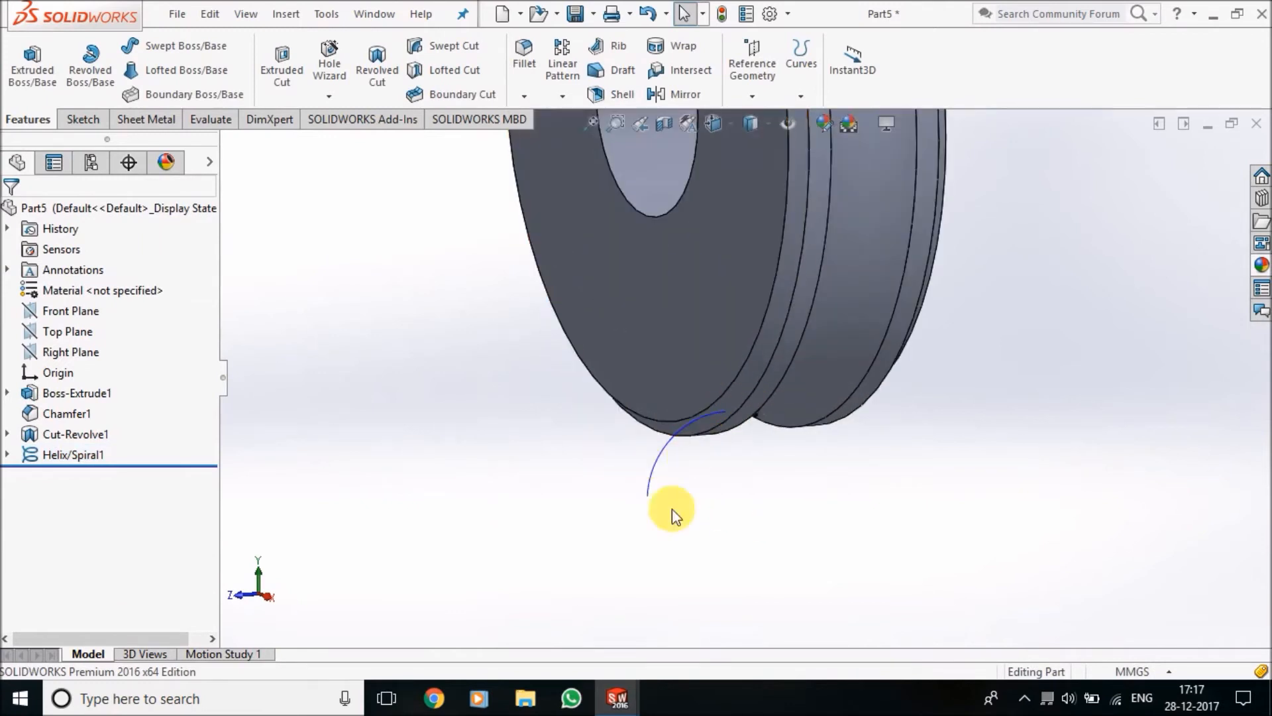
{"action": "scroll", "coordinate": [848, 424], "scroll_direction": "up", "scroll_amount": 3}
{"action": "middle_click_drag", "start_coordinate": [852, 440], "coordinate": [825, 483]}
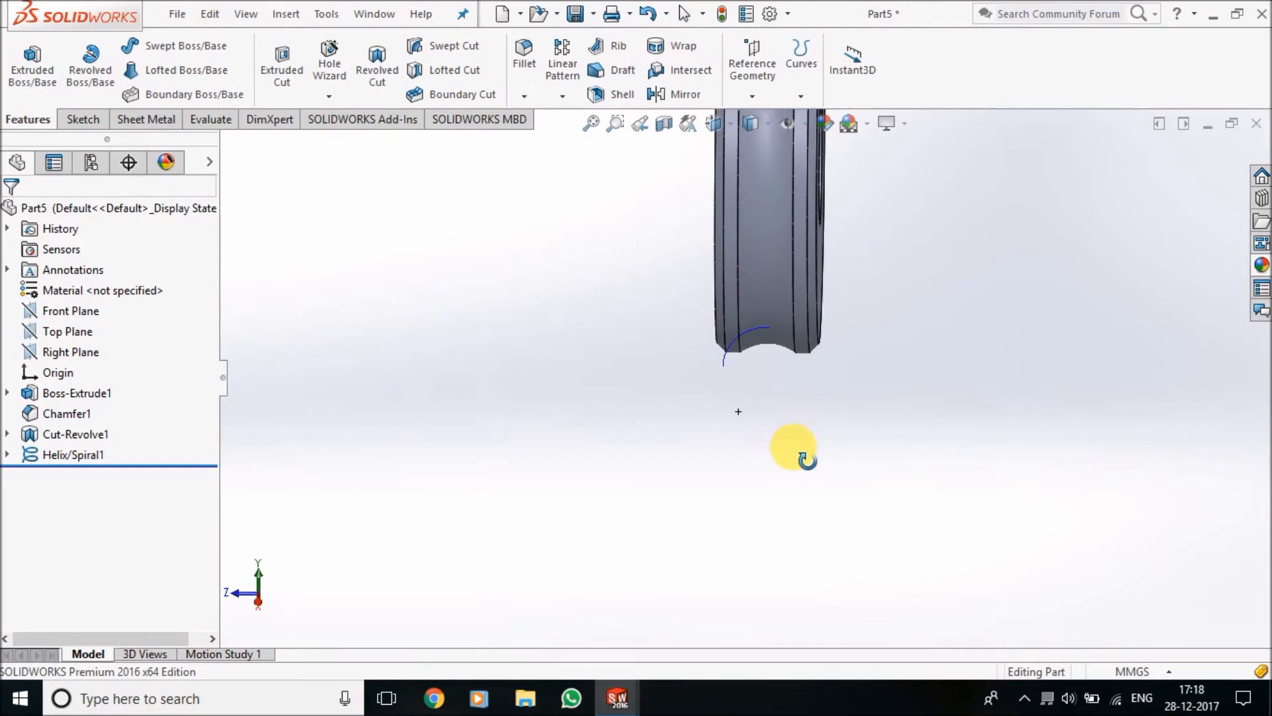
{"action": "scroll", "coordinate": [781, 360], "scroll_direction": "up", "scroll_amount": 3}
{"action": "scroll", "coordinate": [746, 321], "scroll_direction": "down", "scroll_amount": 3}
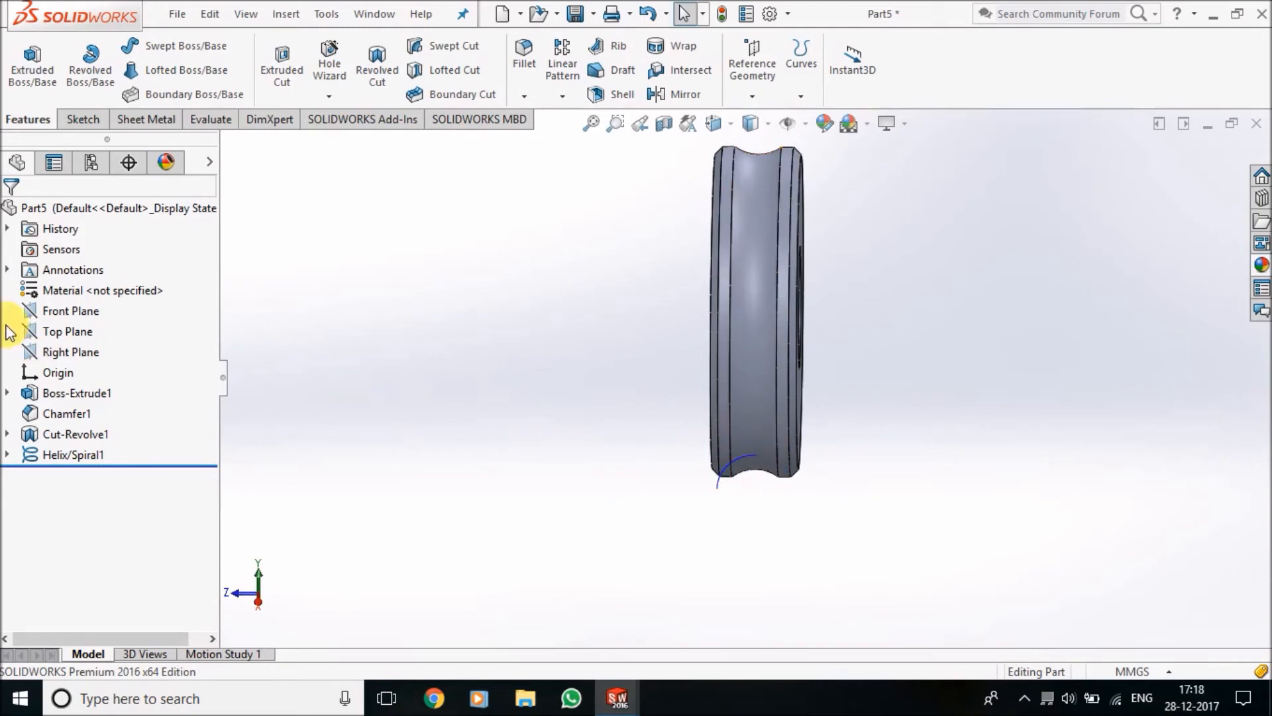
Start a sketch on the Front Plane and draw a vertical centerline about 56 mm long from the origin down past the disc's rim
{"action": "left_click", "coordinate": [74, 312]}
{"action": "left_click", "coordinate": [98, 289]}
{"action": "mouse_move", "coordinate": [872, 463]}
{"action": "middle_mouse_down"}
{"action": "mouse_move", "coordinate": [883, 528]}
{"action": "mouse_move", "coordinate": [888, 375]}
{"action": "mouse_move", "coordinate": [820, 487]}
{"action": "mouse_move", "coordinate": [781, 483]}
{"action": "middle_mouse_up"}
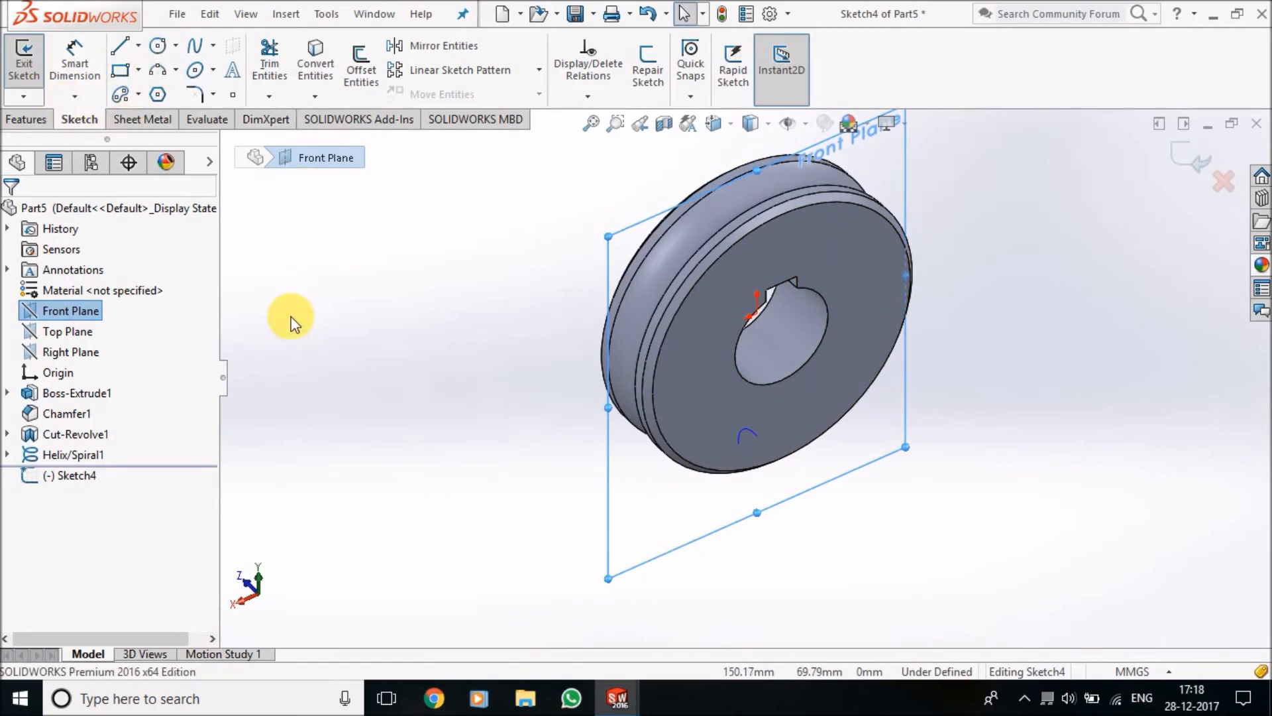
{"action": "key", "text": "ctrl+1"}
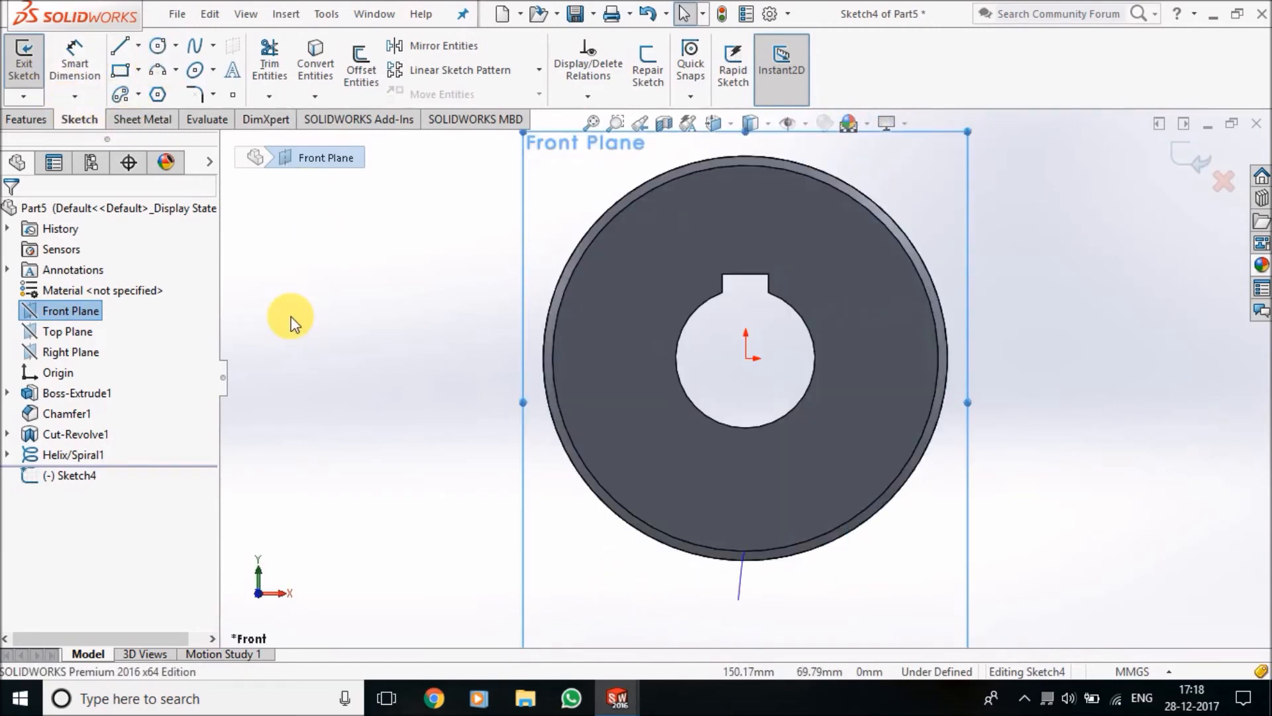
{"action": "key", "text": "ctrl+2"}
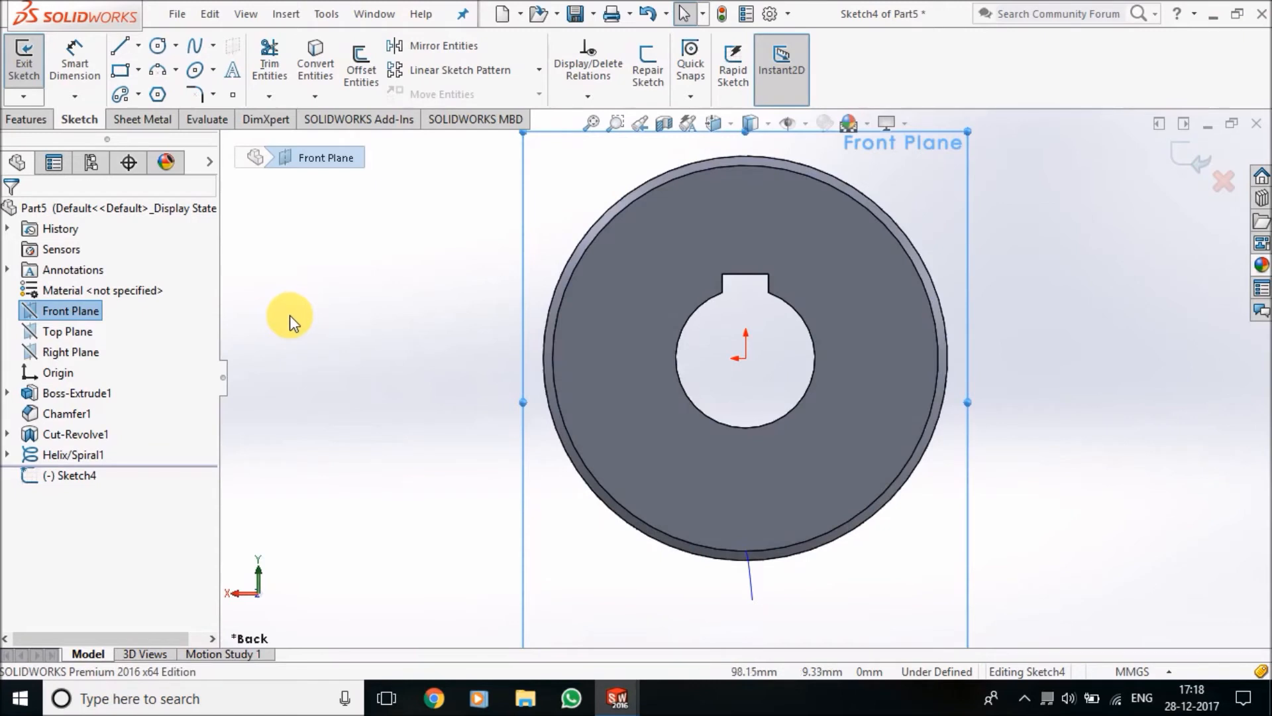
{"action": "left_click", "coordinate": [138, 45]}
{"action": "left_click", "coordinate": [136, 92]}
{"action": "left_click", "coordinate": [746, 358]}
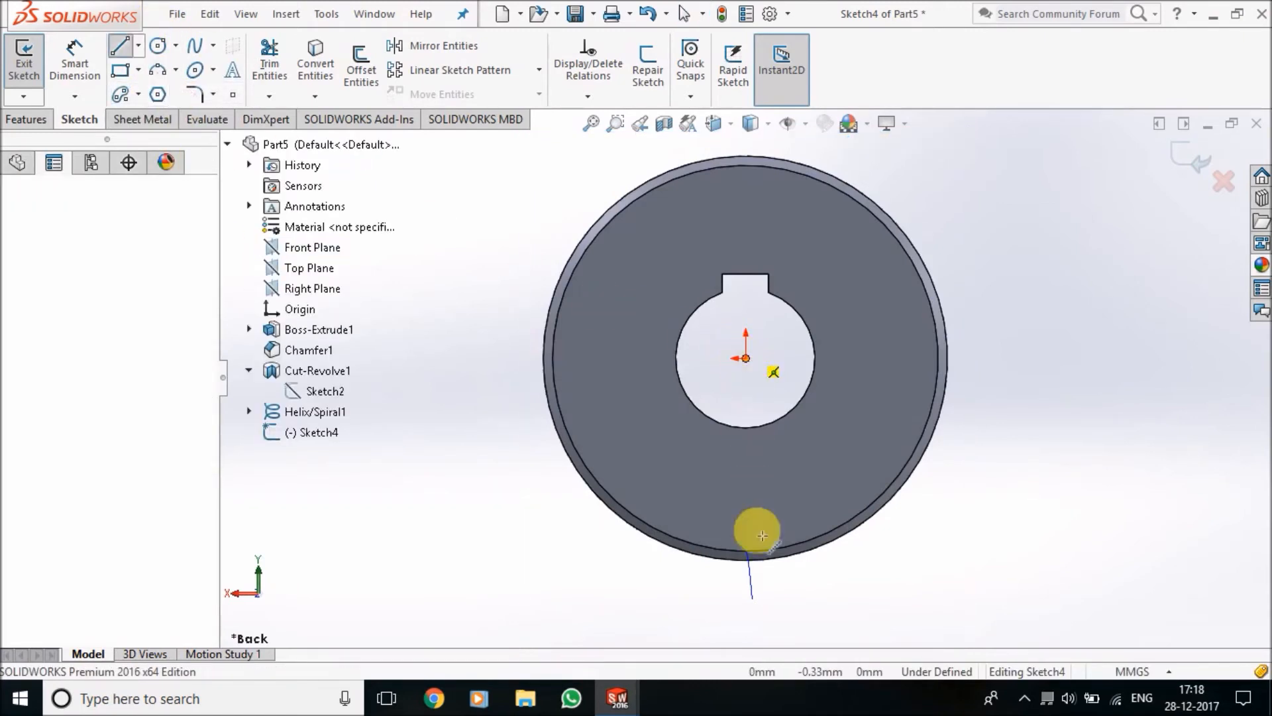
{"action": "left_click", "coordinate": [747, 623]}
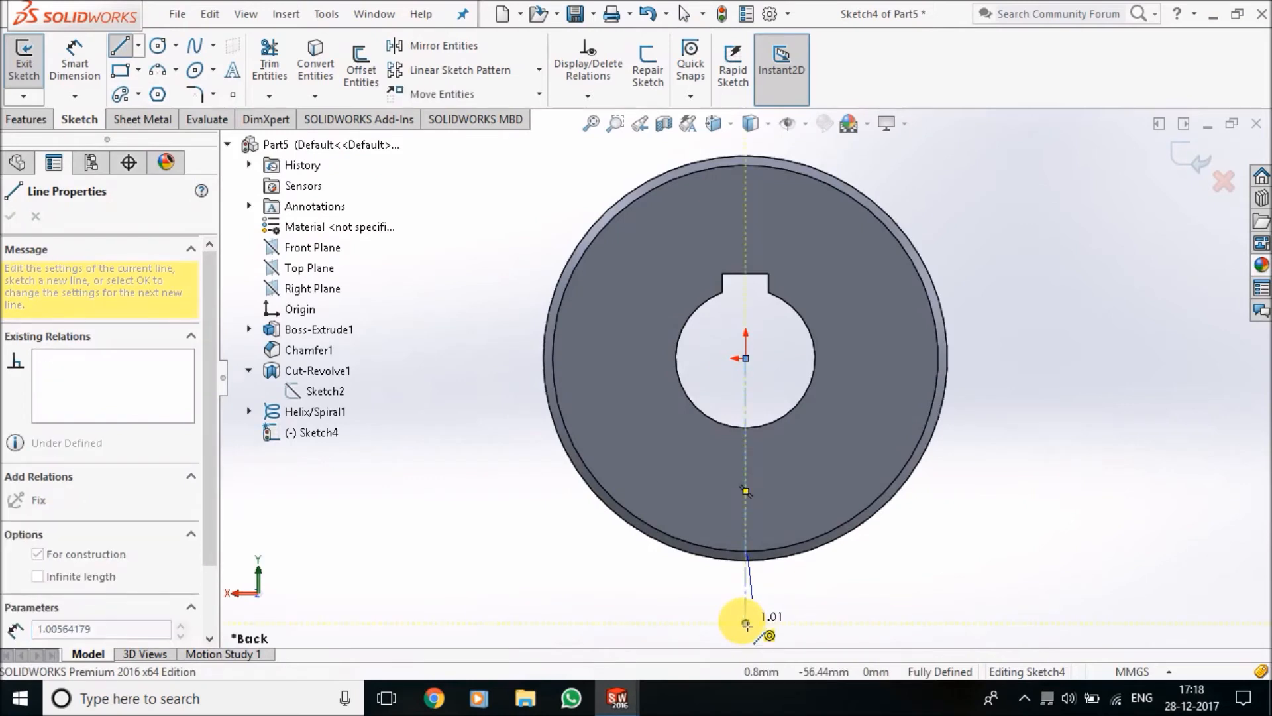
{"action": "key", "text": "Escape"}
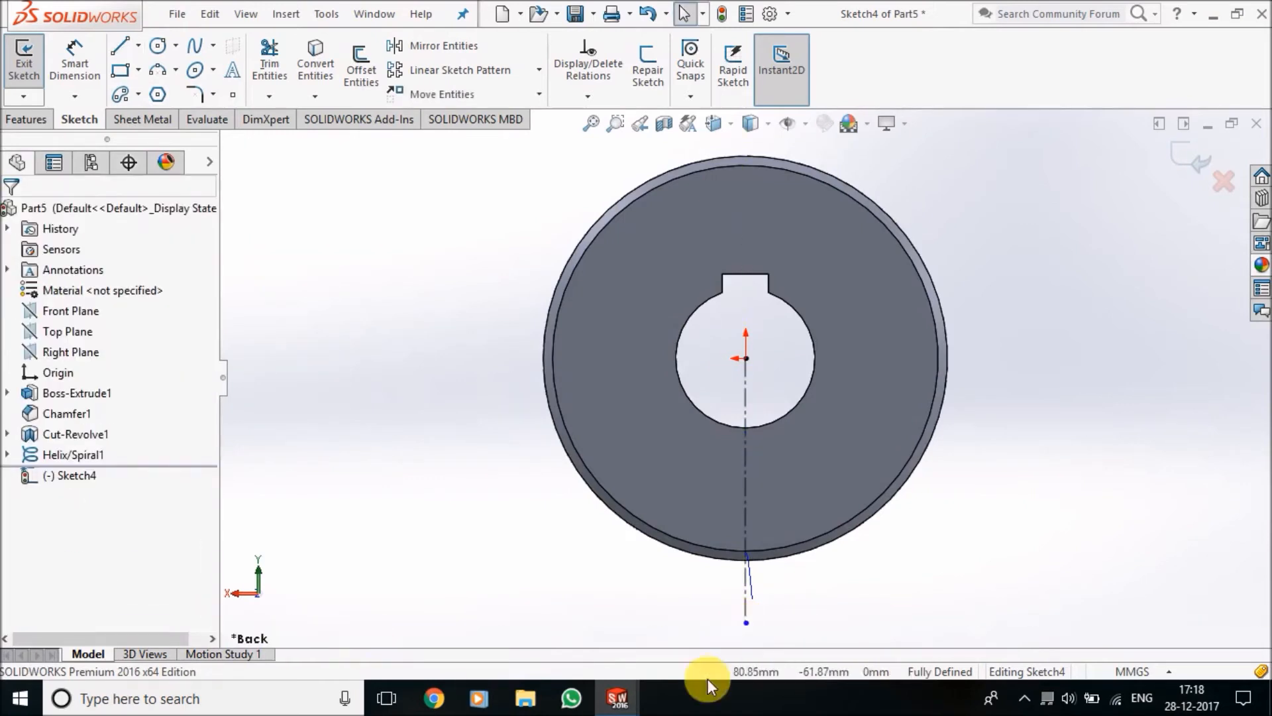
Draw a centerpoint arc spanning about 55 degrees across the centerline, centred on it about 37 mm below the origin
{"action": "left_click", "coordinate": [173, 71]}
{"action": "left_click", "coordinate": [213, 94]}
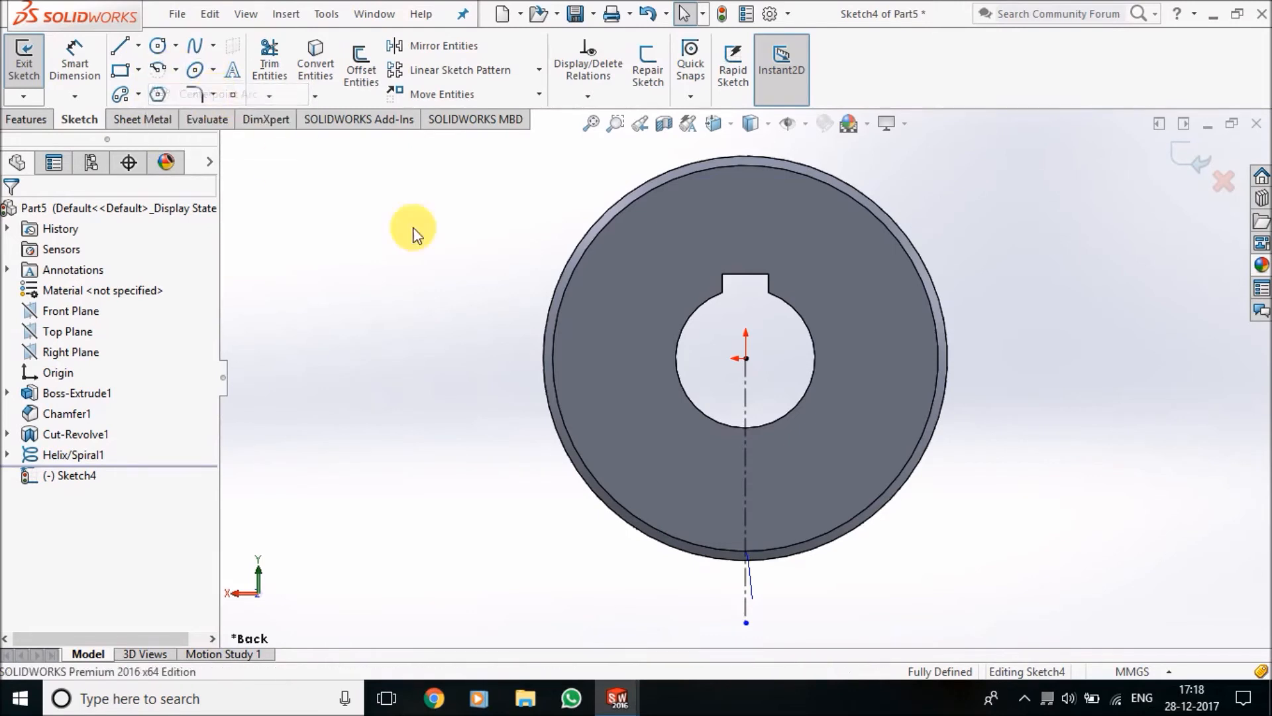
{"action": "scroll", "coordinate": [754, 532], "scroll_direction": "down", "scroll_amount": 3}
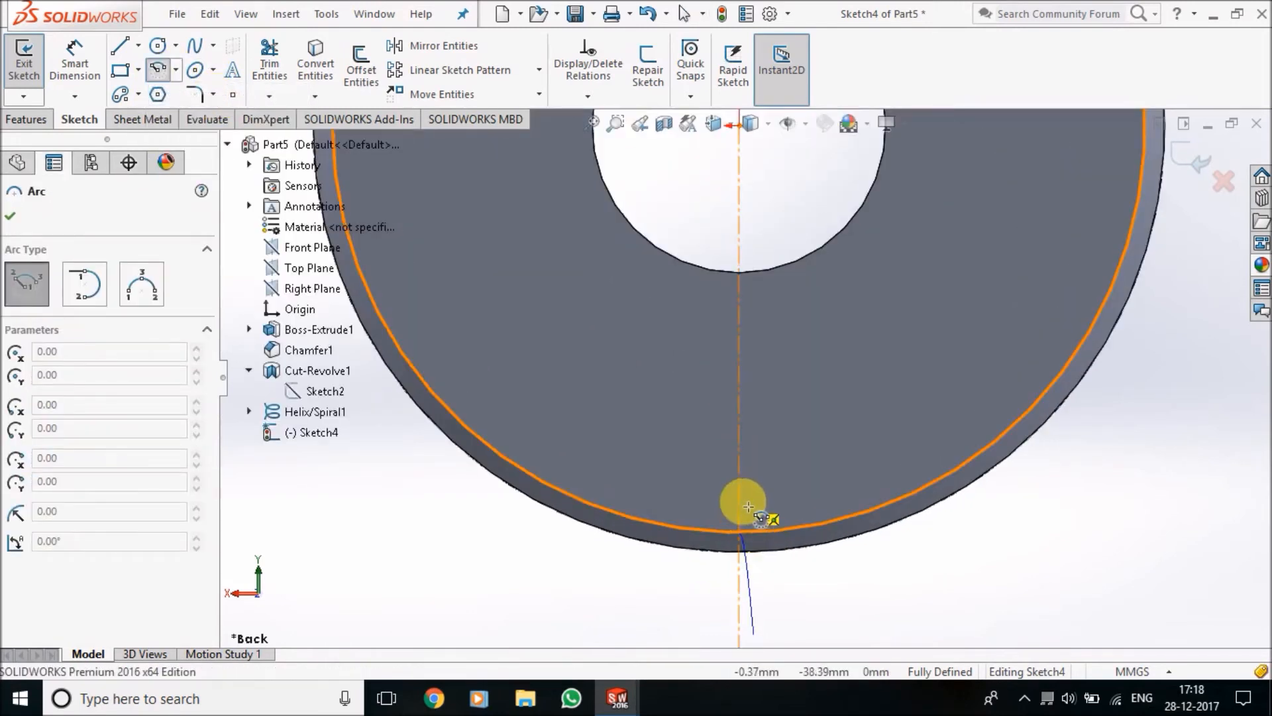
{"action": "left_click", "coordinate": [740, 490]}
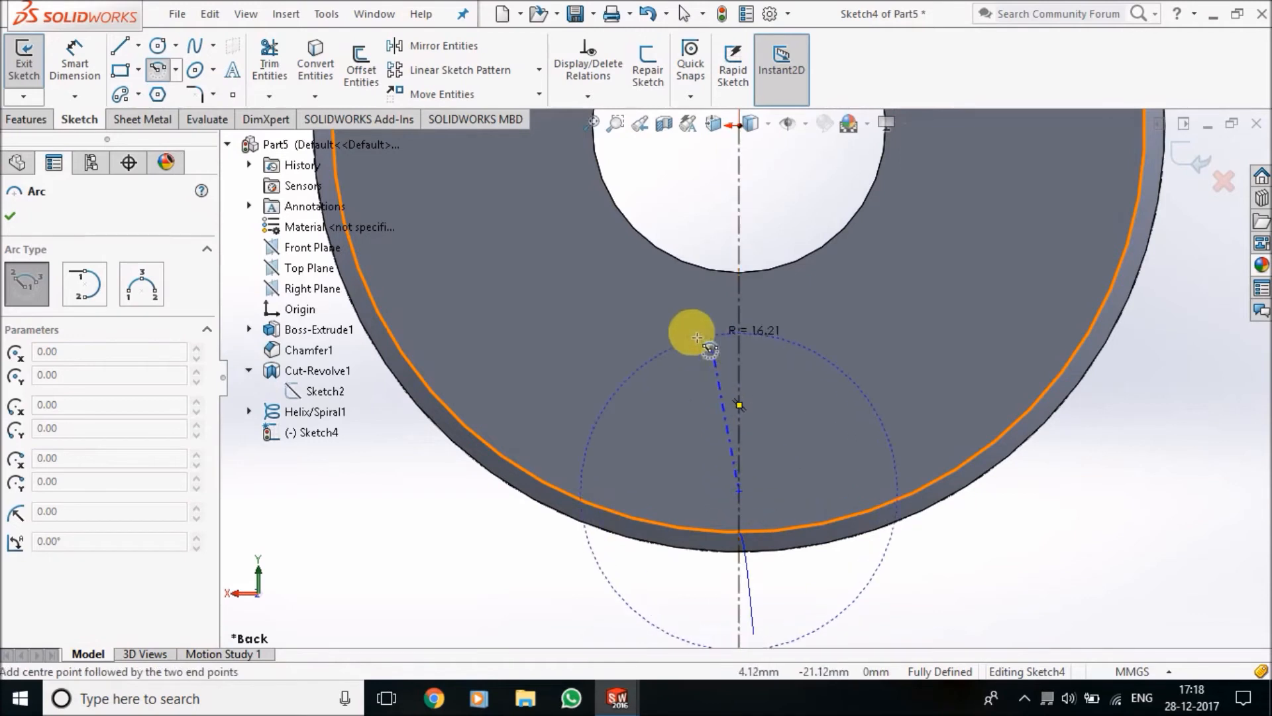
{"action": "left_click", "coordinate": [662, 336]}
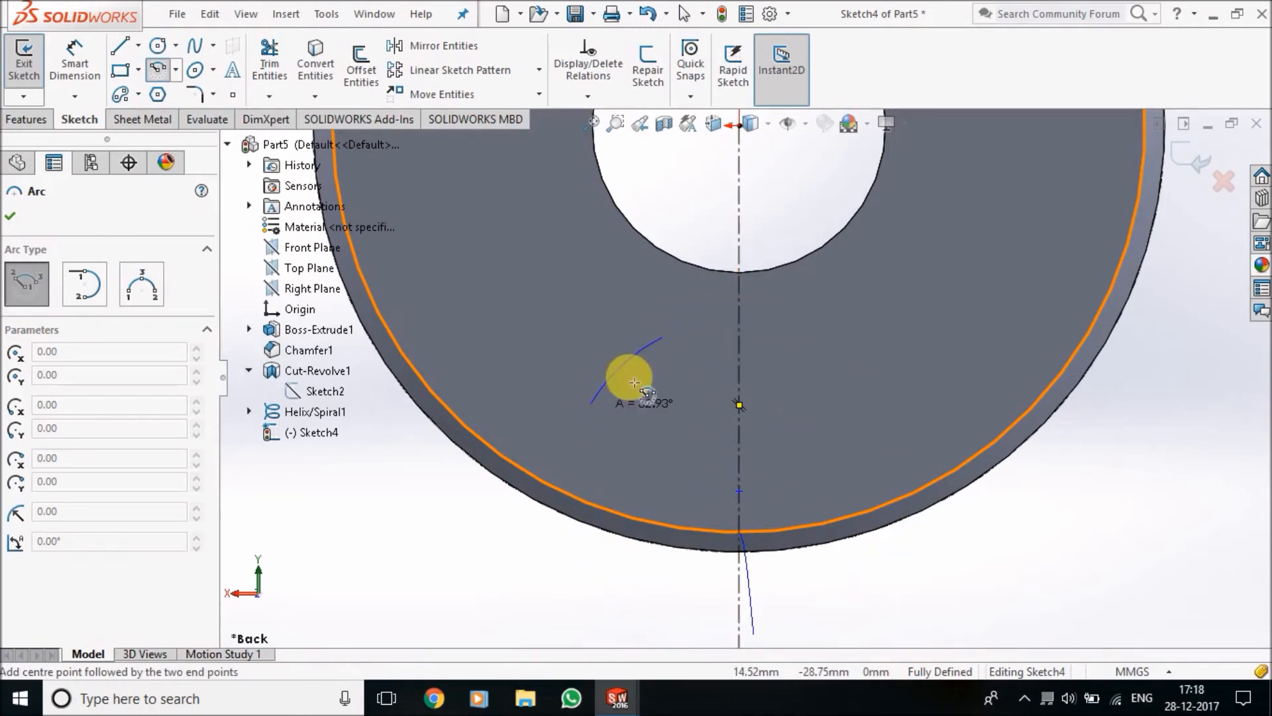
{"action": "left_click", "coordinate": [802, 372]}
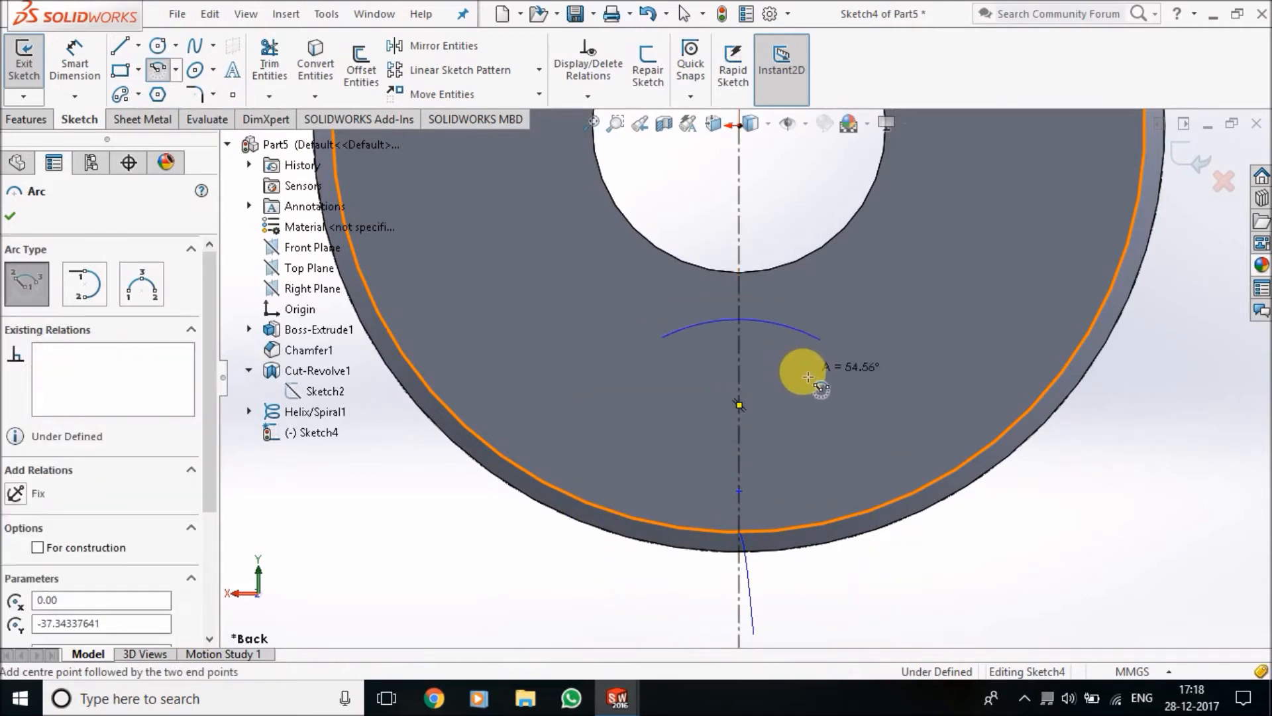
Add a Horizontal relation between the two endpoints of the arc drawn across the centerline
{"action": "left_click", "coordinate": [588, 96]}
{"action": "left_click", "coordinate": [621, 147]}
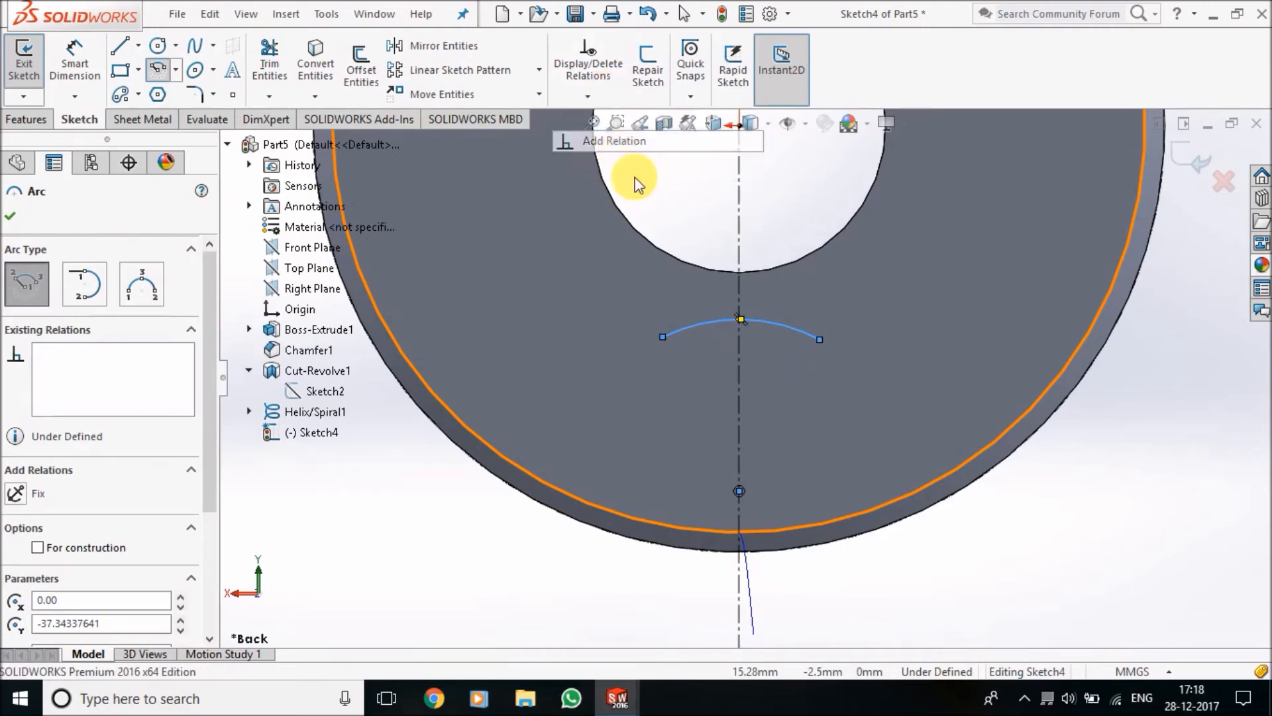
{"action": "right_click", "coordinate": [138, 302]}
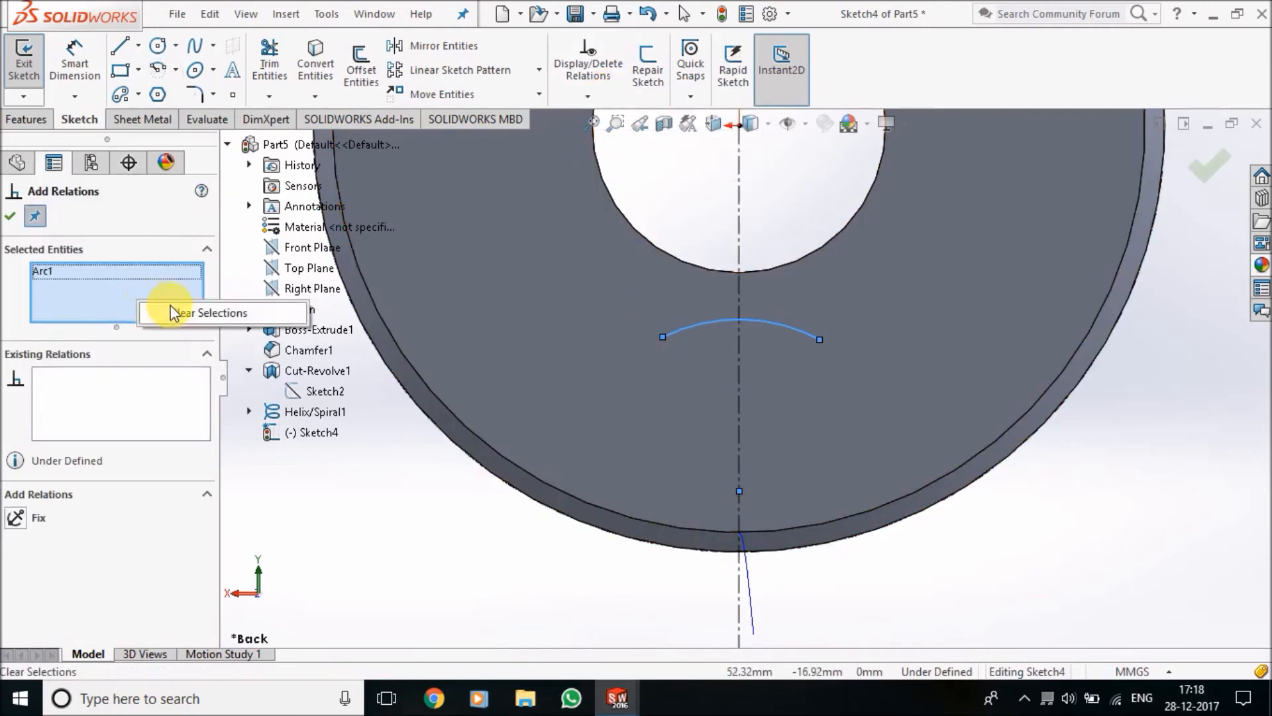
{"action": "left_click", "coordinate": [166, 312]}
{"action": "left_click", "coordinate": [661, 337]}
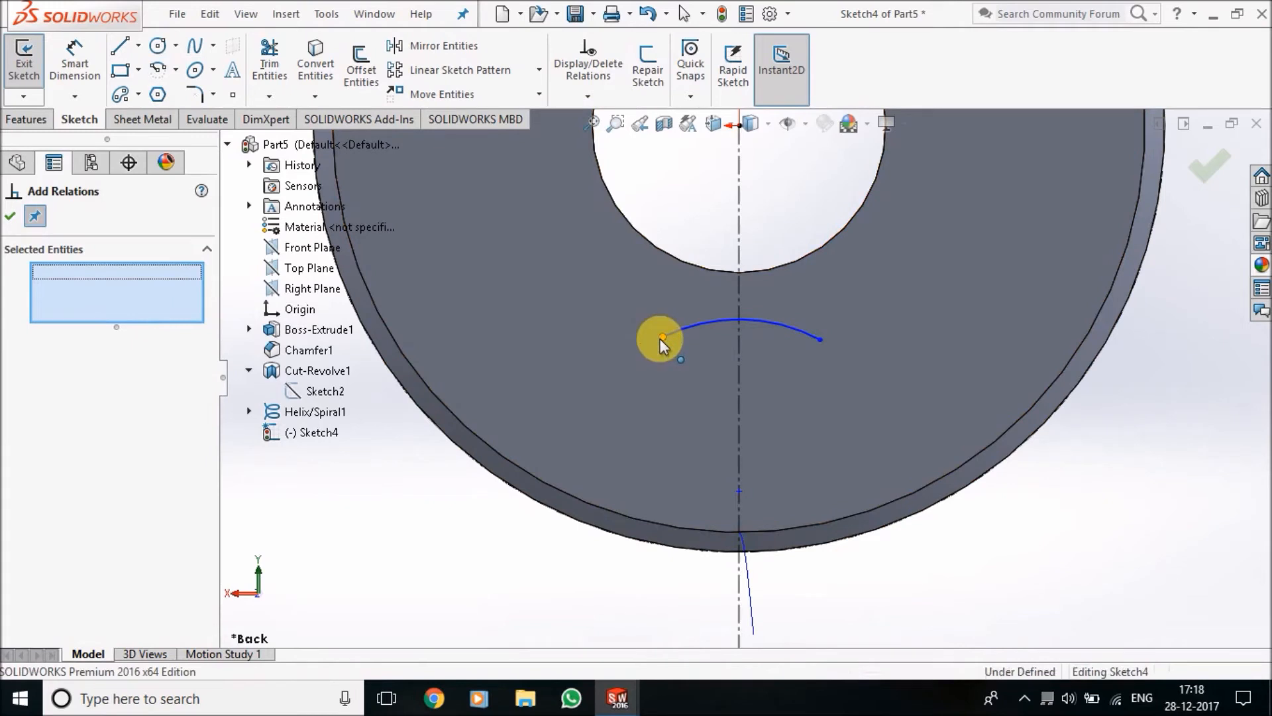
{"action": "left_click", "coordinate": [817, 340]}
{"action": "left_click", "coordinate": [66, 519]}
{"action": "left_click", "coordinate": [10, 223]}
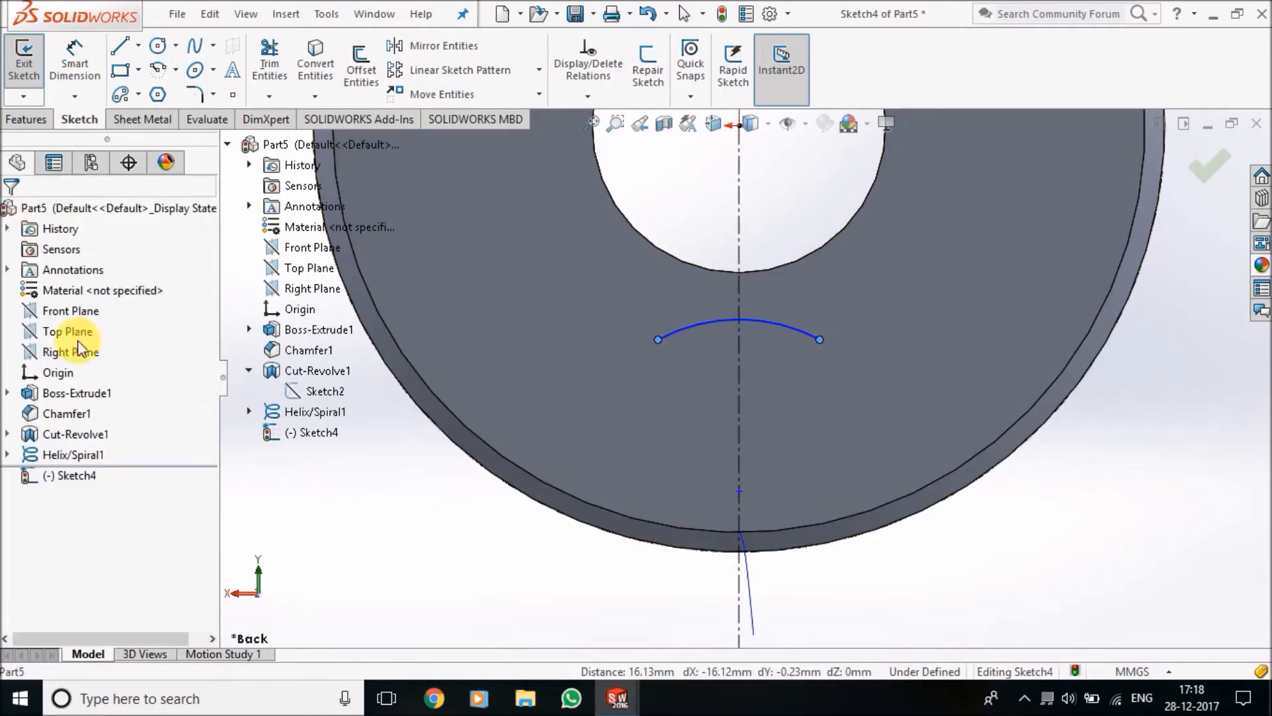
Draw a horizontal midpoint line about 40 mm long below the disc's rim, centred on the centerline about 50 mm below the origin
{"action": "scroll", "coordinate": [486, 511], "scroll_direction": "up", "scroll_amount": 4}
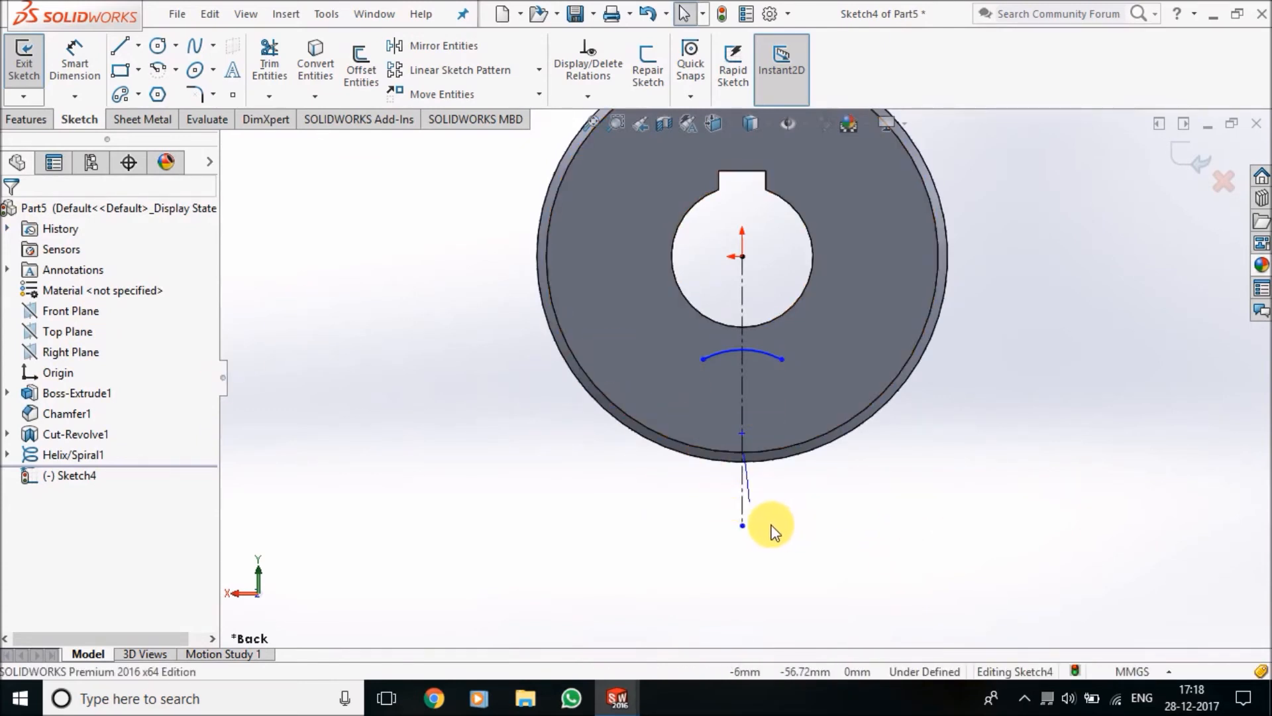
{"action": "scroll", "coordinate": [777, 396], "scroll_direction": "down", "scroll_amount": 2}
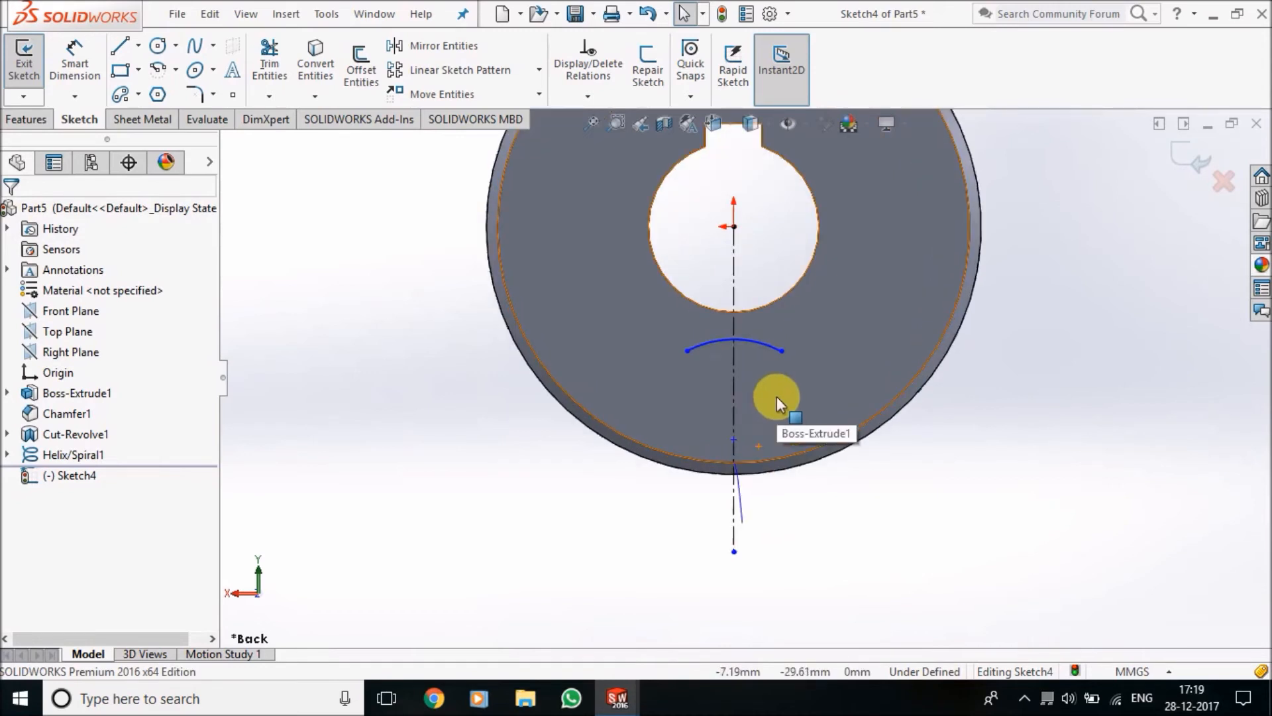
{"action": "left_click", "coordinate": [138, 45]}
{"action": "left_click", "coordinate": [160, 115]}
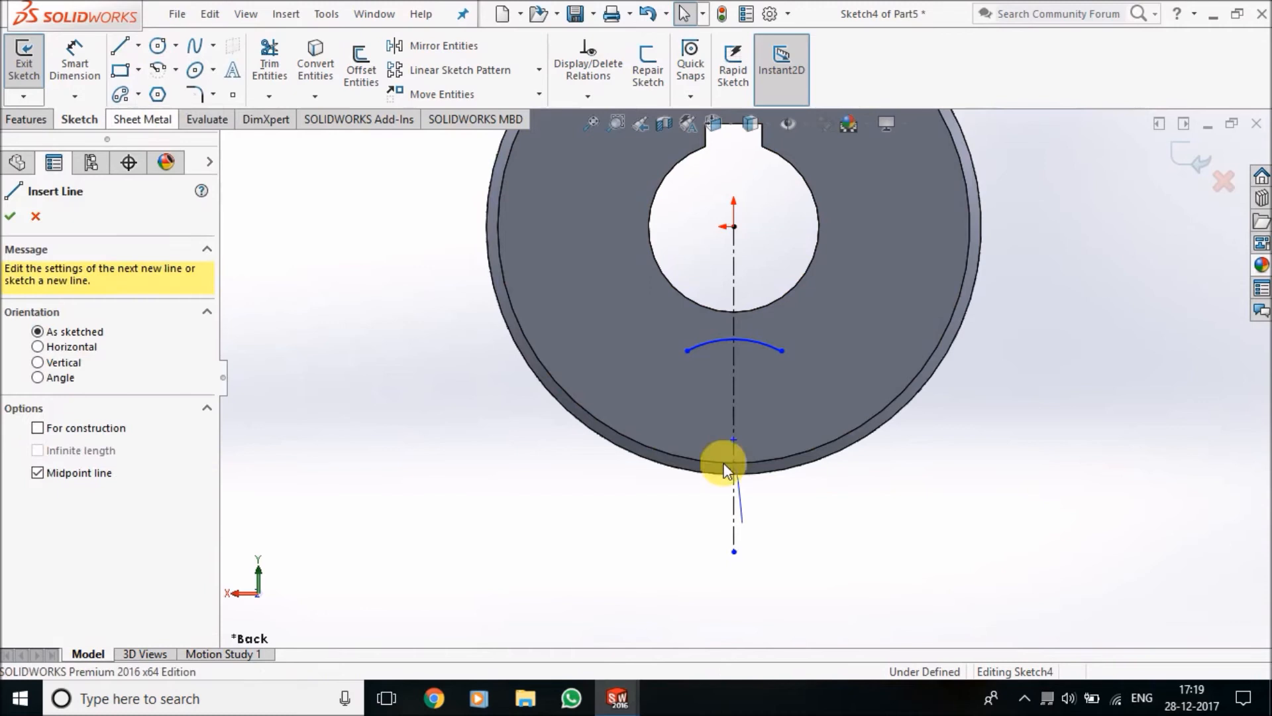
{"action": "left_click", "coordinate": [733, 512]}
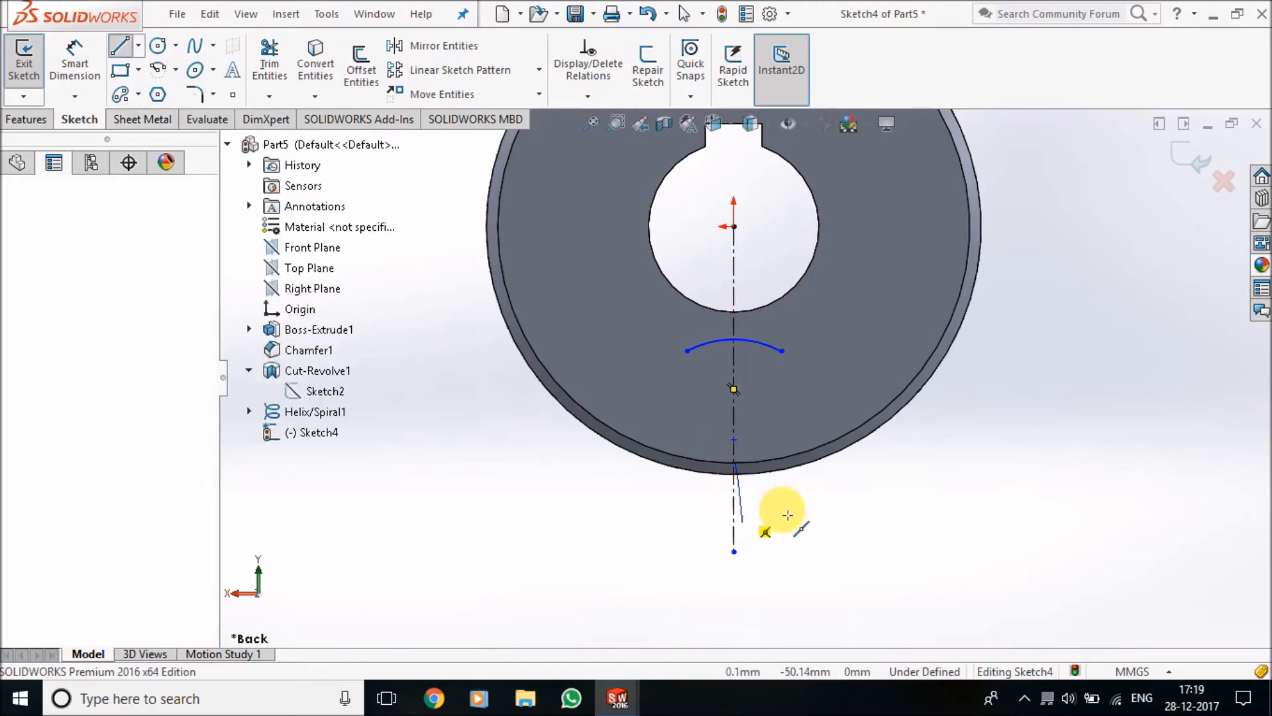
{"action": "left_click", "coordinate": [849, 513]}
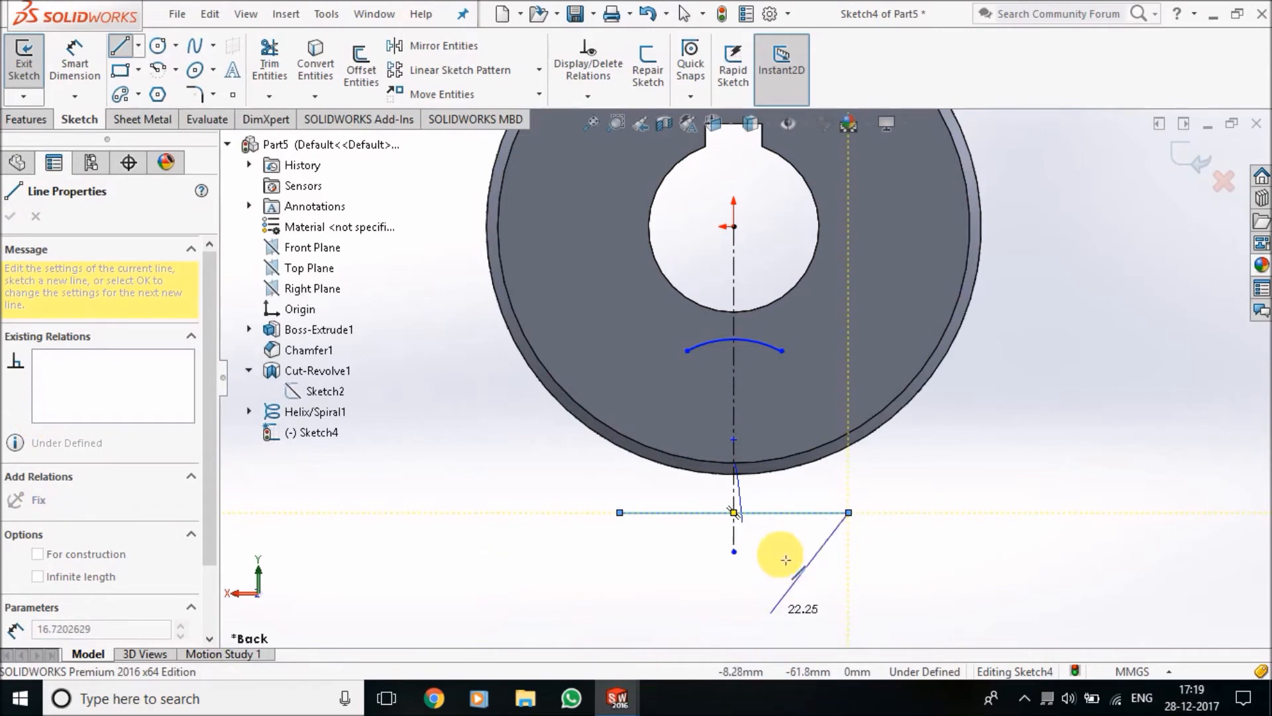
{"action": "key", "text": "Escape"}
{"action": "key", "text": "Escape"}
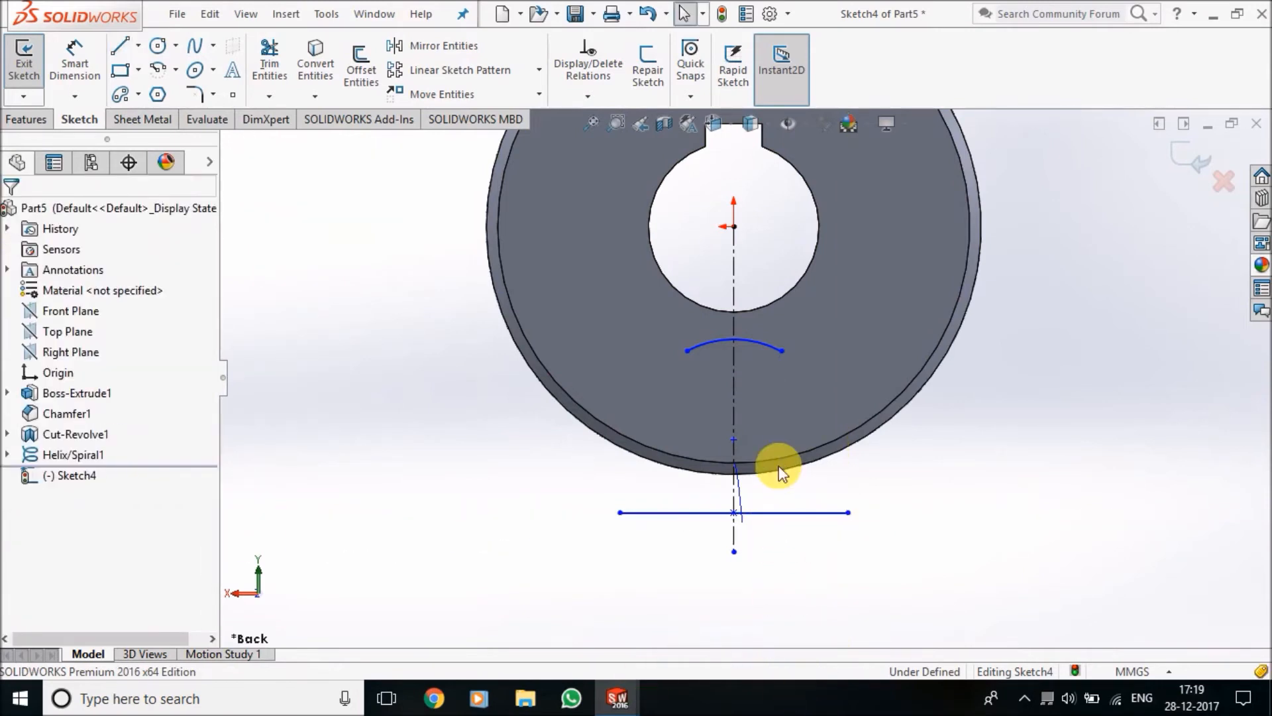
Move the horizontal line's left endpoint inward to shorten the line to about 22 mm, about 51 mm below the origin
{"action": "left_click", "coordinate": [123, 41]}
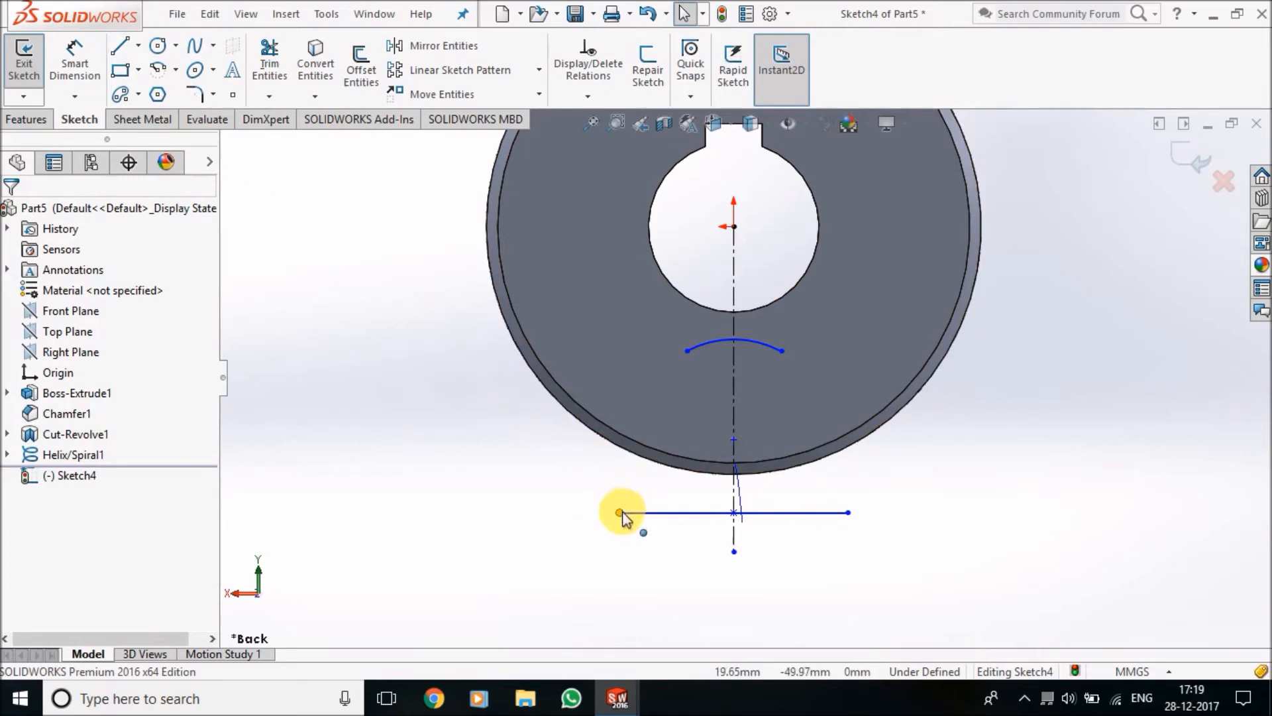
{"action": "left_click_drag", "start_coordinate": [620, 513], "coordinate": [672, 522]}
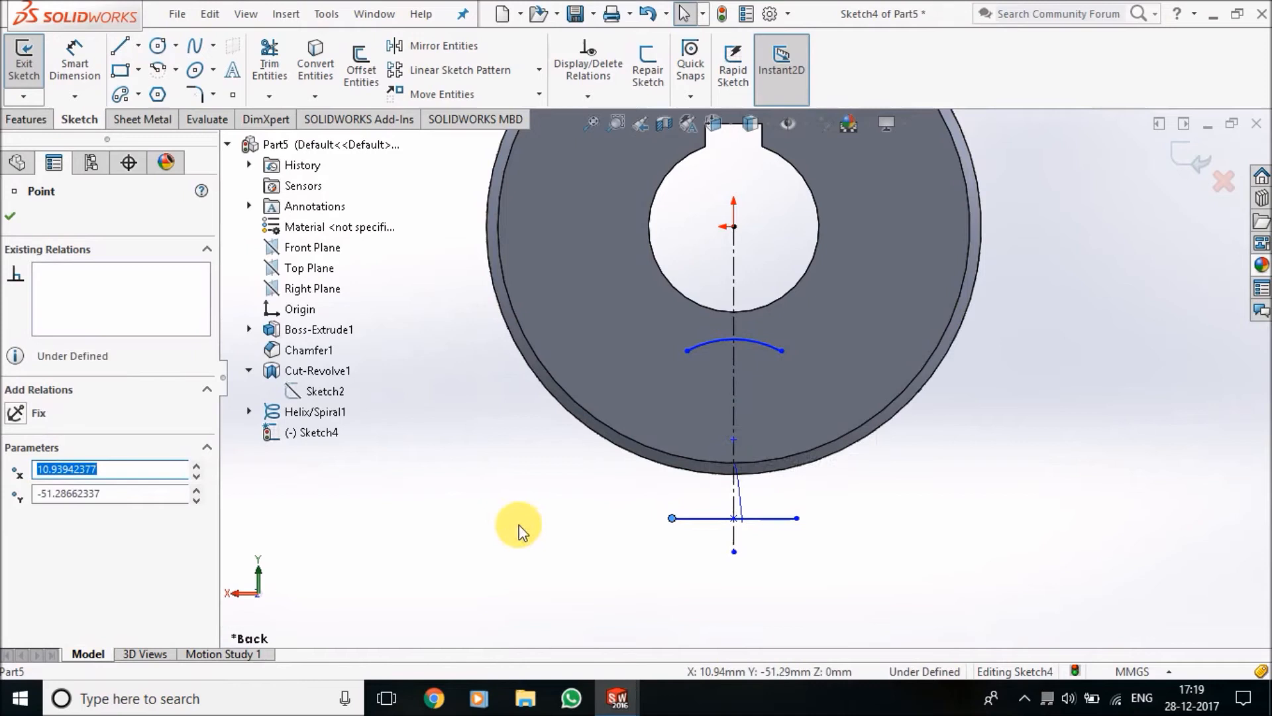
{"action": "left_click", "coordinate": [411, 472]}
Draw a vertical line about 10 mm long from the horizontal line's left end up to the disc's rim
{"action": "left_click", "coordinate": [120, 46]}
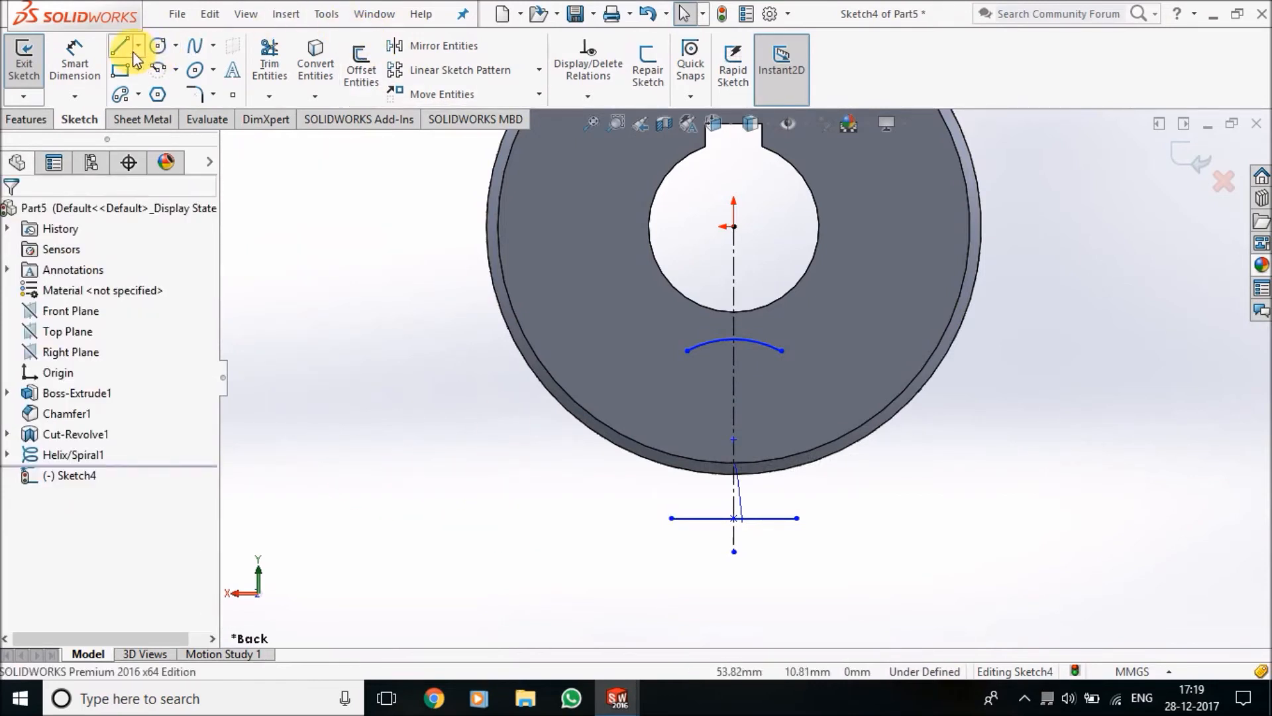
{"action": "left_click", "coordinate": [672, 519]}
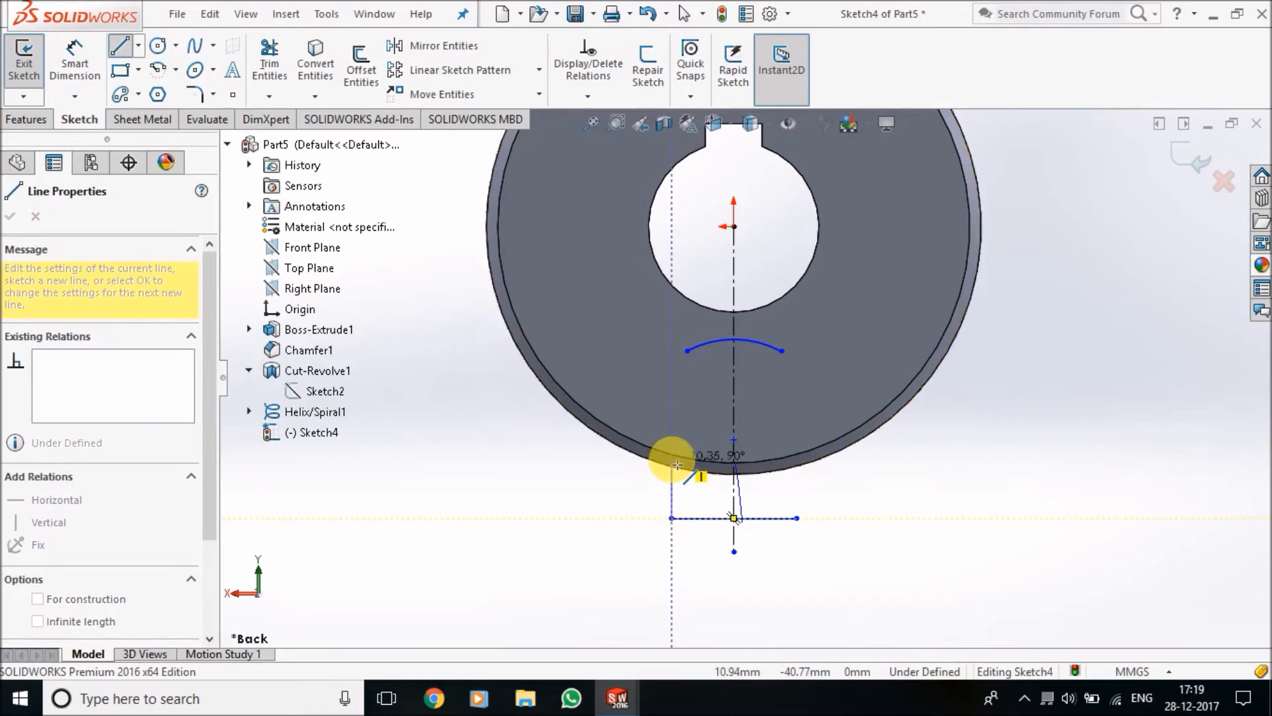
{"action": "scroll", "coordinate": [677, 465], "scroll_direction": "down", "scroll_amount": 4}
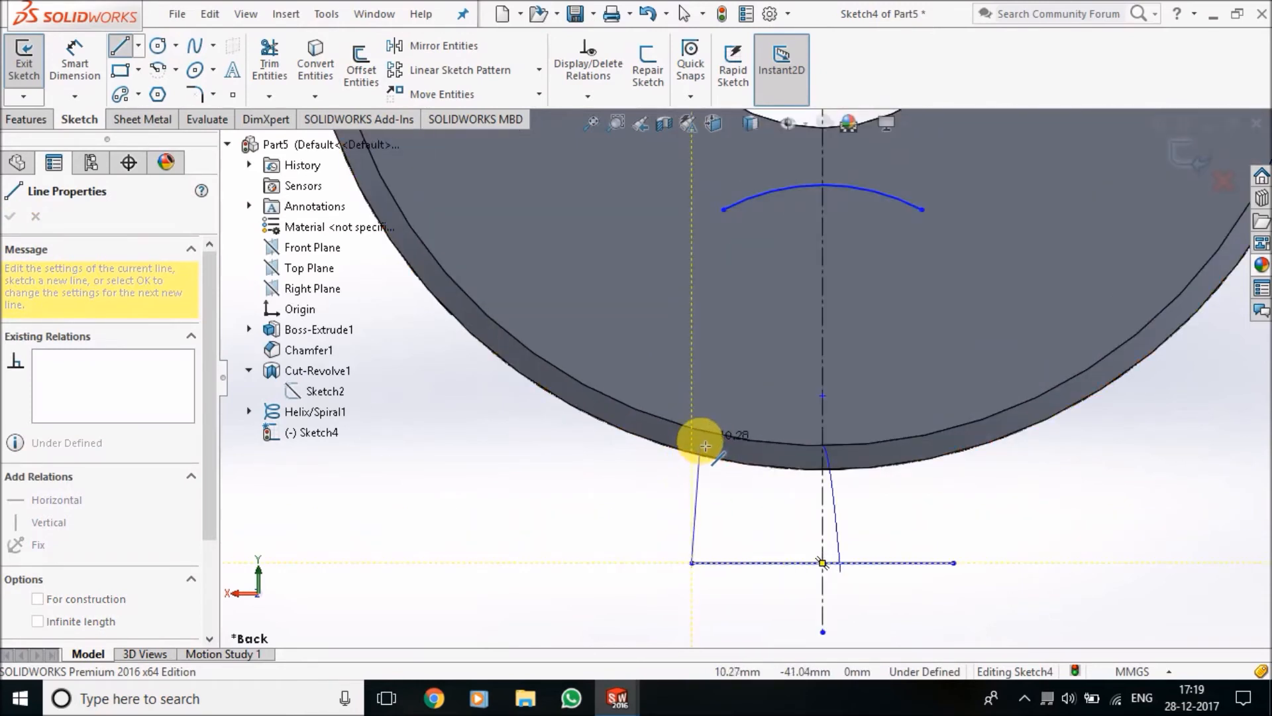
{"action": "left_click", "coordinate": [700, 447]}
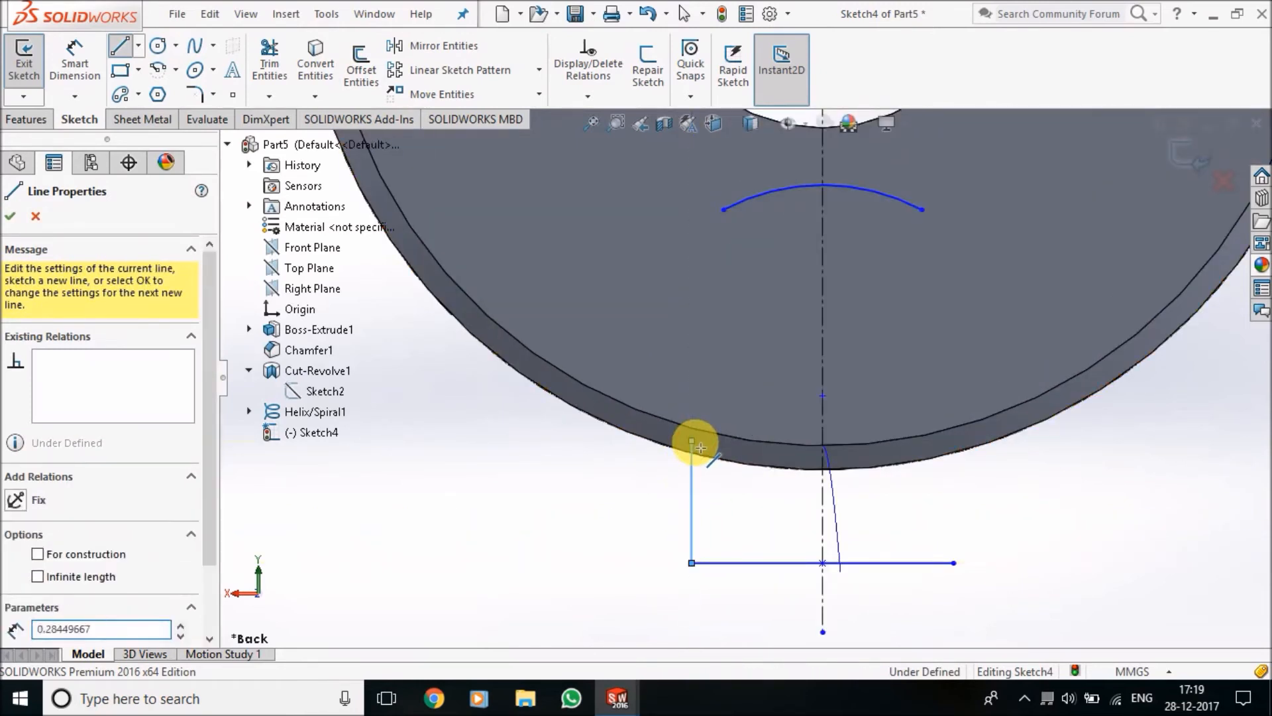
{"action": "key", "text": "Escape"}
{"action": "key", "text": "Escape"}
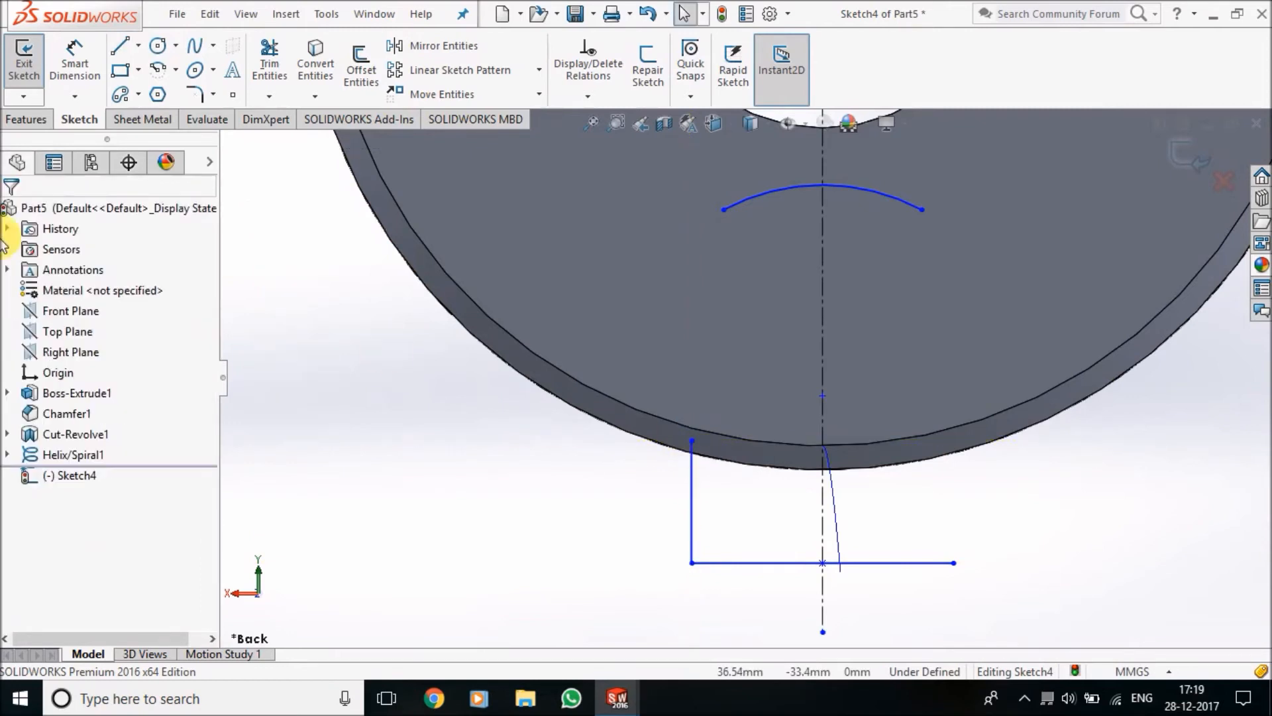
Draw a three-point arc of about 39 mm radius joining the upper arc's left end to the vertical line's top, bowed toward the centerline
{"action": "left_click", "coordinate": [174, 70]}
{"action": "left_click", "coordinate": [193, 135]}
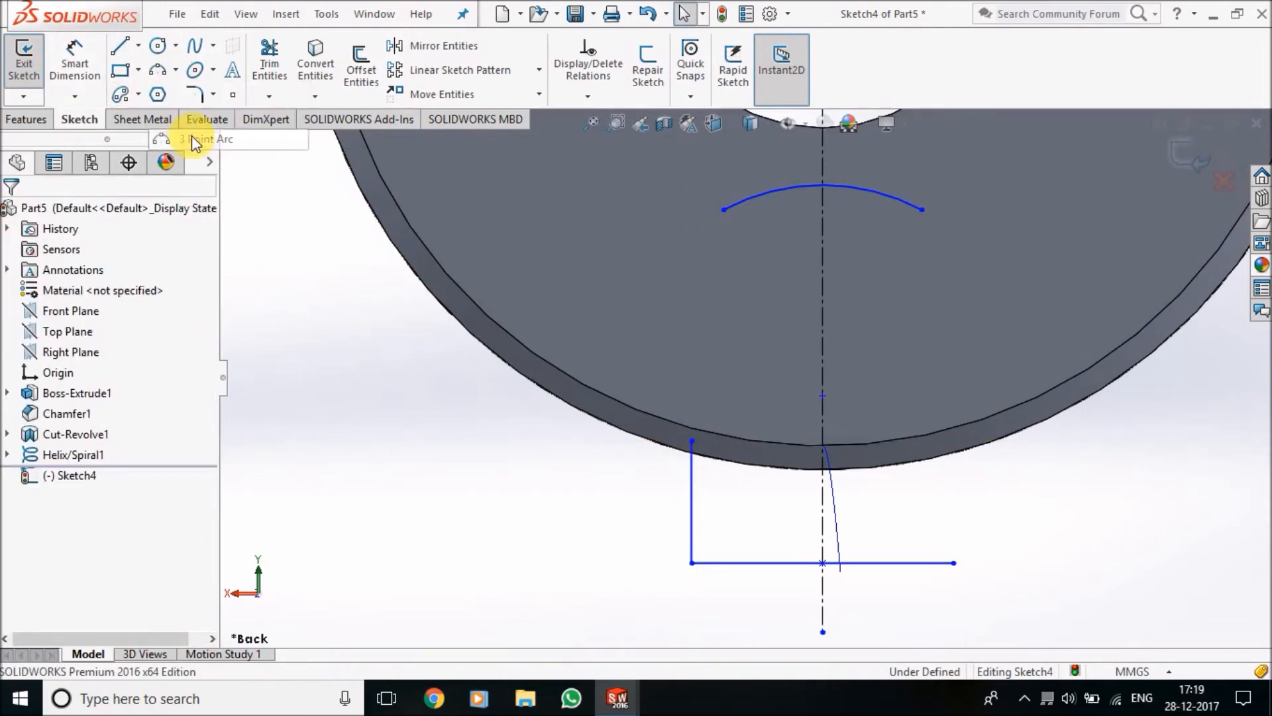
{"action": "left_click", "coordinate": [723, 209]}
{"action": "left_click", "coordinate": [691, 441]}
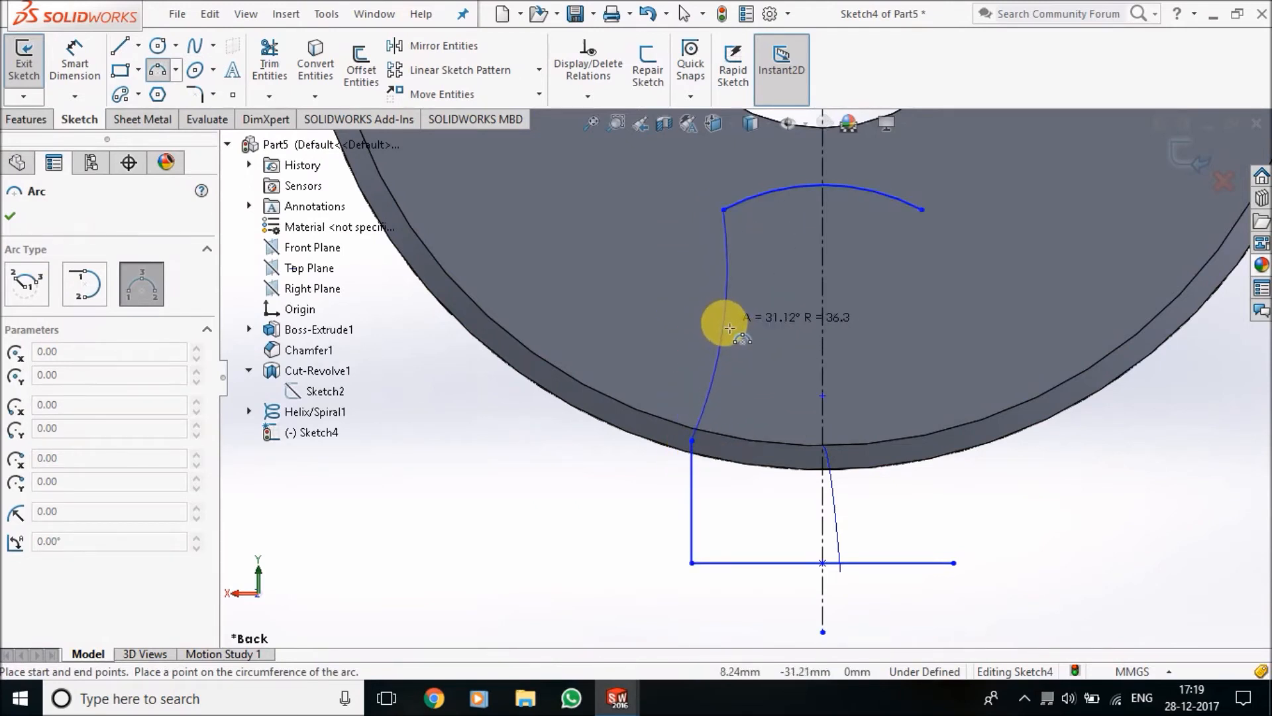
{"action": "left_click", "coordinate": [713, 335]}
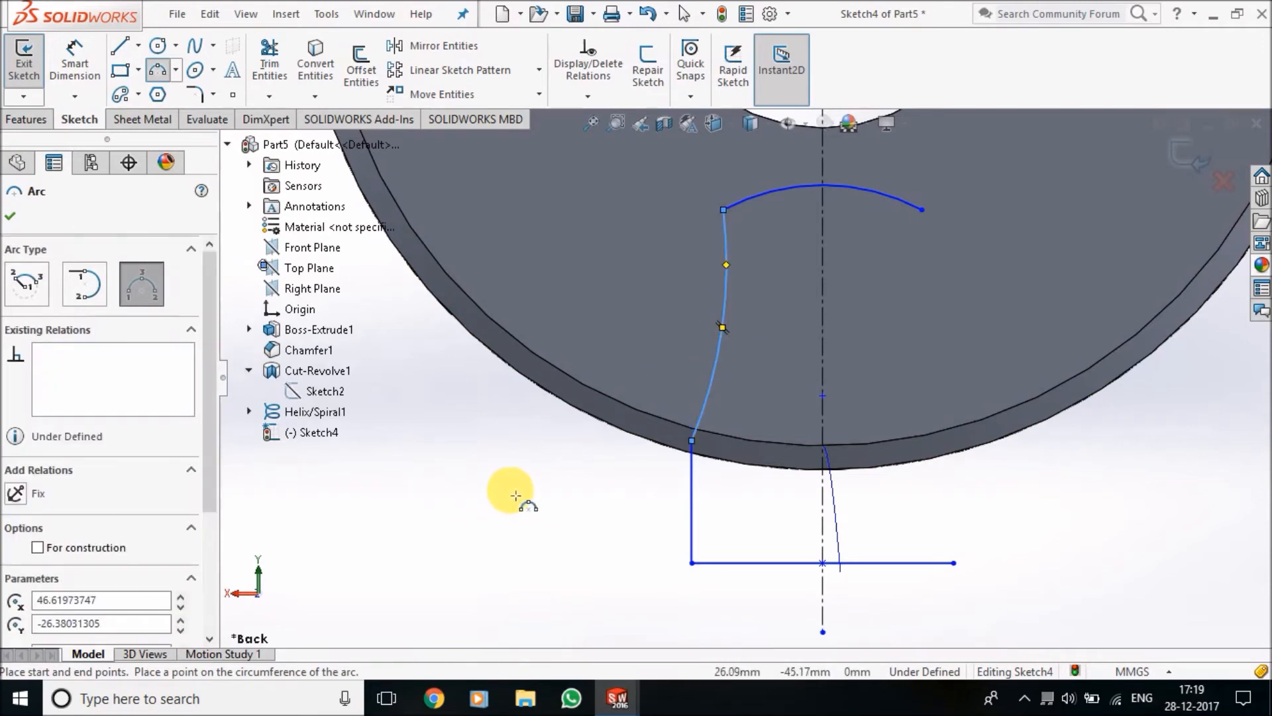
{"action": "key", "text": "Escape"}
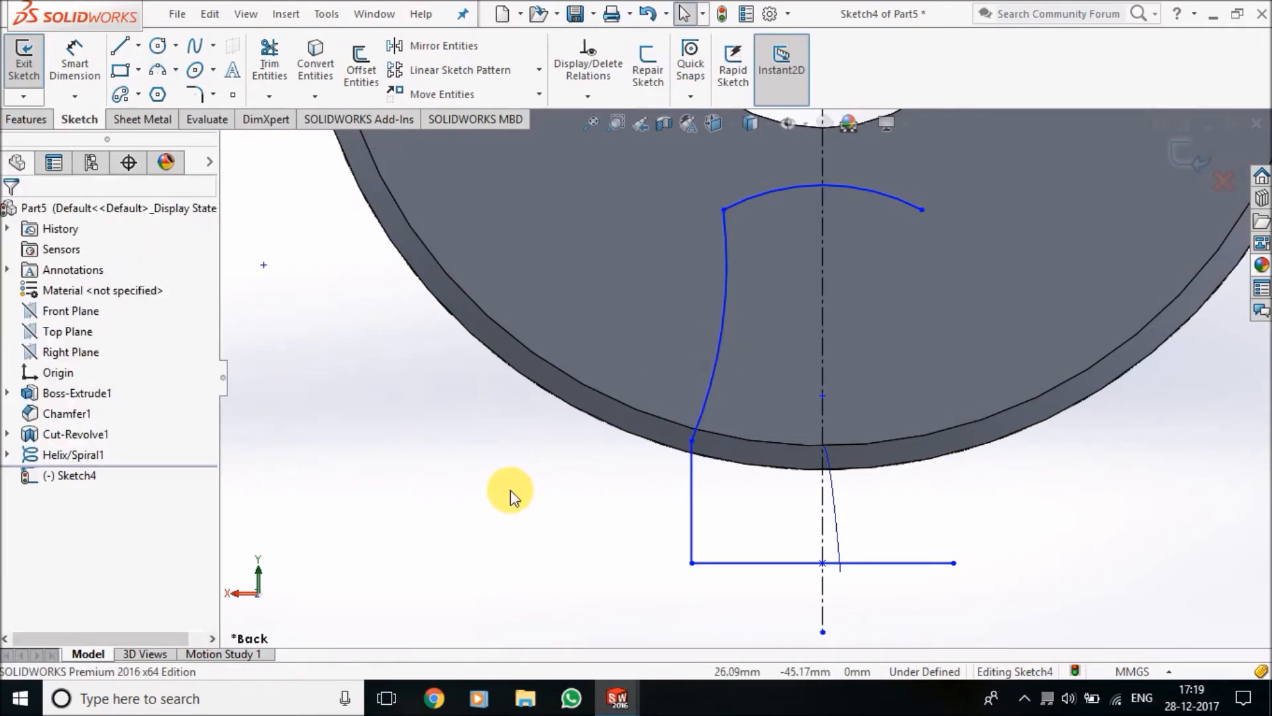
Mirror the side arc and the vertical line about the centerline, keeping the originals, to close the tooth profile
{"action": "left_click", "coordinate": [437, 46]}
{"action": "left_click", "coordinate": [727, 248]}
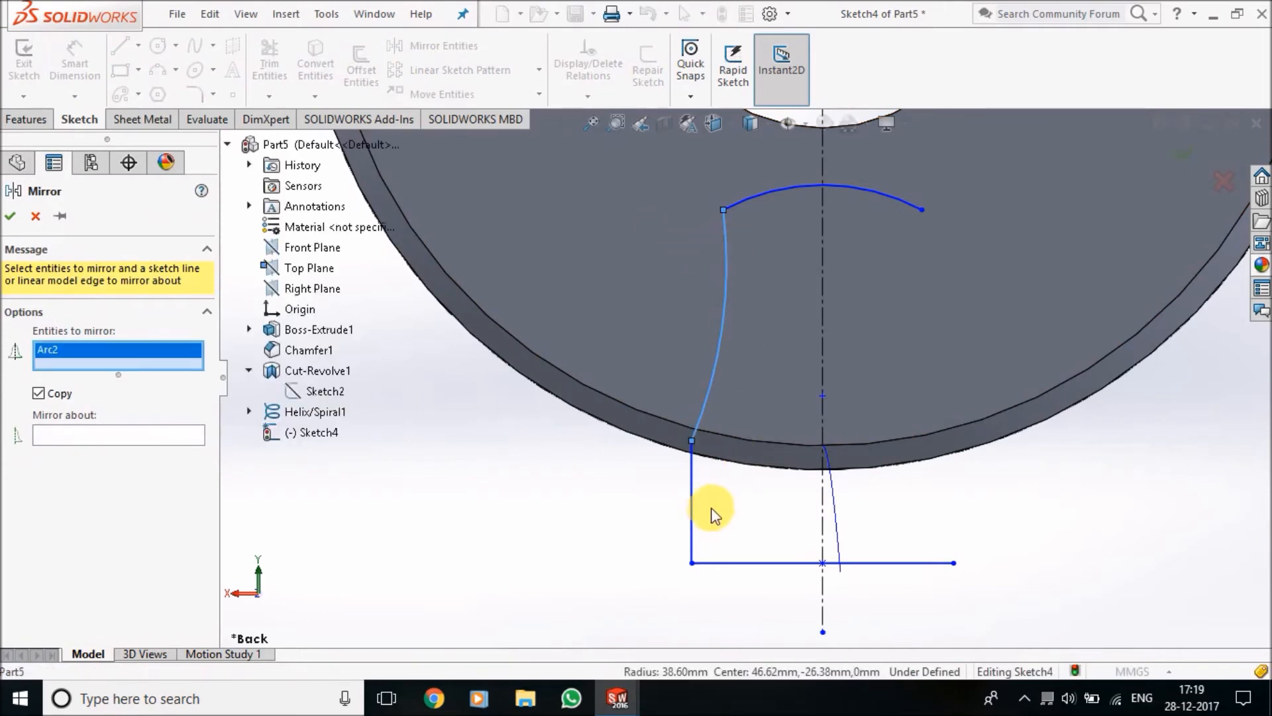
{"action": "left_click", "coordinate": [693, 520]}
{"action": "left_click", "coordinate": [112, 451]}
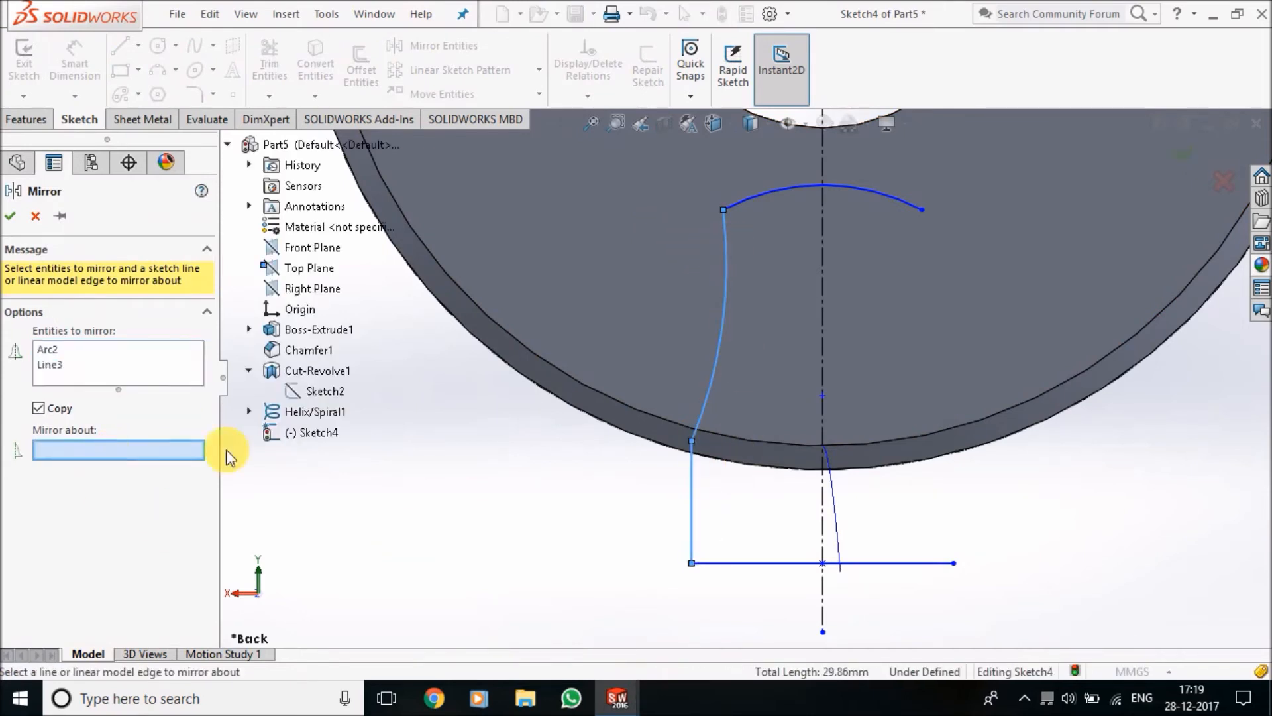
{"action": "left_click", "coordinate": [823, 320]}
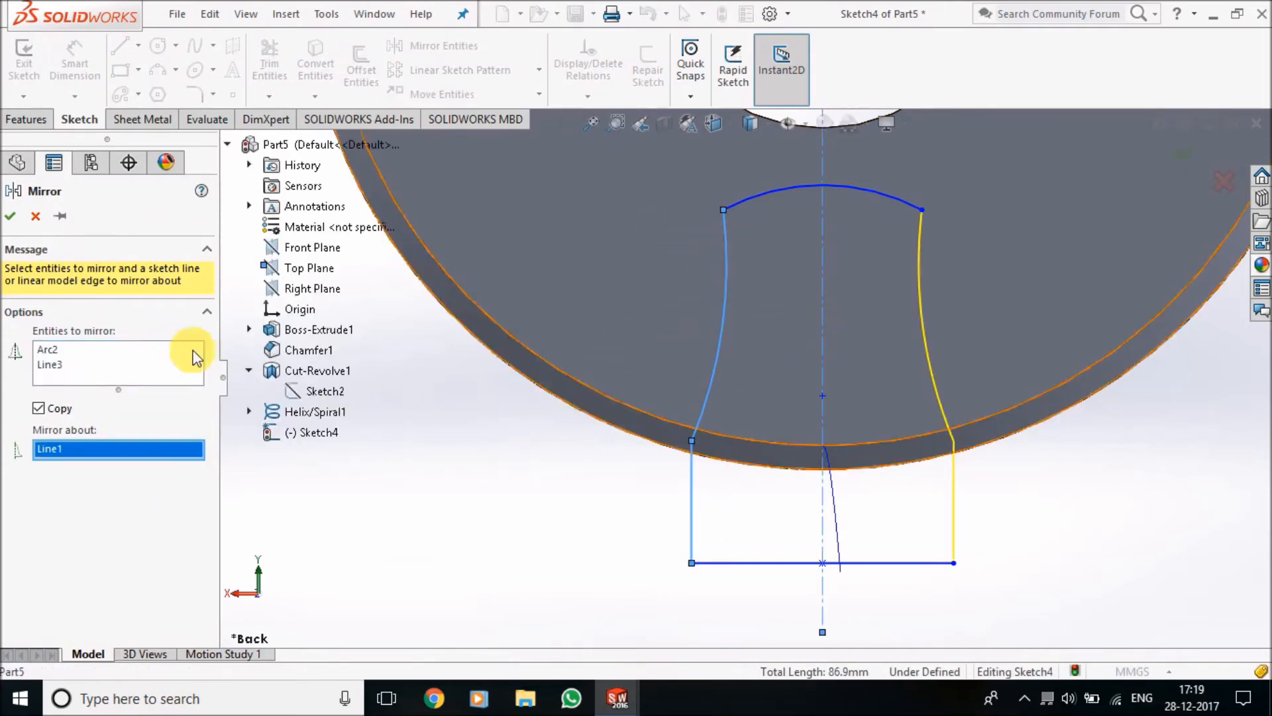
{"action": "left_click", "coordinate": [11, 217]}
Dimension the tooth profile's top arc with a radius of 1.80 mm
{"action": "scroll", "coordinate": [1080, 511], "scroll_direction": "up", "scroll_amount": 3}
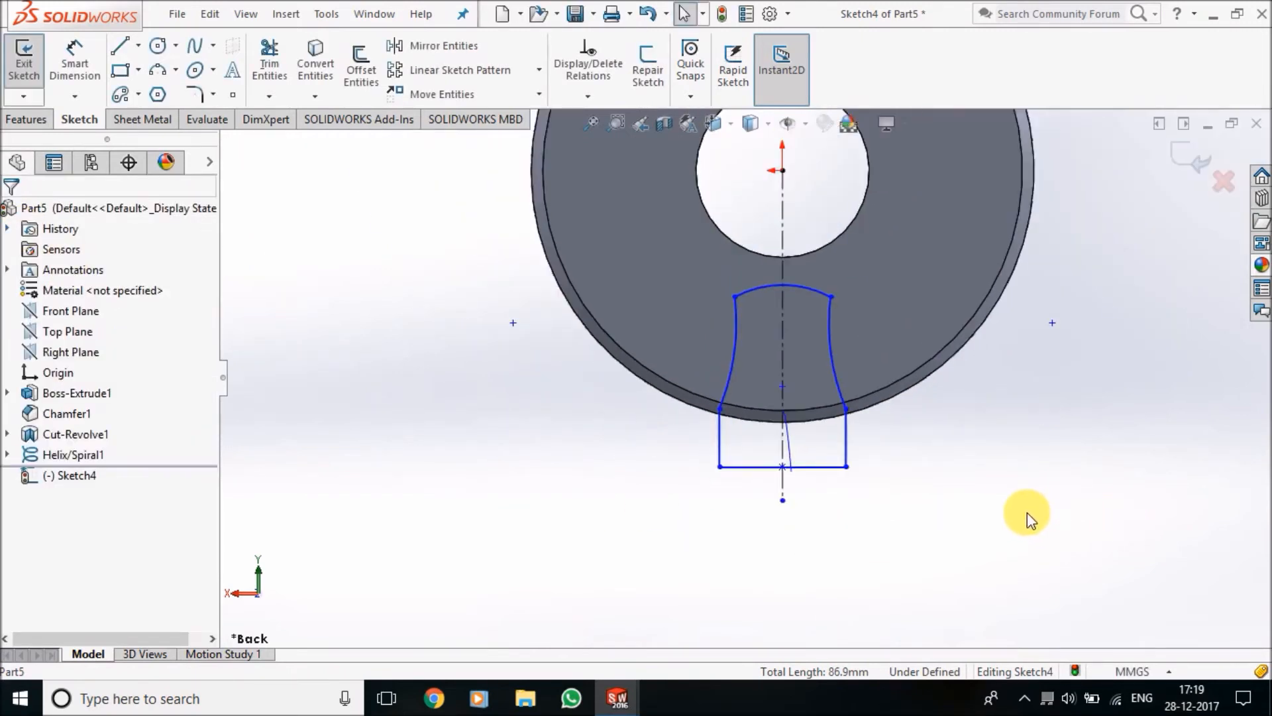
{"action": "scroll", "coordinate": [802, 346], "scroll_direction": "down", "scroll_amount": 2}
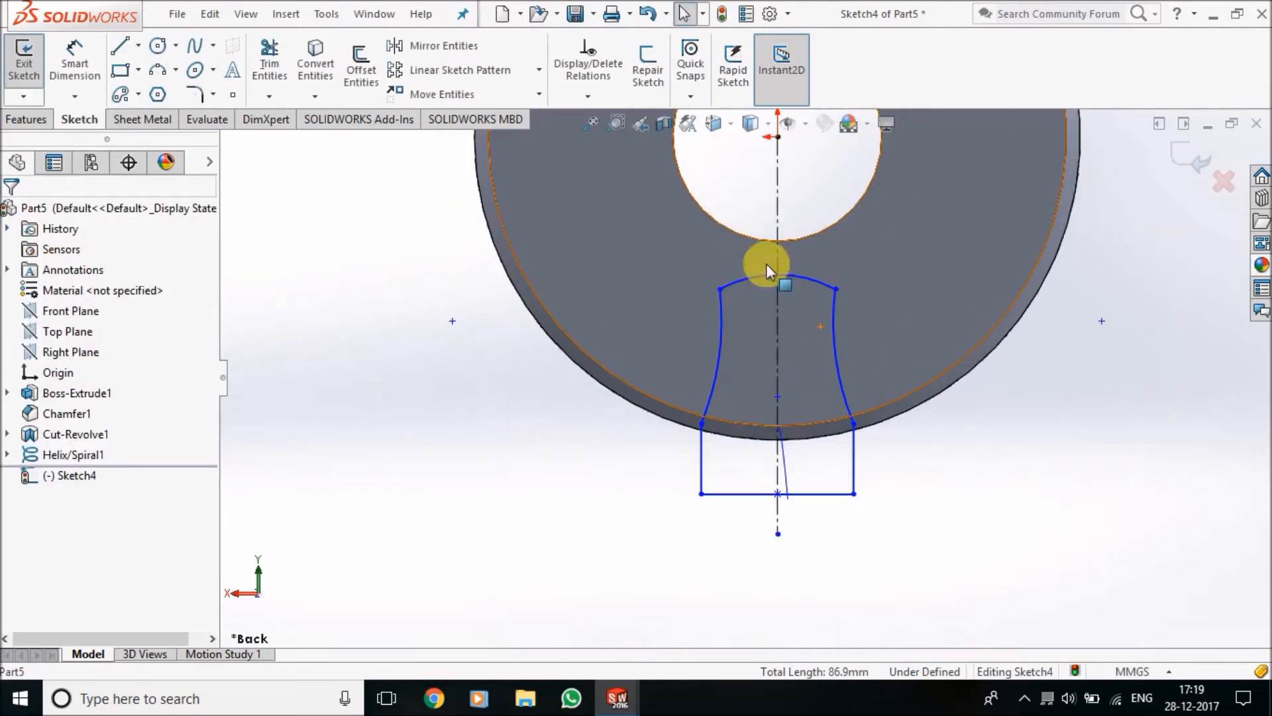
{"action": "left_click", "coordinate": [91, 61]}
{"action": "left_click", "coordinate": [804, 277]}
{"action": "left_click", "coordinate": [817, 202]}
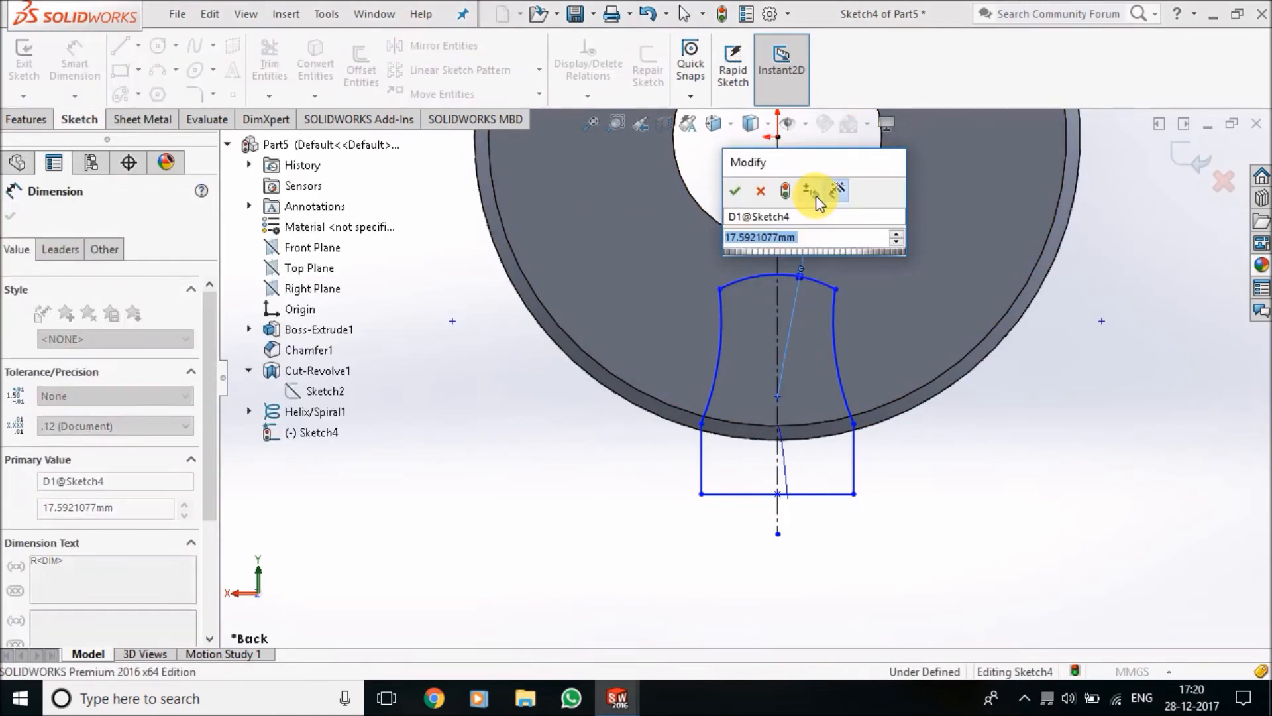
{"action": "key", "text": "Return"}
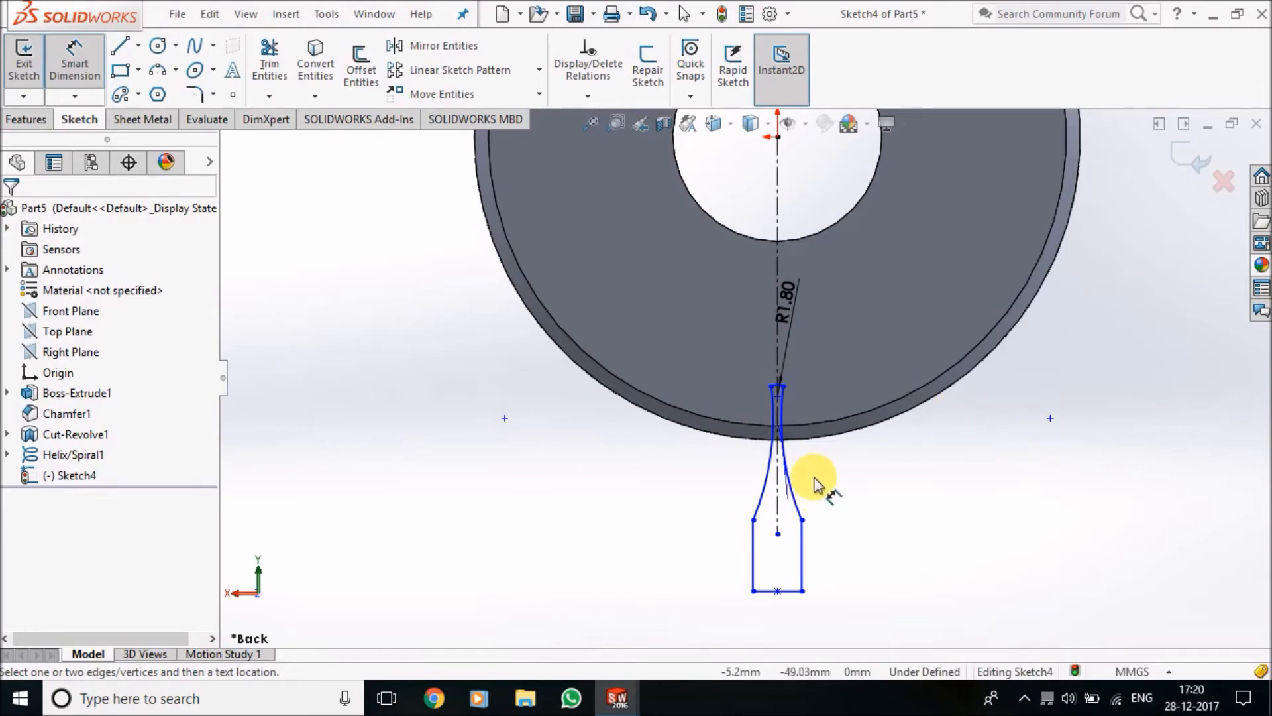
Dimension the tooth profile's right side arc with a radius of 18 mm
{"action": "scroll", "coordinate": [817, 482], "scroll_direction": "down", "scroll_amount": 1}
{"action": "scroll", "coordinate": [815, 451], "scroll_direction": "down", "scroll_amount": 3}
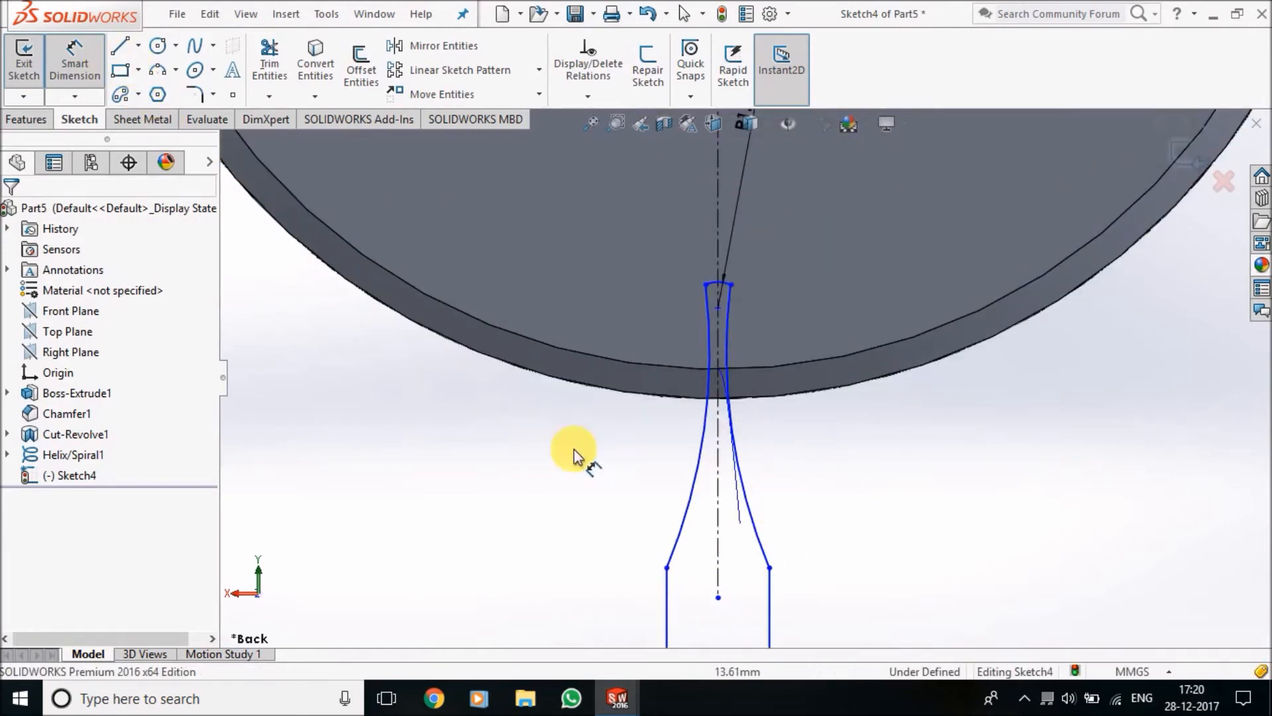
{"action": "left_click", "coordinate": [750, 506]}
{"action": "left_click", "coordinate": [786, 455]}
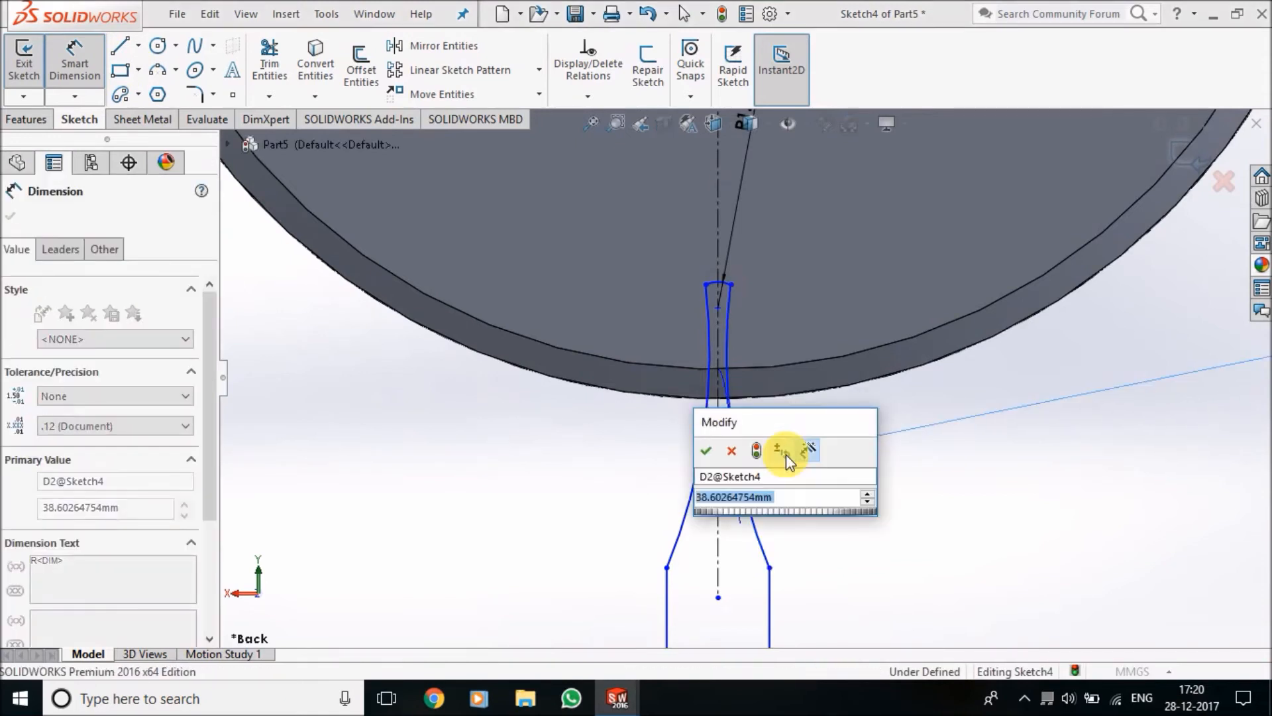
{"action": "type", "text": "18"}
{"action": "key", "text": "Return"}
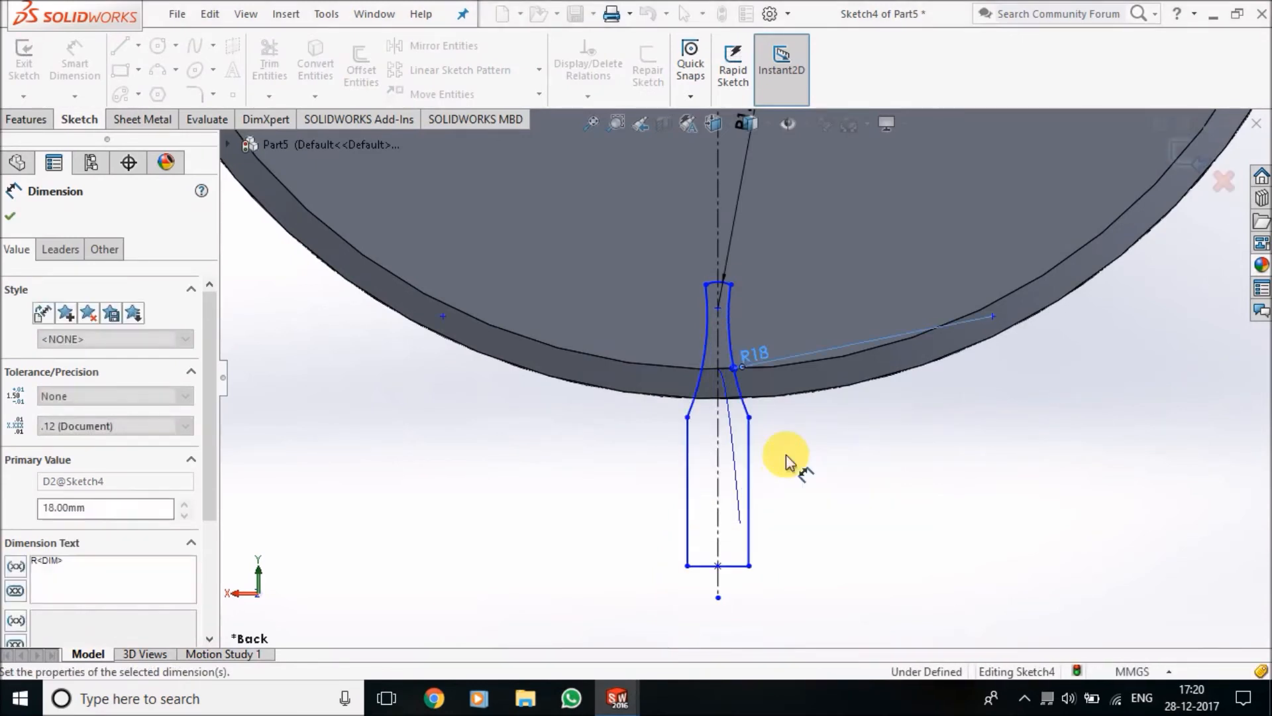
Dimension the vertical distance from the origin to the center of the tooth profile's top arc as 39.13 mm
{"action": "left_click", "coordinate": [717, 307]}
{"action": "scroll", "coordinate": [719, 298], "scroll_direction": "up", "scroll_amount": 5}
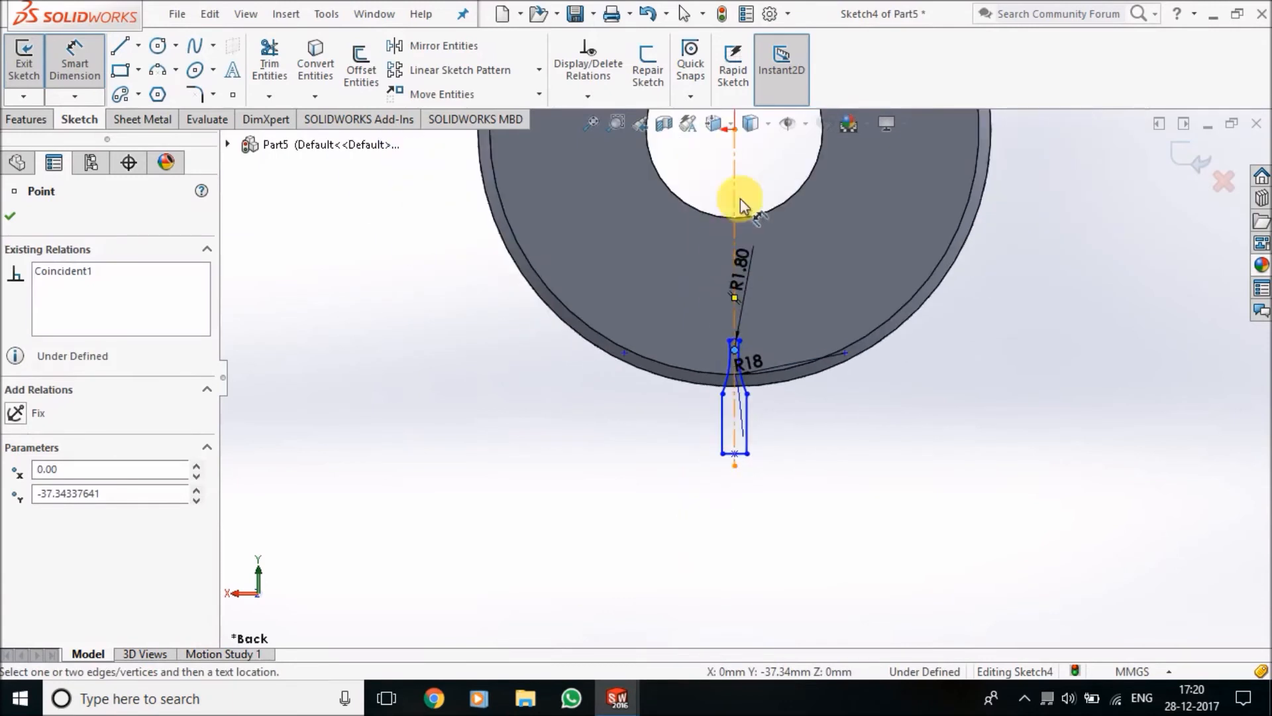
{"action": "scroll", "coordinate": [738, 133], "scroll_direction": "up", "scroll_amount": 4}
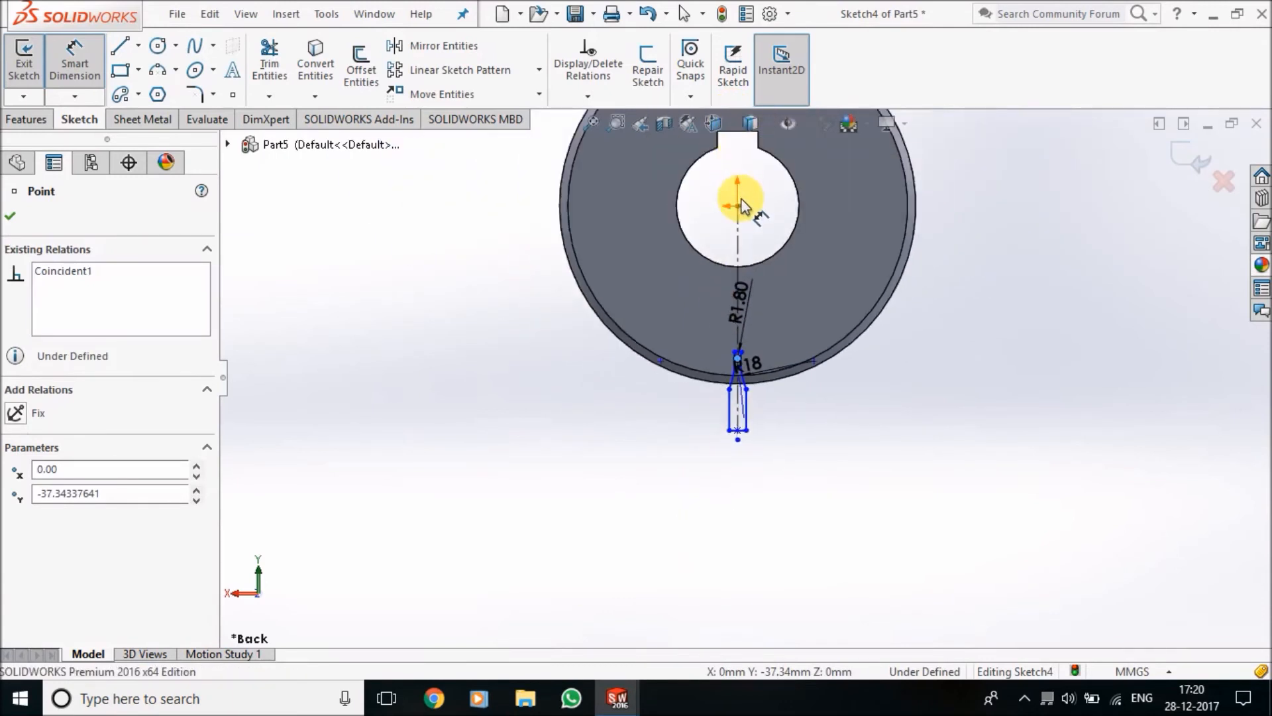
{"action": "left_click", "coordinate": [739, 206]}
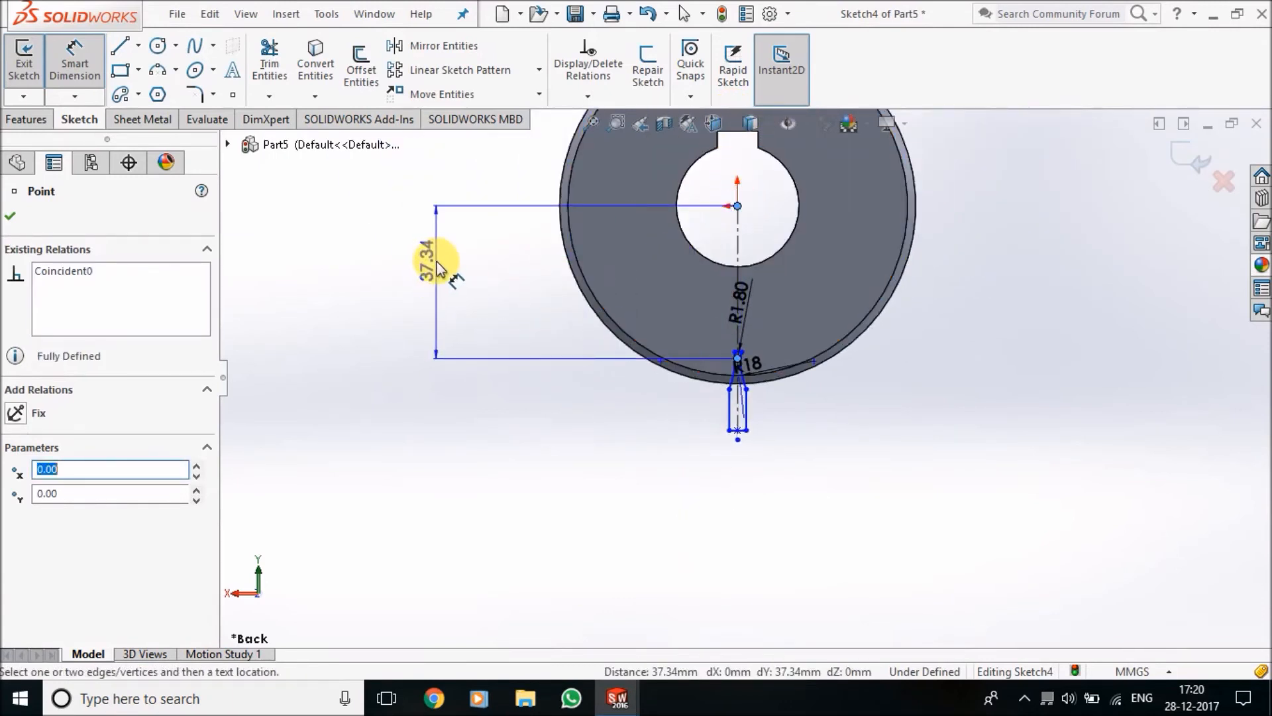
{"action": "left_click", "coordinate": [434, 262]}
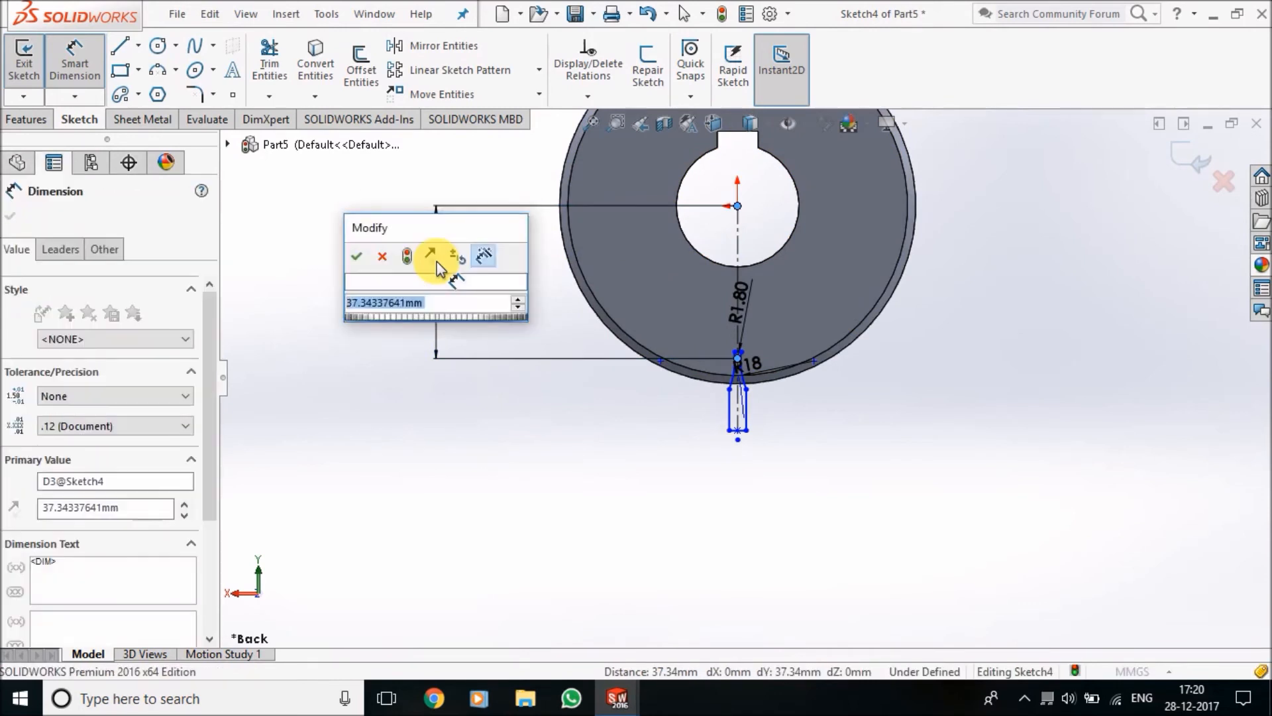
{"action": "type", "text": "39.13"}
{"action": "key", "text": "Return"}
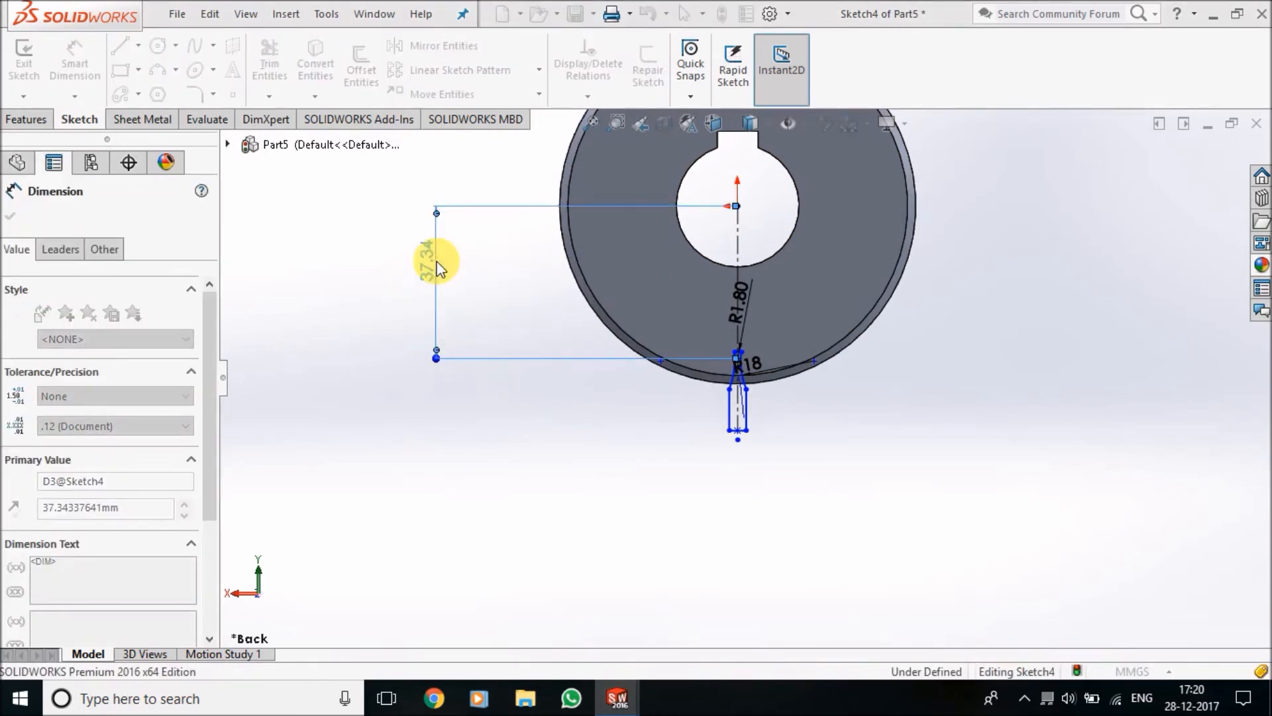
Dimension the vertical distance between the top arc's right endpoint and its center as 1.35 mm
{"action": "scroll", "coordinate": [760, 420], "scroll_direction": "down", "scroll_amount": 5}
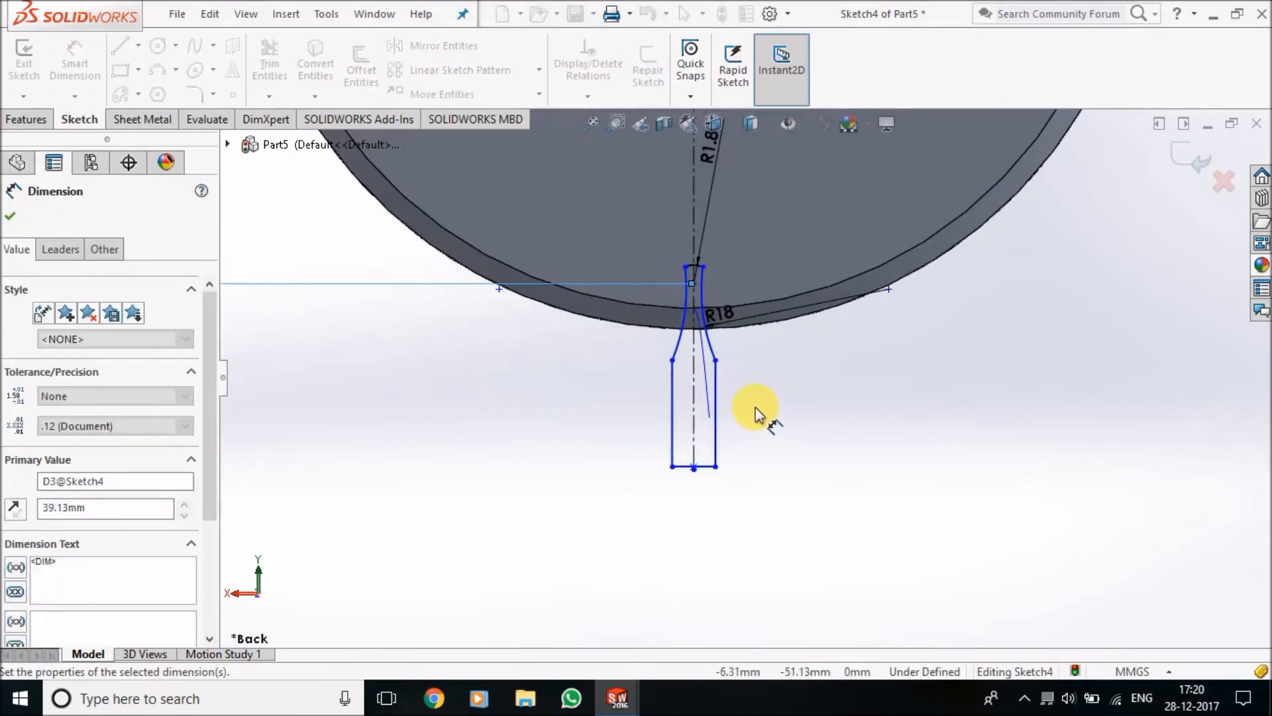
{"action": "scroll", "coordinate": [721, 263], "scroll_direction": "down", "scroll_amount": 4}
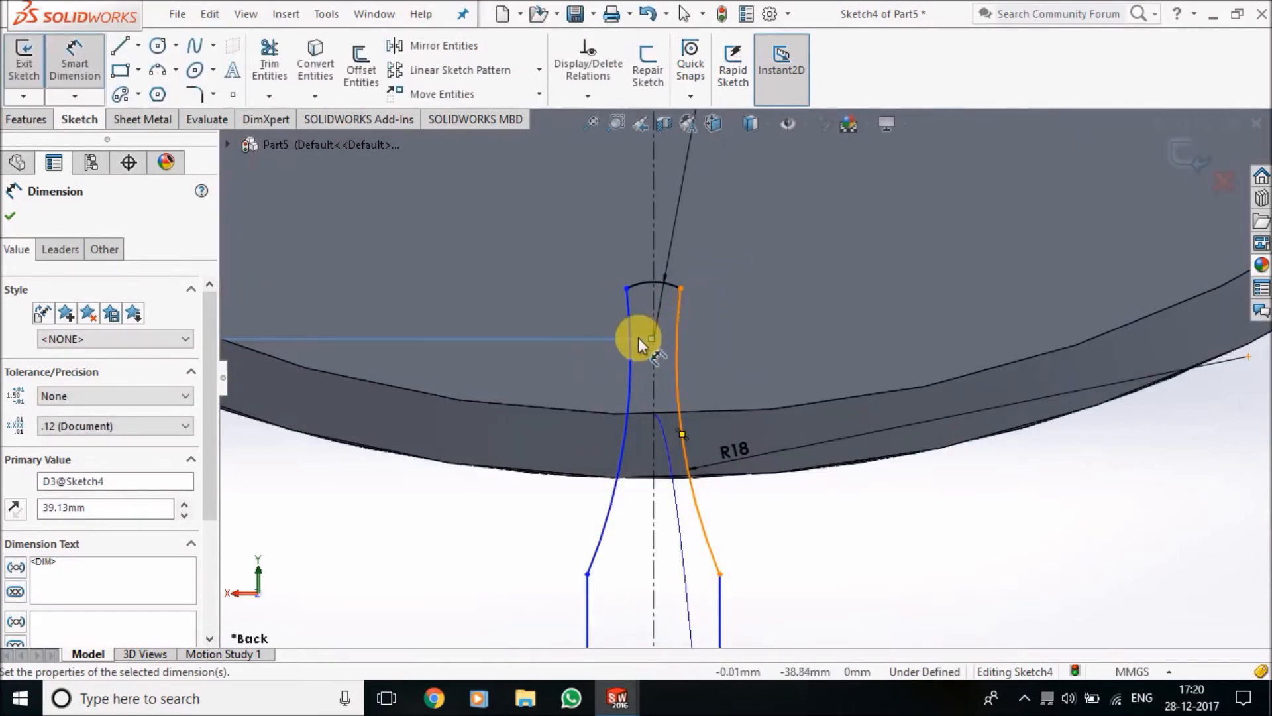
{"action": "left_click", "coordinate": [680, 289]}
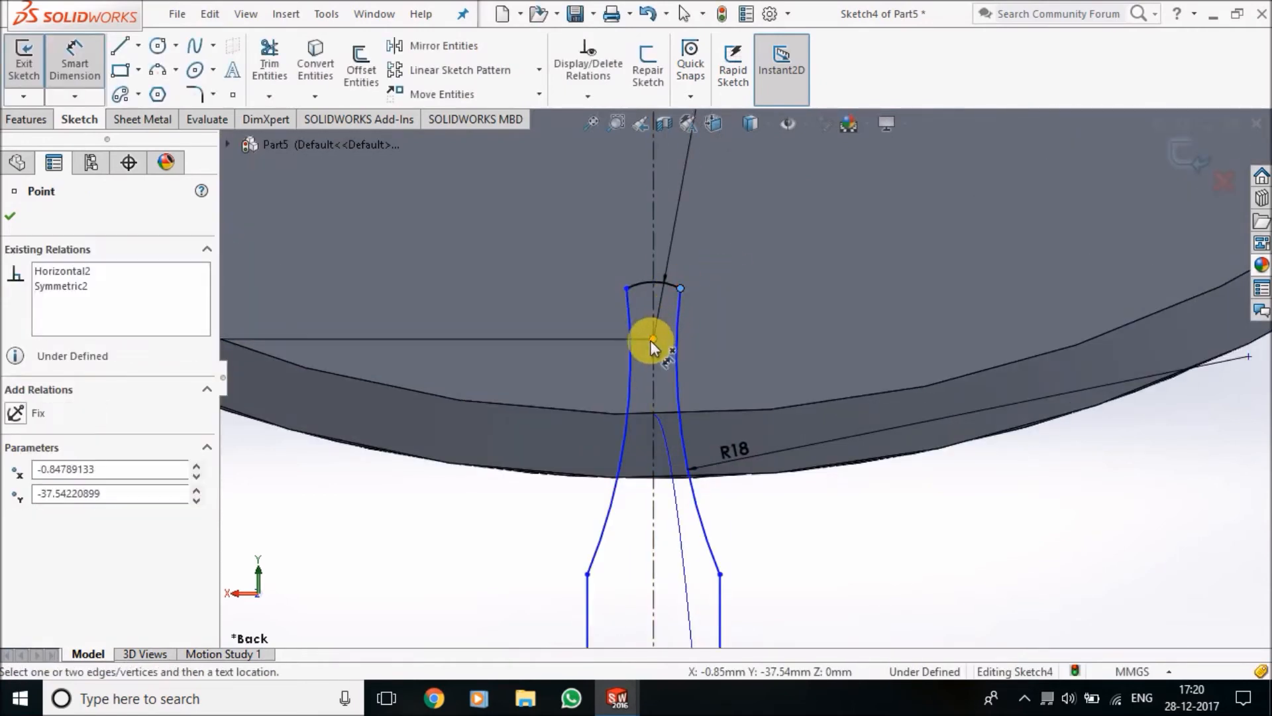
{"action": "left_click", "coordinate": [653, 339]}
{"action": "left_click", "coordinate": [784, 305]}
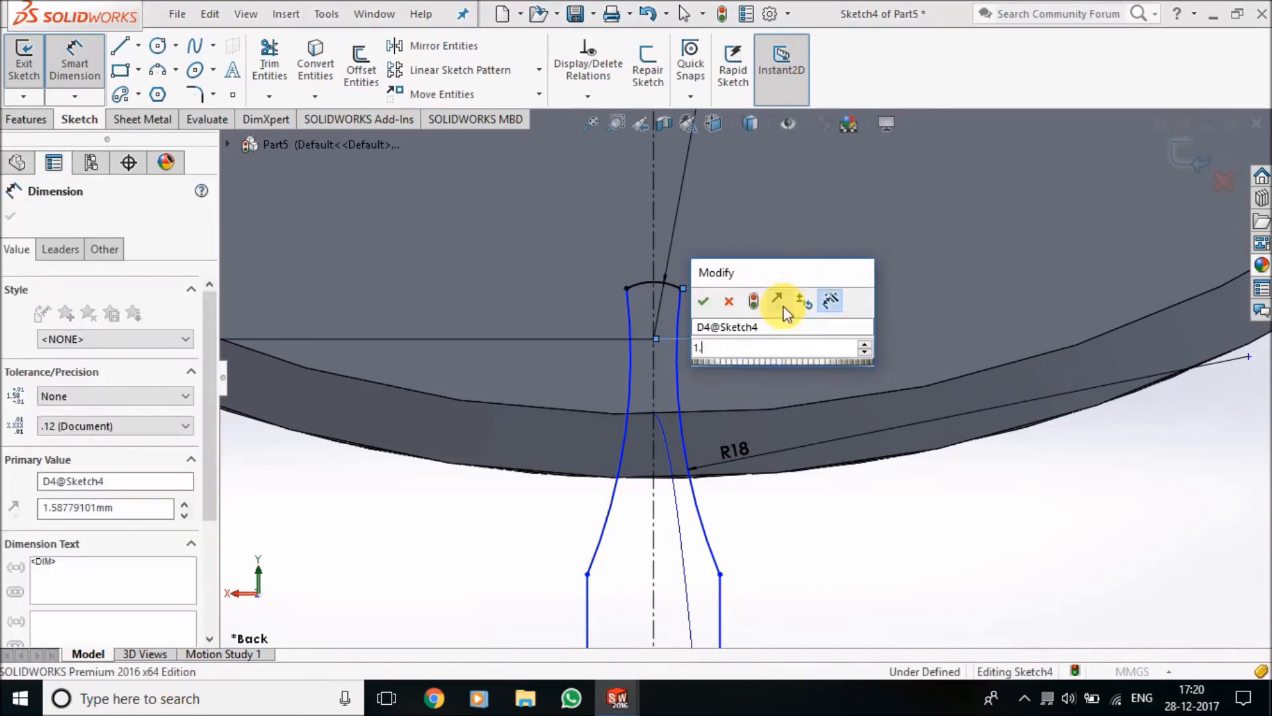
{"action": "key", "text": "Return"}
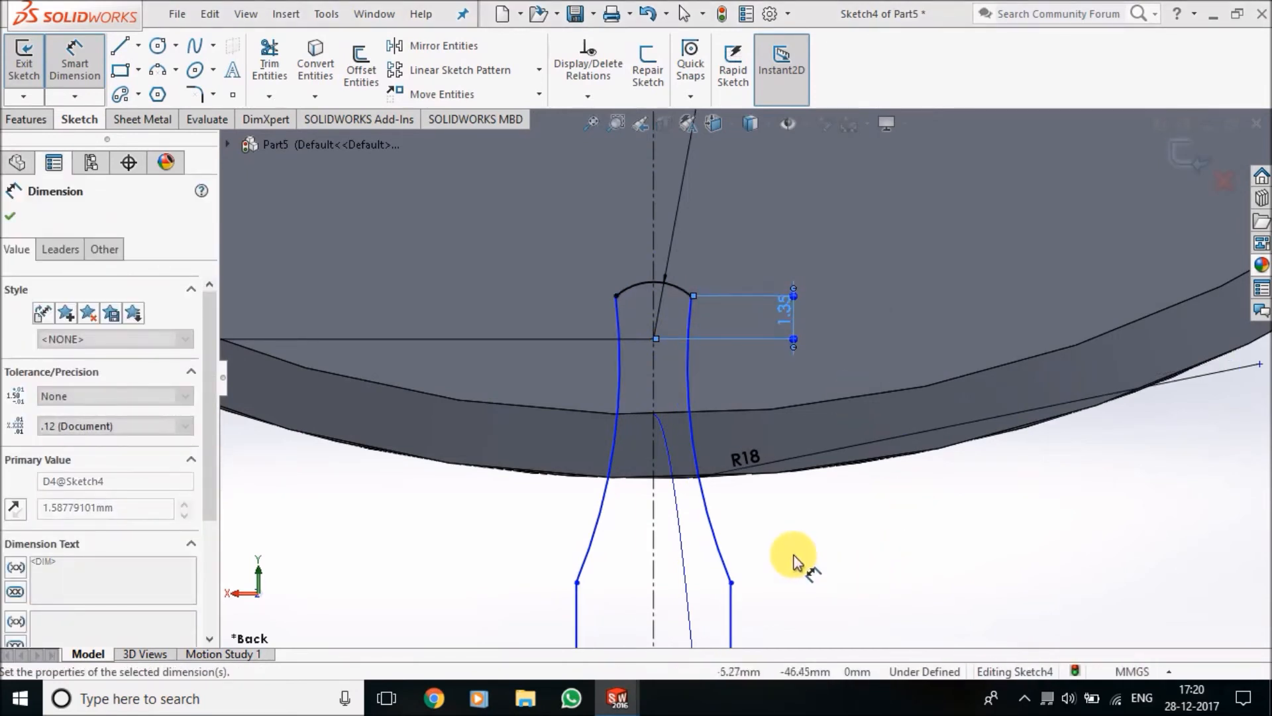
Dimension the vertical distance between the upper and lower endpoints of the right side arc as 4.65 mm
{"action": "left_click", "coordinate": [731, 583]}
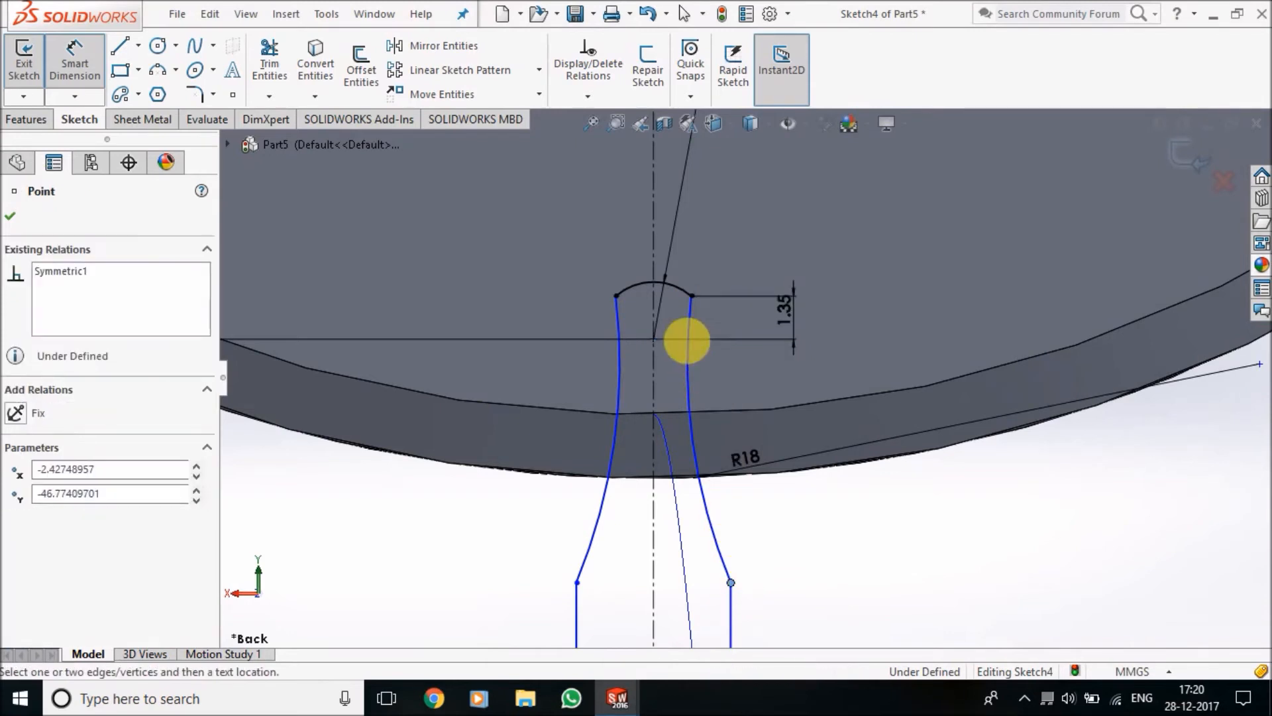
{"action": "left_click", "coordinate": [691, 297]}
{"action": "left_click", "coordinate": [966, 478]}
{"action": "type", "text": "4."}
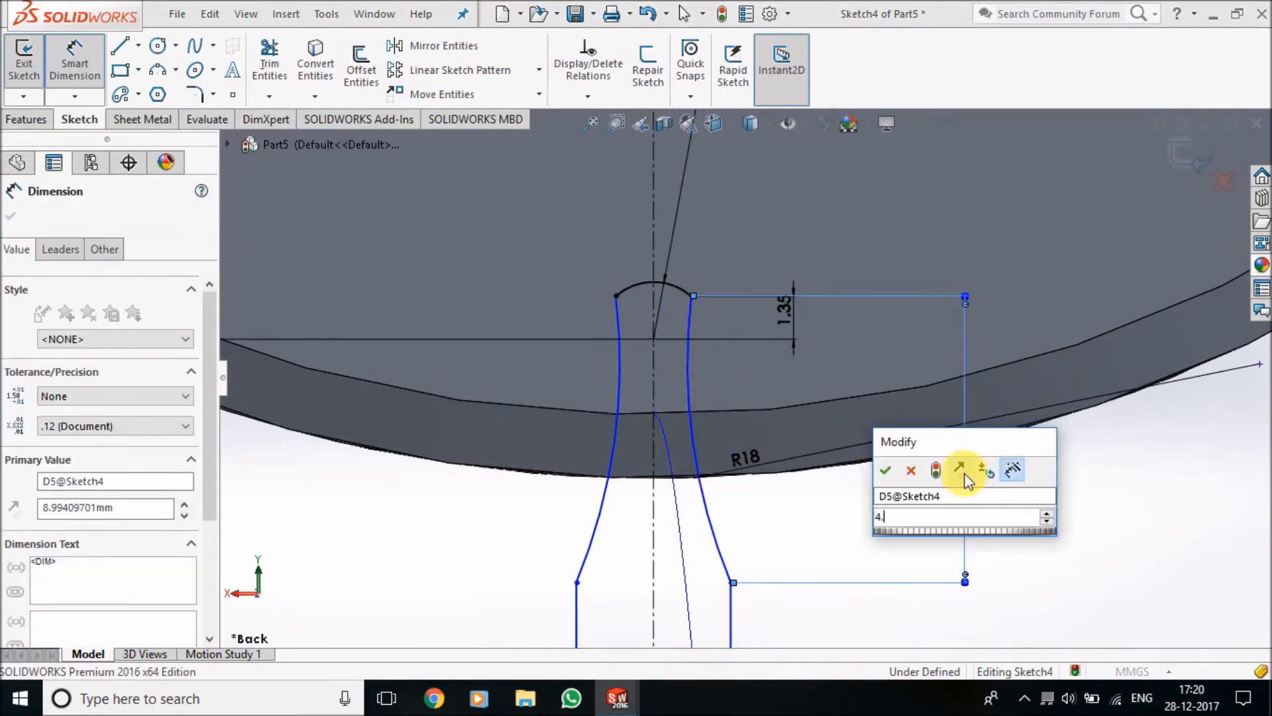
{"action": "type", "text": "65"}
{"action": "key", "text": "Return"}
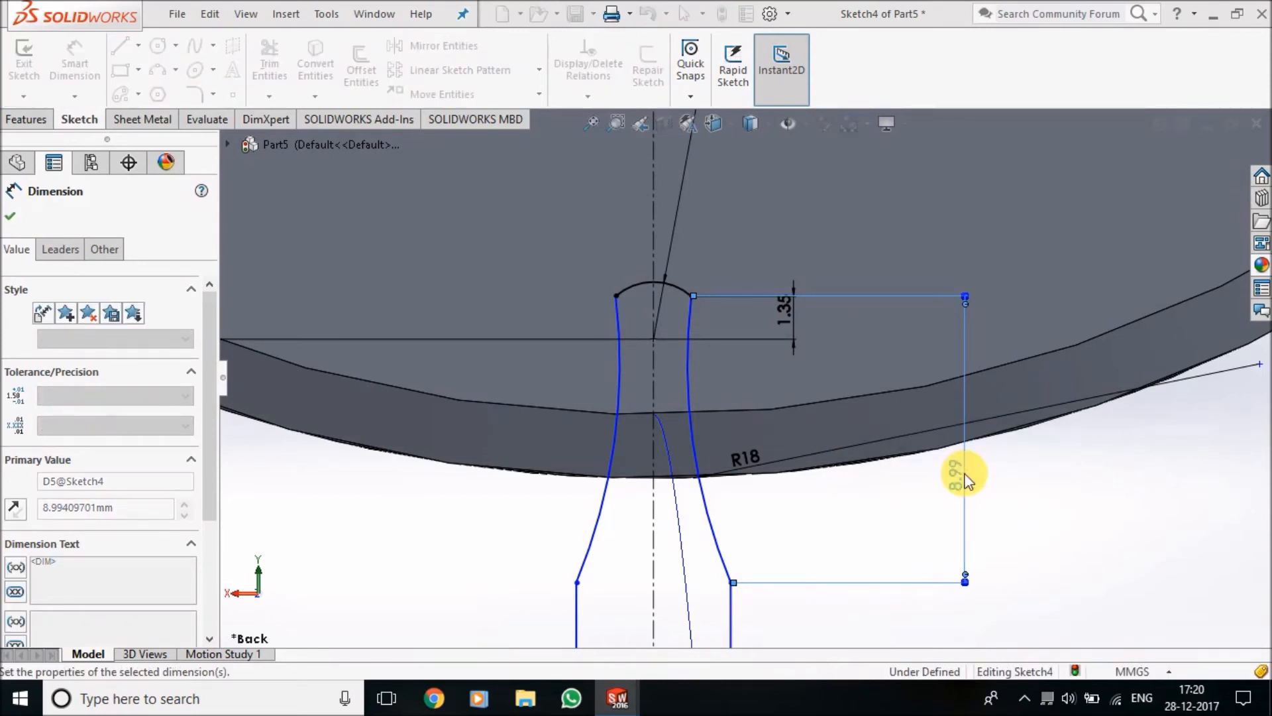
Dimension the length of the tooth profile's bottom horizontal line as 6.90 mm
{"action": "scroll", "coordinate": [790, 591], "scroll_direction": "up", "scroll_amount": 3}
{"action": "scroll", "coordinate": [735, 595], "scroll_direction": "down", "scroll_amount": 2}
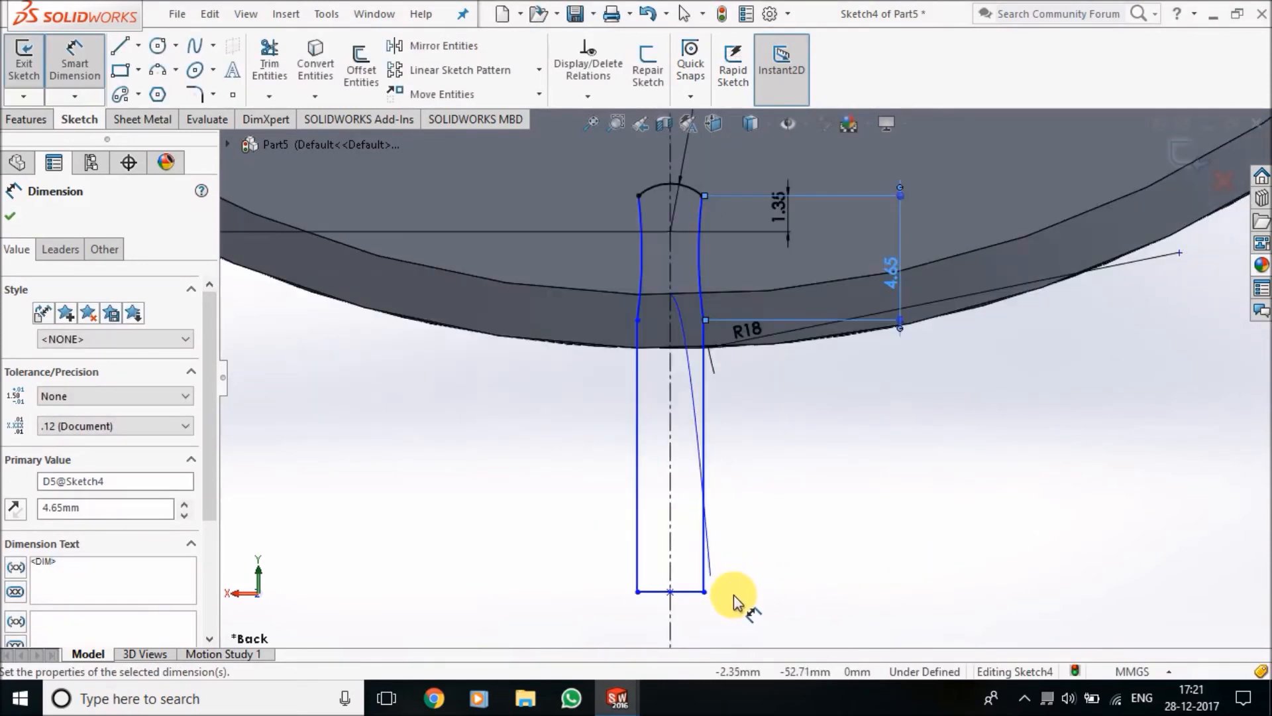
{"action": "left_click", "coordinate": [692, 593]}
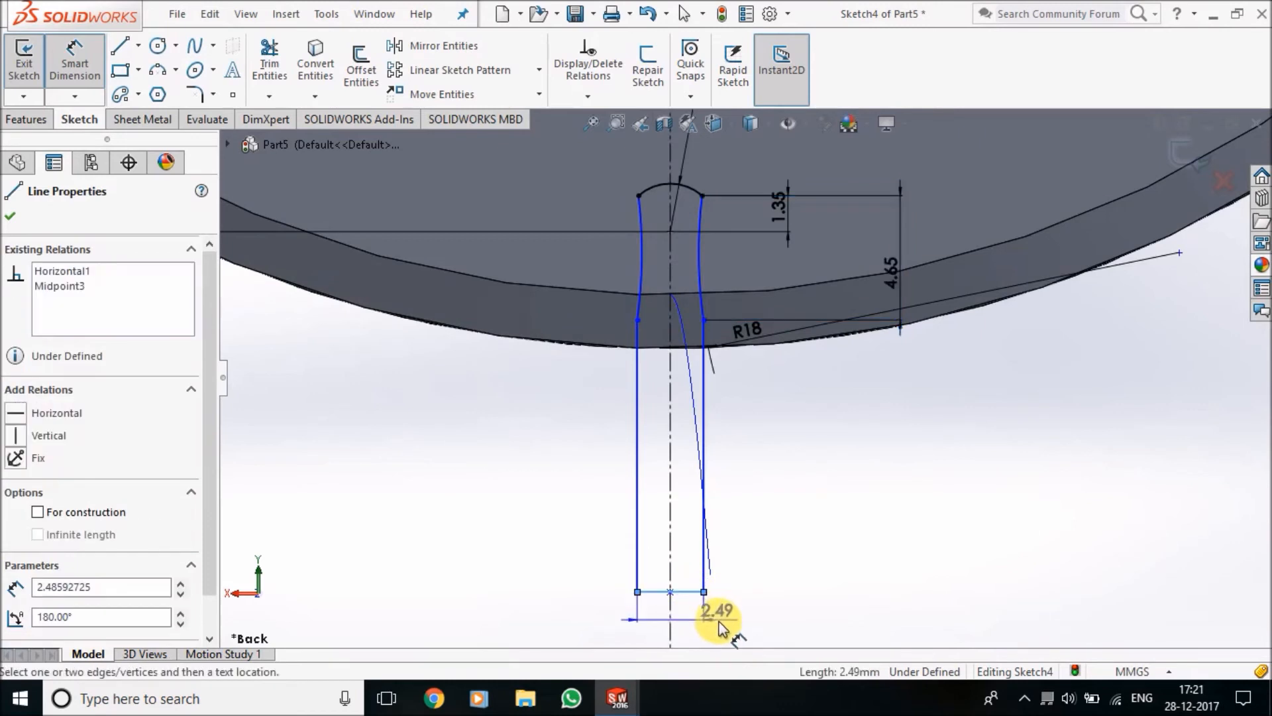
{"action": "left_click", "coordinate": [746, 630]}
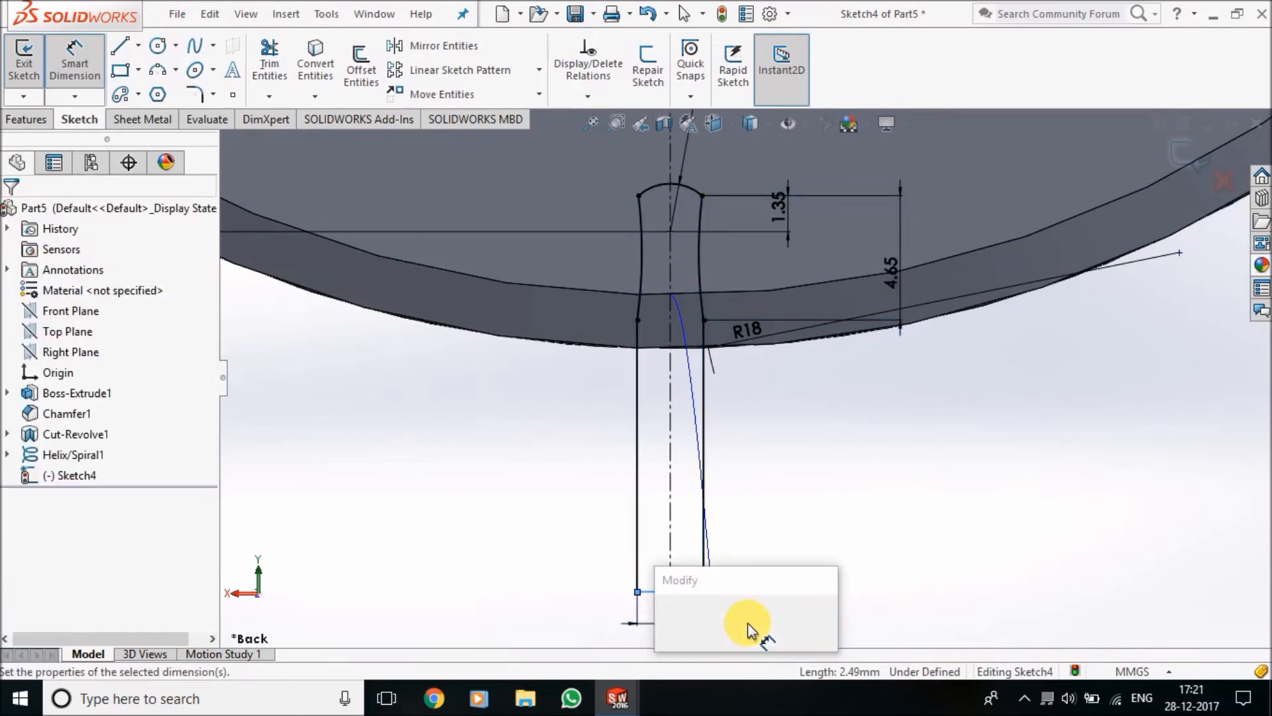
{"action": "type", "text": "6.9"}
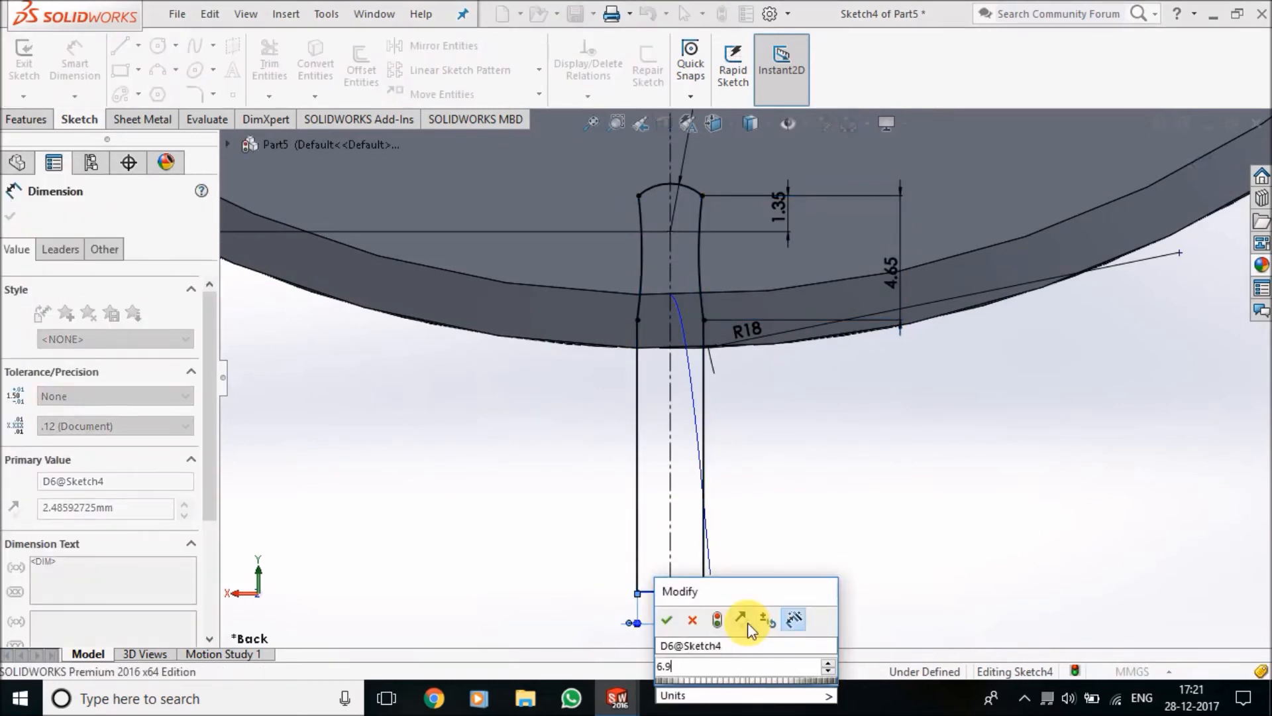
{"action": "key", "text": "Return"}
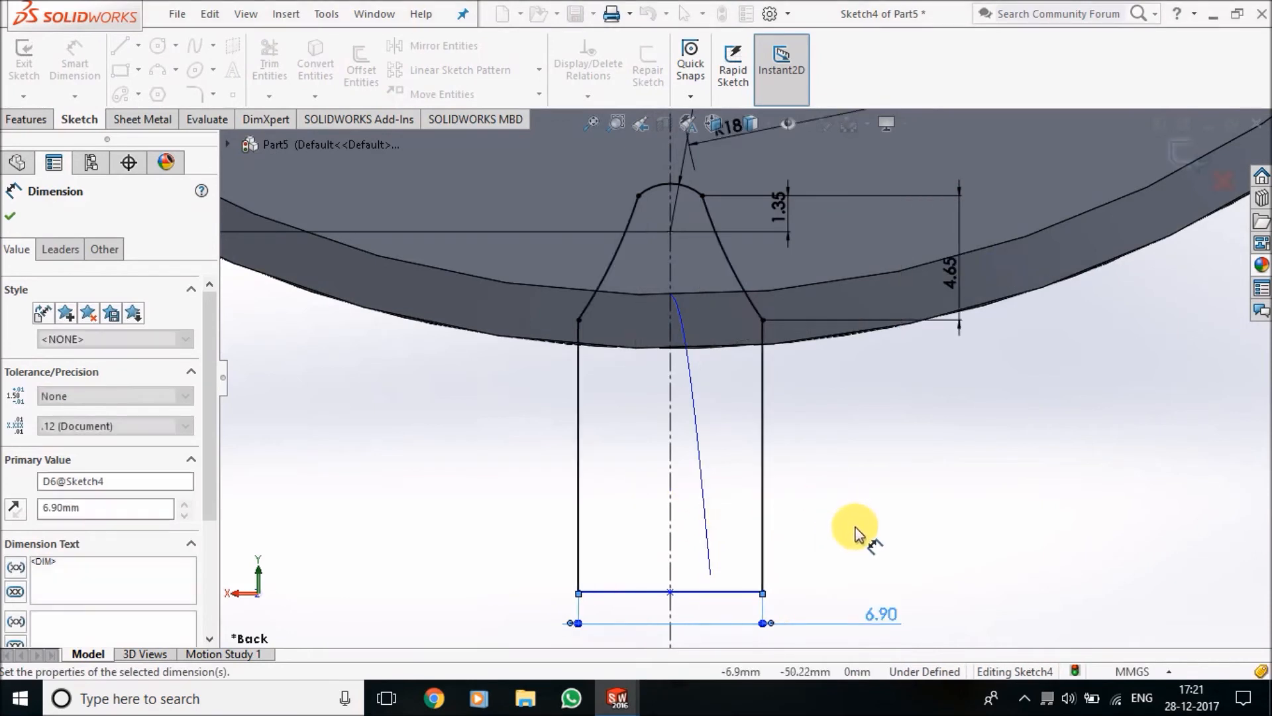
{"action": "left_click", "coordinate": [857, 536]}
Dimension the height of the profile's right vertical line between its two endpoints as 2 mm
{"action": "left_click", "coordinate": [762, 321]}
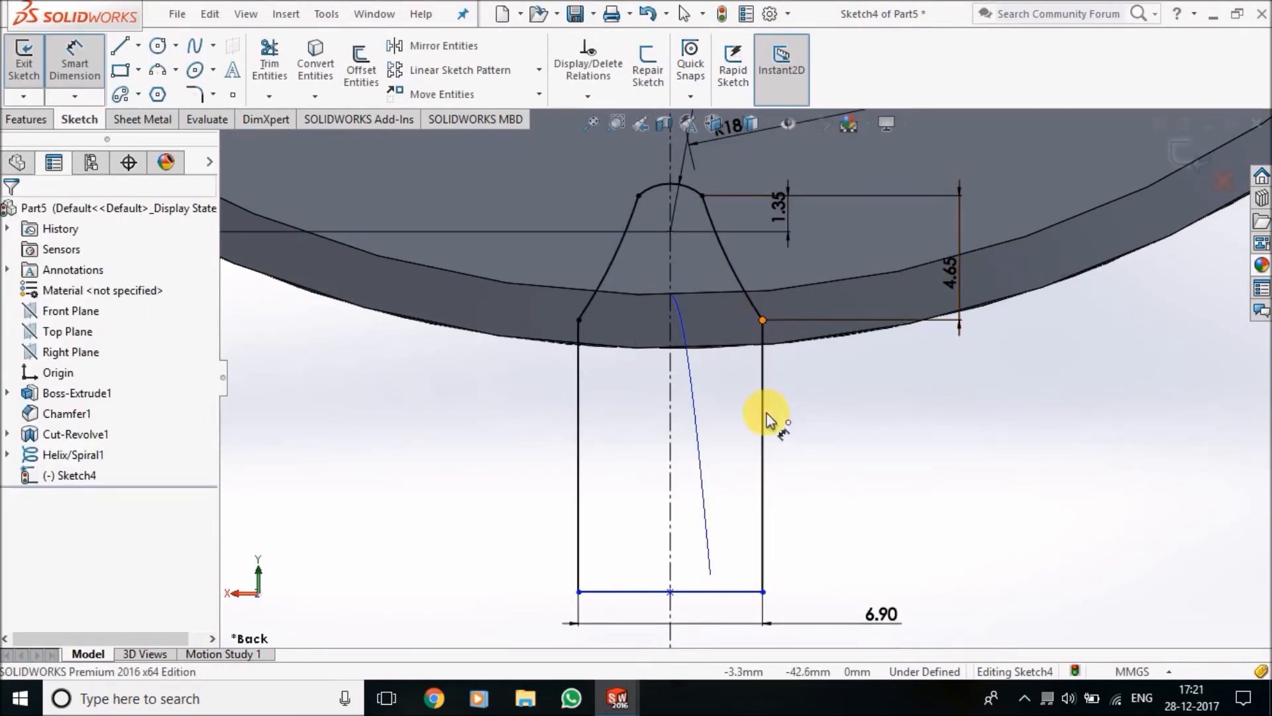
{"action": "left_click", "coordinate": [763, 591]}
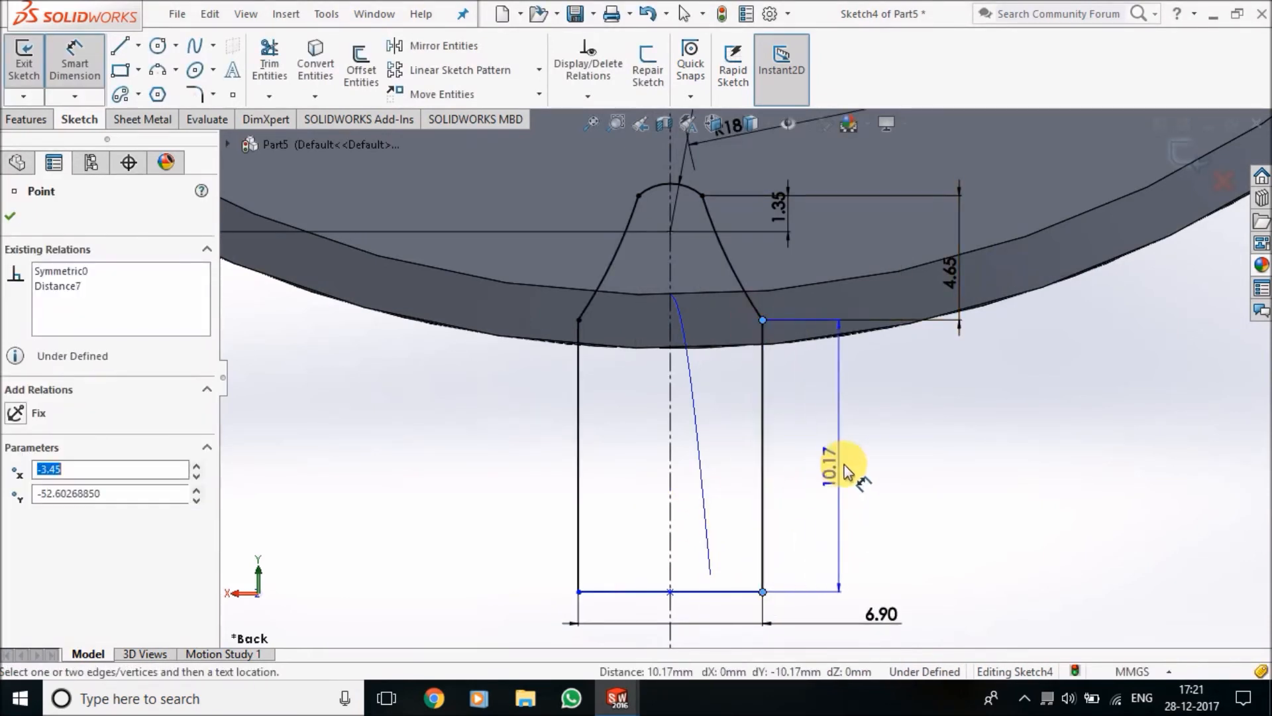
{"action": "left_click", "coordinate": [846, 465]}
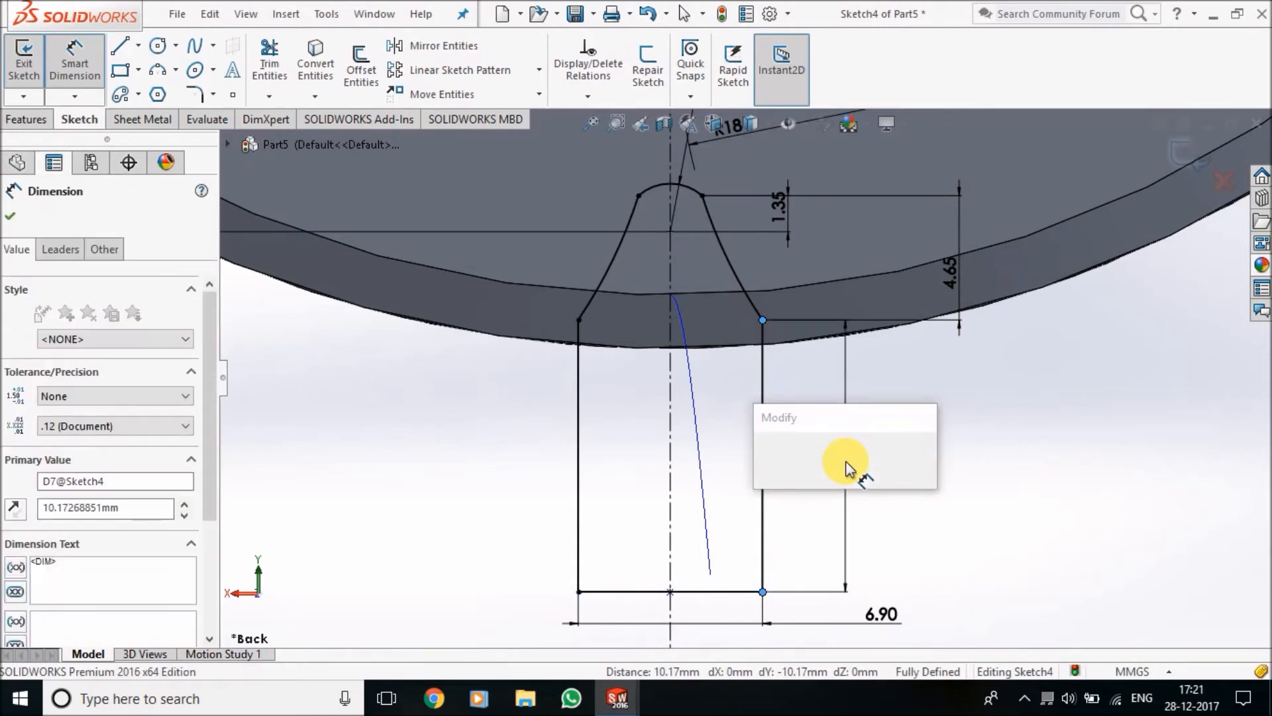
{"action": "key", "text": "Return"}
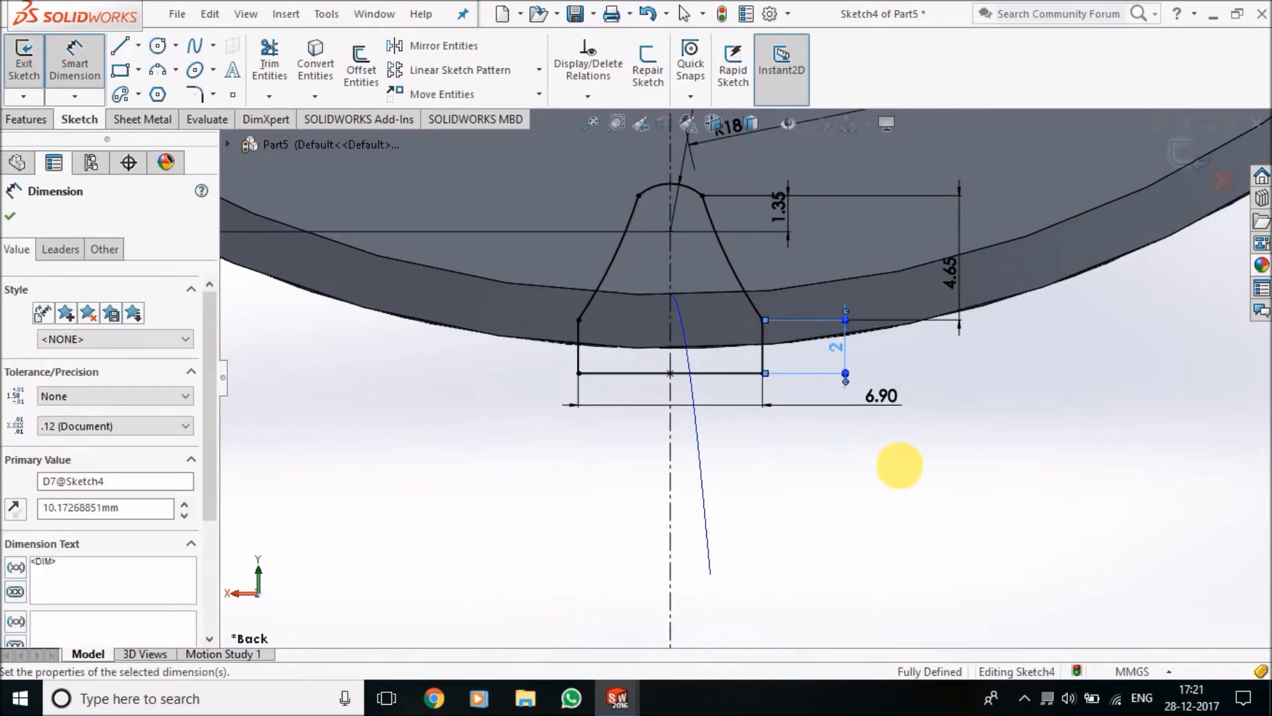
{"action": "left_click", "coordinate": [900, 465]}
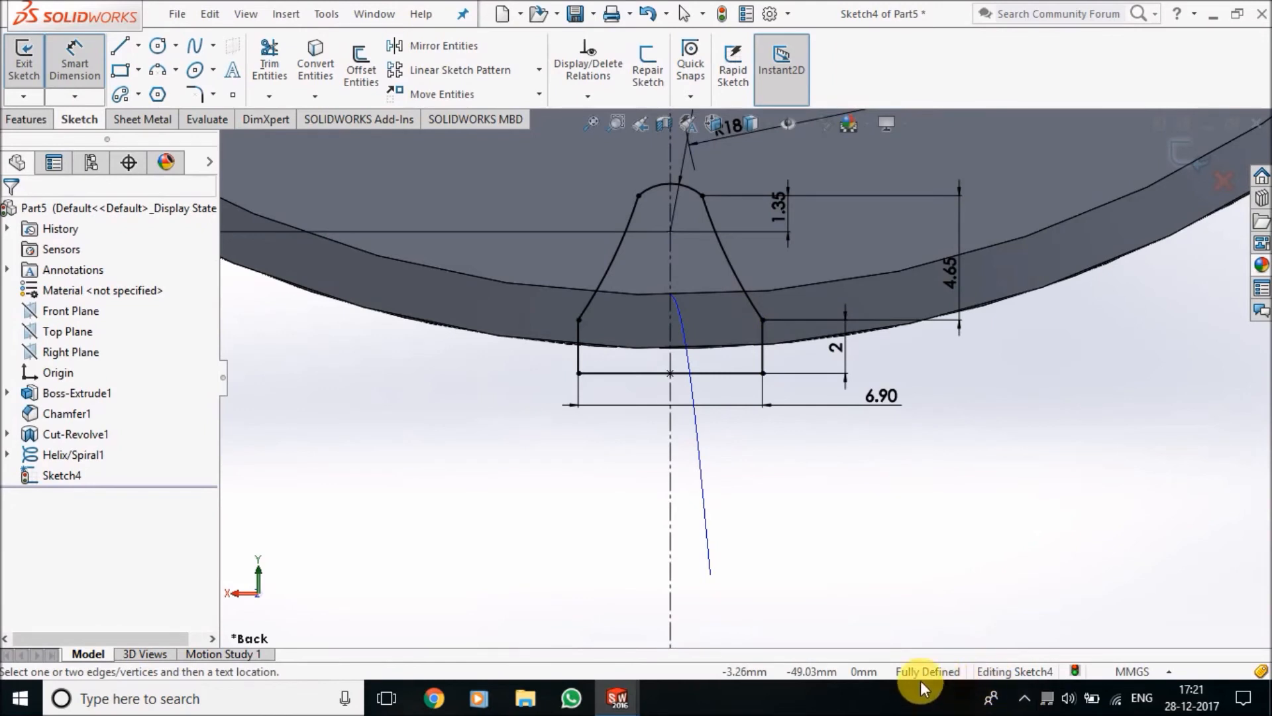
Exit the sketch and make a Swept Cut of the tooth profile along the helix
{"action": "scroll", "coordinate": [866, 526], "scroll_direction": "up", "scroll_amount": 3}
{"action": "left_click", "coordinate": [33, 93]}
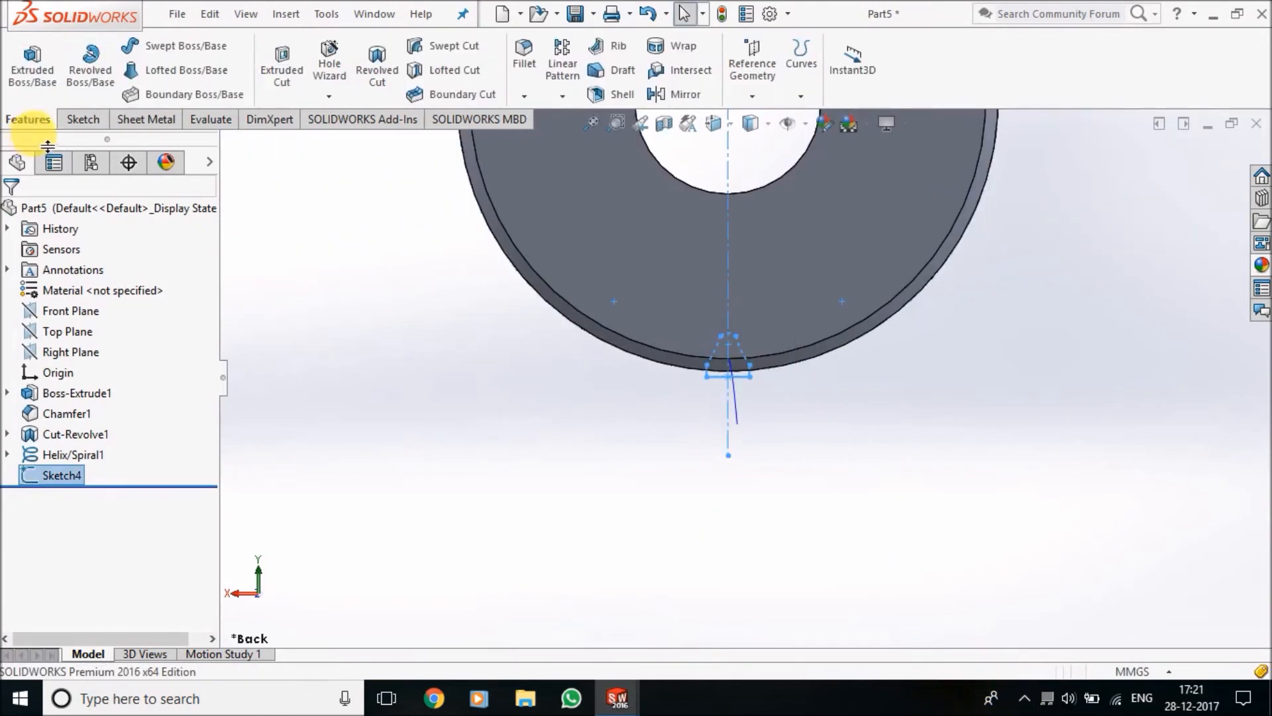
{"action": "left_click", "coordinate": [454, 48]}
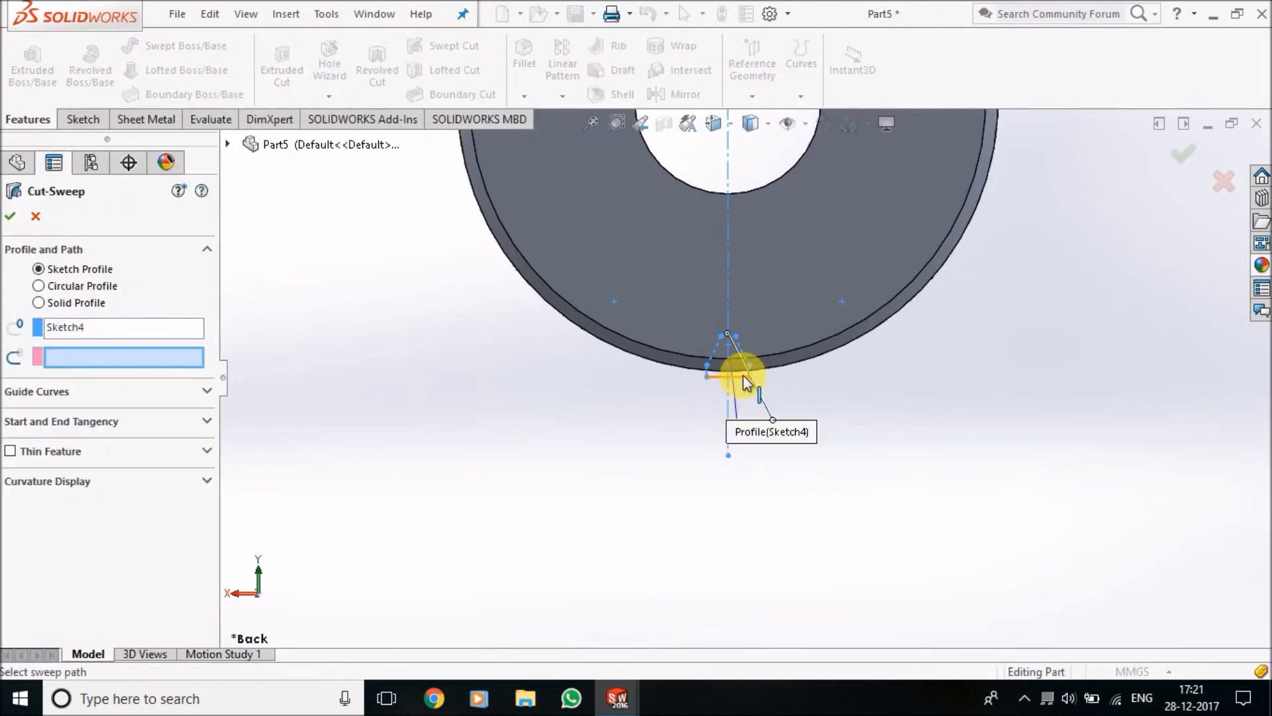
{"action": "scroll", "coordinate": [727, 365], "scroll_direction": "down", "scroll_amount": 5}
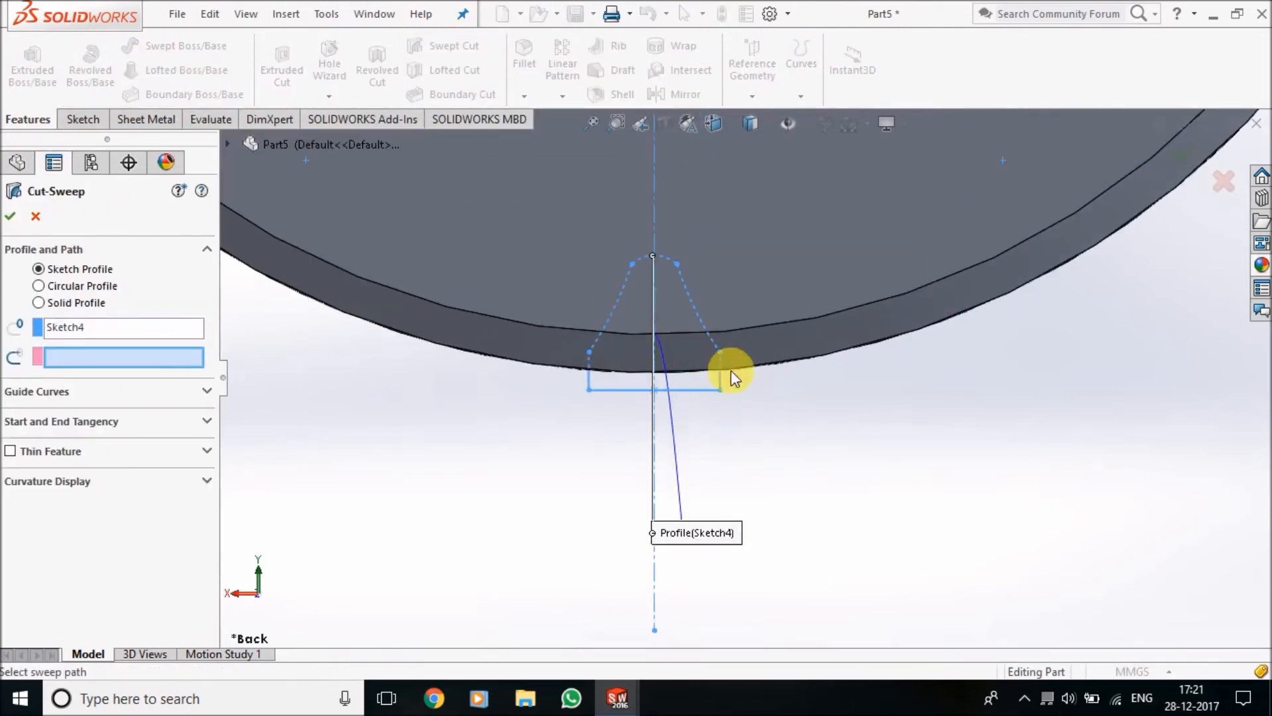
{"action": "left_click", "coordinate": [678, 465]}
{"action": "left_click", "coordinate": [13, 221]}
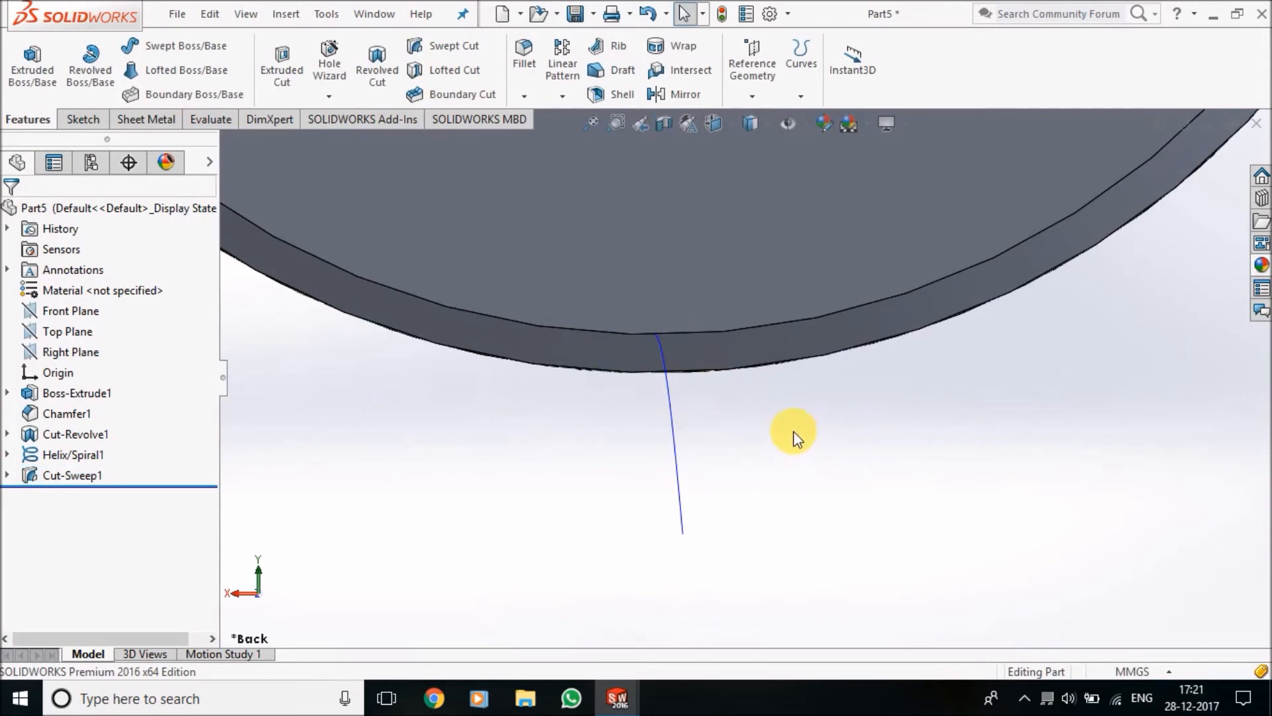
Hide the helix curve running through the new tooth cut and inspect the cut on the wheel's rim
{"action": "scroll", "coordinate": [794, 431], "scroll_direction": "up", "scroll_amount": 5}
{"action": "middle_click_drag", "start_coordinate": [803, 426], "coordinate": [710, 179]}
{"action": "scroll", "coordinate": [779, 276], "scroll_direction": "down", "scroll_amount": 8}
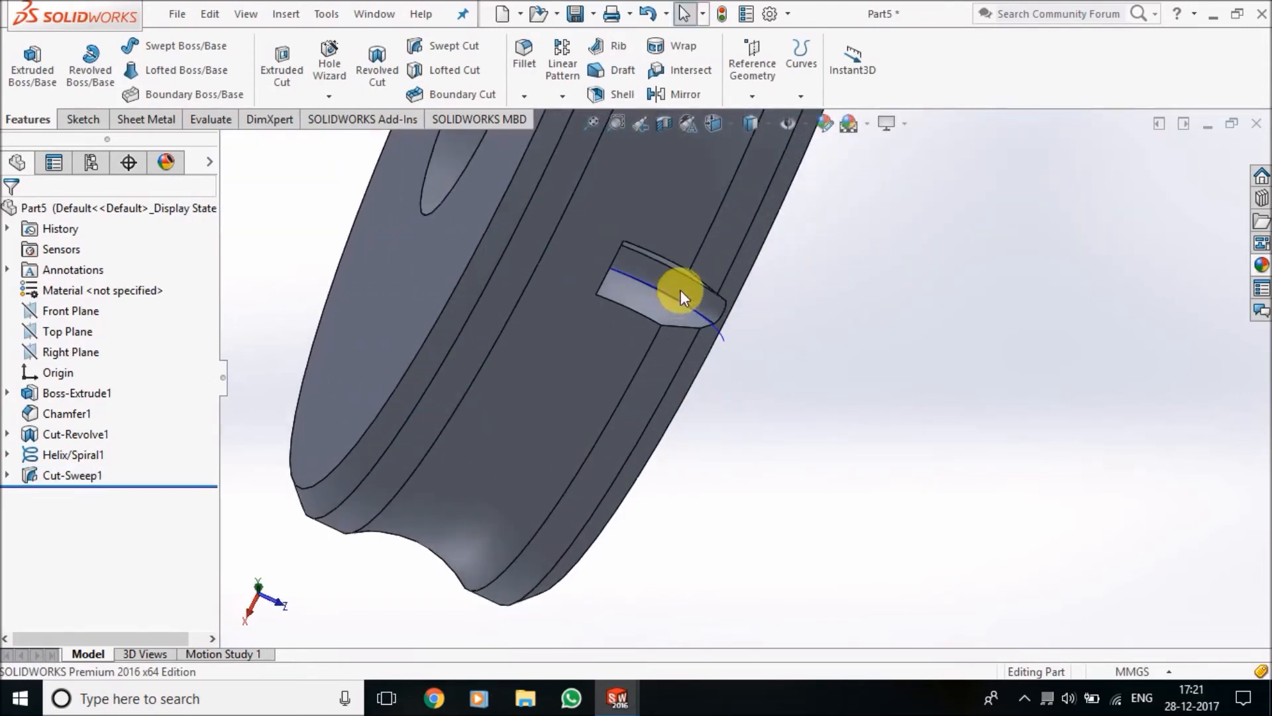
{"action": "right_click", "coordinate": [721, 335]}
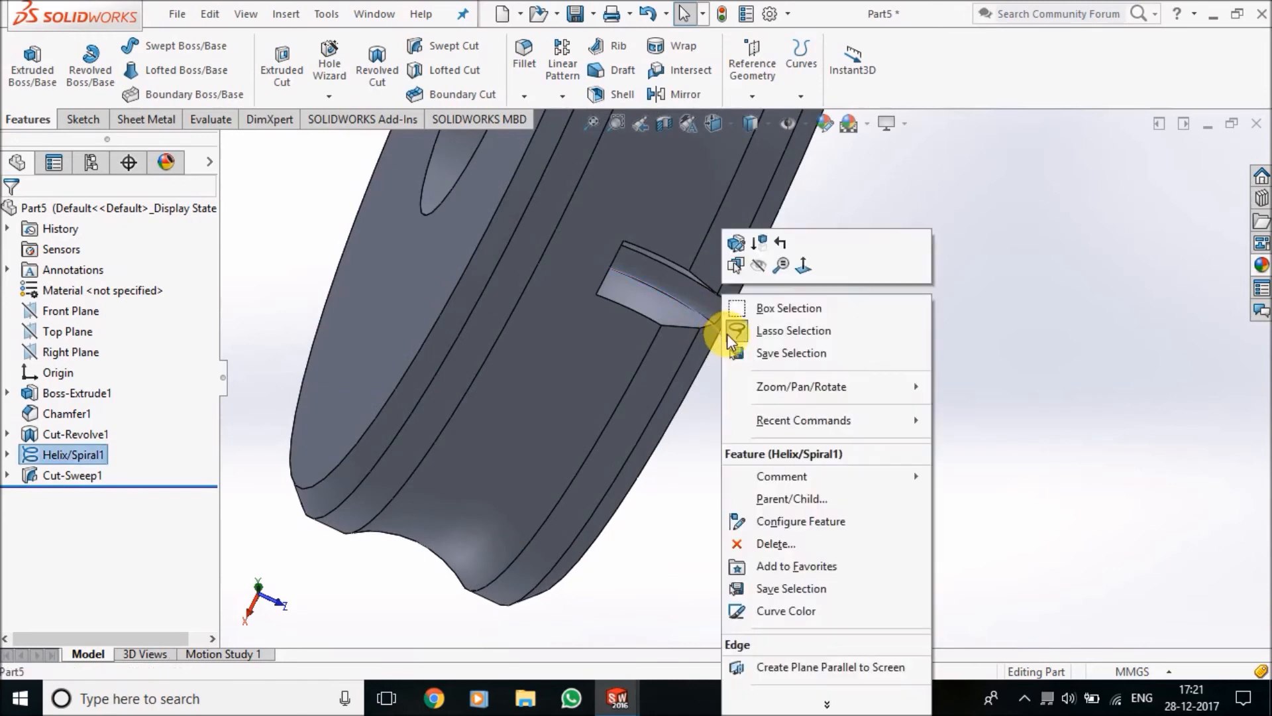
{"action": "left_click", "coordinate": [760, 271]}
{"action": "scroll", "coordinate": [719, 285], "scroll_direction": "down", "scroll_amount": 2}
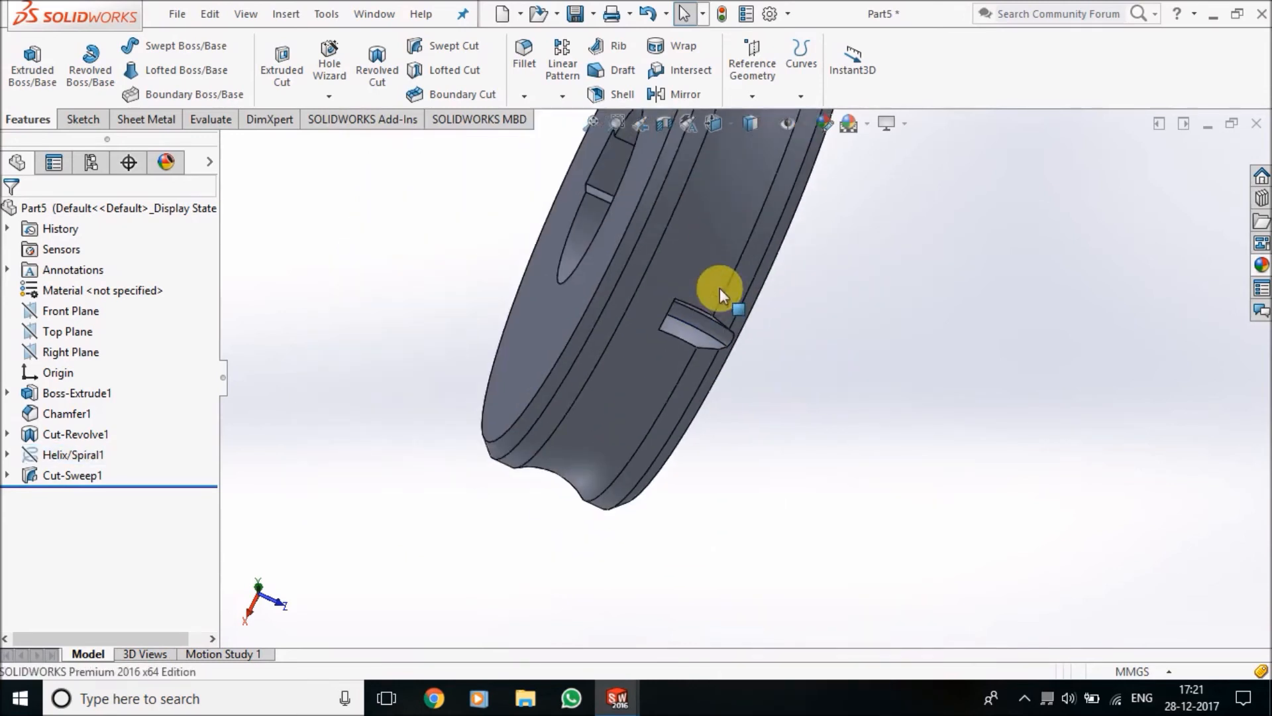
{"action": "scroll", "coordinate": [664, 320], "scroll_direction": "down", "scroll_amount": 3}
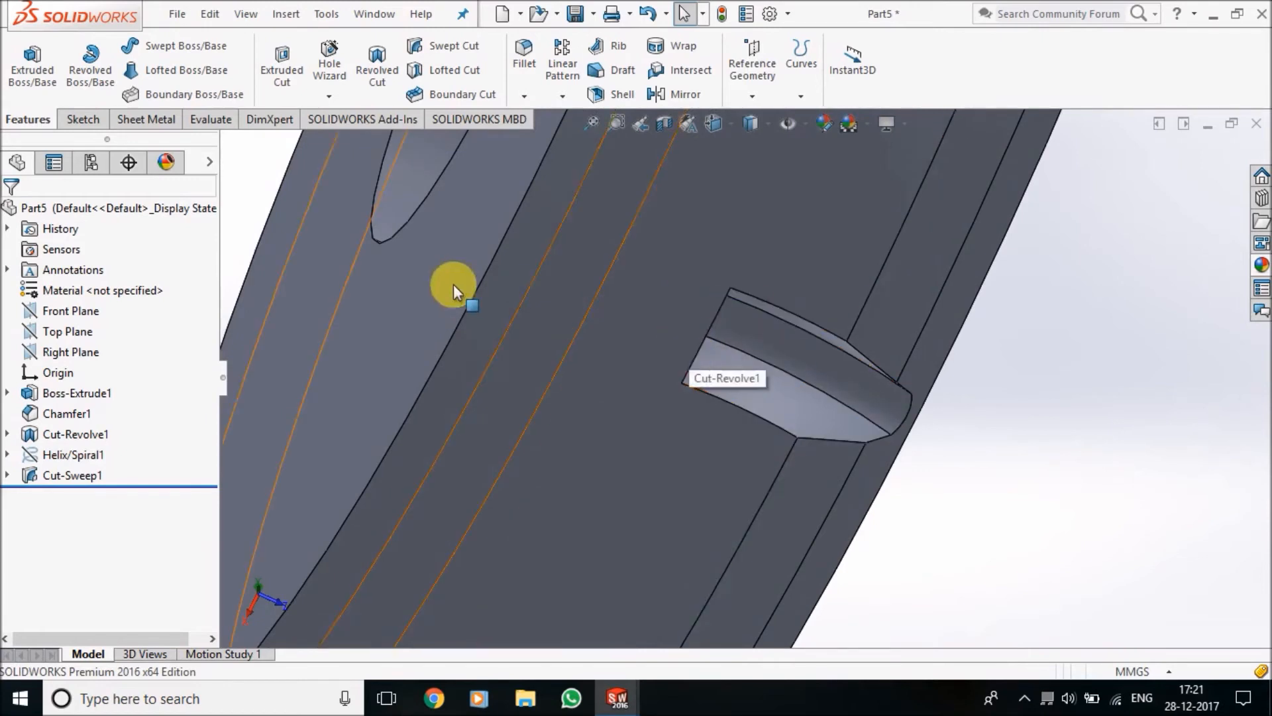
{"action": "scroll", "coordinate": [729, 344], "scroll_direction": "up", "scroll_amount": 5}
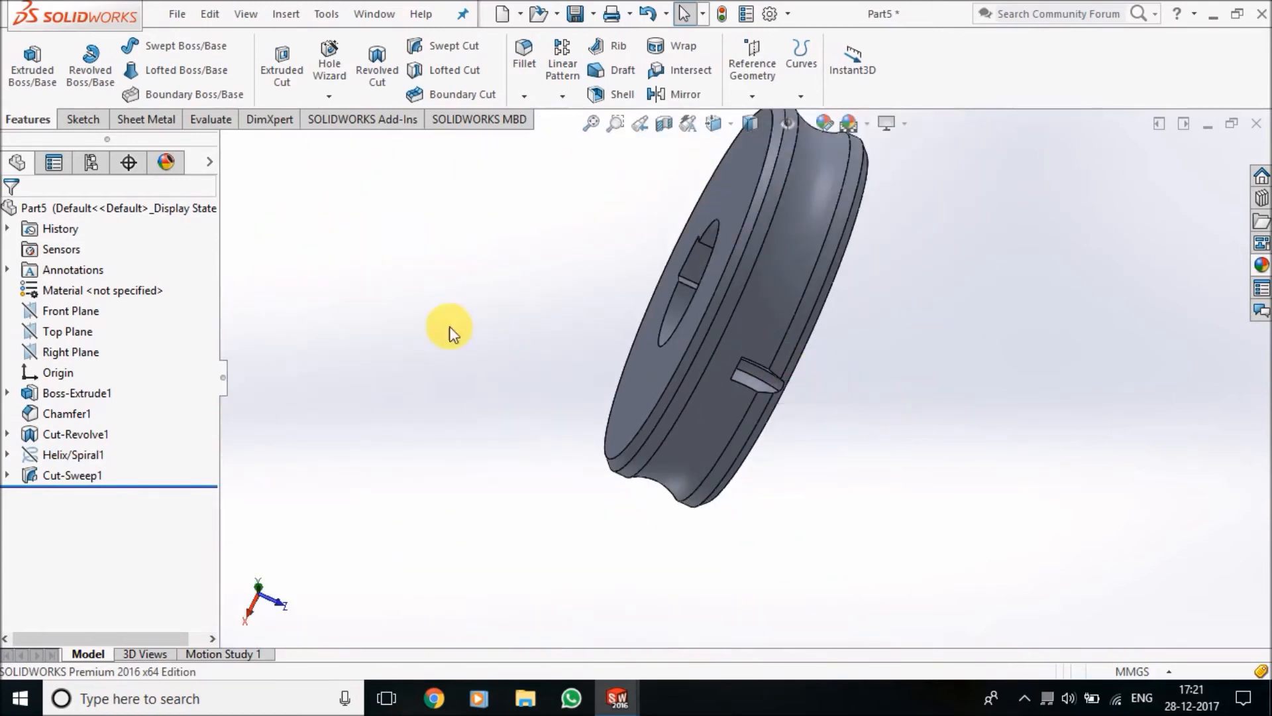
Open a new sketch on the Right Plane and convert the revolved cut's circle sketch, Sketch2, into it
{"action": "left_click", "coordinate": [84, 355]}
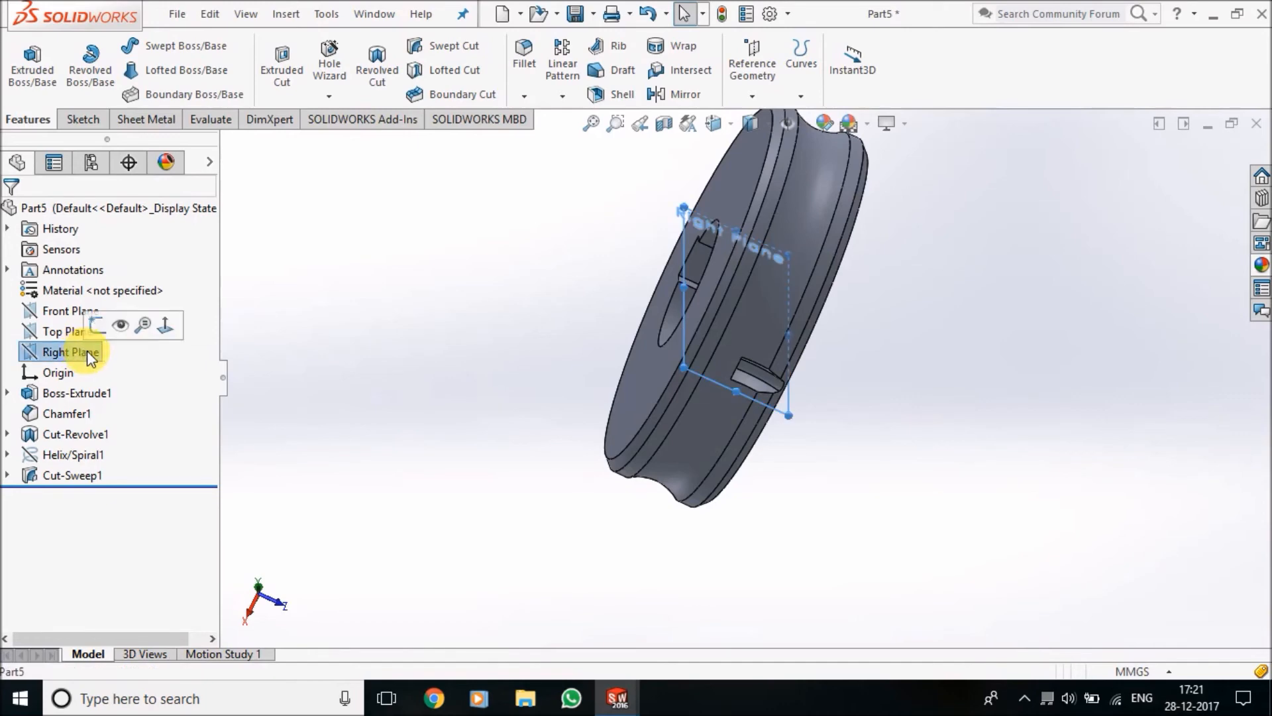
{"action": "left_click", "coordinate": [98, 332]}
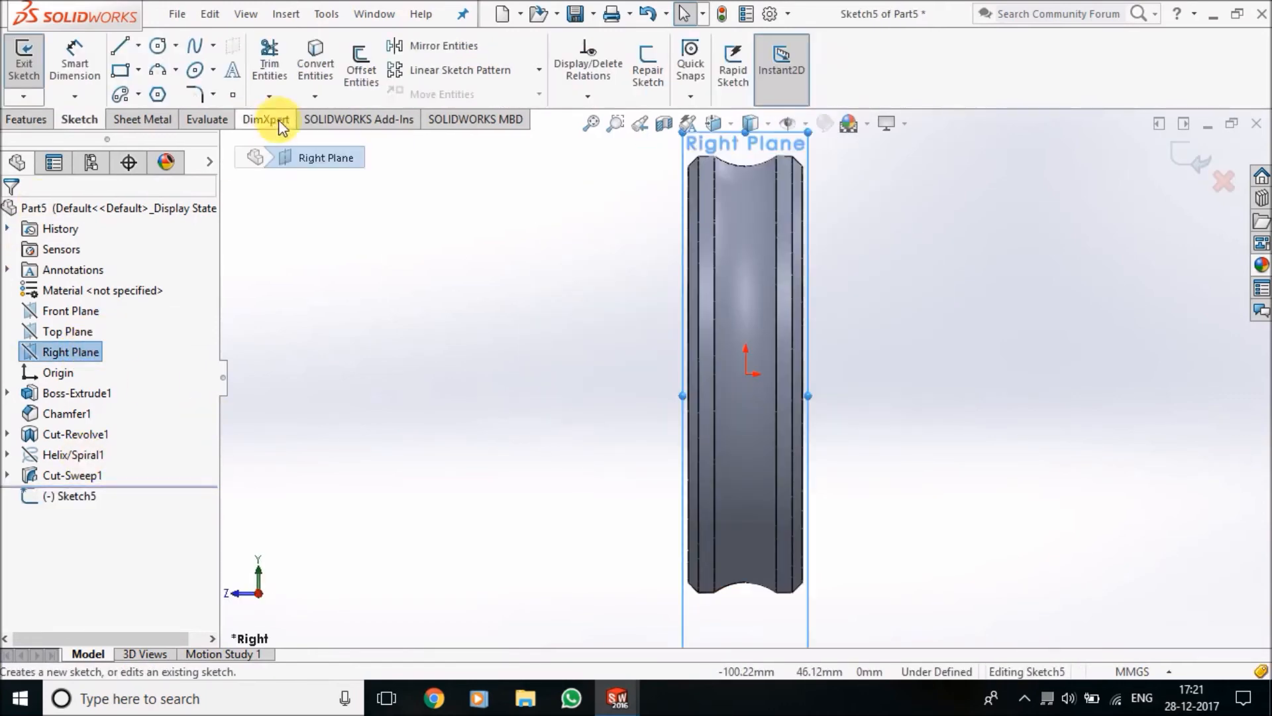
{"action": "left_click", "coordinate": [317, 52]}
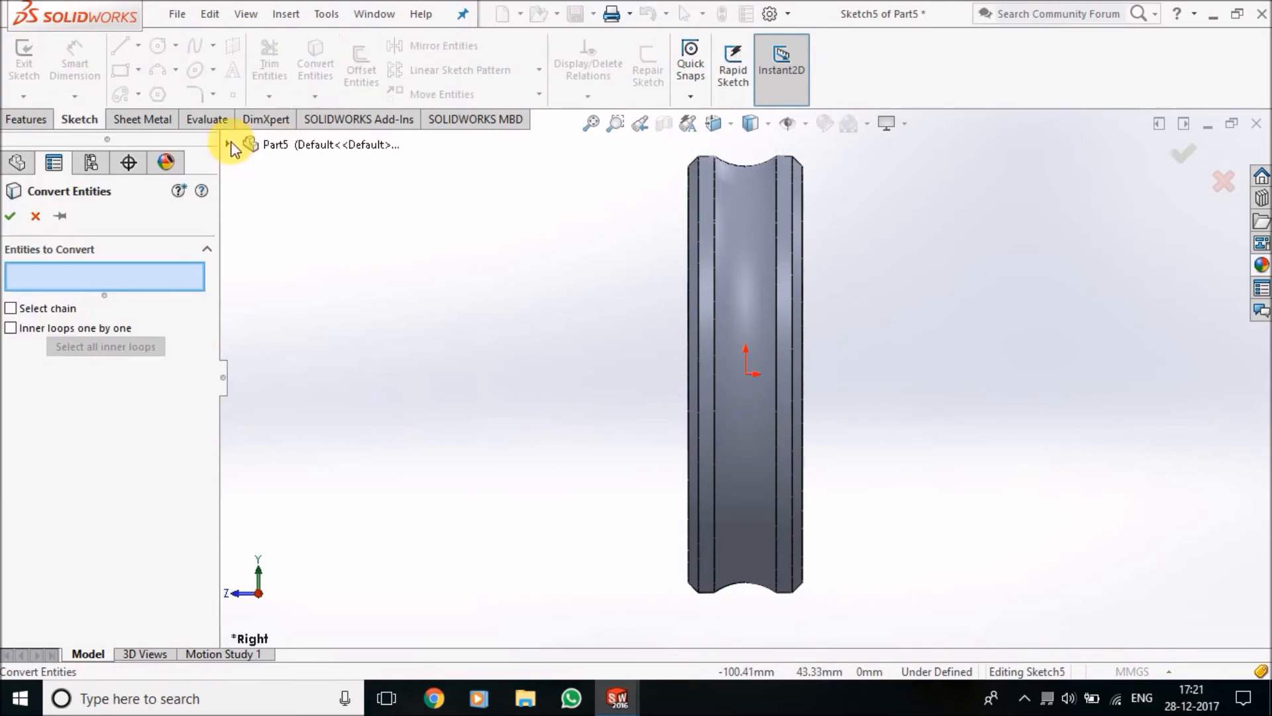
{"action": "left_click", "coordinate": [229, 143]}
{"action": "left_click", "coordinate": [249, 371]}
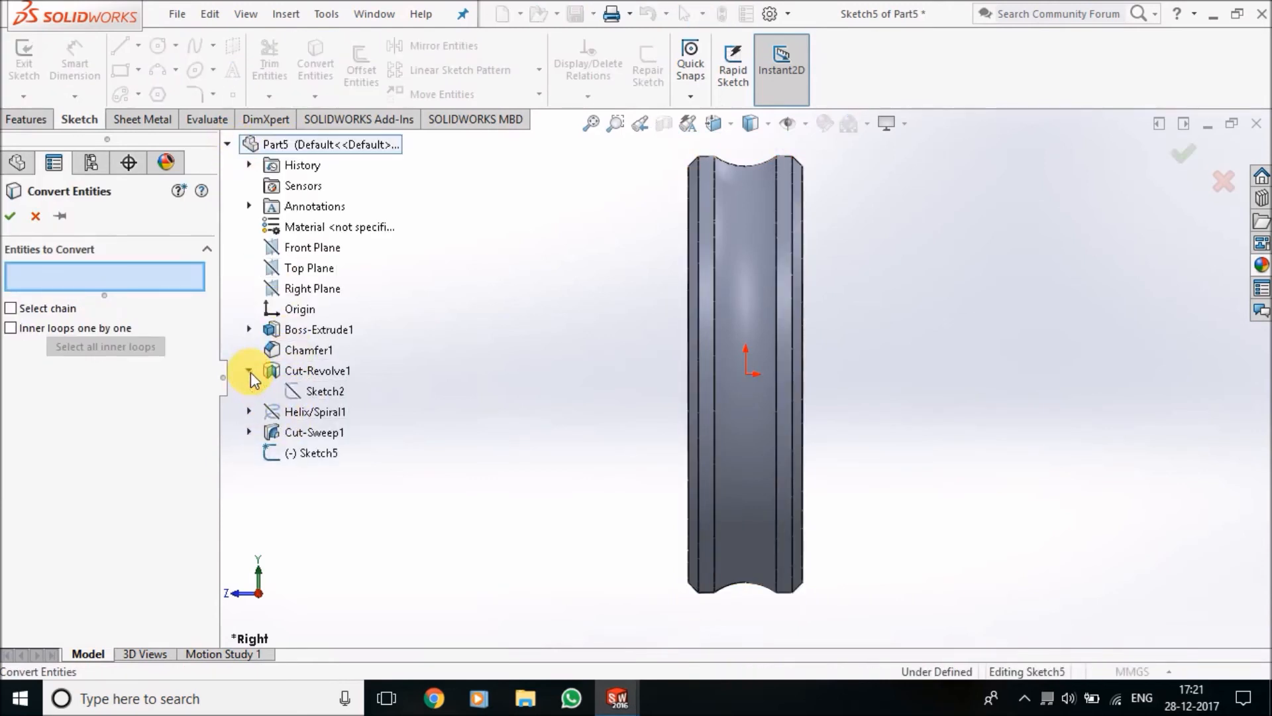
{"action": "left_click", "coordinate": [294, 396]}
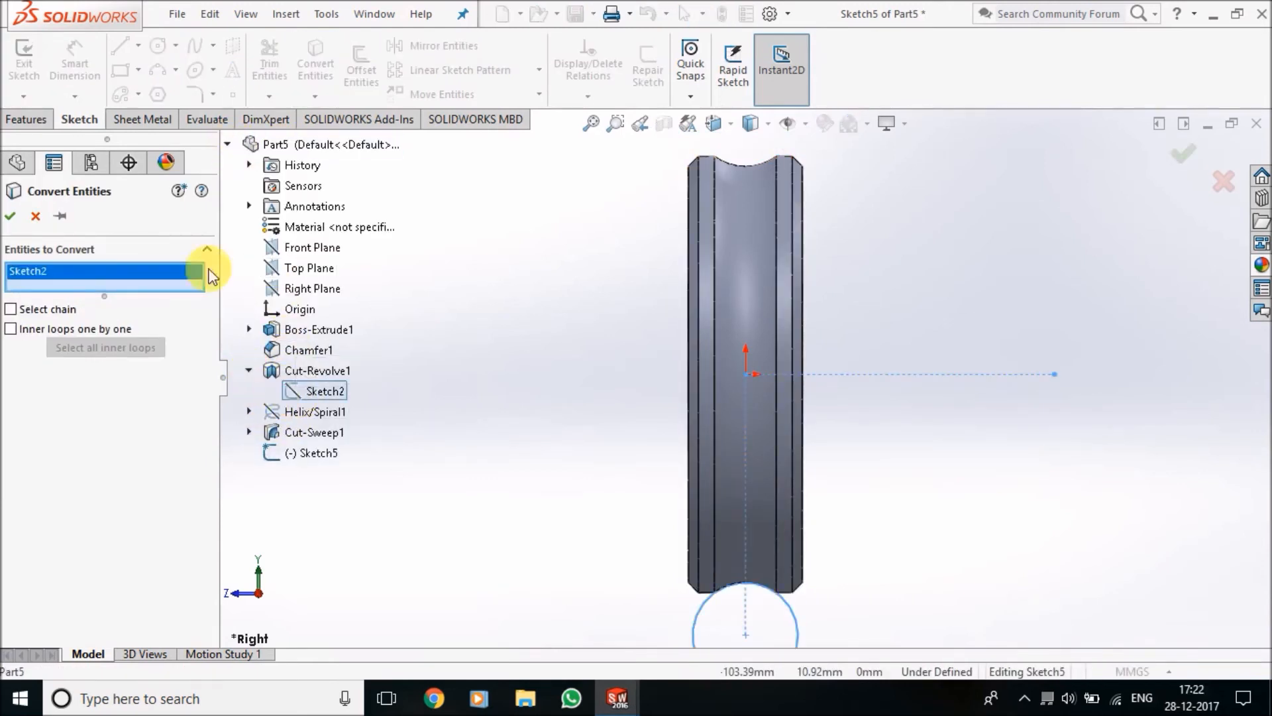
{"action": "left_click", "coordinate": [12, 216]}
Create a clockwise helix from the converted circle with 6 mm pitch, 0.25 revolutions, 90° start angle and Reverse direction off
{"action": "left_click", "coordinate": [46, 117]}
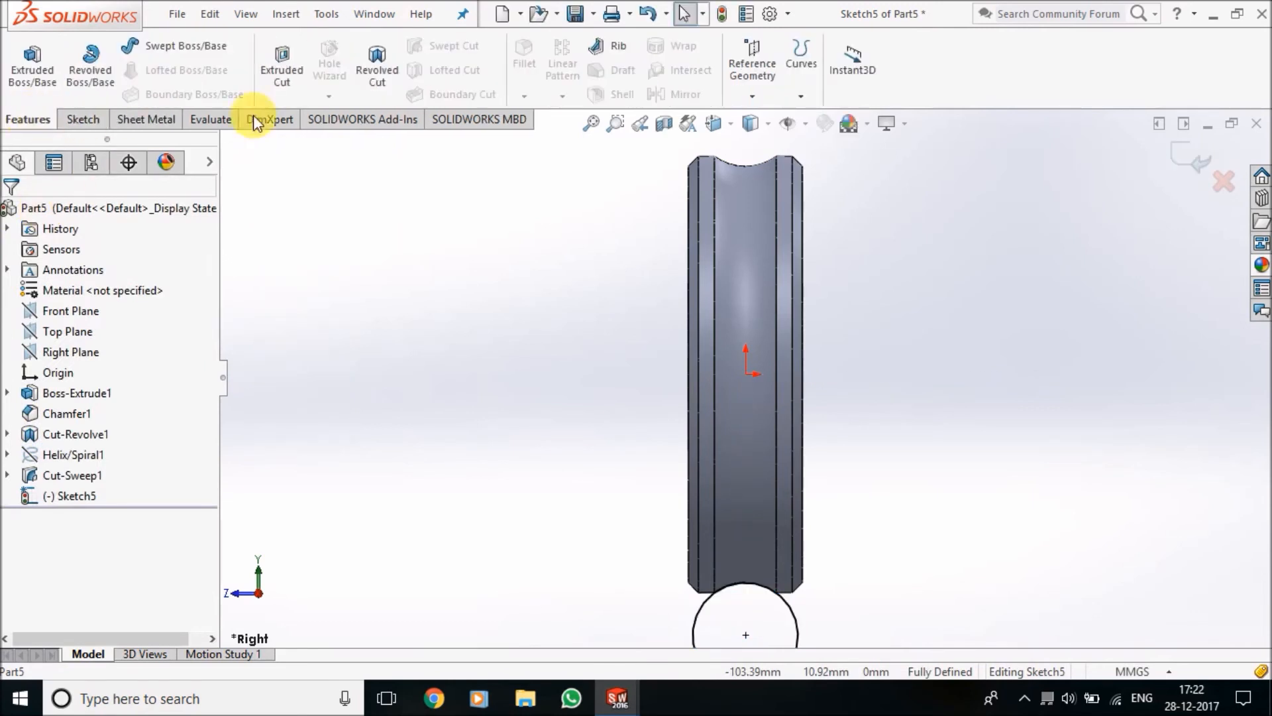
{"action": "left_click", "coordinate": [802, 92]}
{"action": "left_click", "coordinate": [825, 173]}
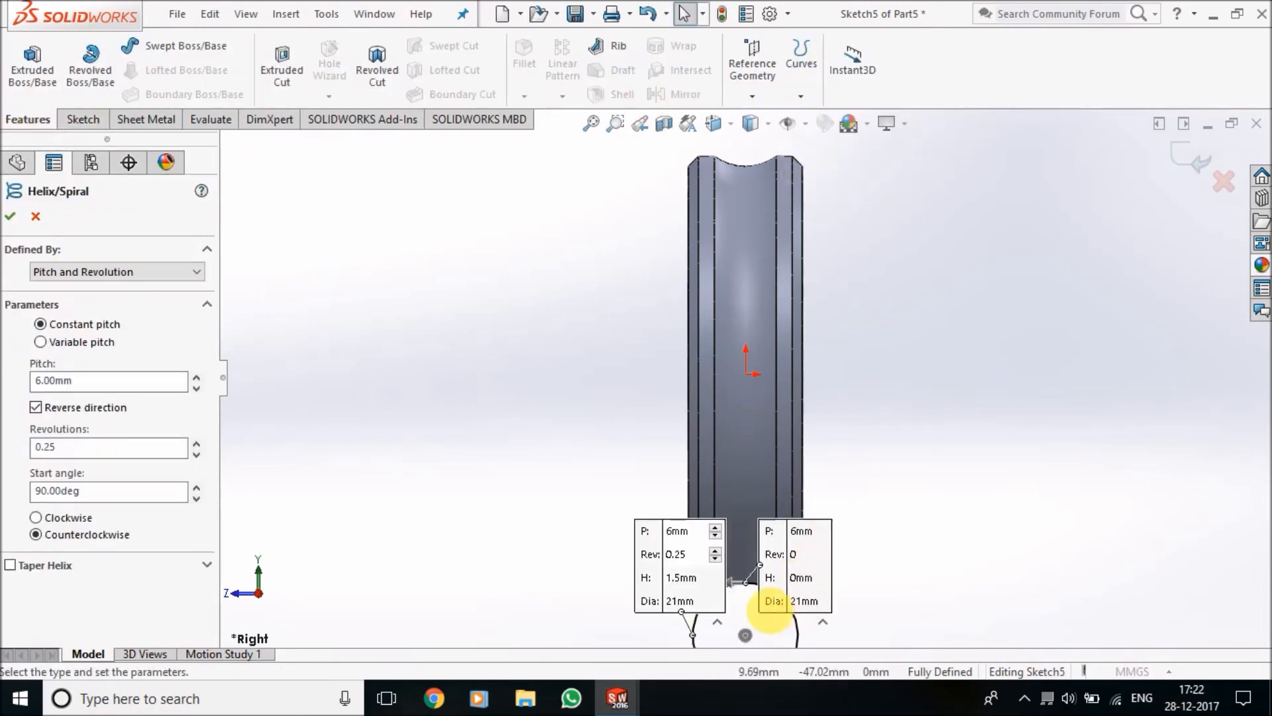
{"action": "scroll", "coordinate": [751, 601], "scroll_direction": "up", "scroll_amount": 3}
{"action": "scroll", "coordinate": [776, 554], "scroll_direction": "down", "scroll_amount": 3}
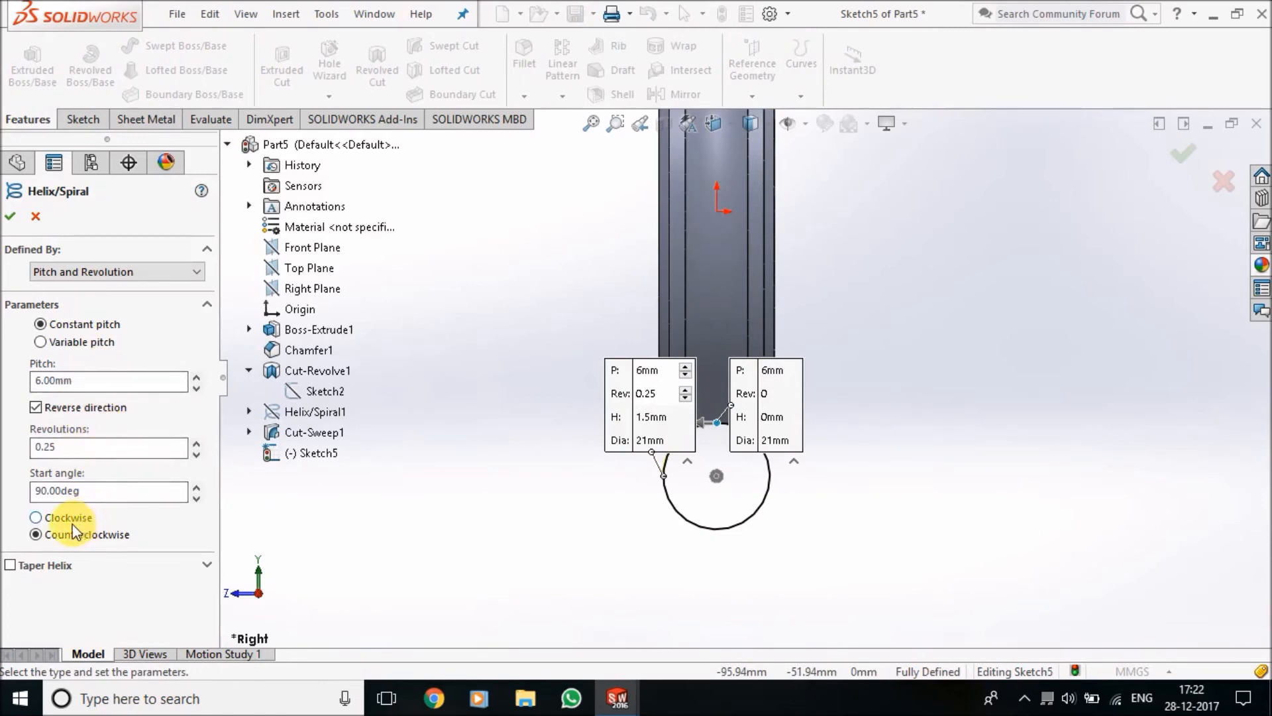
{"action": "left_click", "coordinate": [64, 408]}
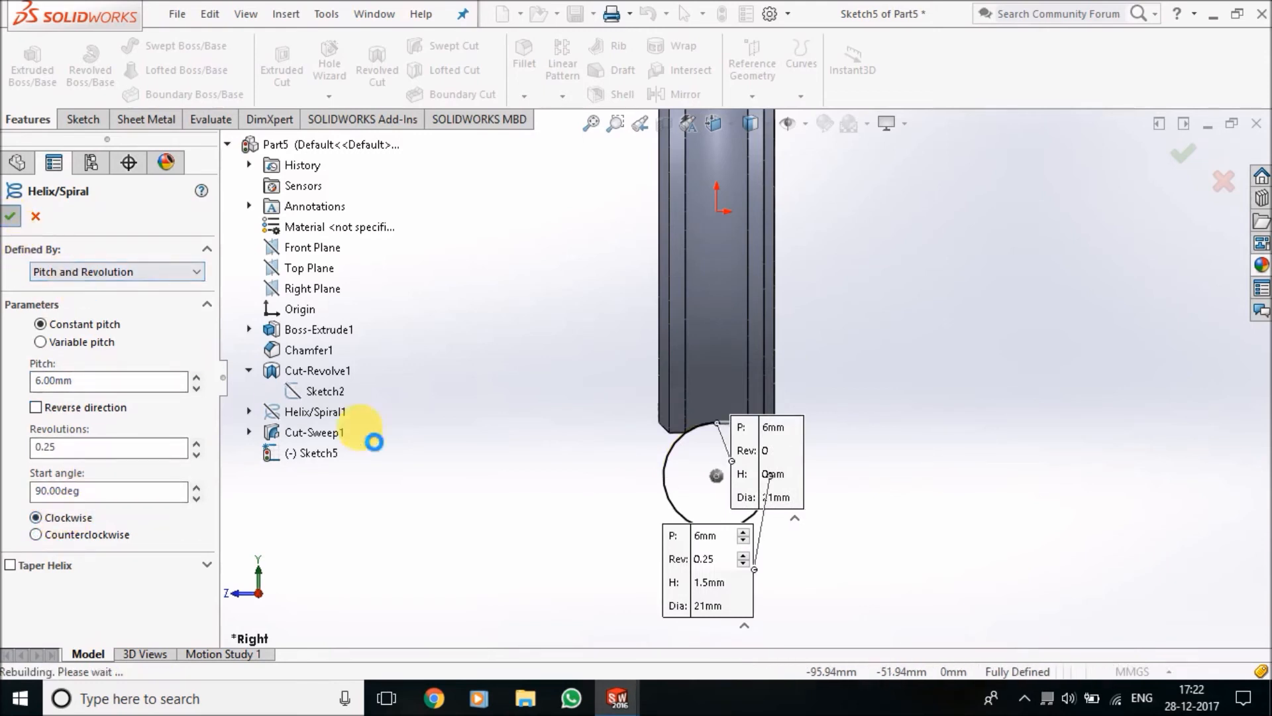
{"action": "key", "text": "Return"}
{"action": "scroll", "coordinate": [783, 471], "scroll_direction": "down", "scroll_amount": 3}
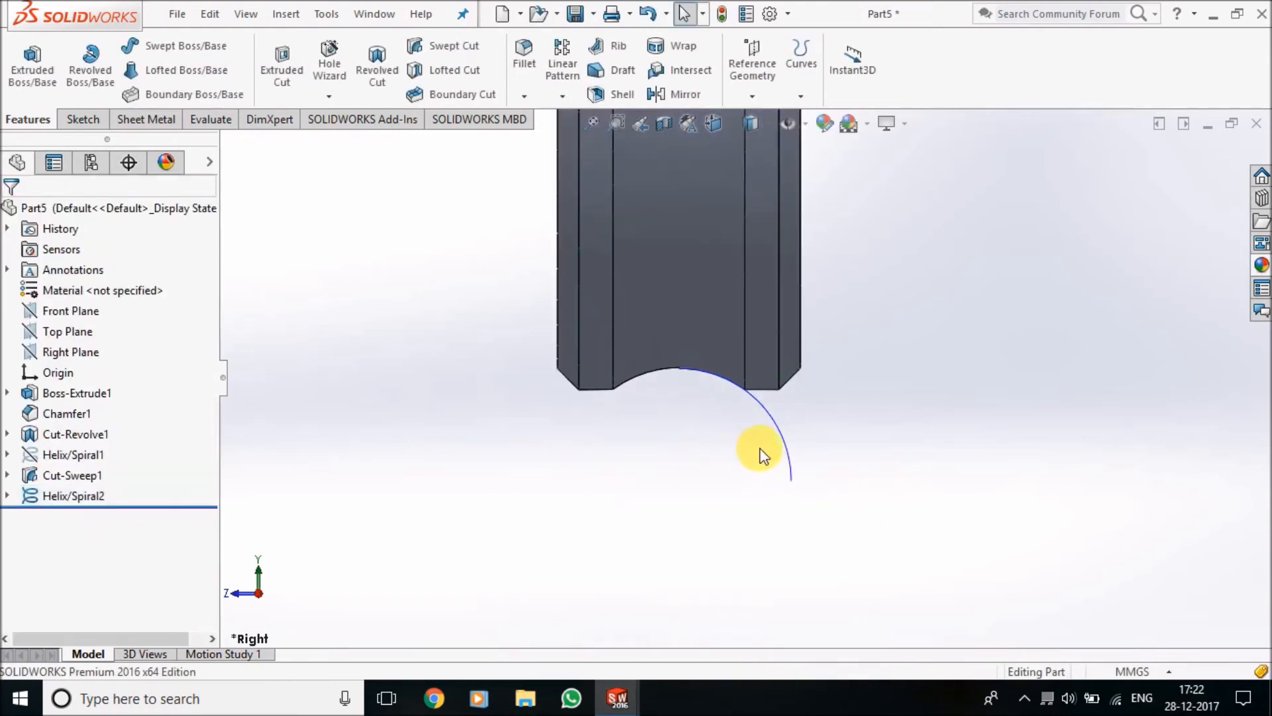
{"action": "scroll", "coordinate": [734, 399], "scroll_direction": "down", "scroll_amount": 1}
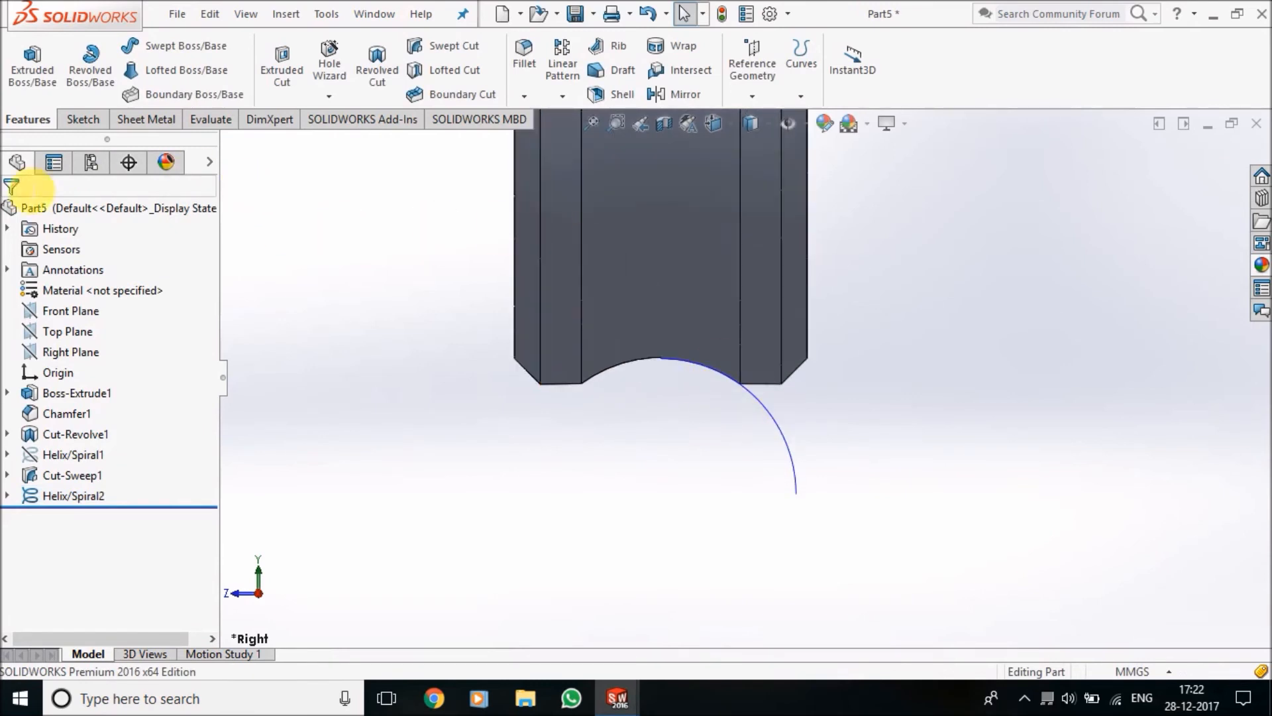
Open a new sketch on the Front Plane and convert the first swept cut's tooth profile, Sketch4, into it
{"action": "left_click", "coordinate": [81, 120]}
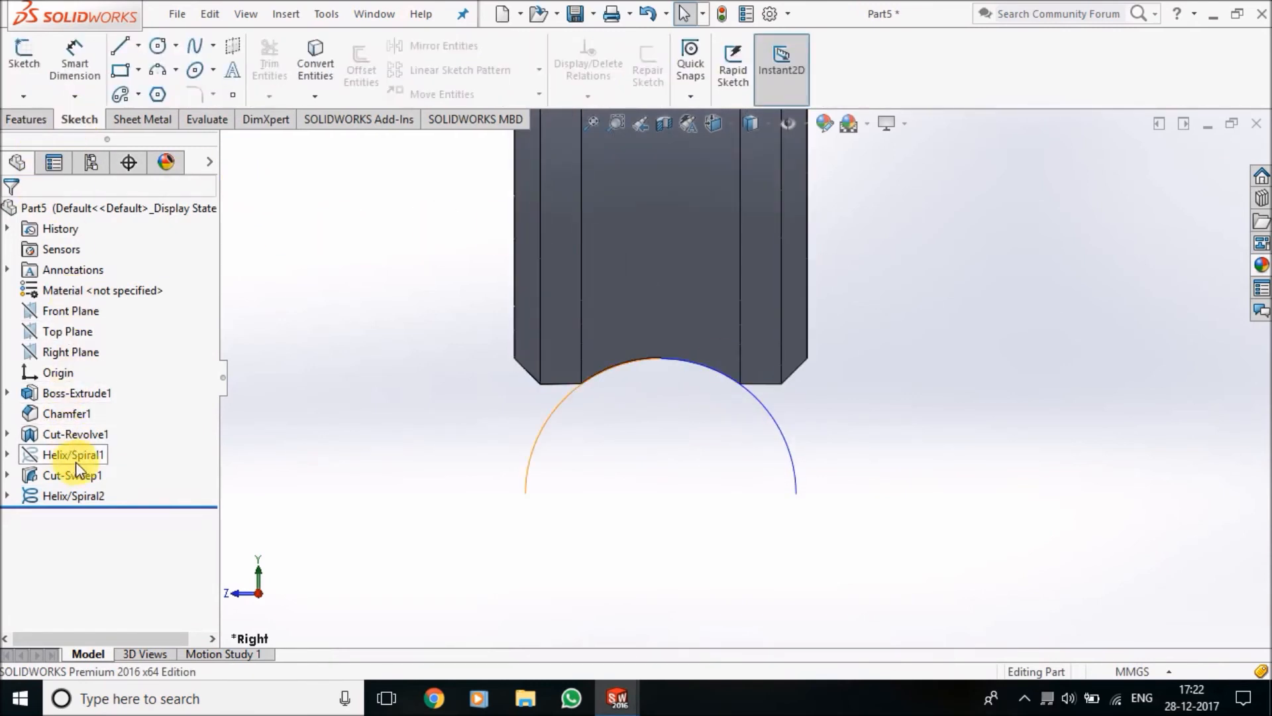
{"action": "left_click", "coordinate": [84, 312]}
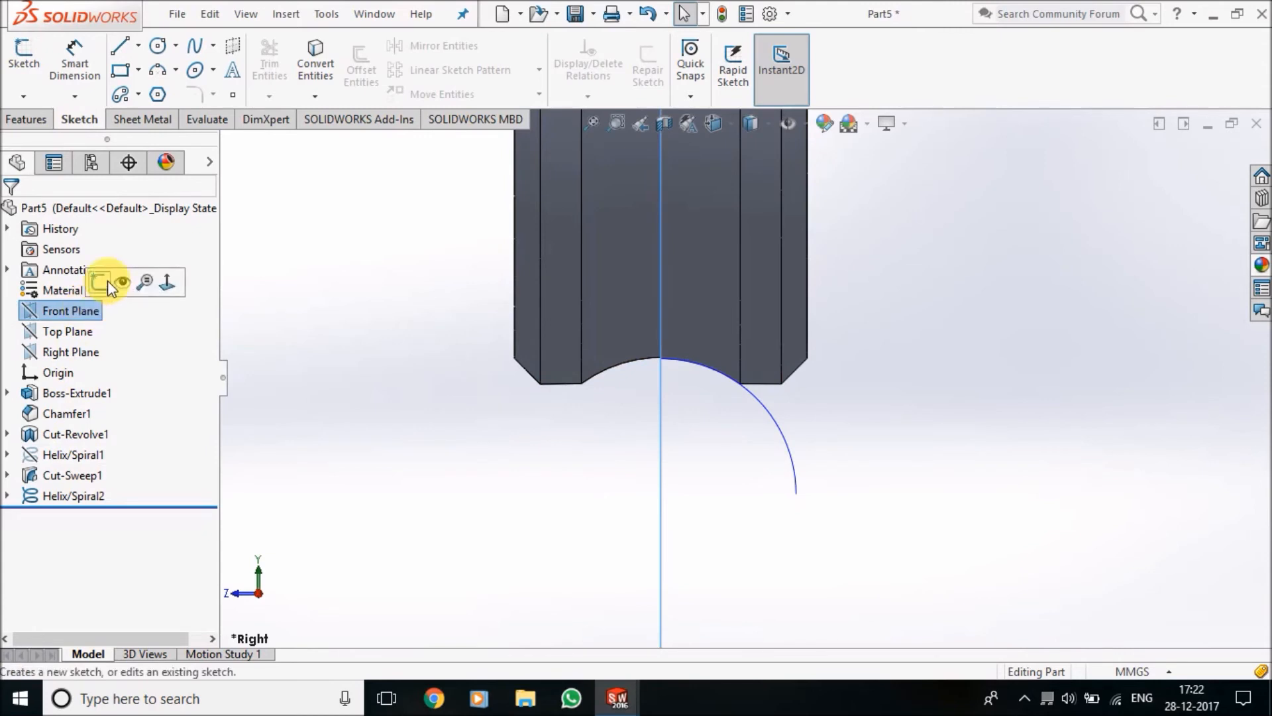
{"action": "left_click", "coordinate": [109, 280]}
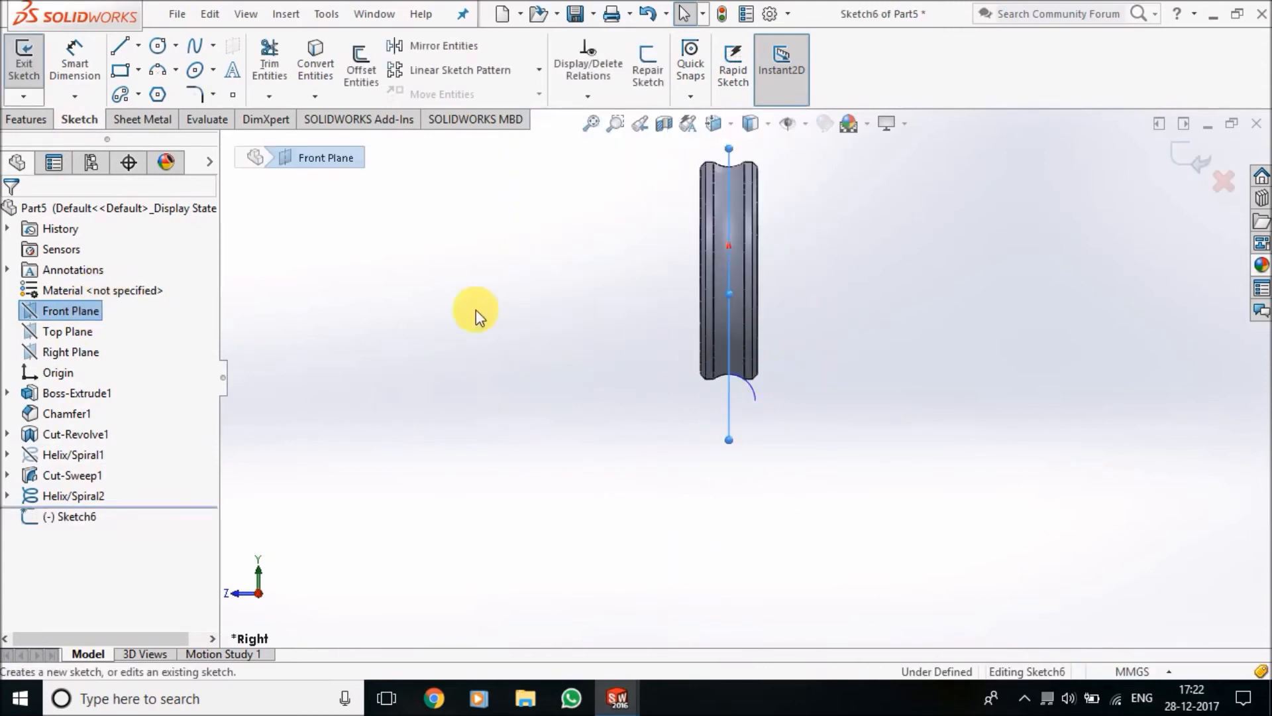
{"action": "left_click", "coordinate": [335, 71]}
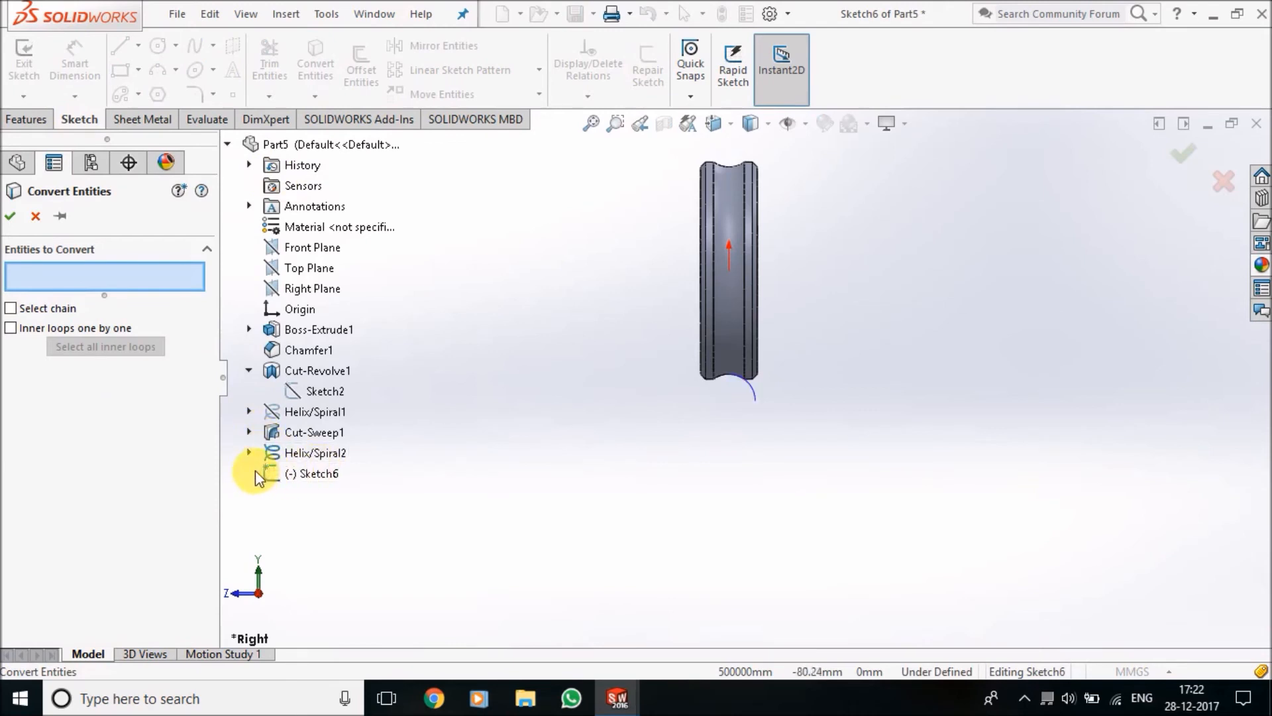
{"action": "left_click", "coordinate": [250, 453]}
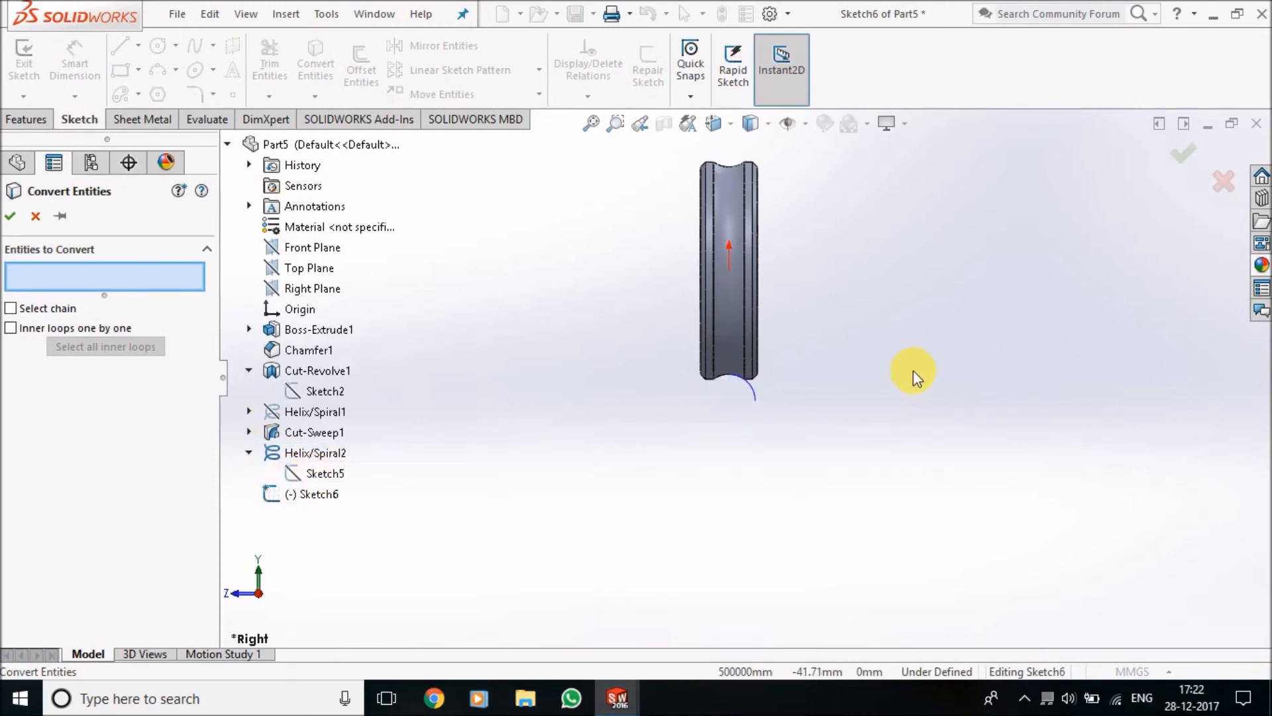
{"action": "scroll", "coordinate": [818, 349], "scroll_direction": "down", "scroll_amount": 2}
{"action": "middle_click_drag", "start_coordinate": [683, 428], "coordinate": [644, 369]}
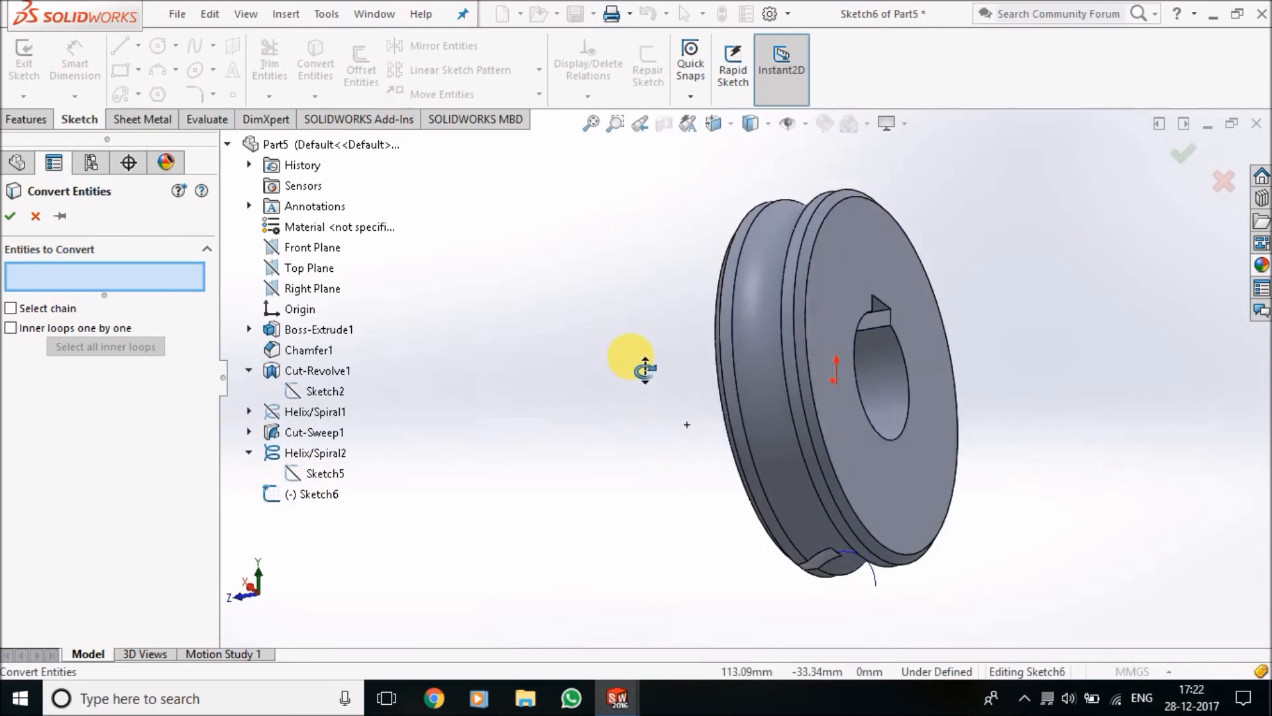
{"action": "scroll", "coordinate": [809, 596], "scroll_direction": "down", "scroll_amount": 5}
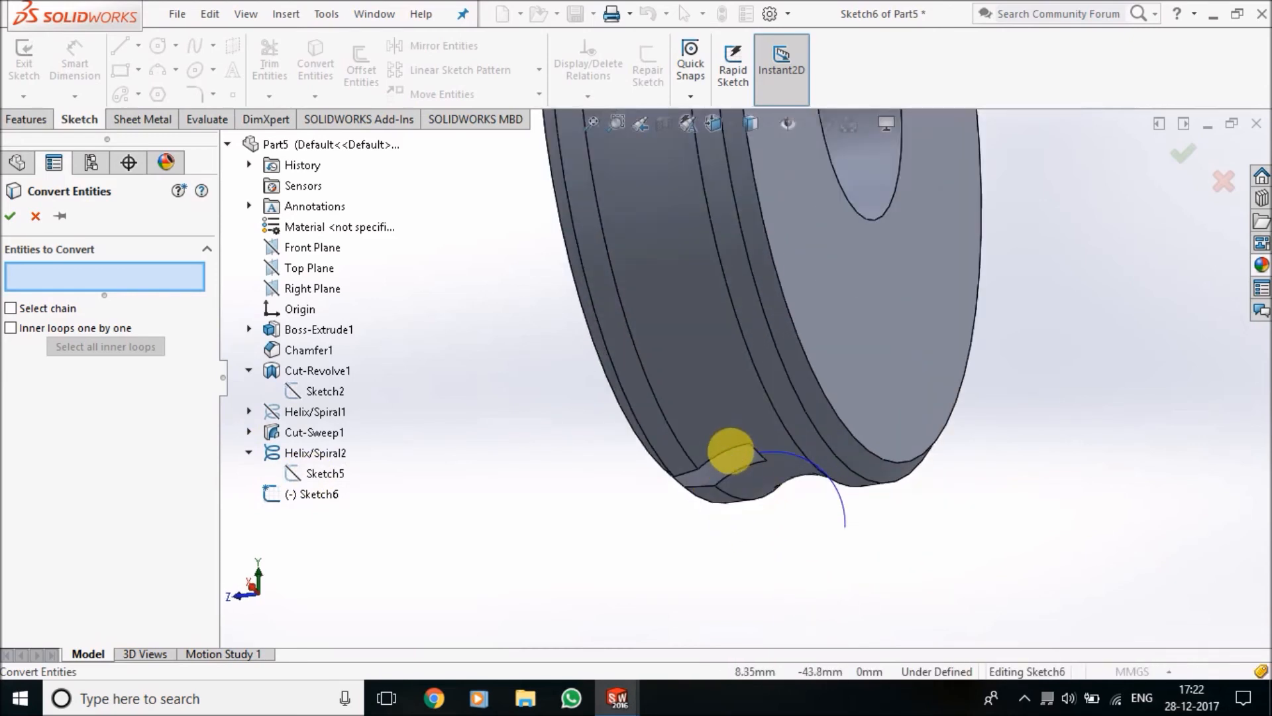
{"action": "left_click", "coordinate": [249, 432]}
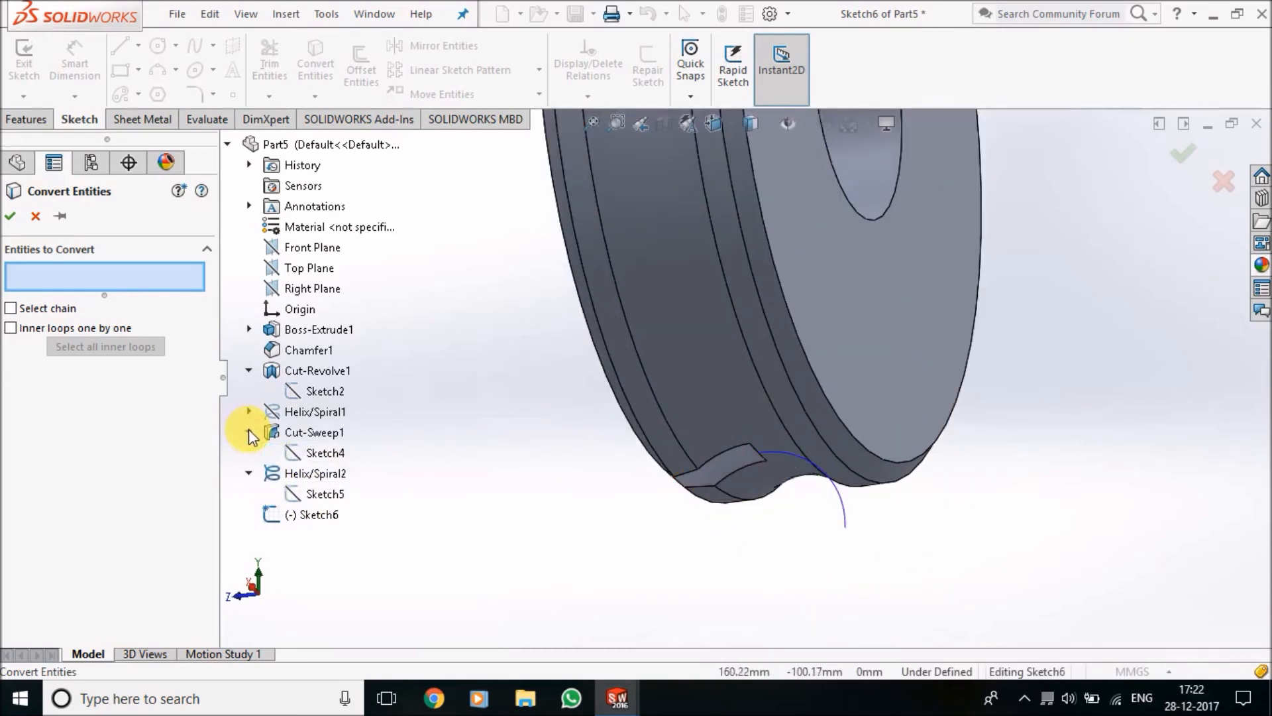
{"action": "left_click", "coordinate": [324, 453]}
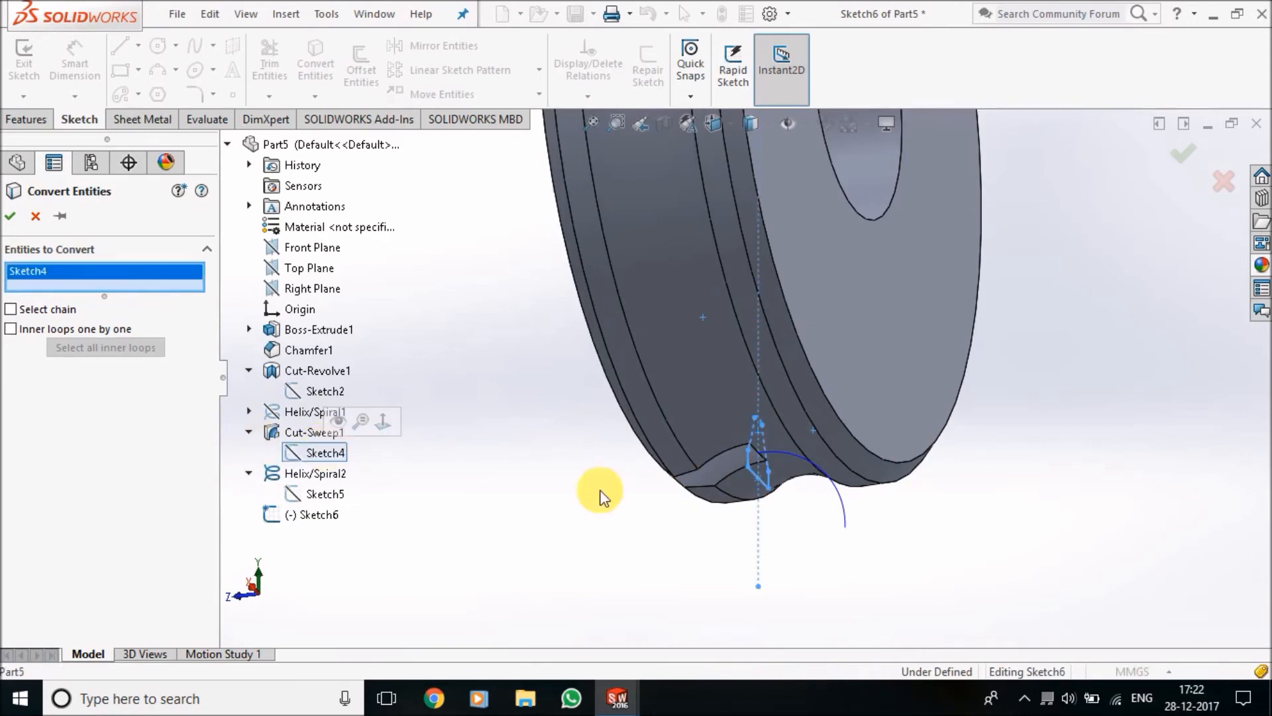
{"action": "left_click", "coordinate": [10, 219]}
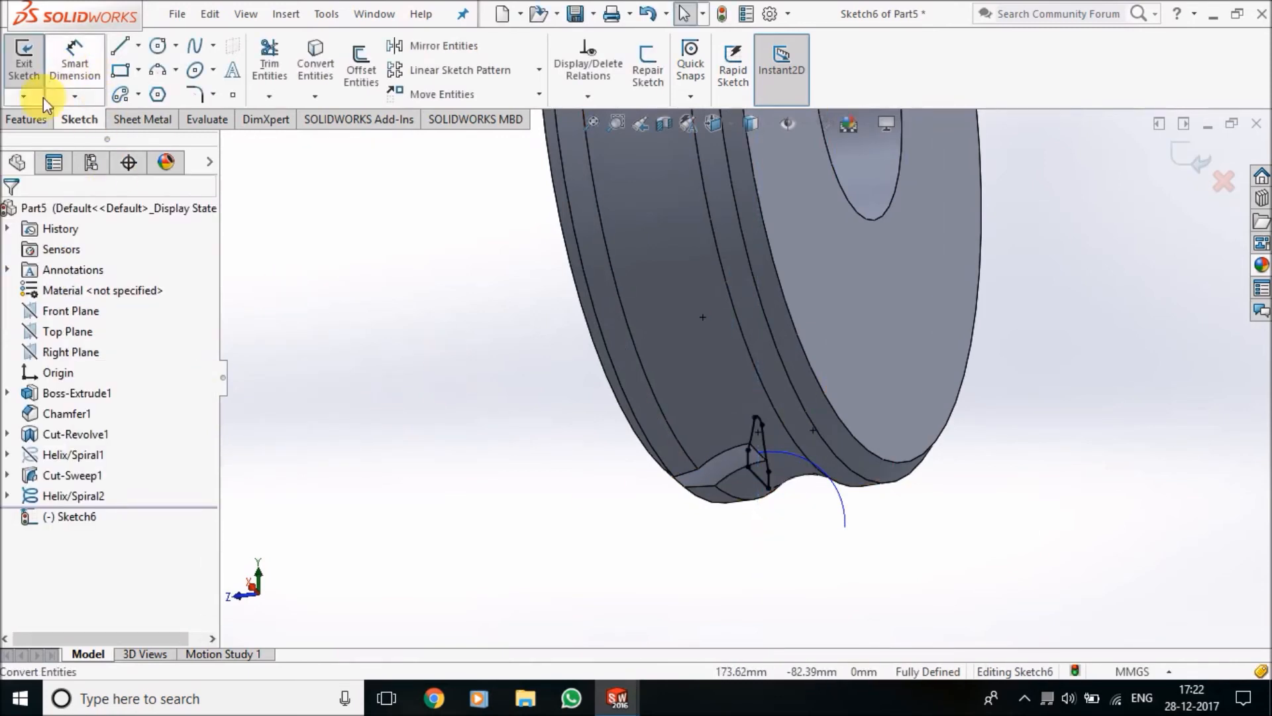
Exit the sketch and make a Swept Cut of the converted tooth profile along the second helix, Helix/Spiral2
{"action": "left_click", "coordinate": [37, 119]}
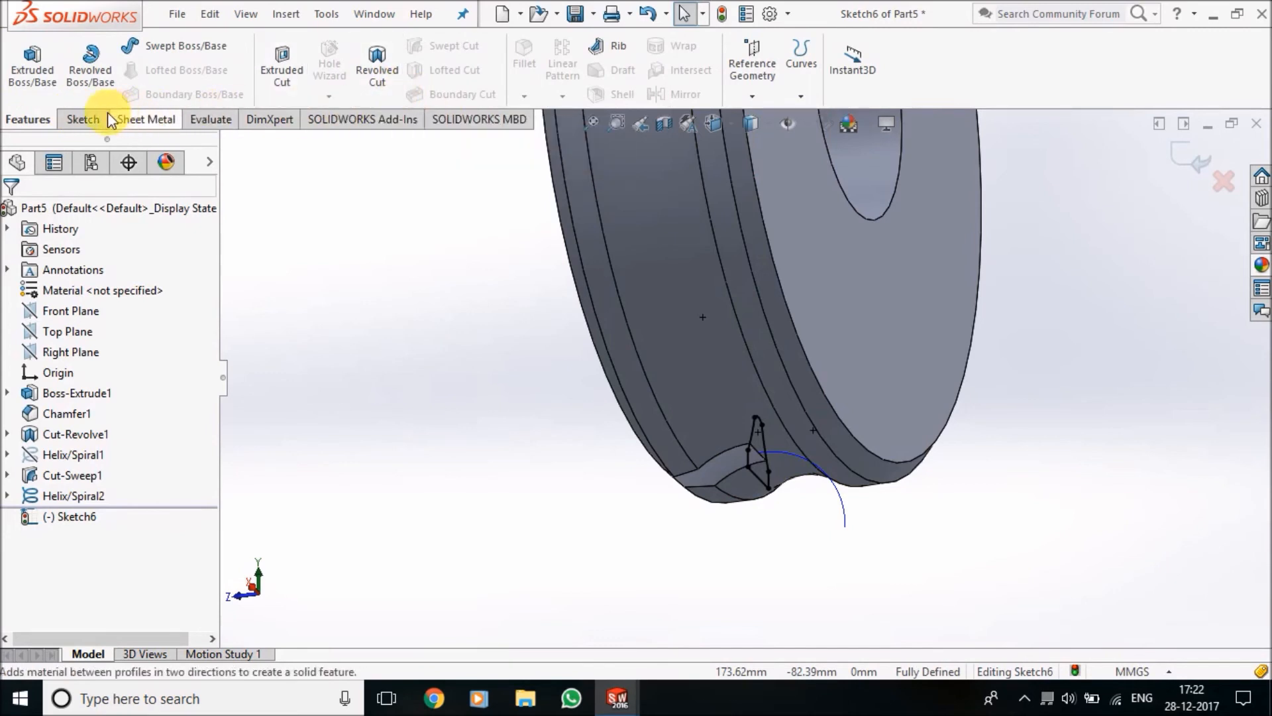
{"action": "left_click", "coordinate": [82, 119]}
{"action": "left_click", "coordinate": [24, 63]}
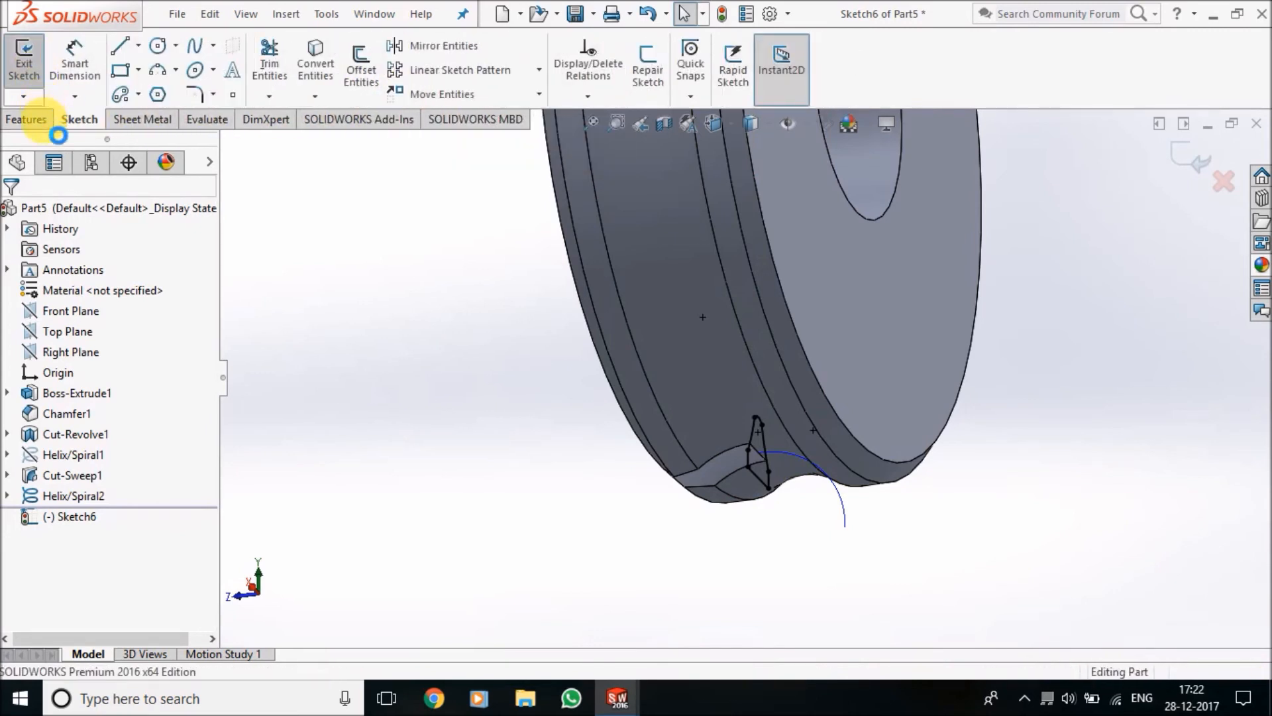
{"action": "left_click", "coordinate": [39, 119]}
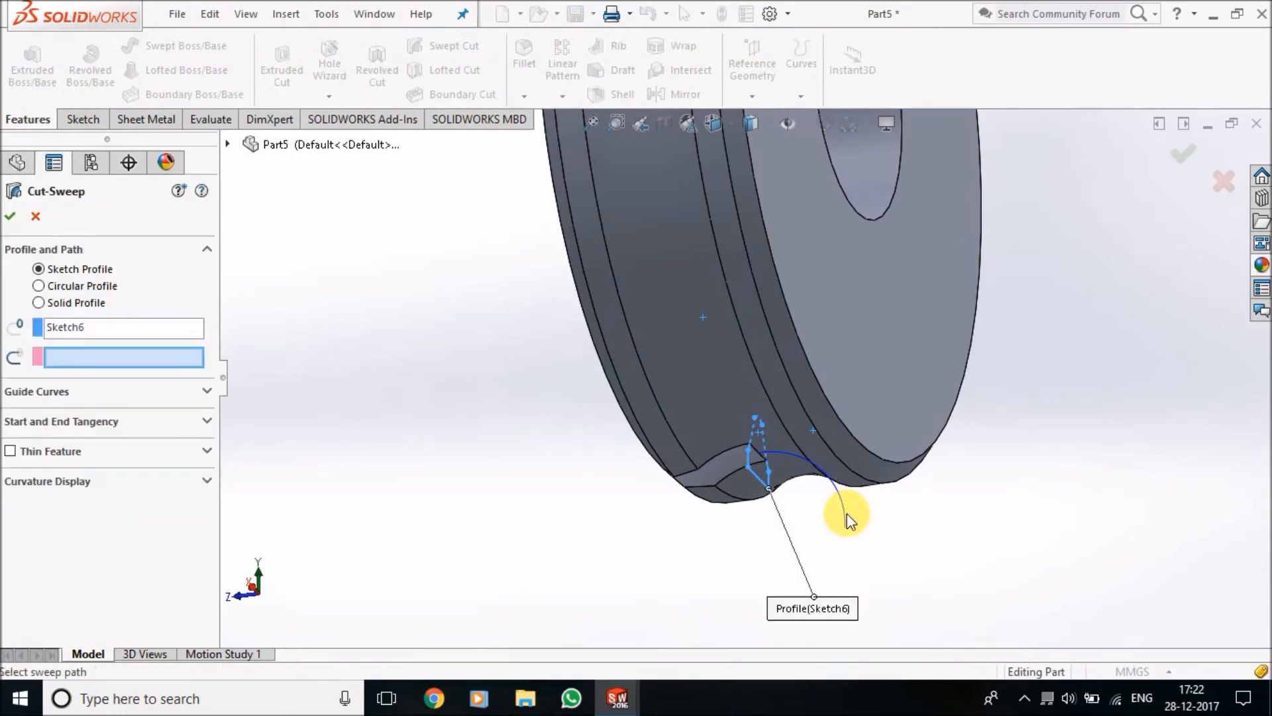
{"action": "left_click", "coordinate": [859, 531]}
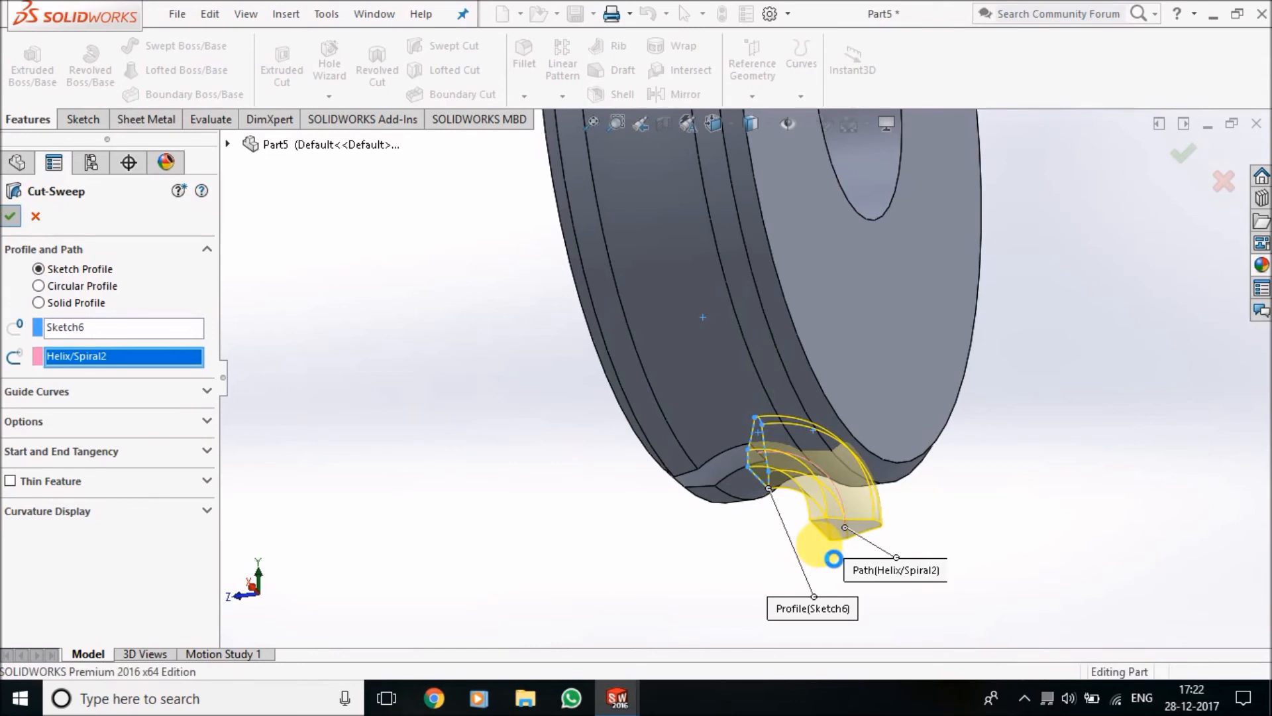
{"action": "key", "text": "Return"}
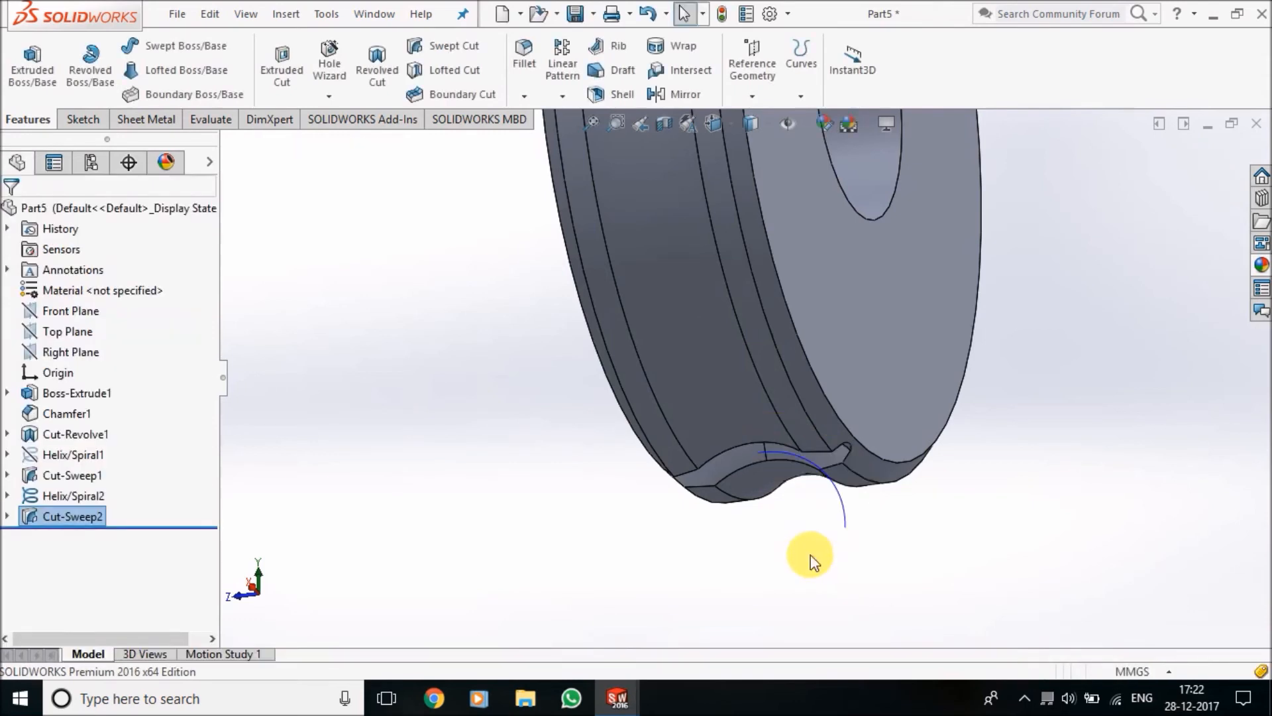
Hide the second helix curve and inspect the full tooth space across the wheel's rim
{"action": "right_click", "coordinate": [847, 521]}
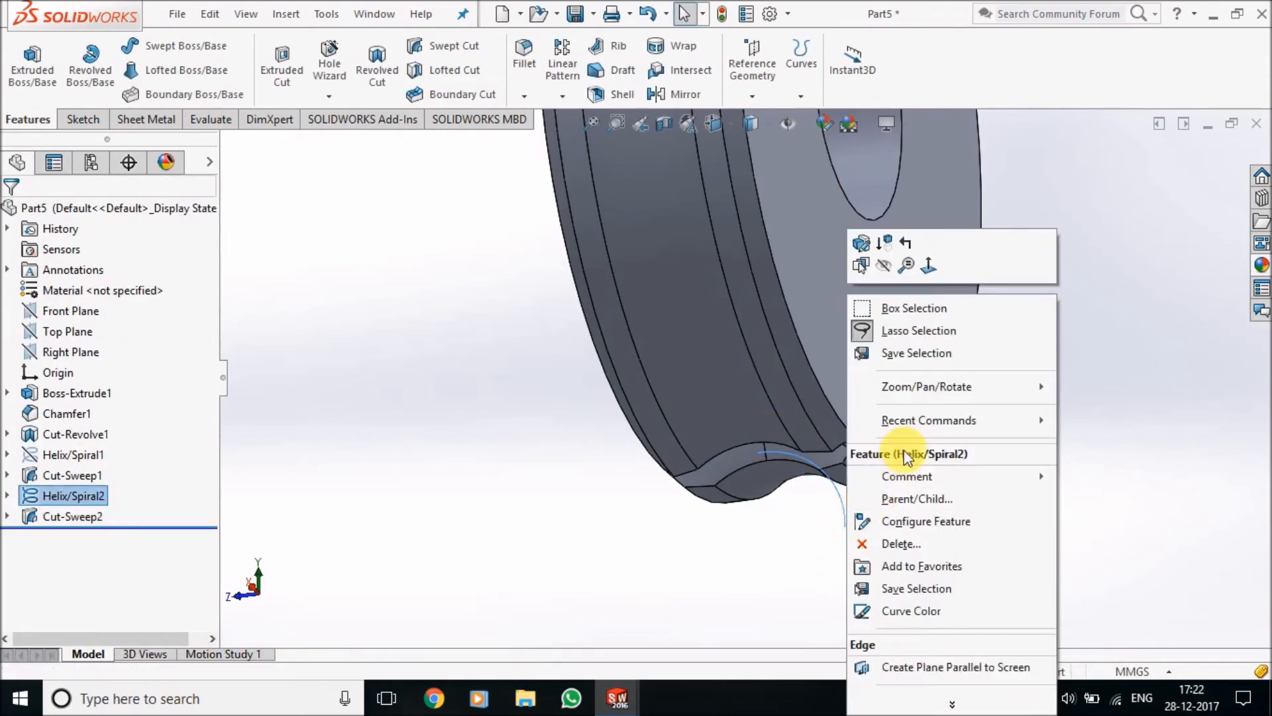
{"action": "left_click", "coordinate": [886, 269]}
{"action": "scroll", "coordinate": [820, 502], "scroll_direction": "down", "scroll_amount": 2}
{"action": "middle_click_drag", "start_coordinate": [822, 511], "coordinate": [732, 326]}
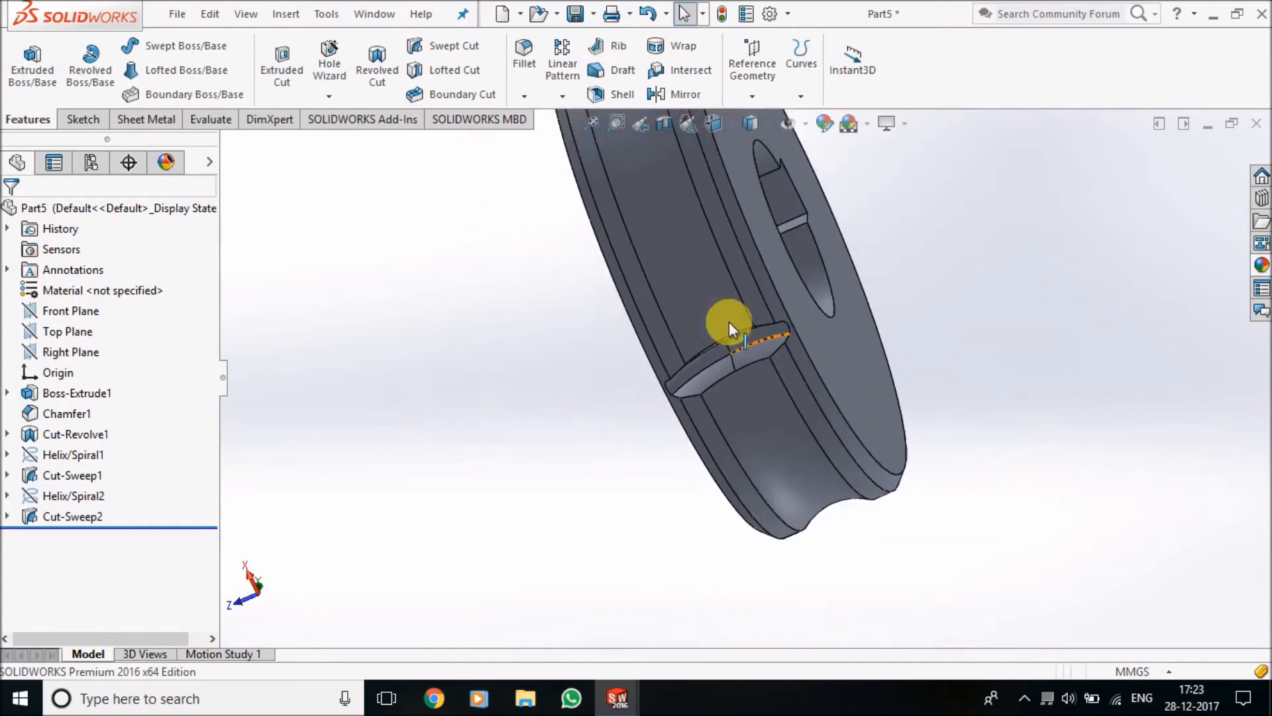
{"action": "scroll", "coordinate": [646, 491], "scroll_direction": "up", "scroll_amount": 2}
{"action": "middle_click_drag", "start_coordinate": [642, 463], "coordinate": [726, 302]}
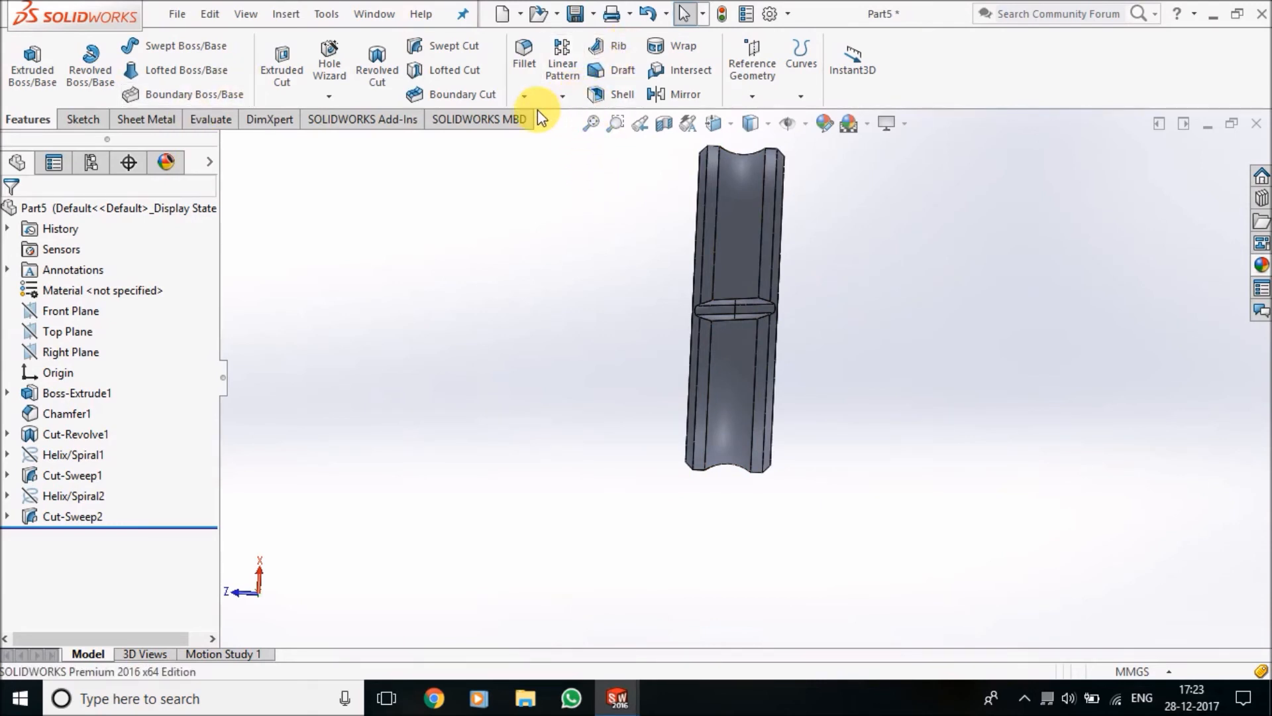
Start a circular pattern, show the temporary axes and set the wheel's bore axis as the pattern axis
{"action": "left_click", "coordinate": [573, 103]}
{"action": "left_click", "coordinate": [590, 137]}
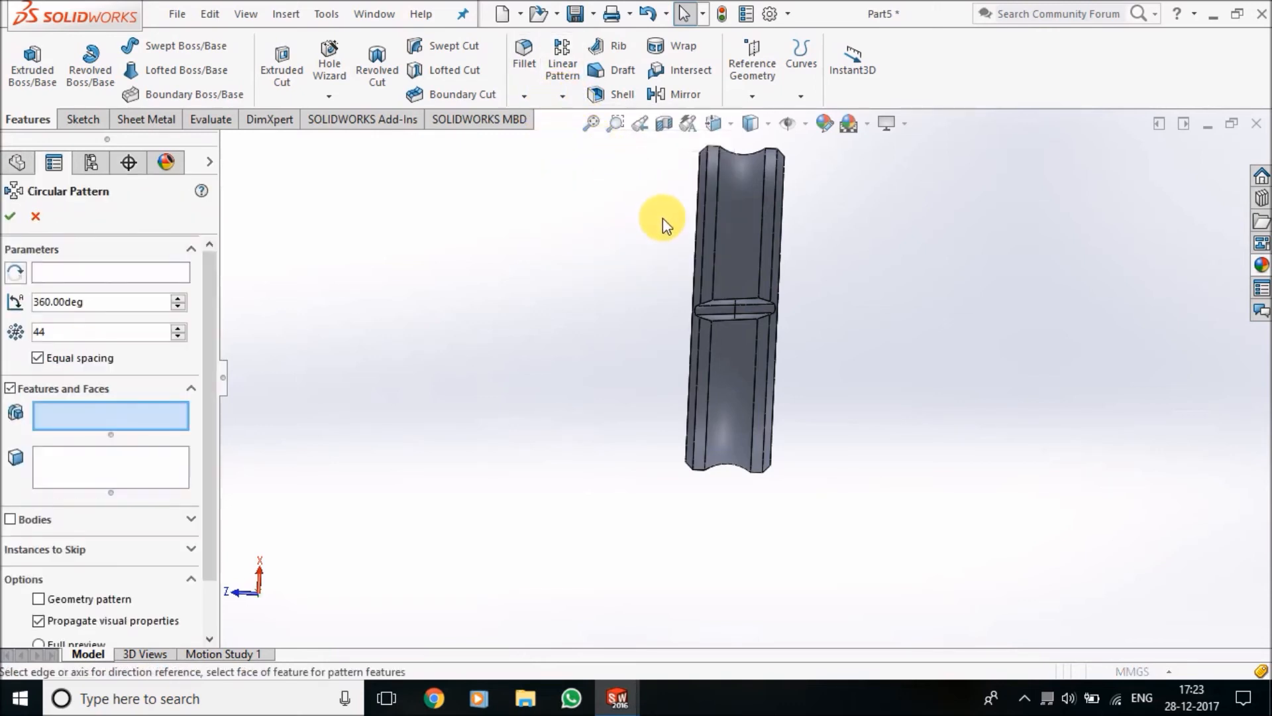
{"action": "left_click", "coordinate": [74, 272]}
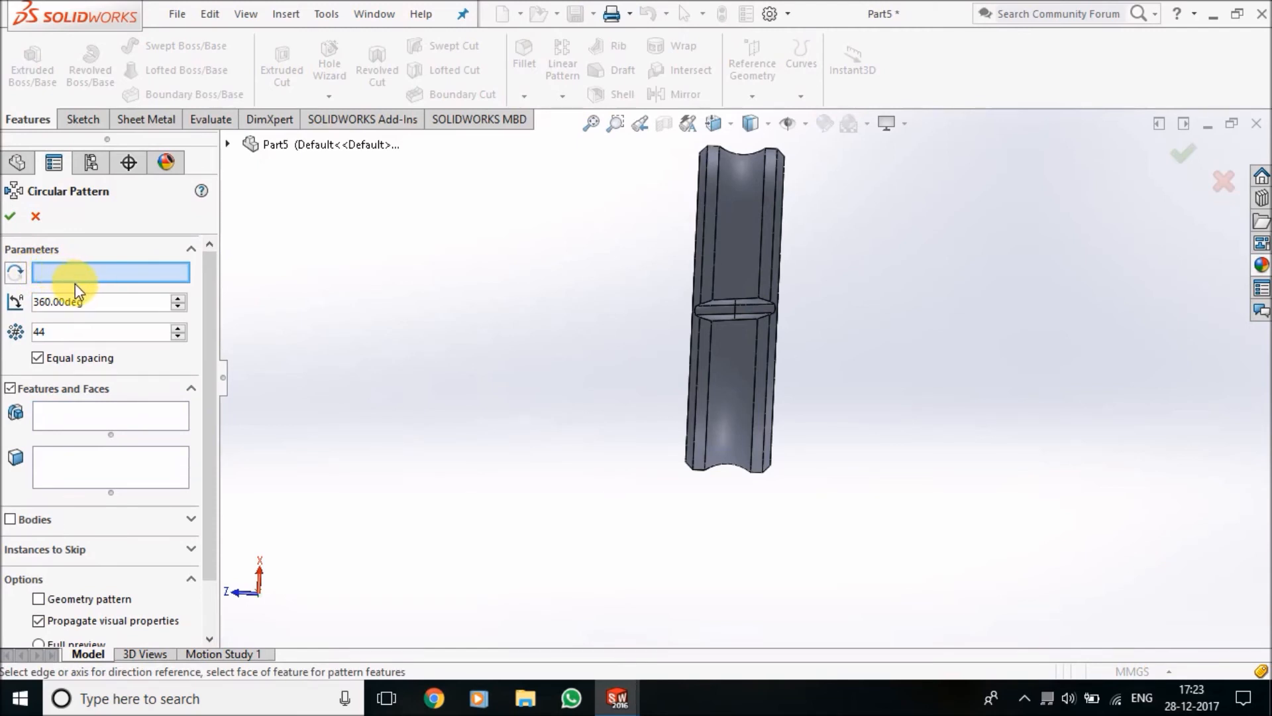
{"action": "middle_click_drag", "start_coordinate": [676, 272], "coordinate": [761, 528]}
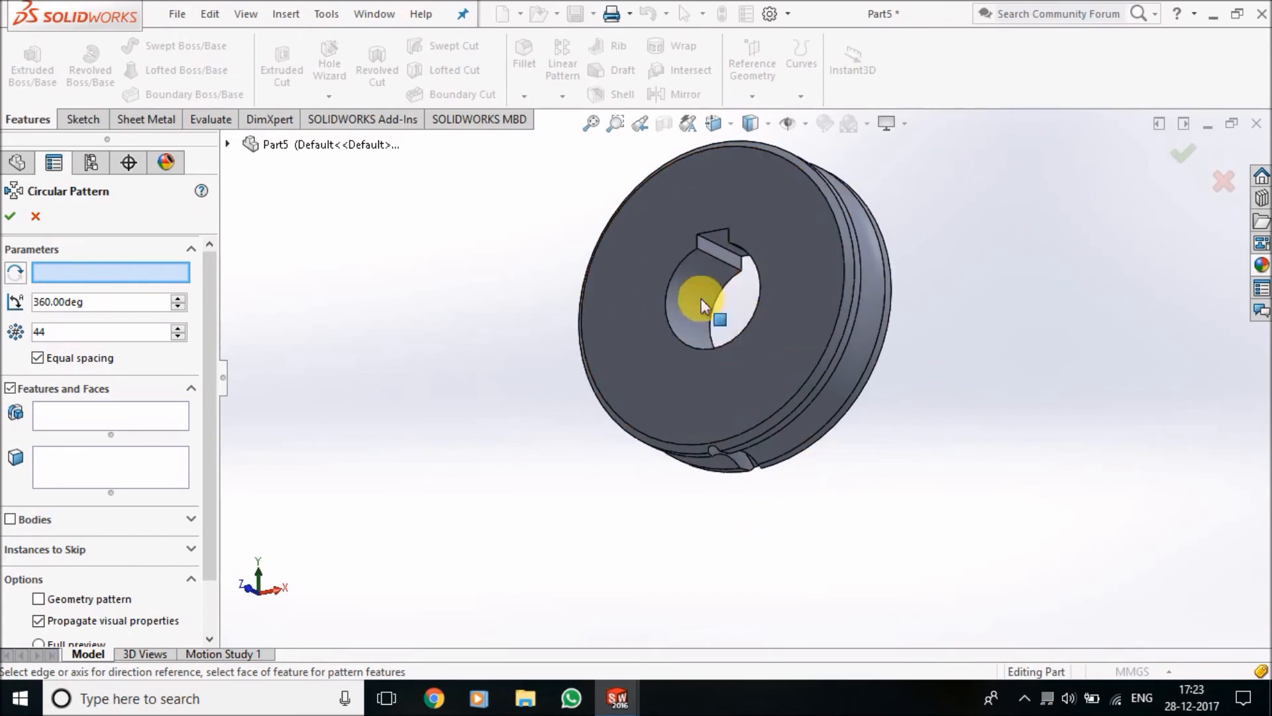
{"action": "left_click", "coordinate": [807, 123]}
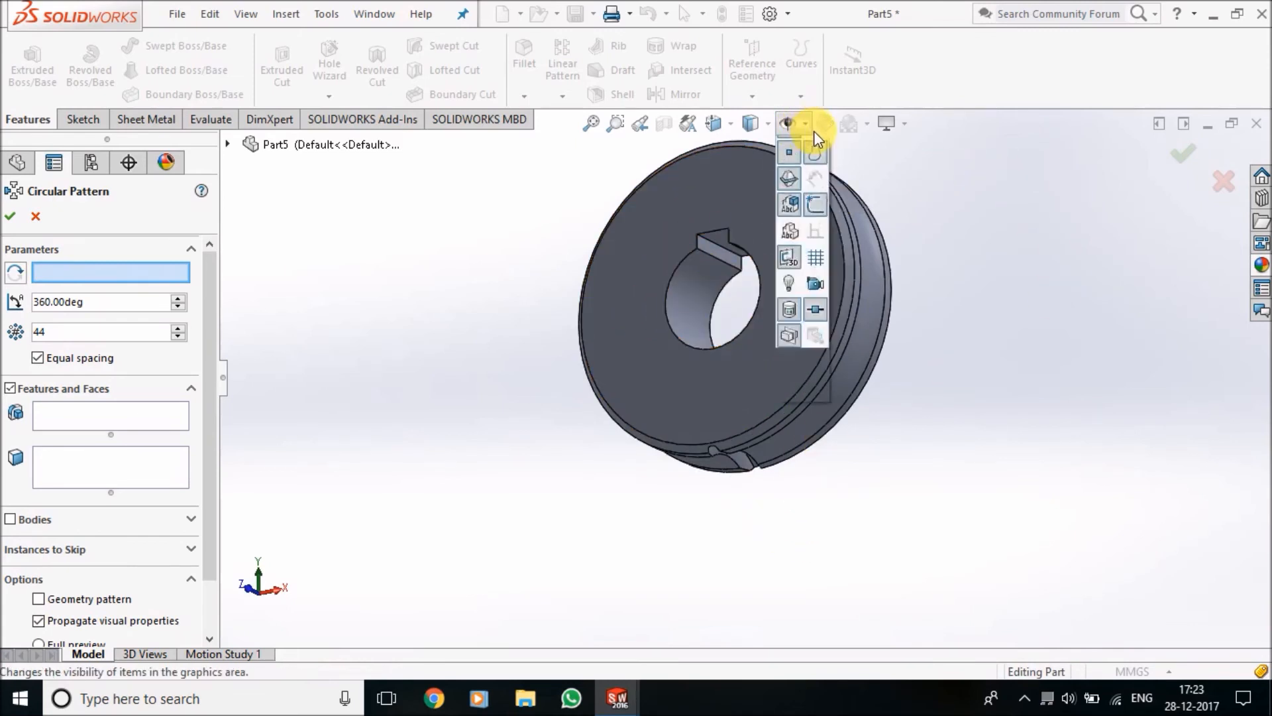
{"action": "left_click", "coordinate": [811, 174]}
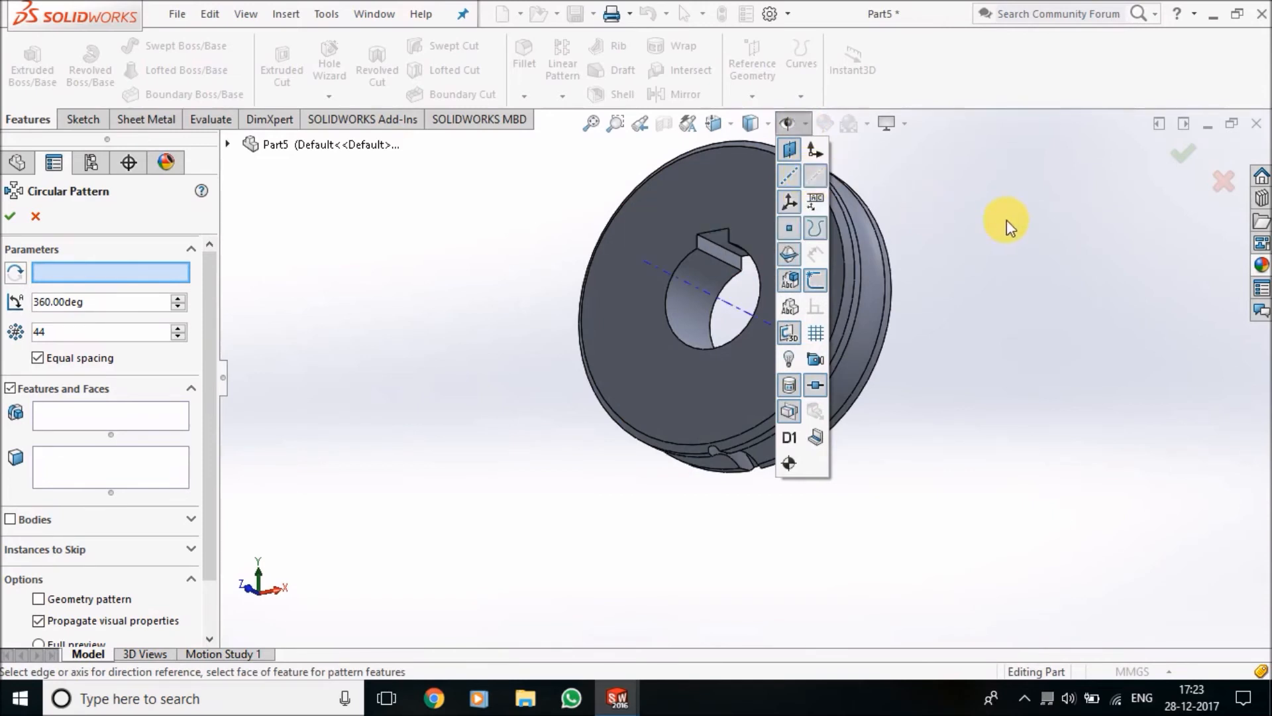
{"action": "left_click", "coordinate": [710, 297]}
Pattern both swept cuts, Cut-Sweep1 and Cut-Sweep2, as 44 equally spaced instances over 360°
{"action": "left_click", "coordinate": [56, 414]}
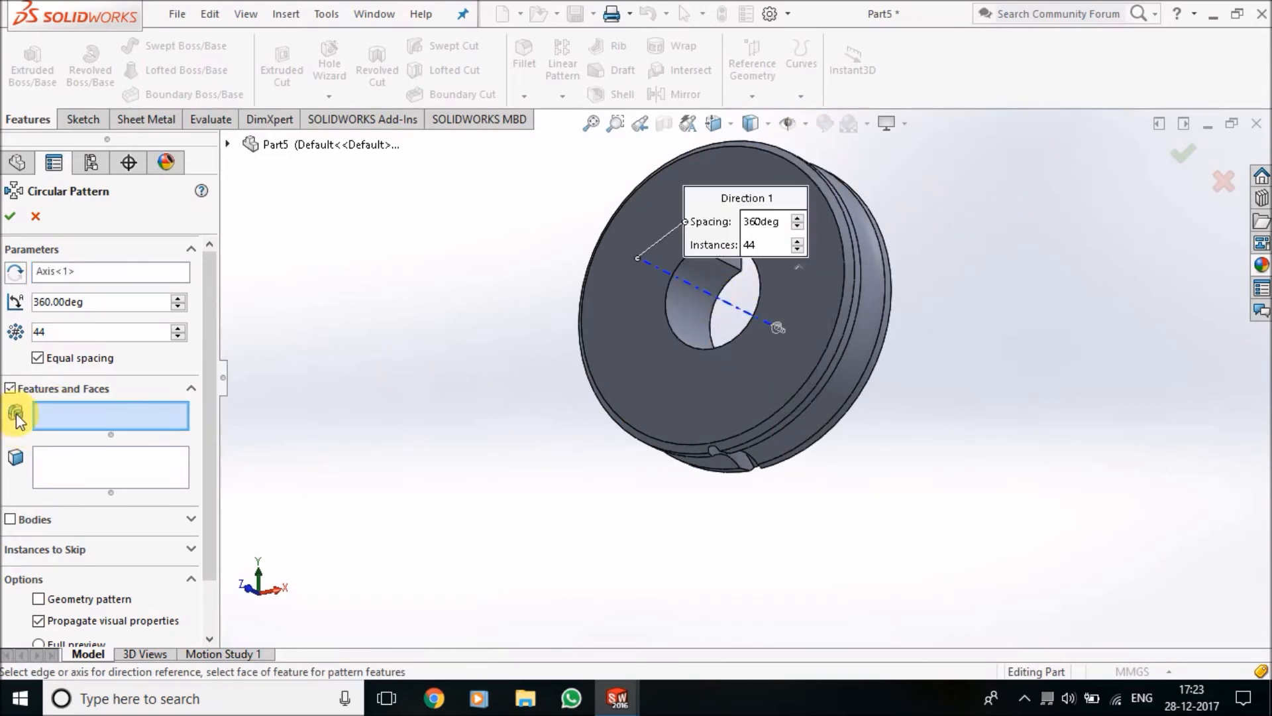
{"action": "left_click", "coordinate": [228, 145]}
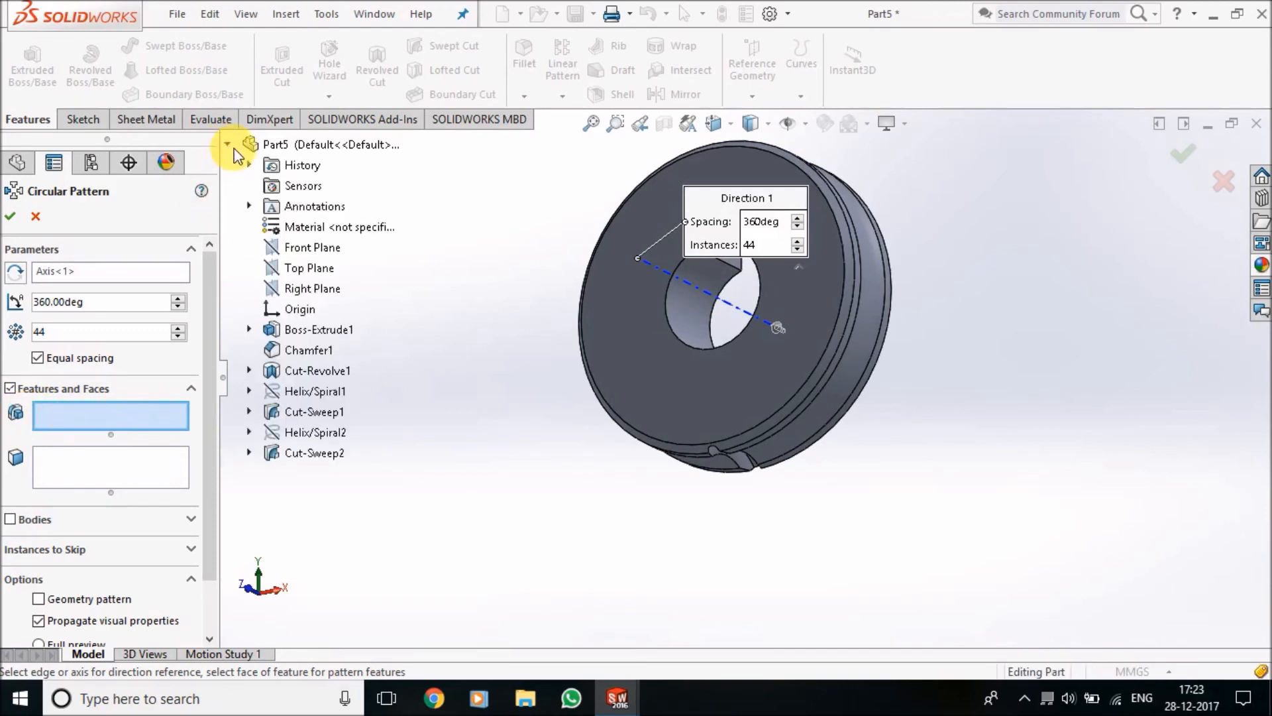
{"action": "left_click", "coordinate": [305, 412]}
{"action": "left_click", "coordinate": [312, 451]}
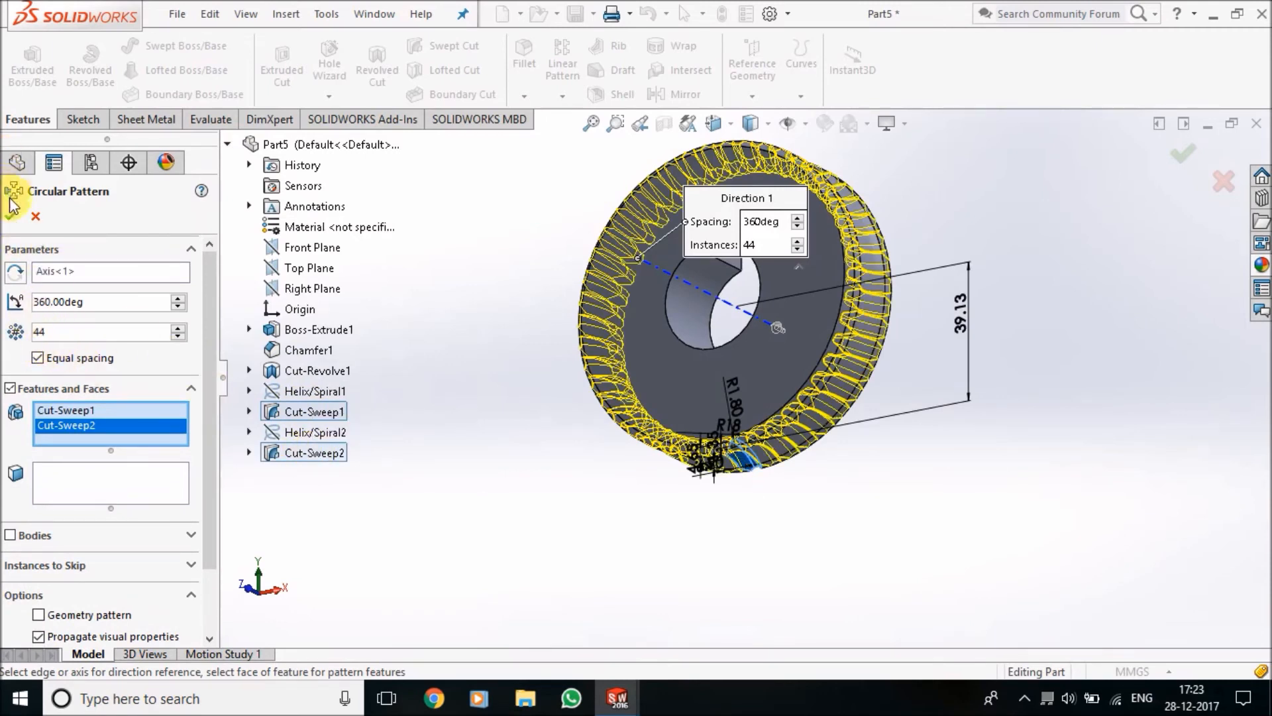
{"action": "left_click", "coordinate": [17, 226]}
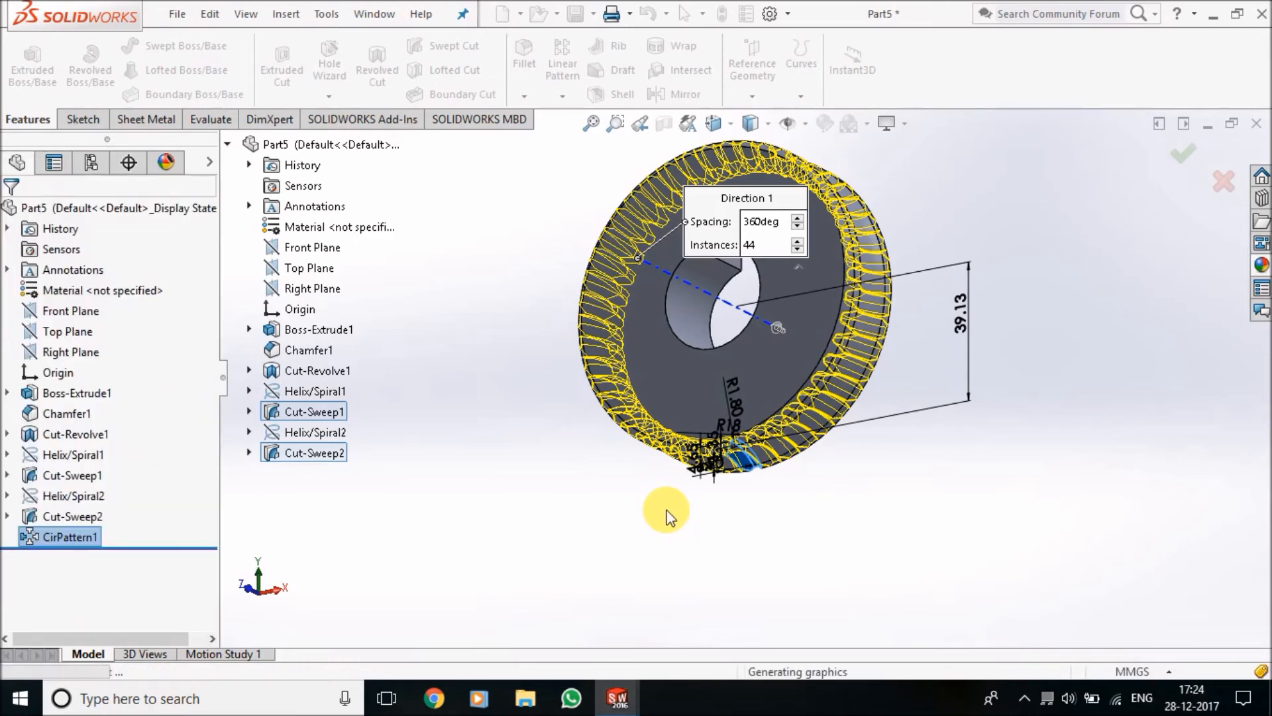
Hide the temporary axes and inspect the patterned teeth around the wheel's rim
{"action": "scroll", "coordinate": [806, 280], "scroll_direction": "up", "scroll_amount": 3}
{"action": "scroll", "coordinate": [726, 323], "scroll_direction": "down", "scroll_amount": 5}
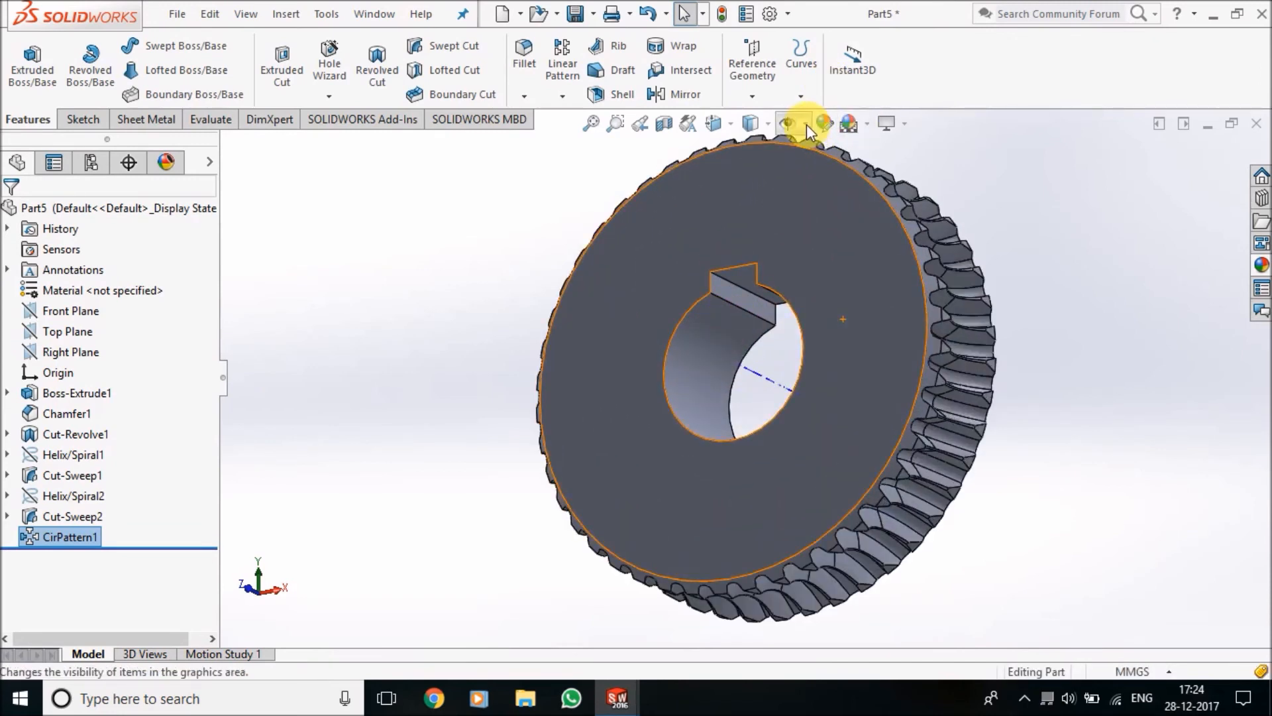
{"action": "left_click", "coordinate": [806, 124]}
{"action": "scroll", "coordinate": [994, 265], "scroll_direction": "up", "scroll_amount": 5}
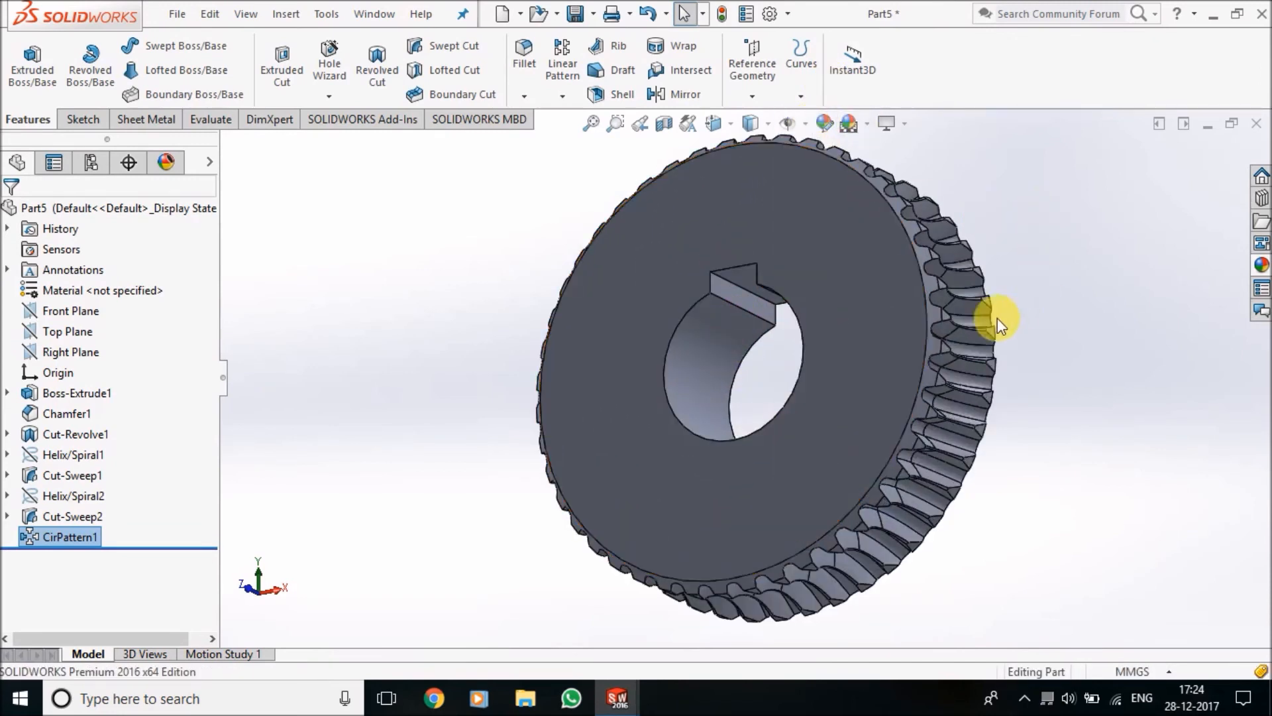
{"action": "middle_click_drag", "start_coordinate": [966, 340], "coordinate": [809, 221]}
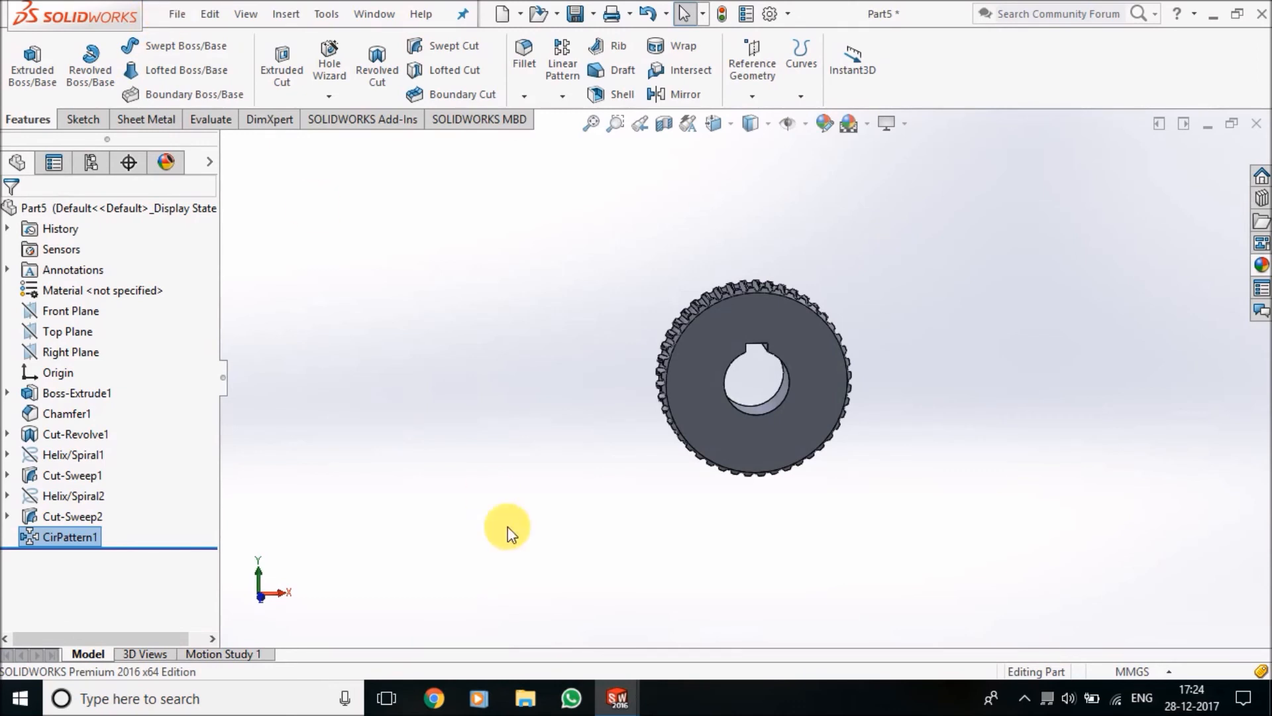
Apply the polished steel appearance to the whole worm wheel part
{"action": "left_click", "coordinate": [1114, 410]}
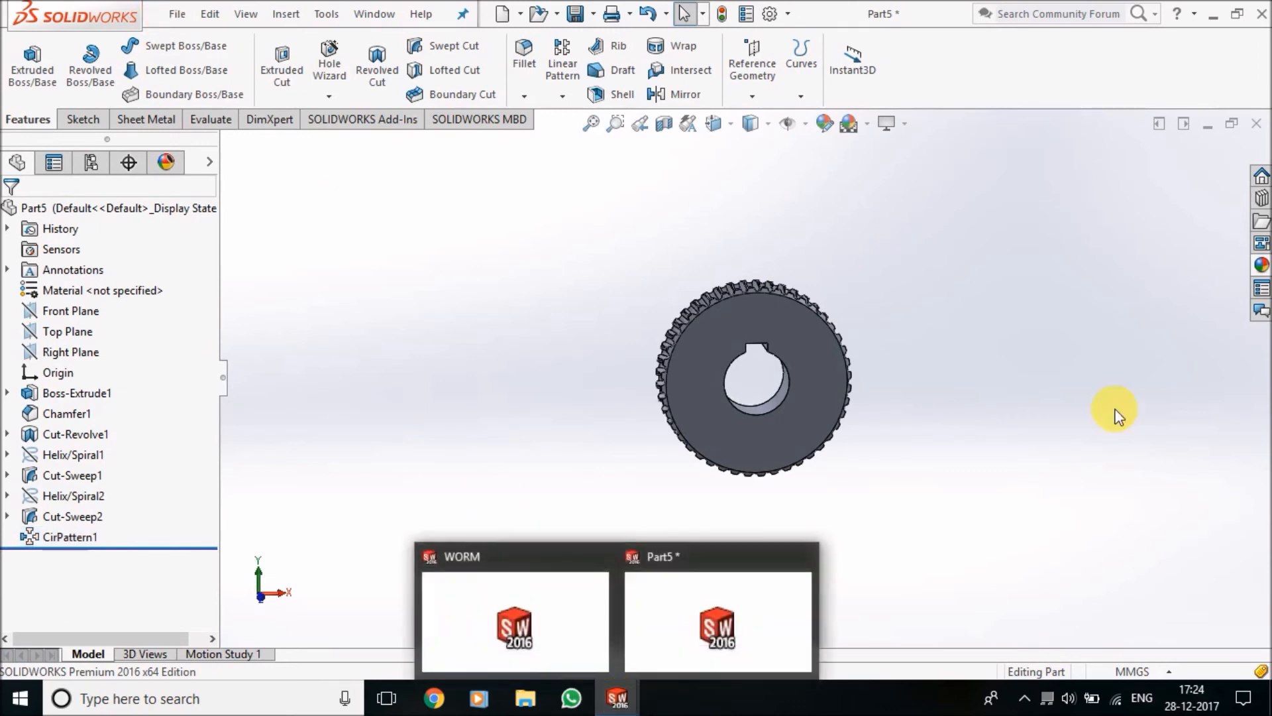
{"action": "left_click", "coordinate": [1257, 266]}
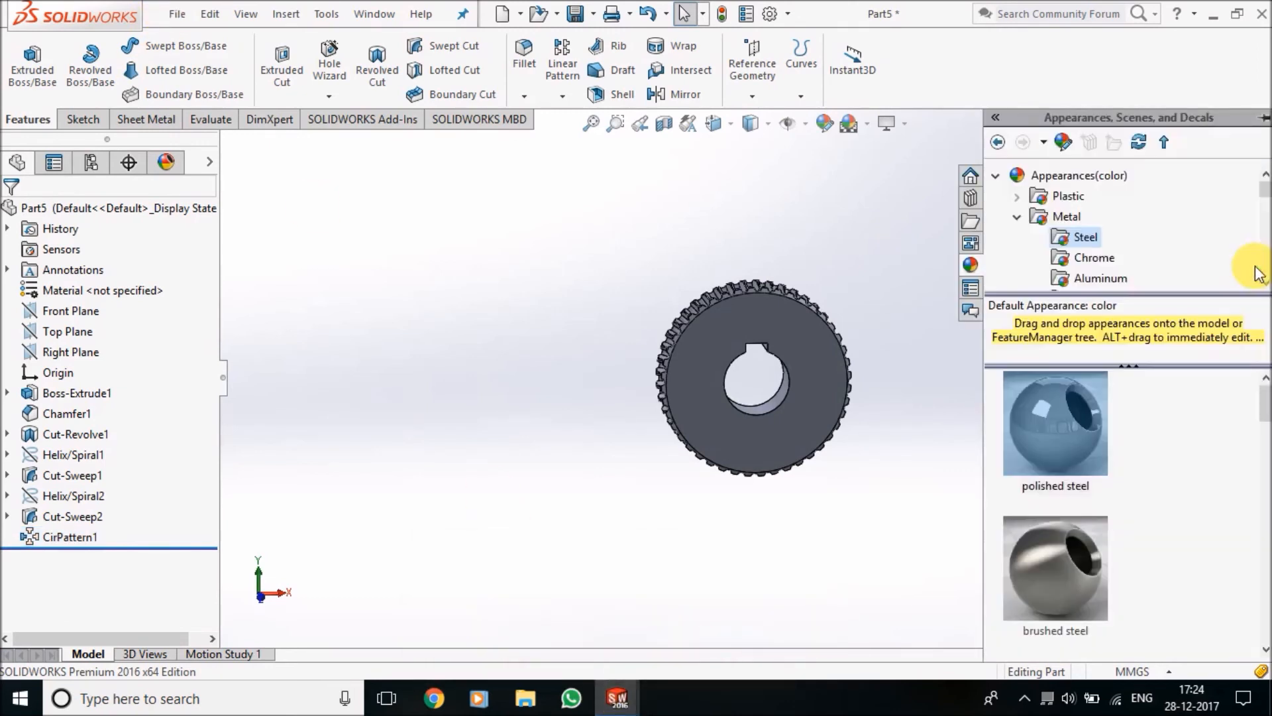
{"action": "left_click", "coordinate": [1067, 434]}
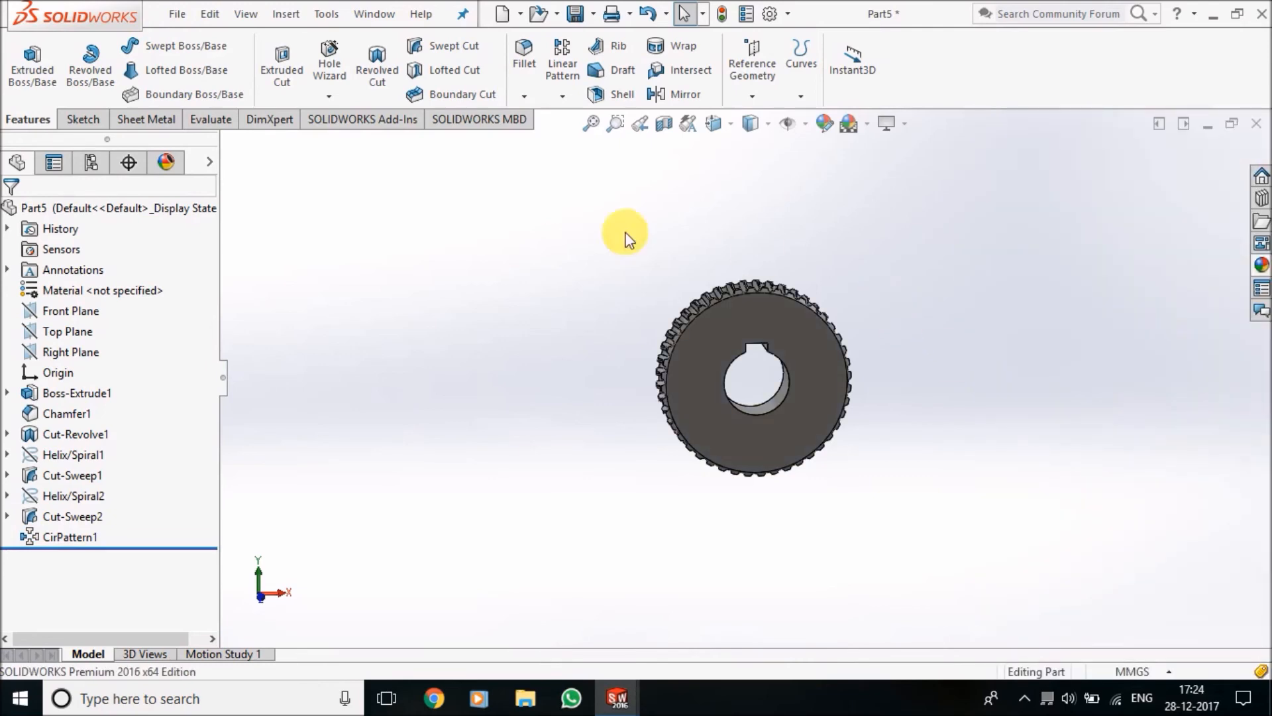
Save the part on the Desktop under the file name WORM WHEEL
{"action": "left_click", "coordinate": [177, 14]}
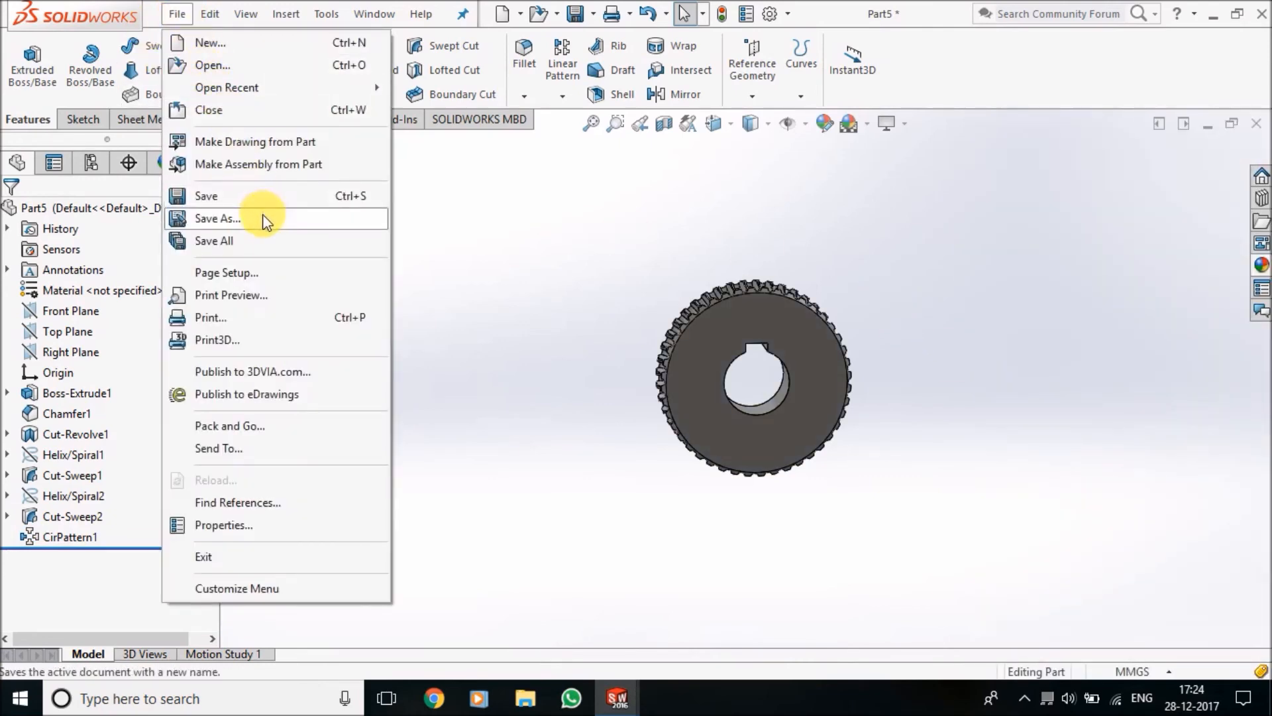
{"action": "left_click", "coordinate": [219, 218]}
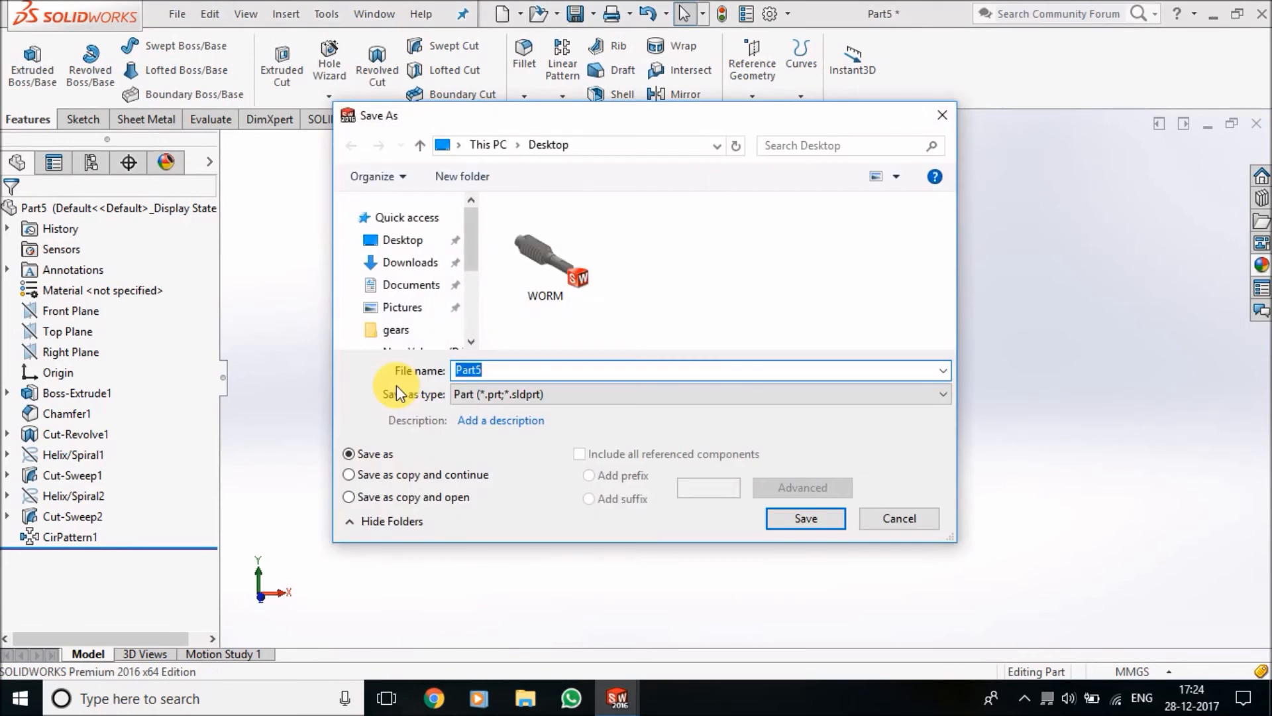
{"action": "type", "text": "WORM WHEEL"}
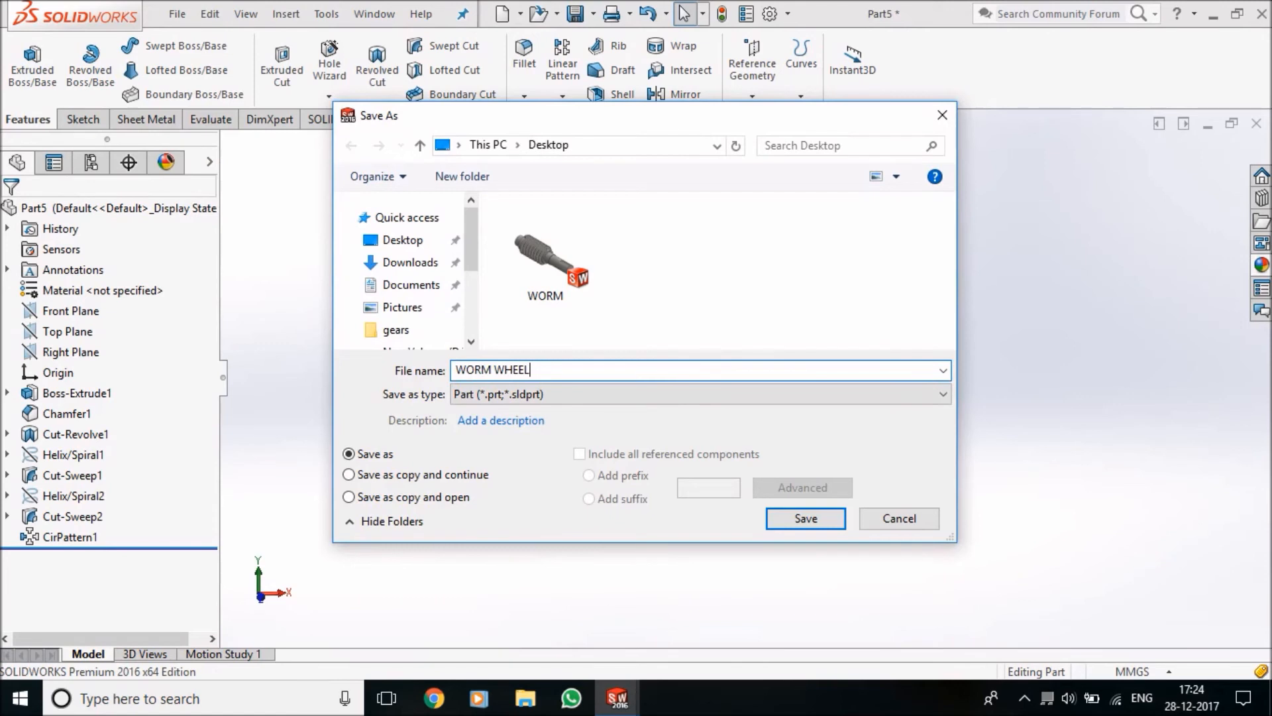
{"action": "key", "text": "Return"}
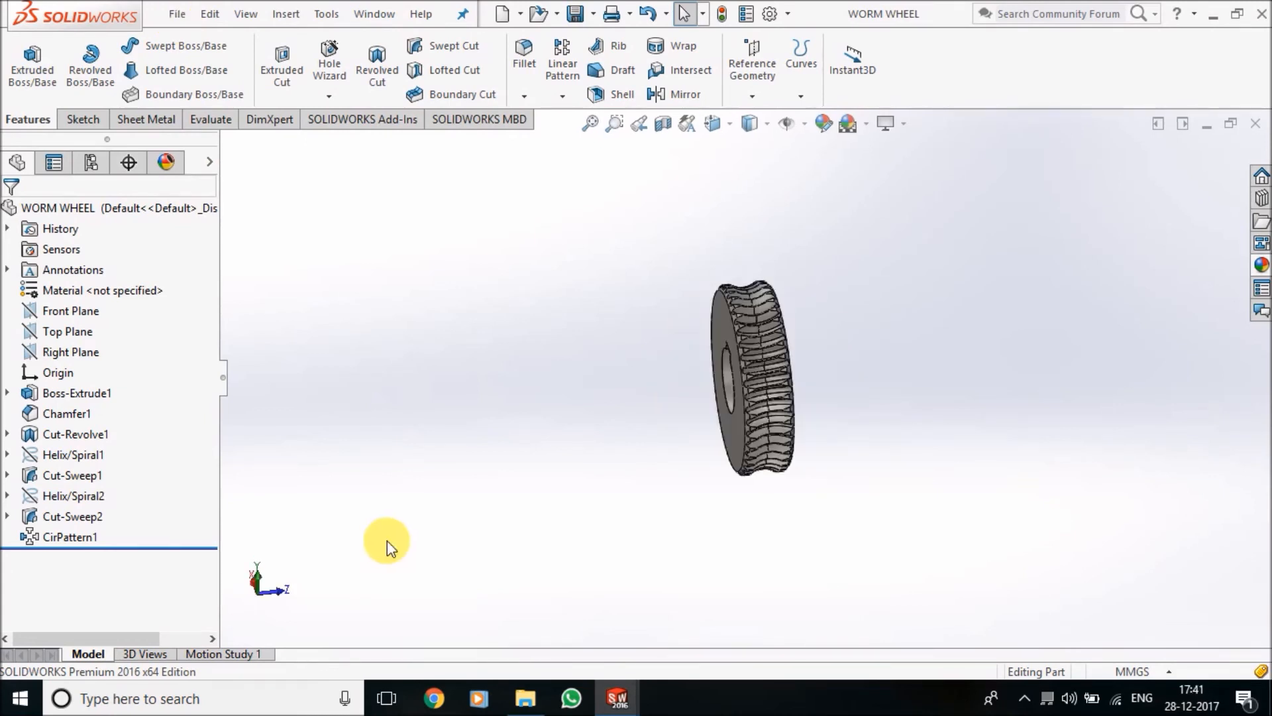
Make a new assembly from the part, placing WORM WHEEL in the graphics area and setting it to Float
{"action": "left_click", "coordinate": [176, 20]}
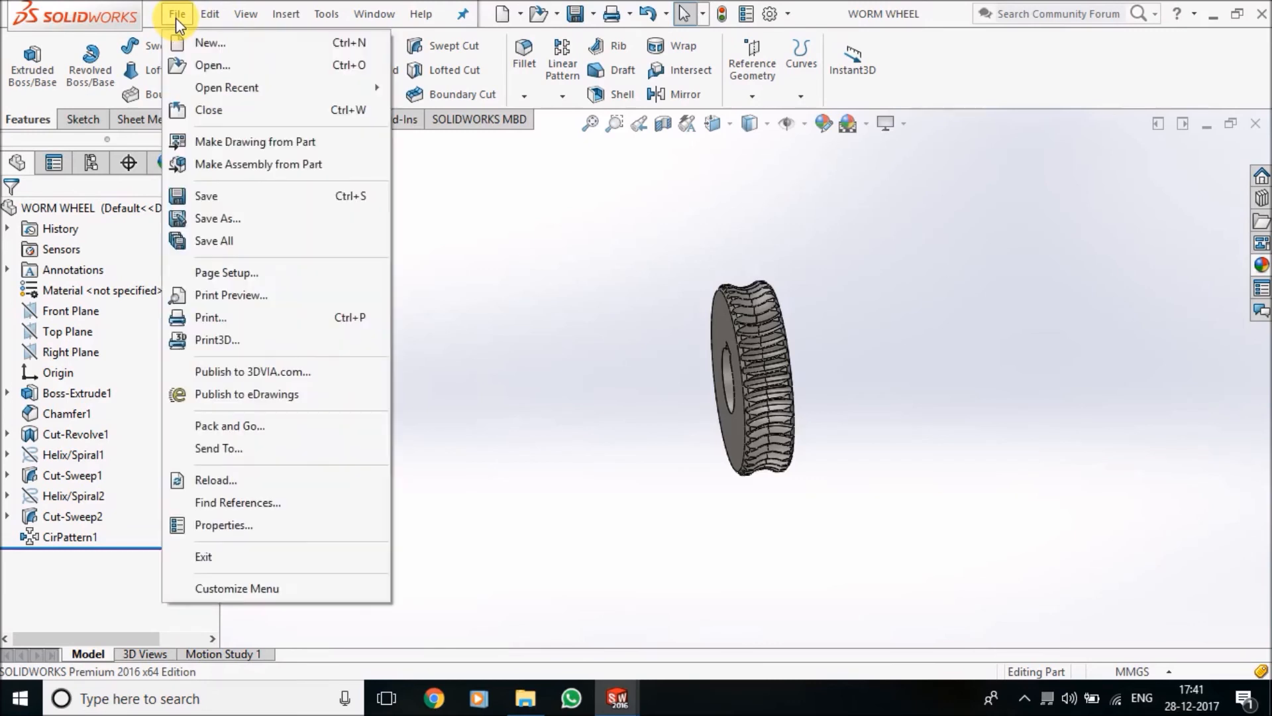
{"action": "left_click", "coordinate": [265, 162]}
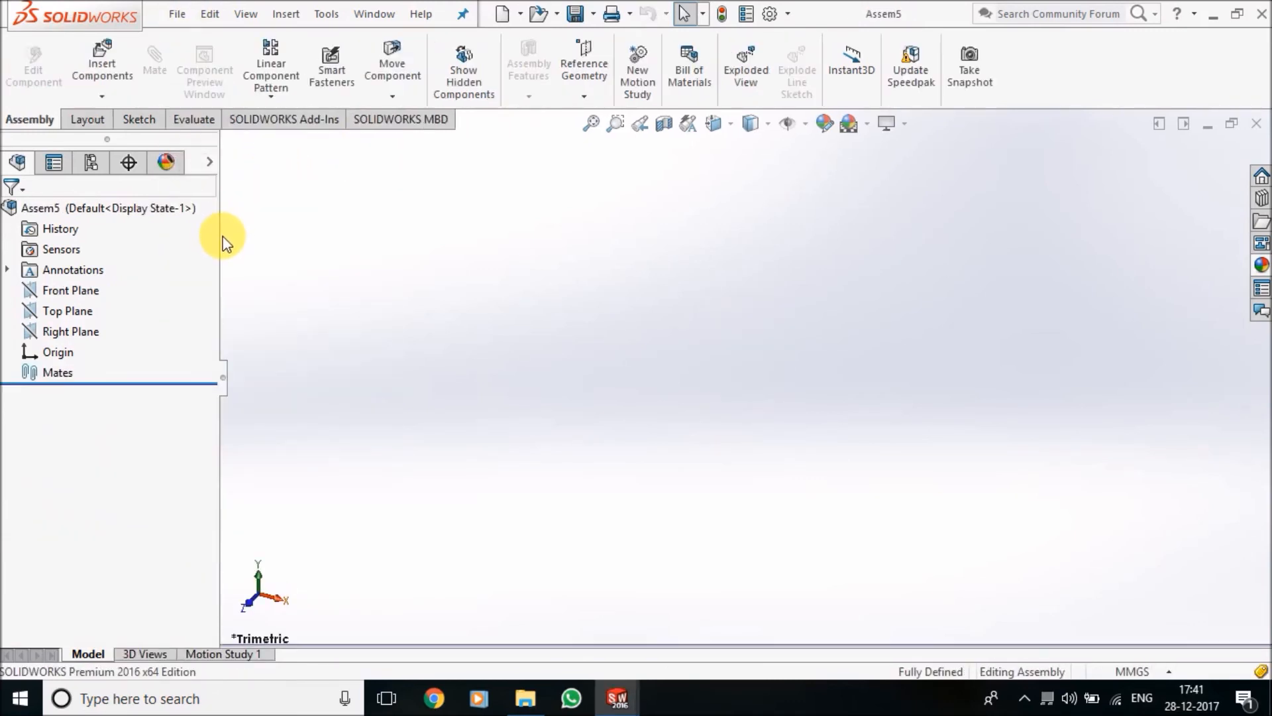
{"action": "left_click", "coordinate": [46, 458]}
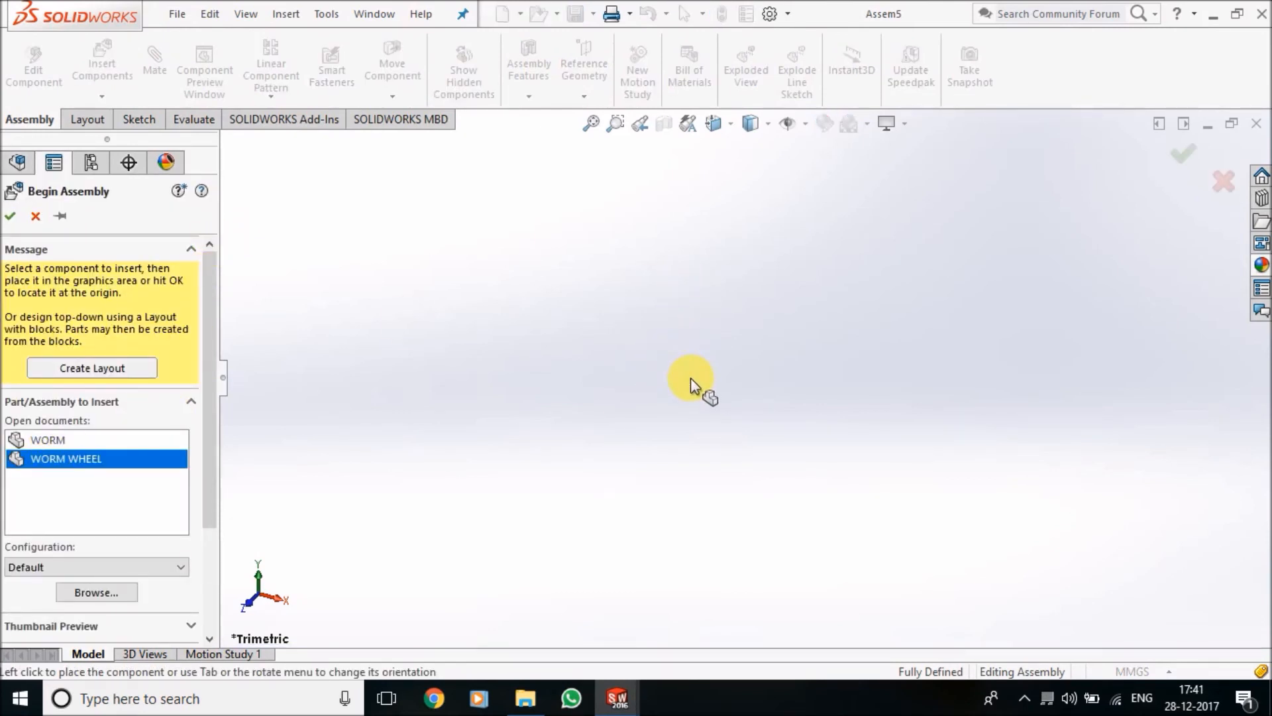
{"action": "left_click", "coordinate": [706, 390]}
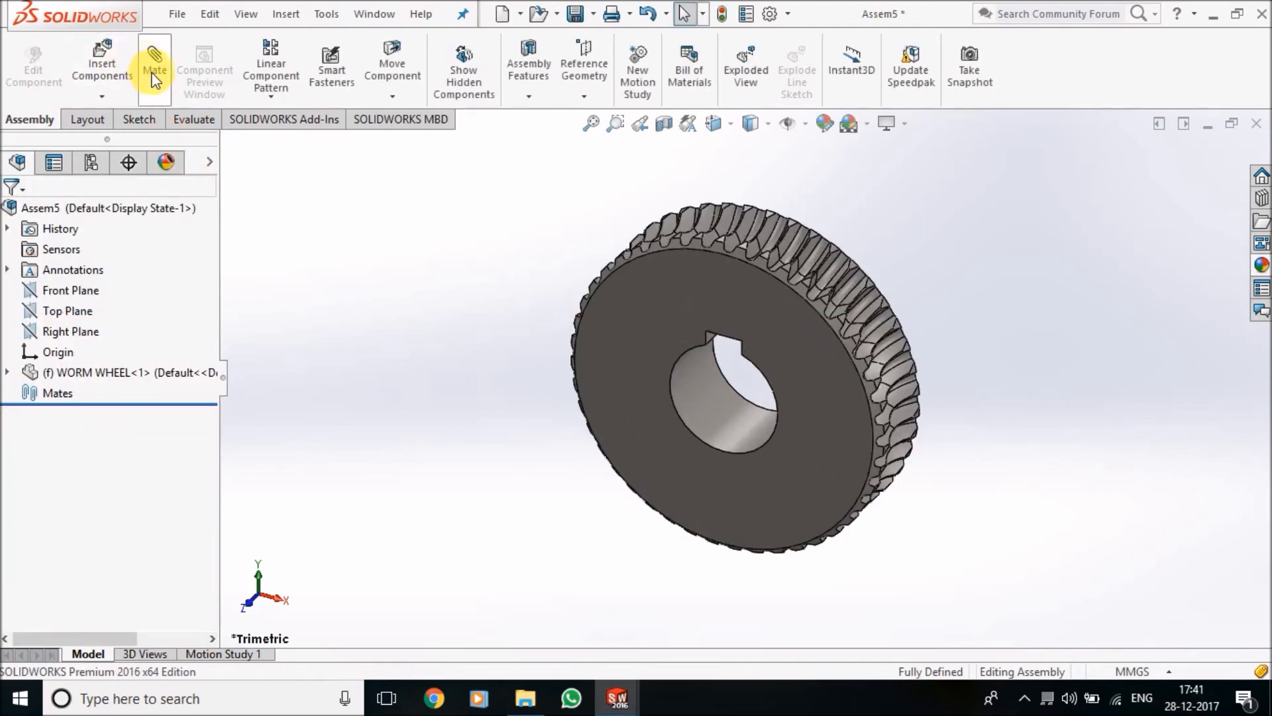
{"action": "right_click", "coordinate": [784, 320]}
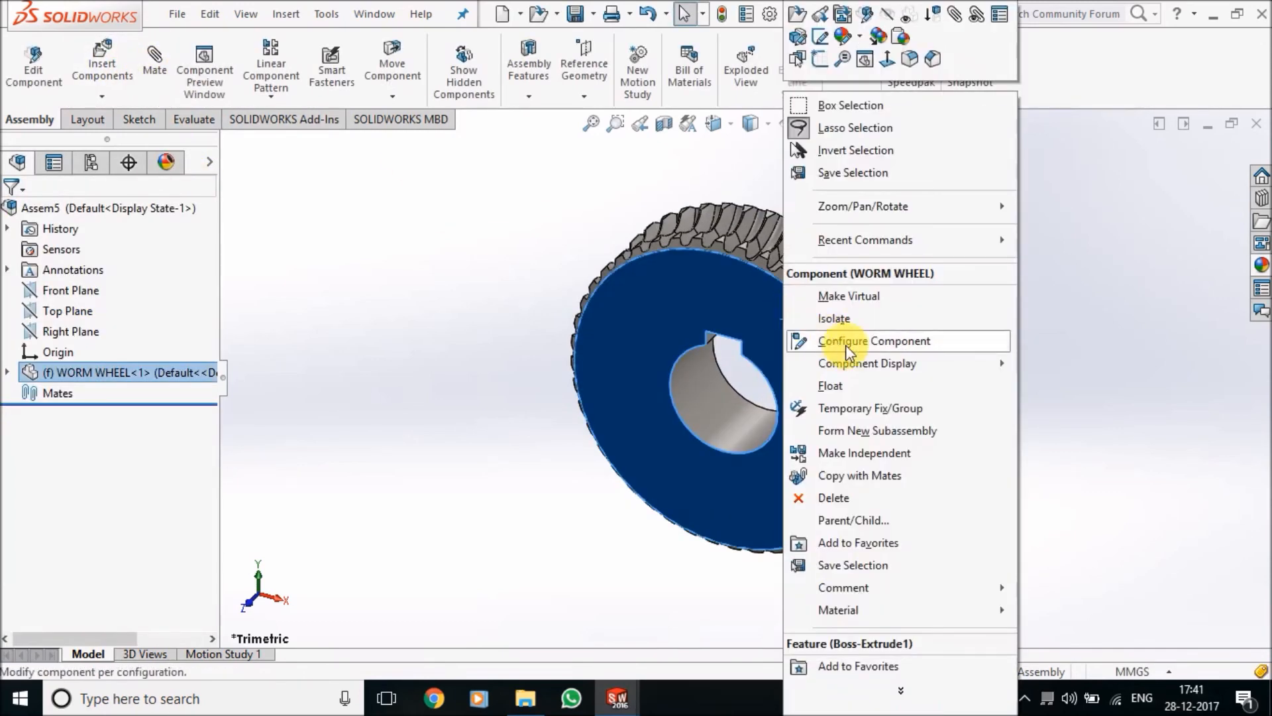
{"action": "left_click", "coordinate": [861, 387]}
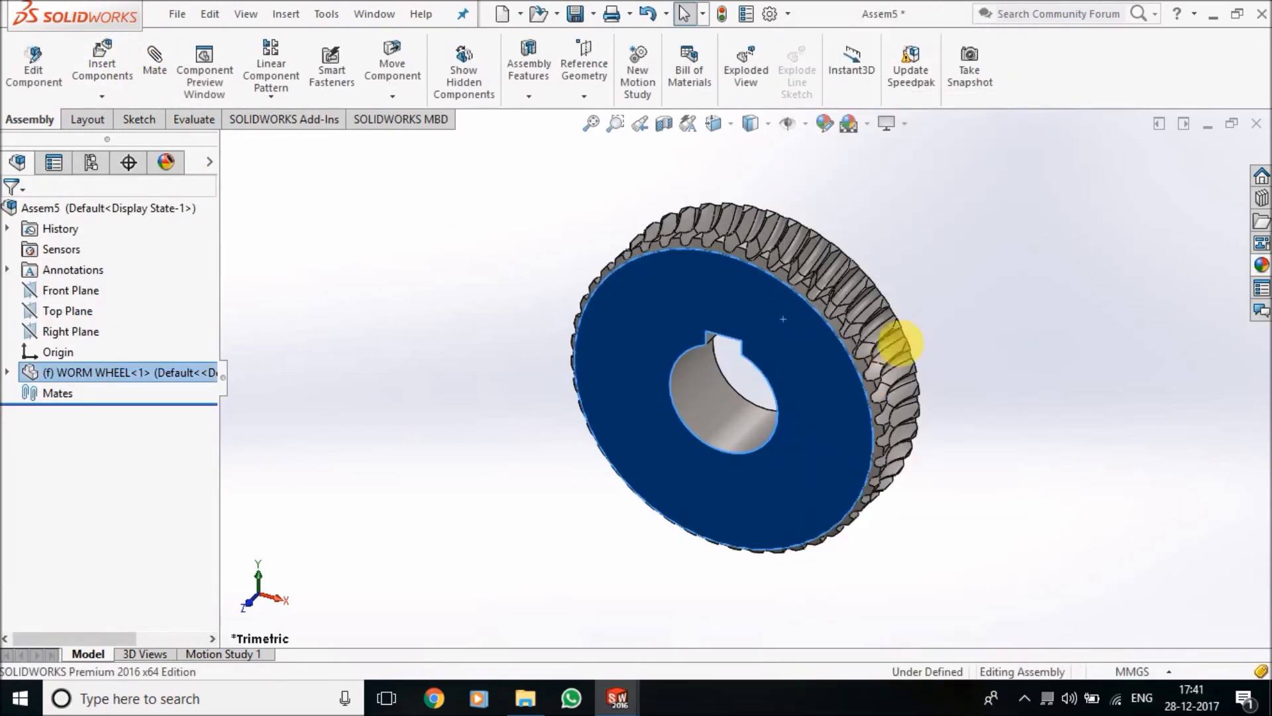
Add a Coincident mate between the assembly's Front Plane and the worm wheel's Front Plane
{"action": "left_click", "coordinate": [146, 66]}
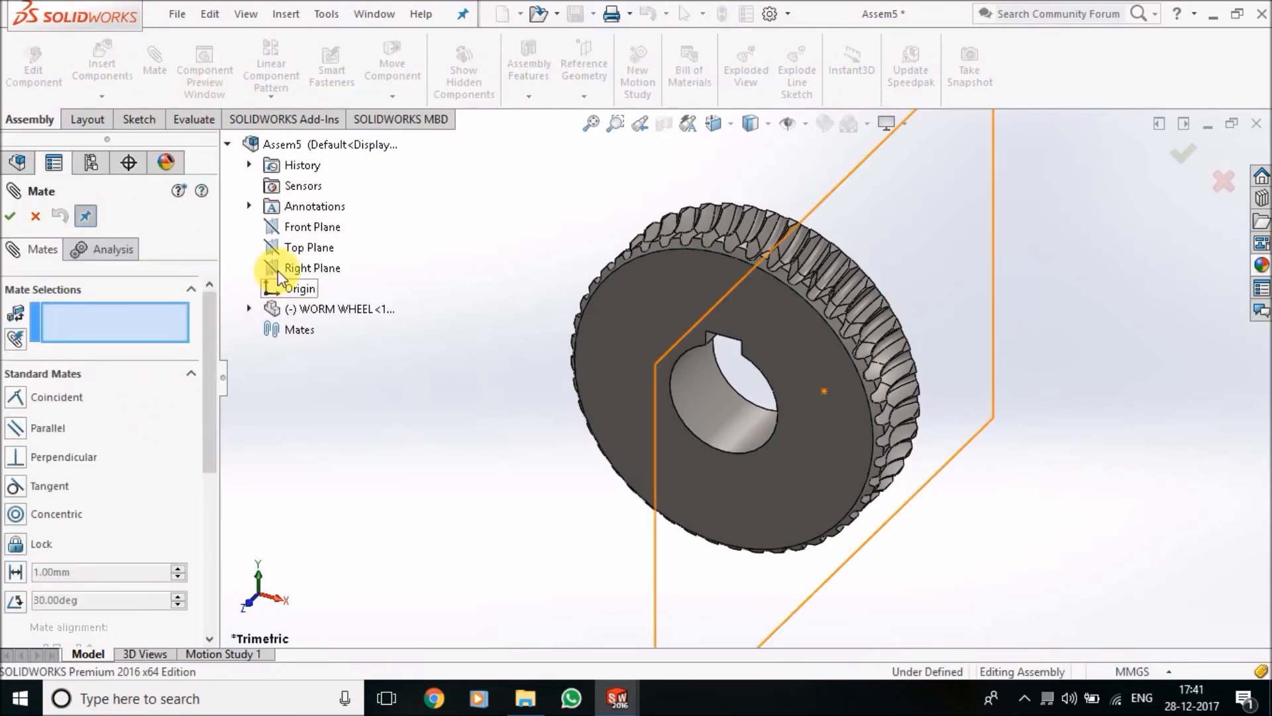
{"action": "left_click", "coordinate": [301, 227]}
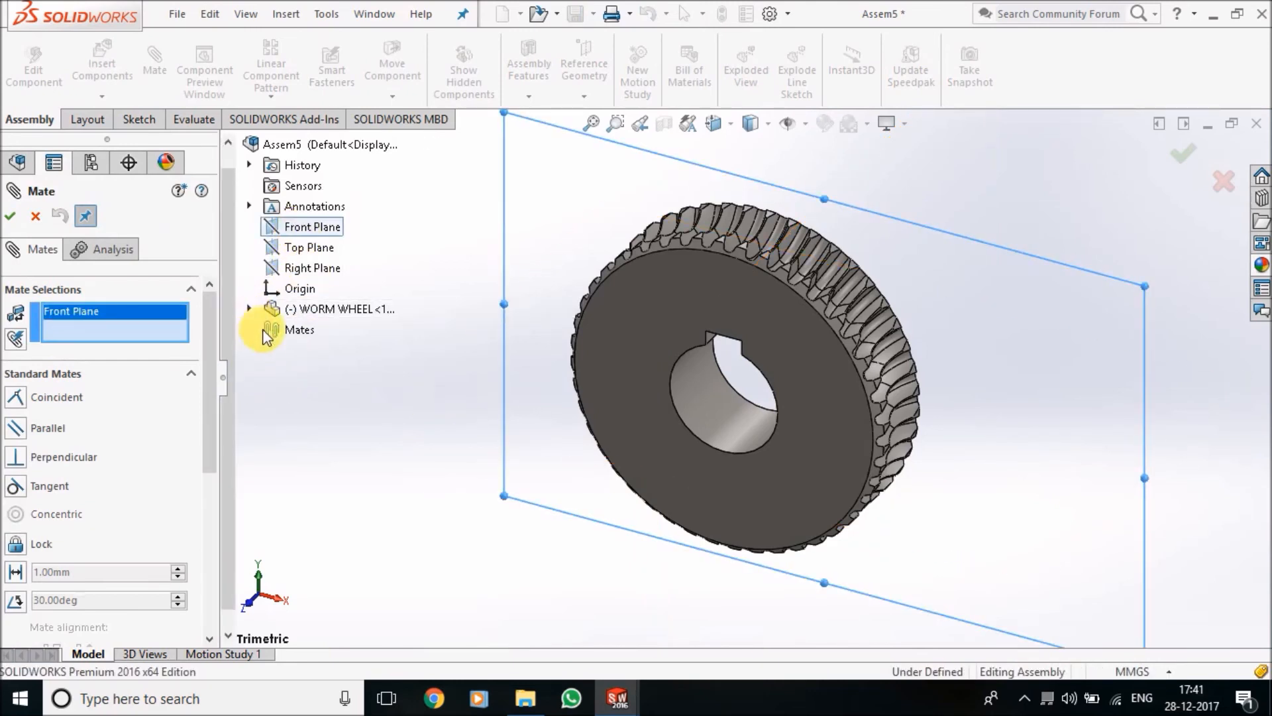
{"action": "left_click", "coordinate": [250, 309]}
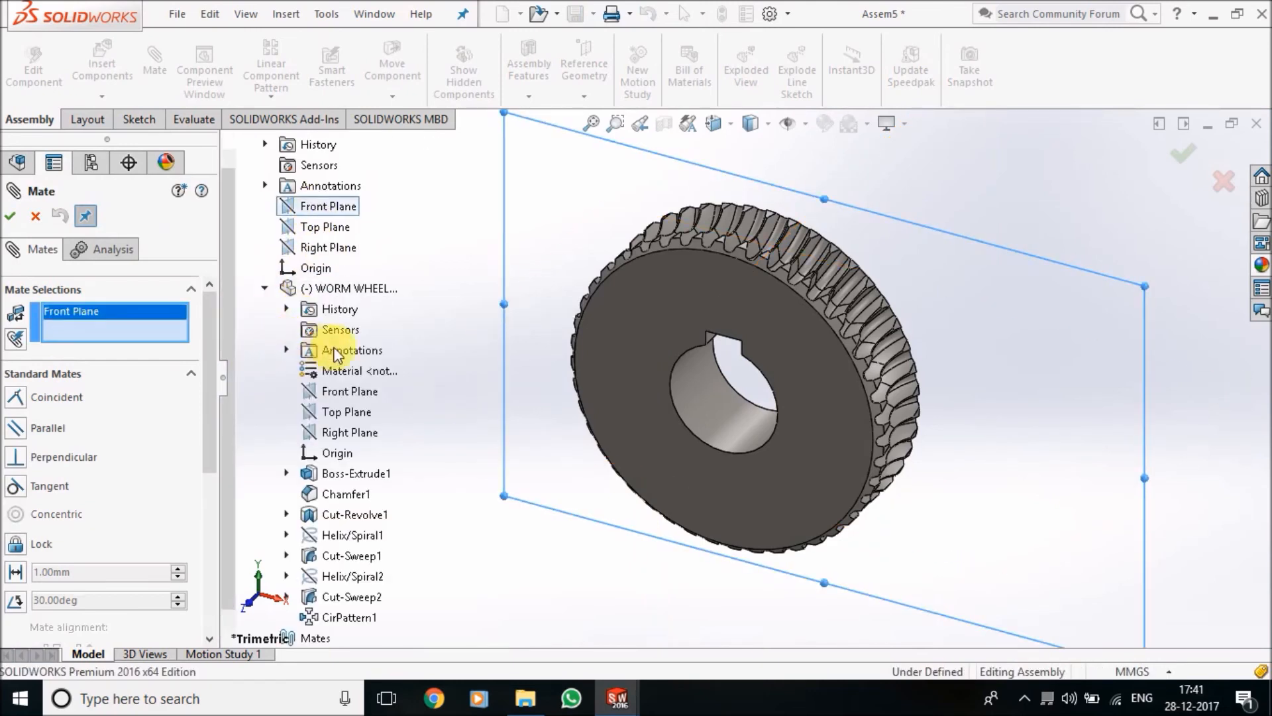
{"action": "left_click", "coordinate": [360, 392]}
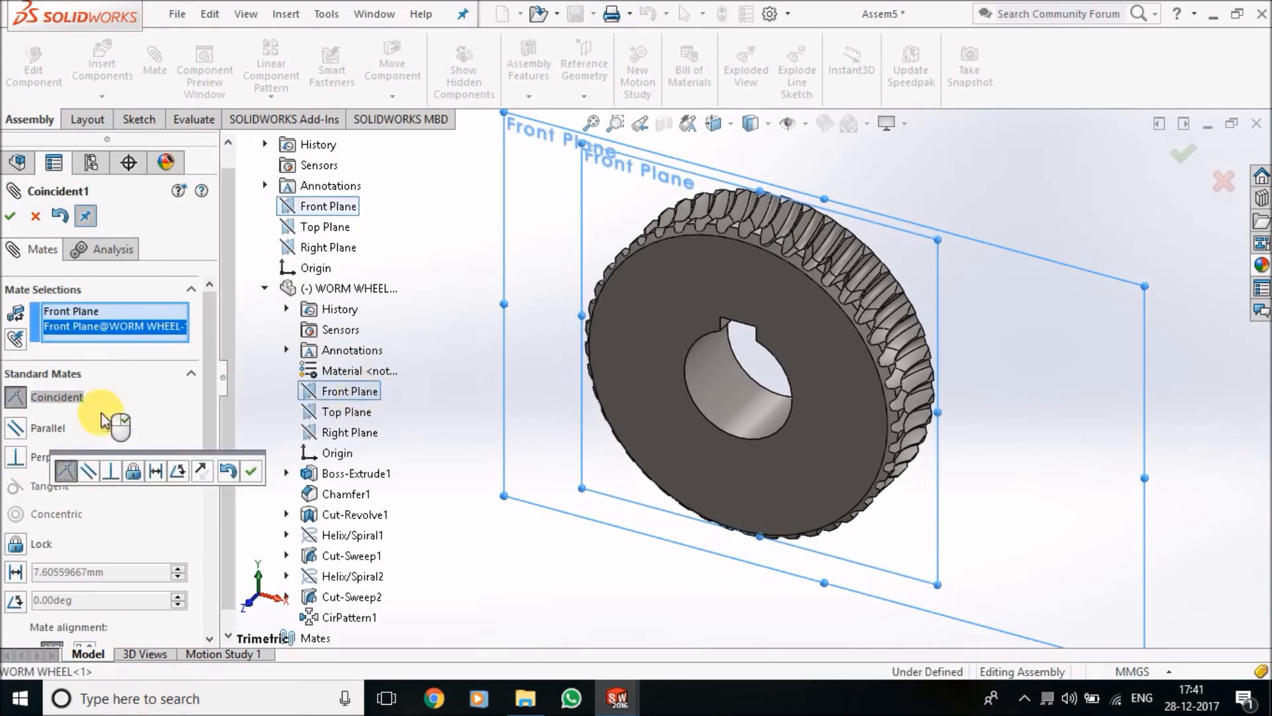
{"action": "left_click", "coordinate": [251, 471]}
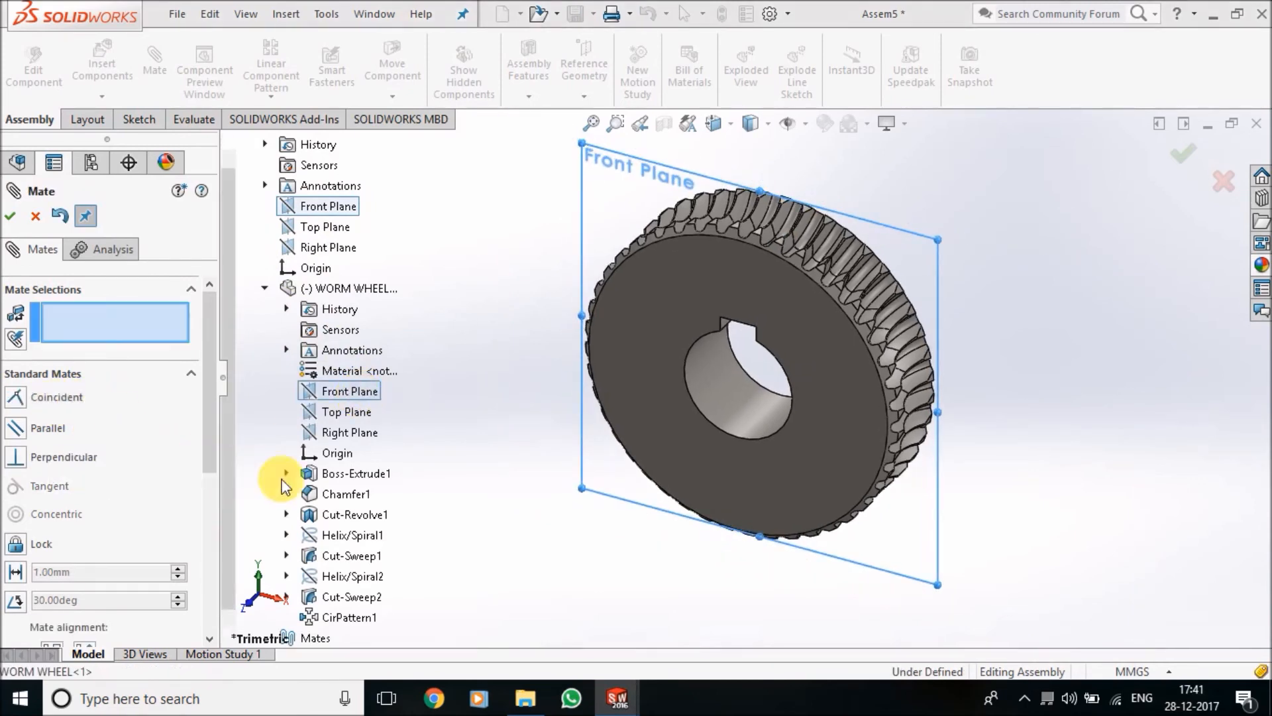
Show the temporary axes and add a Coincident mate between the assembly origin and the worm wheel's central axis
{"action": "scroll", "coordinate": [720, 301], "scroll_direction": "up", "scroll_amount": 5}
{"action": "scroll", "coordinate": [722, 302], "scroll_direction": "down", "scroll_amount": 2}
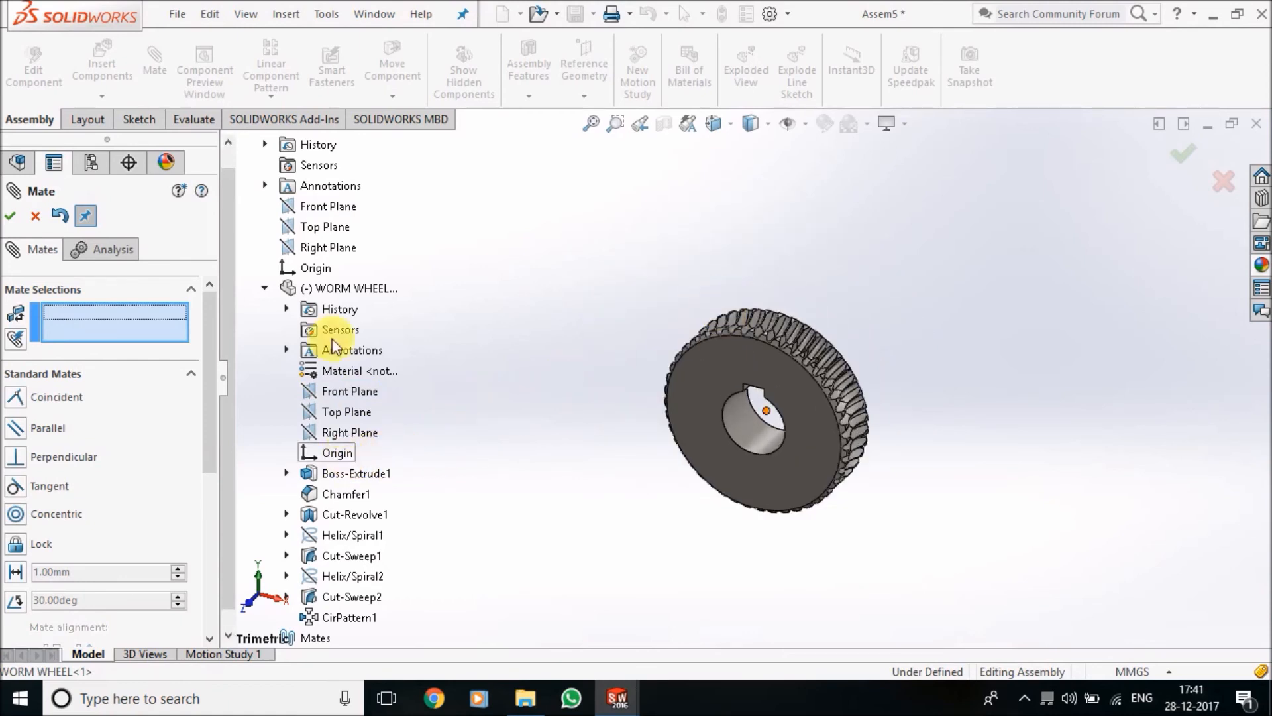
{"action": "left_click", "coordinate": [308, 268]}
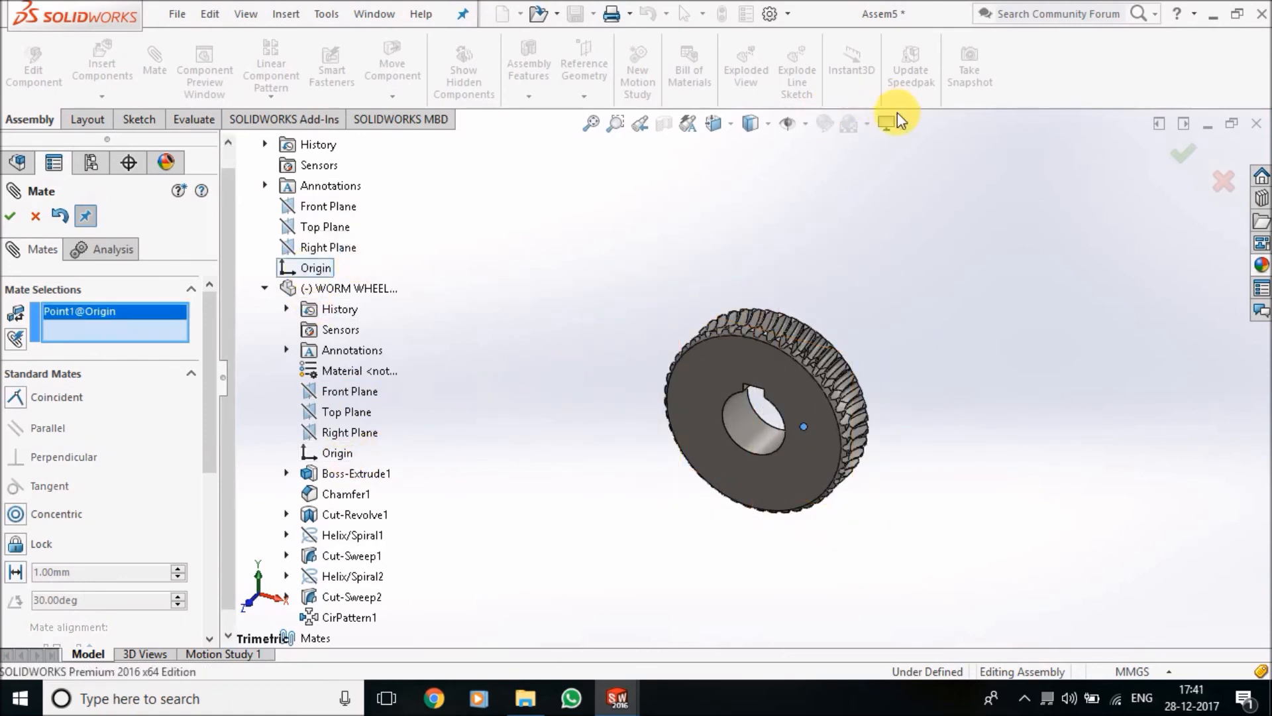
{"action": "left_click", "coordinate": [788, 123]}
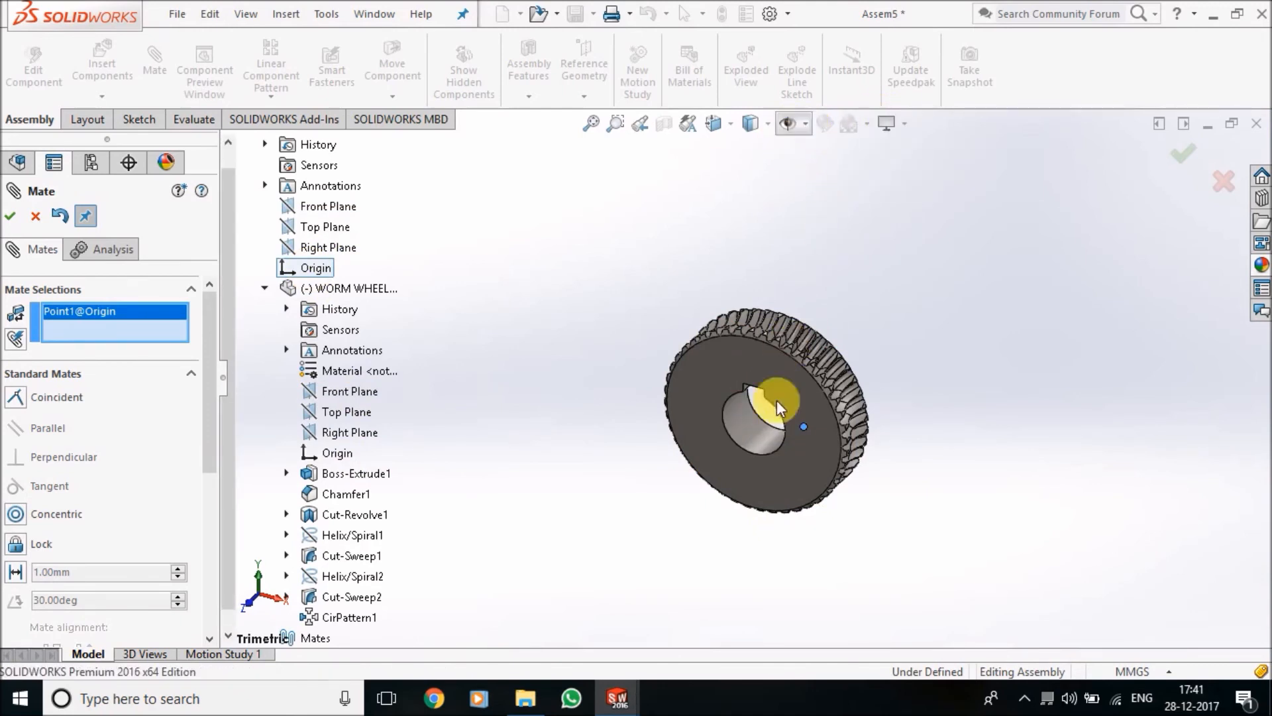
{"action": "left_click", "coordinate": [805, 124]}
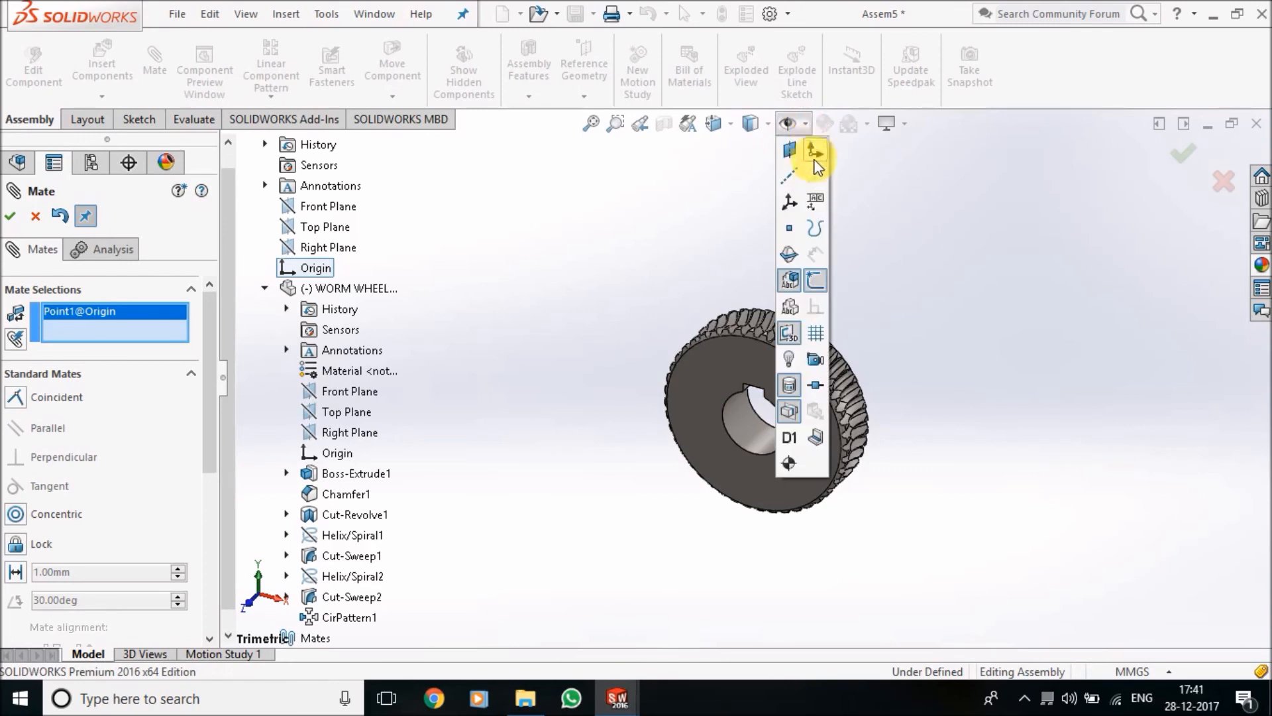
{"action": "left_click", "coordinate": [816, 177]}
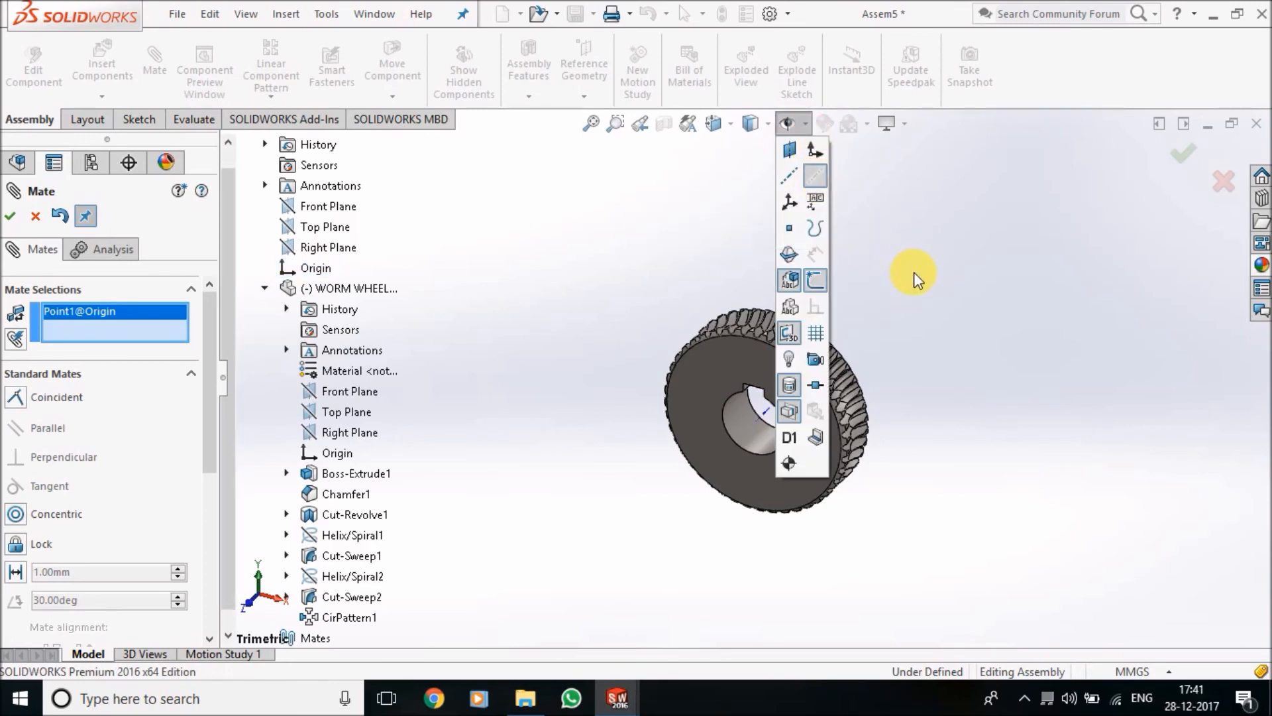
{"action": "left_click", "coordinate": [765, 422]}
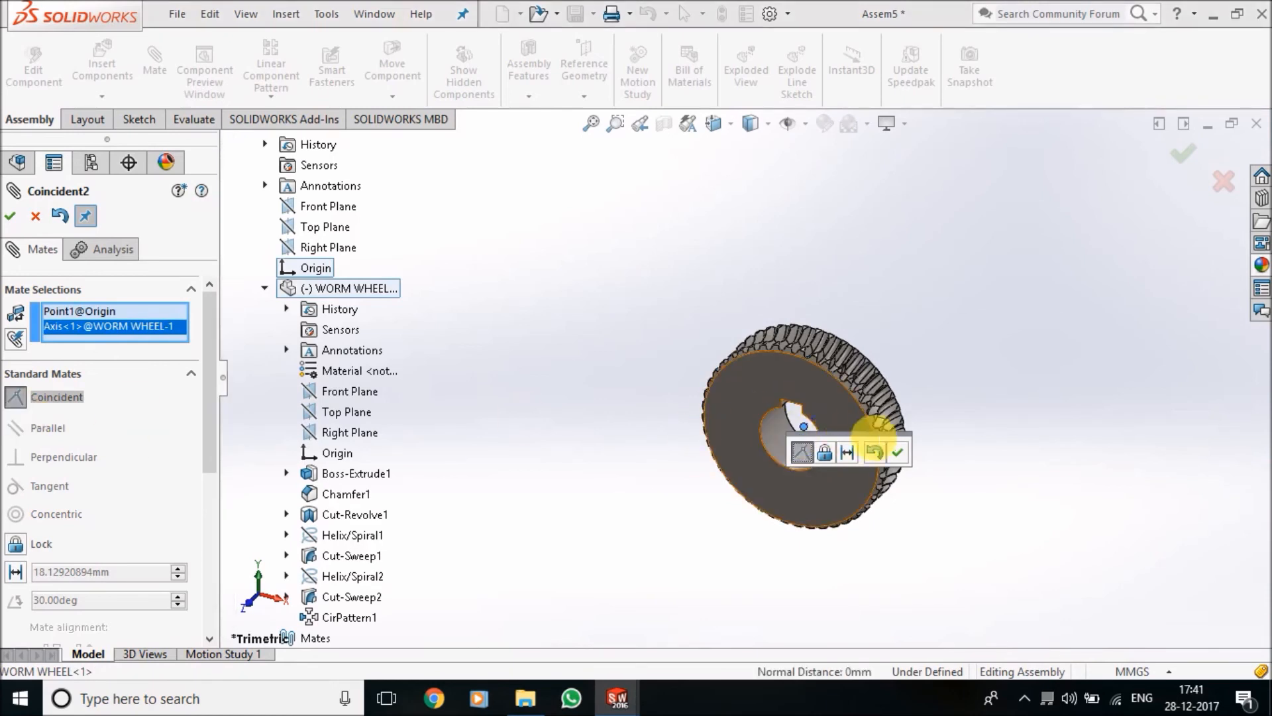
{"action": "left_click", "coordinate": [897, 451]}
{"action": "left_click", "coordinate": [10, 217]}
Rotate the worm wheel about its central axis to test its free movement
{"action": "scroll", "coordinate": [690, 431], "scroll_direction": "up", "scroll_amount": 3}
{"action": "scroll", "coordinate": [746, 406], "scroll_direction": "down", "scroll_amount": 5}
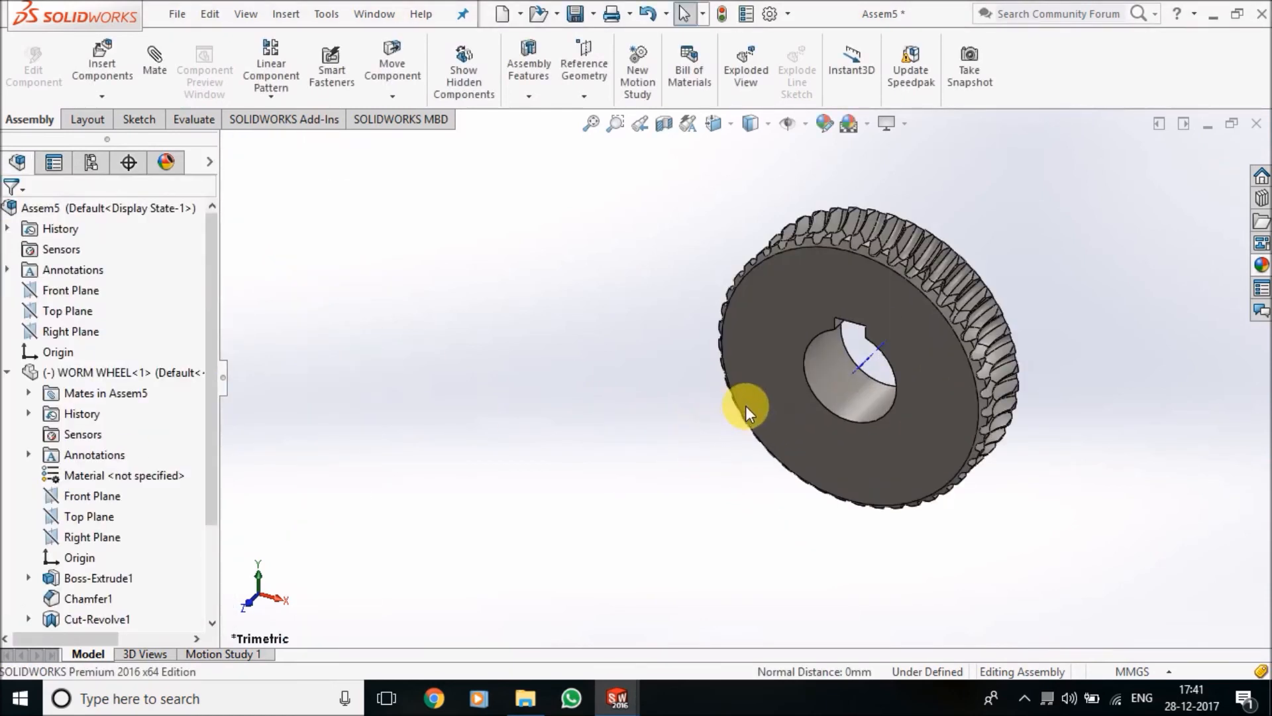
{"action": "scroll", "coordinate": [941, 269], "scroll_direction": "up", "scroll_amount": 3}
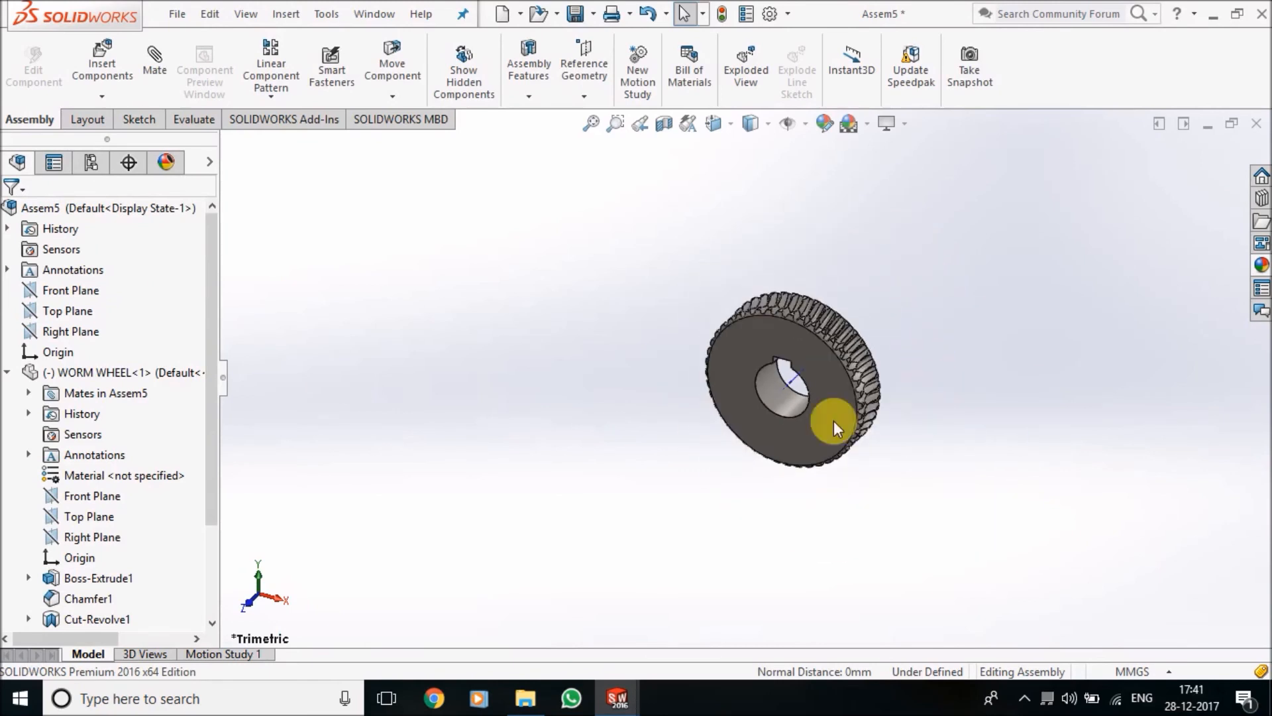
{"action": "left_click", "coordinate": [847, 392]}
{"action": "left_click_drag", "start_coordinate": [701, 336], "coordinate": [1127, 198]}
Apply a blue colour with RGB 0, 0, 255 to the worm wheel at component level
{"action": "left_click", "coordinate": [1113, 199]}
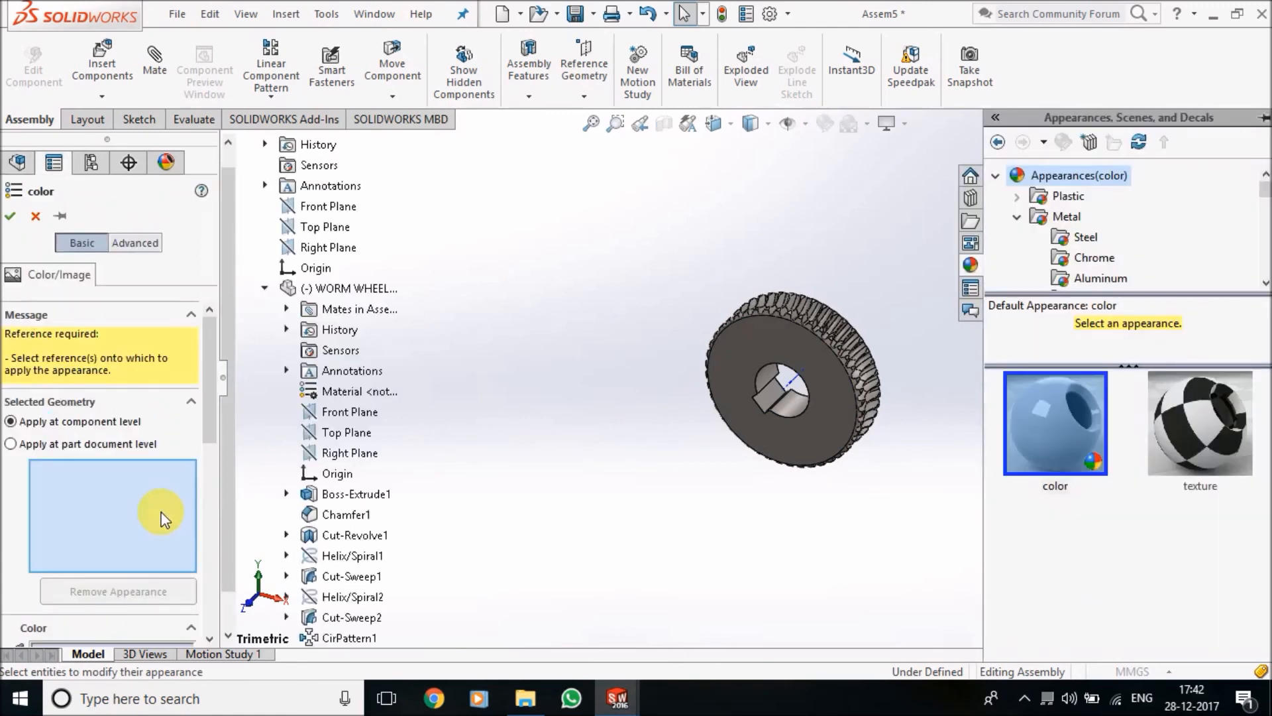
{"action": "left_click_drag", "start_coordinate": [205, 416], "coordinate": [203, 515]}
{"action": "left_click", "coordinate": [124, 473]}
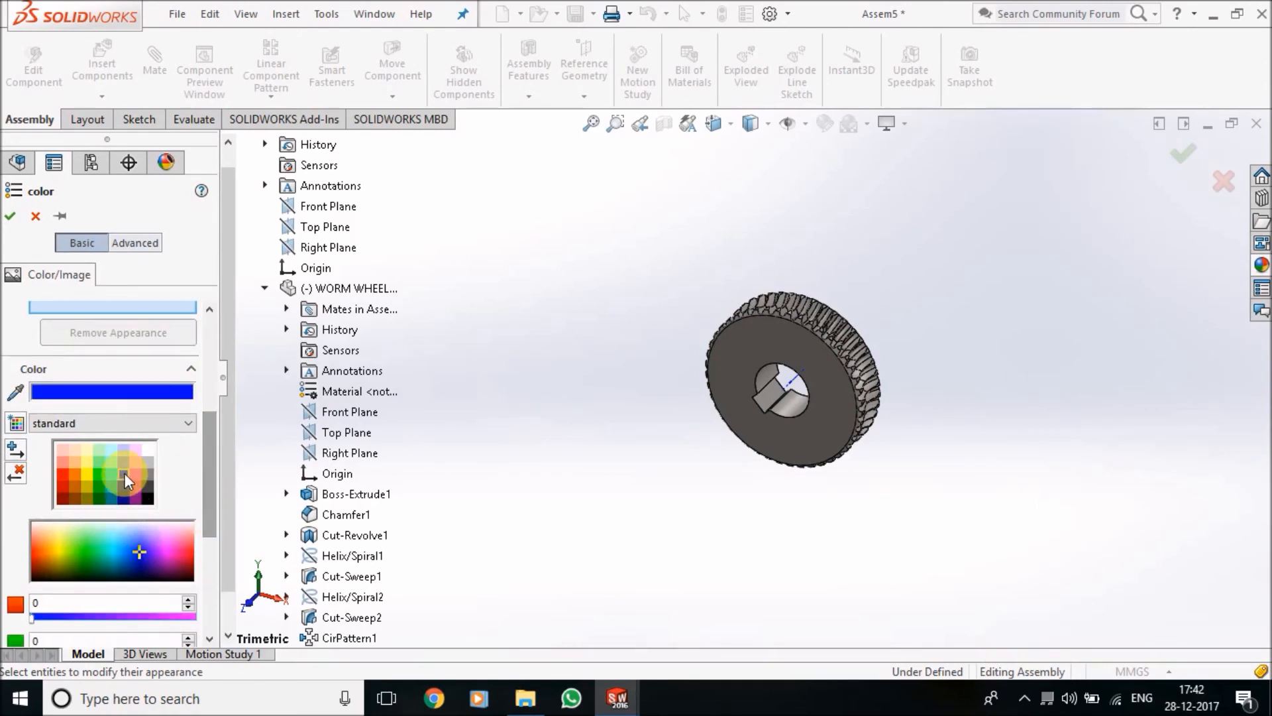
{"action": "left_click", "coordinate": [328, 293]}
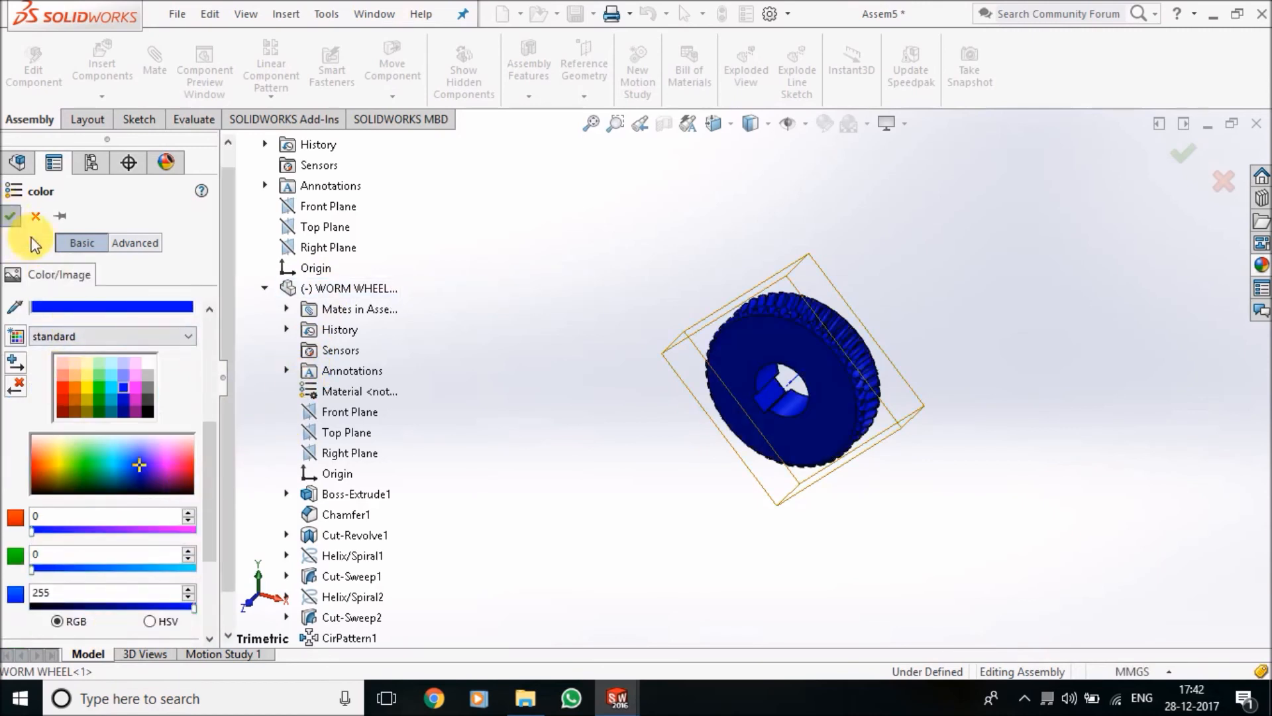
{"action": "left_click", "coordinate": [9, 216]}
Insert the WORM part just above the worm wheel in the front view, with its shaft horizontal
{"action": "scroll", "coordinate": [781, 335], "scroll_direction": "down", "scroll_amount": 4}
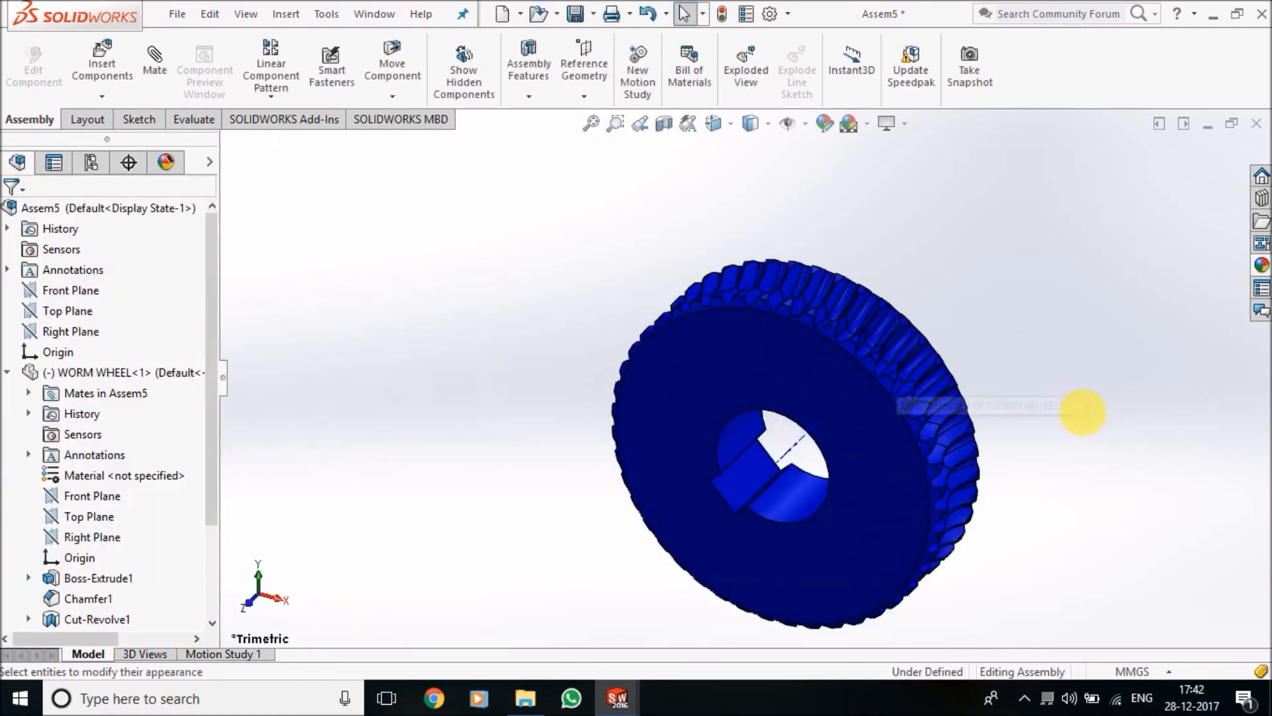
{"action": "middle_click_drag", "start_coordinate": [1066, 435], "coordinate": [1014, 325]}
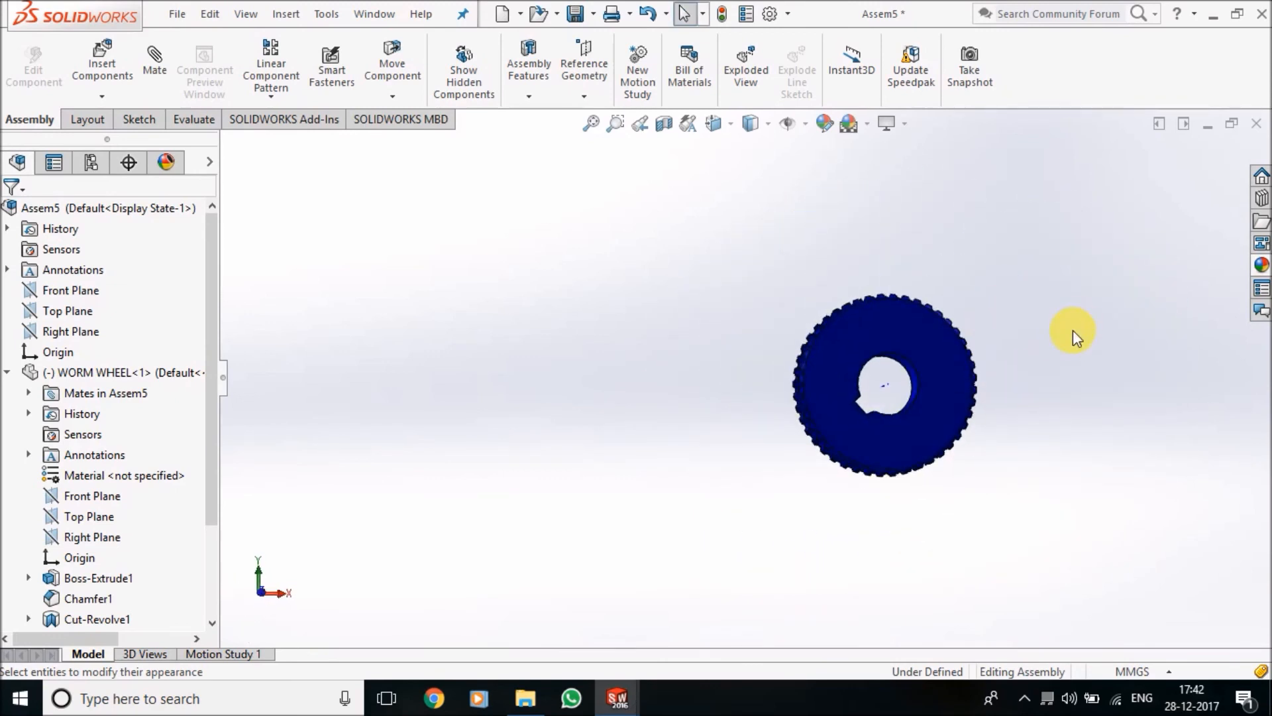
{"action": "key", "text": "ctrl+7"}
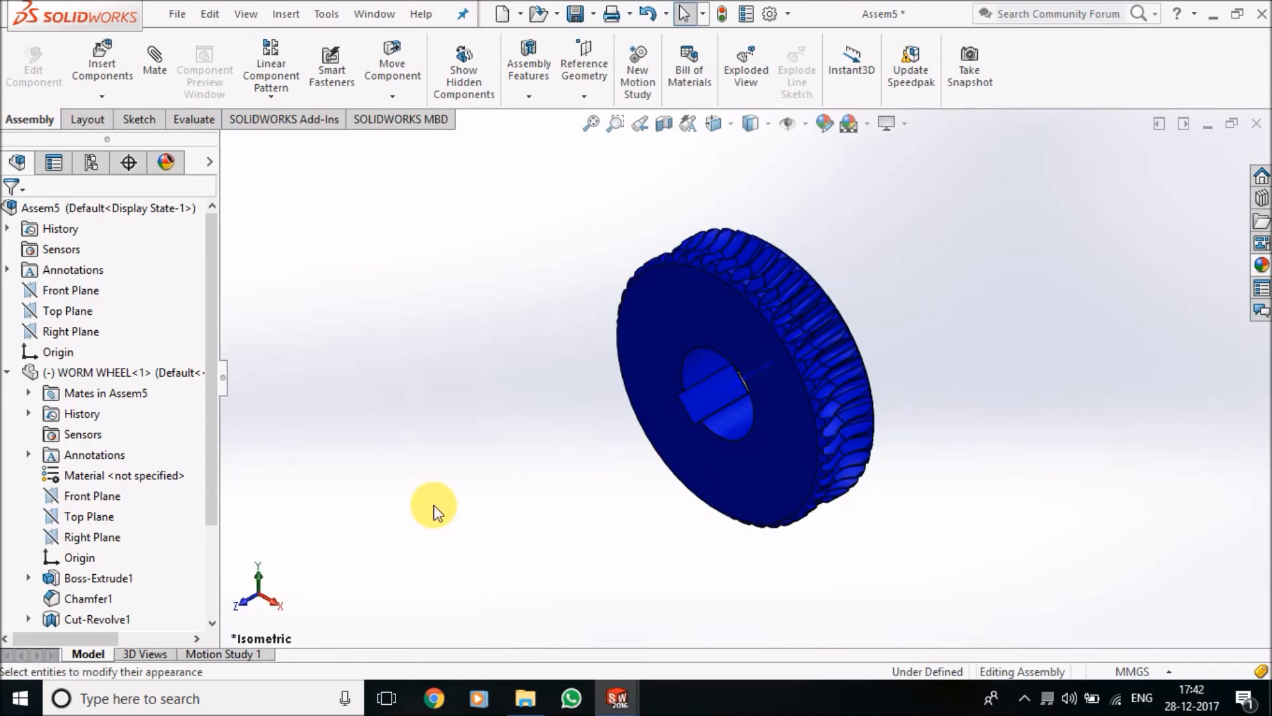
{"action": "key", "text": "ctrl+1"}
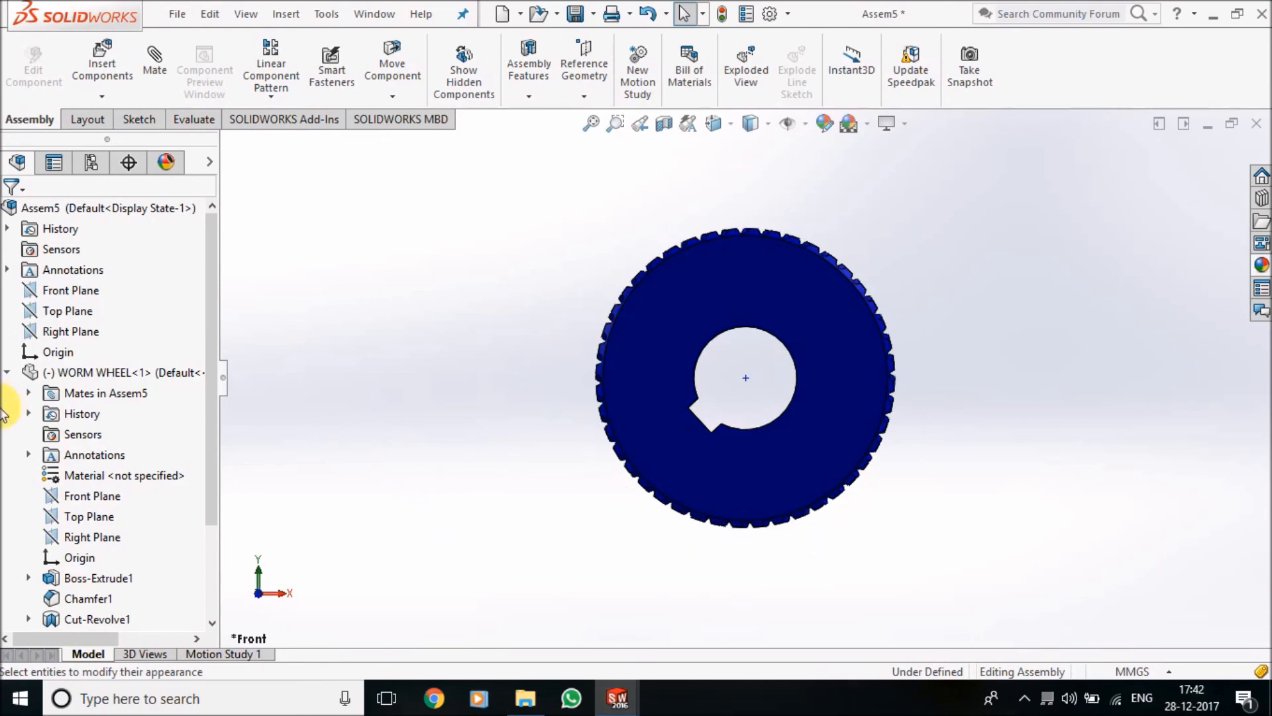
{"action": "left_click", "coordinate": [101, 66]}
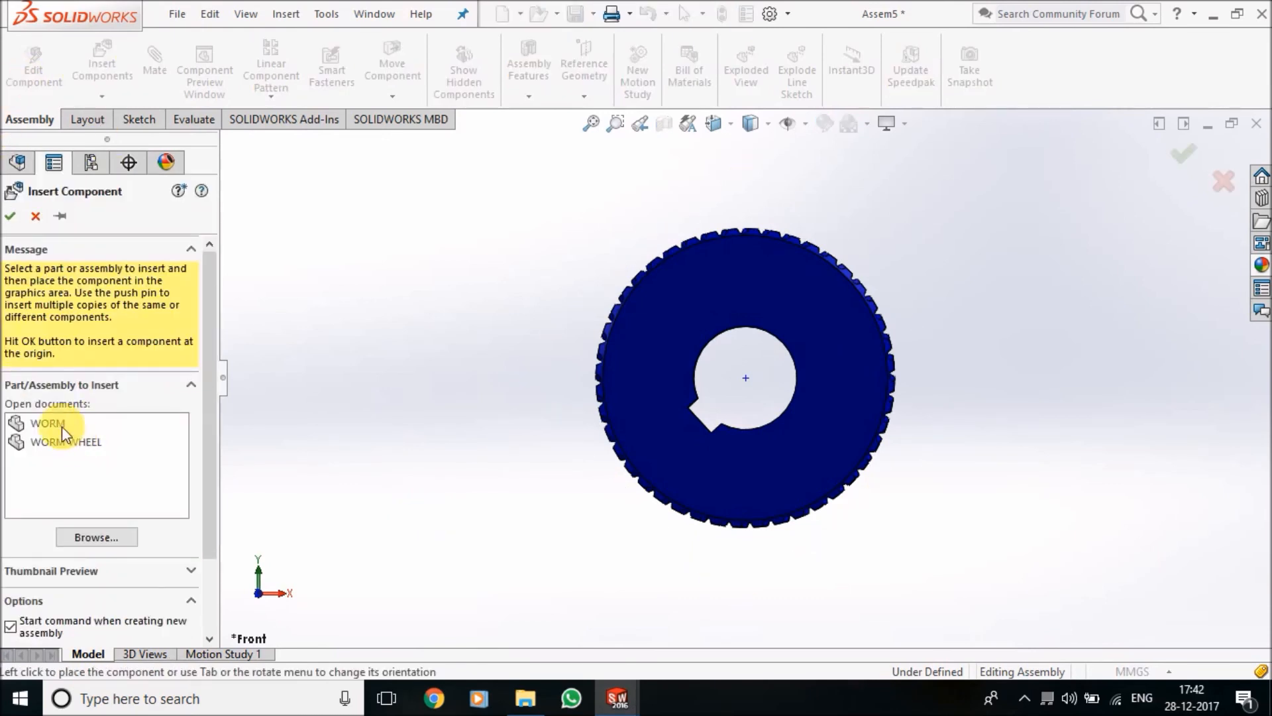
{"action": "left_click", "coordinate": [59, 424]}
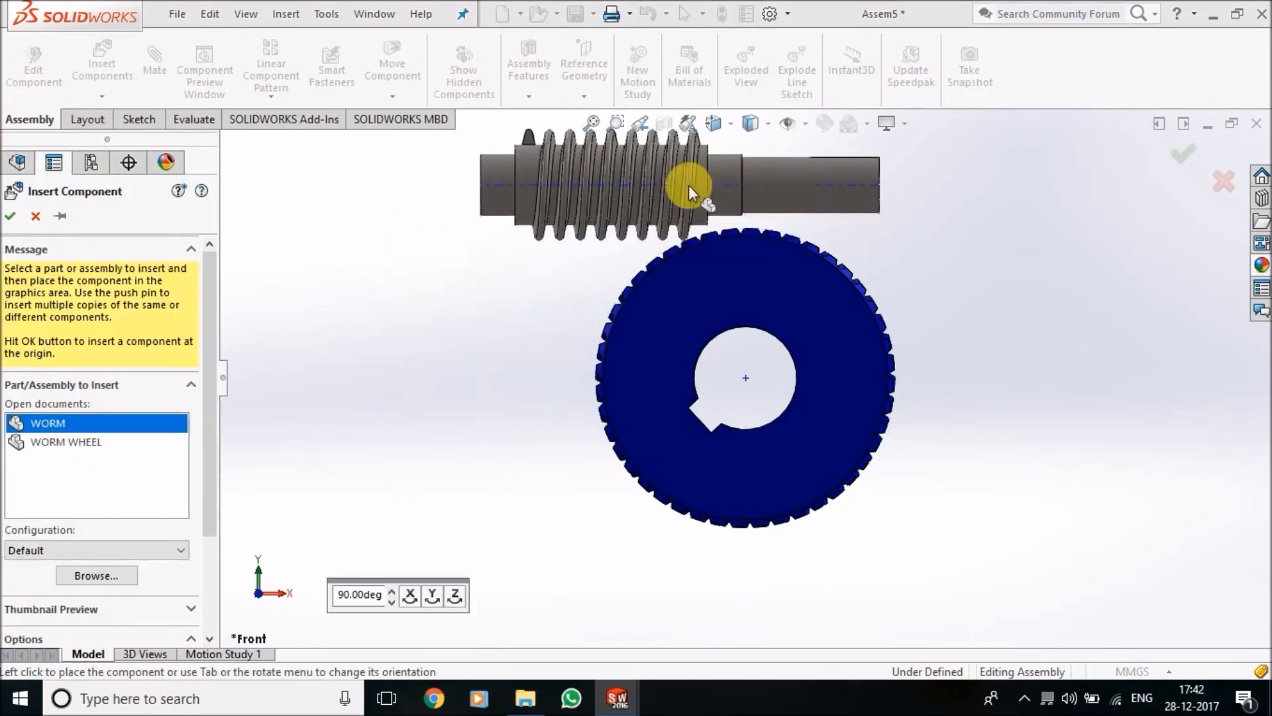
{"action": "left_click", "coordinate": [805, 178]}
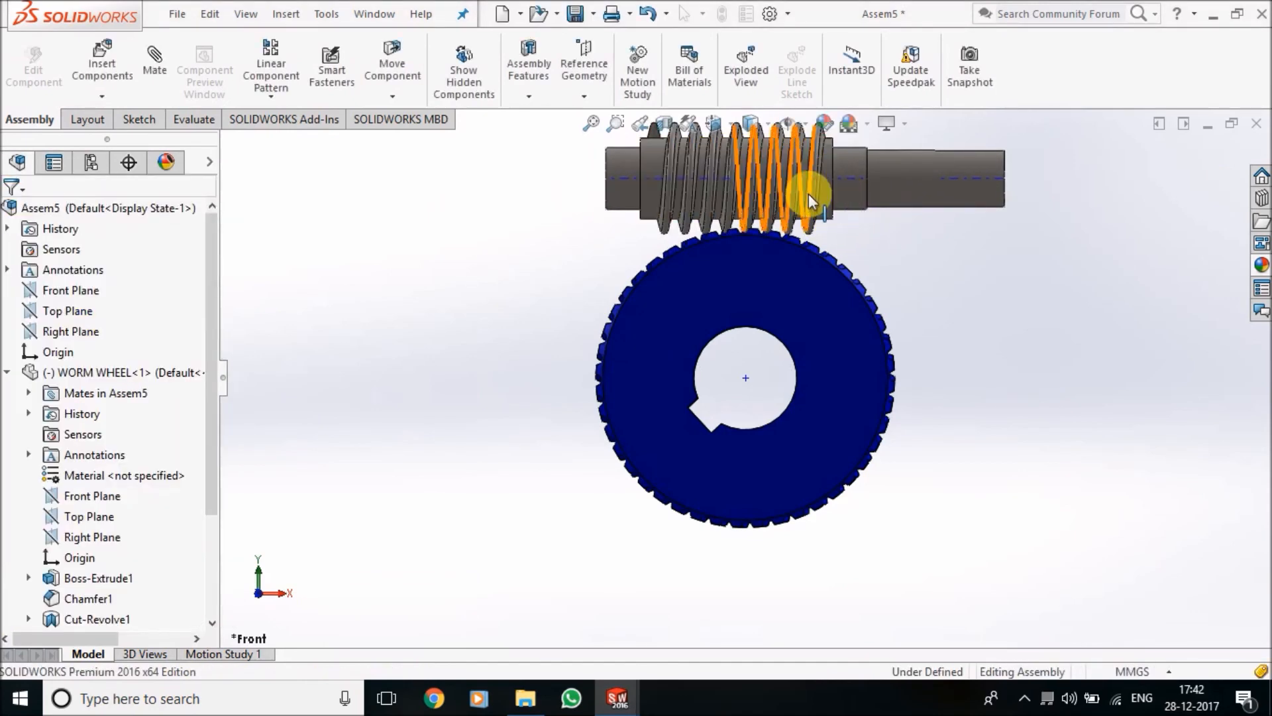
Check whether the inserted worm is fixed or floating
{"action": "scroll", "coordinate": [807, 199], "scroll_direction": "down", "scroll_amount": 5}
{"action": "scroll", "coordinate": [805, 226], "scroll_direction": "up", "scroll_amount": 4}
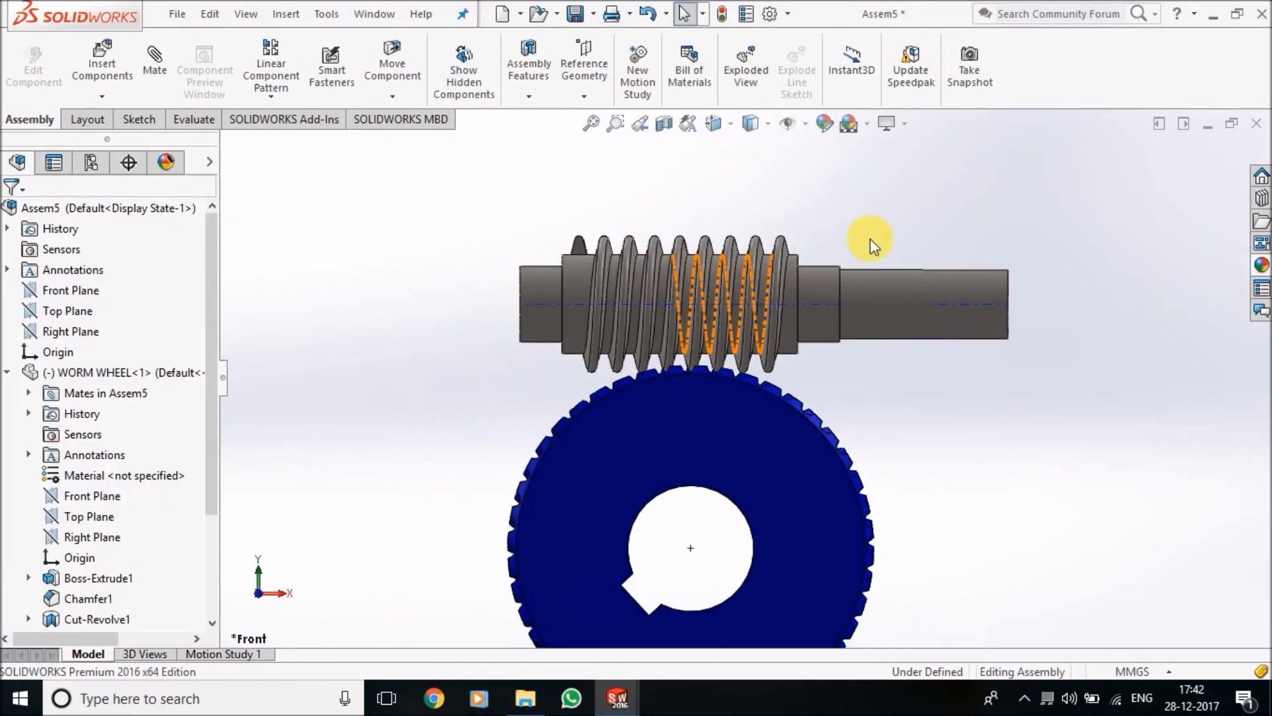
{"action": "right_click", "coordinate": [954, 287]}
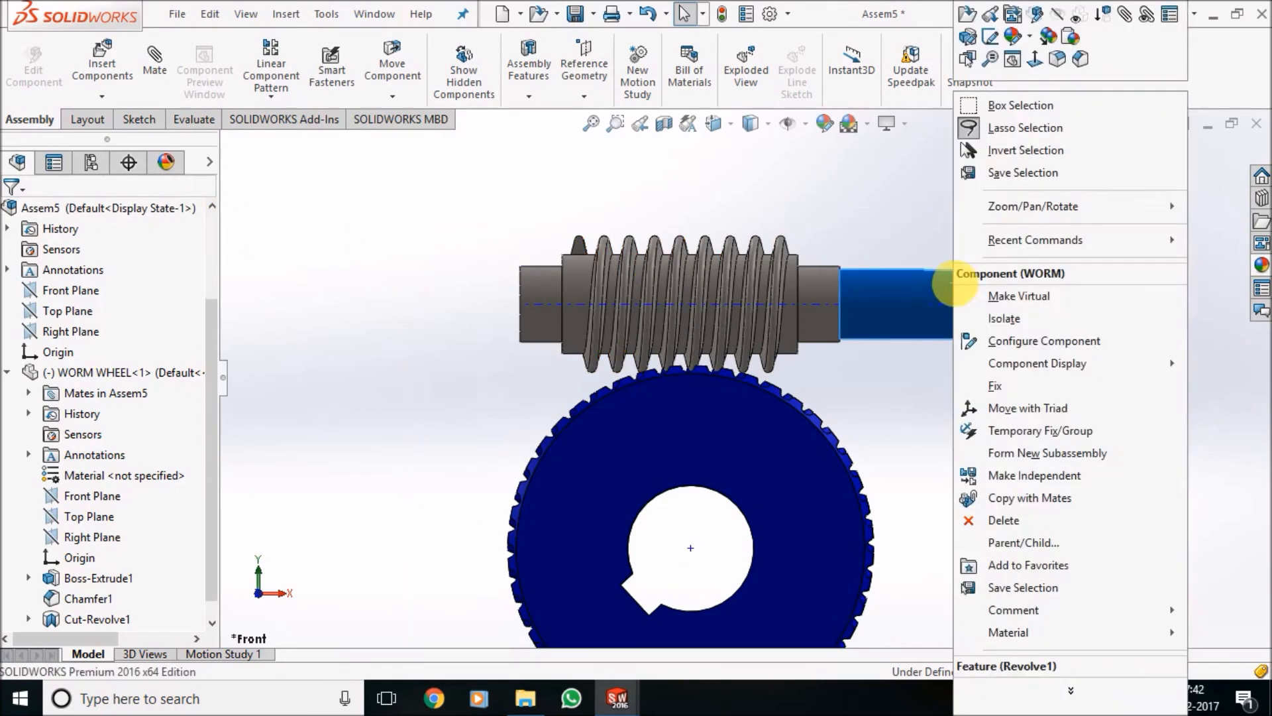
{"action": "left_click", "coordinate": [1020, 386]}
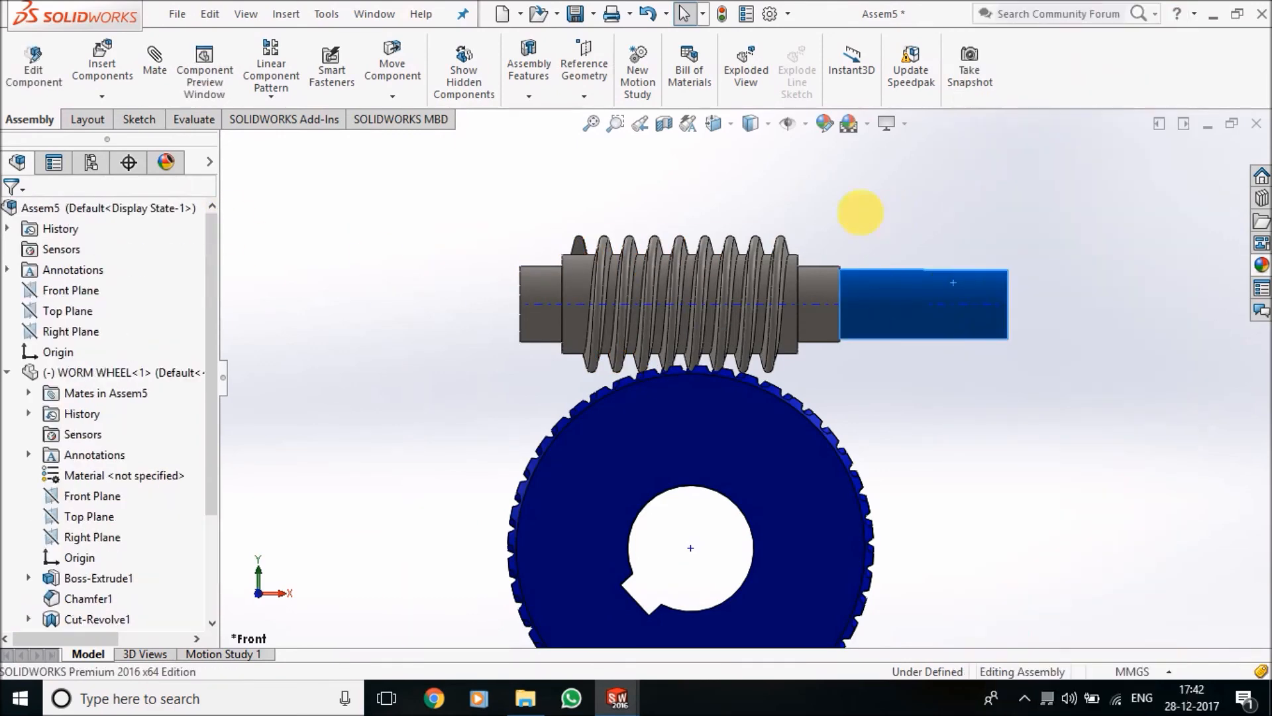
Add a Coincident mate between the worm's axis and the assembly's Front Plane
{"action": "left_click", "coordinate": [158, 61]}
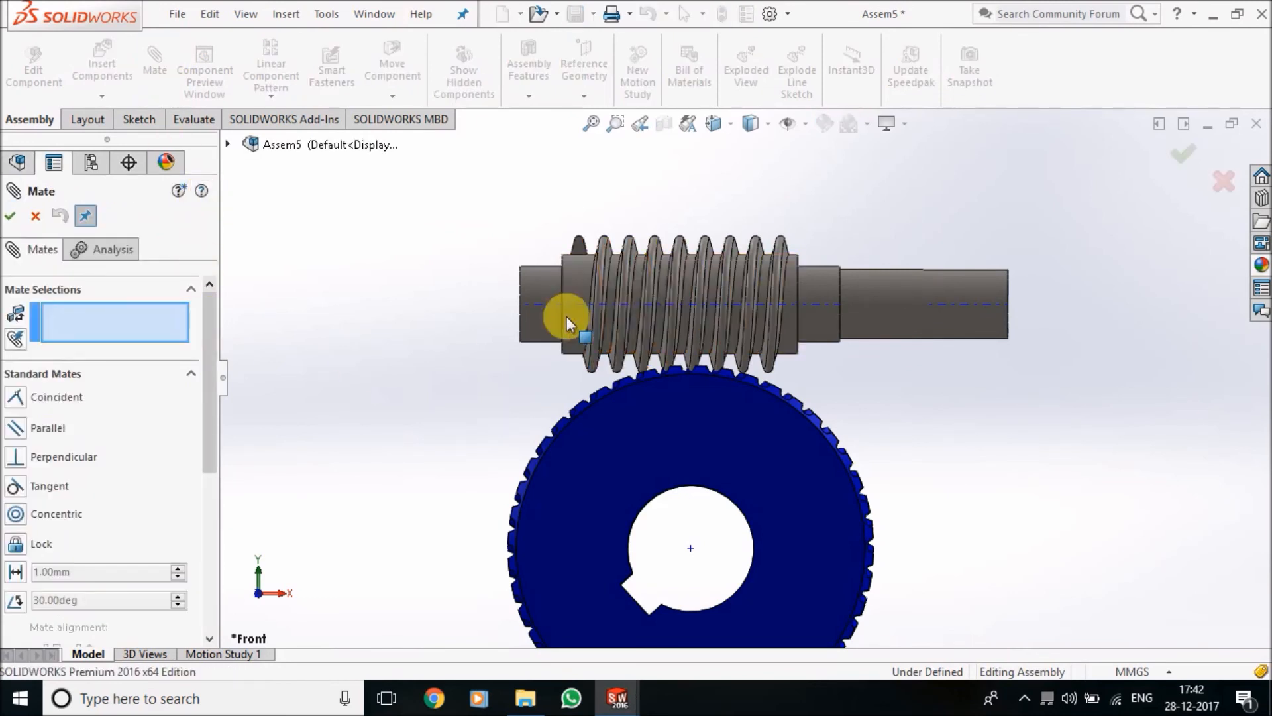
{"action": "left_click", "coordinate": [535, 309]}
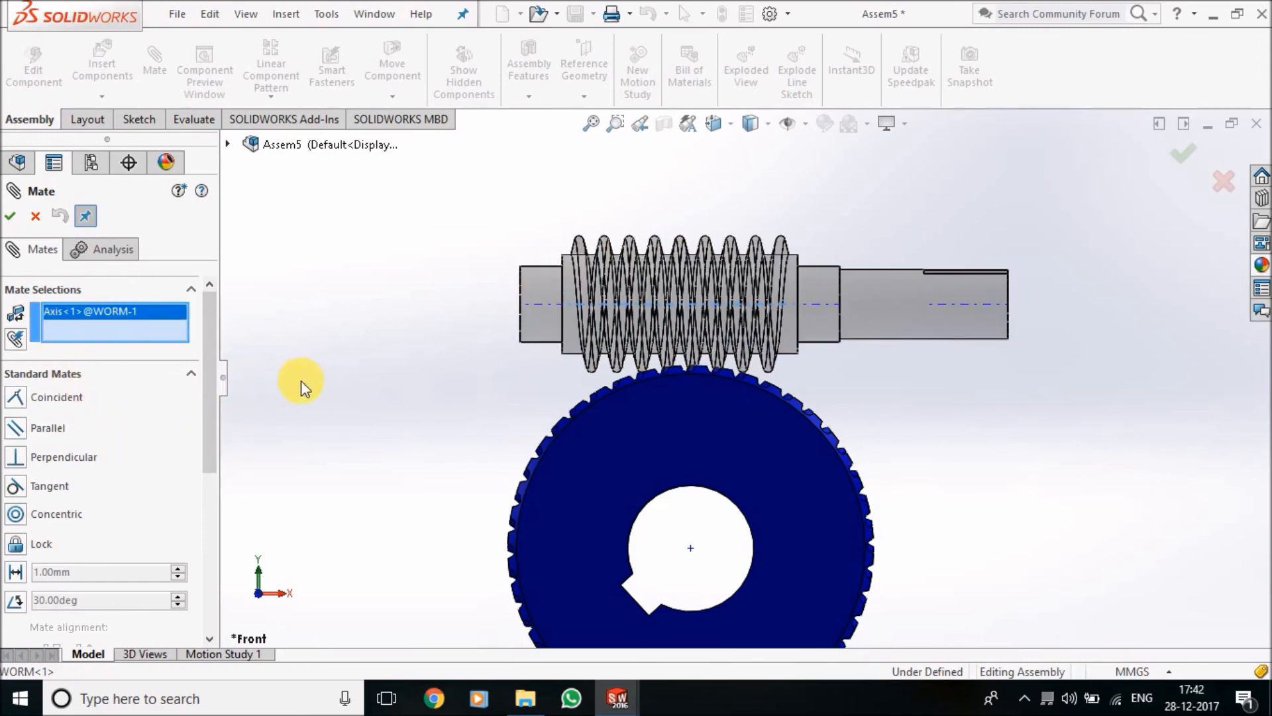
{"action": "left_click", "coordinate": [229, 142]}
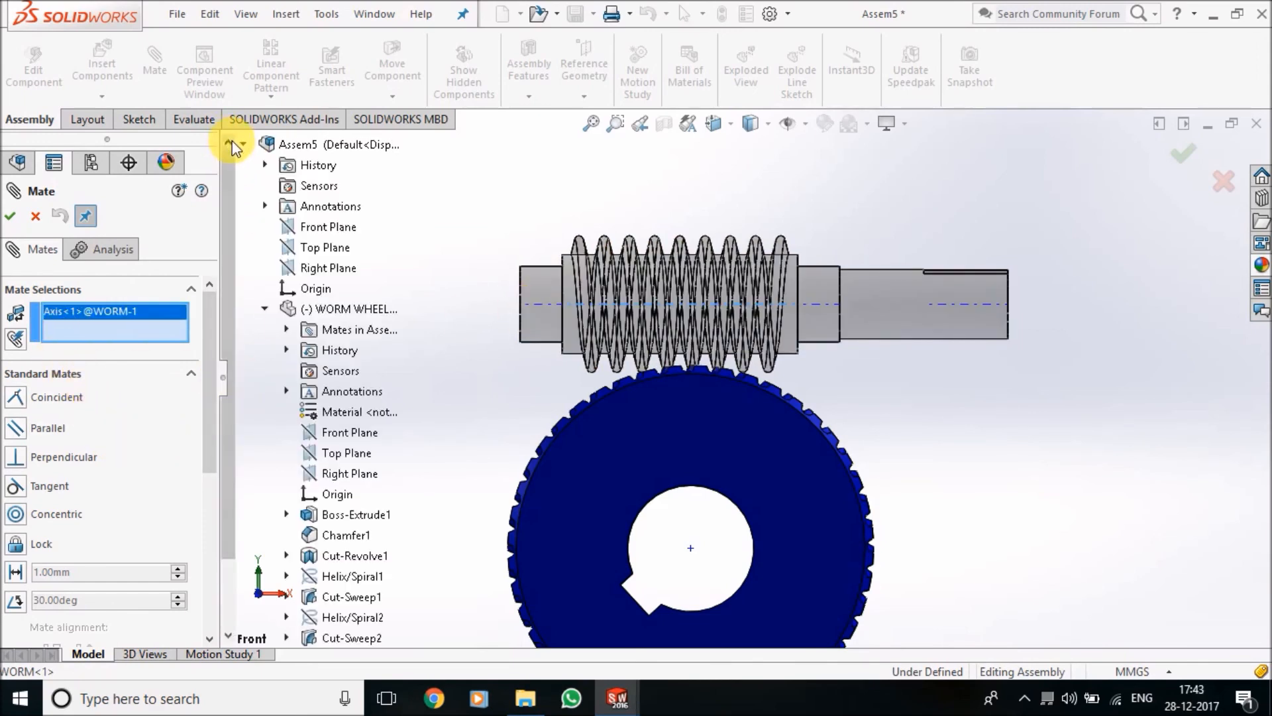
{"action": "left_click", "coordinate": [320, 229]}
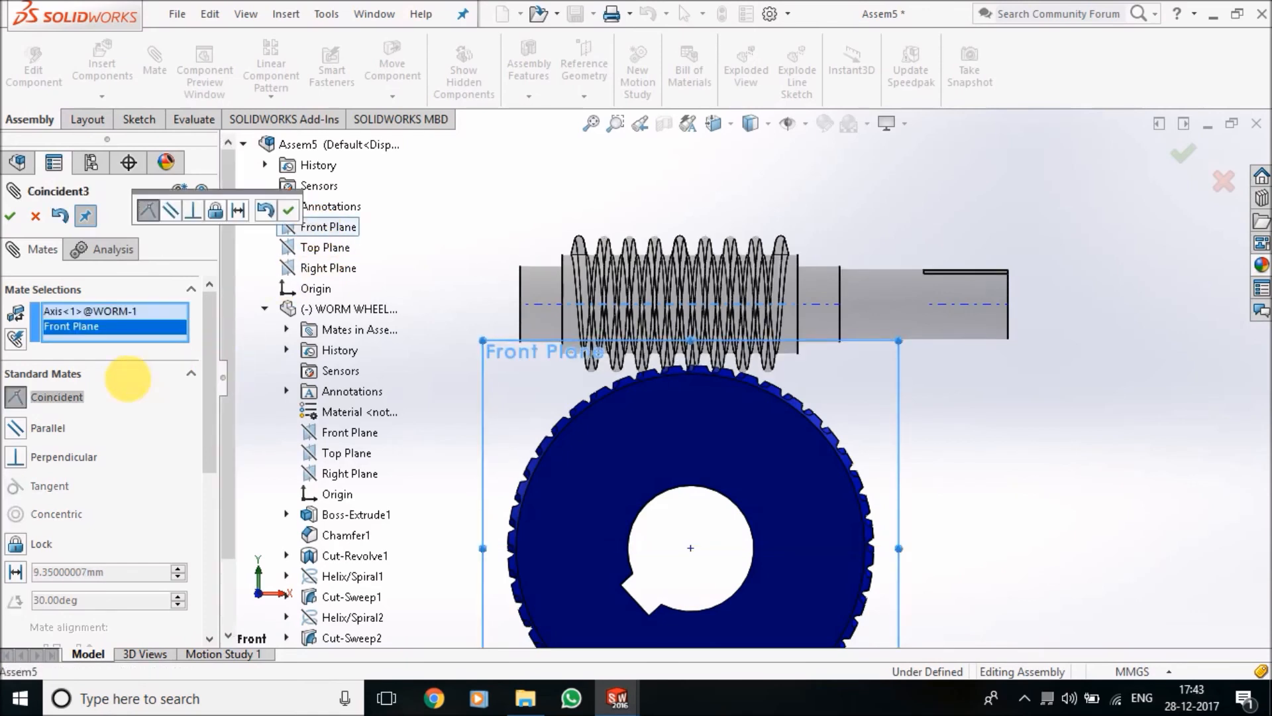
{"action": "left_click", "coordinate": [288, 212]}
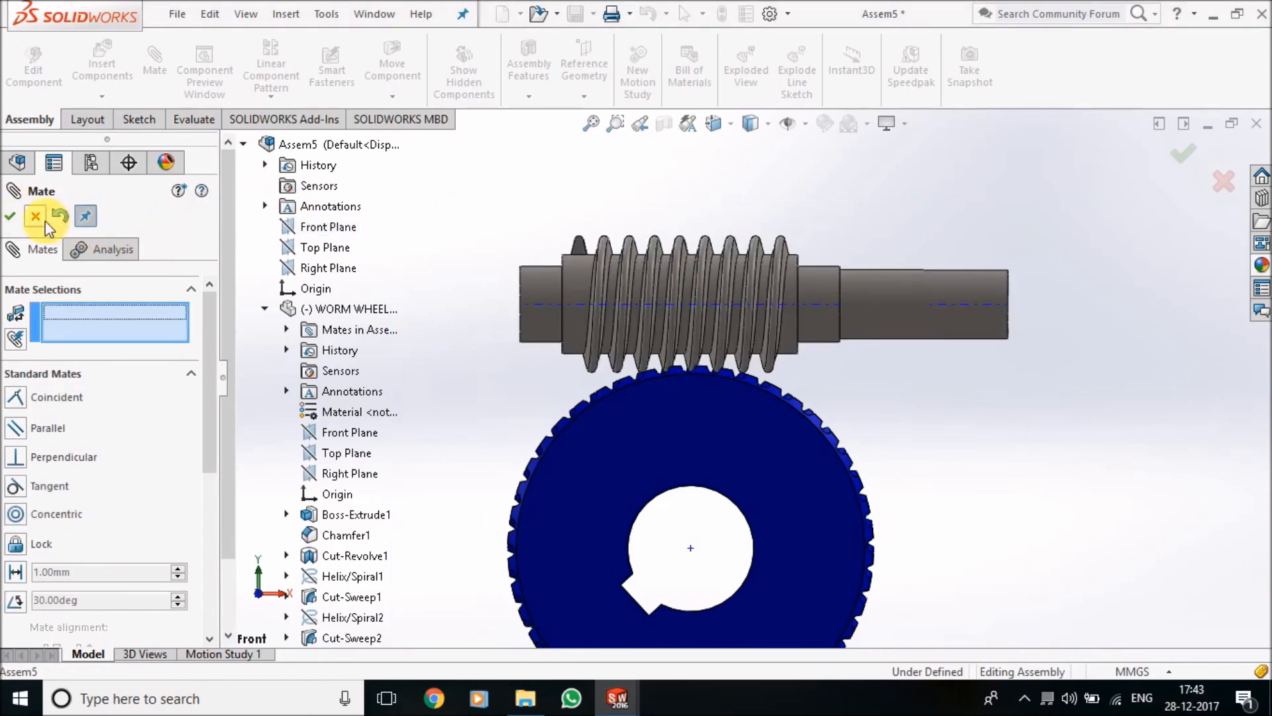
{"action": "left_click", "coordinate": [11, 218]}
Move the worm down and adjust it so that its threads sit in the tooth gaps of the worm wheel
{"action": "scroll", "coordinate": [693, 314], "scroll_direction": "down", "scroll_amount": 3}
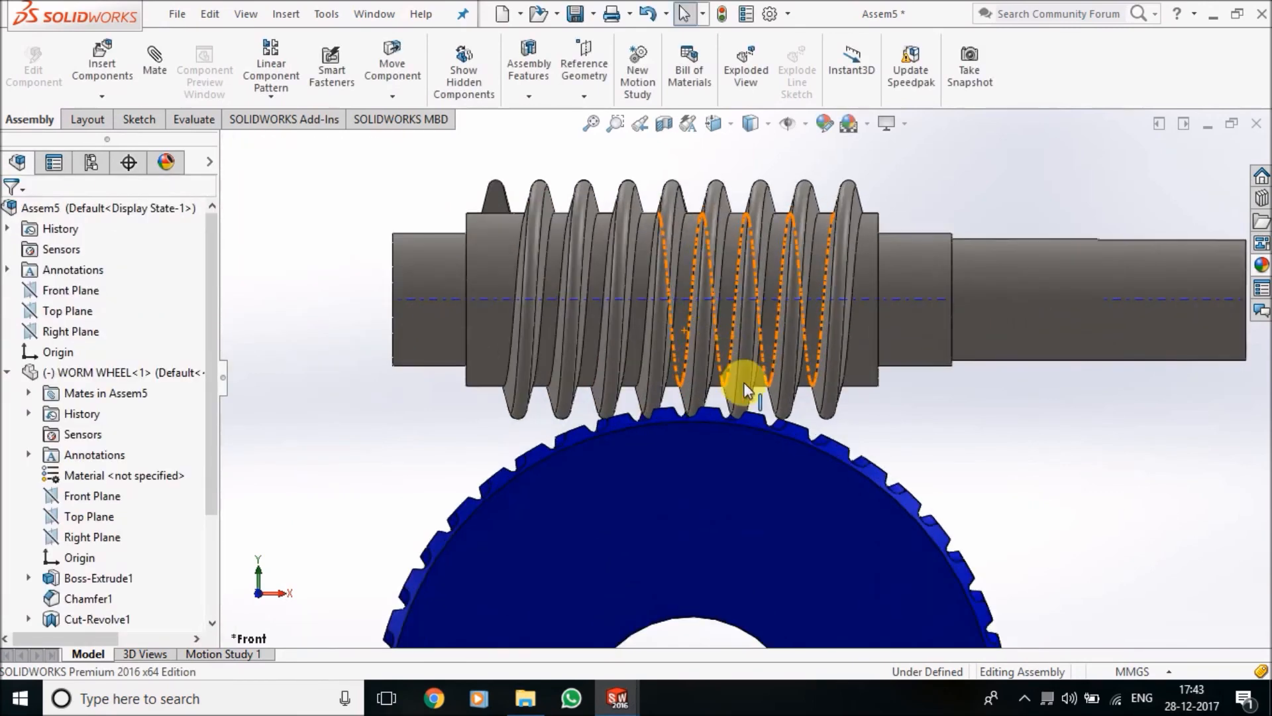
{"action": "left_click", "coordinate": [977, 316]}
{"action": "scroll", "coordinate": [1021, 318], "scroll_direction": "down", "scroll_amount": 1}
{"action": "left_click_drag", "start_coordinate": [1022, 313], "coordinate": [954, 440]}
{"action": "middle_click_drag", "start_coordinate": [964, 461], "coordinate": [971, 487]}
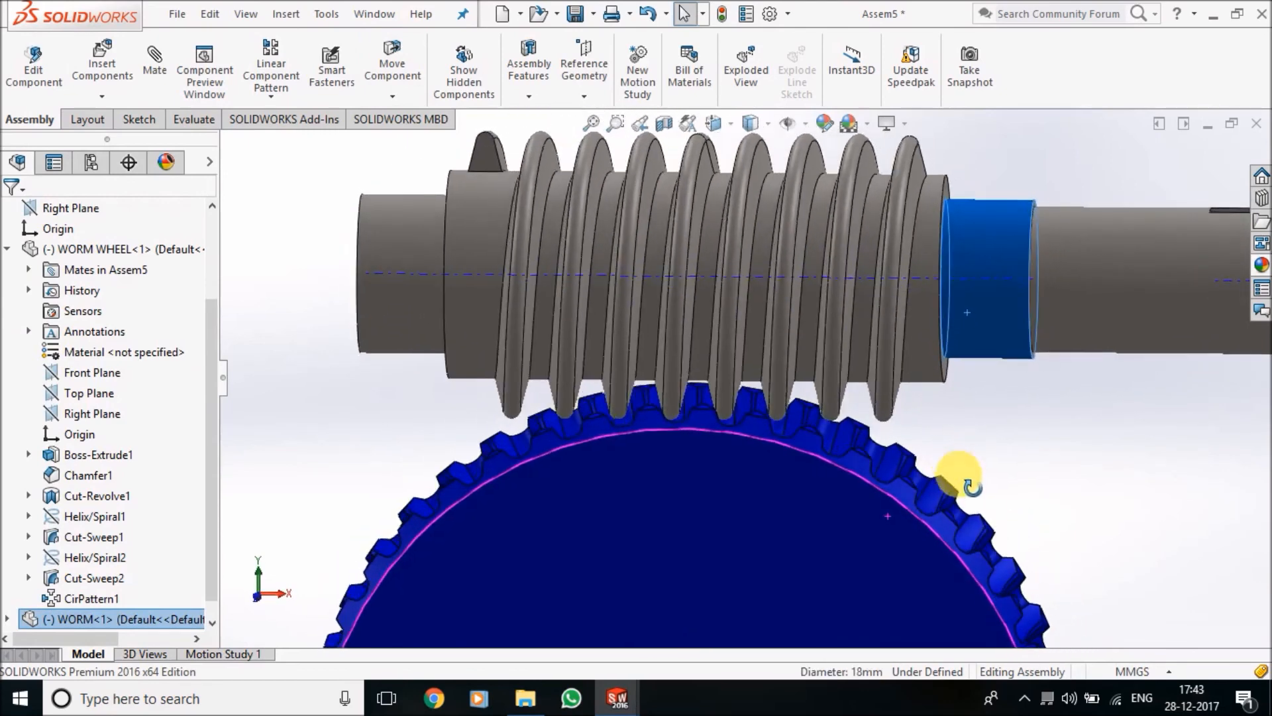
{"action": "scroll", "coordinate": [772, 434], "scroll_direction": "down", "scroll_amount": 5}
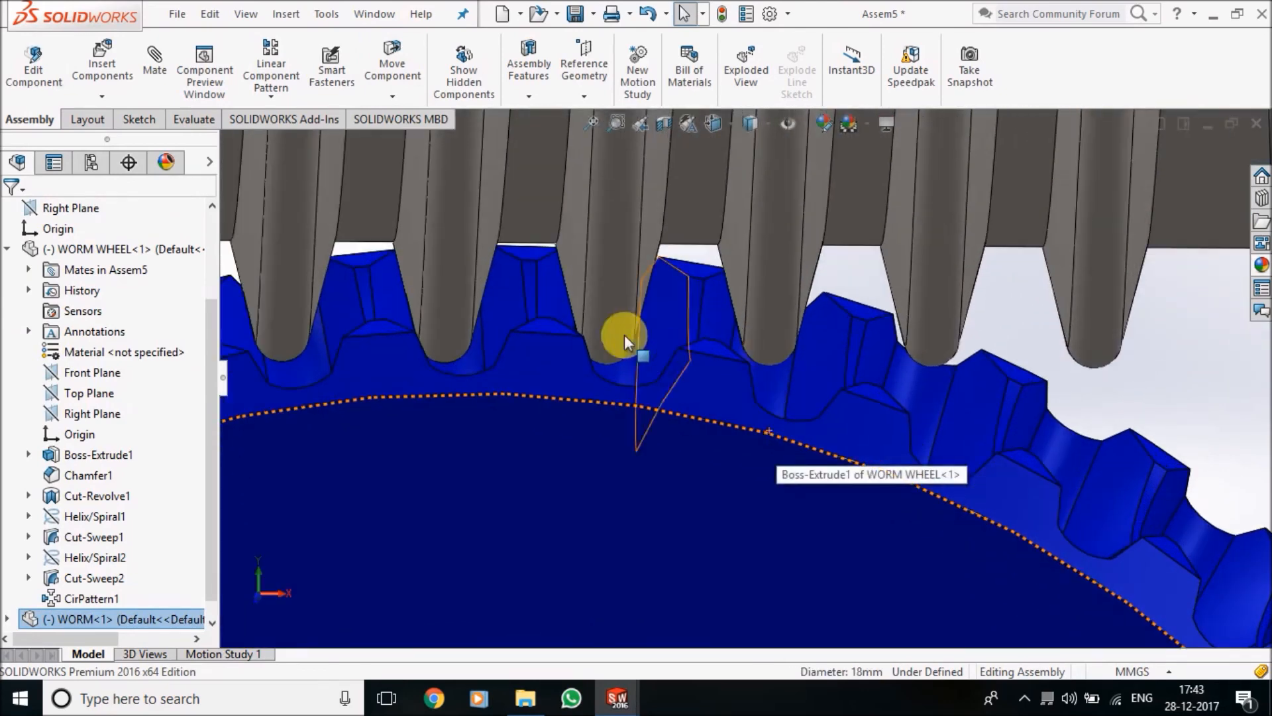
{"action": "left_click_drag", "start_coordinate": [604, 320], "coordinate": [642, 392]}
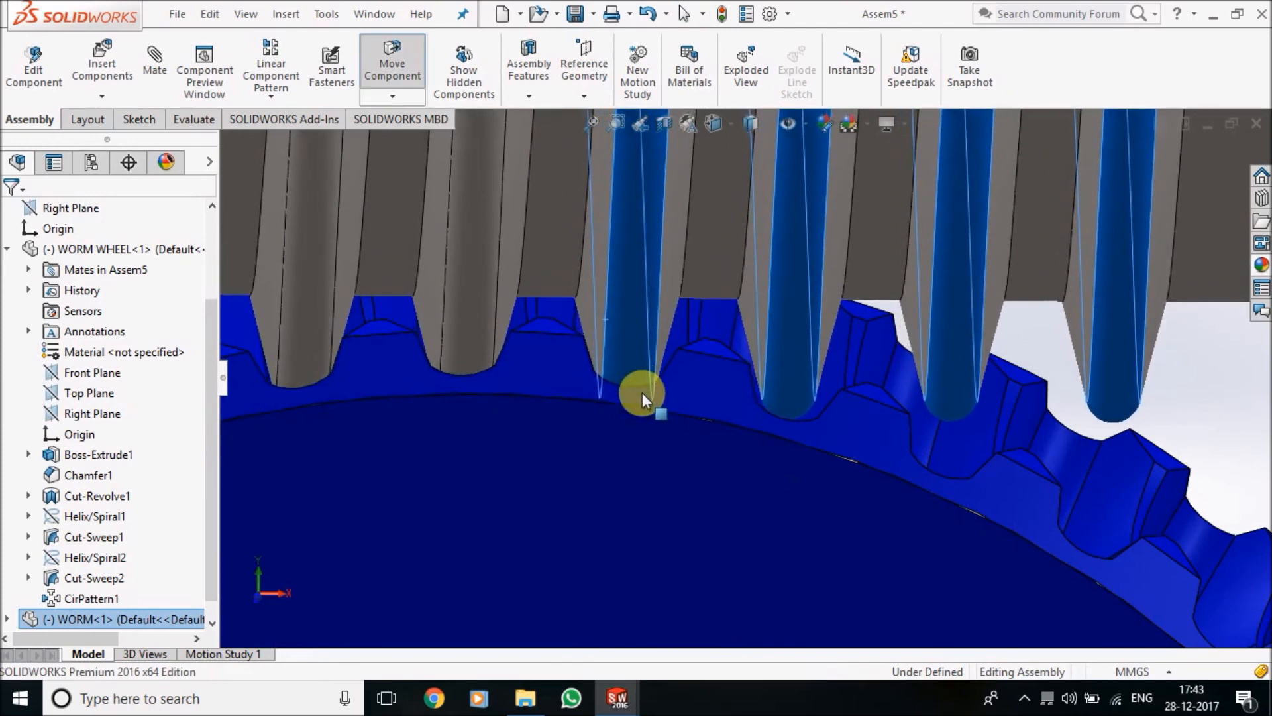
{"action": "middle_click_drag", "start_coordinate": [674, 483], "coordinate": [668, 544]}
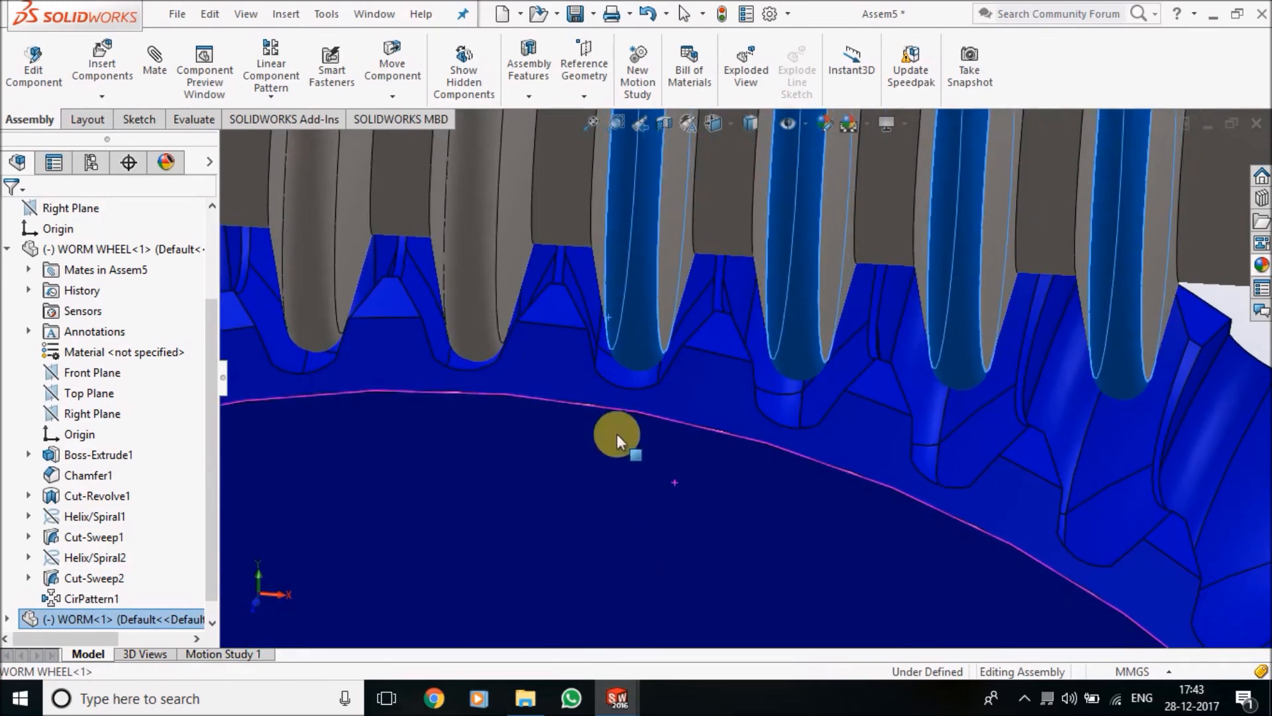
{"action": "left_click_drag", "start_coordinate": [634, 357], "coordinate": [615, 380]}
{"action": "scroll", "coordinate": [627, 429], "scroll_direction": "up", "scroll_amount": 4}
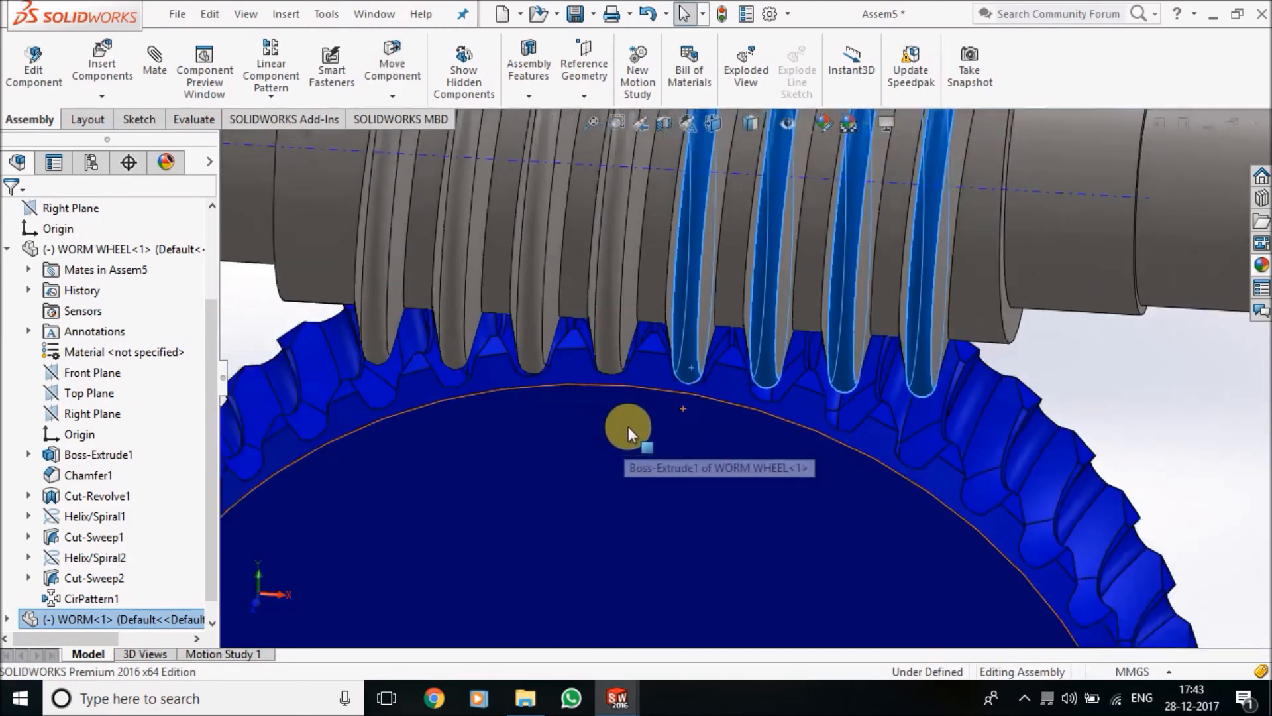
{"action": "scroll", "coordinate": [636, 421], "scroll_direction": "up", "scroll_amount": 3}
Add a Distance mate of 54.34164691 mm between the worm's axis and the assembly's Top Plane
{"action": "left_click", "coordinate": [958, 407]}
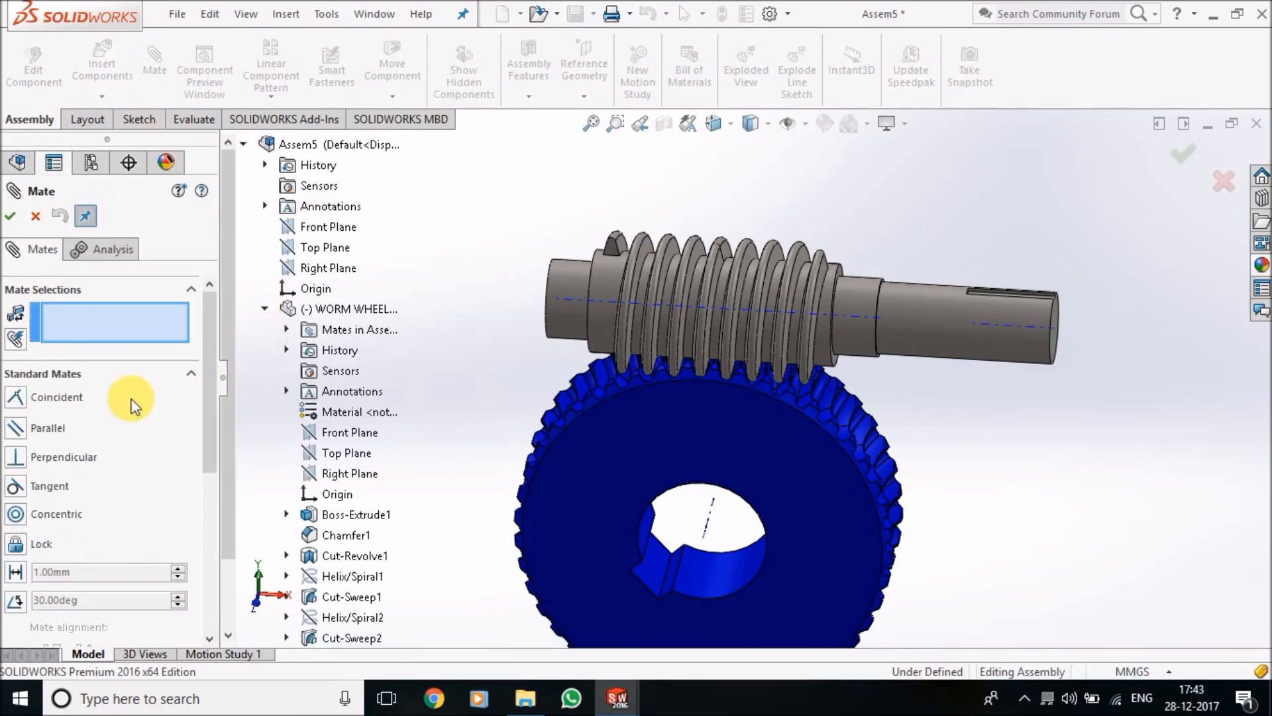
{"action": "left_click", "coordinate": [265, 308]}
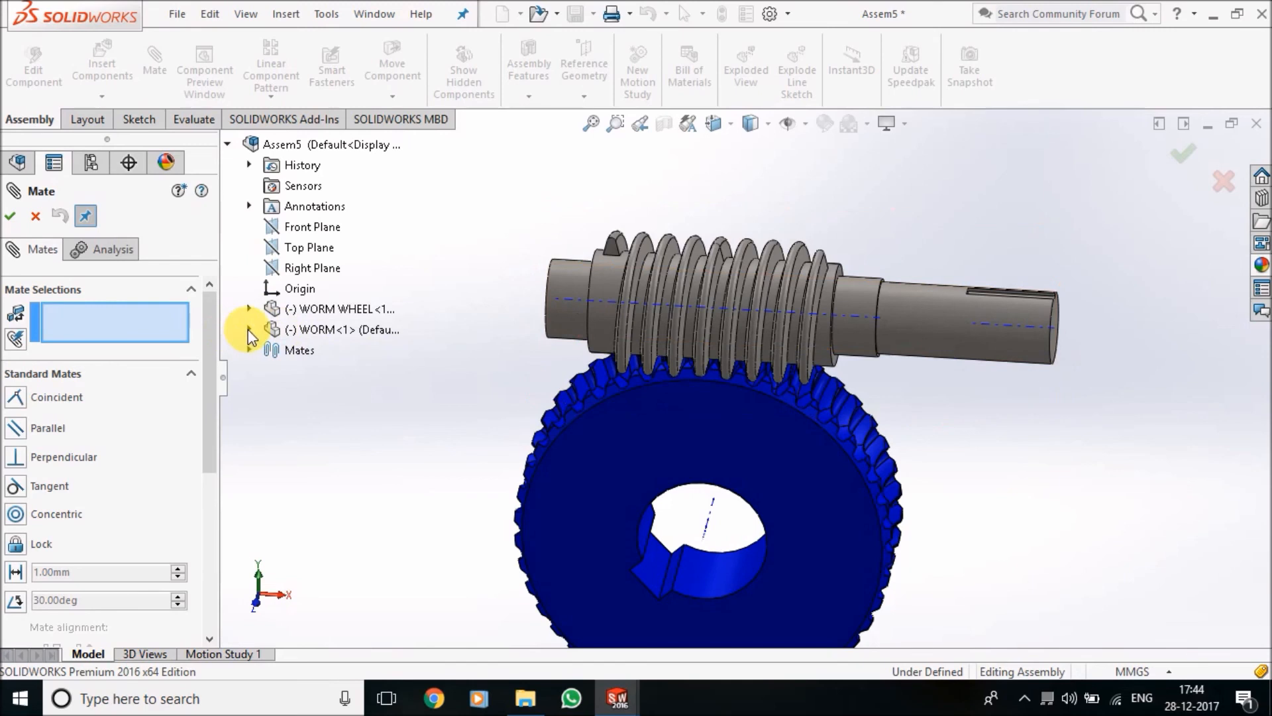
{"action": "left_click", "coordinate": [1017, 326]}
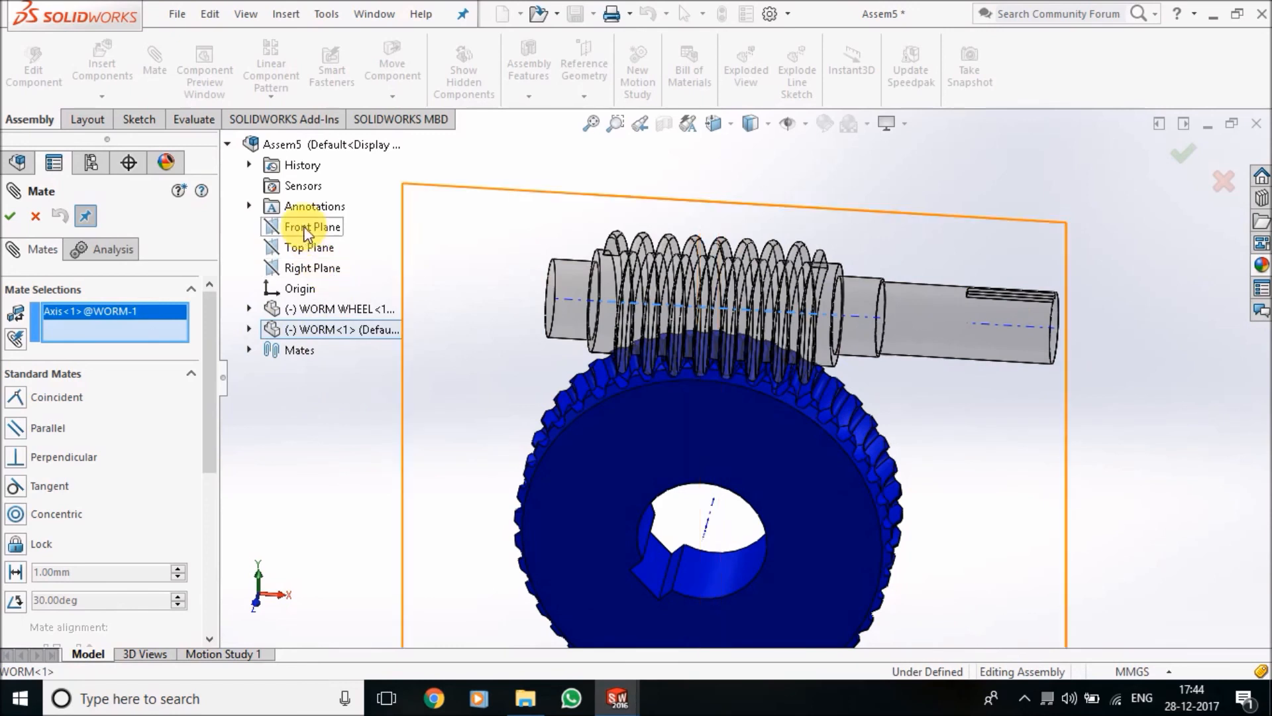
{"action": "left_click", "coordinate": [310, 248]}
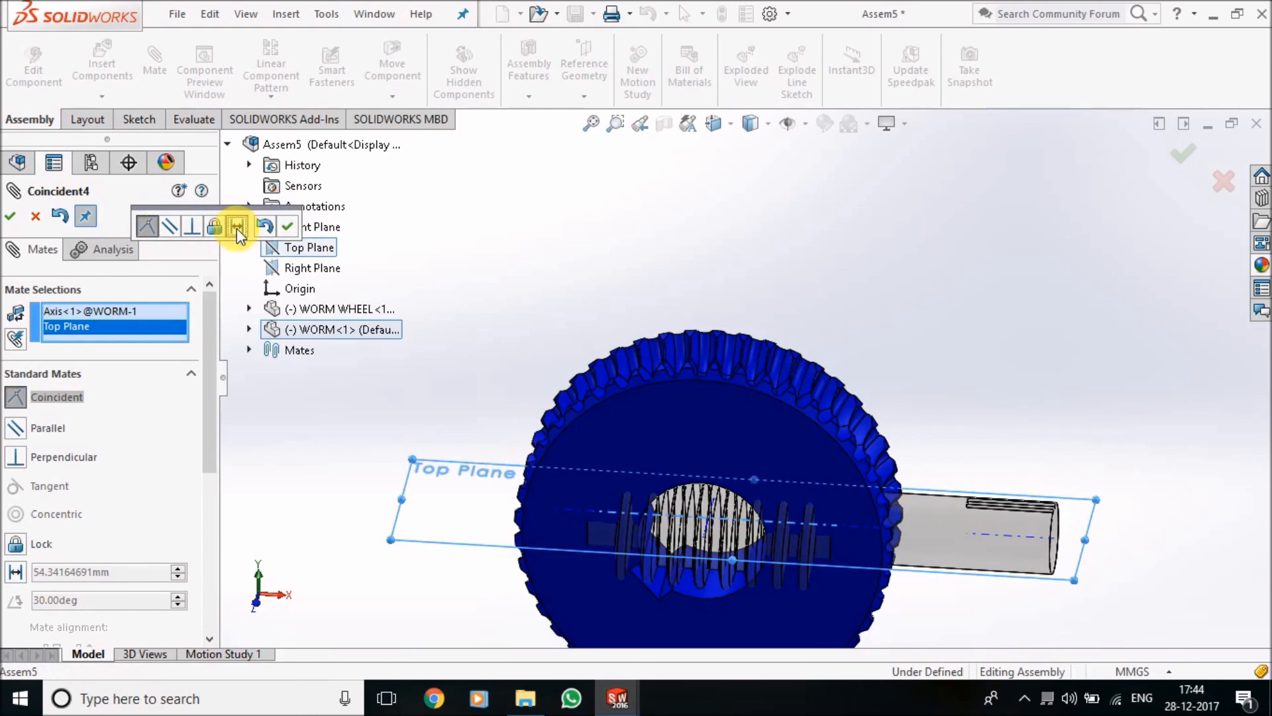
{"action": "left_click", "coordinate": [237, 227]}
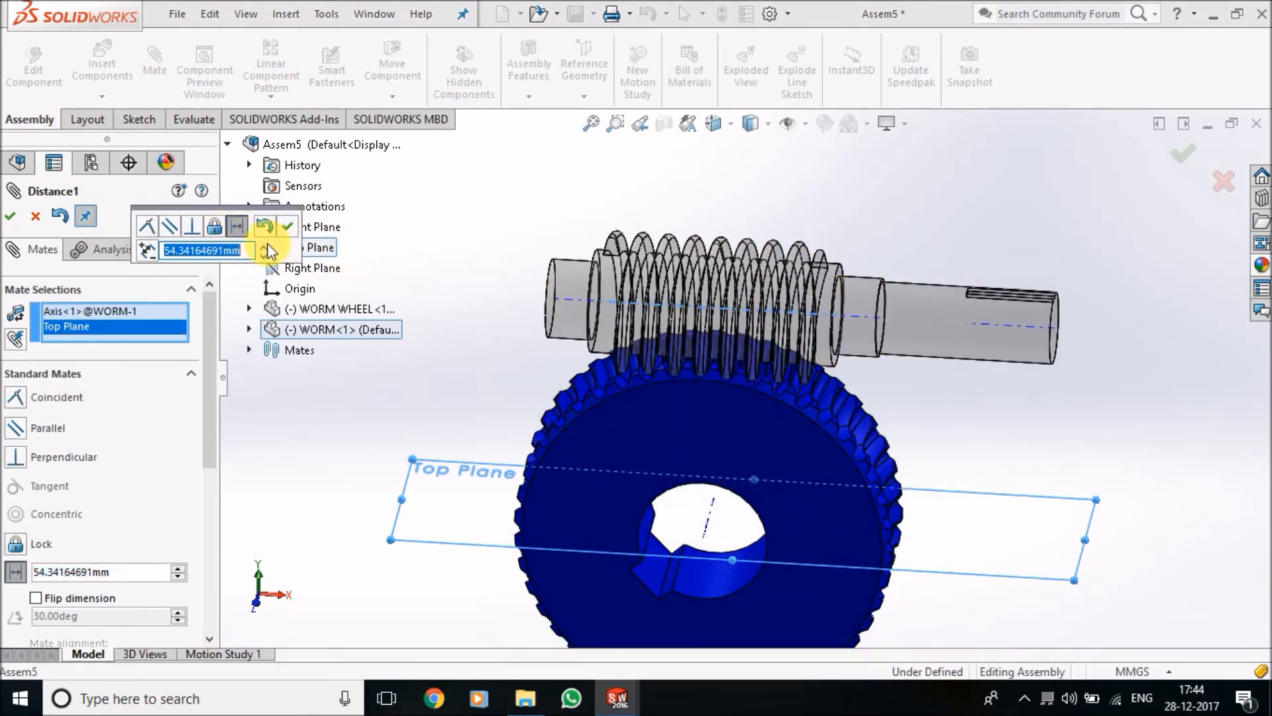
{"action": "left_click", "coordinate": [287, 226]}
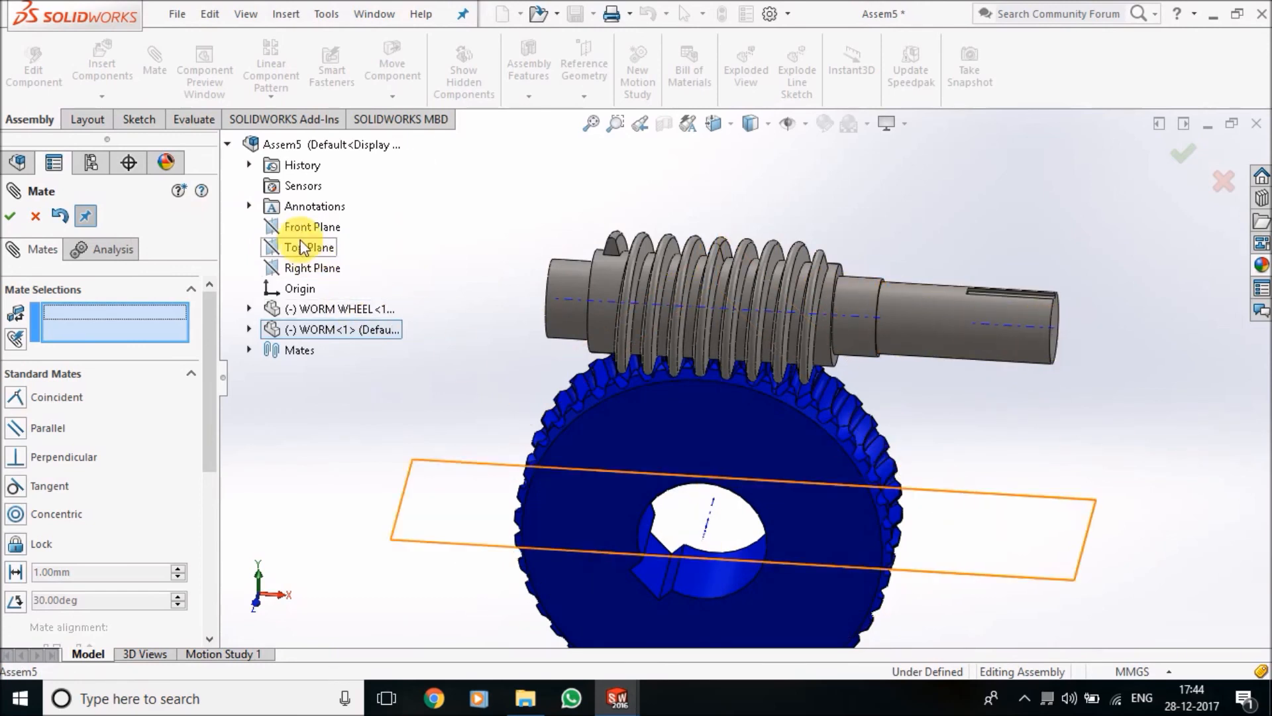
Add a Distance mate of 79.56238509 mm between the assembly's Right Plane and the end face of the worm's keyed shaft, then finish mating
{"action": "left_click", "coordinate": [306, 268]}
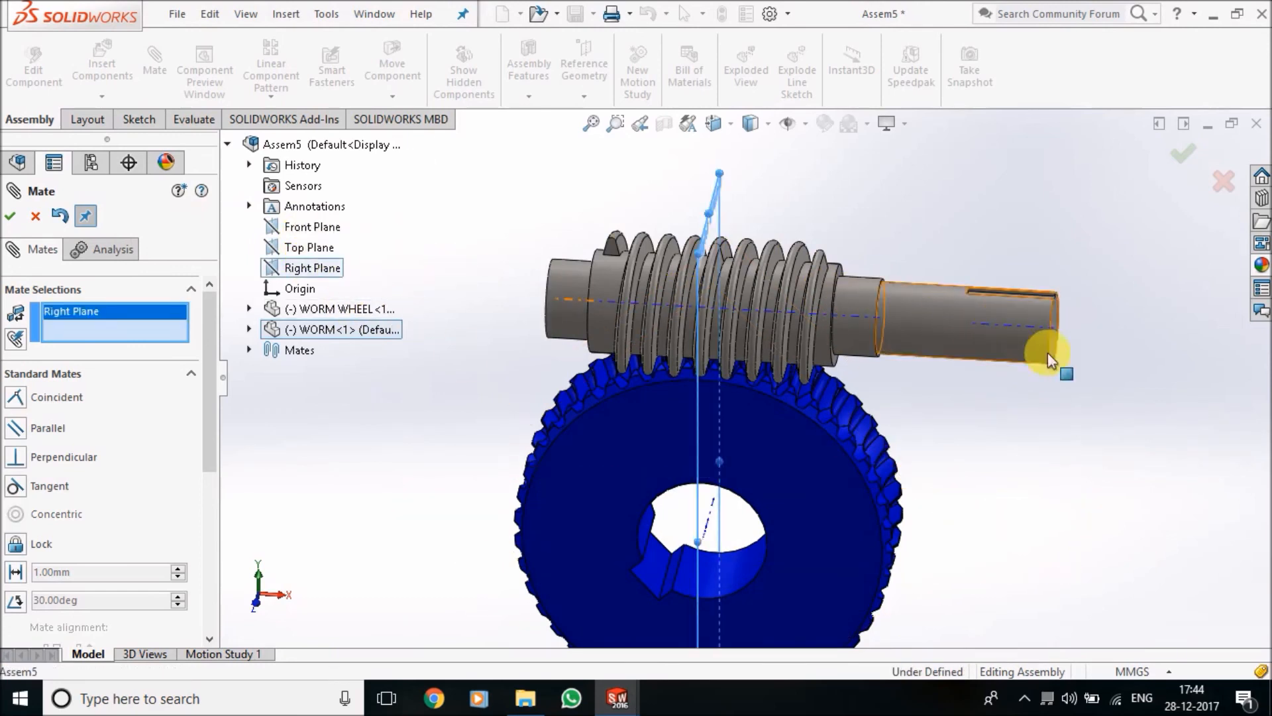
{"action": "middle_click_drag", "start_coordinate": [1051, 404], "coordinate": [1062, 363]}
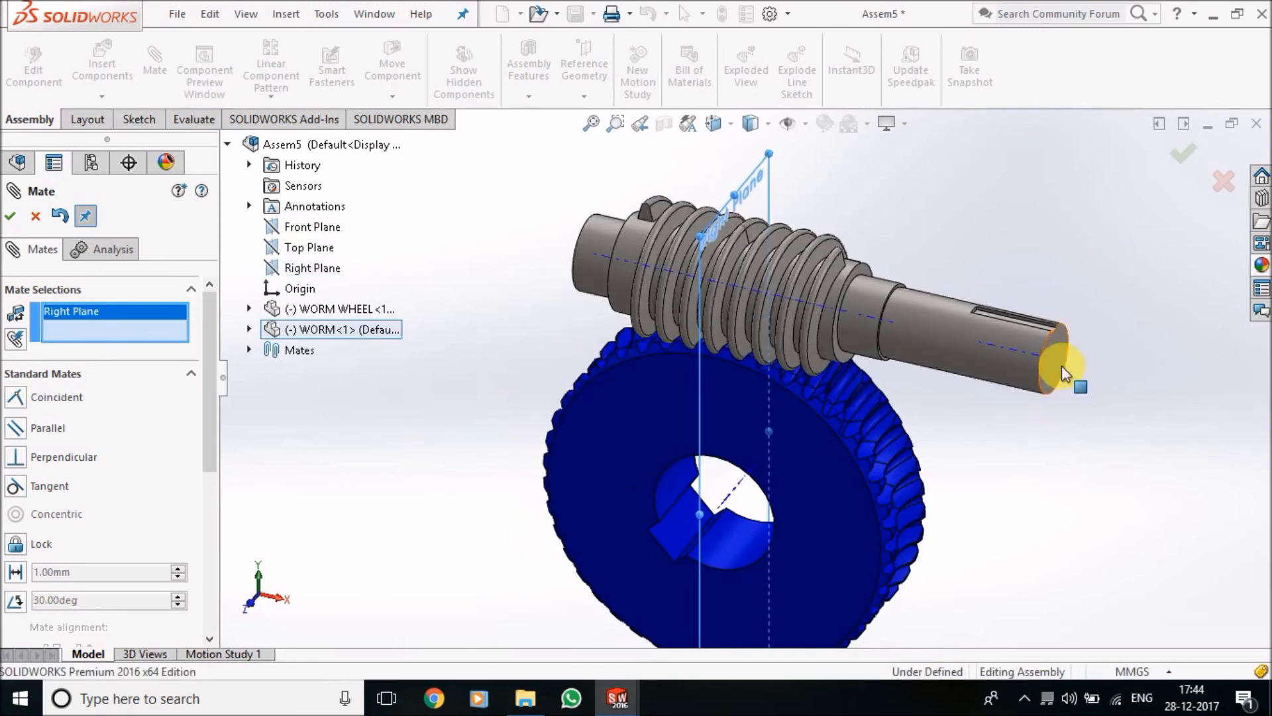
{"action": "left_click", "coordinate": [1056, 370]}
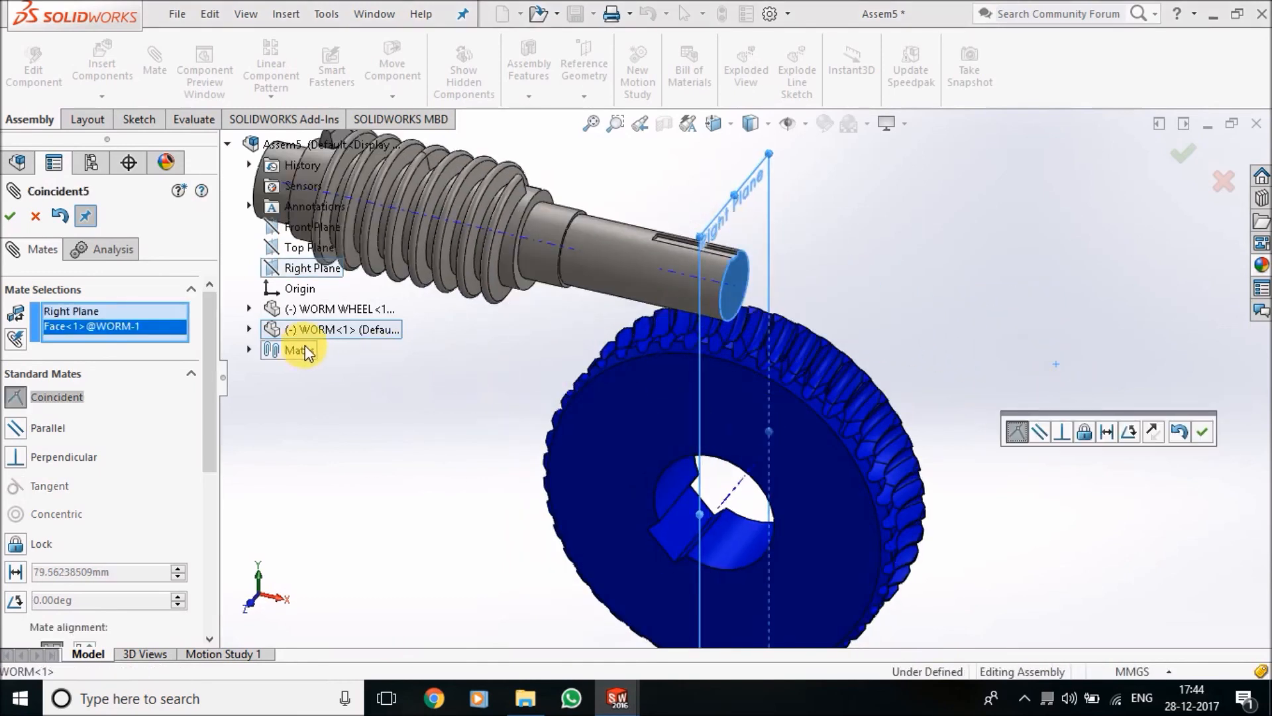
{"action": "left_click", "coordinate": [1105, 434]}
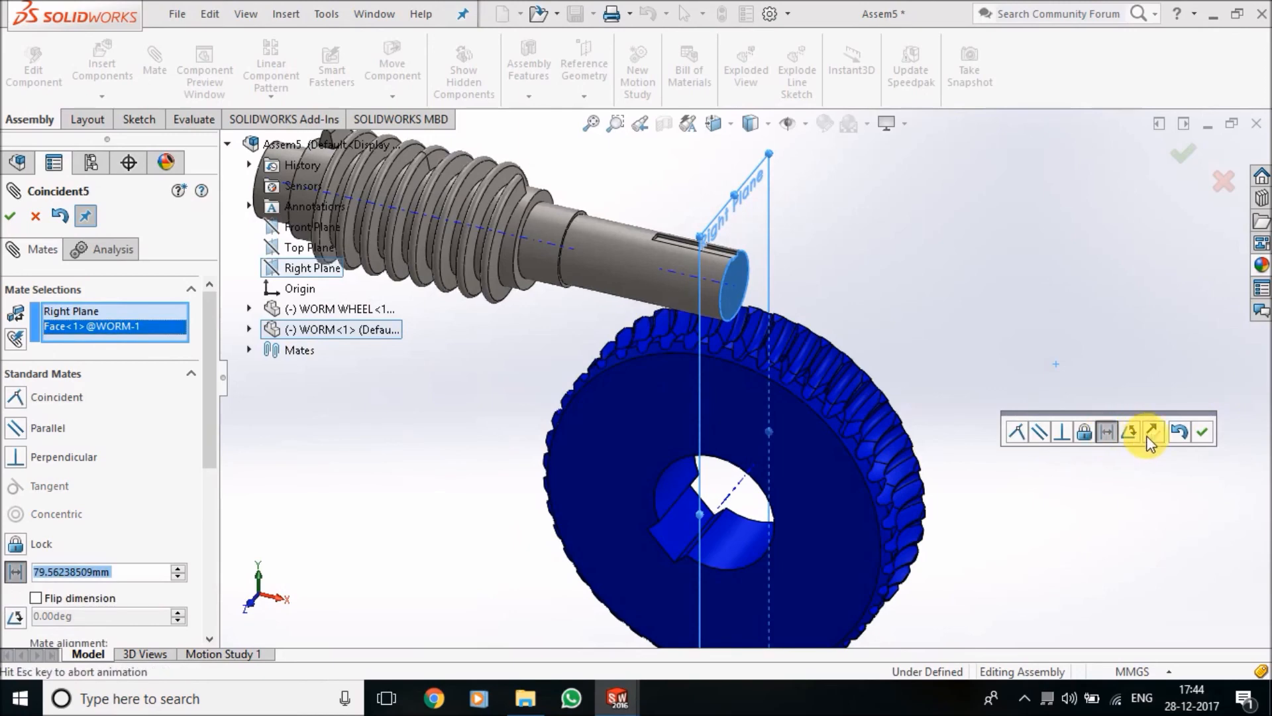
{"action": "left_click", "coordinate": [1202, 432]}
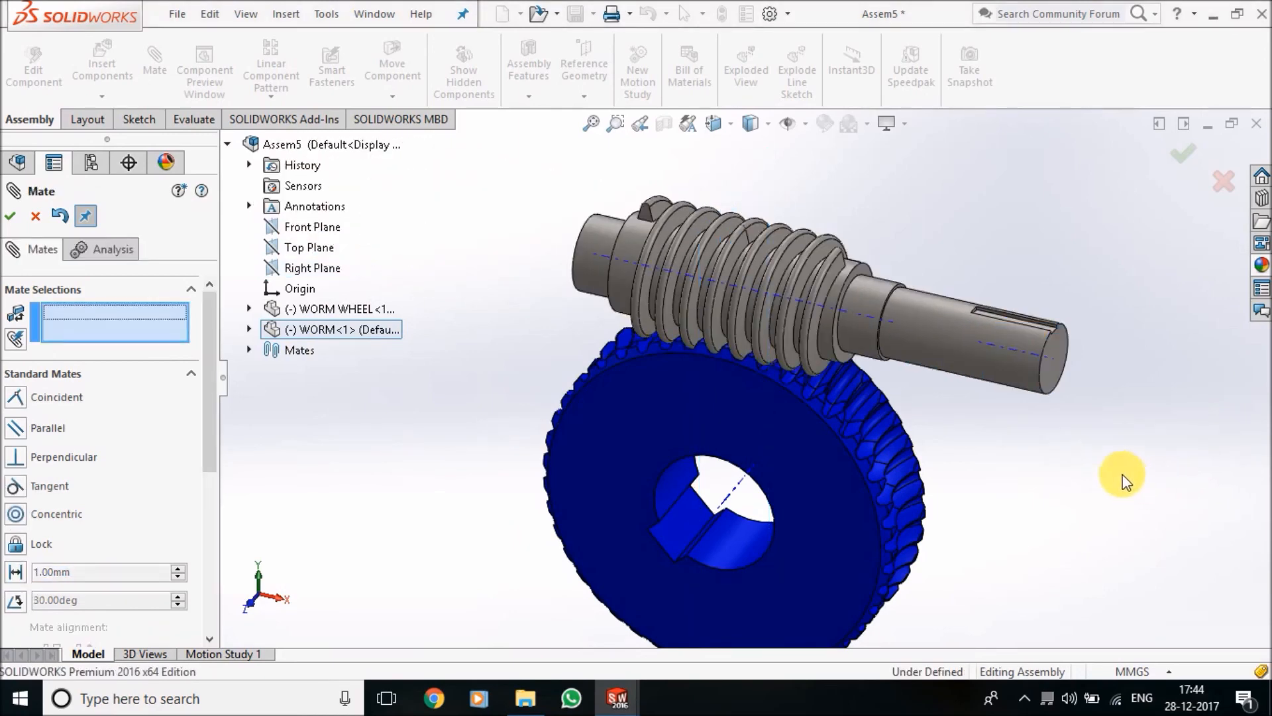
{"action": "key", "text": "ctrl+1"}
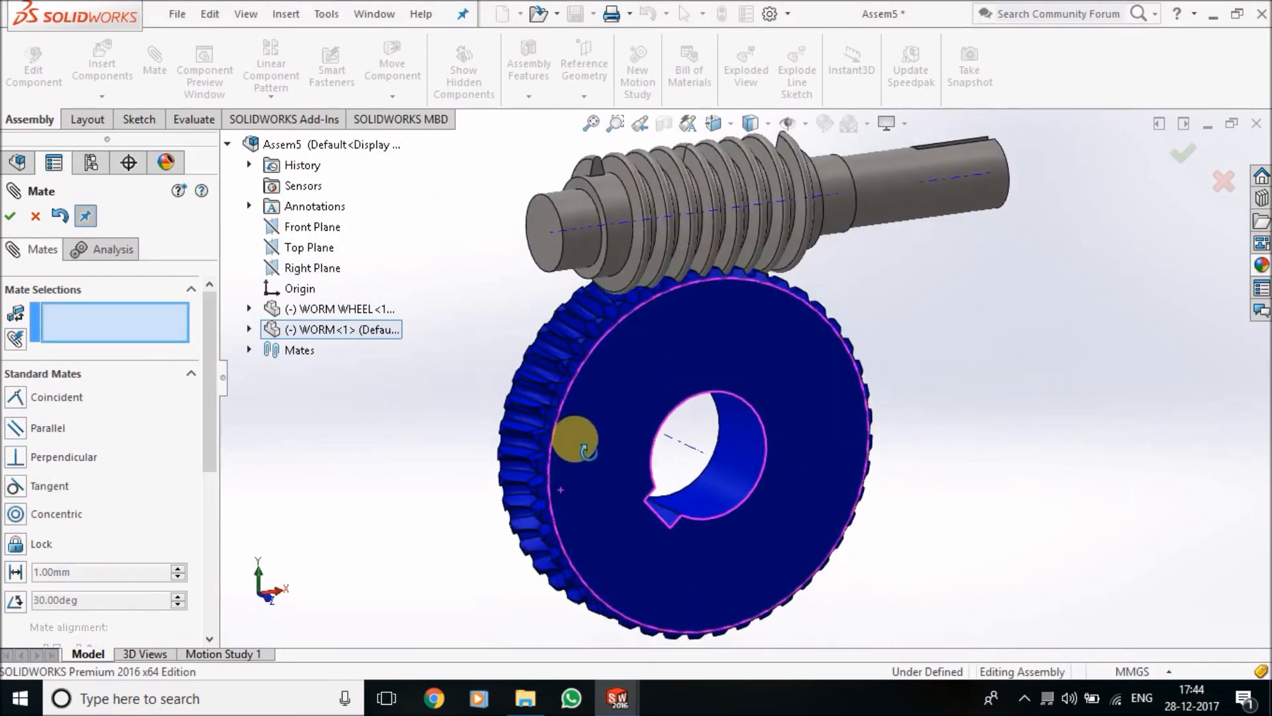
{"action": "scroll", "coordinate": [754, 310], "scroll_direction": "down", "scroll_amount": 3}
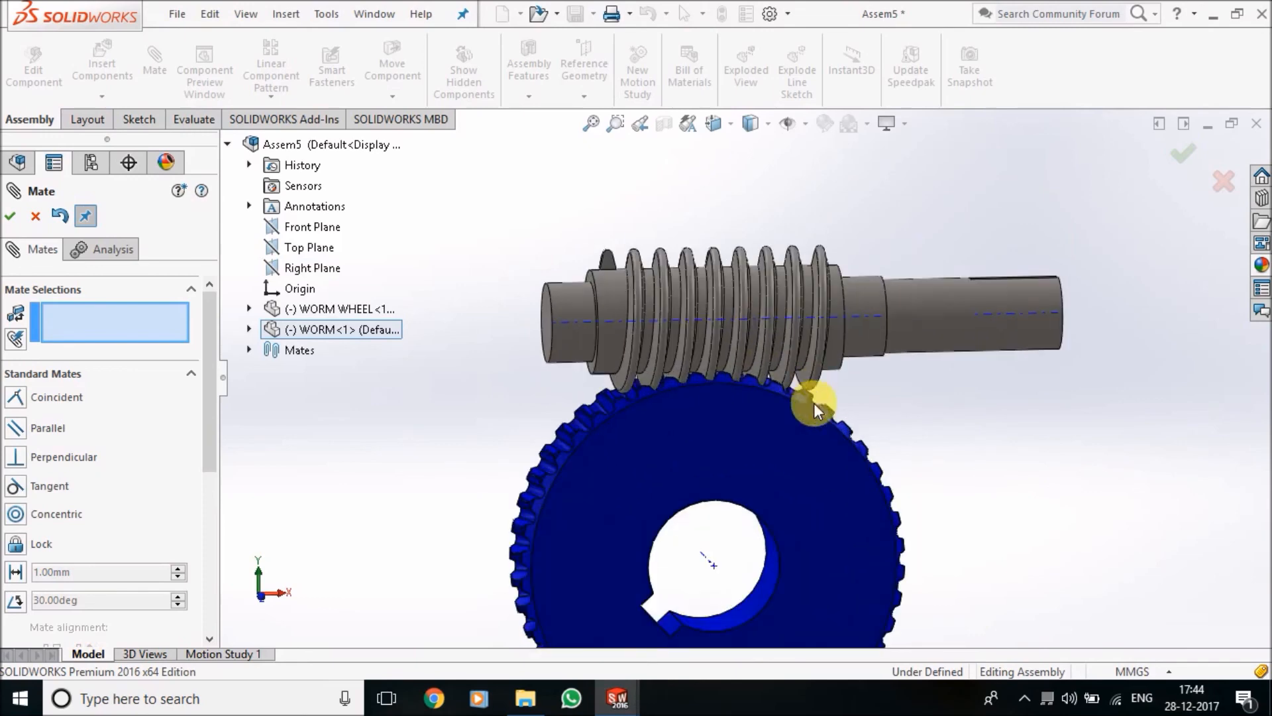
{"action": "scroll", "coordinate": [1032, 359], "scroll_direction": "up", "scroll_amount": 1}
{"action": "middle_click_drag", "start_coordinate": [1026, 388], "coordinate": [975, 430]}
{"action": "left_click_drag", "start_coordinate": [1017, 340], "coordinate": [1011, 366]}
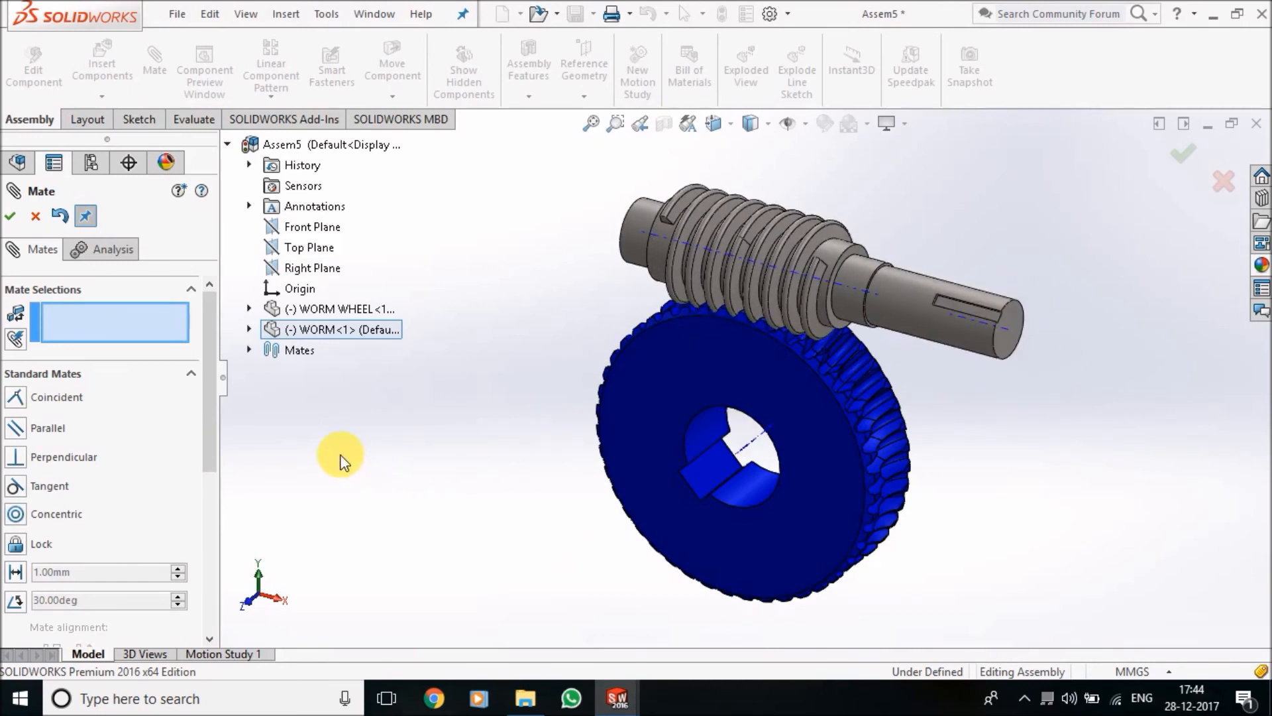
{"action": "left_click", "coordinate": [13, 216]}
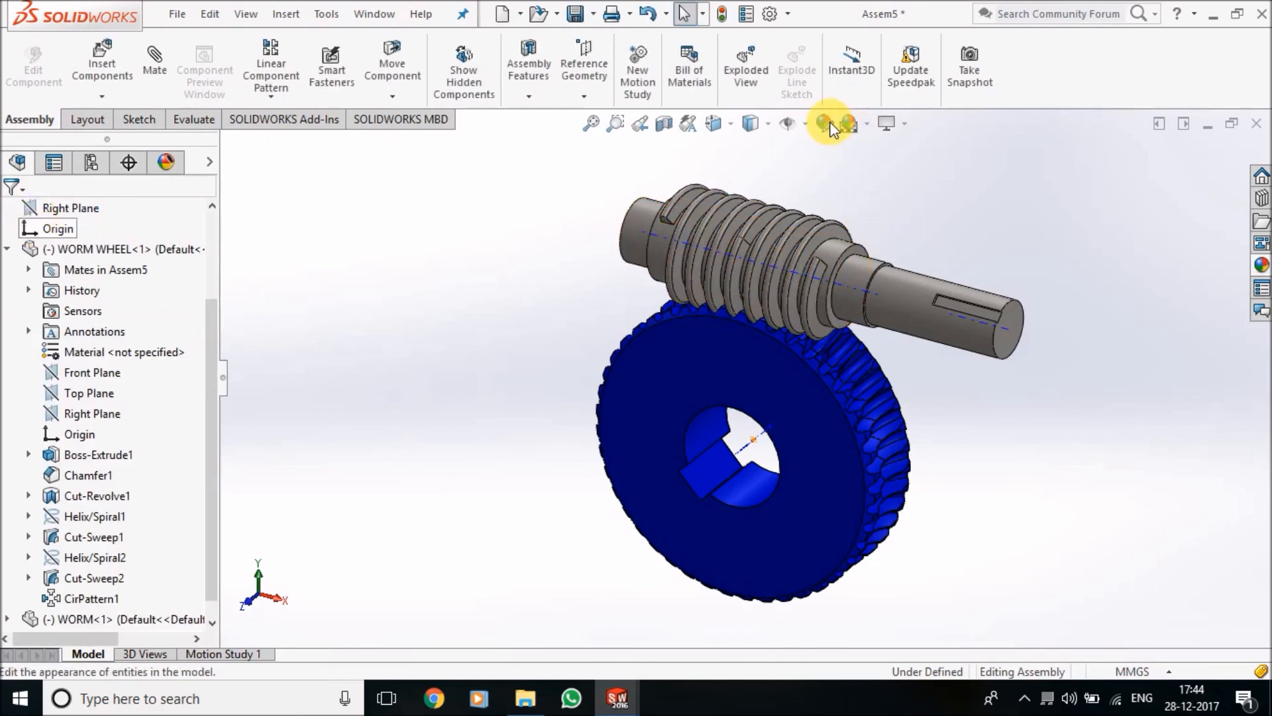
Apply a red colour appearance to the WORM component at component level
{"action": "left_click", "coordinate": [833, 123]}
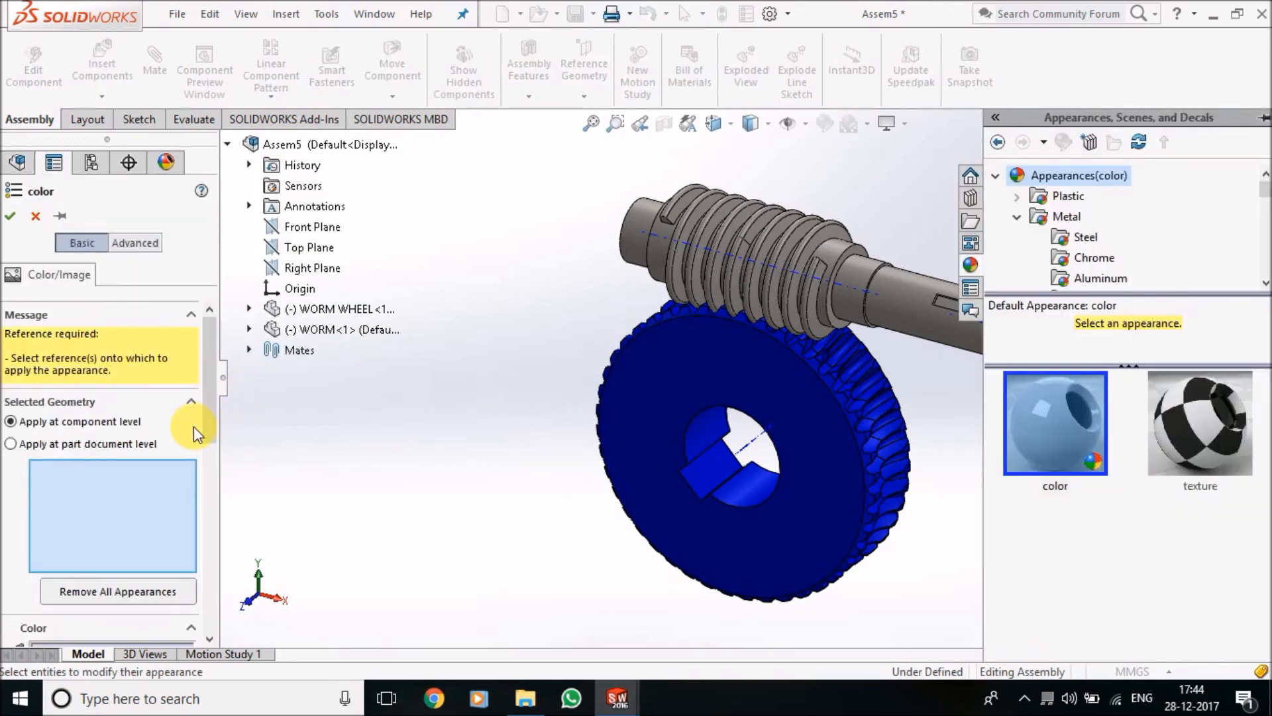
{"action": "left_click", "coordinate": [331, 329]}
{"action": "left_click_drag", "start_coordinate": [213, 407], "coordinate": [222, 456]}
{"action": "left_click", "coordinate": [59, 511]}
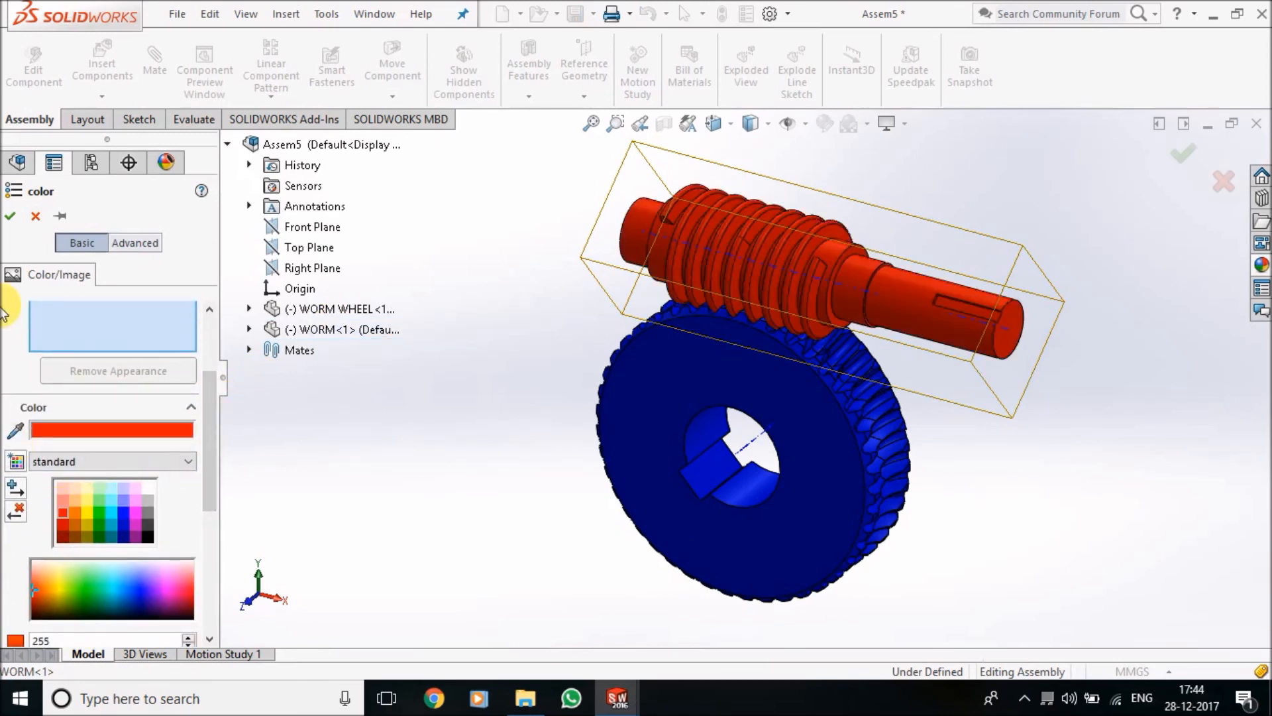
{"action": "left_click", "coordinate": [10, 216]}
{"action": "middle_click_drag", "start_coordinate": [312, 403], "coordinate": [335, 409]}
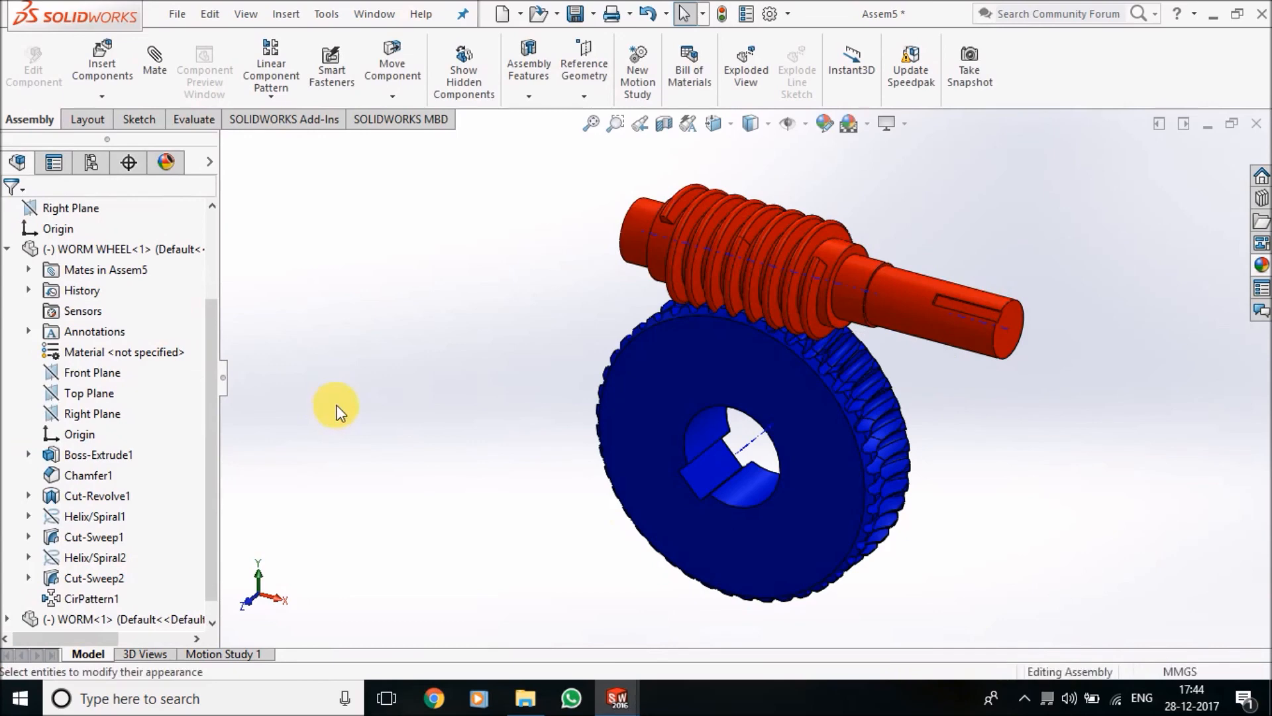
Hide the temporary axes in the assembly
{"action": "middle_click_drag", "start_coordinate": [411, 363], "coordinate": [834, 305]}
{"action": "scroll", "coordinate": [838, 311], "scroll_direction": "down", "scroll_amount": 5}
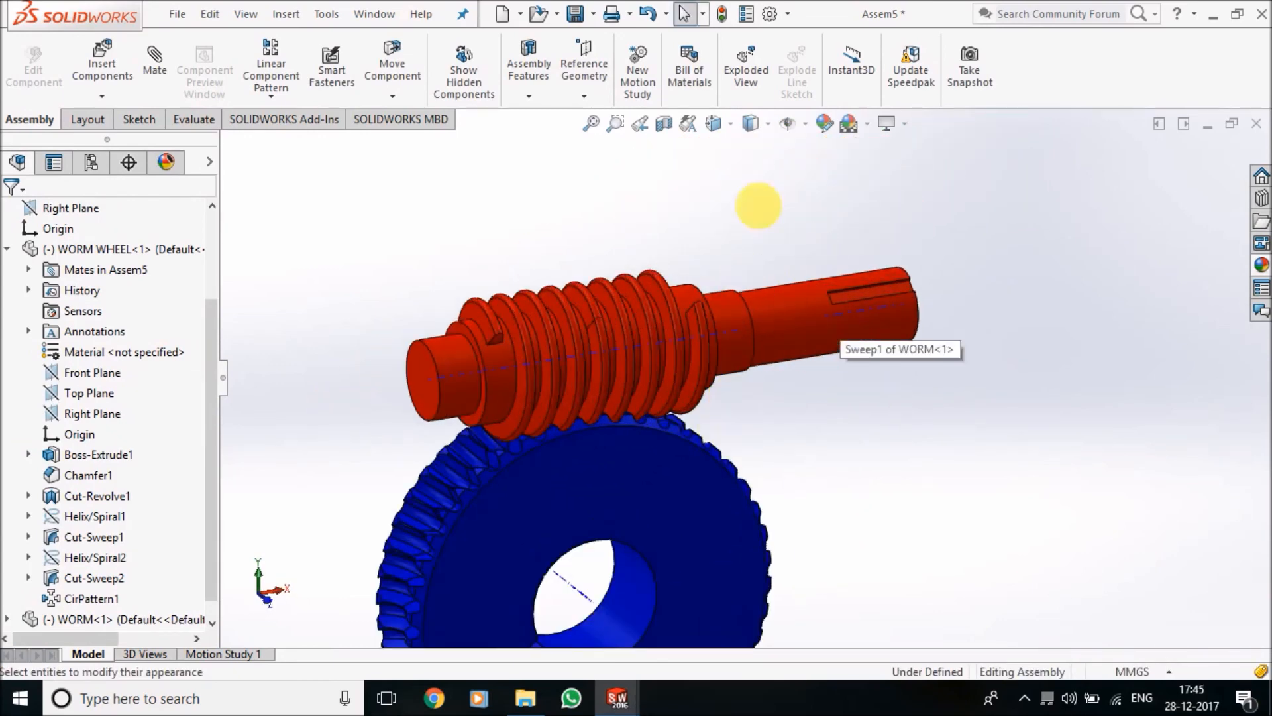
{"action": "left_click", "coordinate": [805, 130]}
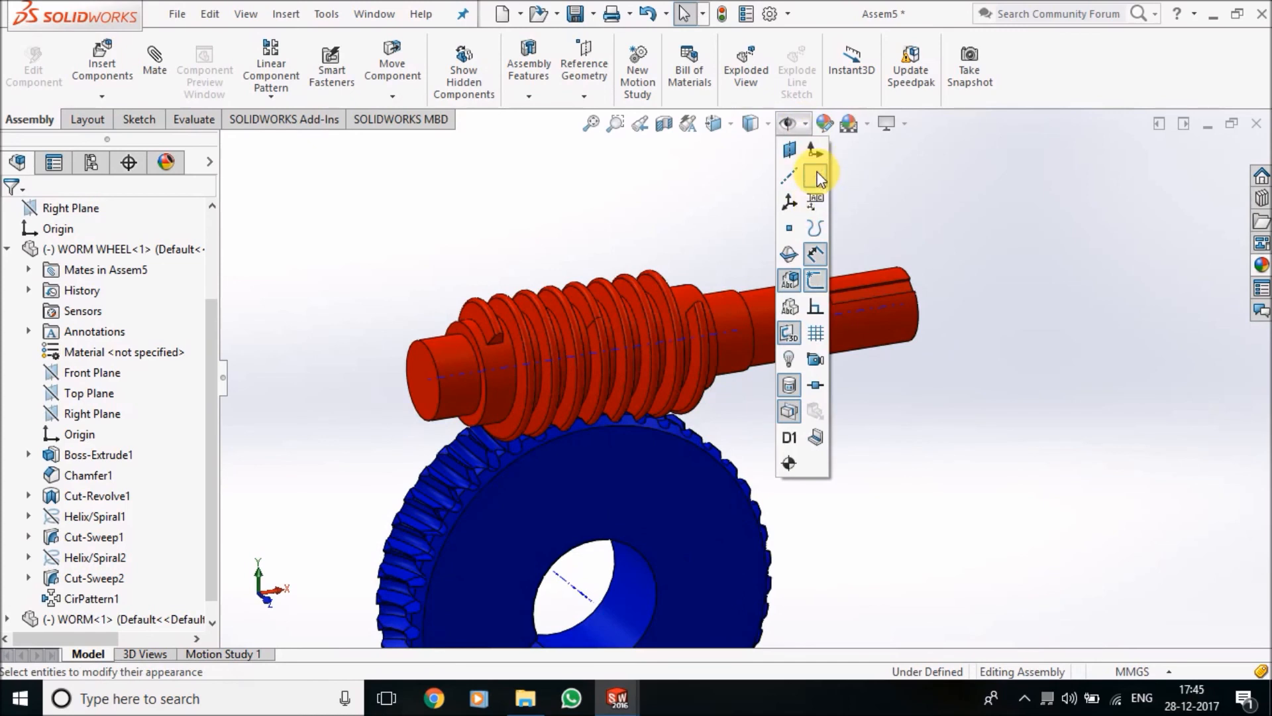
{"action": "scroll", "coordinate": [775, 311], "scroll_direction": "up", "scroll_amount": 3}
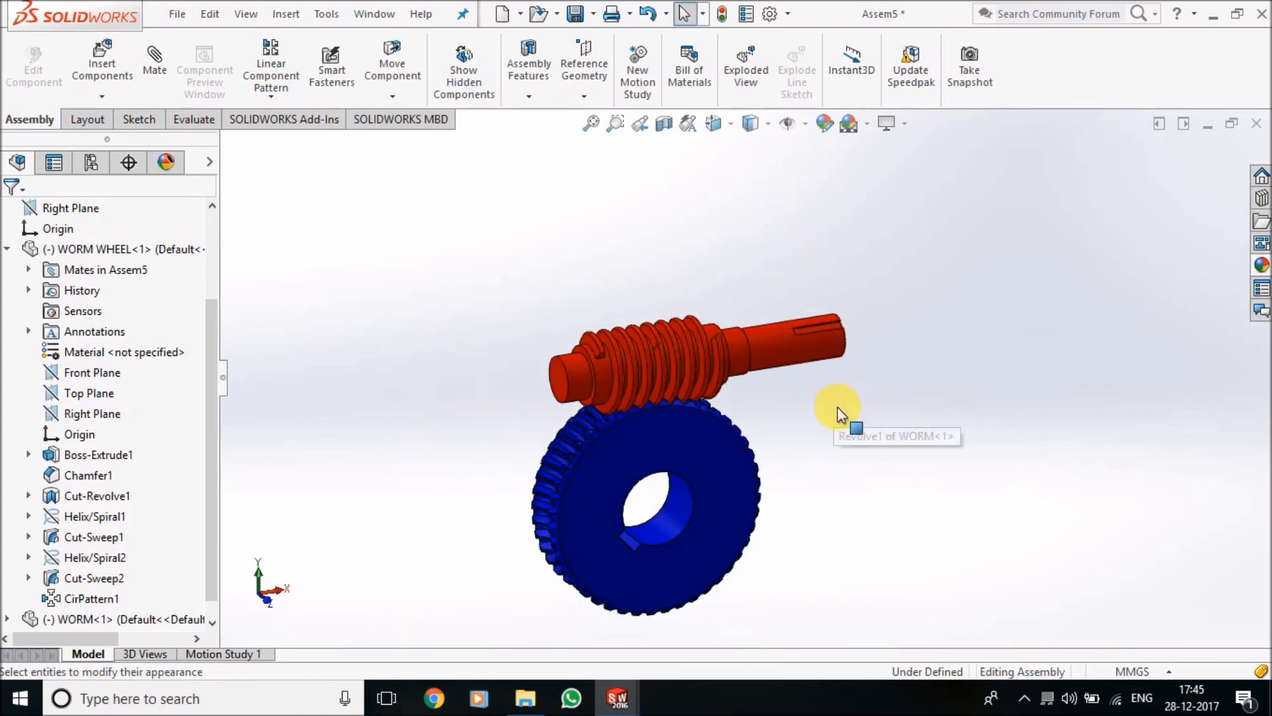
Turn the worm wheel and the worm separately to check how each one rotates
{"action": "key", "text": "ctrl+1"}
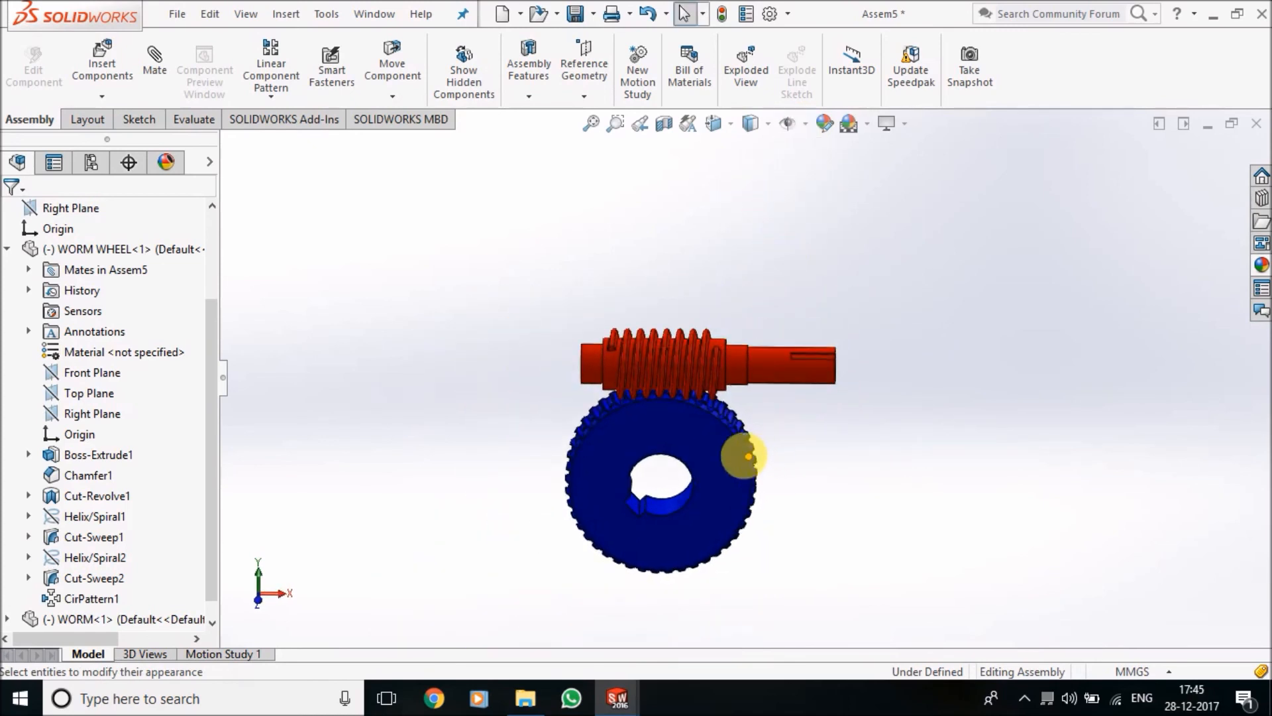
{"action": "left_click", "coordinate": [735, 463]}
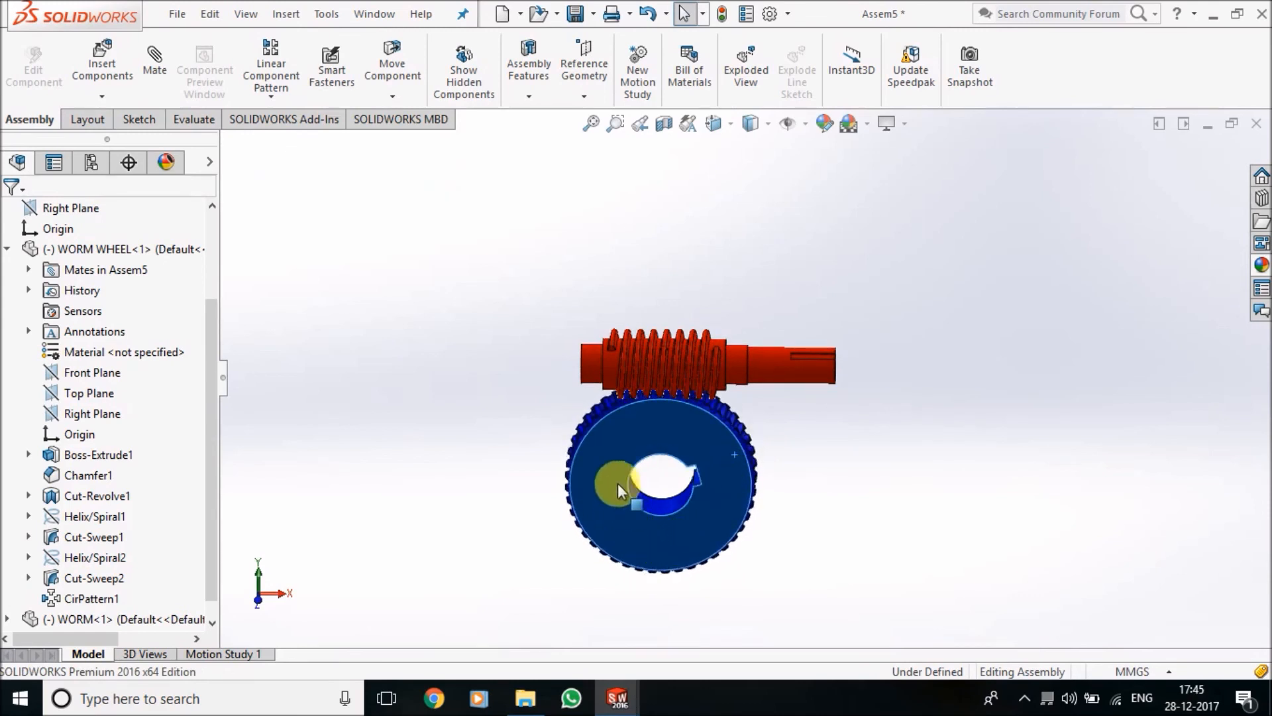
{"action": "left_click", "coordinate": [804, 353]}
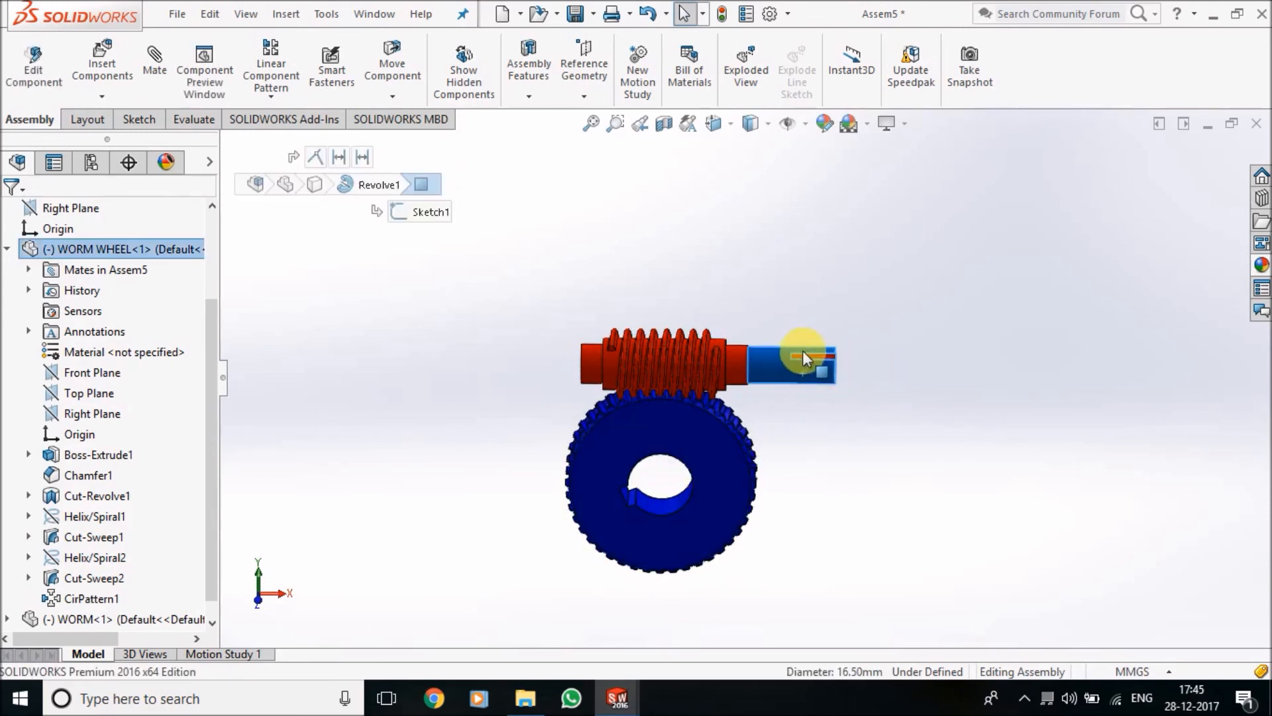
{"action": "left_click_drag", "start_coordinate": [811, 325], "coordinate": [809, 375]}
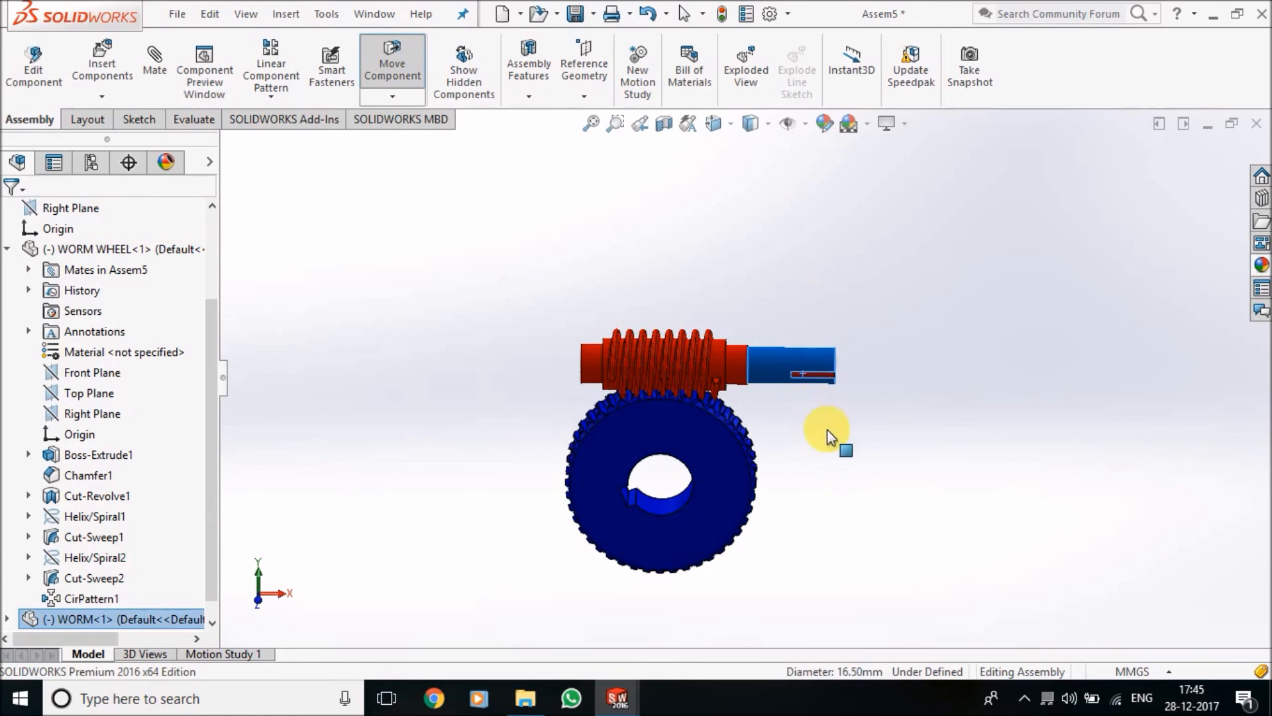
{"action": "left_click", "coordinate": [698, 250]}
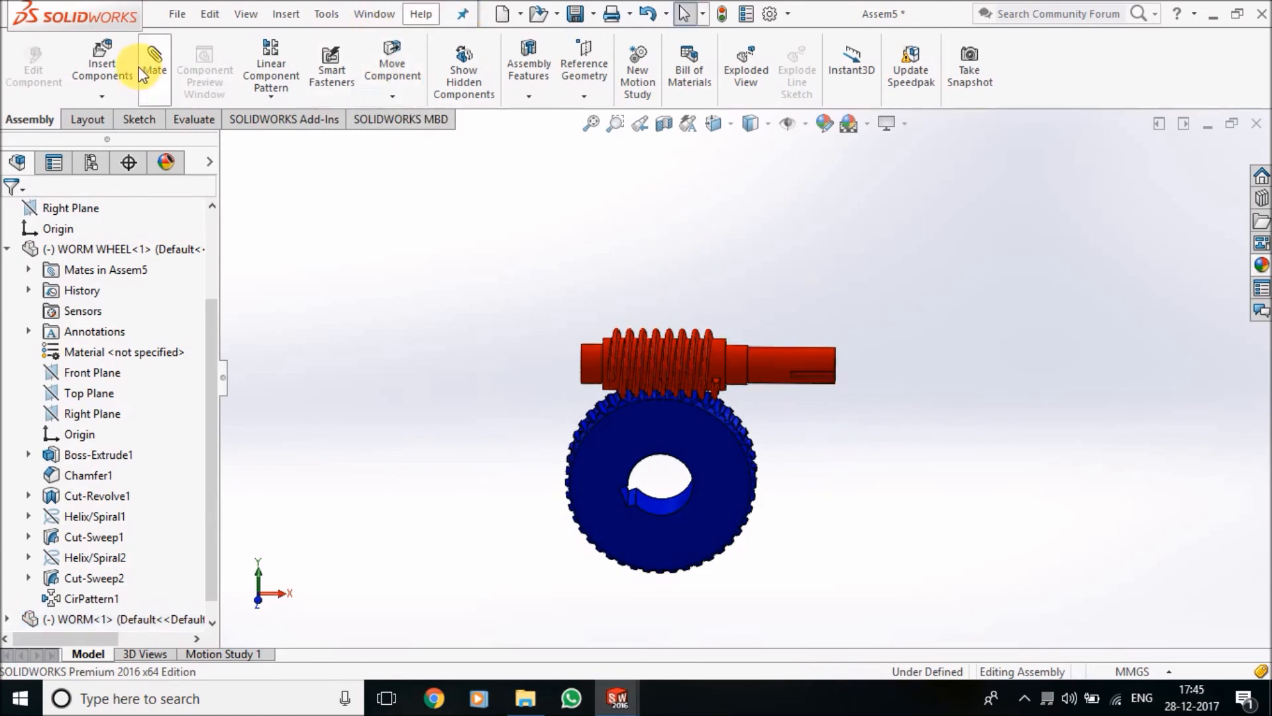
Add a Gear mate between the worm wheel's bore face and the worm's shaft face with a ratio of 30 mm : 16.5 mm
{"action": "left_click", "coordinate": [165, 86]}
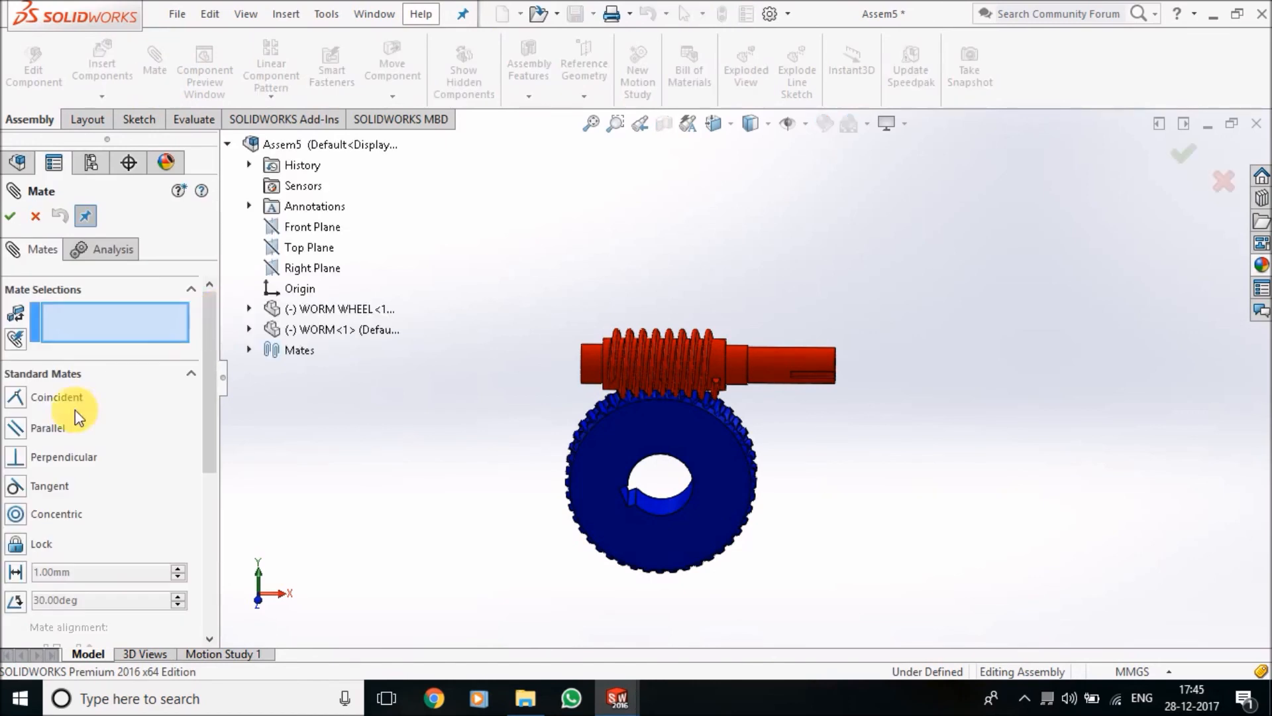
{"action": "left_click_drag", "start_coordinate": [215, 355], "coordinate": [217, 452]}
{"action": "left_click", "coordinate": [162, 446]}
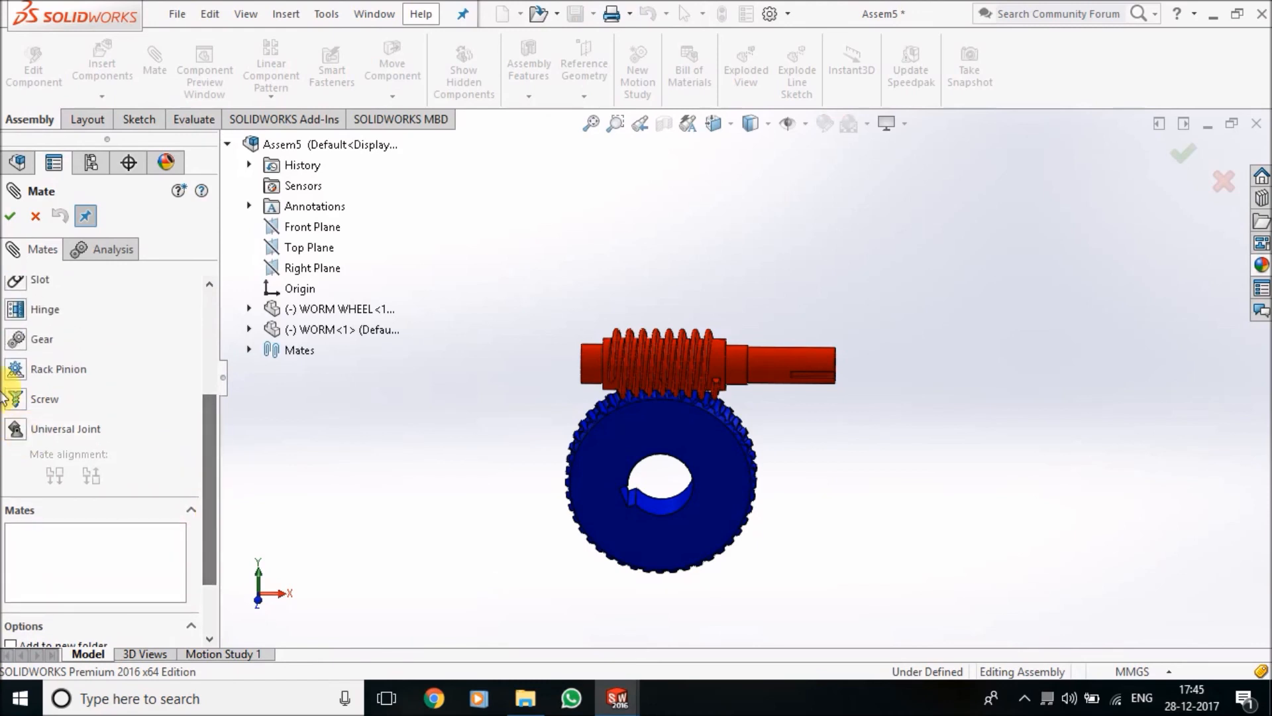
{"action": "left_click", "coordinate": [27, 342]}
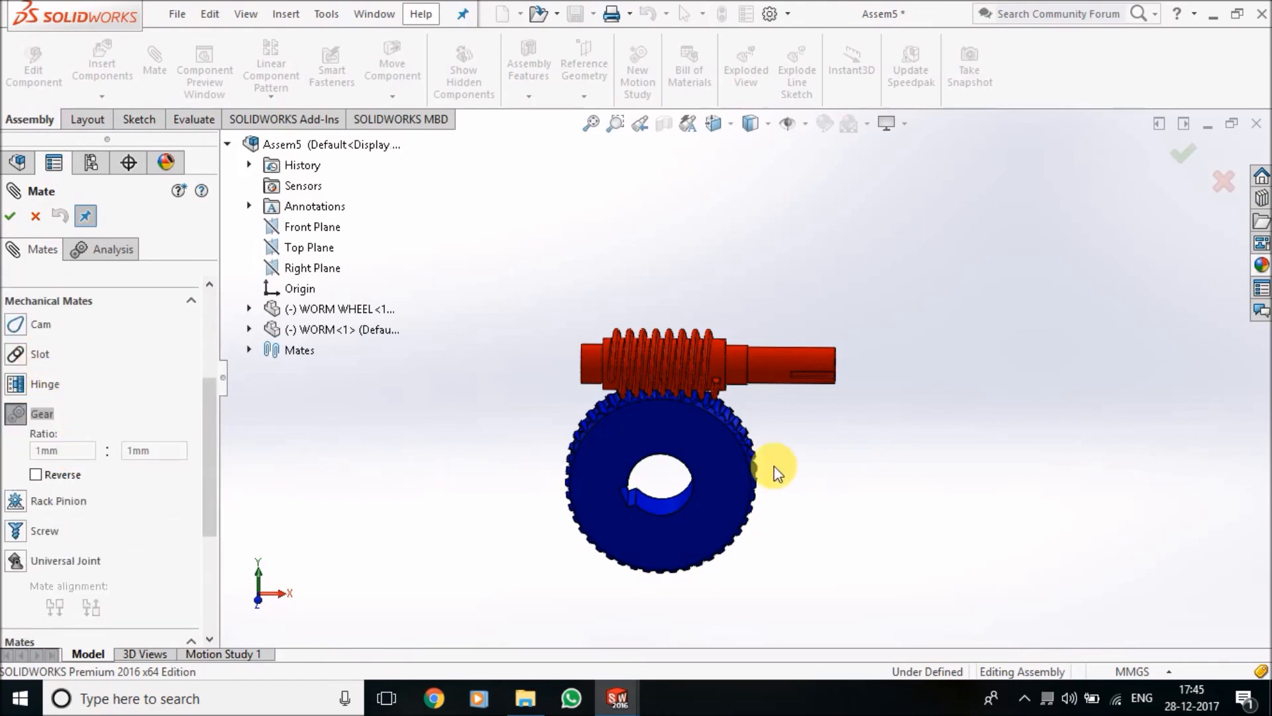
{"action": "scroll", "coordinate": [742, 464], "scroll_direction": "down", "scroll_amount": 3}
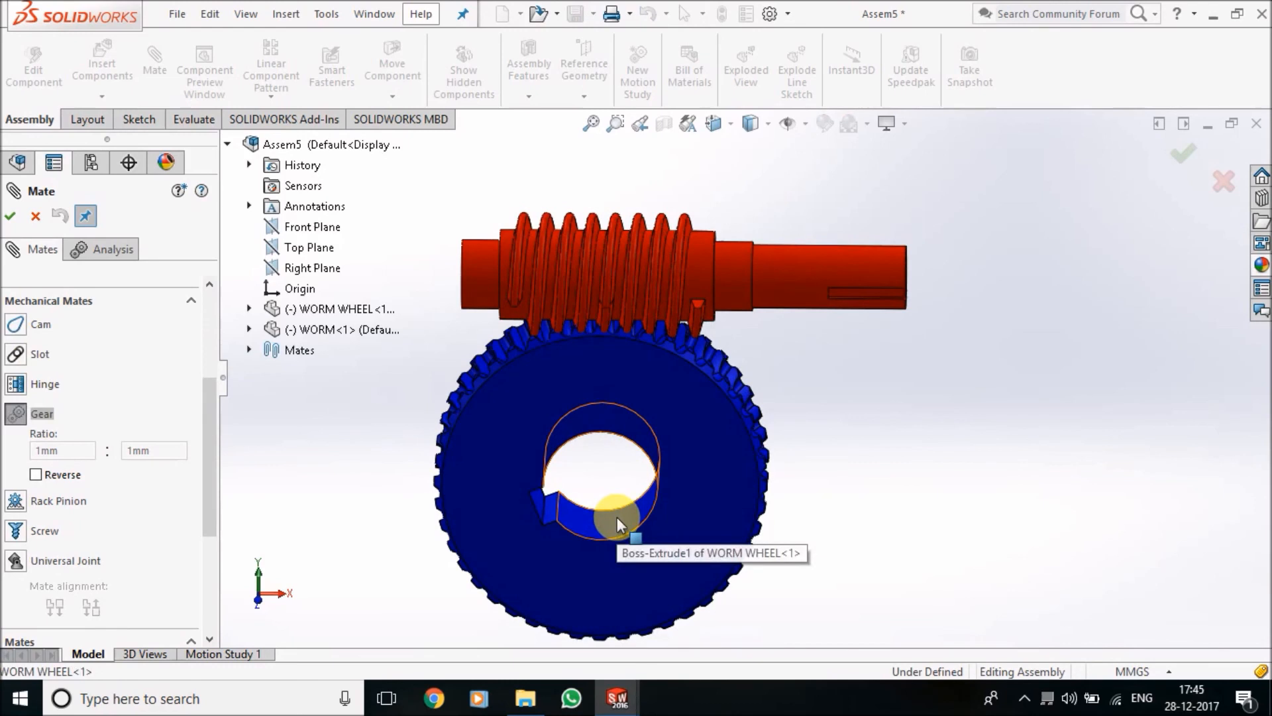
{"action": "left_click", "coordinate": [618, 518]}
{"action": "left_click", "coordinate": [801, 273]}
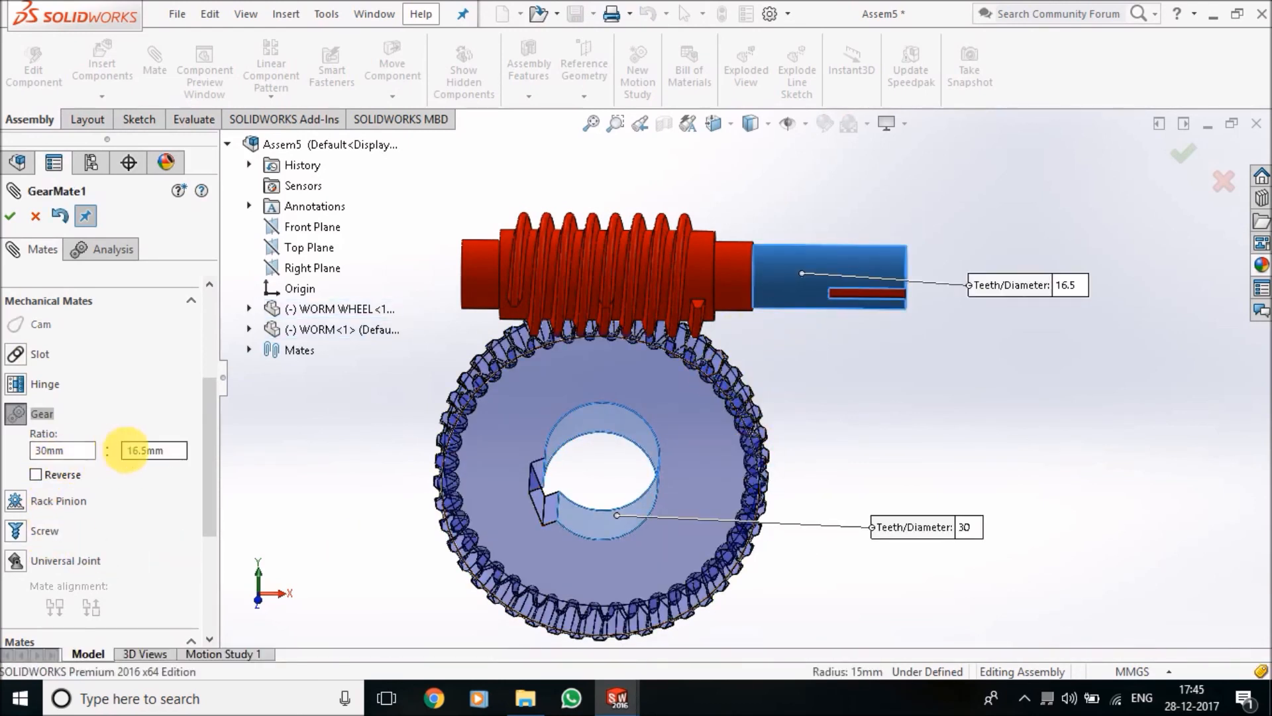
{"action": "left_click", "coordinate": [14, 221]}
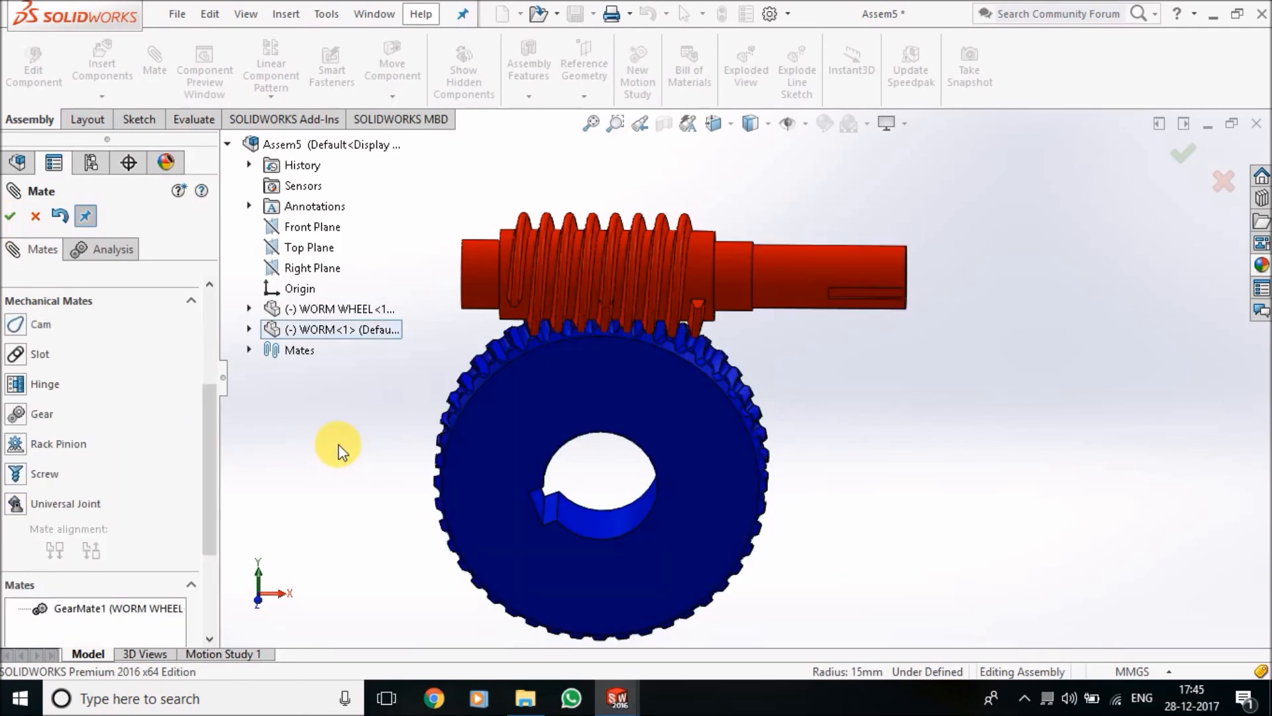
{"action": "scroll", "coordinate": [489, 396], "scroll_direction": "up", "scroll_amount": 3}
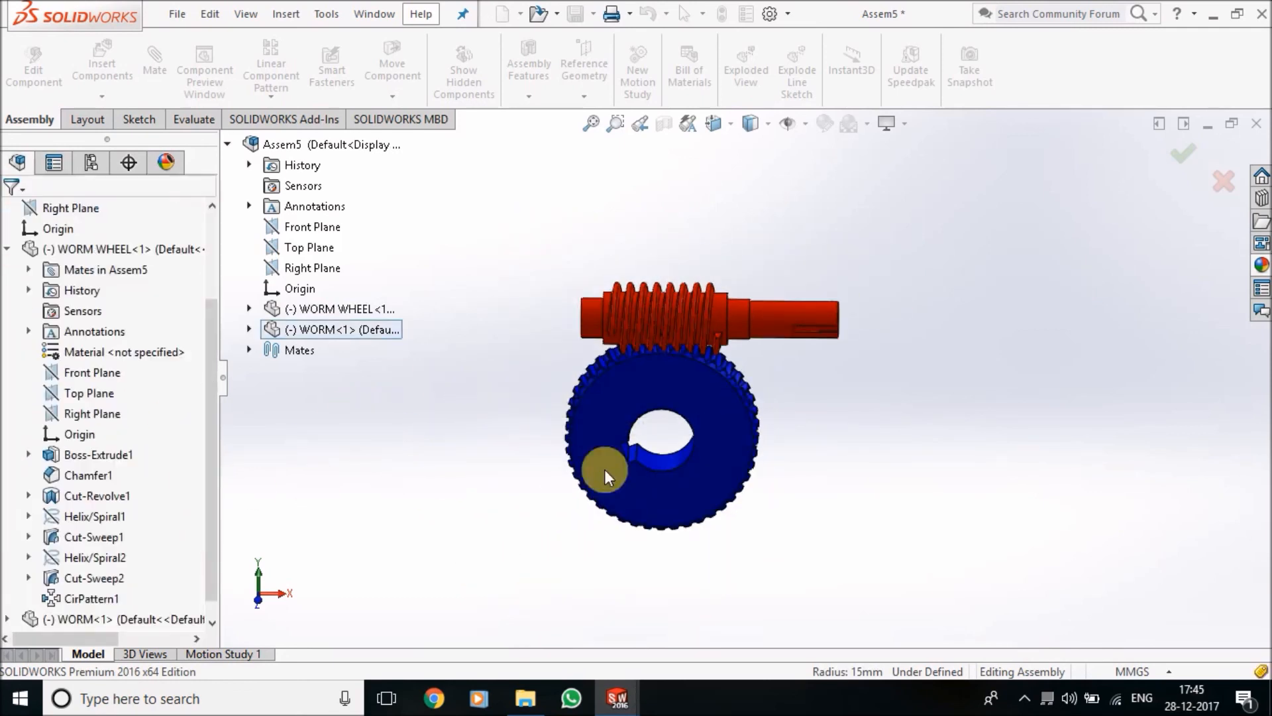
Rotate the worm wheel and the worm to test the coupled motion, examining the tooth mesh from several angles
{"action": "left_click_drag", "start_coordinate": [716, 466], "coordinate": [690, 496]}
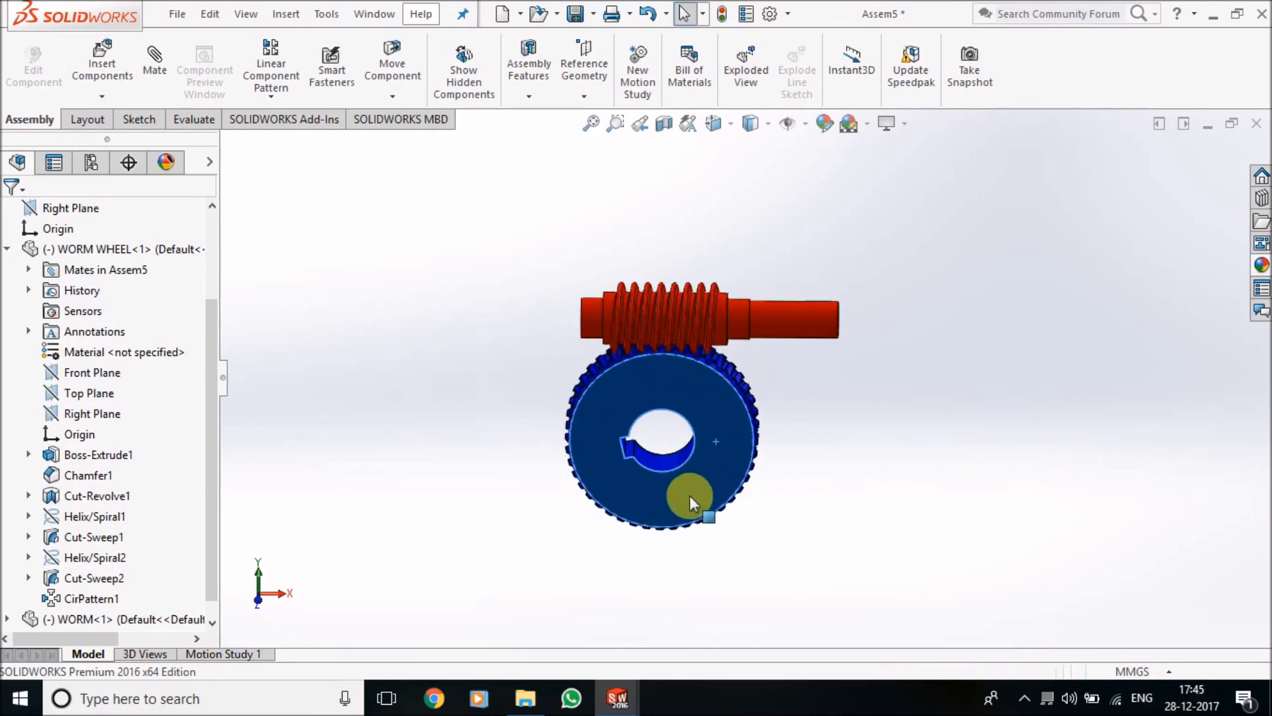
{"action": "left_click", "coordinate": [712, 440]}
{"action": "left_click_drag", "start_coordinate": [727, 435], "coordinate": [786, 426]}
{"action": "left_click", "coordinate": [872, 325]}
{"action": "middle_click_drag", "start_coordinate": [869, 326], "coordinate": [791, 453]}
{"action": "scroll", "coordinate": [789, 453], "scroll_direction": "down", "scroll_amount": 3}
{"action": "left_click", "coordinate": [771, 427]}
{"action": "left_click_drag", "start_coordinate": [760, 439], "coordinate": [747, 396]}
{"action": "left_click_drag", "start_coordinate": [766, 393], "coordinate": [837, 521]}
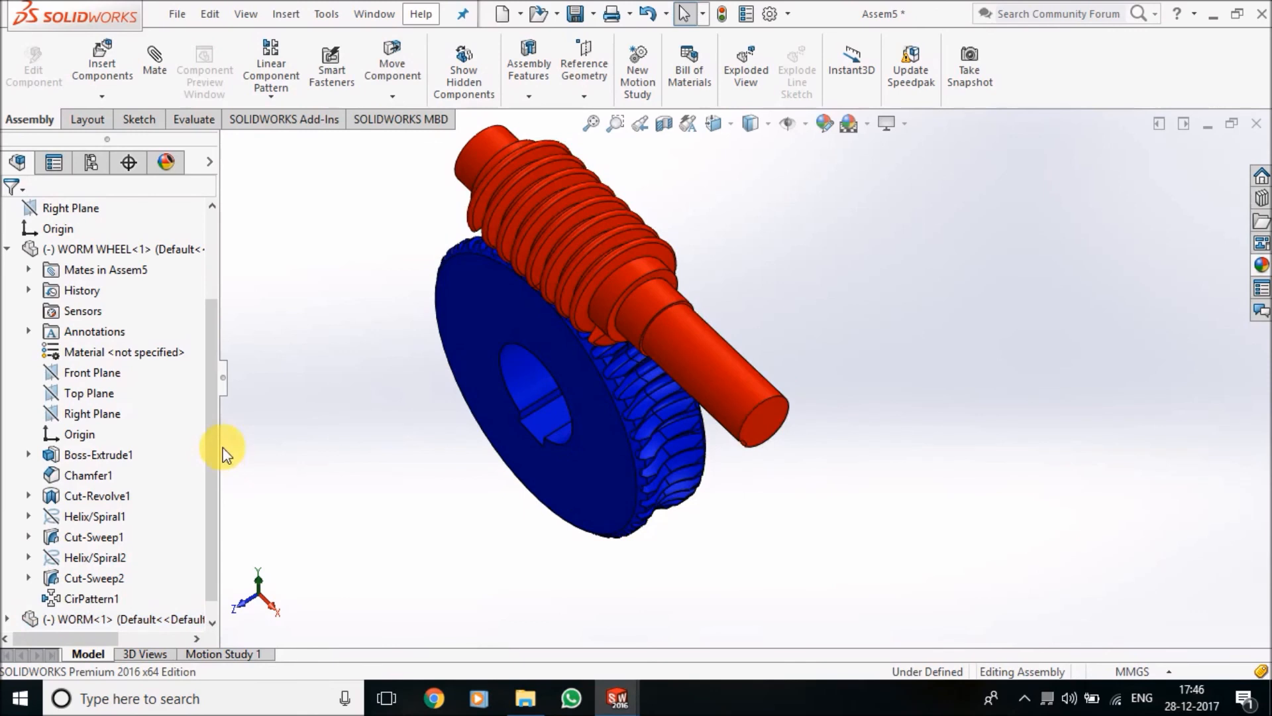
{"action": "scroll", "coordinate": [388, 354], "scroll_direction": "up", "scroll_amount": 4}
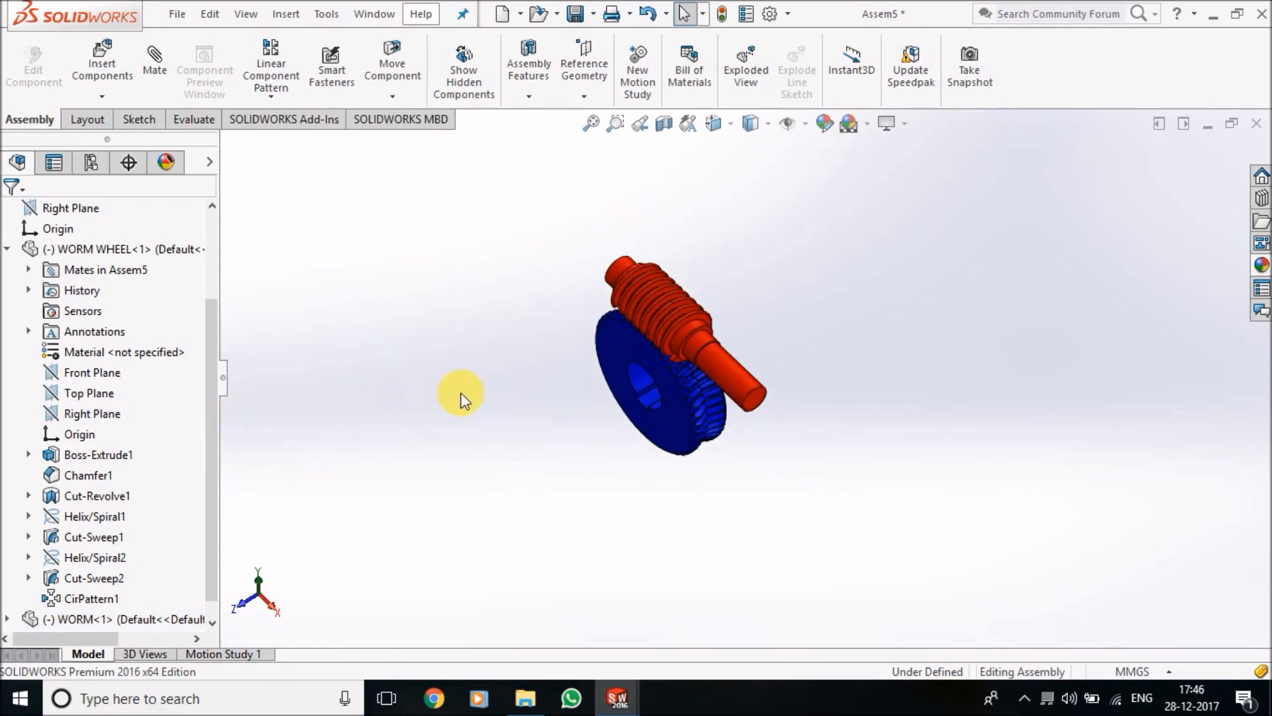
{"action": "key", "text": "ctrl+7"}
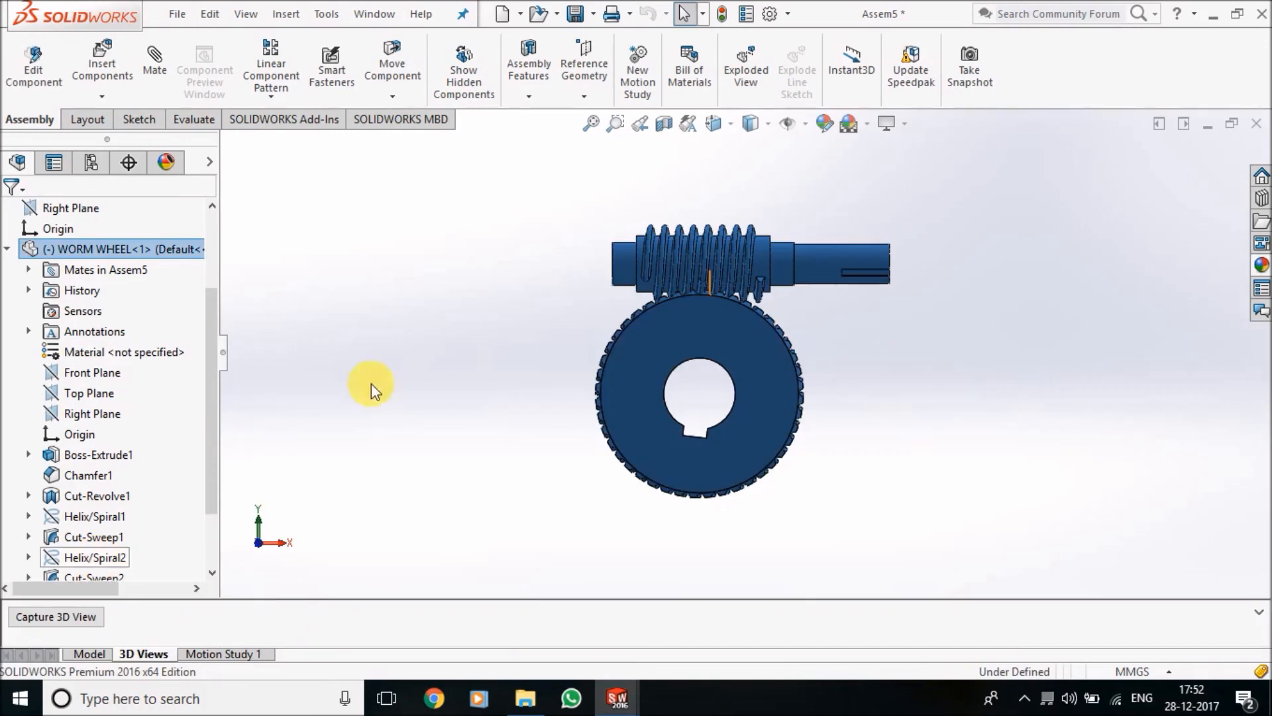
Turn the worm shaft again and examine the geared pair in an angled view
{"action": "left_click", "coordinate": [1027, 355]}
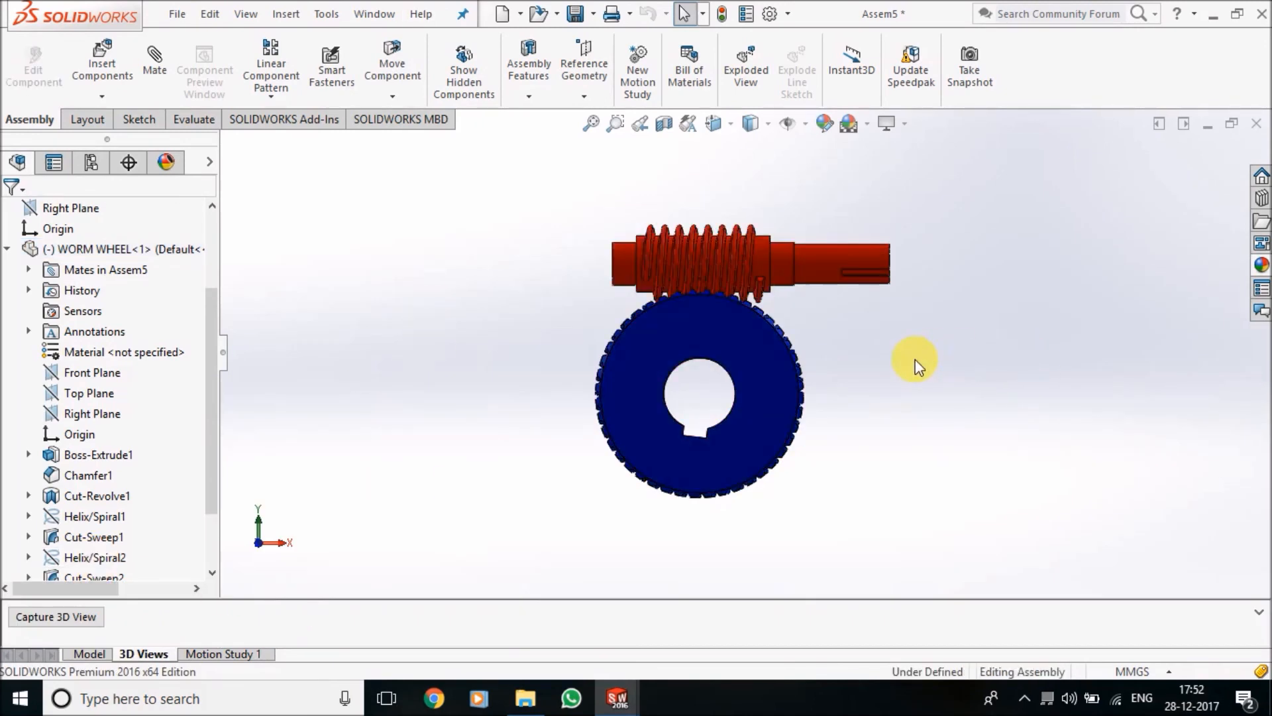
{"action": "middle_click_drag", "start_coordinate": [455, 240], "coordinate": [897, 219]}
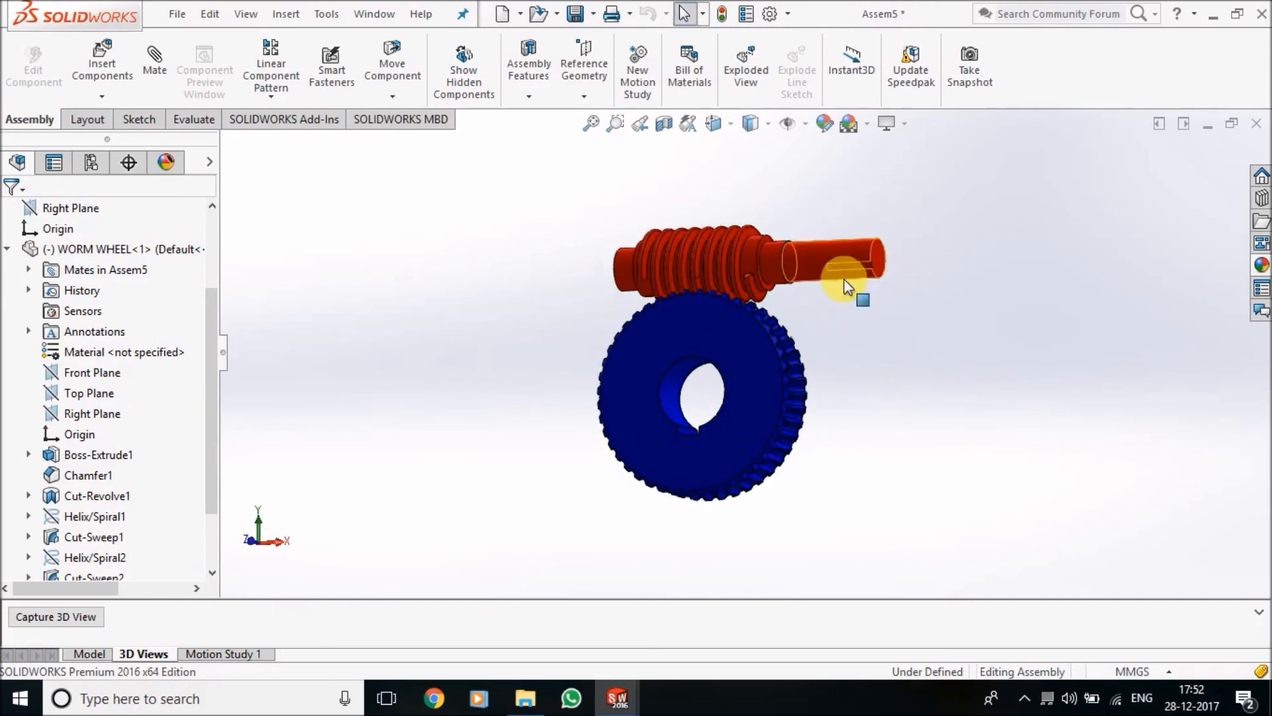
{"action": "scroll", "coordinate": [843, 317], "scroll_direction": "up", "scroll_amount": 2}
{"action": "middle_click_drag", "start_coordinate": [841, 312], "coordinate": [842, 453]}
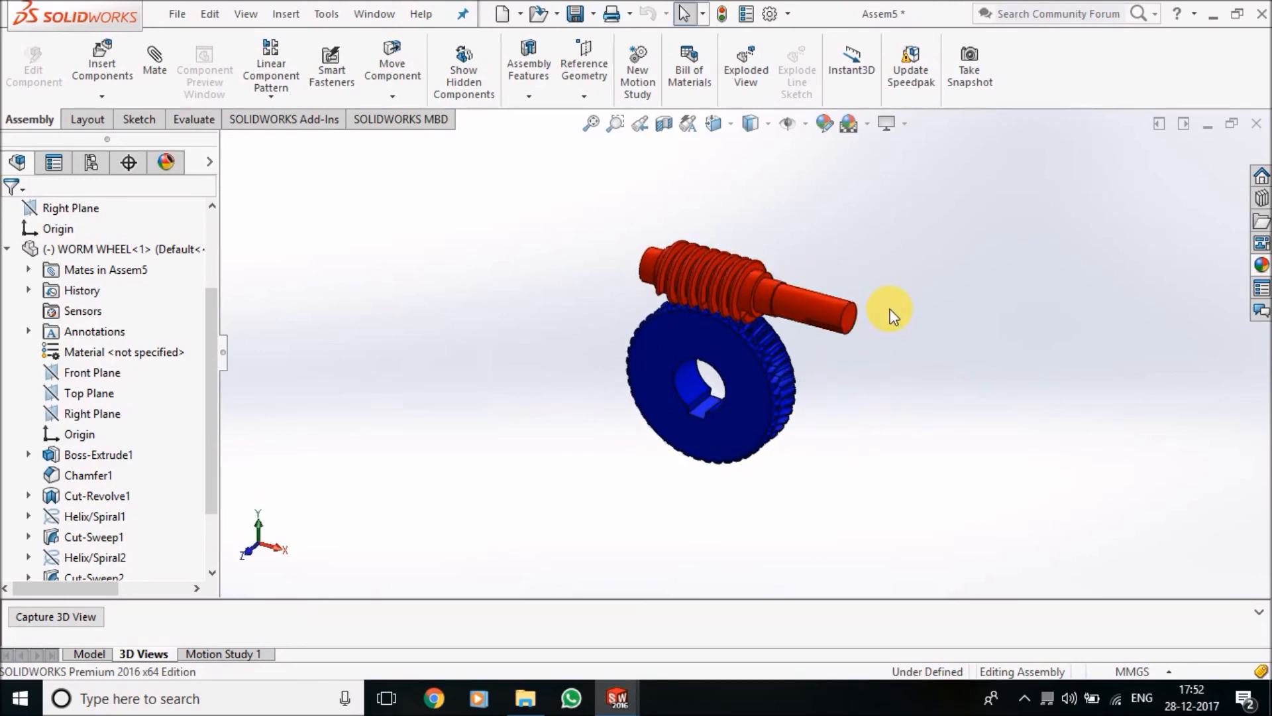